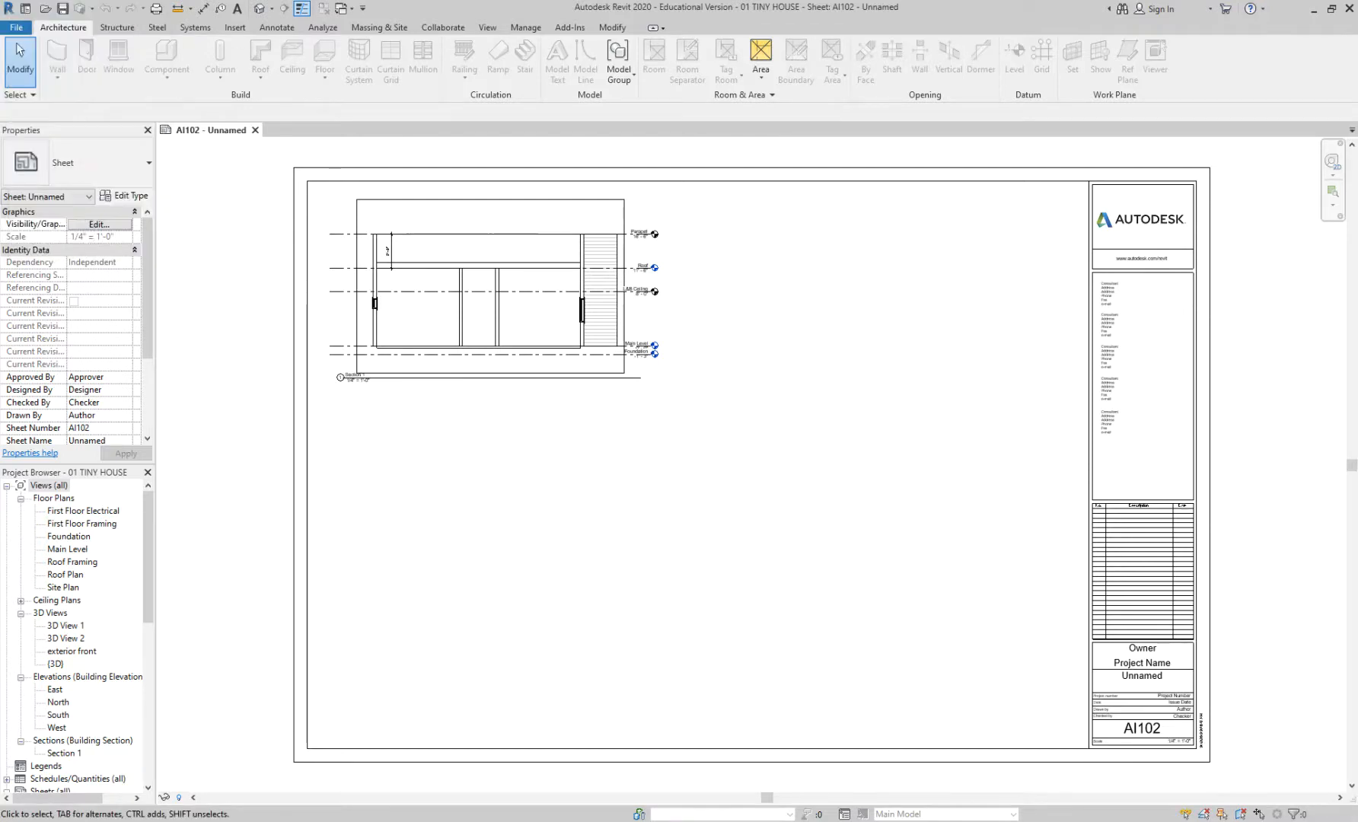
- Open the Section 1 building section from the sheet for editing
{"action": "scroll", "coordinate": [394, 291], "scroll_direction": "up", "scroll_amount": 4}
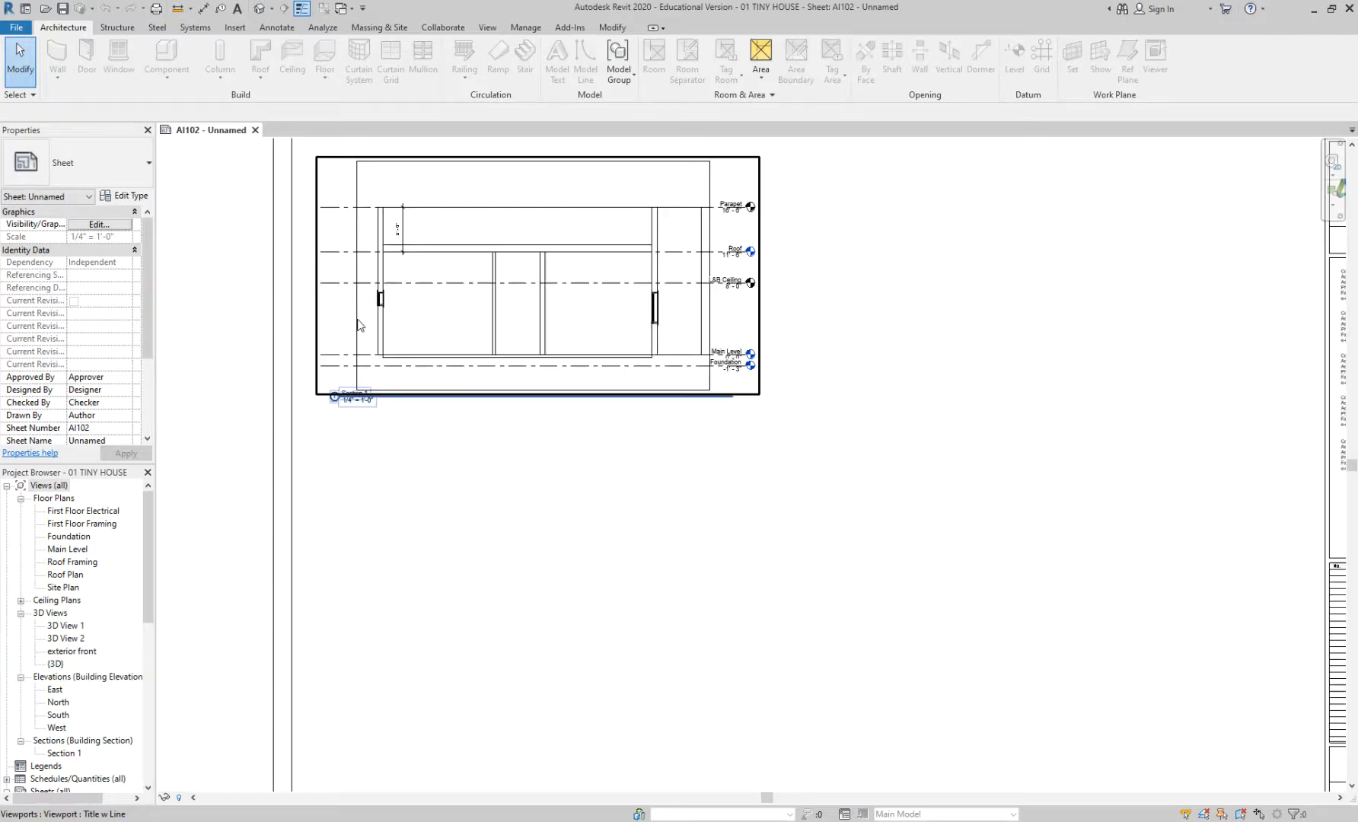
{"action": "middle_click_drag", "start_coordinate": [381, 274], "coordinate": [617, 413]}
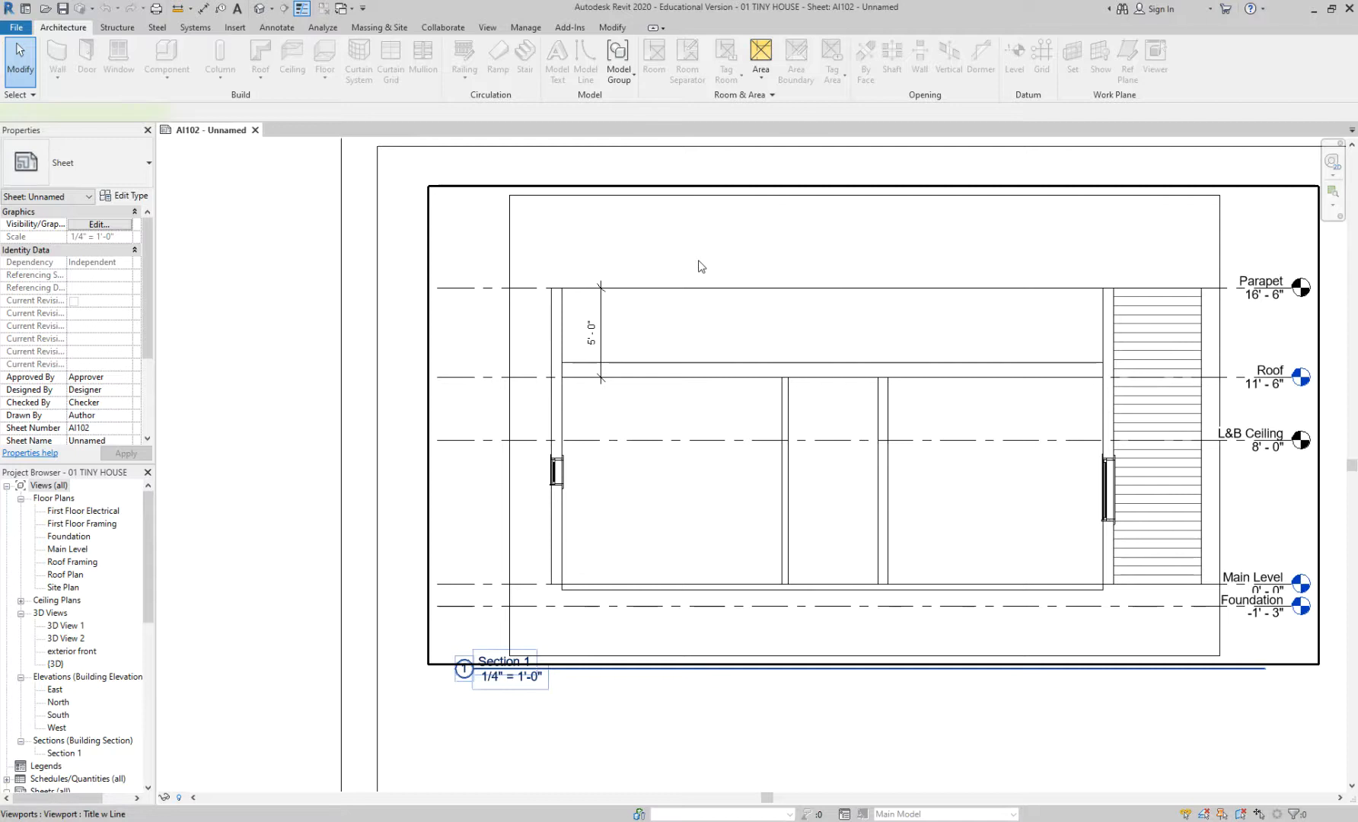
{"action": "left_click", "coordinate": [333, 691]}
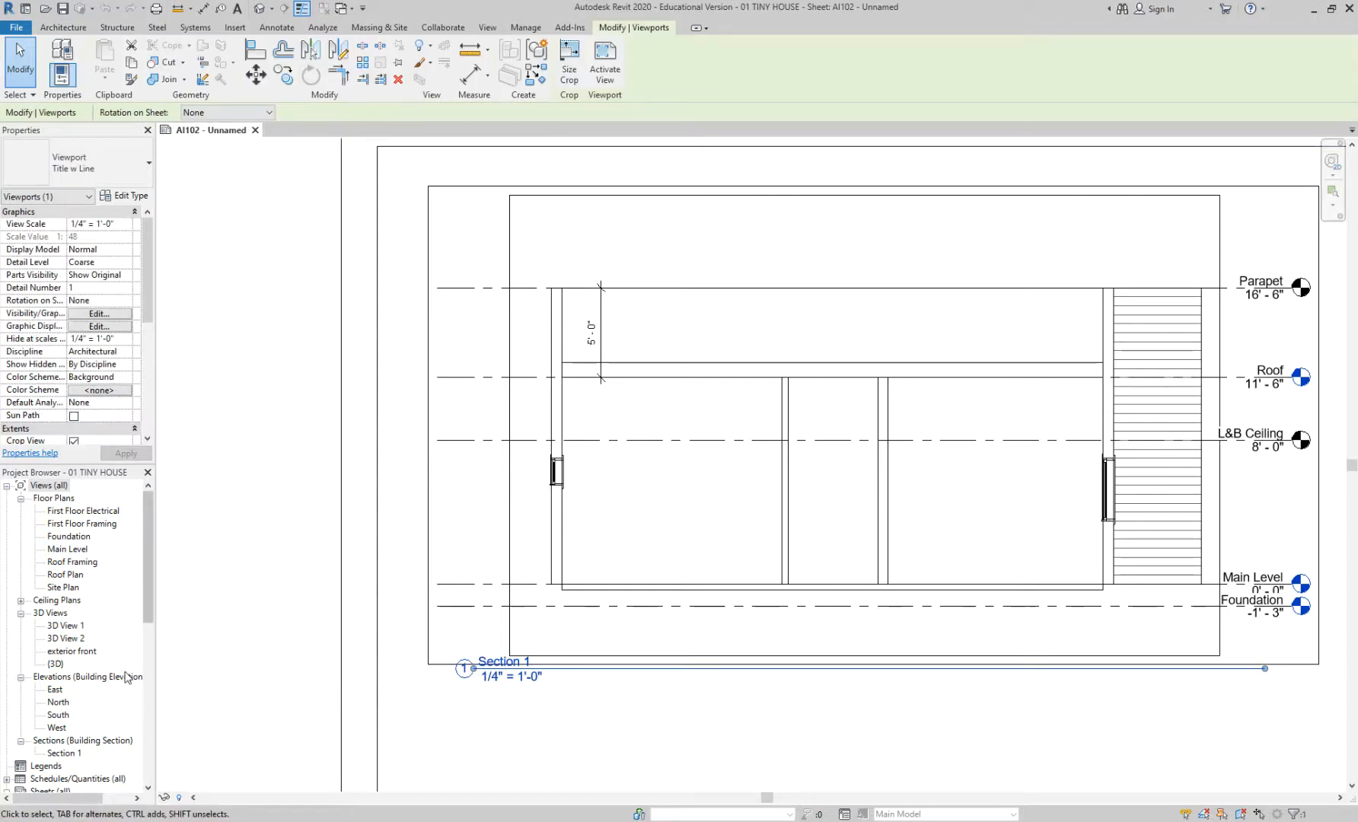
{"action": "double_click", "coordinate": [75, 755]}
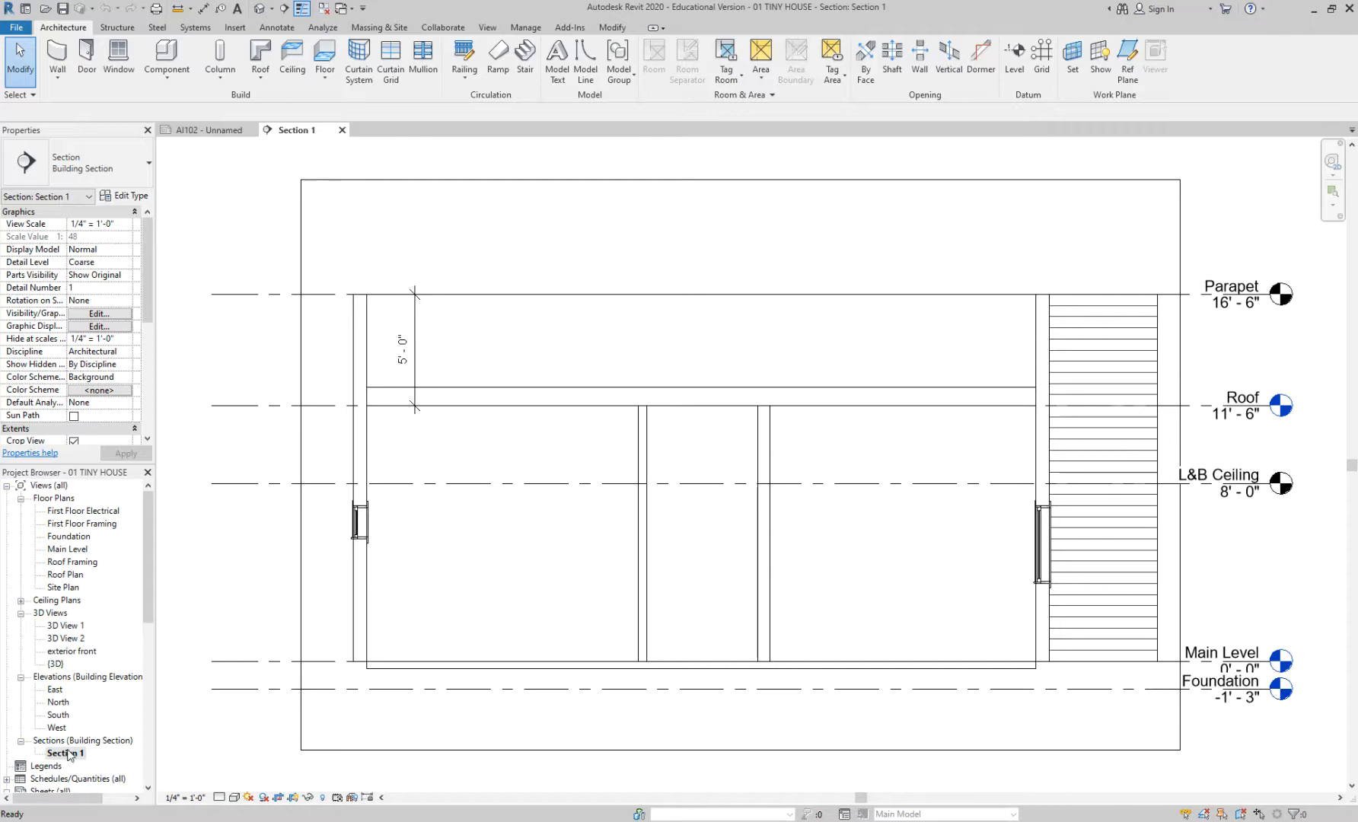
{"action": "middle_click_drag", "start_coordinate": [494, 549], "coordinate": [564, 524]}
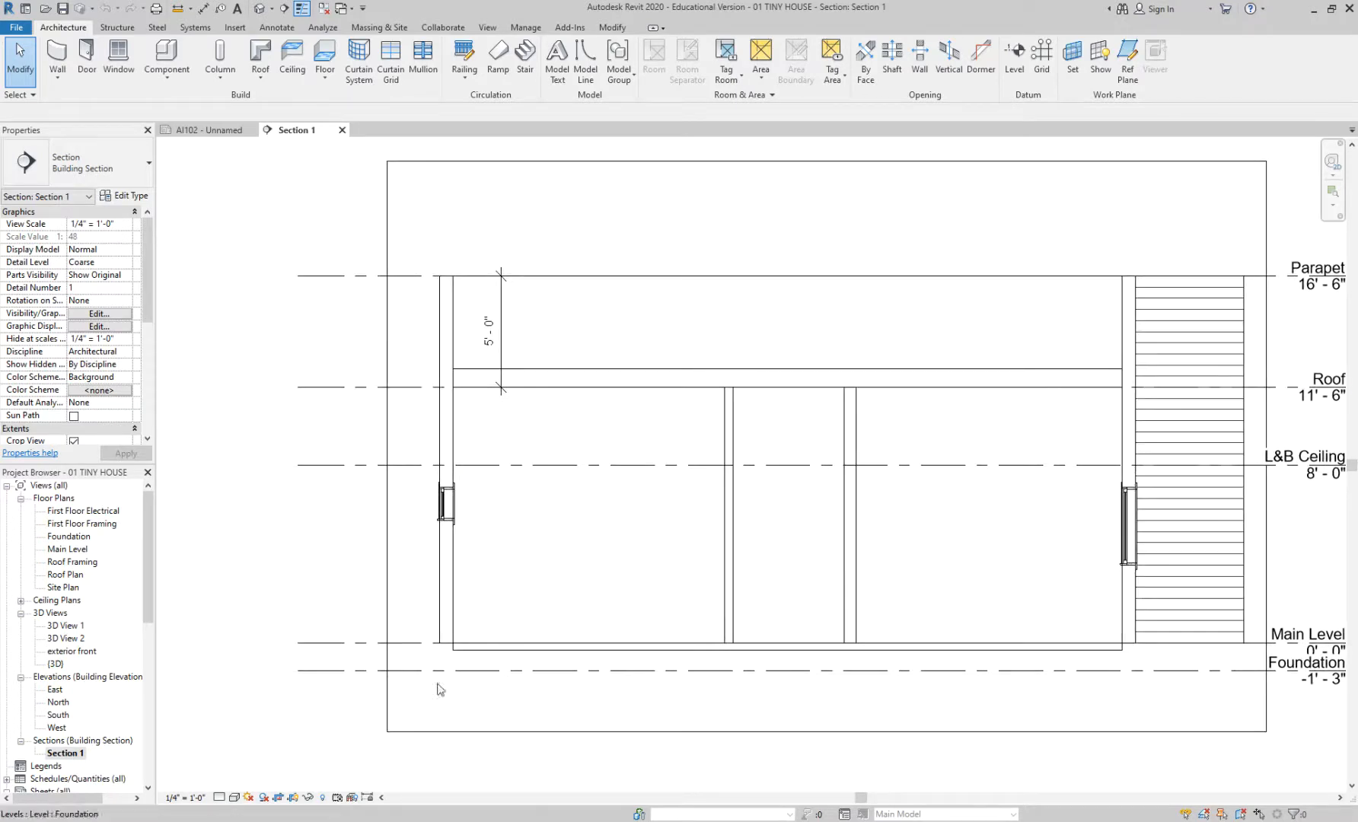
- Dimension the height from the top of the concrete slab to the underside of the roof, placing it outside the left exterior wall
{"action": "key", "text": "d"}
{"action": "key", "text": "i"}
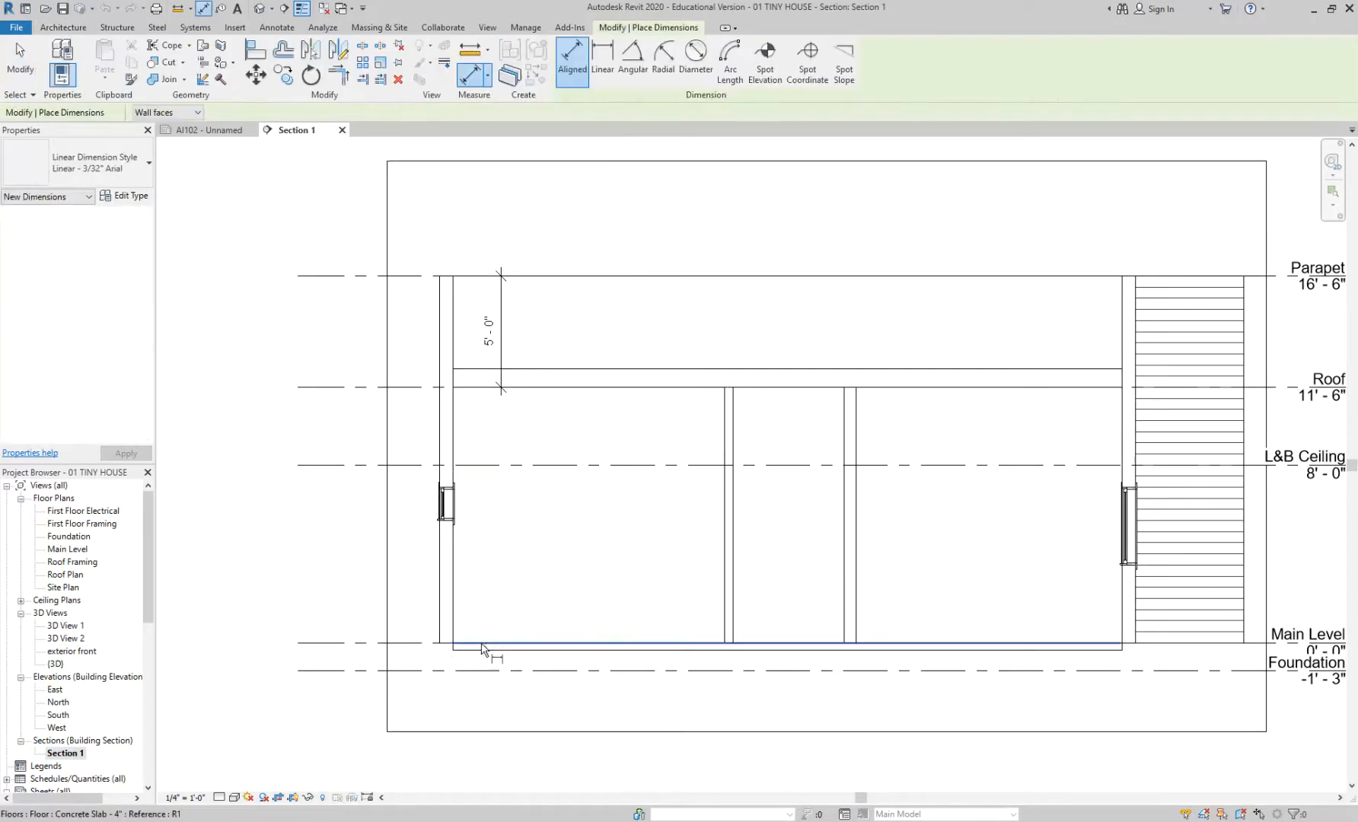
{"action": "scroll", "coordinate": [481, 649], "scroll_direction": "down", "scroll_amount": 1}
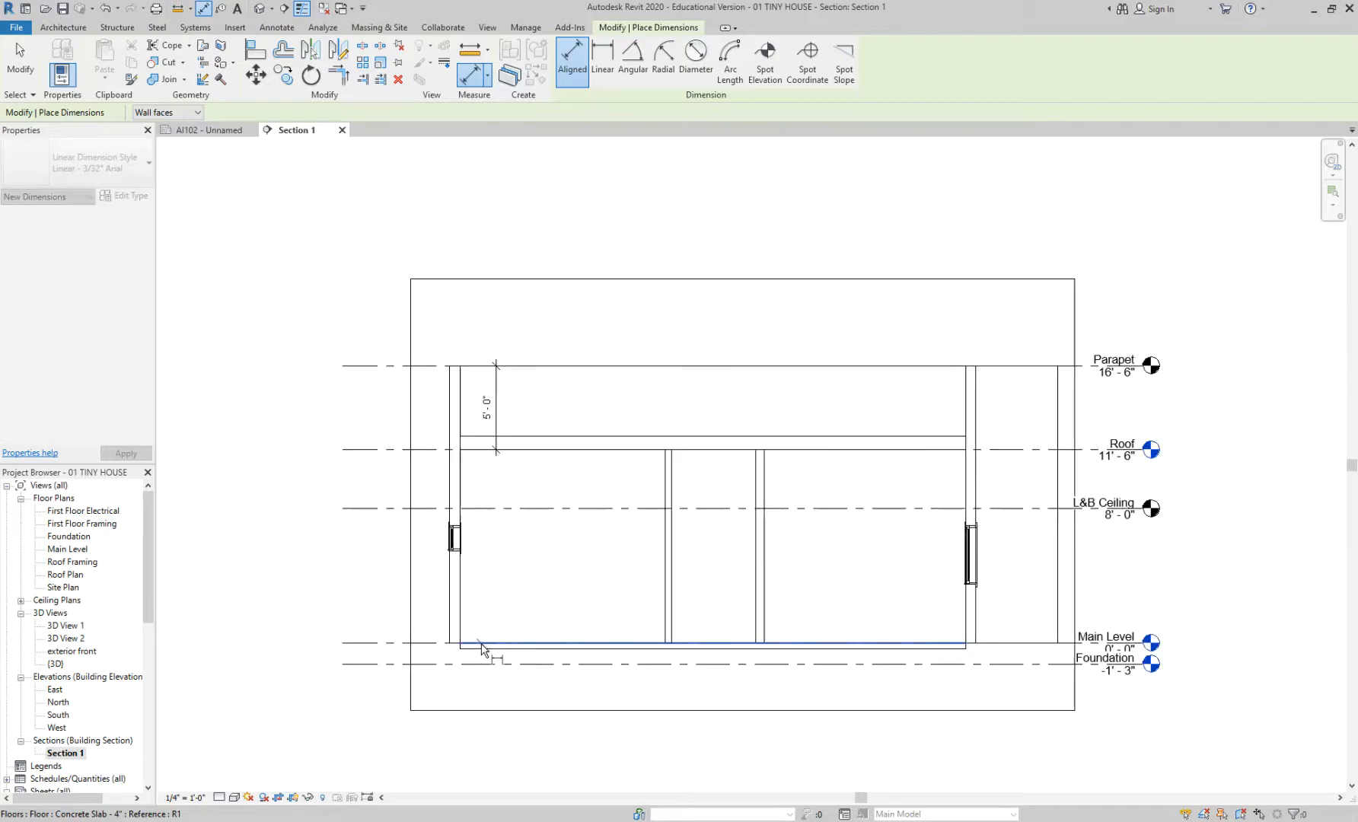
{"action": "left_click", "coordinate": [481, 649]}
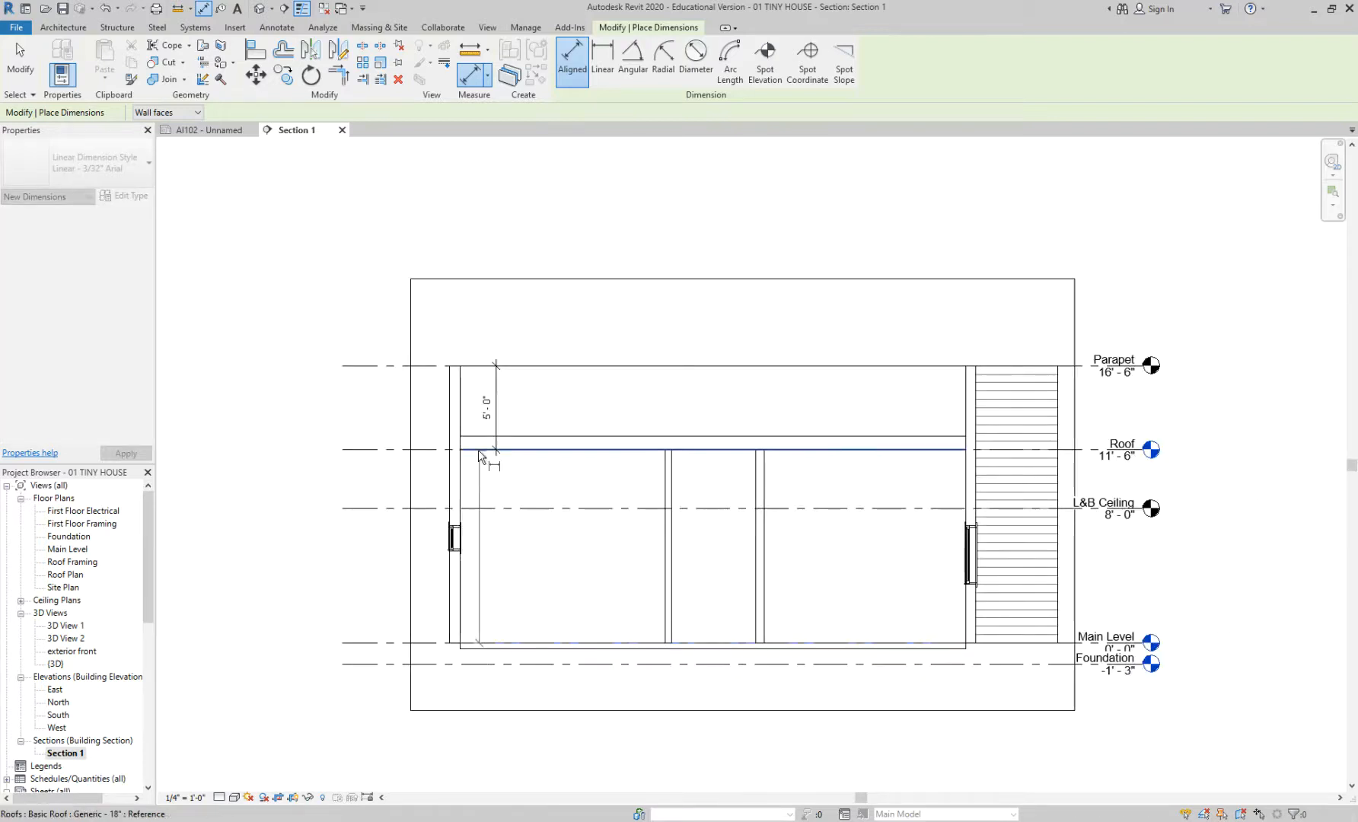
{"action": "left_click", "coordinate": [480, 454]}
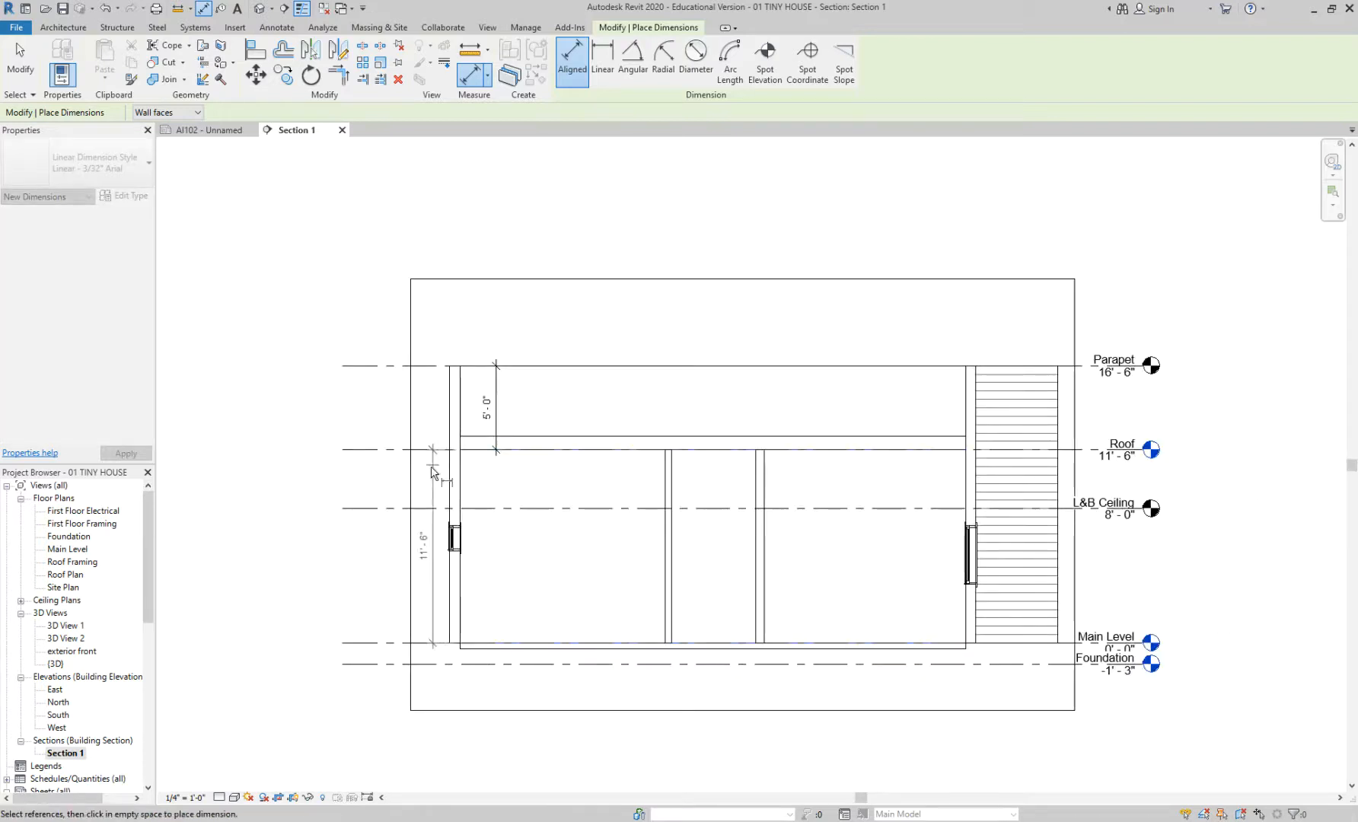
{"action": "left_click", "coordinate": [382, 471]}
- Add a chained dimension from the Roof level through the top of the roof to the top of the parapet wall, aligned above the existing height dimension
{"action": "scroll", "coordinate": [385, 478], "scroll_direction": "up", "scroll_amount": 1}
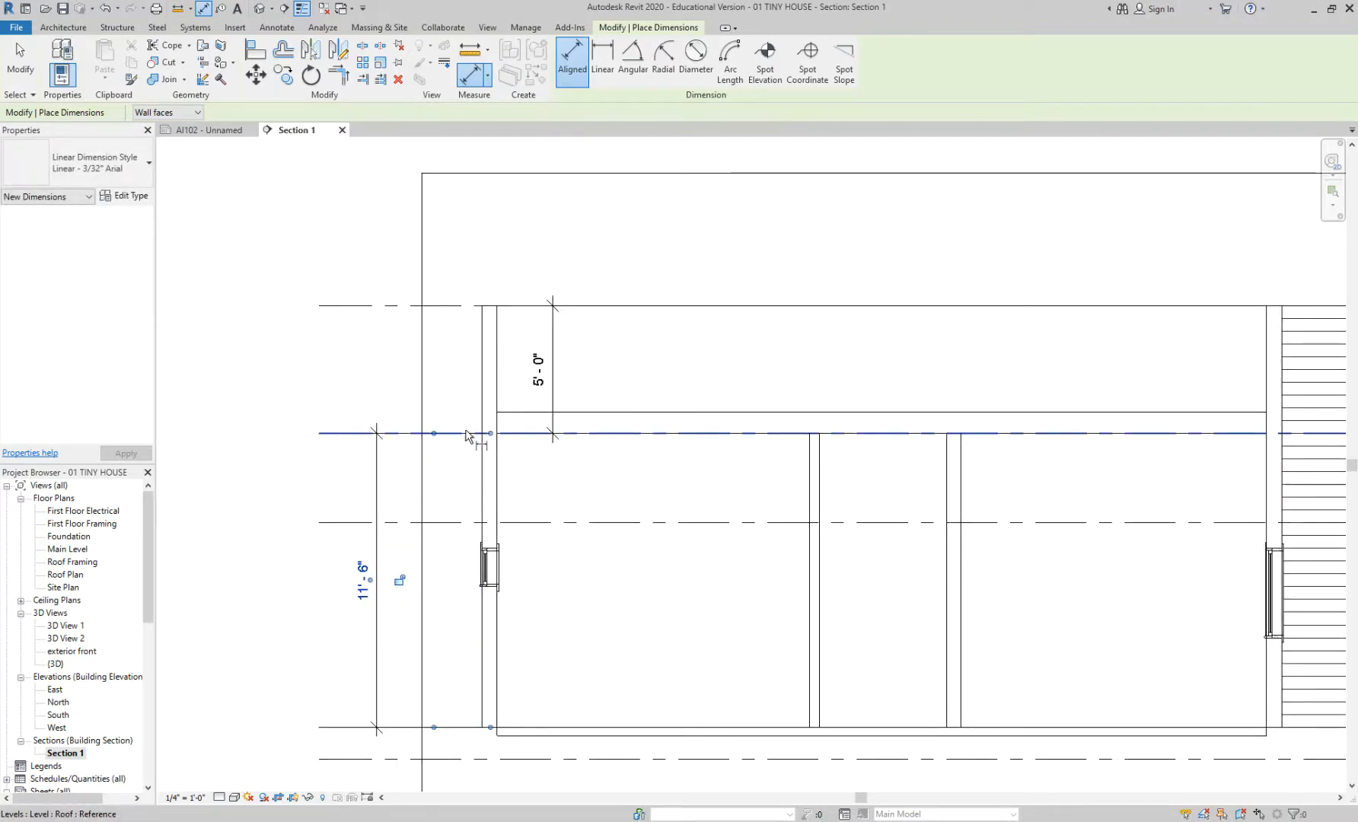
{"action": "left_click", "coordinate": [466, 436]}
{"action": "left_click", "coordinate": [504, 415]}
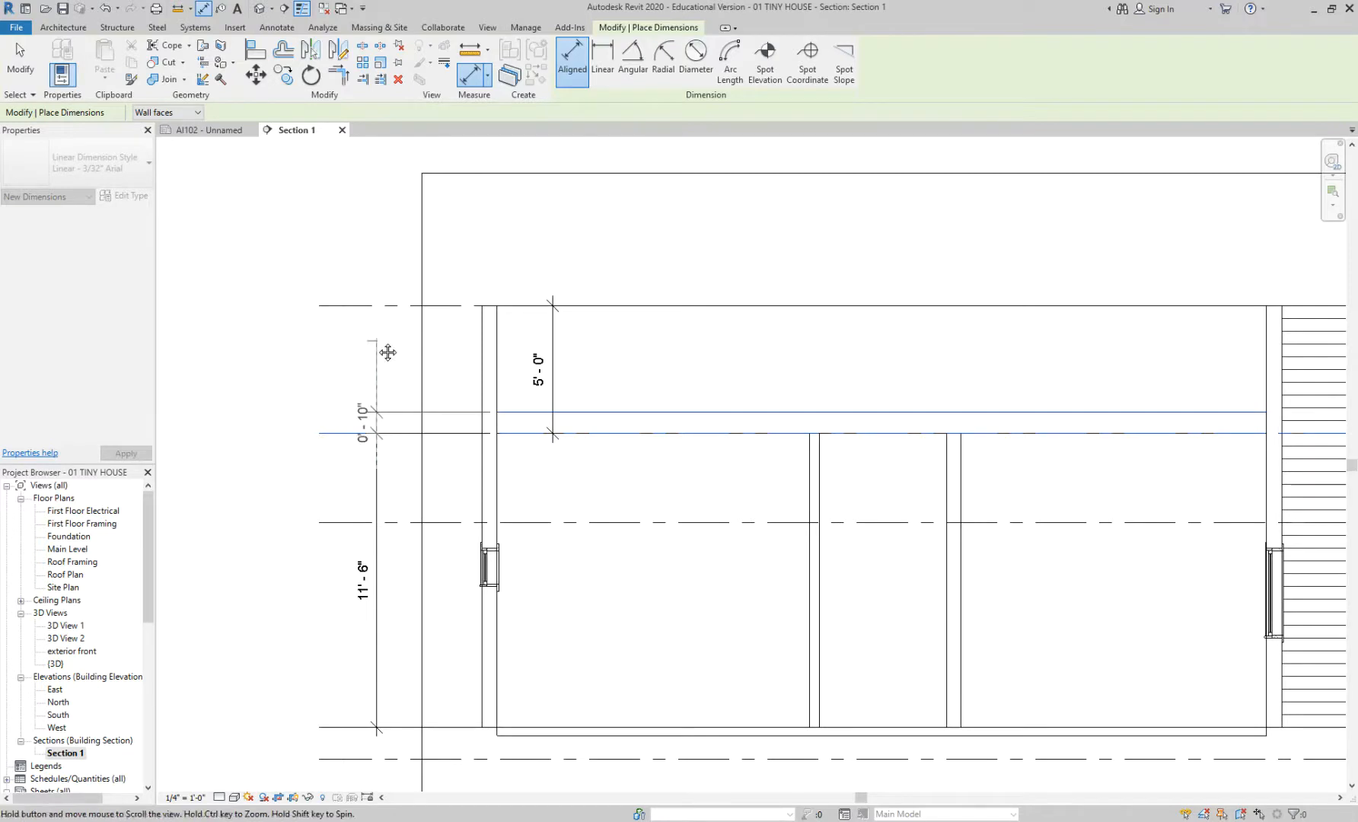
{"action": "middle_click_drag", "start_coordinate": [390, 346], "coordinate": [386, 426]}
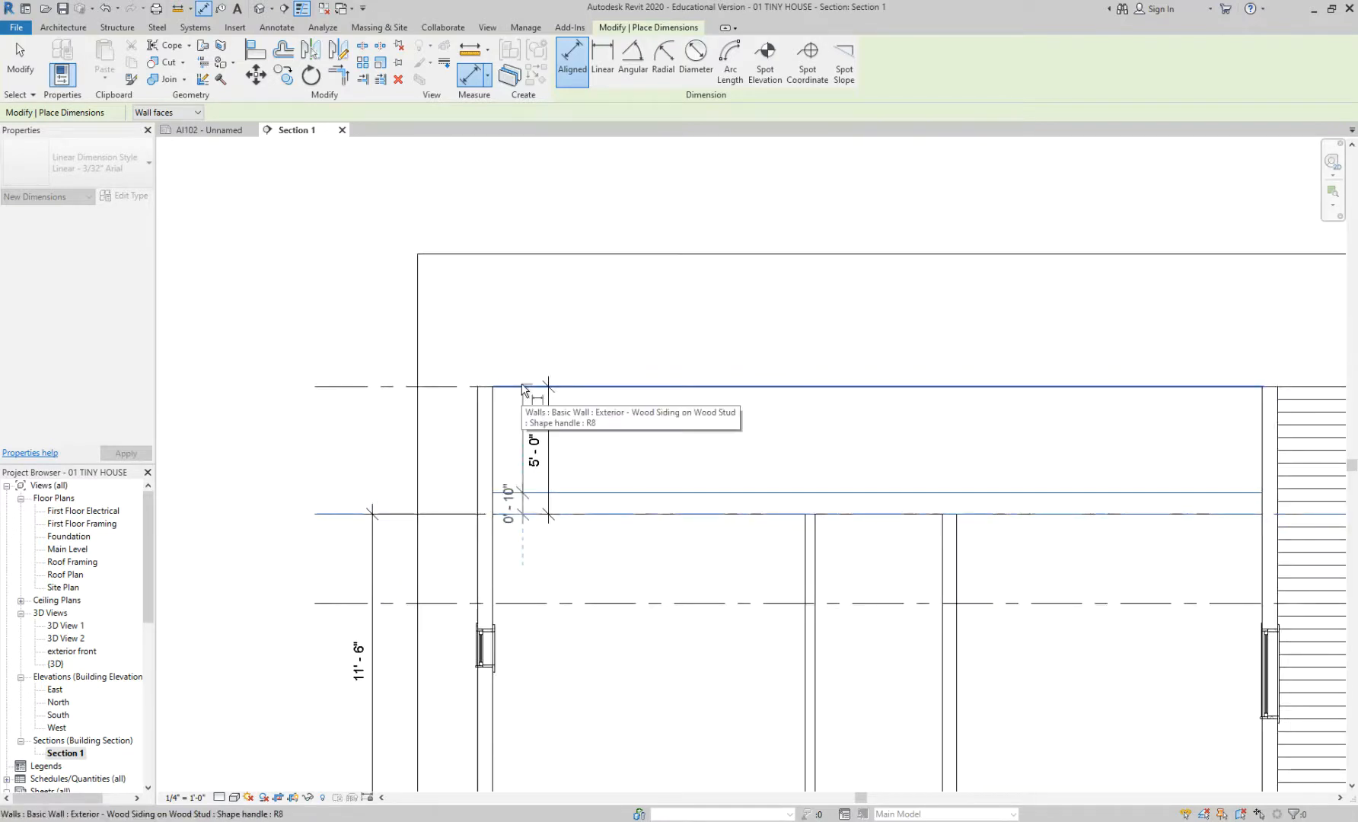
{"action": "left_click", "coordinate": [522, 388]}
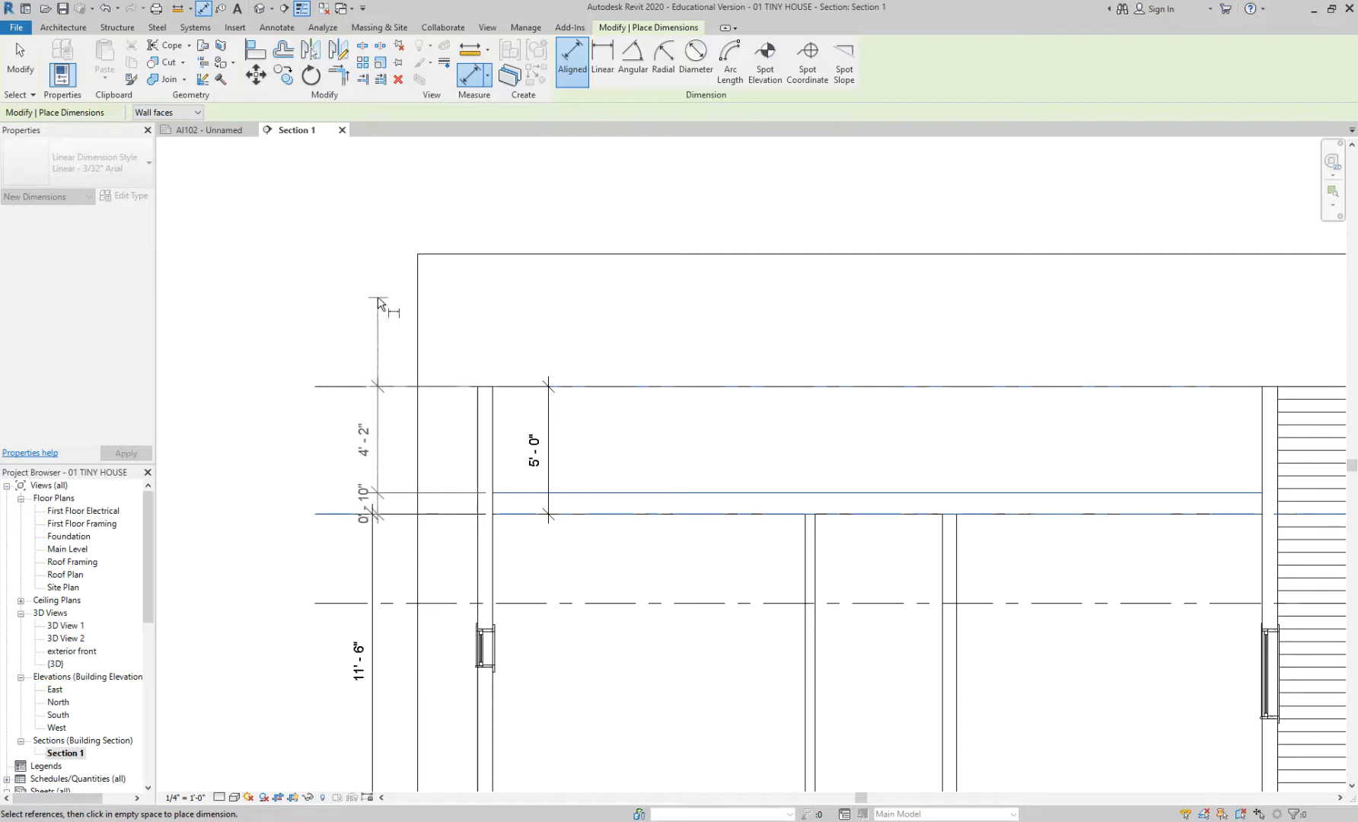
{"action": "left_click", "coordinate": [378, 303]}
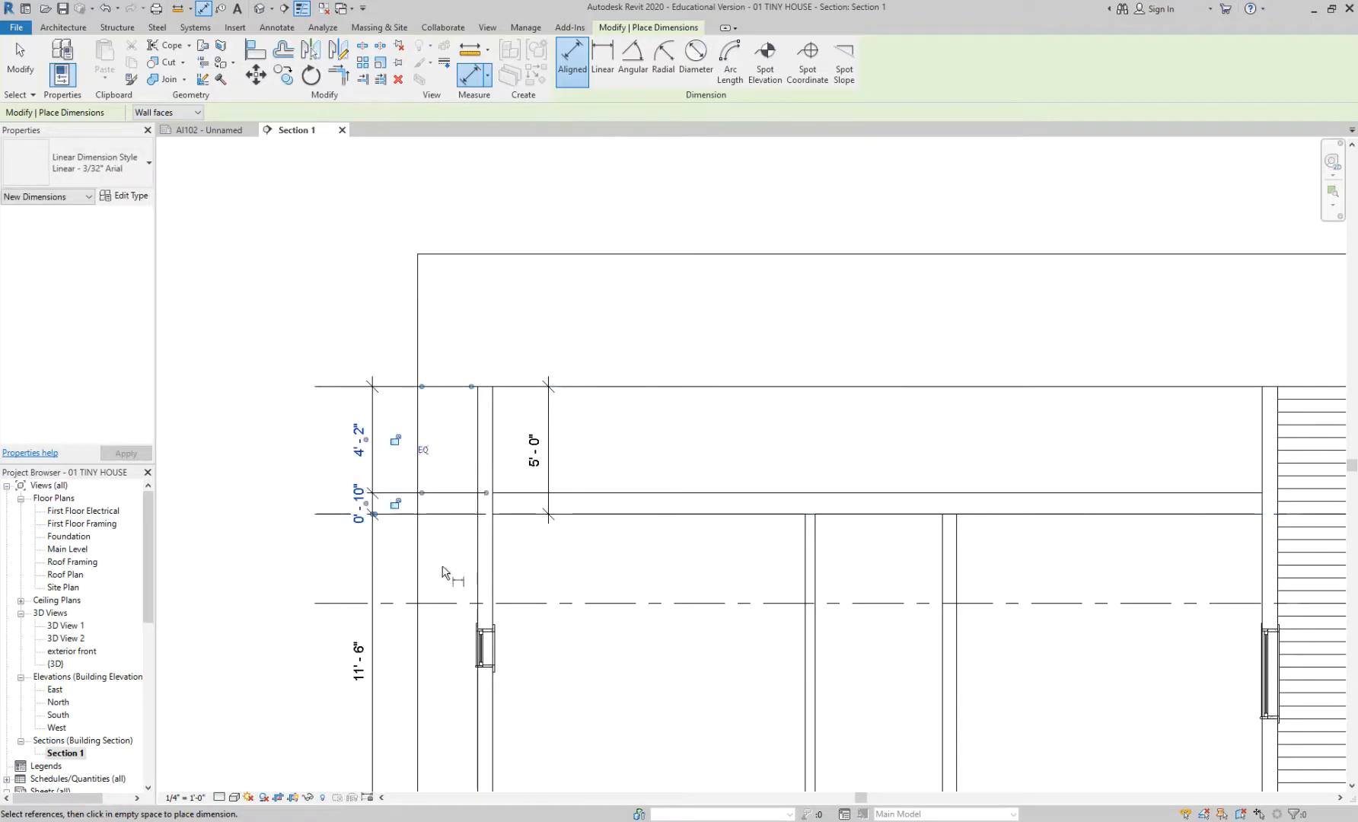
{"action": "middle_click_drag", "start_coordinate": [464, 549], "coordinate": [542, 475]}
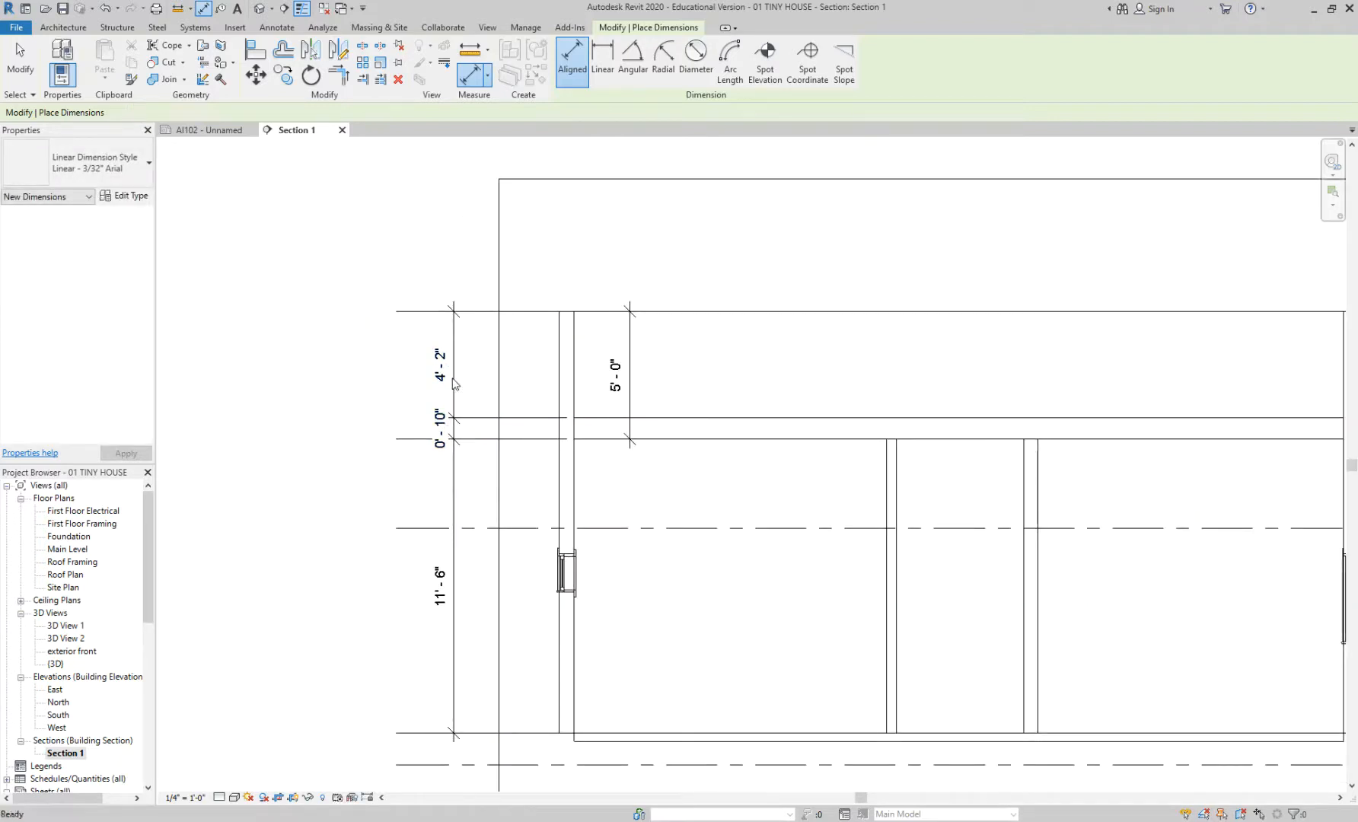
{"action": "key", "text": "Escape"}
{"action": "key", "text": "Escape"}
- Draw a horizontal reference plane across the whole section between the Roof and L&B Ceiling levels
{"action": "scroll", "coordinate": [447, 373], "scroll_direction": "down", "scroll_amount": 1}
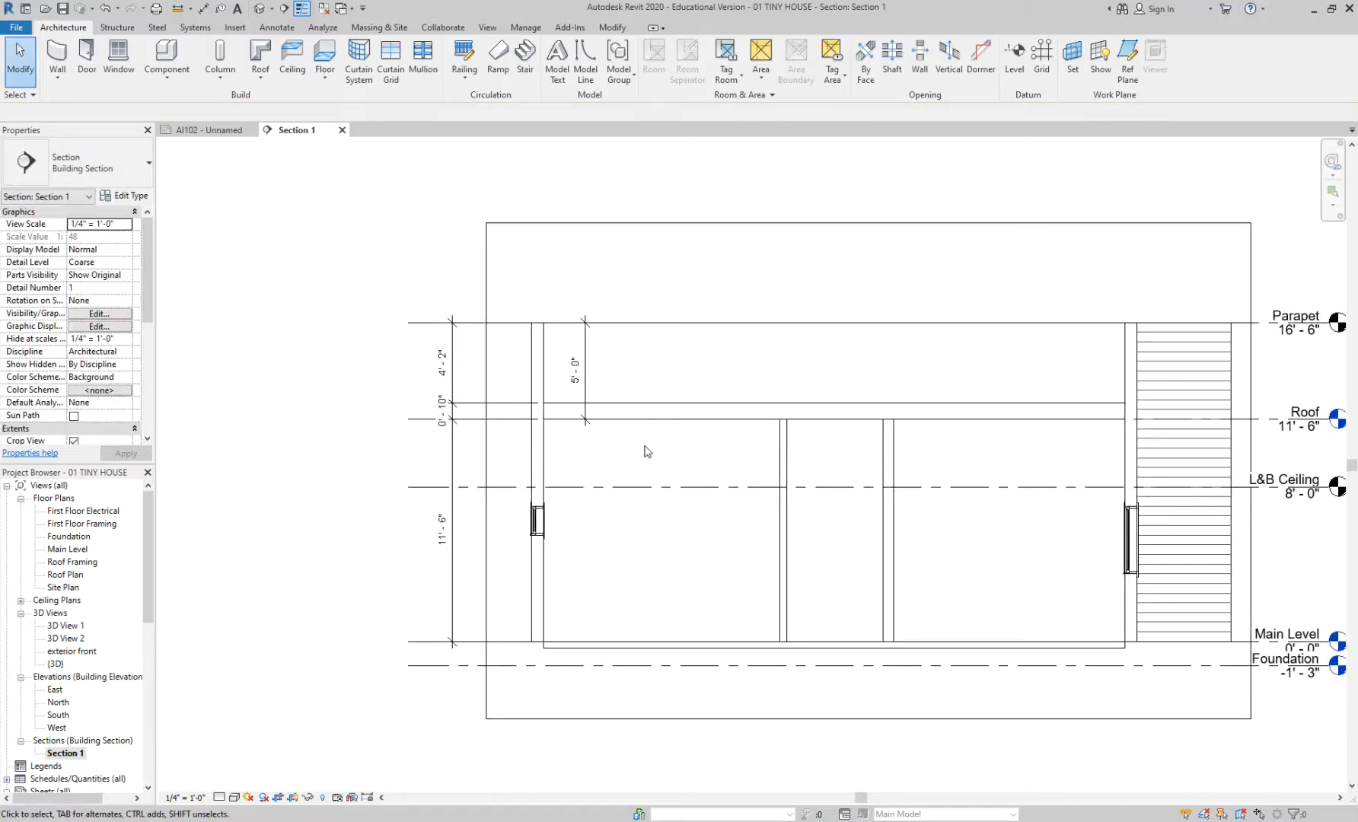
{"action": "scroll", "coordinate": [509, 461], "scroll_direction": "up", "scroll_amount": 1}
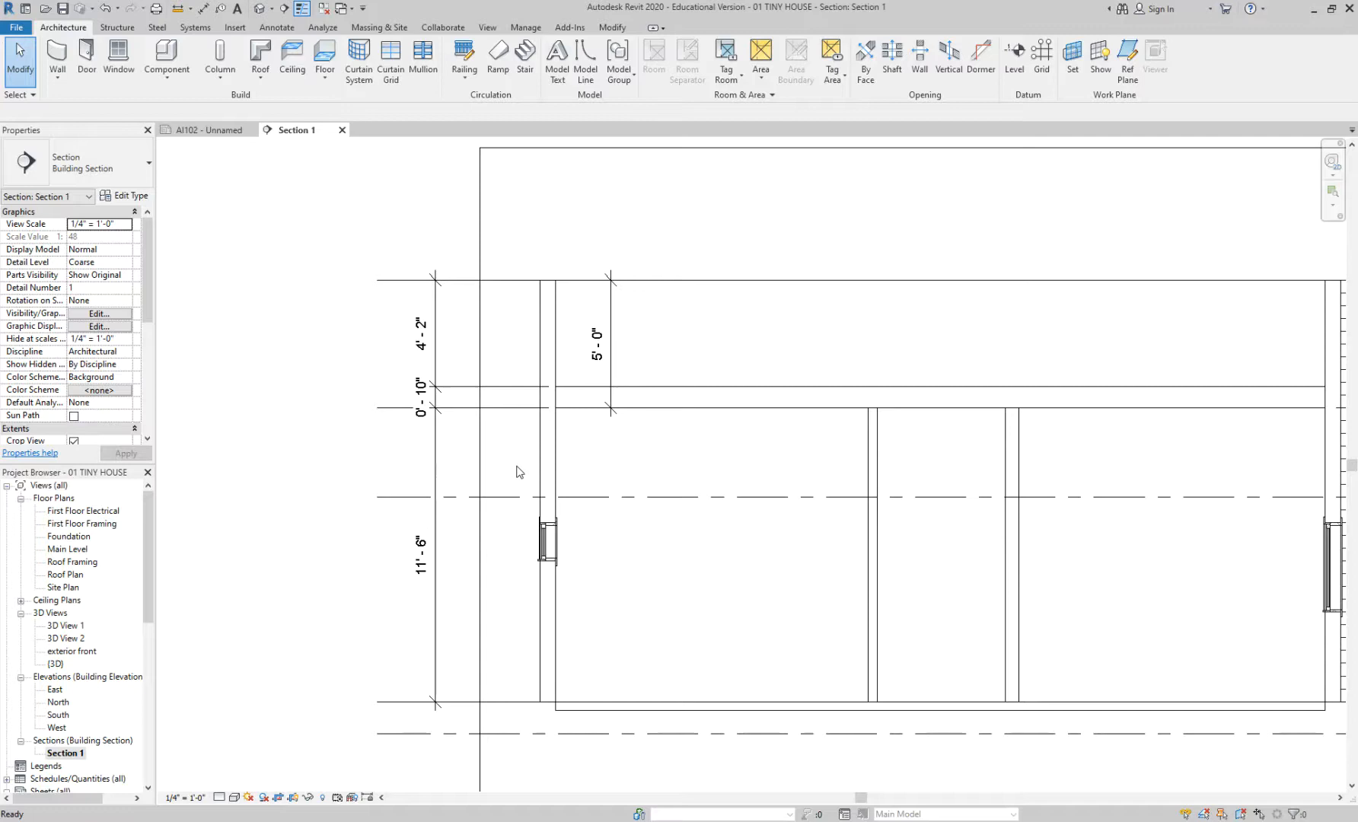
{"action": "key", "text": "r"}
{"action": "key", "text": "p"}
{"action": "scroll", "coordinate": [379, 449], "scroll_direction": "down", "scroll_amount": 1}
{"action": "left_click", "coordinate": [879, 446]}
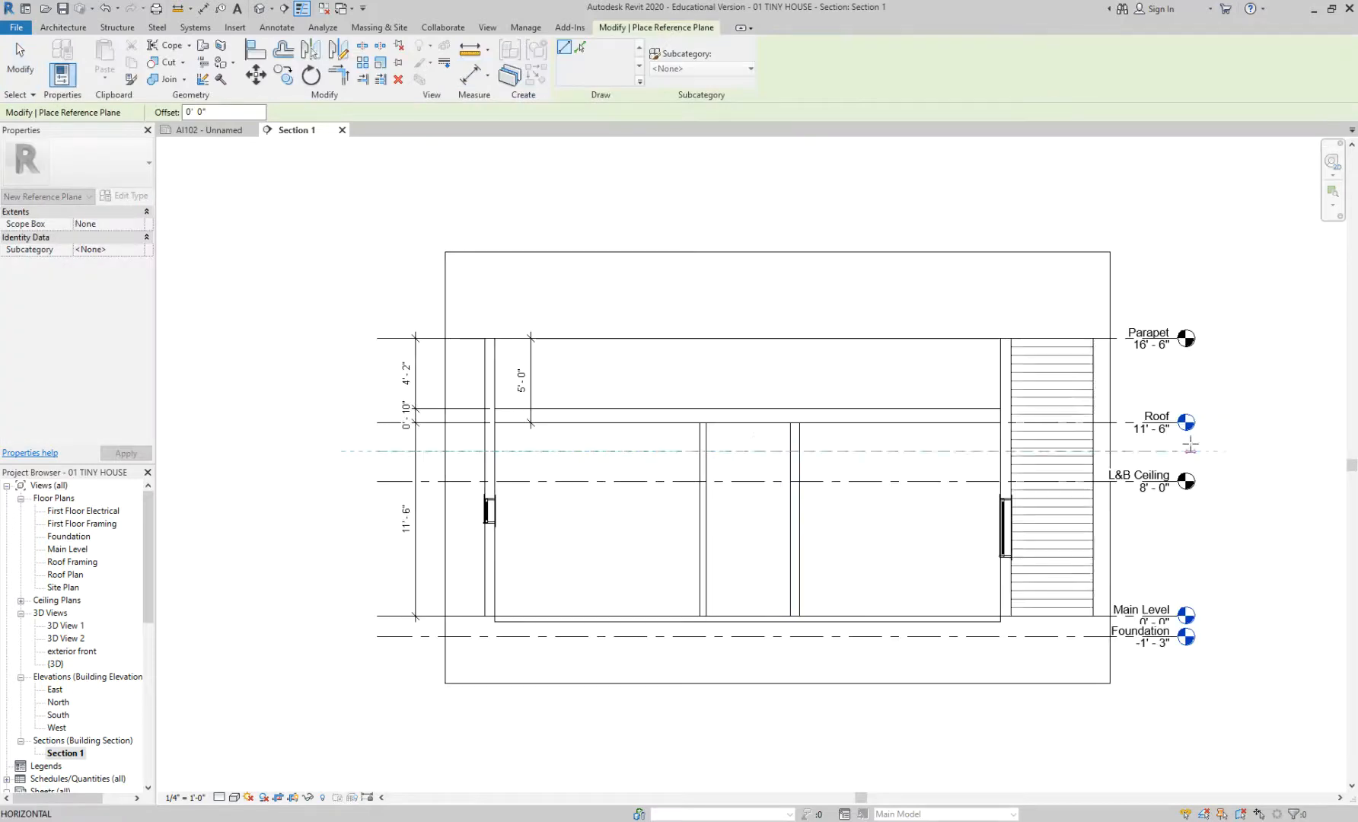
{"action": "key", "text": "Escape"}
{"action": "key", "text": "Escape"}
- Dimension the distance between the new reference plane and the Roof level, outside the existing dimension string
{"action": "scroll", "coordinate": [360, 466], "scroll_direction": "up", "scroll_amount": 2}
{"action": "scroll", "coordinate": [360, 467], "scroll_direction": "up", "scroll_amount": 1}
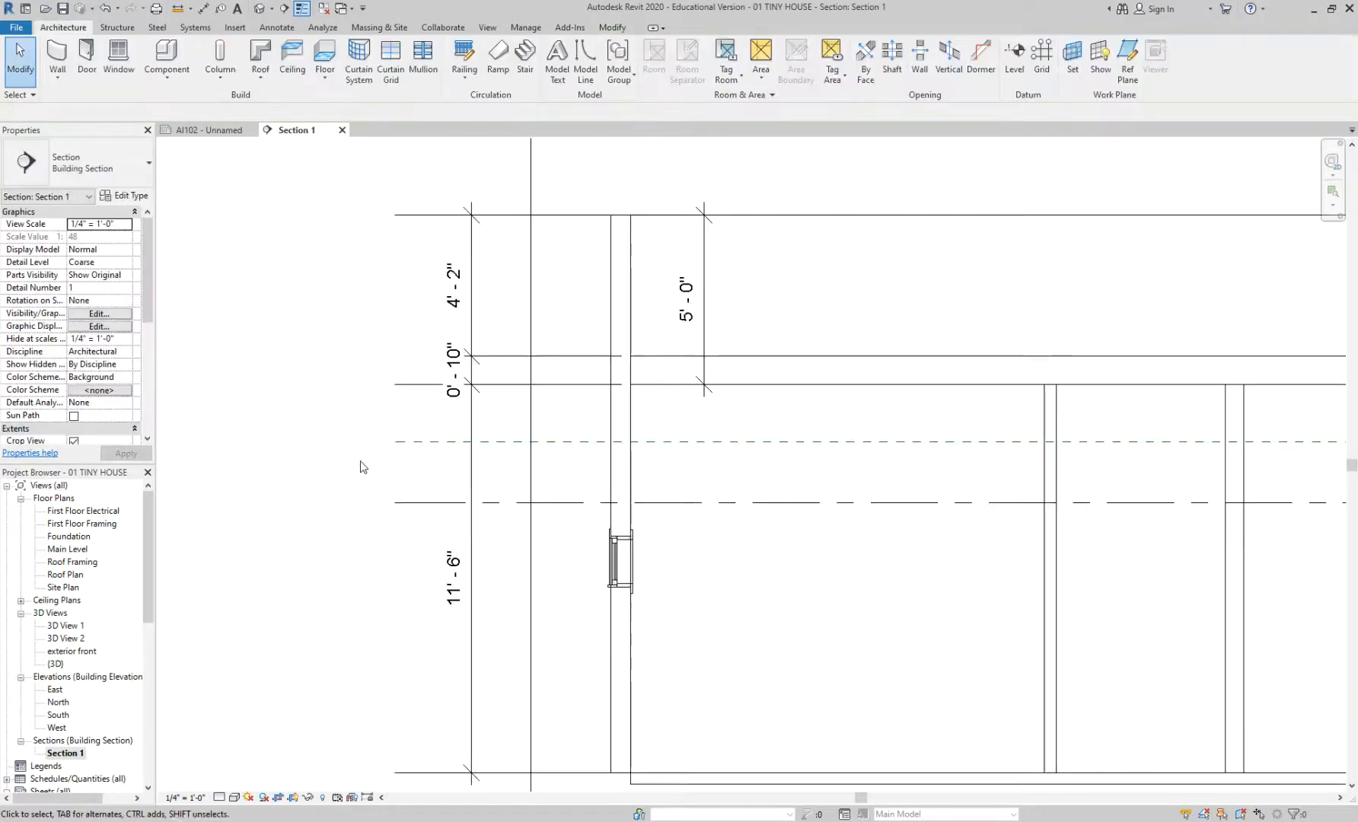
{"action": "key", "text": "d"}
{"action": "key", "text": "i"}
{"action": "left_click", "coordinate": [430, 443]}
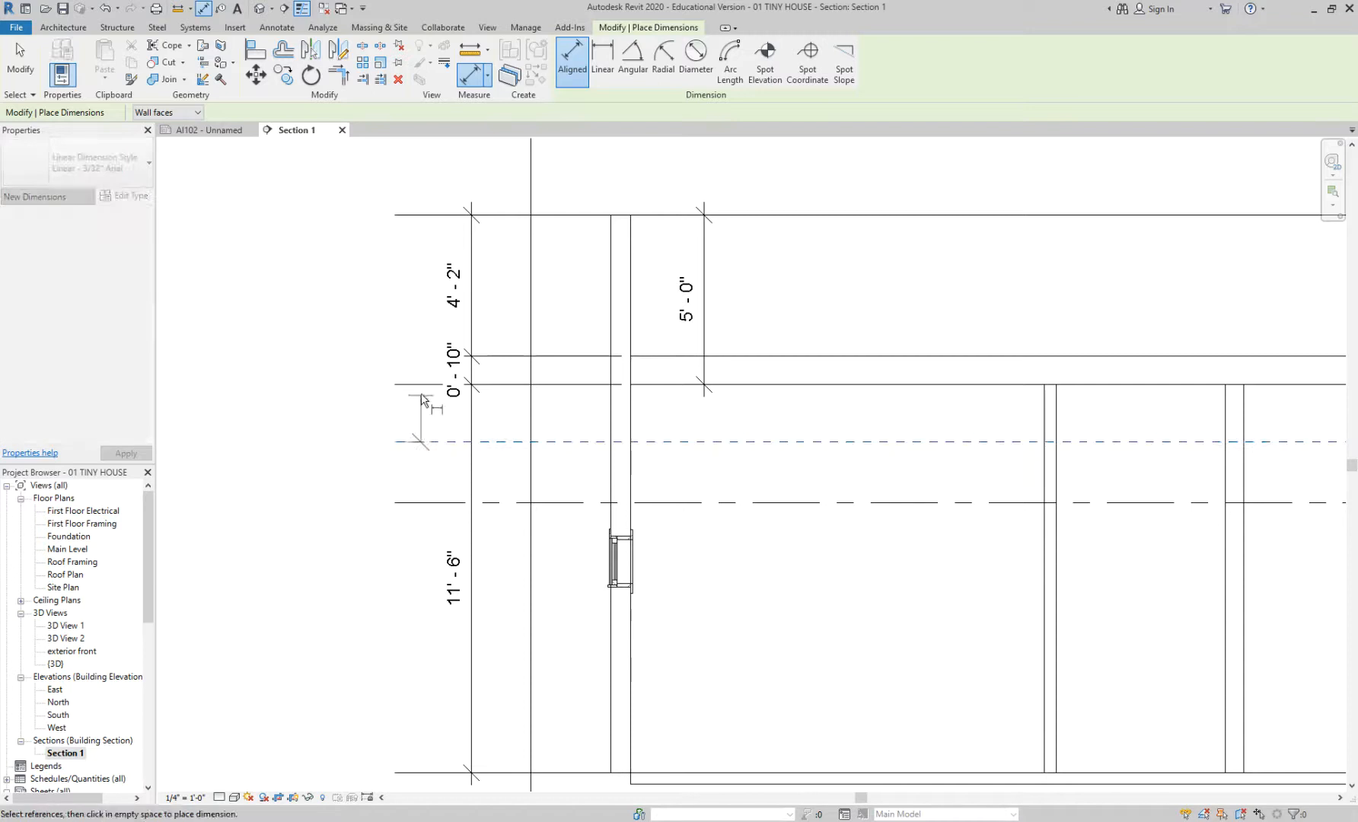
{"action": "left_click", "coordinate": [415, 385]}
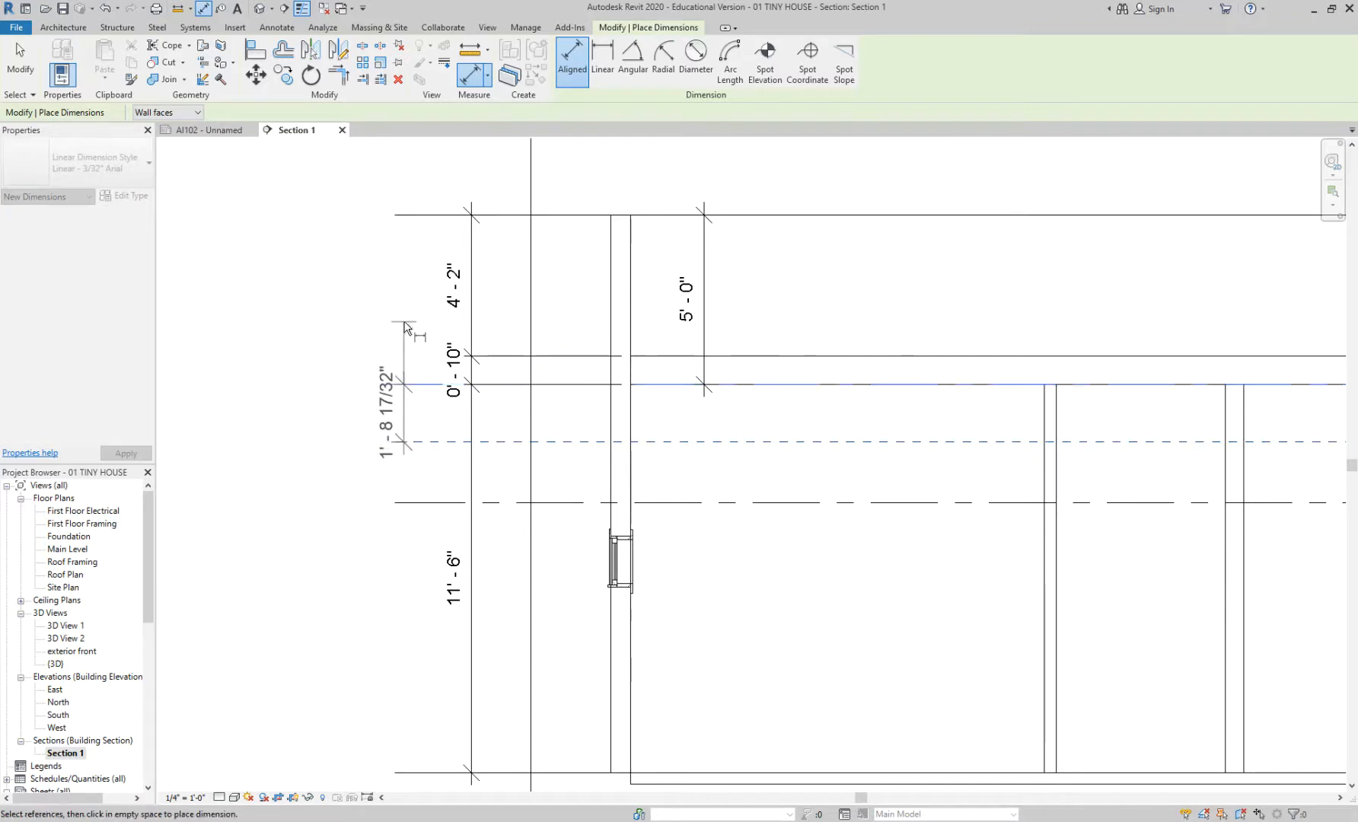
{"action": "left_click", "coordinate": [404, 327]}
{"action": "key", "text": "Escape"}
{"action": "key", "text": "Escape"}
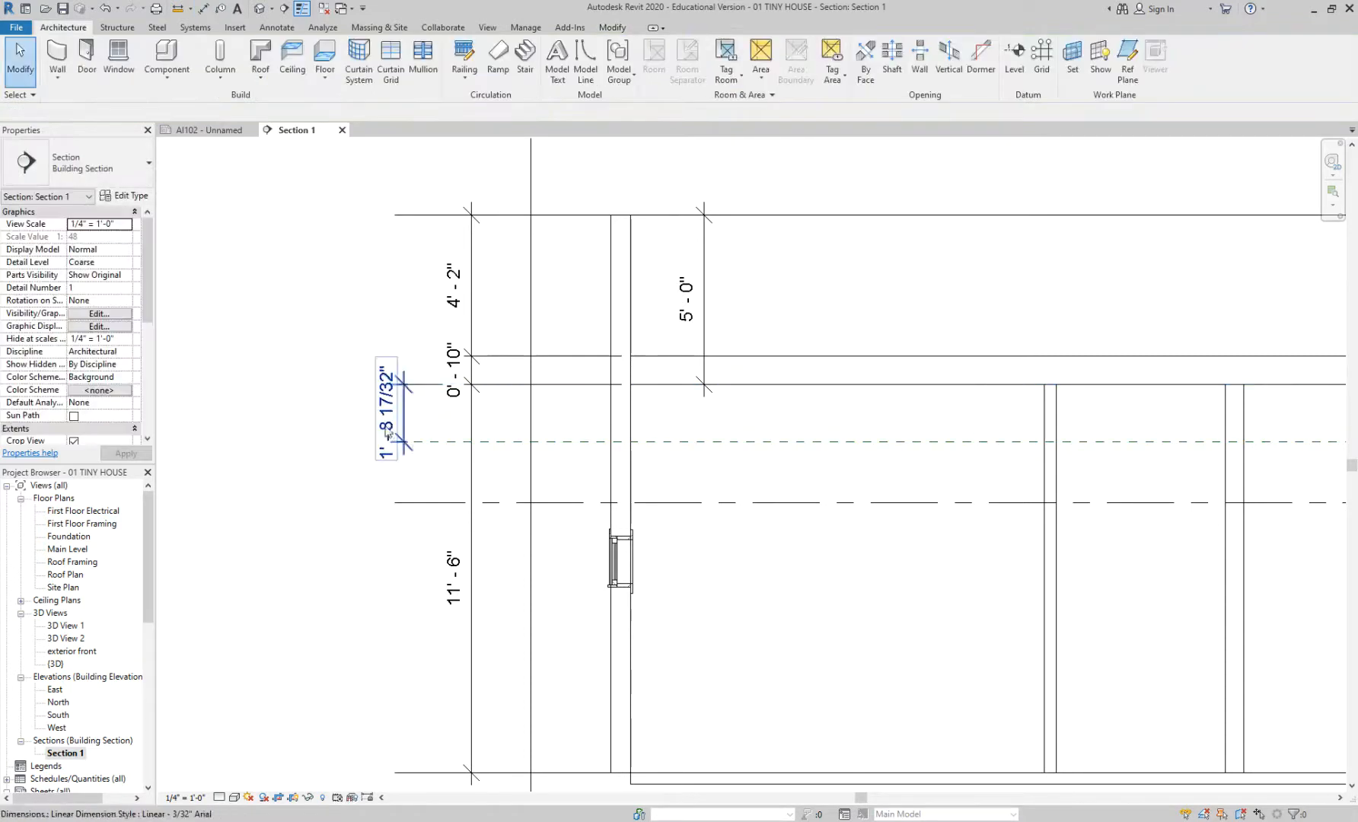
- Set the reference plane's distance below the Roof level first to 1'6", and finally to 2'
{"action": "left_click", "coordinate": [436, 441]}
{"action": "left_click", "coordinate": [395, 415]}
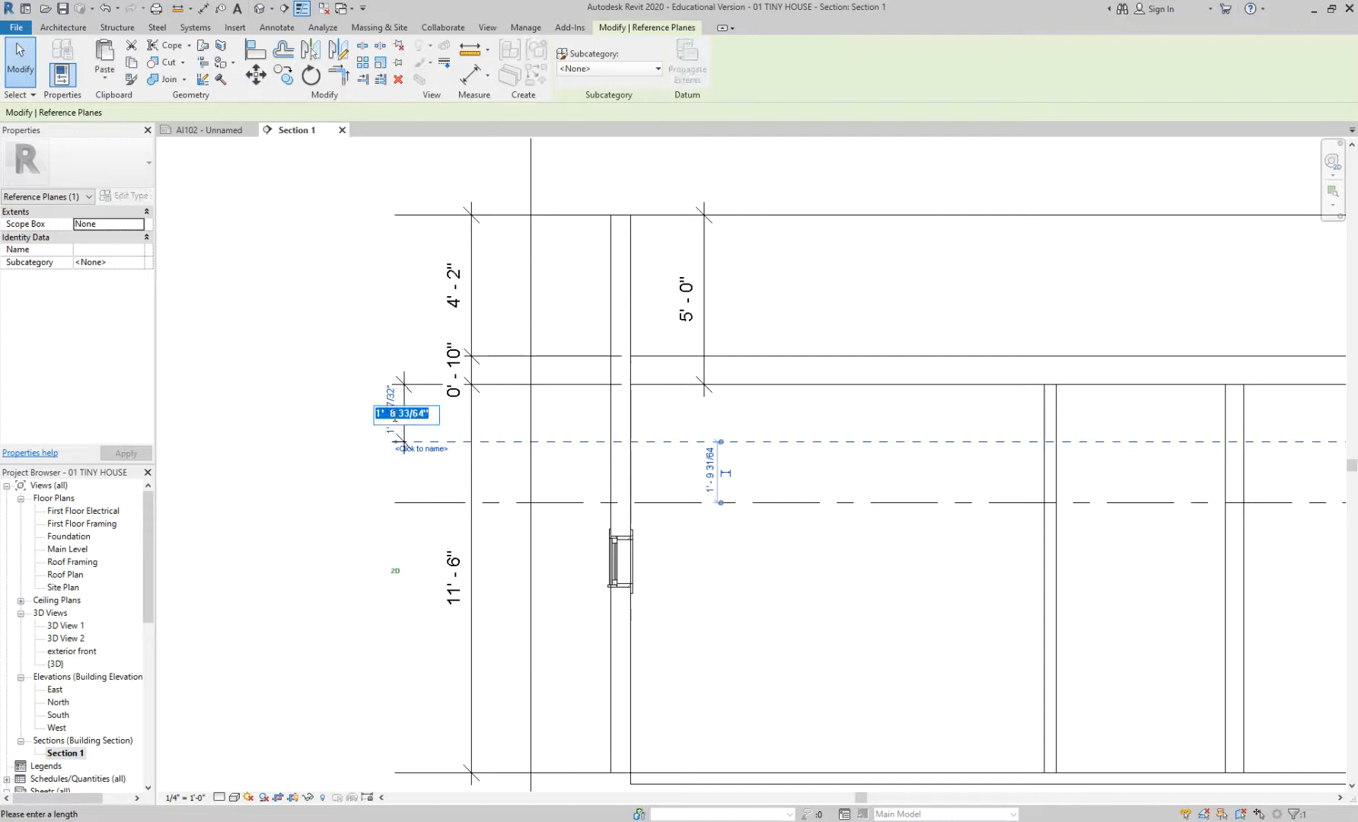
{"action": "type", "text": "1'6"}
{"action": "key", "text": "Return"}
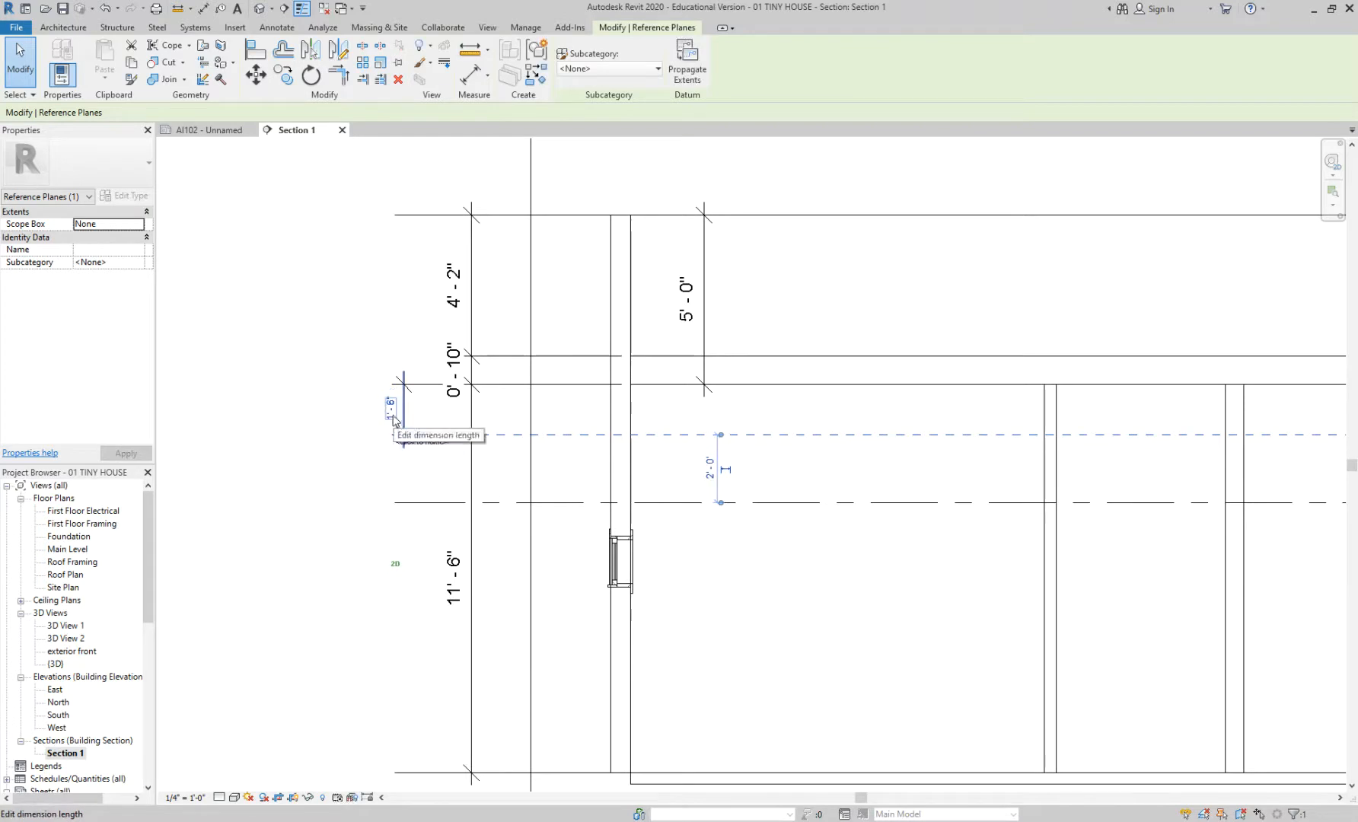
{"action": "left_click", "coordinate": [393, 411]}
{"action": "type", "text": "2"}
{"action": "key", "text": "Return"}
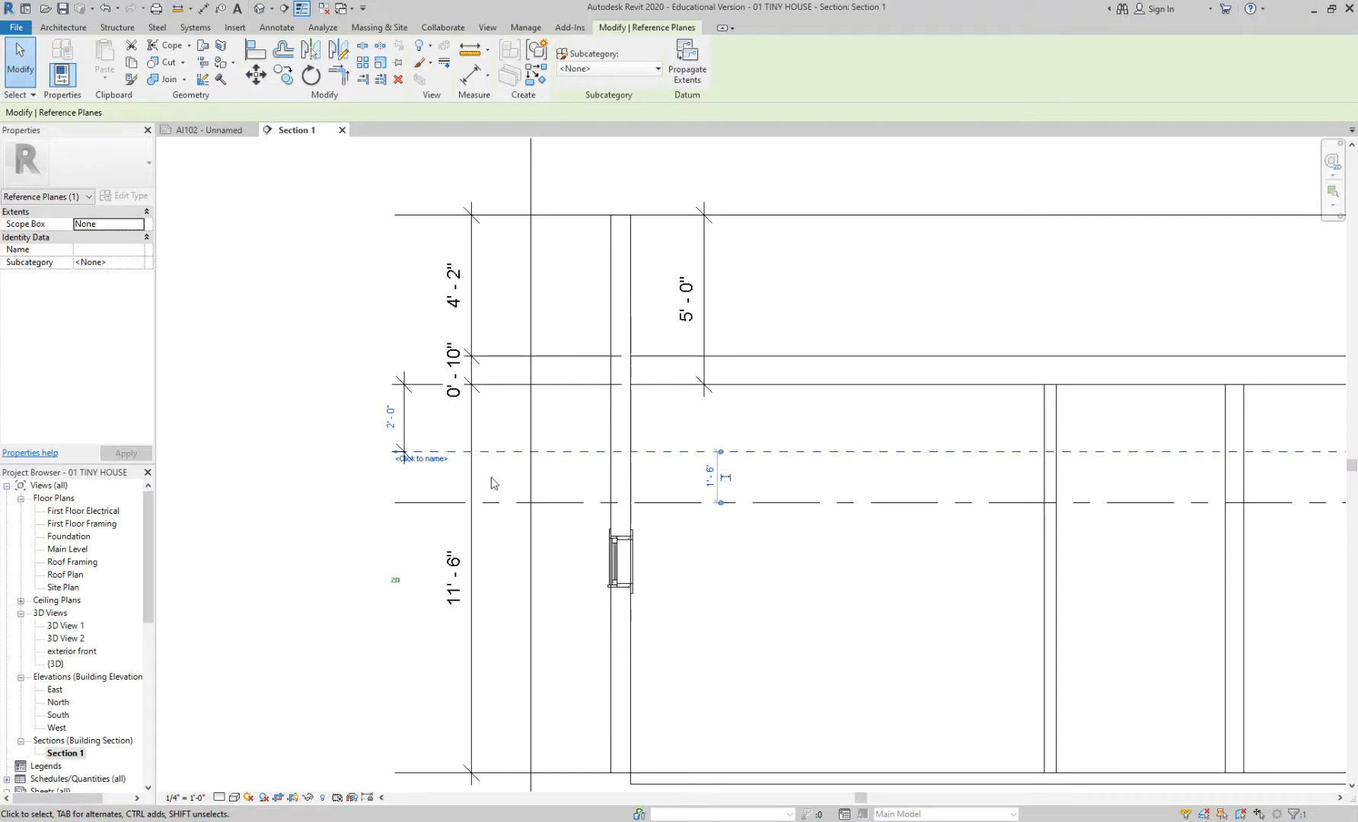
{"action": "left_click", "coordinate": [493, 483]}
{"action": "middle_click_drag", "start_coordinate": [510, 452], "coordinate": [491, 507]}
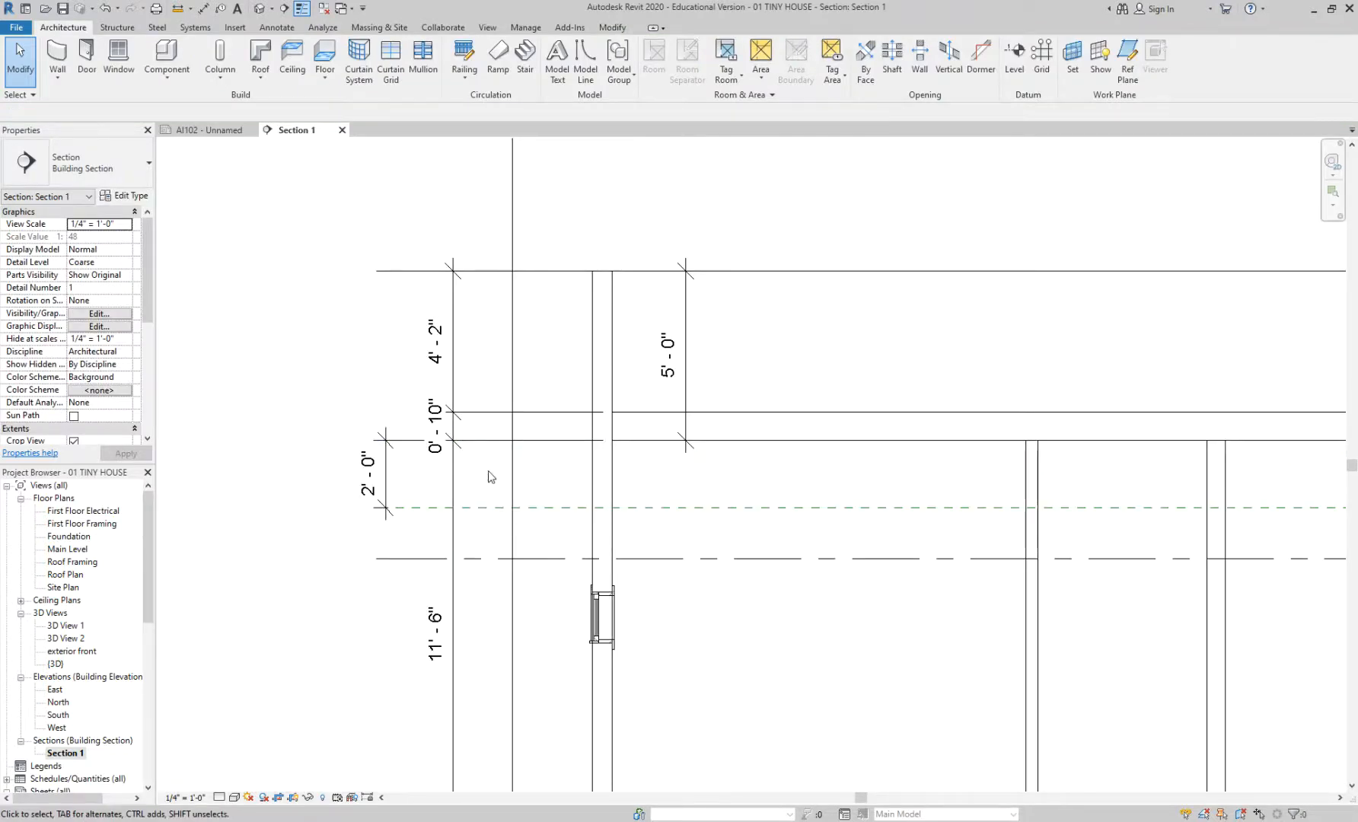
- Examine the type properties and layer structure of the Generic - 18" roof, leaving them unchanged
{"action": "scroll", "coordinate": [490, 478], "scroll_direction": "down", "scroll_amount": 6}
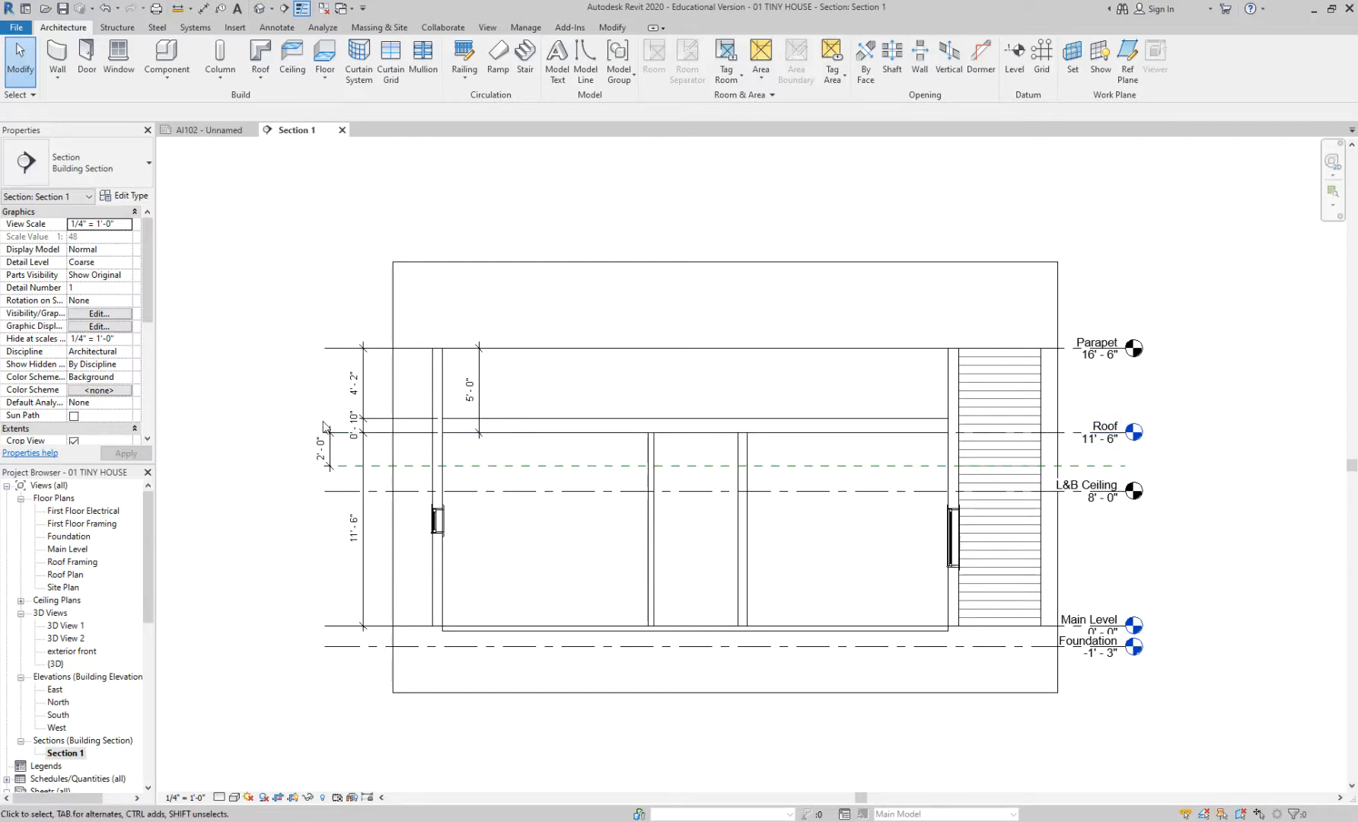
{"action": "scroll", "coordinate": [323, 426], "scroll_direction": "up", "scroll_amount": 2}
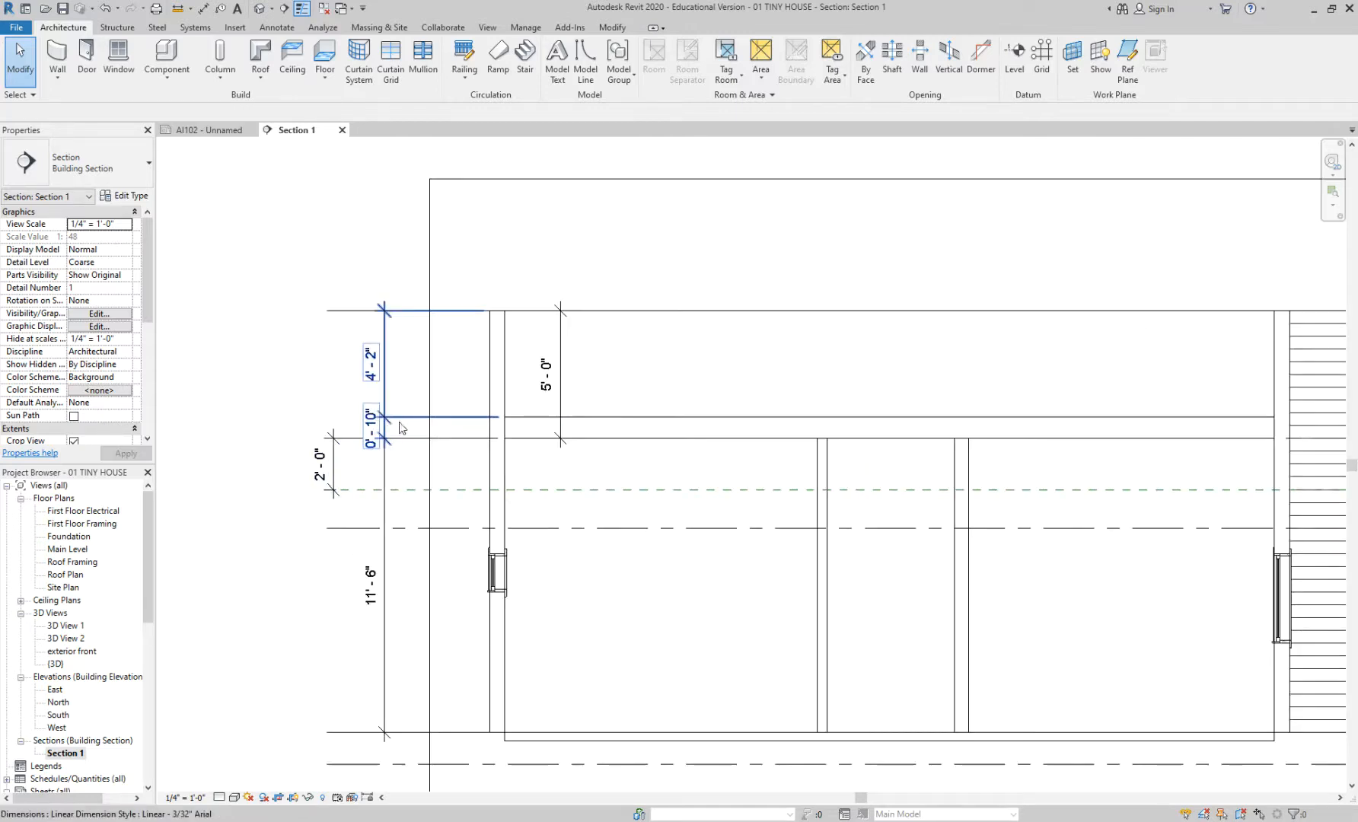
{"action": "left_click", "coordinate": [530, 423]}
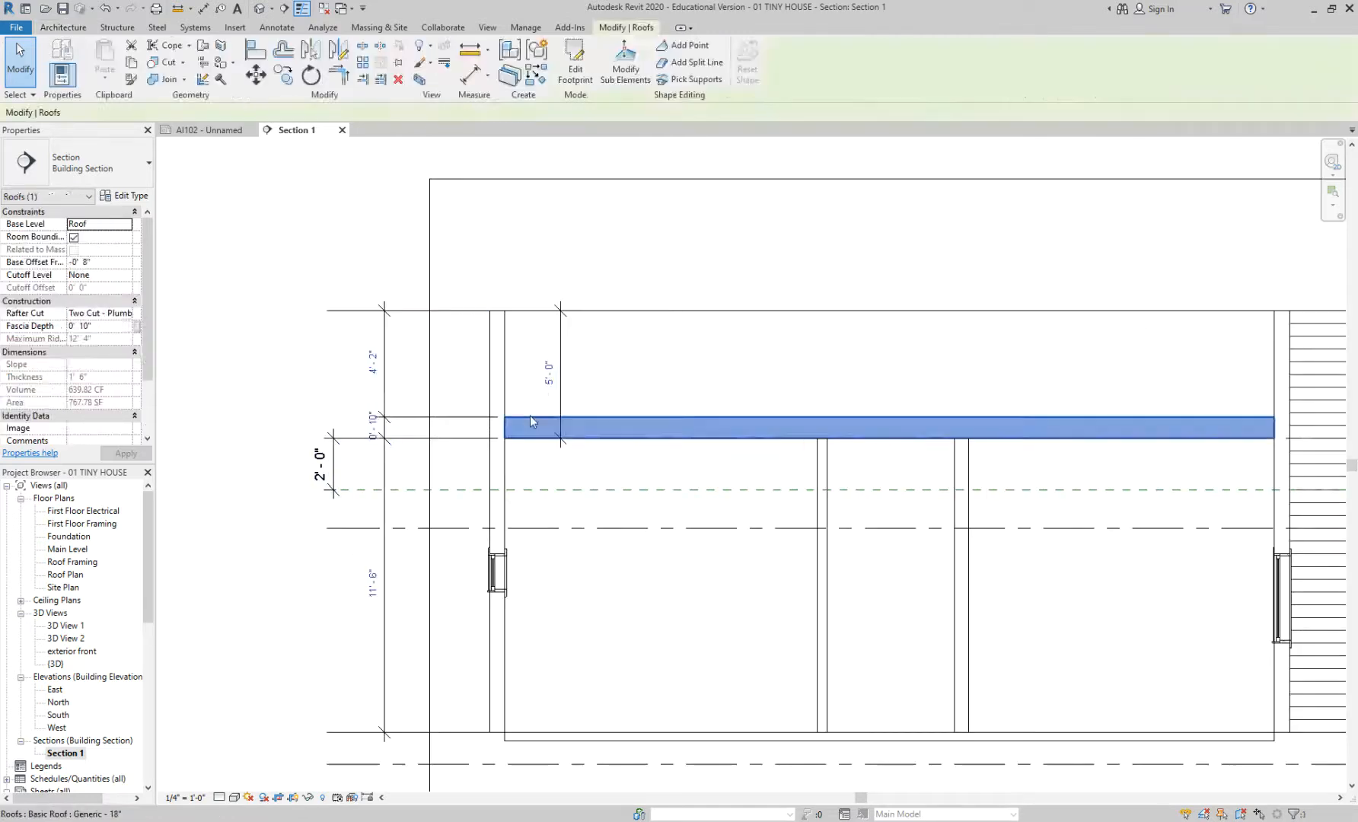
{"action": "left_click", "coordinate": [130, 195]}
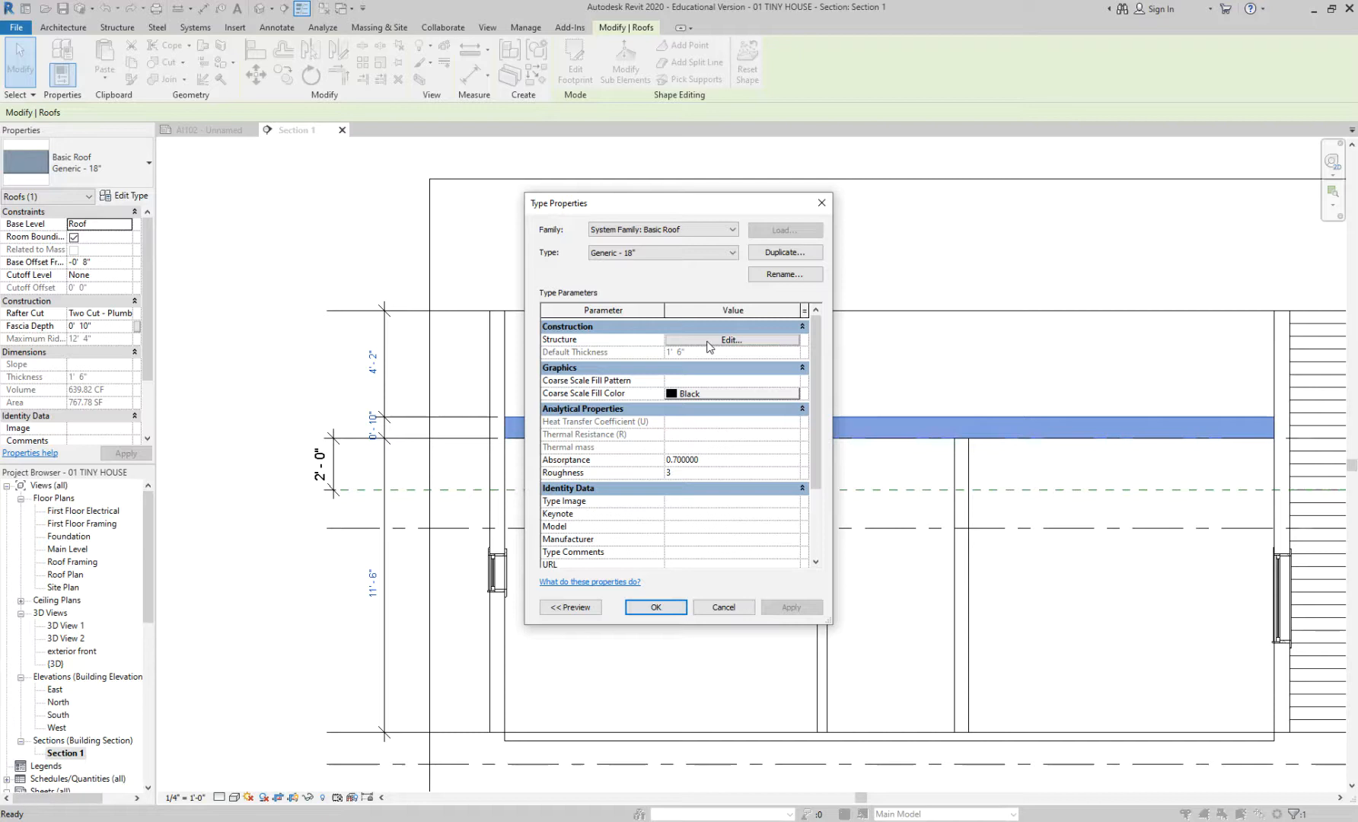
{"action": "left_click", "coordinate": [711, 342]}
{"action": "left_click", "coordinate": [700, 351]}
{"action": "left_click", "coordinate": [715, 595]}
{"action": "left_click", "coordinate": [713, 609]}
{"action": "key", "text": "Escape"}
- Set the roof's fascia depth to 1' 6"
{"action": "left_click", "coordinate": [545, 422]}
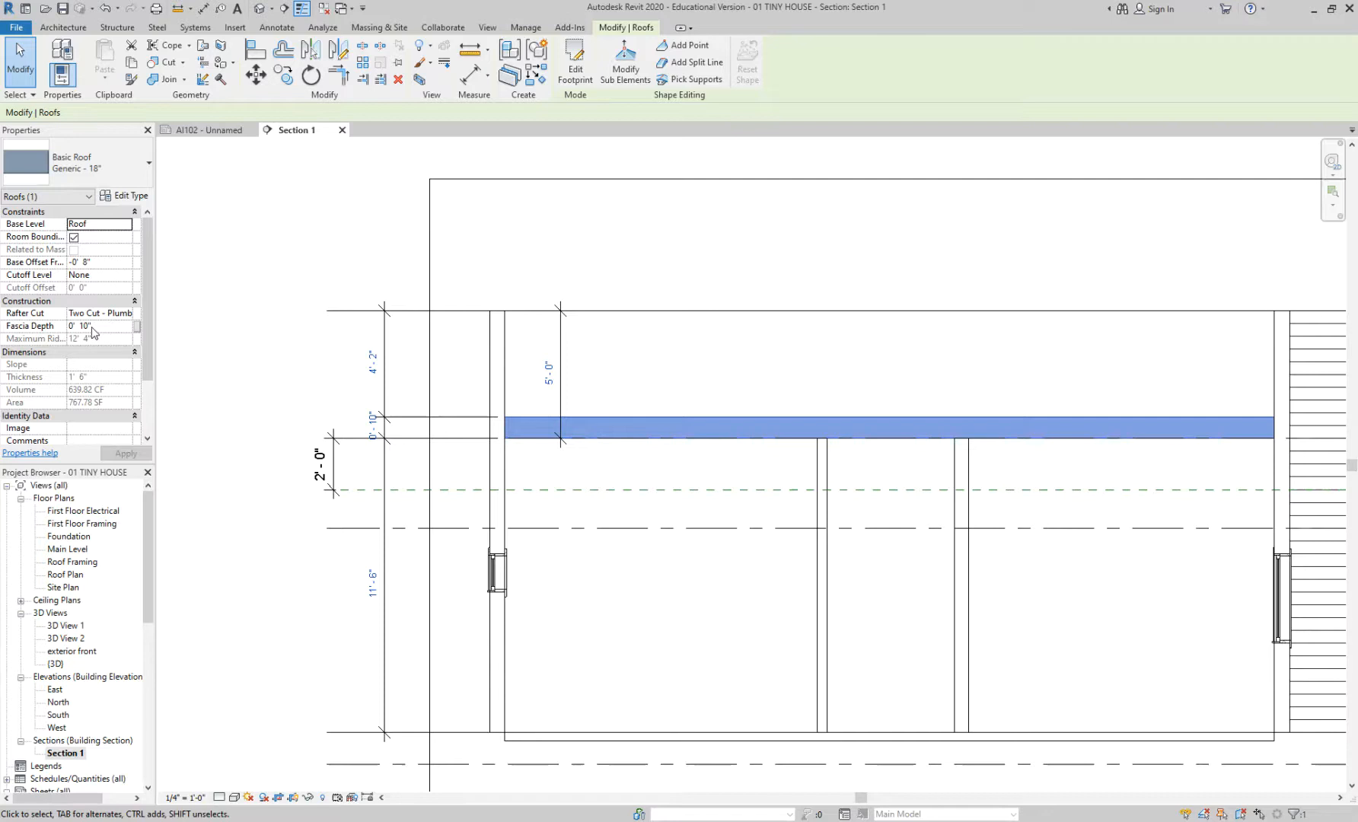
{"action": "left_click", "coordinate": [525, 461]}
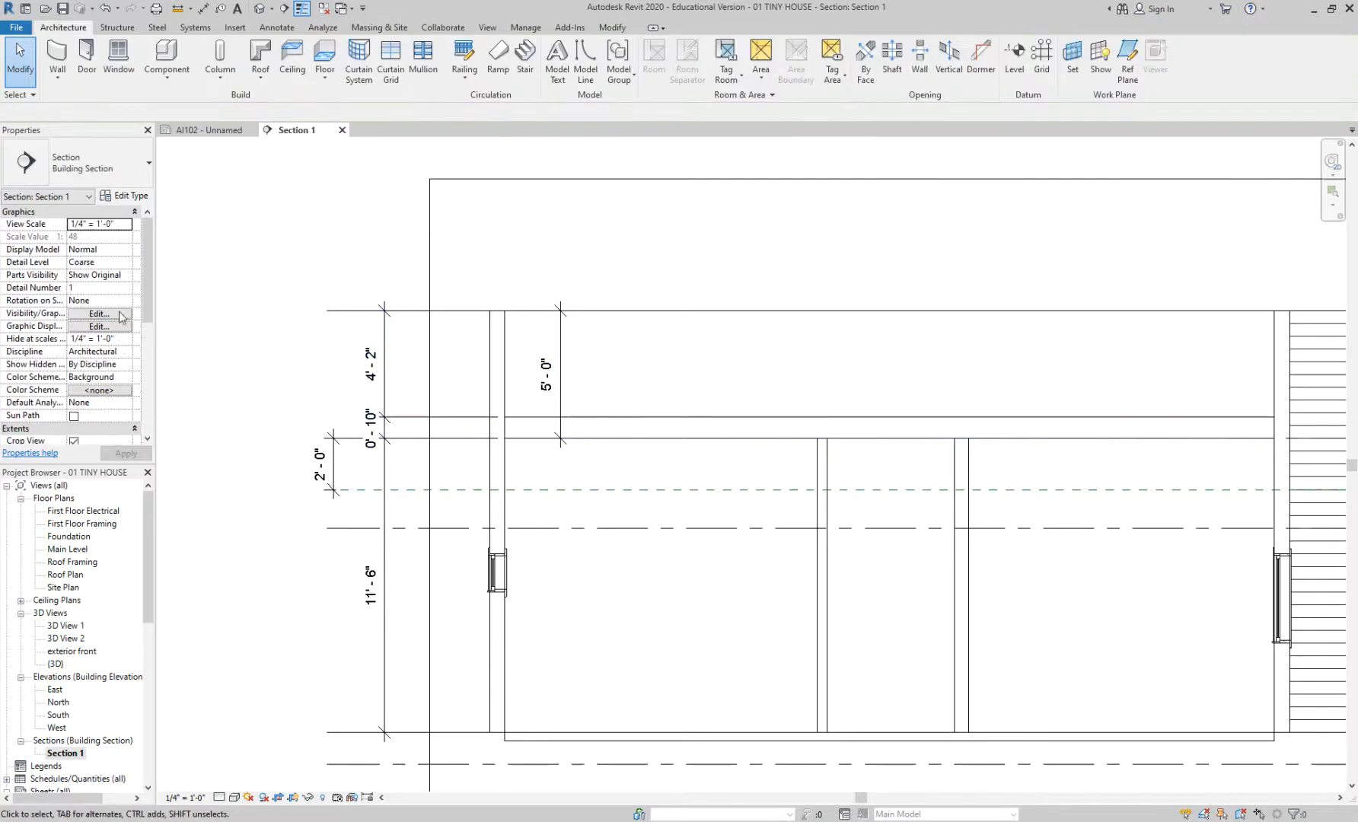
{"action": "left_click", "coordinate": [621, 426]}
{"action": "left_click", "coordinate": [105, 327]}
{"action": "type", "text": "1' 6\""}
{"action": "key", "text": "Return"}
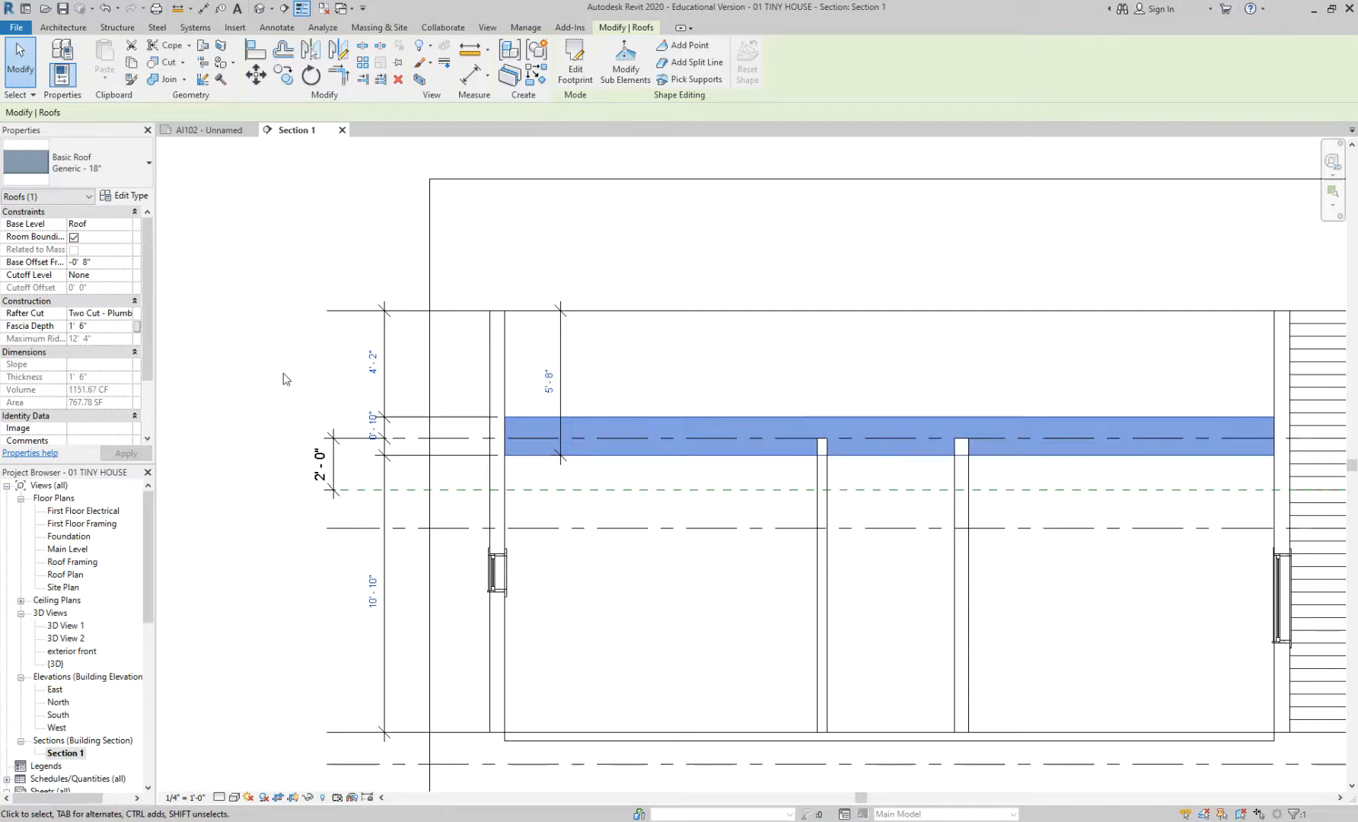
{"action": "left_click", "coordinate": [285, 379]}
- Delete the vertical dimensions outside the section's outer wall, including the one between the reference plane and the Roof level
{"action": "left_click", "coordinate": [520, 430]}
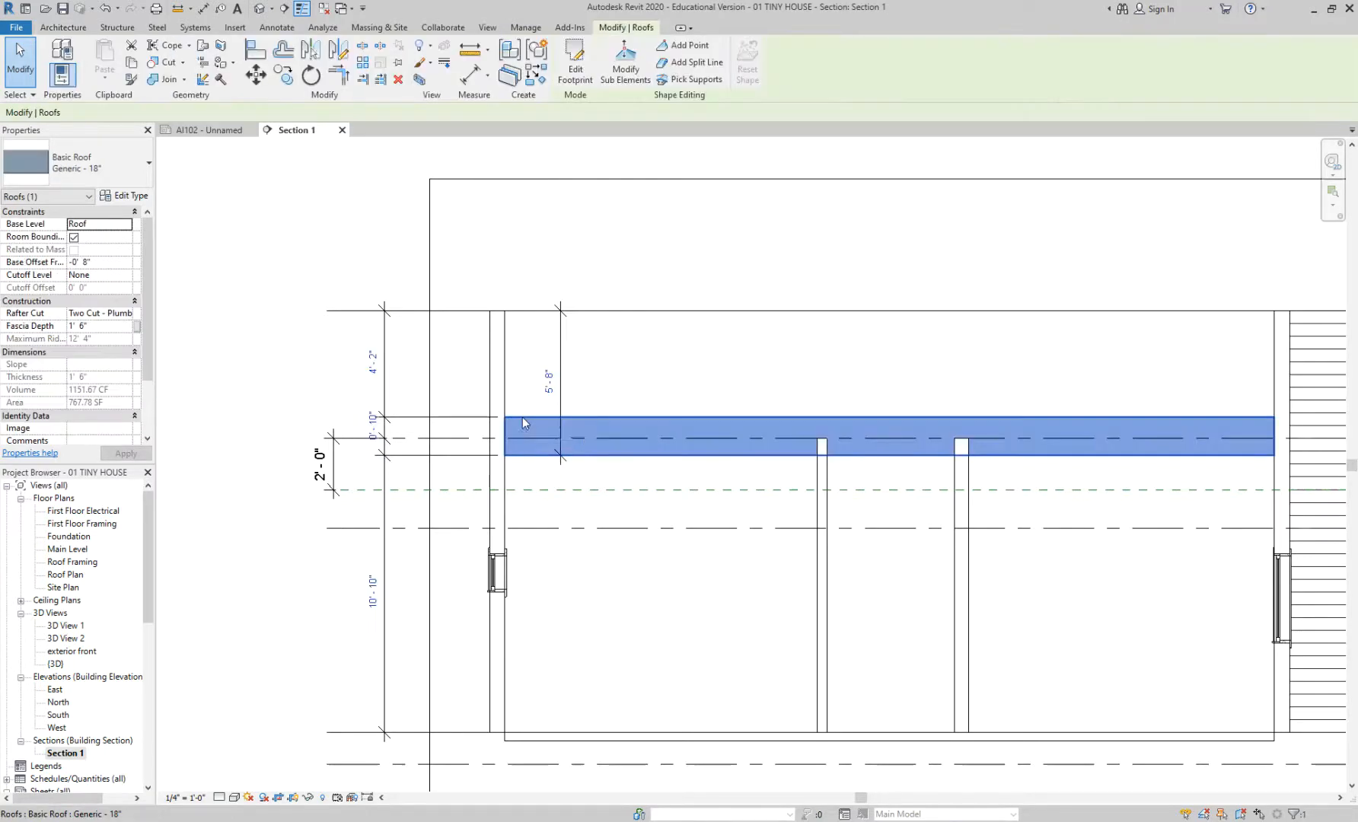
{"action": "left_click", "coordinate": [388, 424]}
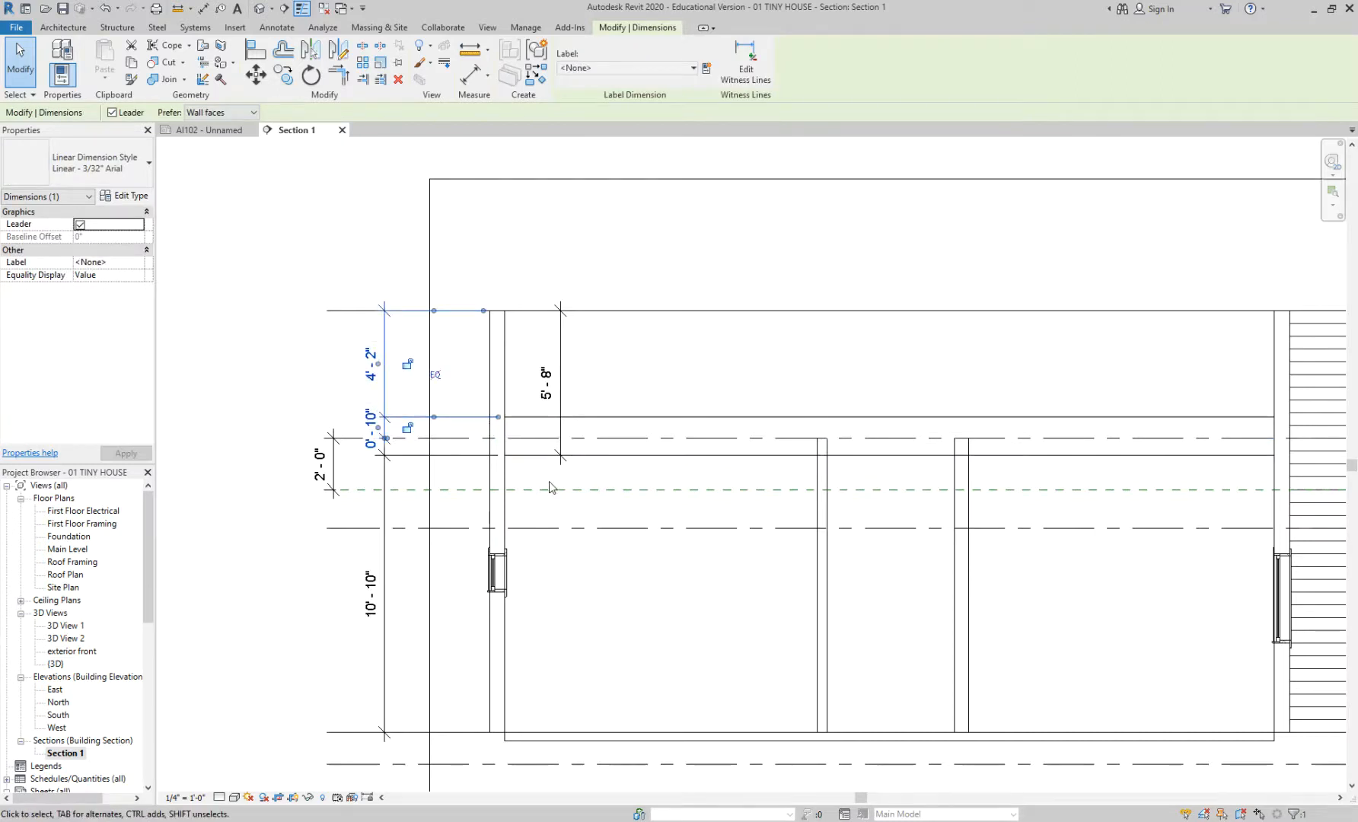
{"action": "key", "text": "Delete"}
{"action": "left_click", "coordinate": [390, 457]}
{"action": "key", "text": "Delete"}
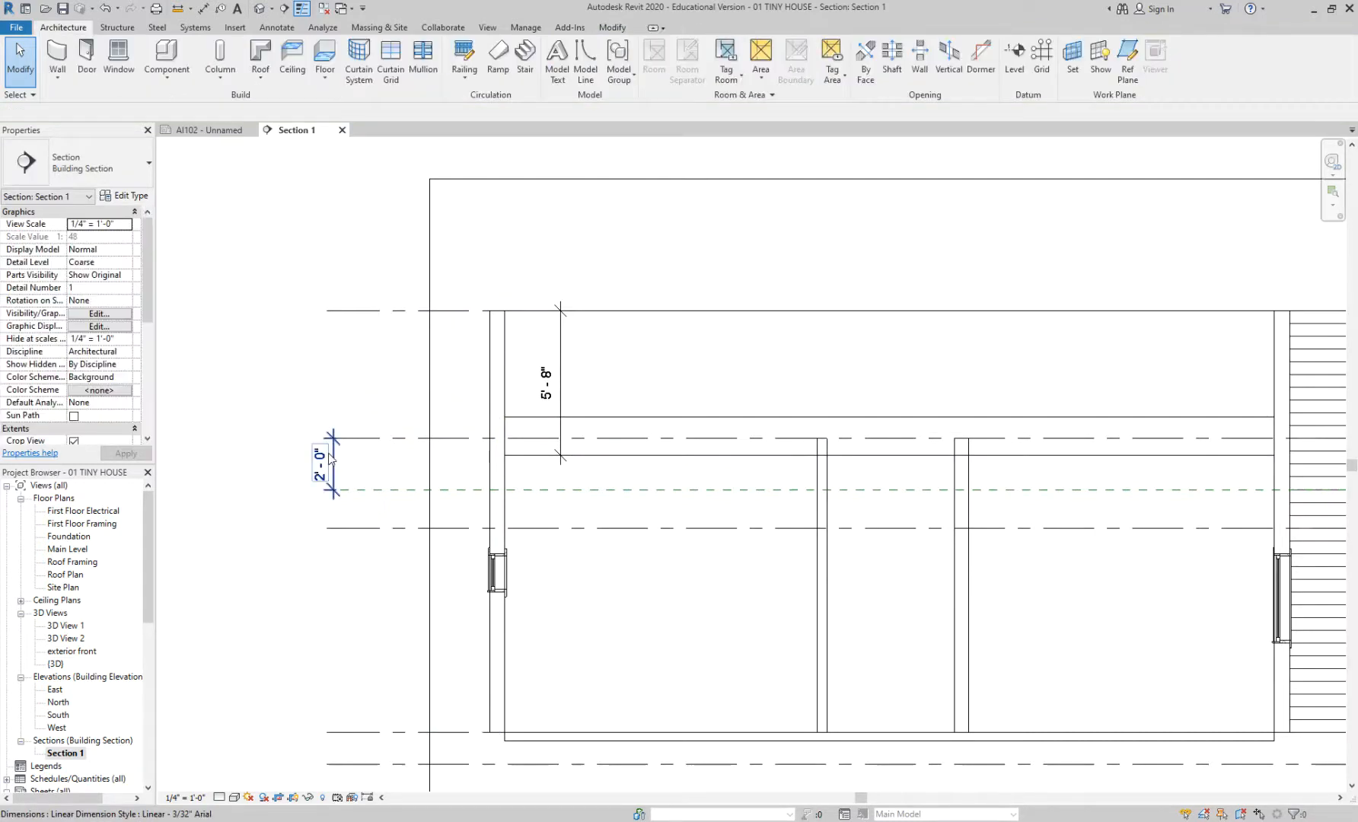
- Set the Generic - 18" roof's base offset from the Roof level to 0
{"action": "left_click", "coordinate": [652, 454]}
{"action": "scroll", "coordinate": [653, 450], "scroll_direction": "down", "scroll_amount": 2}
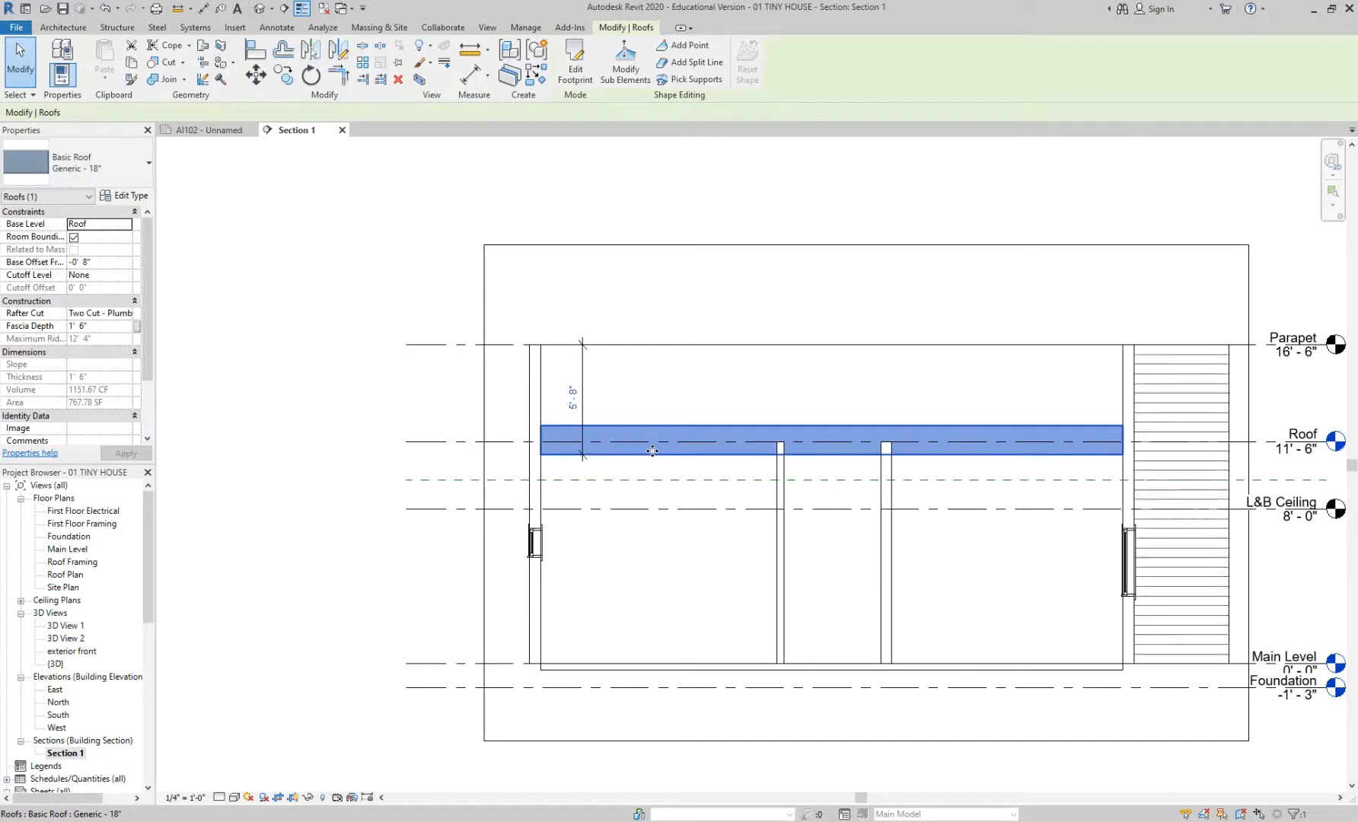
{"action": "scroll", "coordinate": [652, 451], "scroll_direction": "down", "scroll_amount": 1}
{"action": "left_click", "coordinate": [99, 262]}
{"action": "type", "text": "0"}
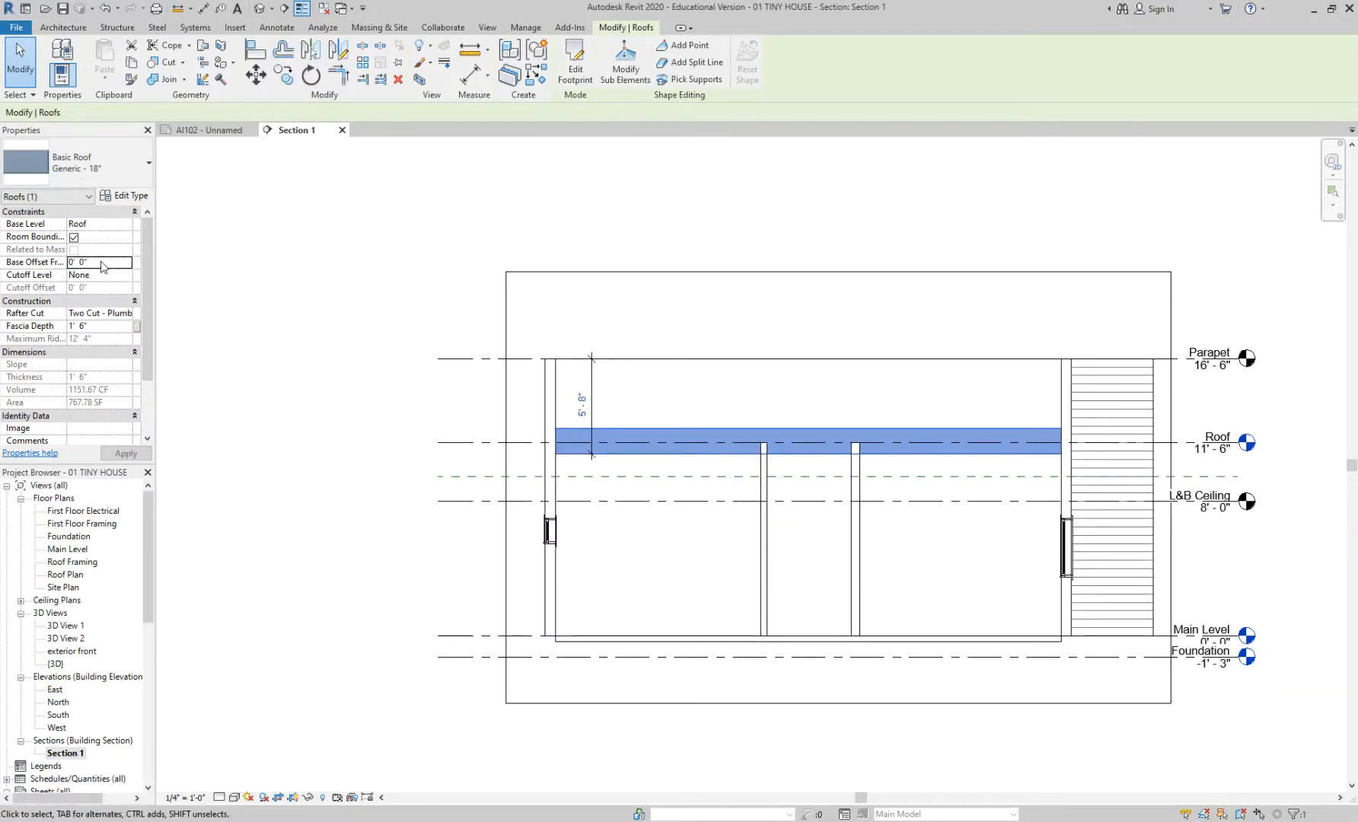
{"action": "key", "text": "Return"}
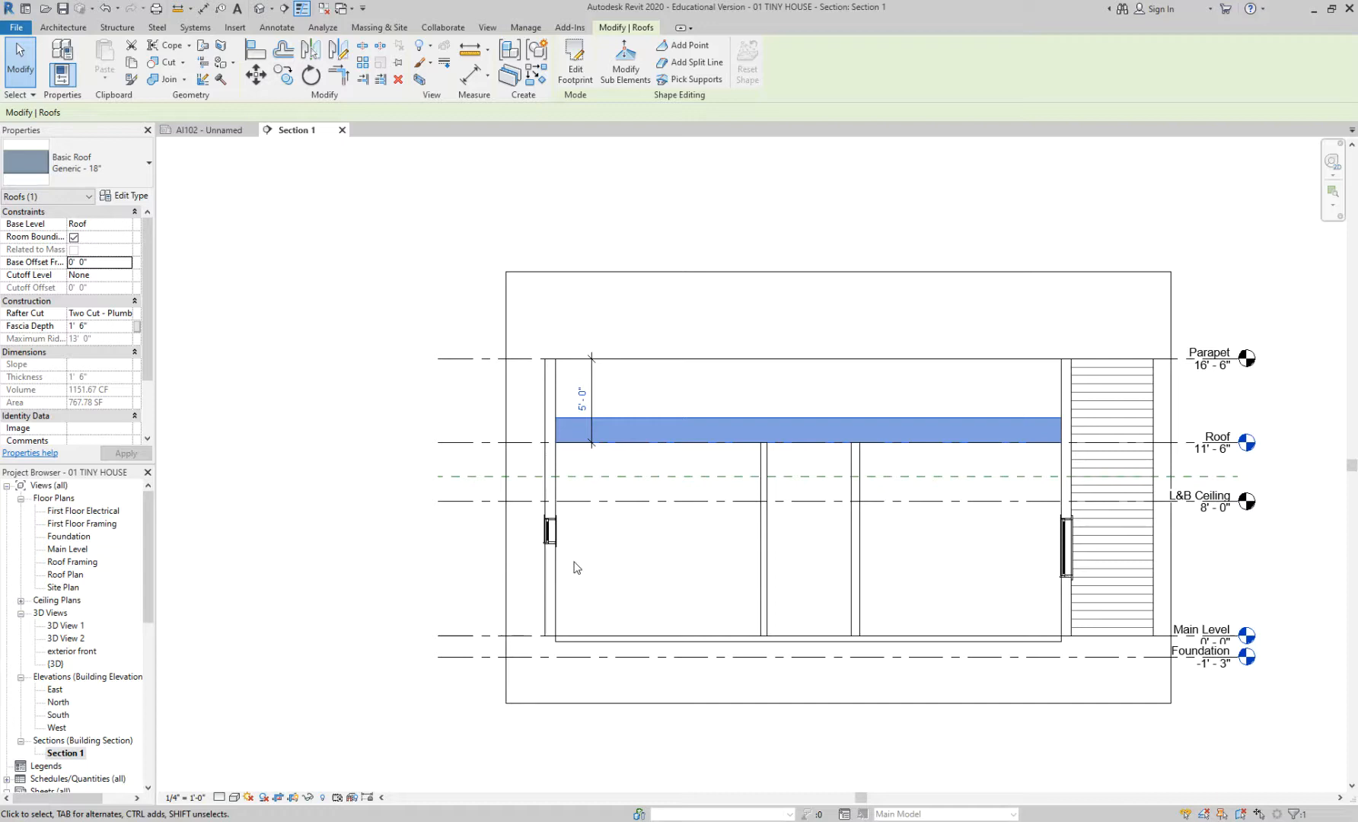
{"action": "left_click", "coordinate": [515, 593]}
- Check the reference plane's distances to the Roof and L&B Ceiling levels
{"action": "scroll", "coordinate": [540, 549], "scroll_direction": "up", "scroll_amount": 2}
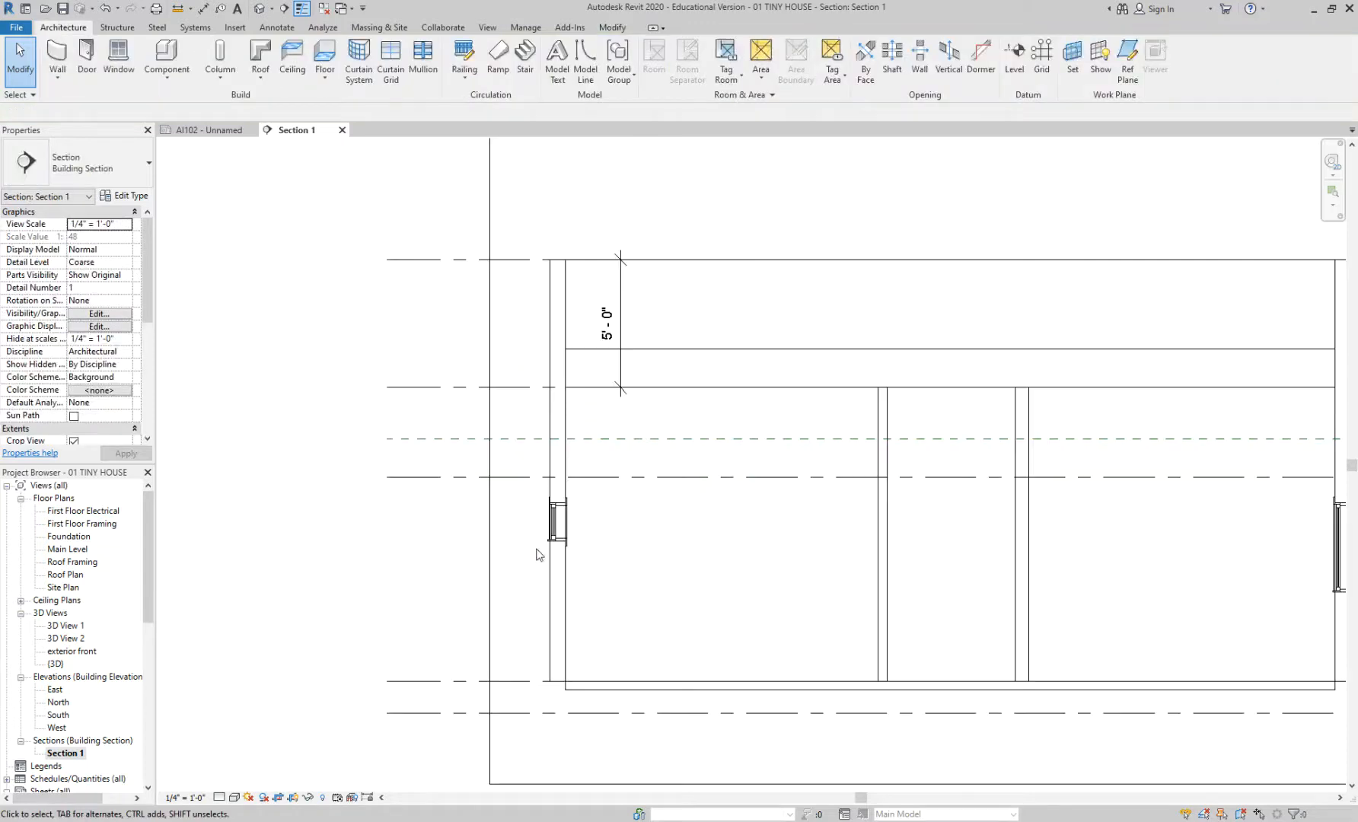
{"action": "left_click", "coordinate": [523, 447]}
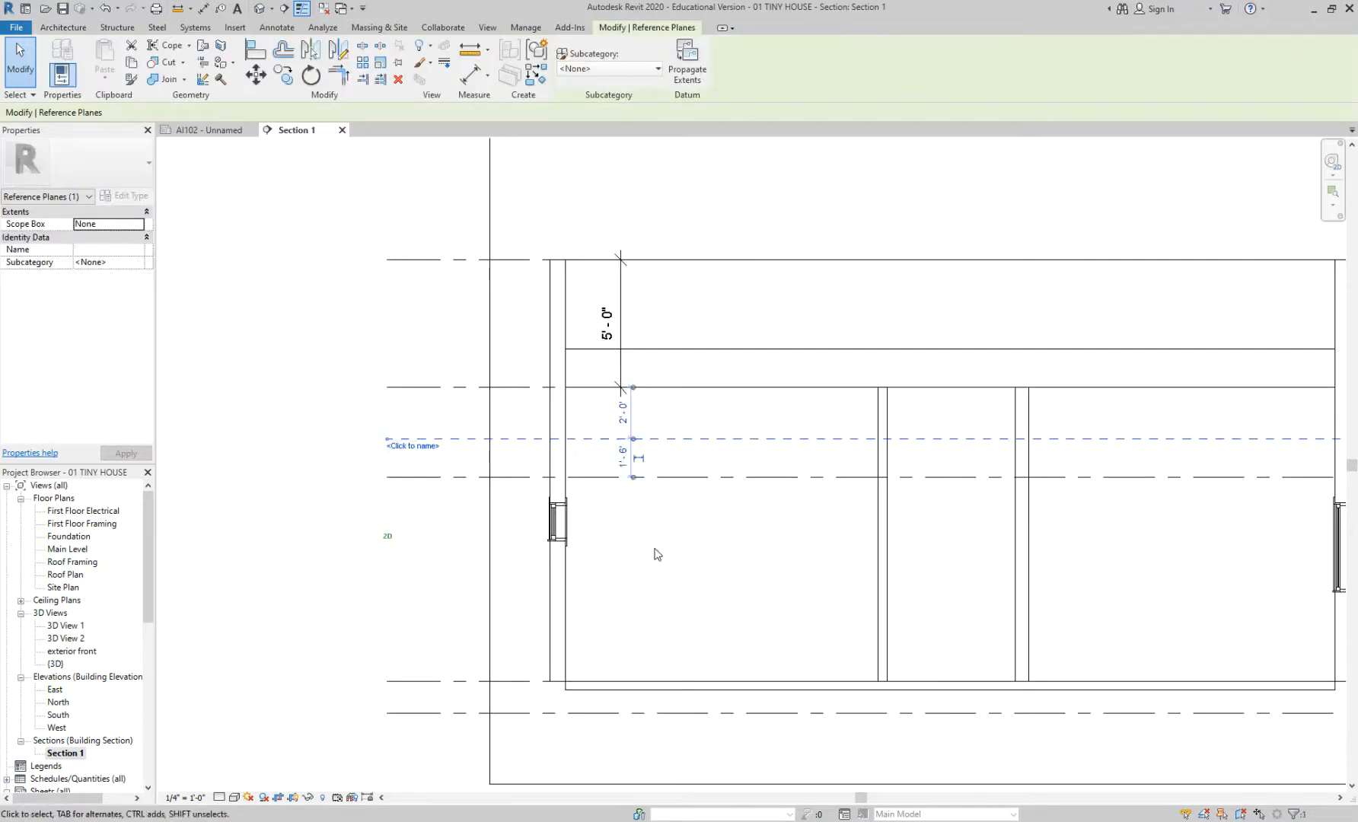
{"action": "scroll", "coordinate": [659, 539], "scroll_direction": "down", "scroll_amount": 1}
{"action": "middle_click_drag", "start_coordinate": [664, 543], "coordinate": [555, 545]}
{"action": "left_click", "coordinate": [549, 540]}
- Dimension the section beside the outer wall in one string through the Main Level, reference plane, Roof level, roof top and Parapet level
{"action": "key", "text": "d"}
{"action": "key", "text": "i"}
{"action": "left_click", "coordinate": [440, 661]}
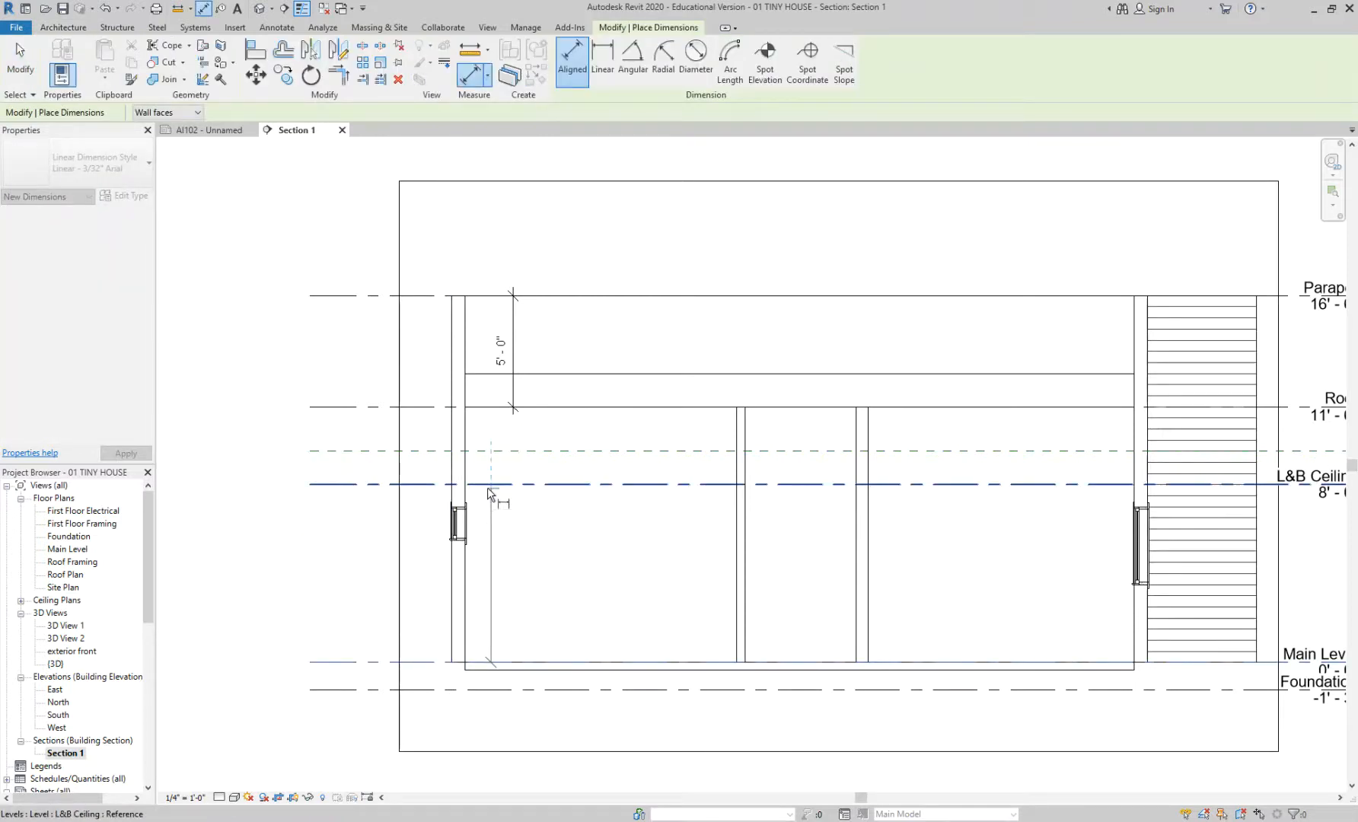
{"action": "scroll", "coordinate": [487, 493], "scroll_direction": "down", "scroll_amount": 2}
{"action": "left_click", "coordinate": [452, 460]}
{"action": "left_click", "coordinate": [444, 427]}
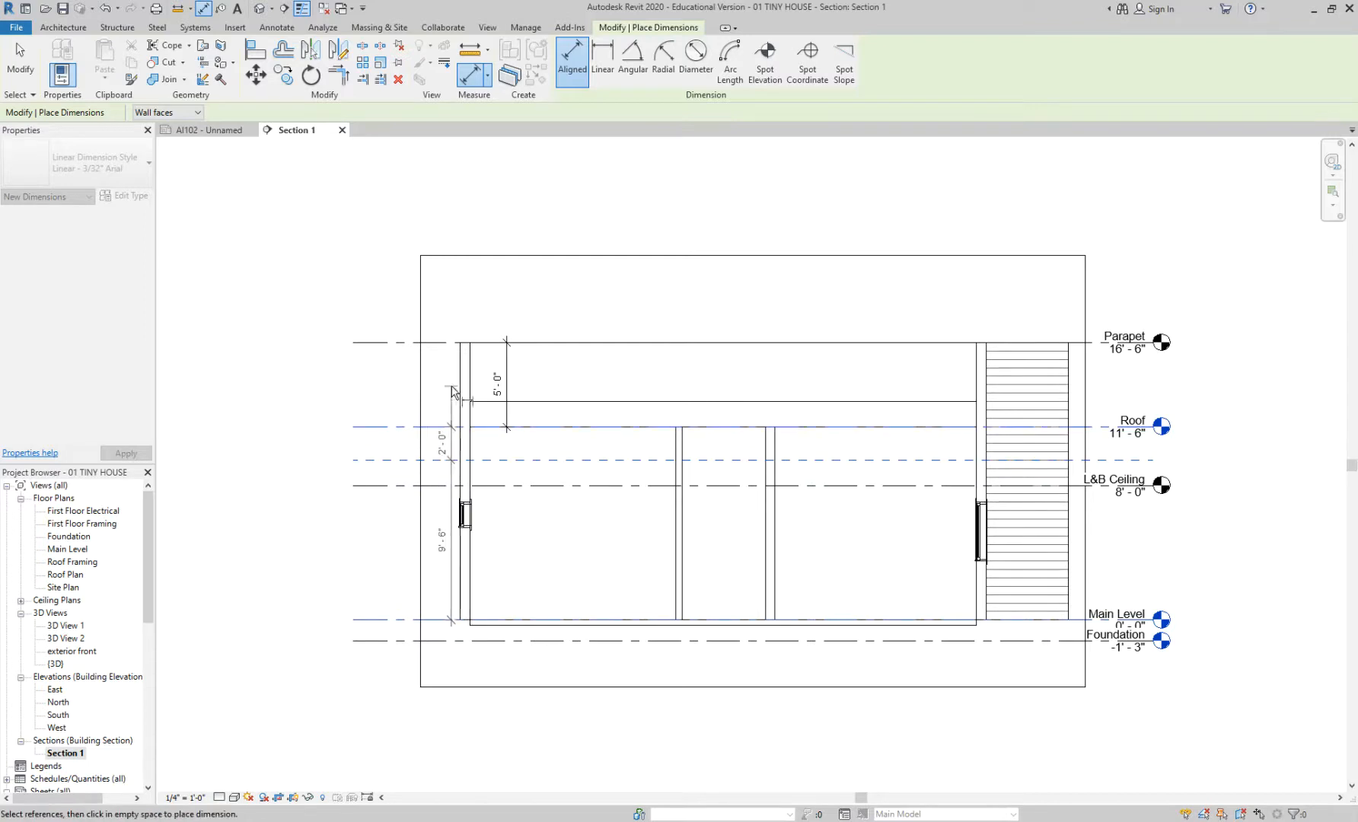
{"action": "left_click", "coordinate": [491, 403]}
{"action": "left_click", "coordinate": [442, 344]}
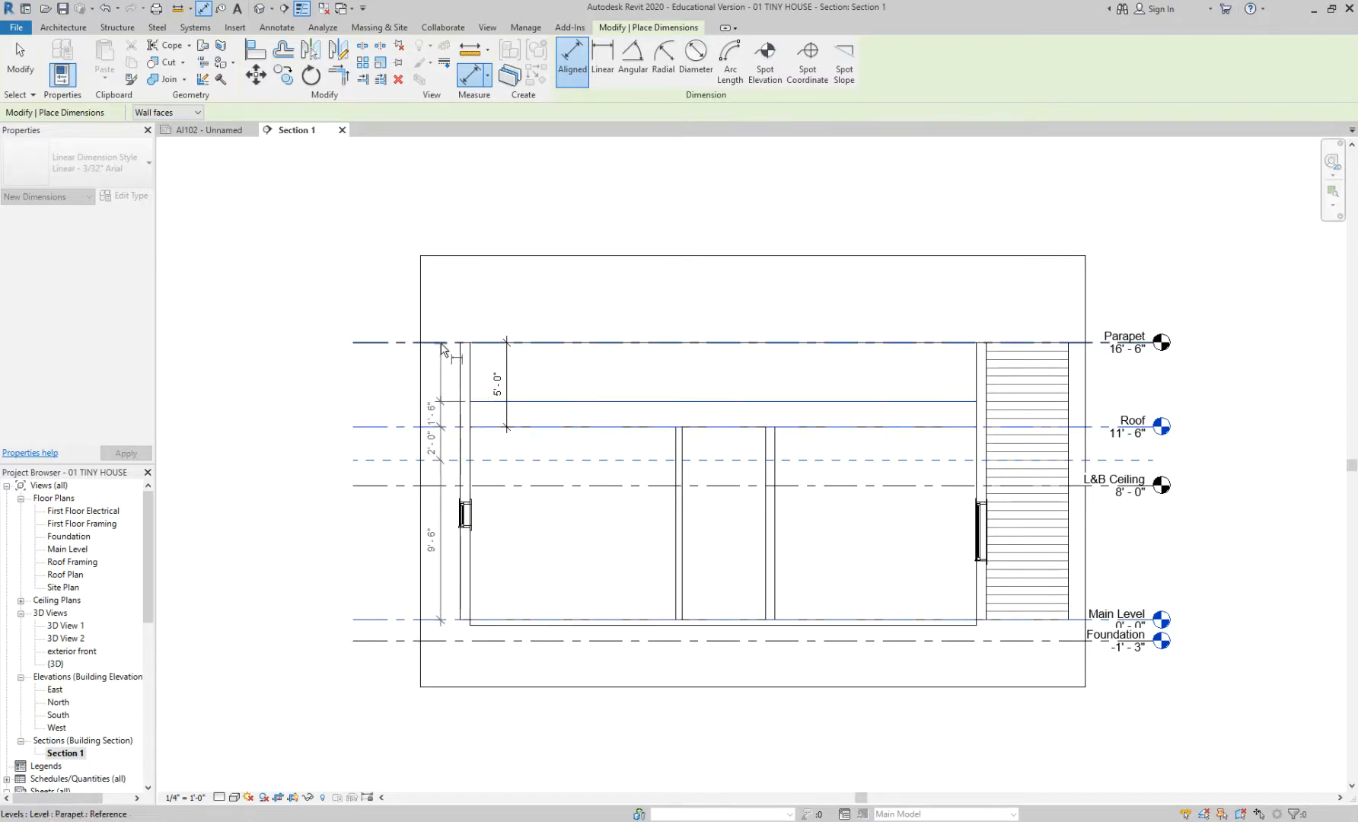
{"action": "left_click", "coordinate": [444, 295]}
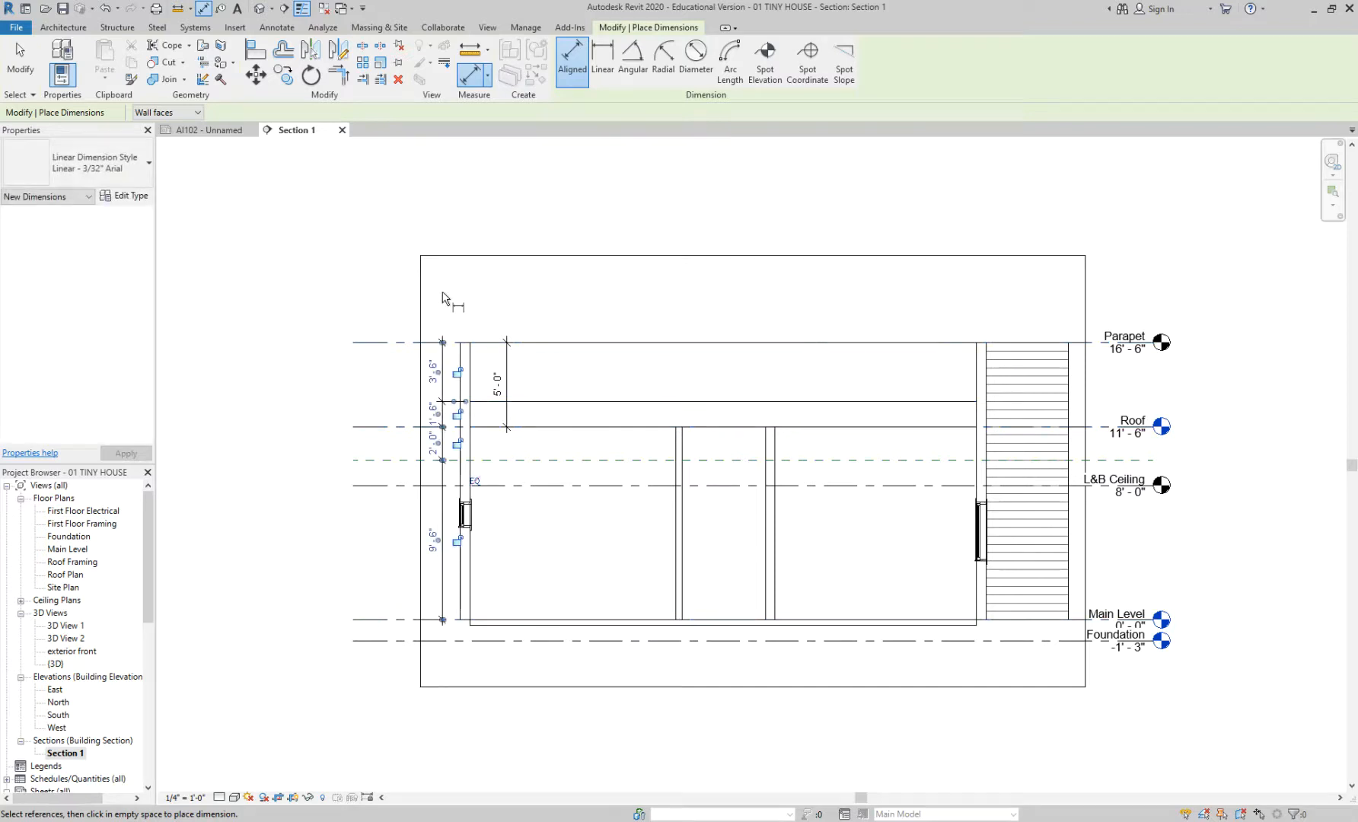
{"action": "key", "text": "Escape"}
{"action": "key", "text": "Escape"}
- Set the reference plane's distance below the Roof level to 1' 6"
{"action": "scroll", "coordinate": [437, 464], "scroll_direction": "up", "scroll_amount": 3}
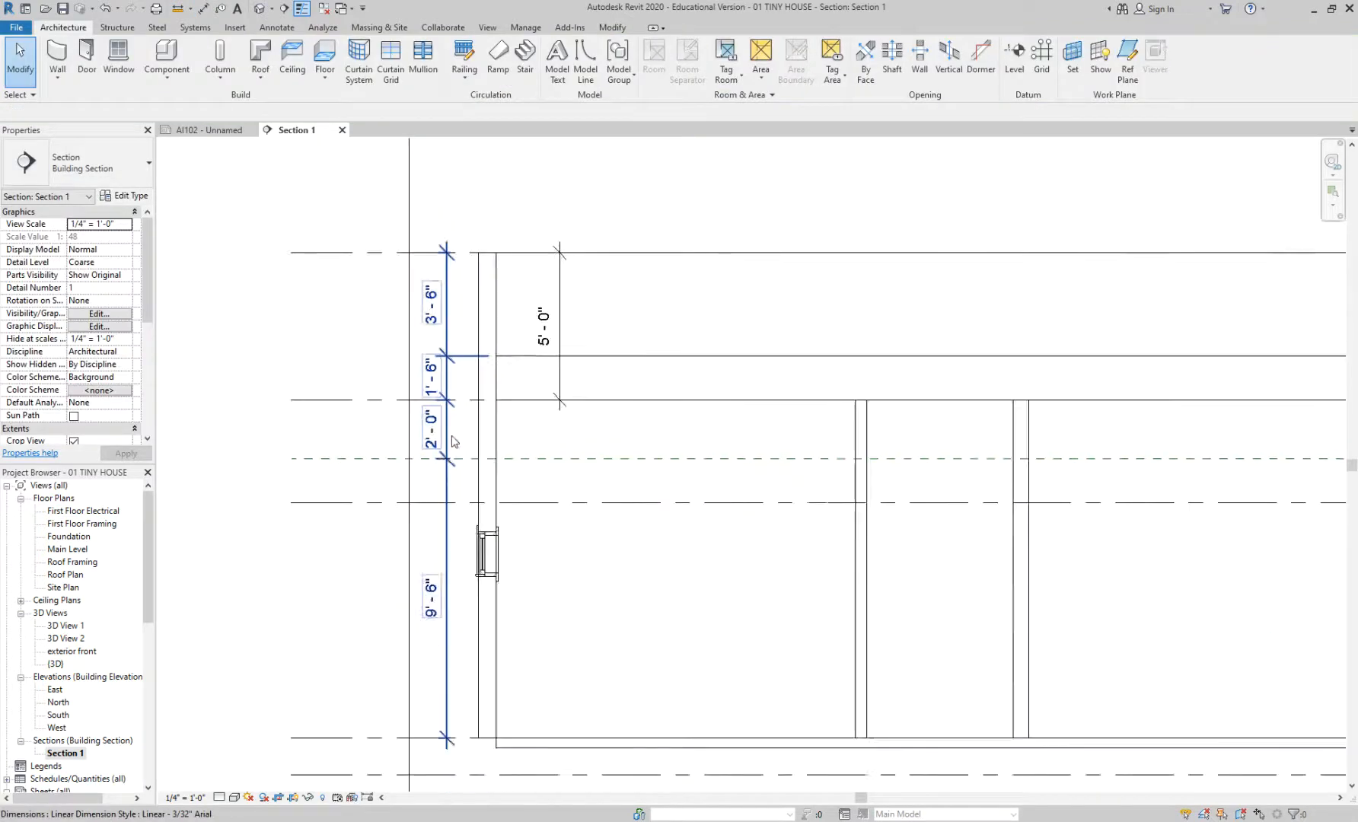
{"action": "scroll", "coordinate": [570, 585], "scroll_direction": "down", "scroll_amount": 2}
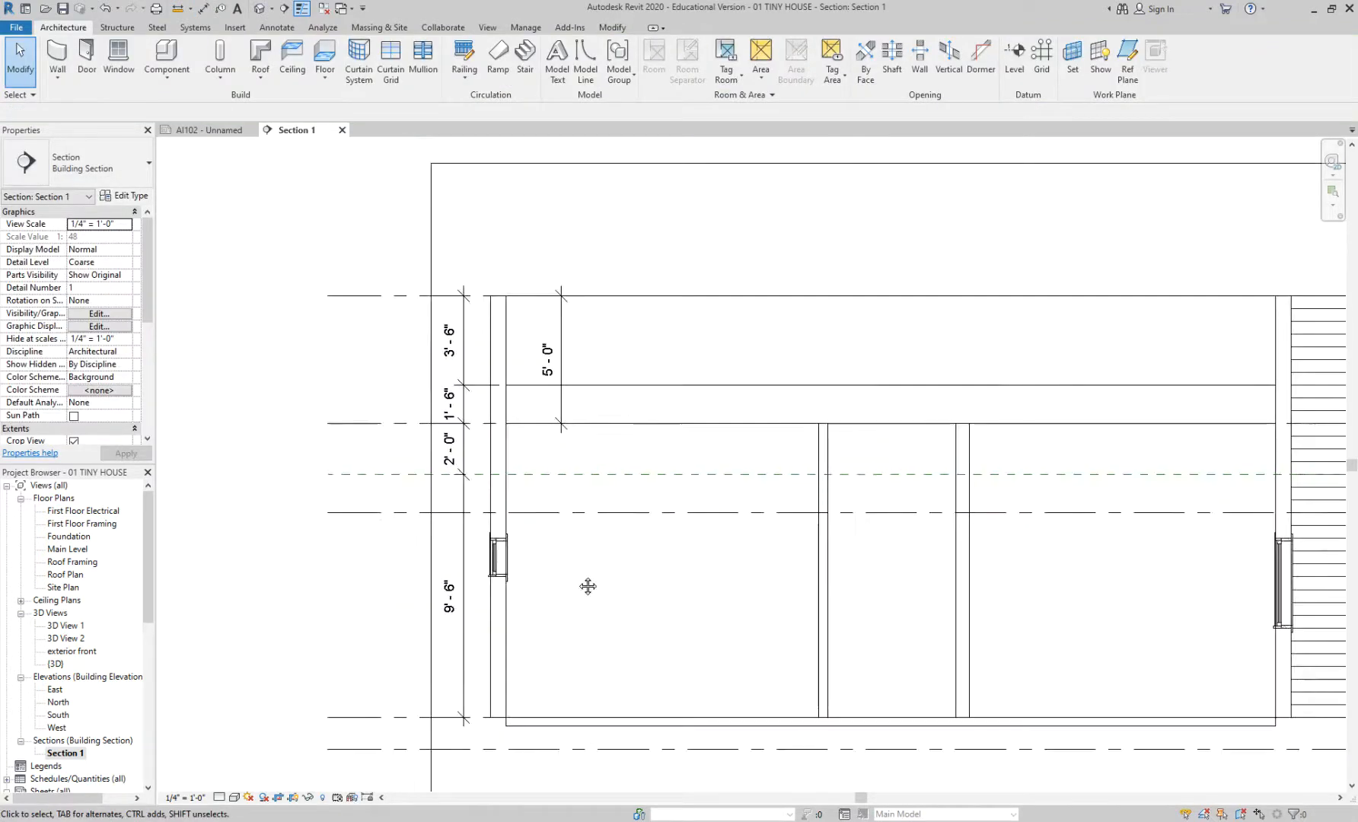
{"action": "middle_click_drag", "start_coordinate": [585, 585], "coordinate": [497, 584]}
{"action": "scroll", "coordinate": [497, 583], "scroll_direction": "down", "scroll_amount": 2}
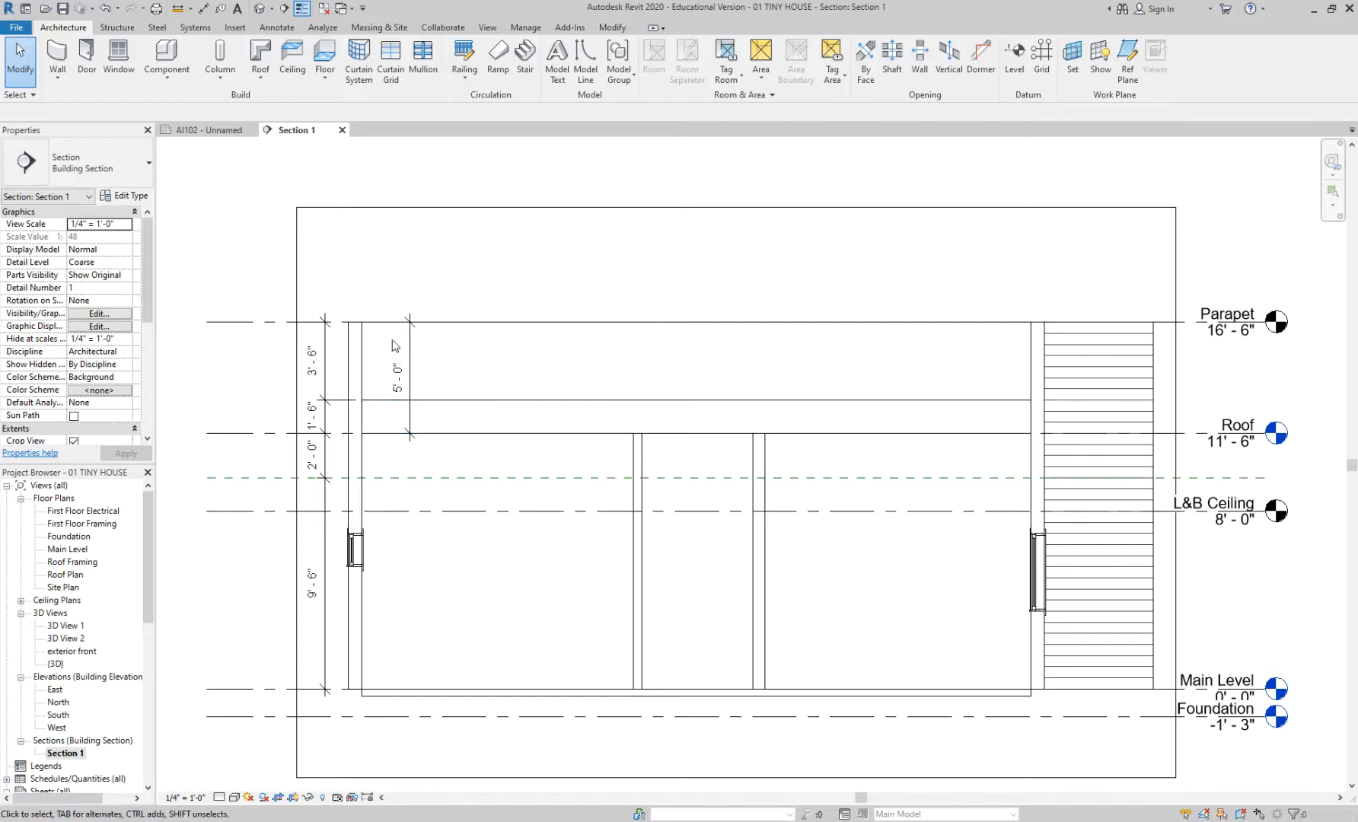
{"action": "scroll", "coordinate": [387, 344], "scroll_direction": "up", "scroll_amount": 3}
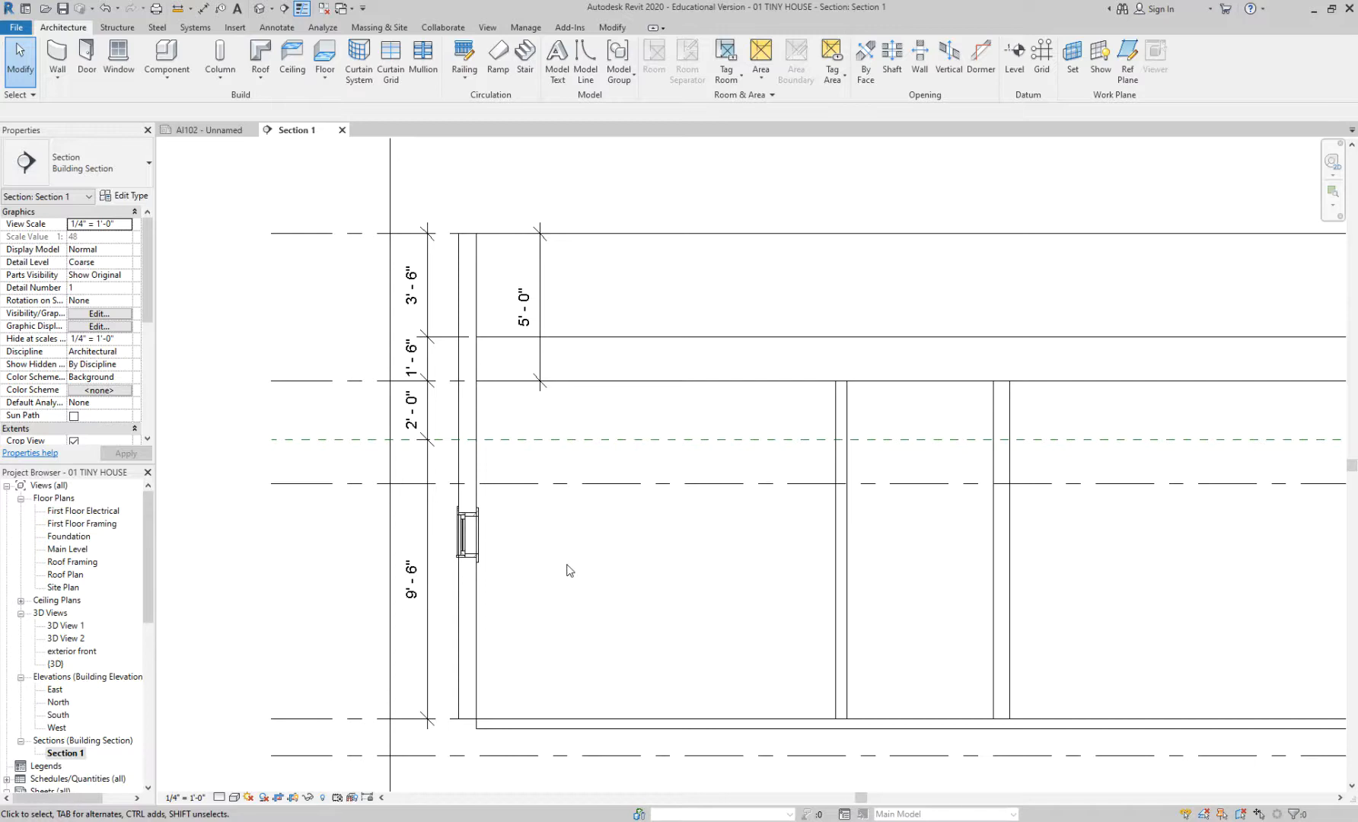
{"action": "left_click", "coordinate": [515, 439]}
{"action": "left_click", "coordinate": [420, 411]}
{"action": "type", "text": "1'"}
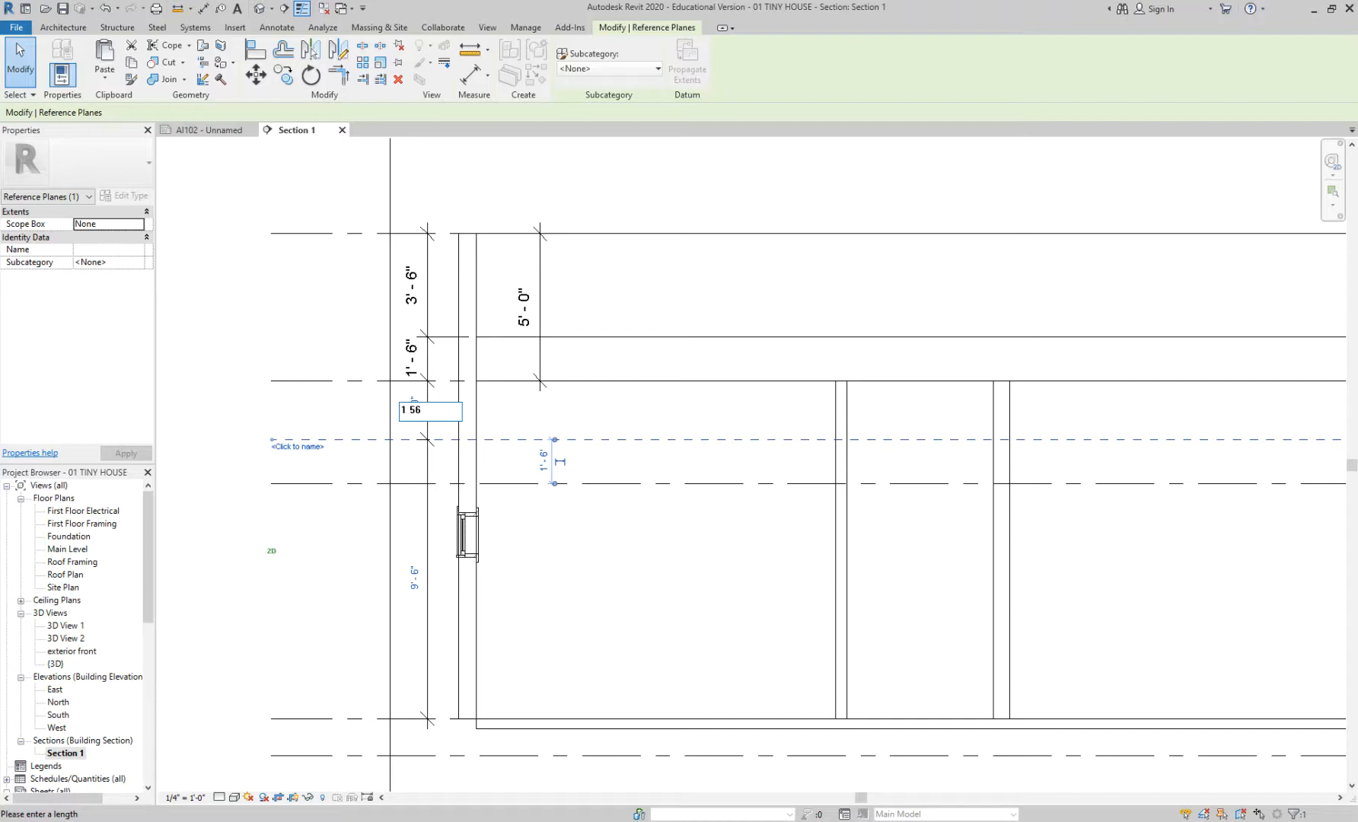
{"action": "type", "text": " - 6"}
{"action": "key", "text": "Return"}
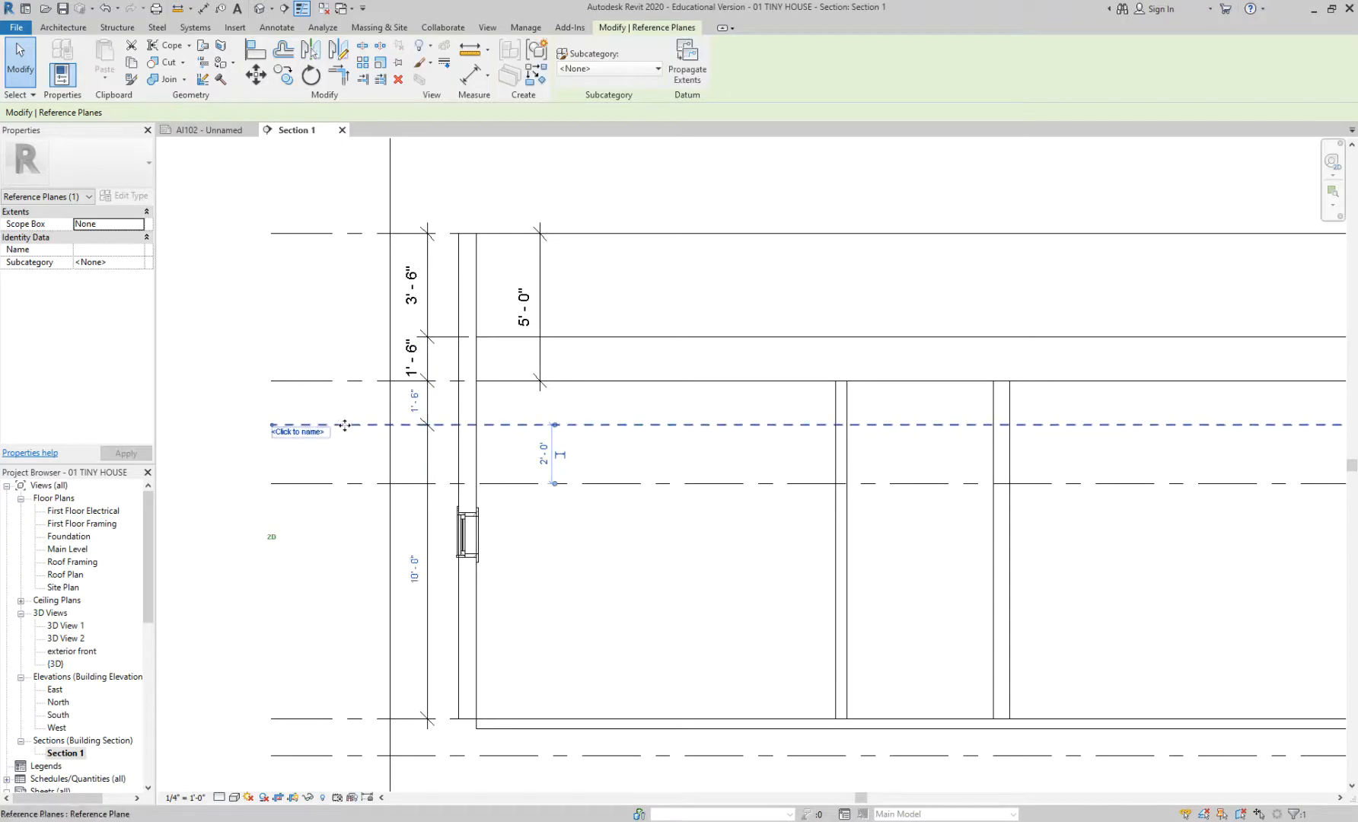
{"action": "left_click", "coordinate": [346, 468]}
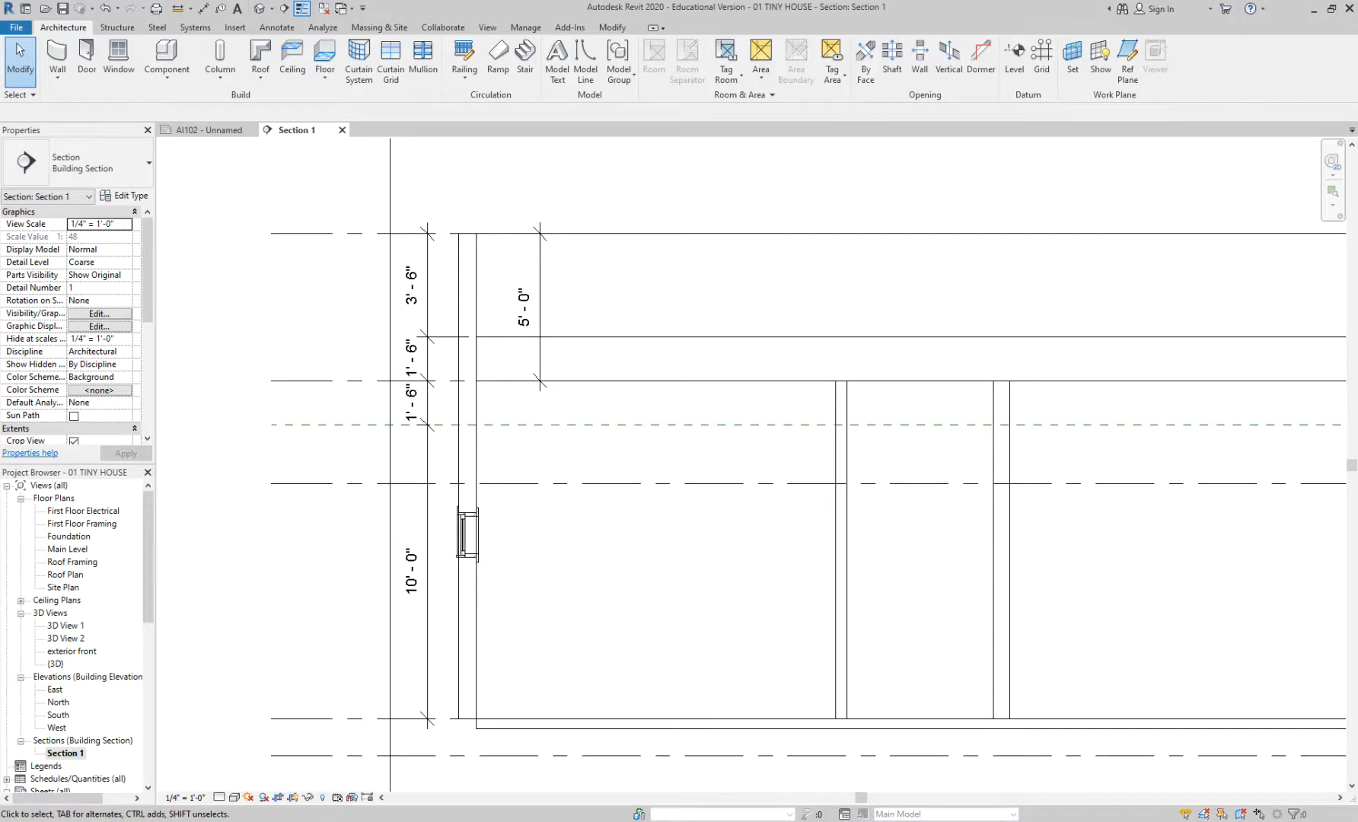
- Switch to Snip & Sketch, capture the outer wall with its dimension strings, and minimise the snip window
{"action": "key", "text": "super"}
{"action": "type", "text": "snip"}
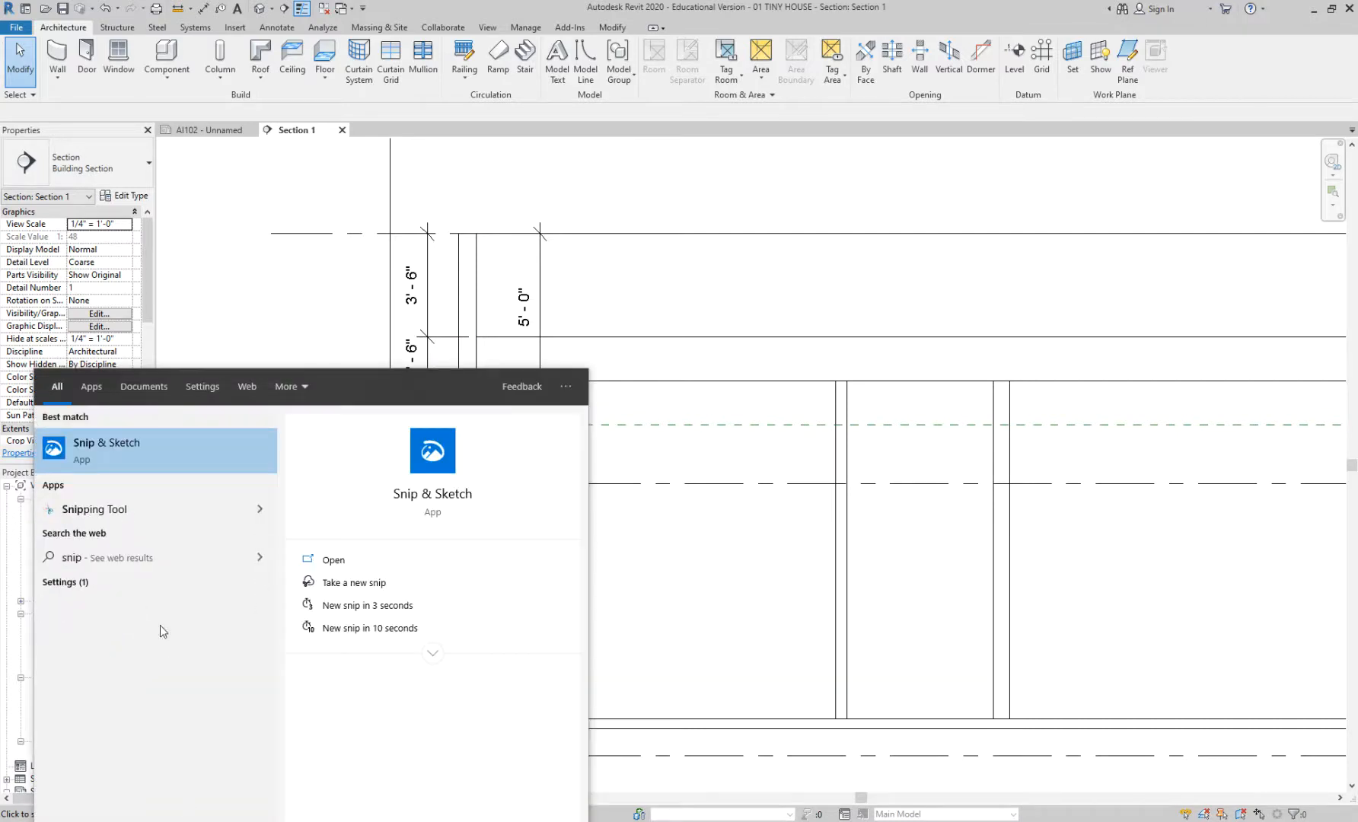
{"action": "left_click", "coordinate": [145, 442]}
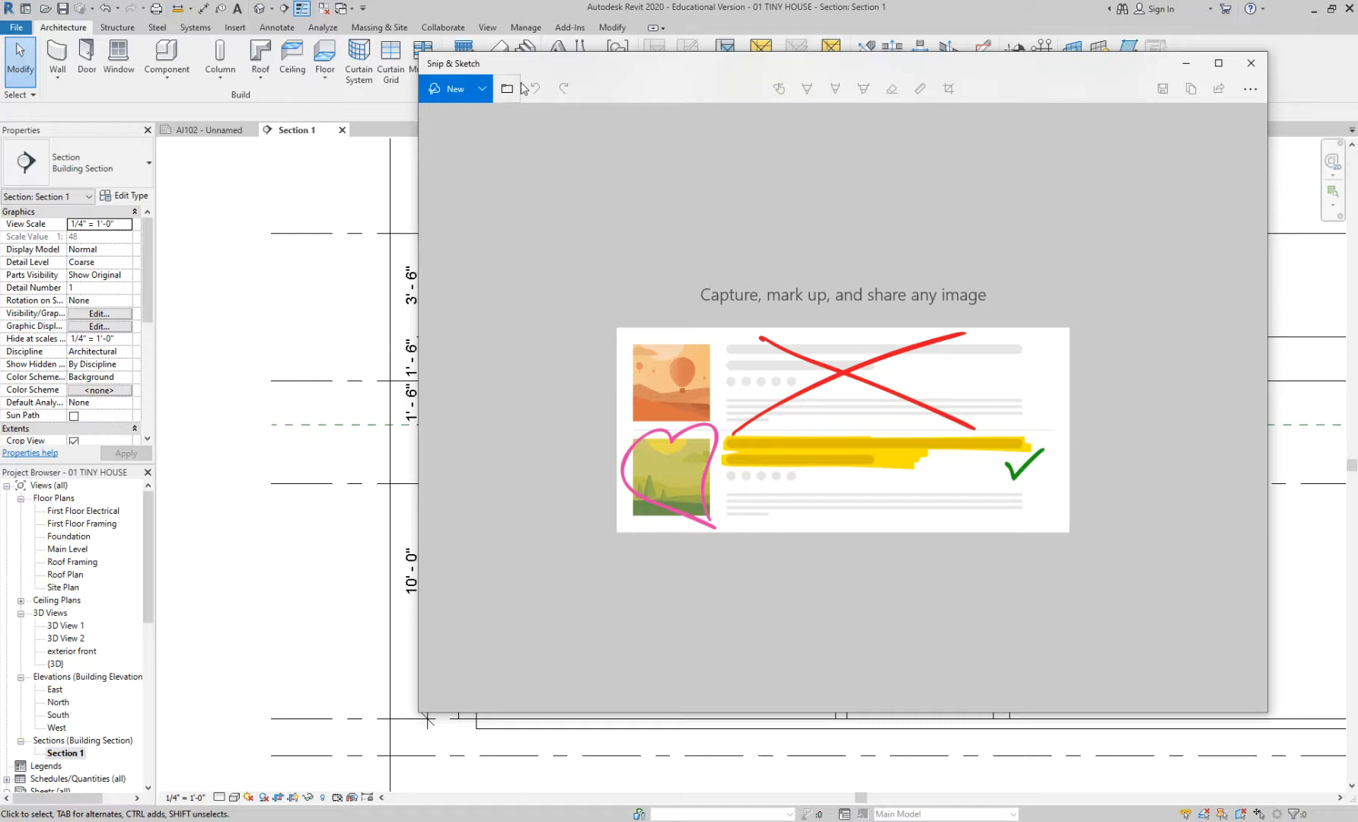
{"action": "left_click", "coordinate": [455, 89]}
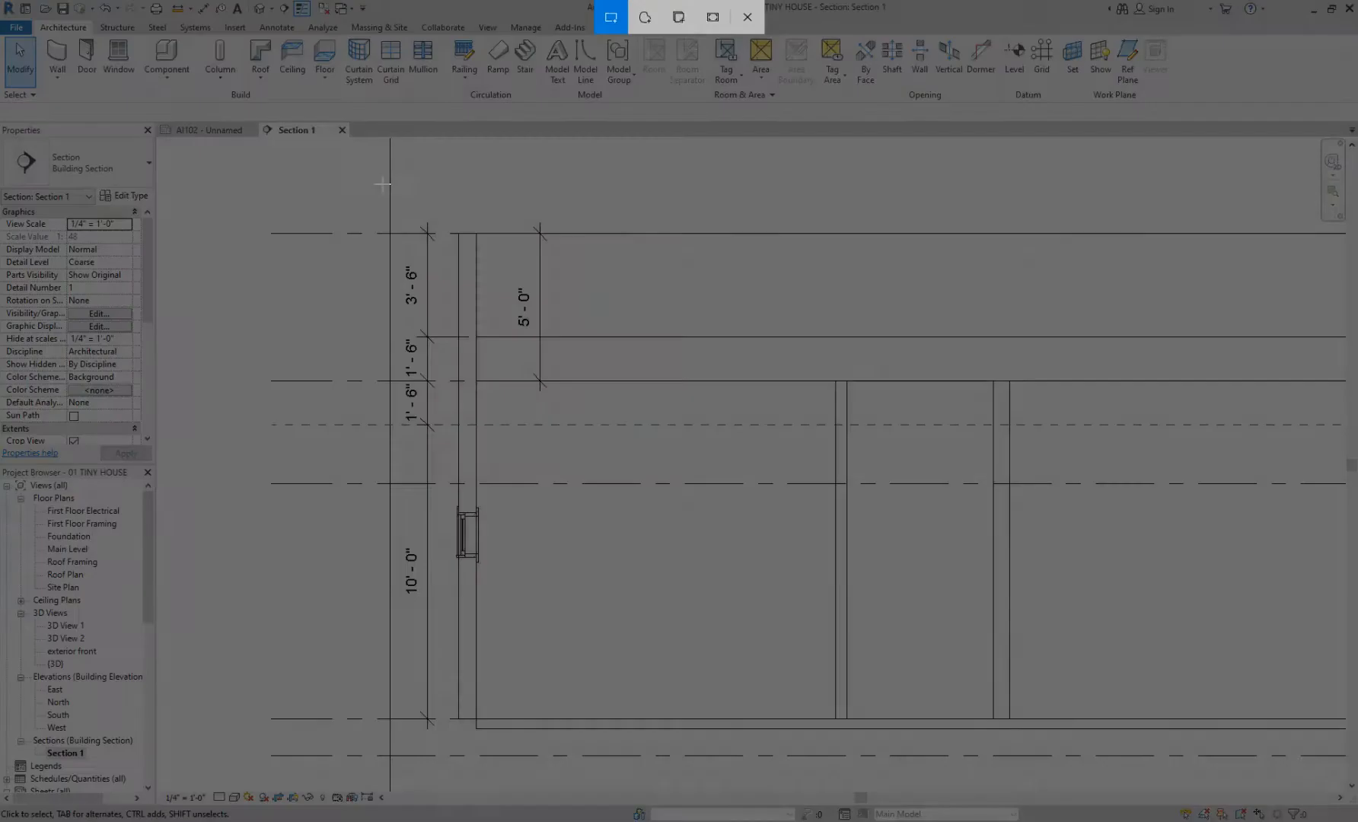
{"action": "mouse_move", "coordinate": [374, 198]}
{"action": "left_mouse_down"}
{"action": "mouse_move", "coordinate": [621, 660]}
{"action": "mouse_move", "coordinate": [659, 762]}
{"action": "mouse_move", "coordinate": [582, 756]}
{"action": "left_mouse_up"}
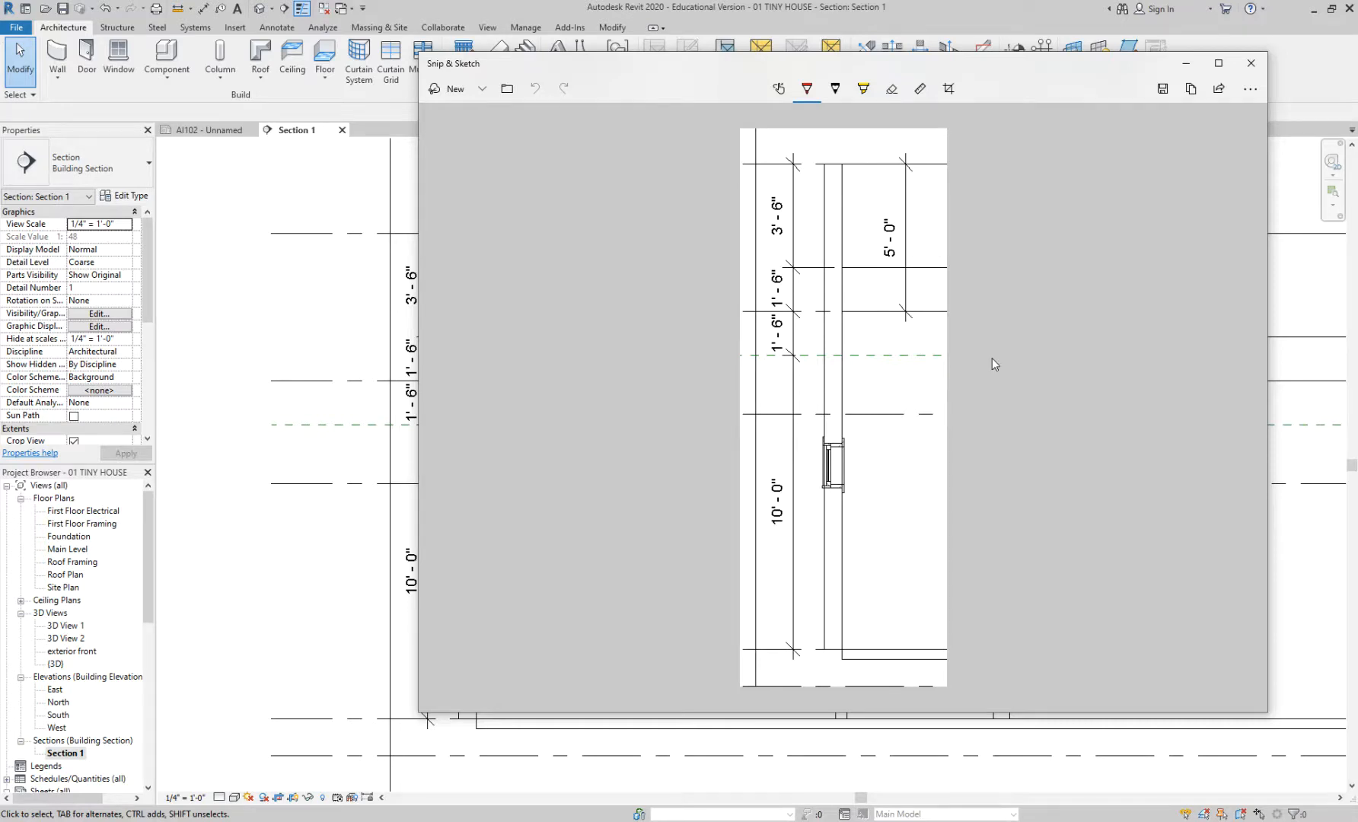
{"action": "left_click", "coordinate": [1185, 63]}
- Dimension the height from the Main Level to the Roof level, outside the existing dimension string
{"action": "middle_click_drag", "start_coordinate": [344, 564], "coordinate": [366, 565]}
{"action": "key", "text": "d"}
{"action": "key", "text": "i"}
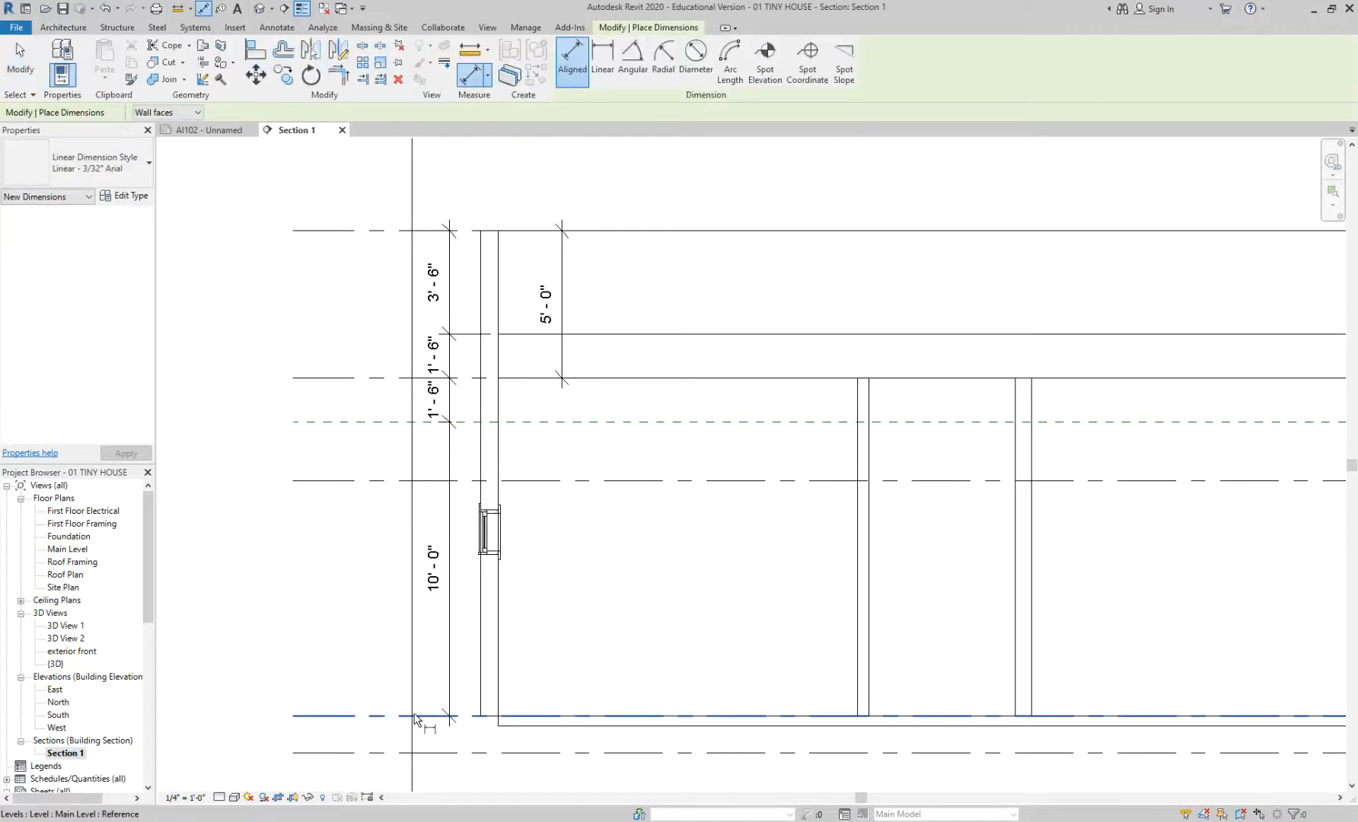
{"action": "left_click", "coordinate": [419, 716]}
{"action": "left_click", "coordinate": [414, 378]}
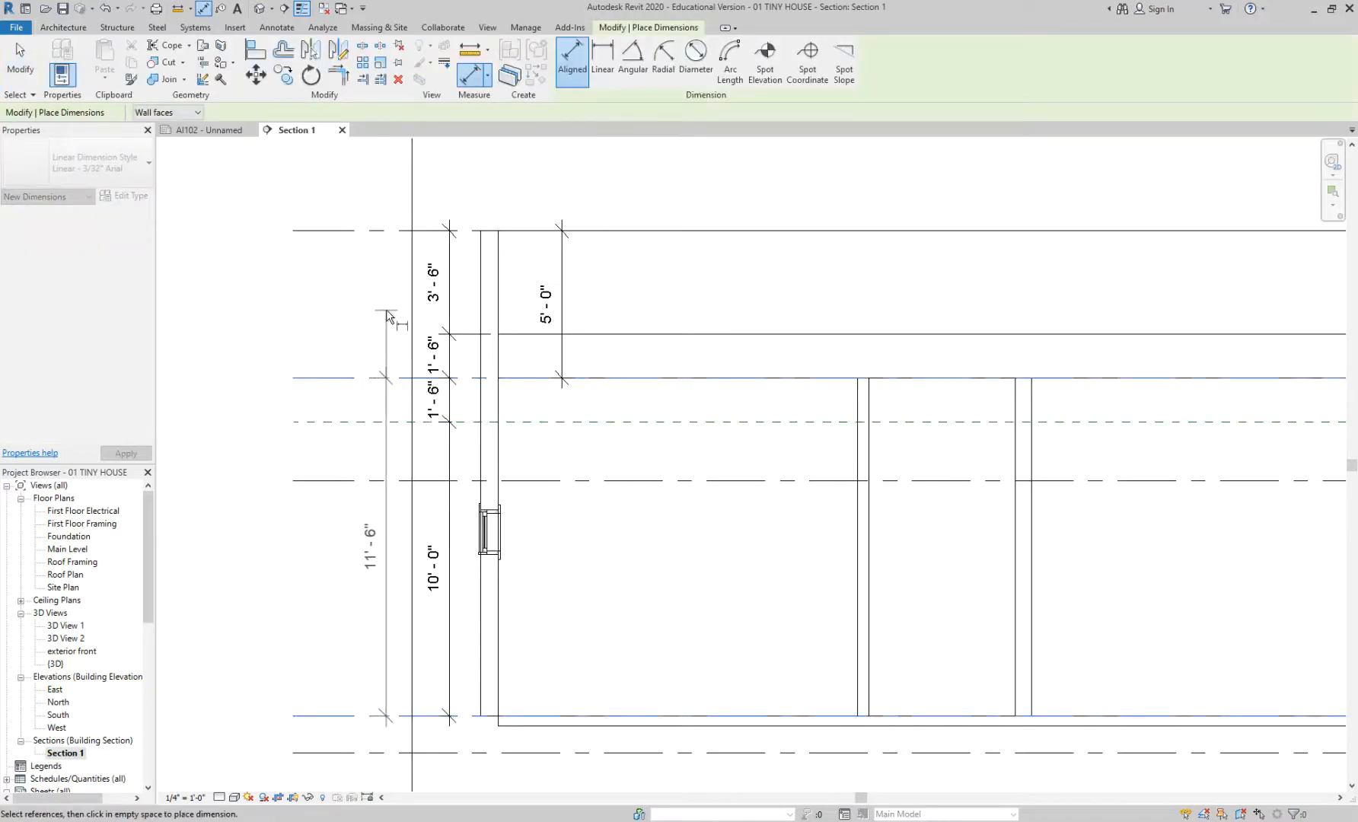
{"action": "left_click", "coordinate": [386, 312]}
{"action": "key", "text": "Escape"}
{"action": "key", "text": "Escape"}
- Extend the section's crop region outward beyond the wall dimensions and move the Main Level to Roof dimension closer to the inner string
{"action": "left_click", "coordinate": [412, 426]}
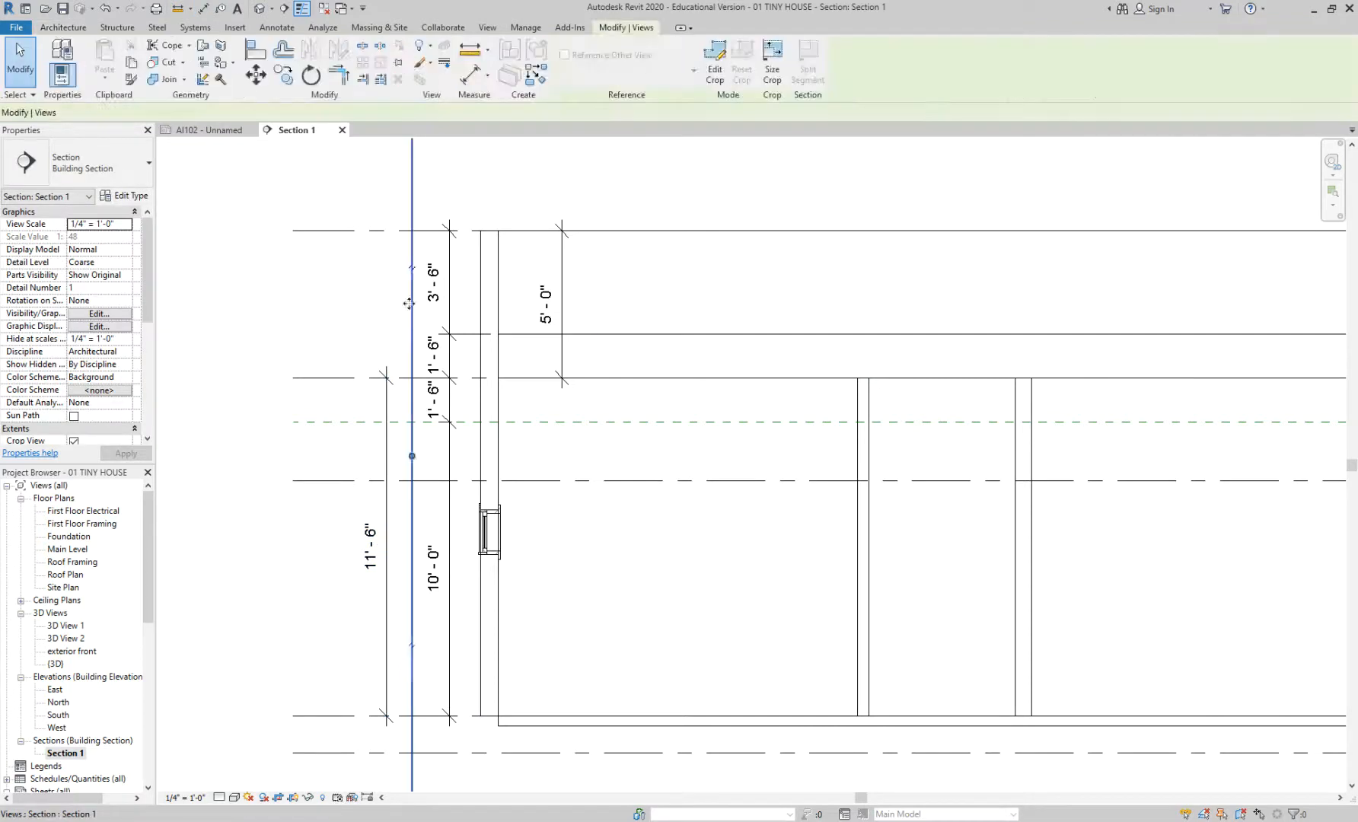
{"action": "left_click_drag", "start_coordinate": [411, 456], "coordinate": [347, 456]}
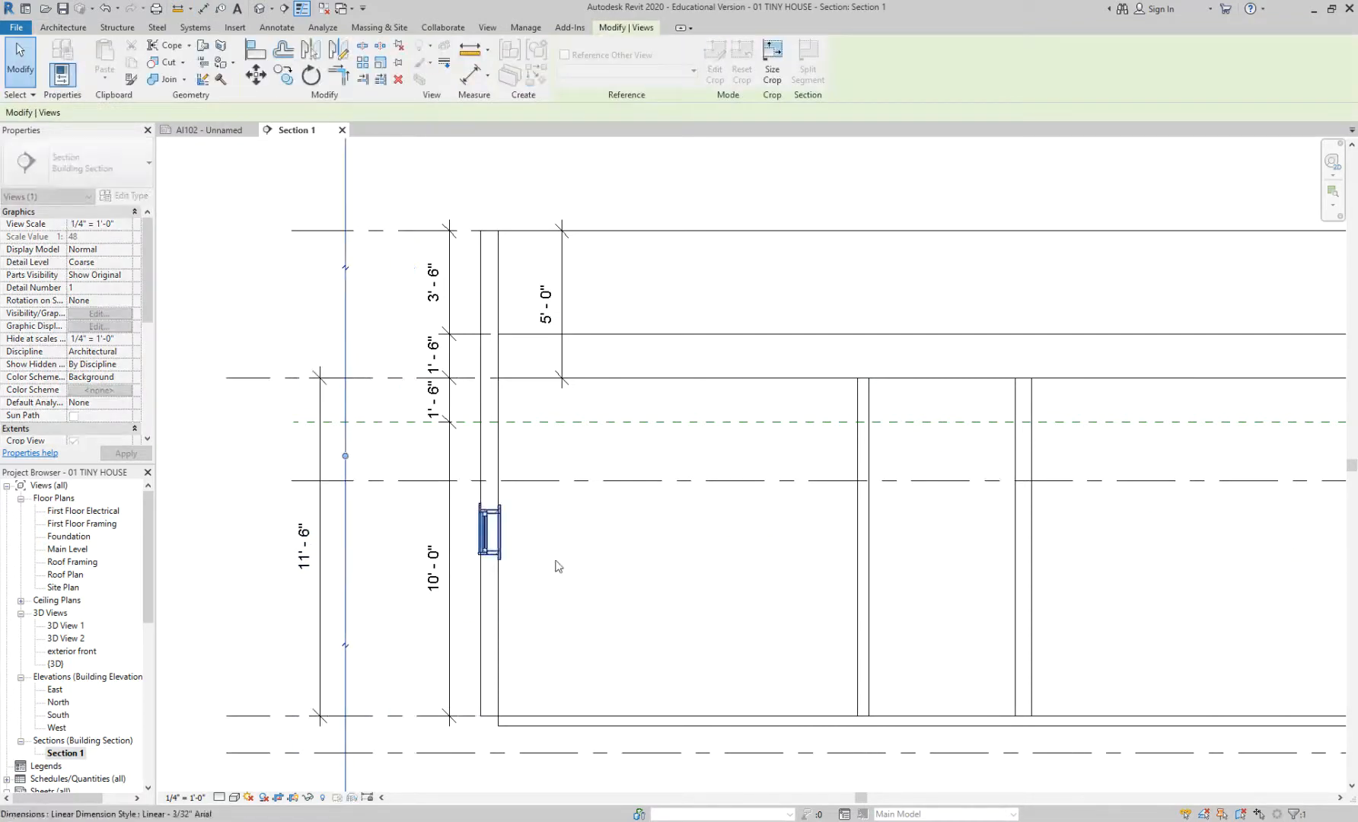
{"action": "left_click", "coordinate": [426, 551]}
{"action": "left_click", "coordinate": [320, 508]}
{"action": "left_click_drag", "start_coordinate": [320, 508], "coordinate": [388, 503]}
{"action": "left_click", "coordinate": [423, 547]}
{"action": "middle_click_drag", "start_coordinate": [607, 554], "coordinate": [650, 570]}
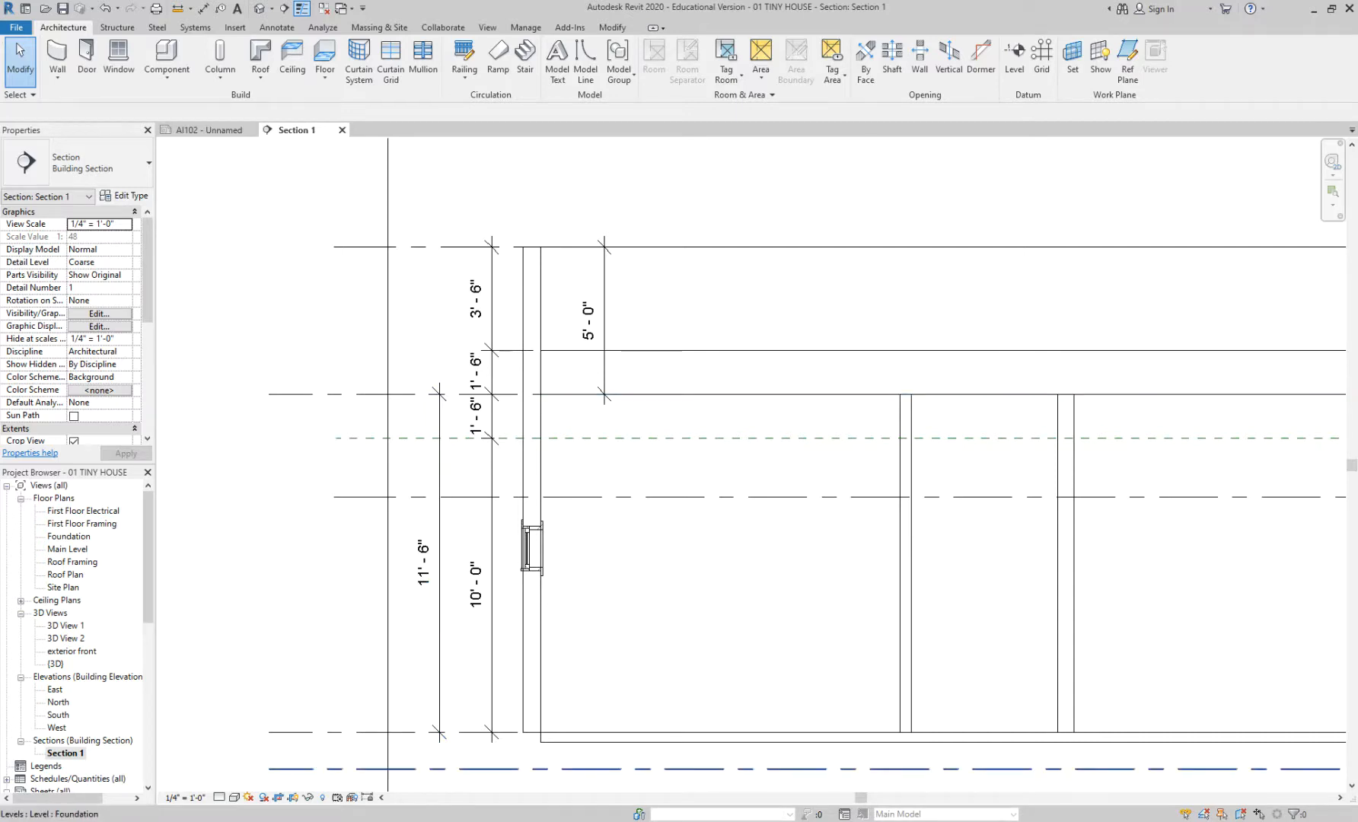
- Capture a new snip of the outer wall including the Main Level to Roof dimension, close the old snip and move the new one aside
{"action": "left_click_drag", "start_coordinate": [439, 210], "coordinate": [646, 769]}
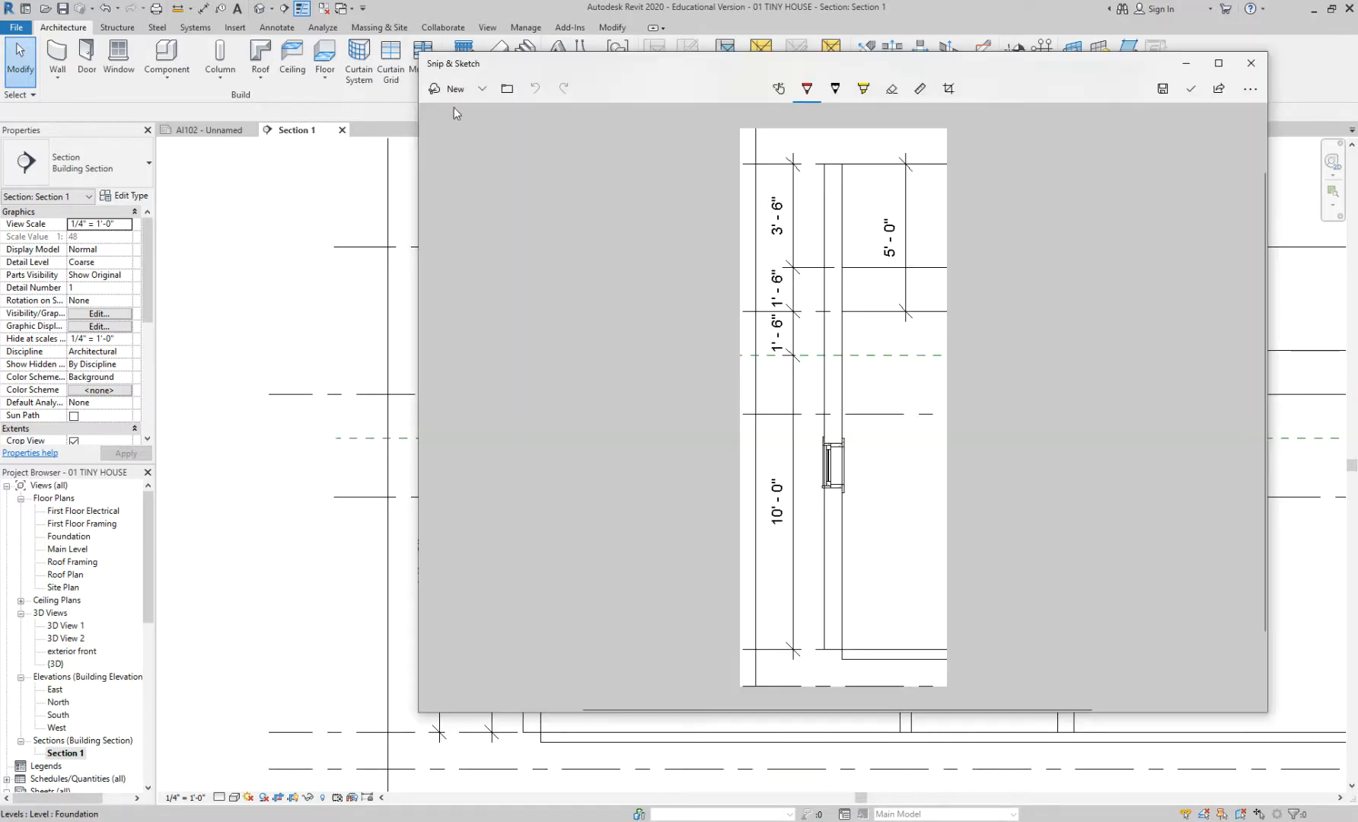
{"action": "left_click", "coordinate": [453, 91]}
{"action": "mouse_move", "coordinate": [422, 198]}
{"action": "left_mouse_down"}
{"action": "mouse_move", "coordinate": [677, 662]}
{"action": "mouse_move", "coordinate": [630, 794]}
{"action": "mouse_move", "coordinate": [634, 783]}
{"action": "left_mouse_up"}
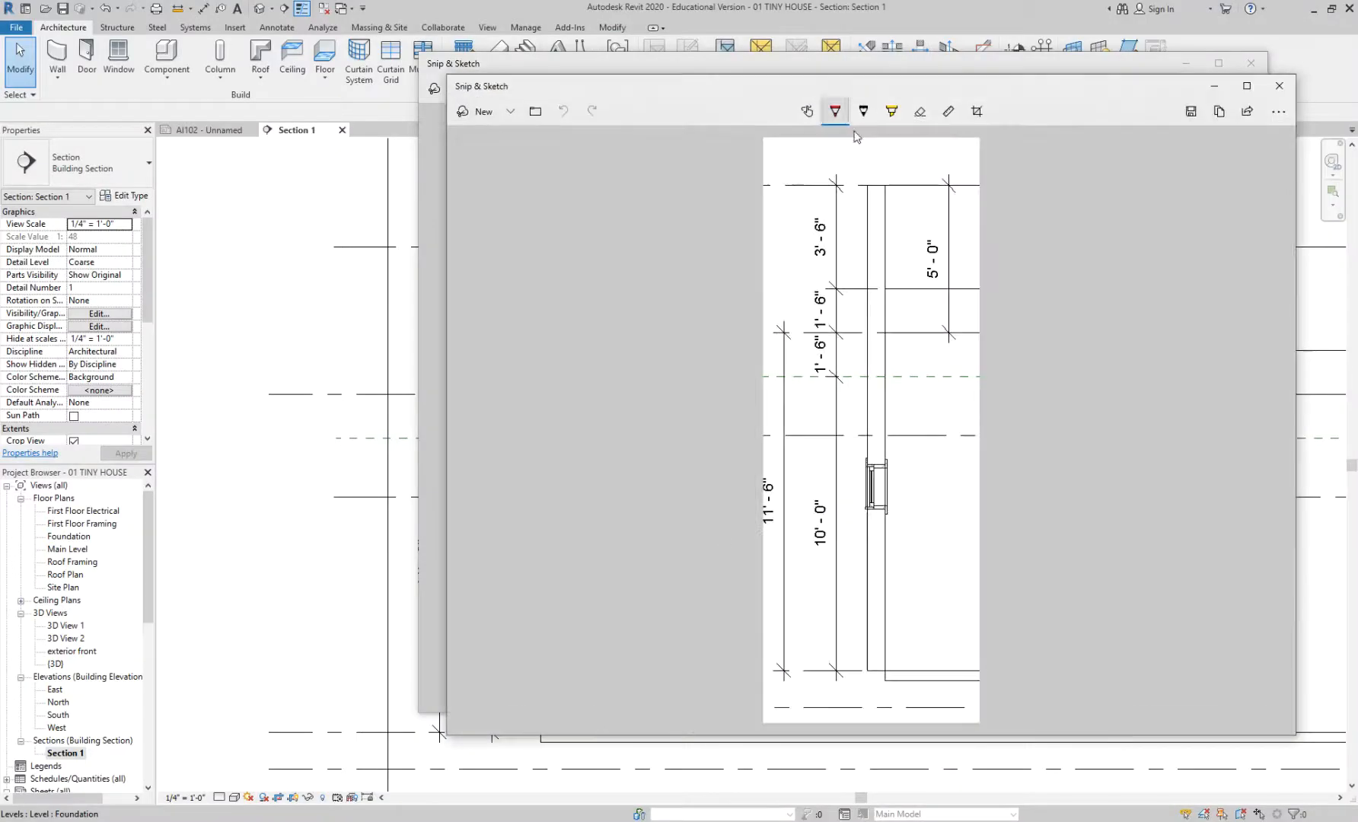
{"action": "left_click_drag", "start_coordinate": [924, 87], "coordinate": [707, 90]}
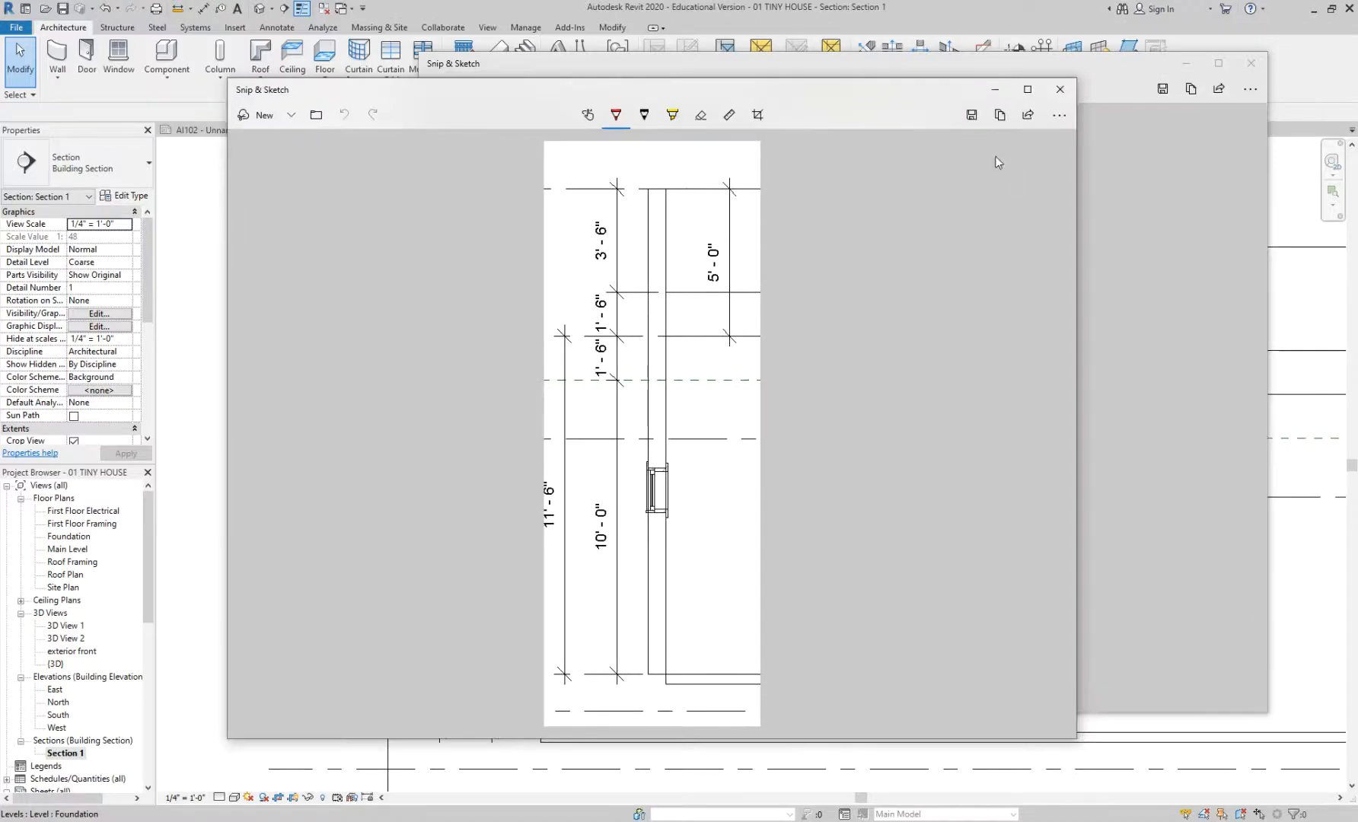
{"action": "left_click", "coordinate": [1251, 63]}
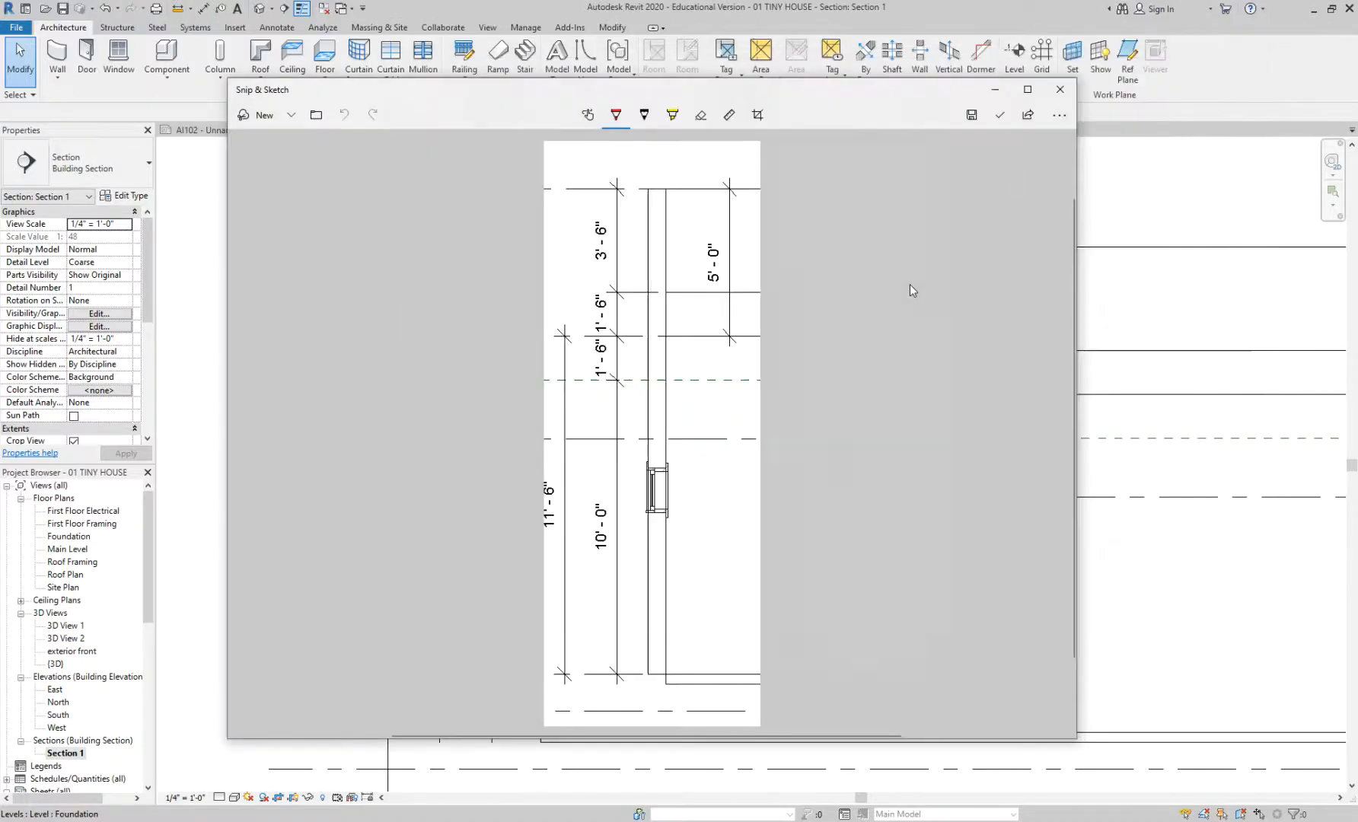
{"action": "left_click_drag", "start_coordinate": [820, 96], "coordinate": [1357, 152]}
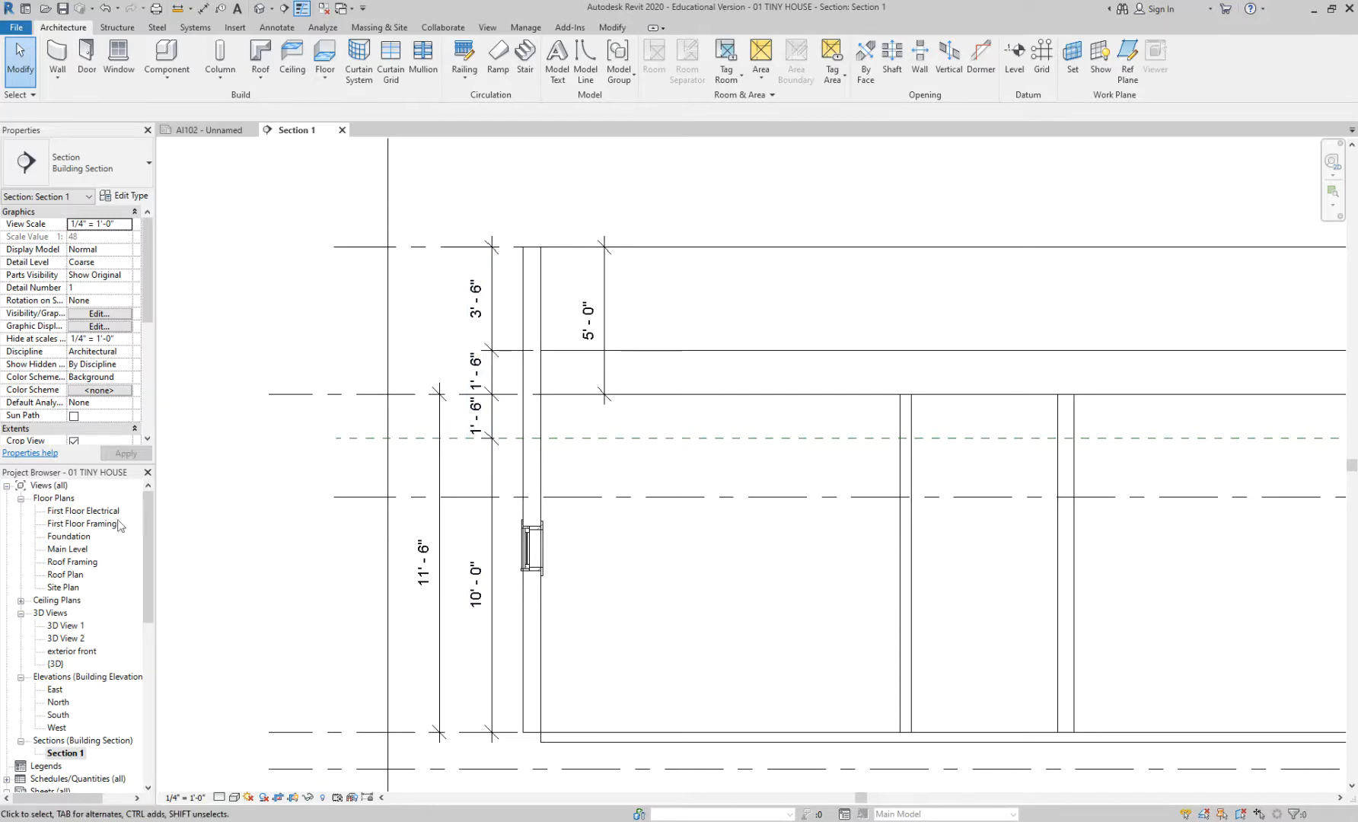
- Open the Main Level floor plan and look over its layout
{"action": "double_click", "coordinate": [82, 552]}
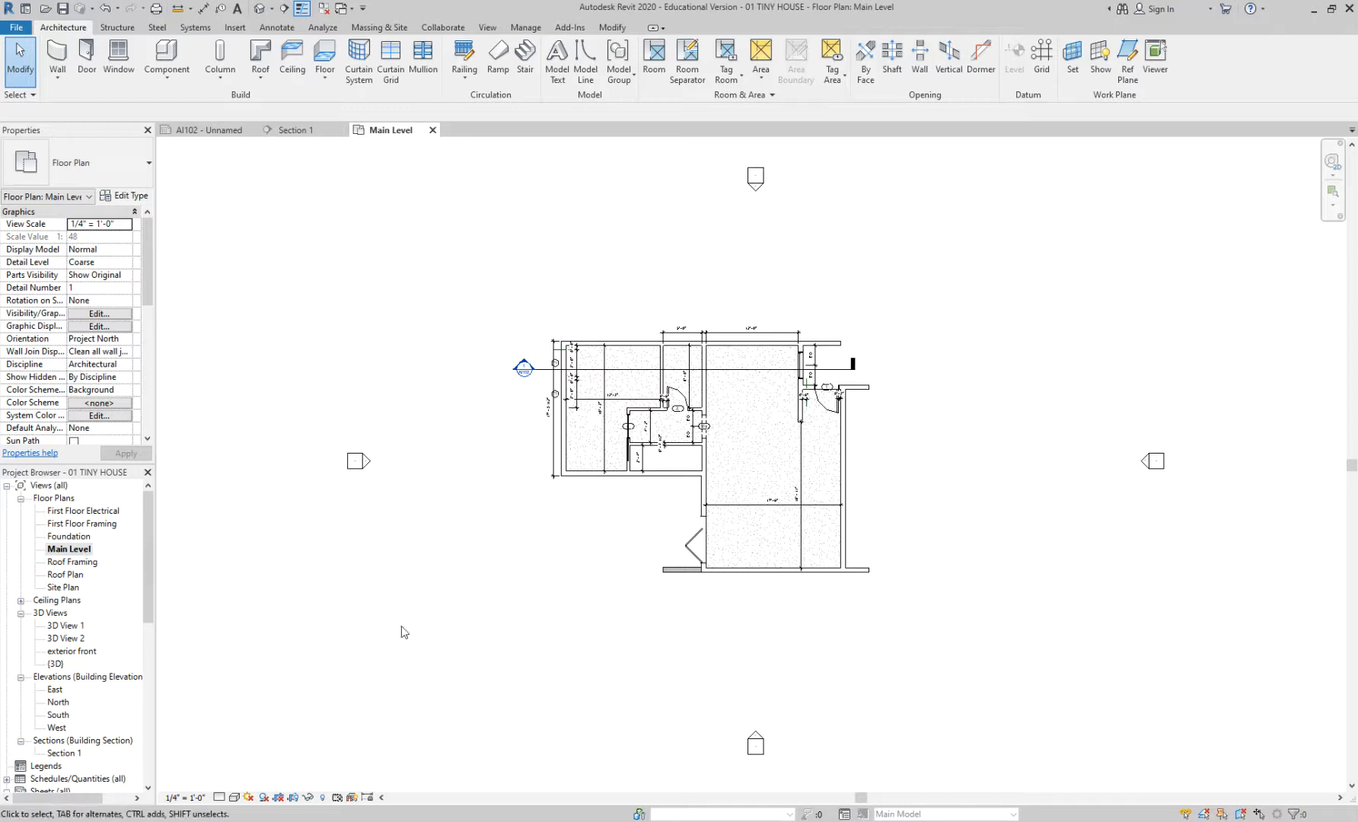
{"action": "scroll", "coordinate": [533, 426], "scroll_direction": "up", "scroll_amount": 3}
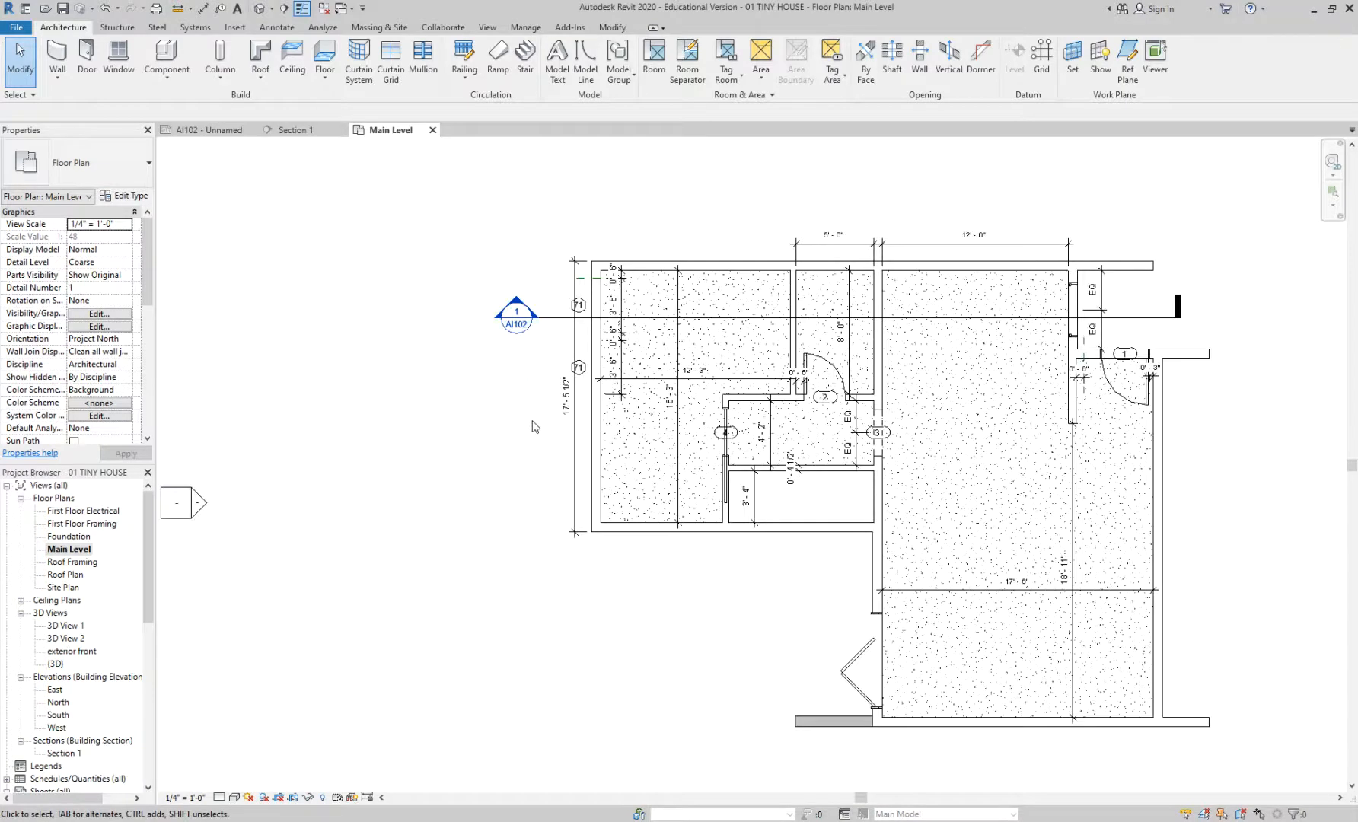
{"action": "middle_click_drag", "start_coordinate": [727, 643], "coordinate": [696, 641]}
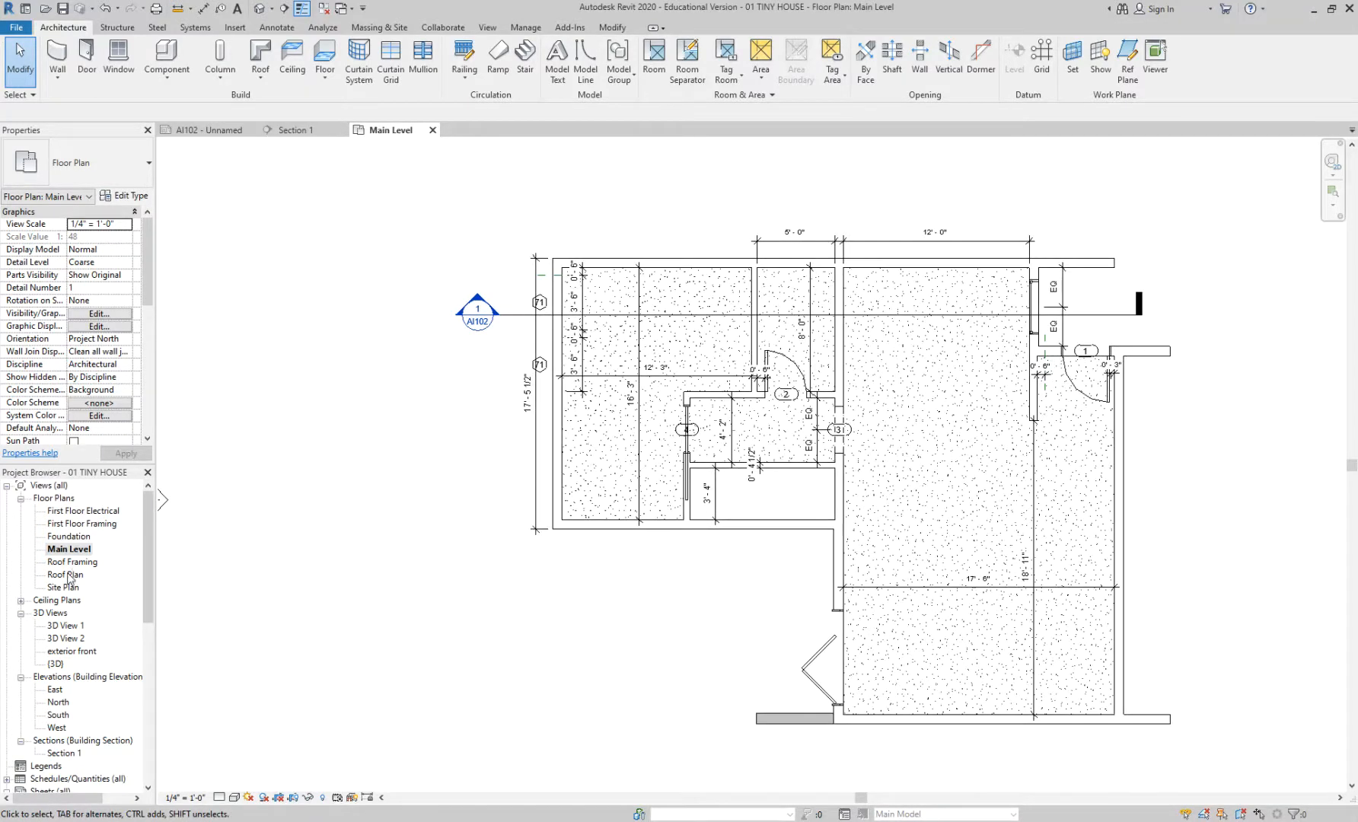
- Open the Roof Plan and close all the other open views
{"action": "double_click", "coordinate": [67, 574]}
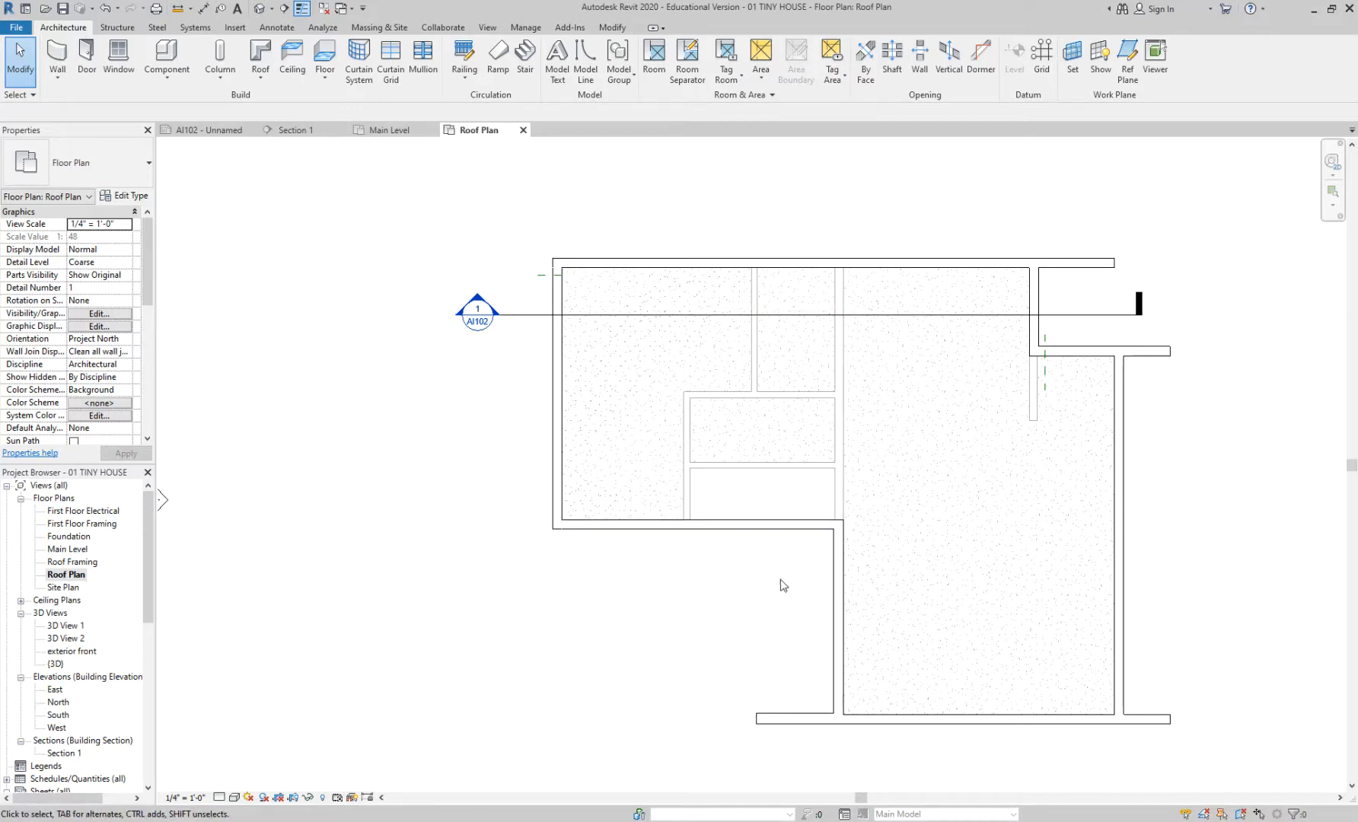
{"action": "middle_click_drag", "start_coordinate": [783, 585], "coordinate": [735, 581]}
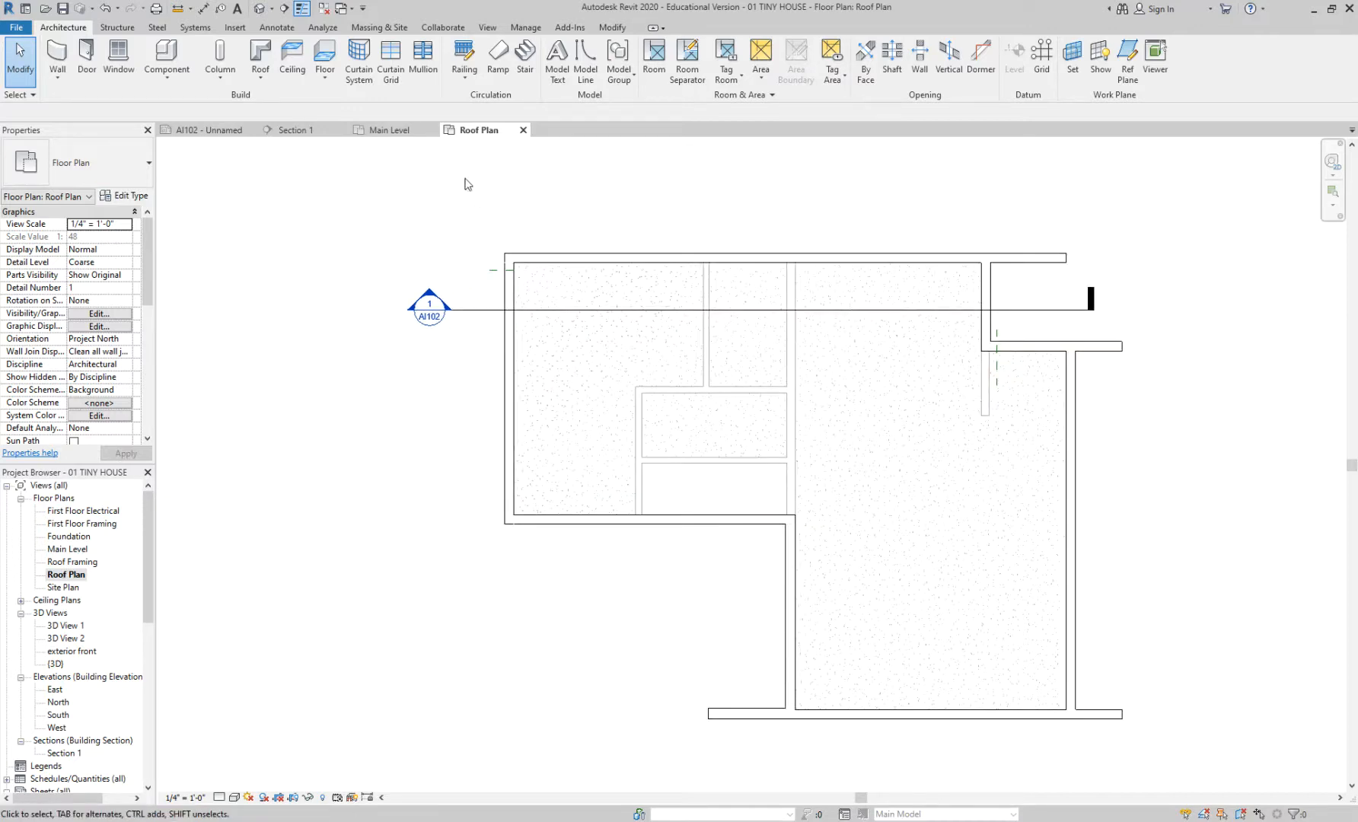
{"action": "left_click", "coordinate": [431, 132]}
{"action": "left_click", "coordinate": [341, 132]}
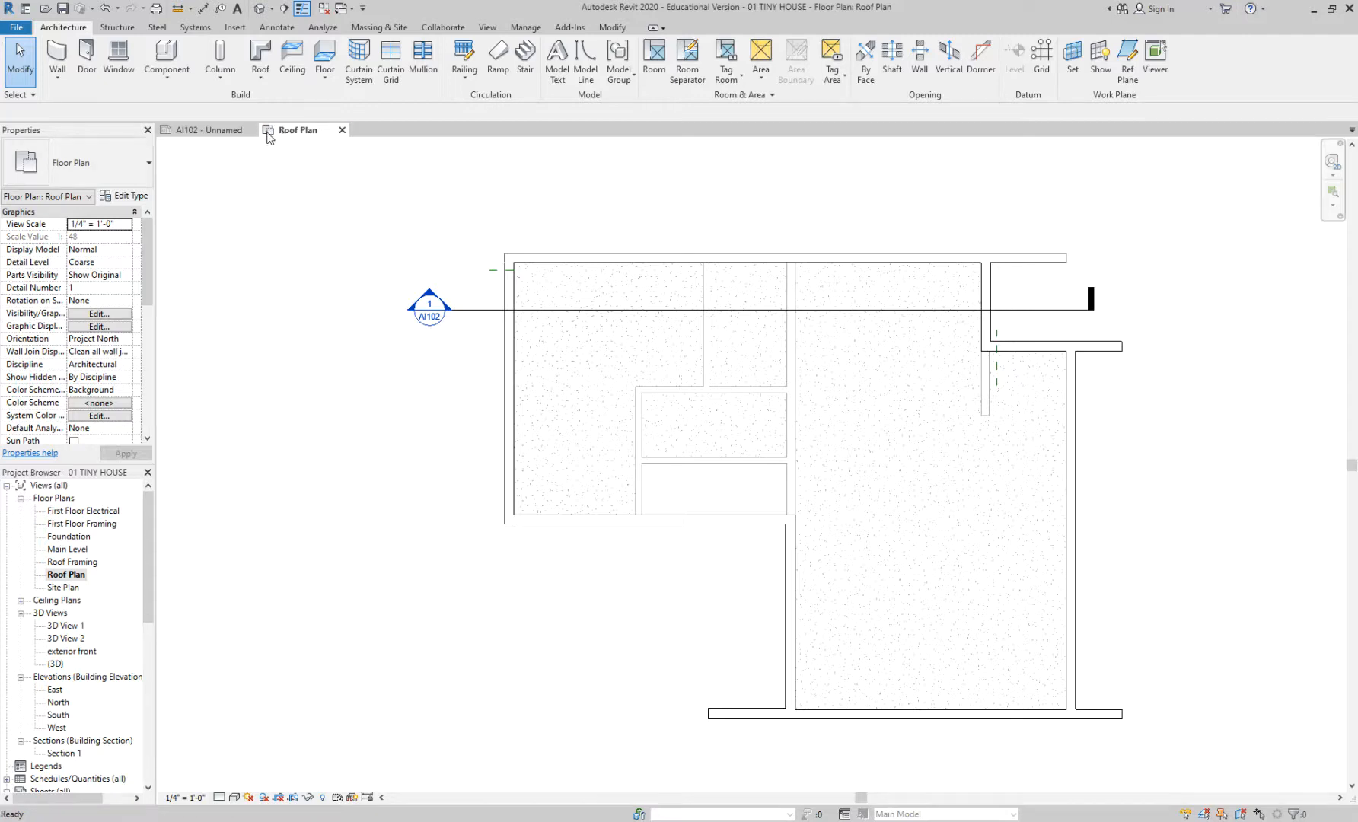
{"action": "left_click", "coordinate": [250, 132]}
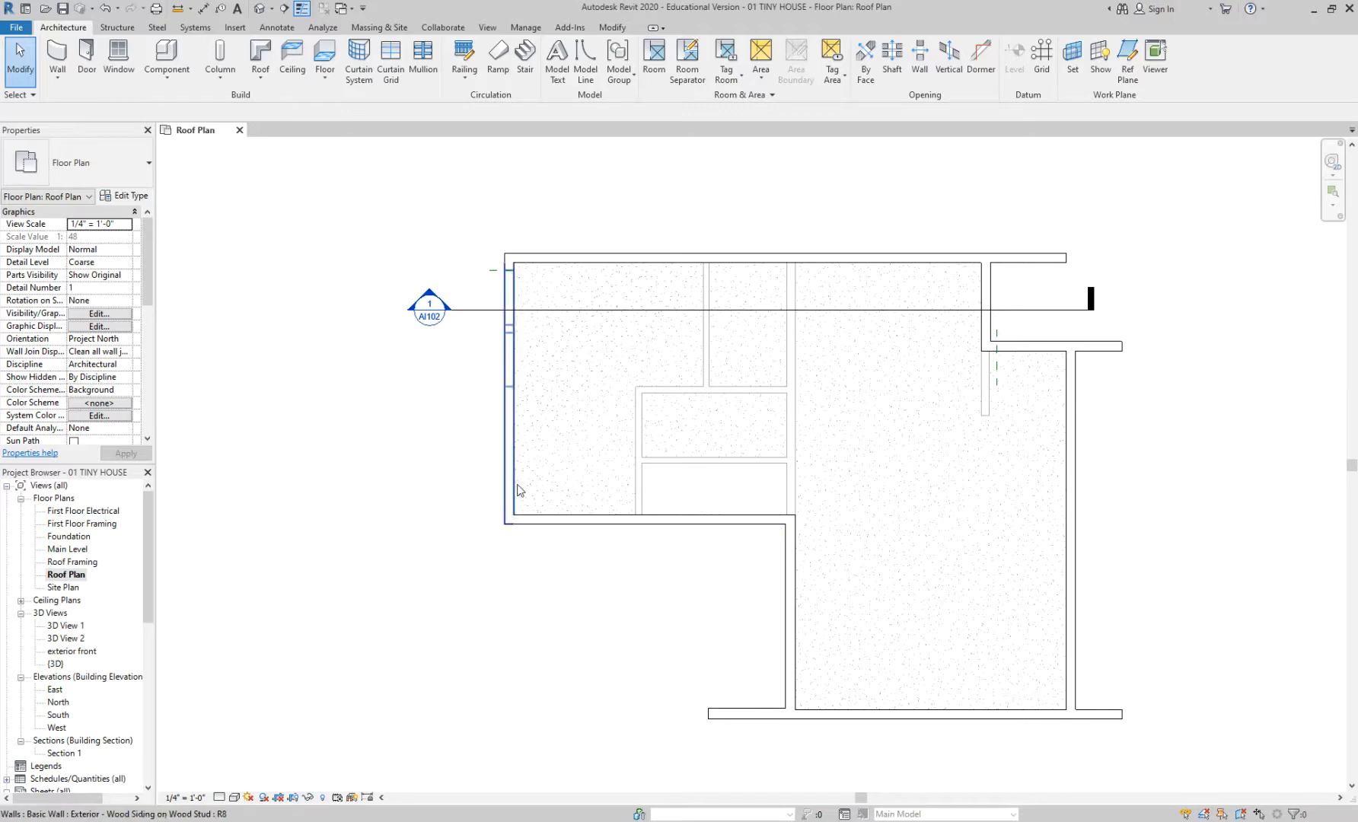
- Select the Generic - 18" roof along the inner wall face in the Roof Plan to check its extents, and clear the selection
{"action": "key", "text": "Tab"}
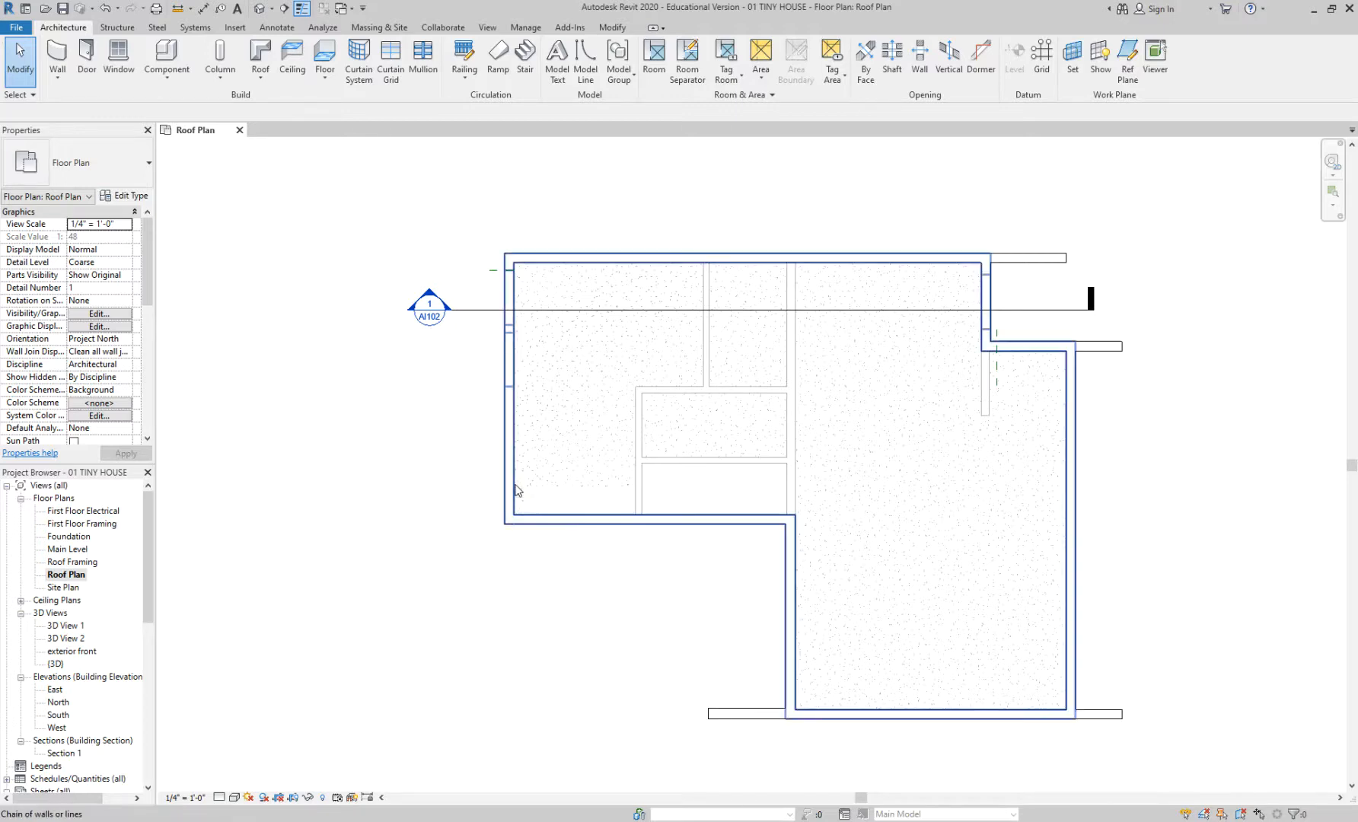
{"action": "key", "text": "Tab"}
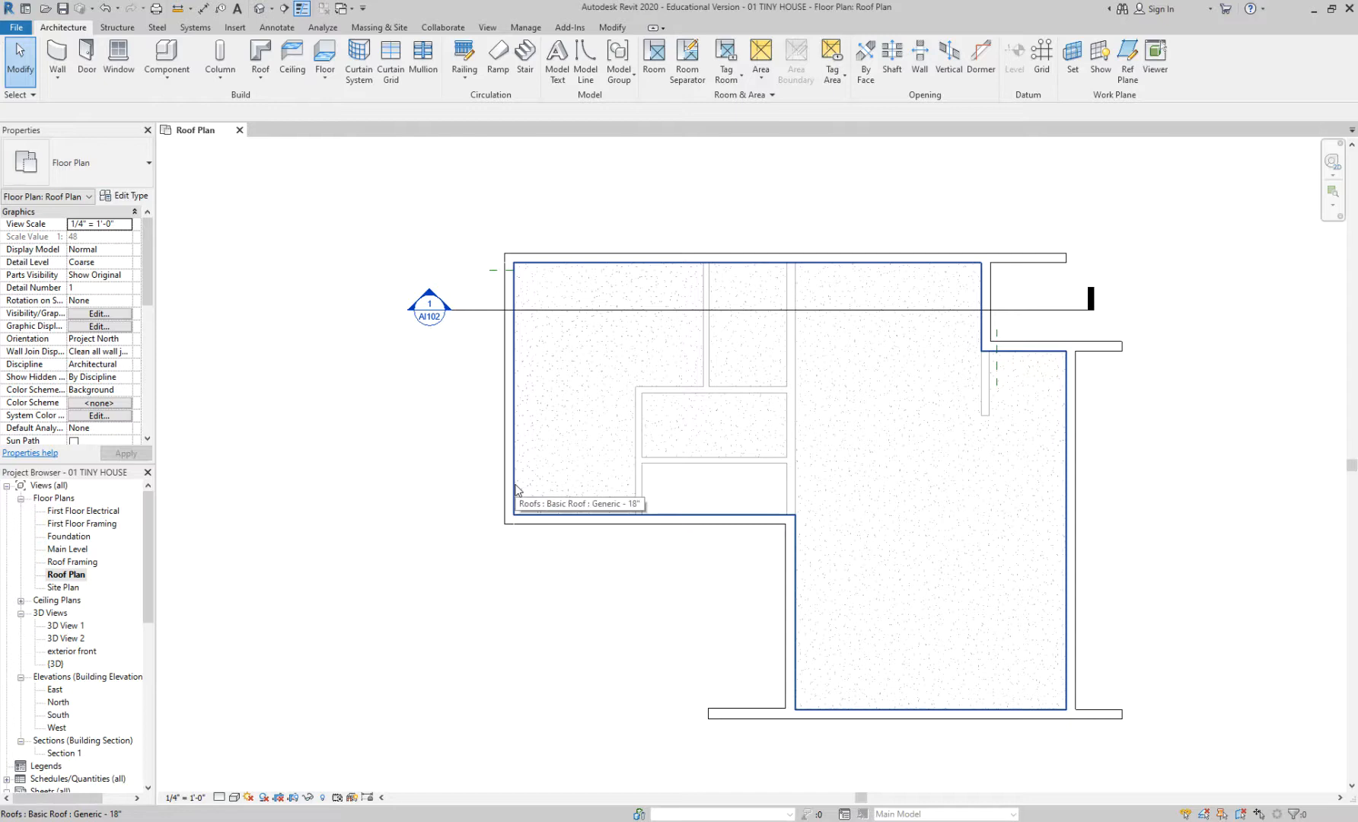
{"action": "left_click", "coordinate": [516, 489]}
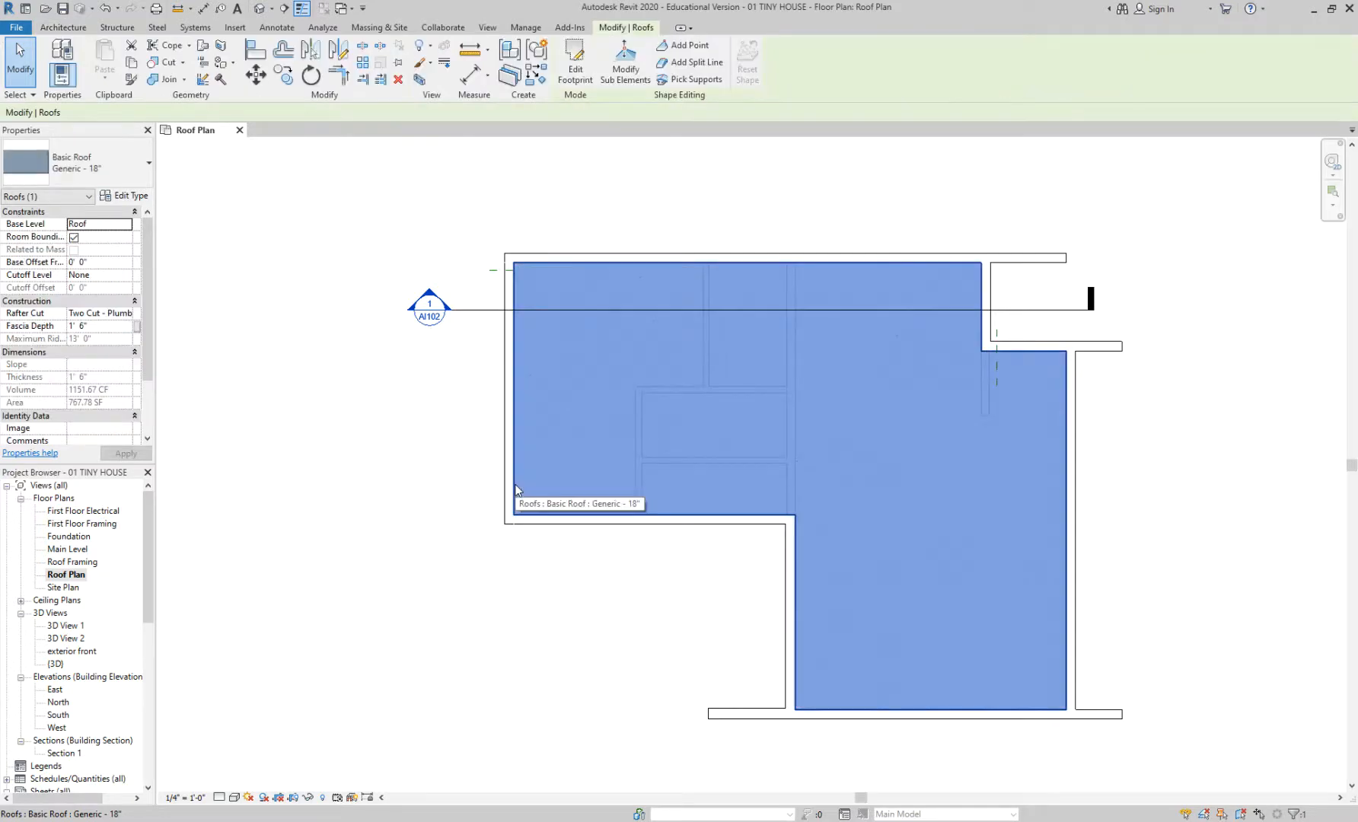
{"action": "key", "text": "Escape"}
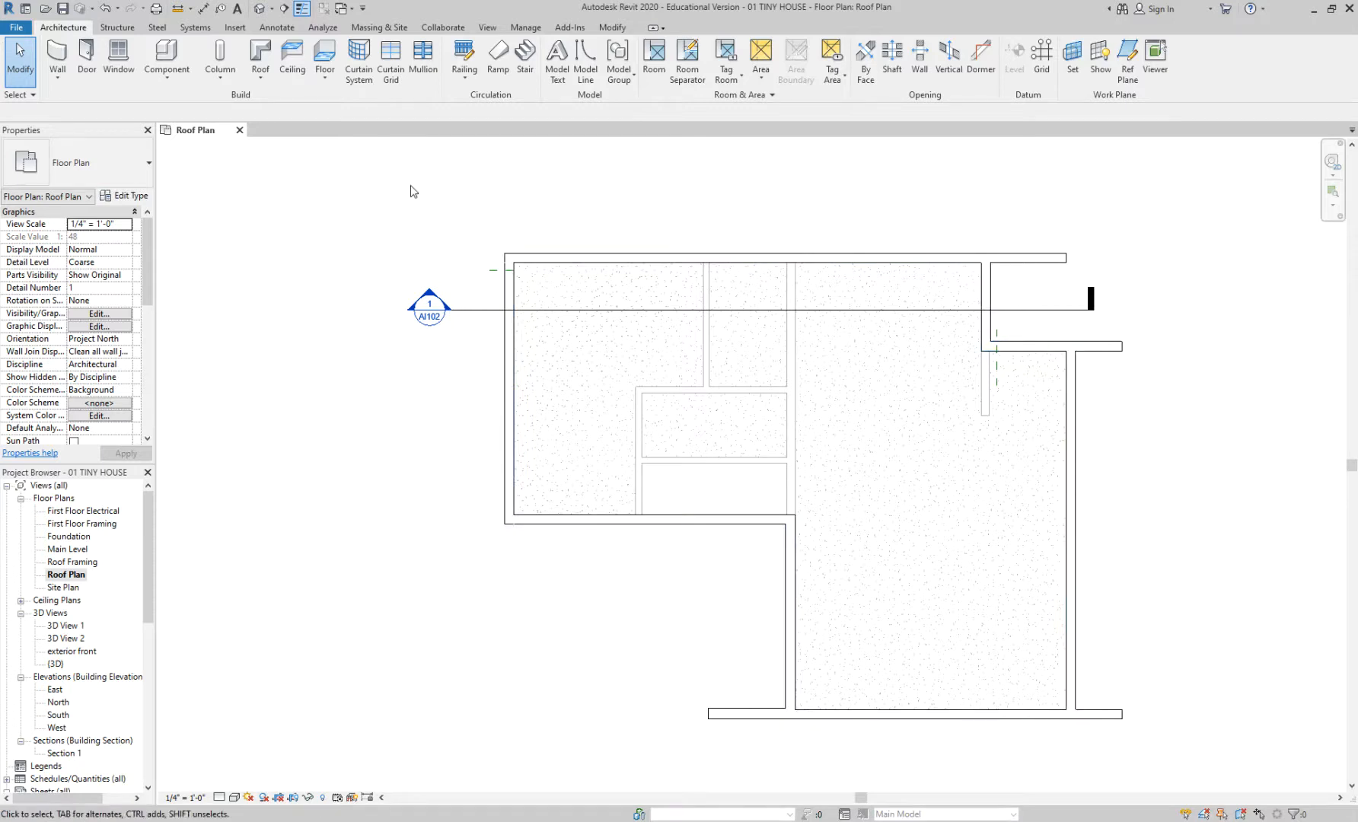
- Open the default 3D view, tile it beside the Roof Plan, and bring the building into view in both
{"action": "left_click", "coordinate": [259, 10]}
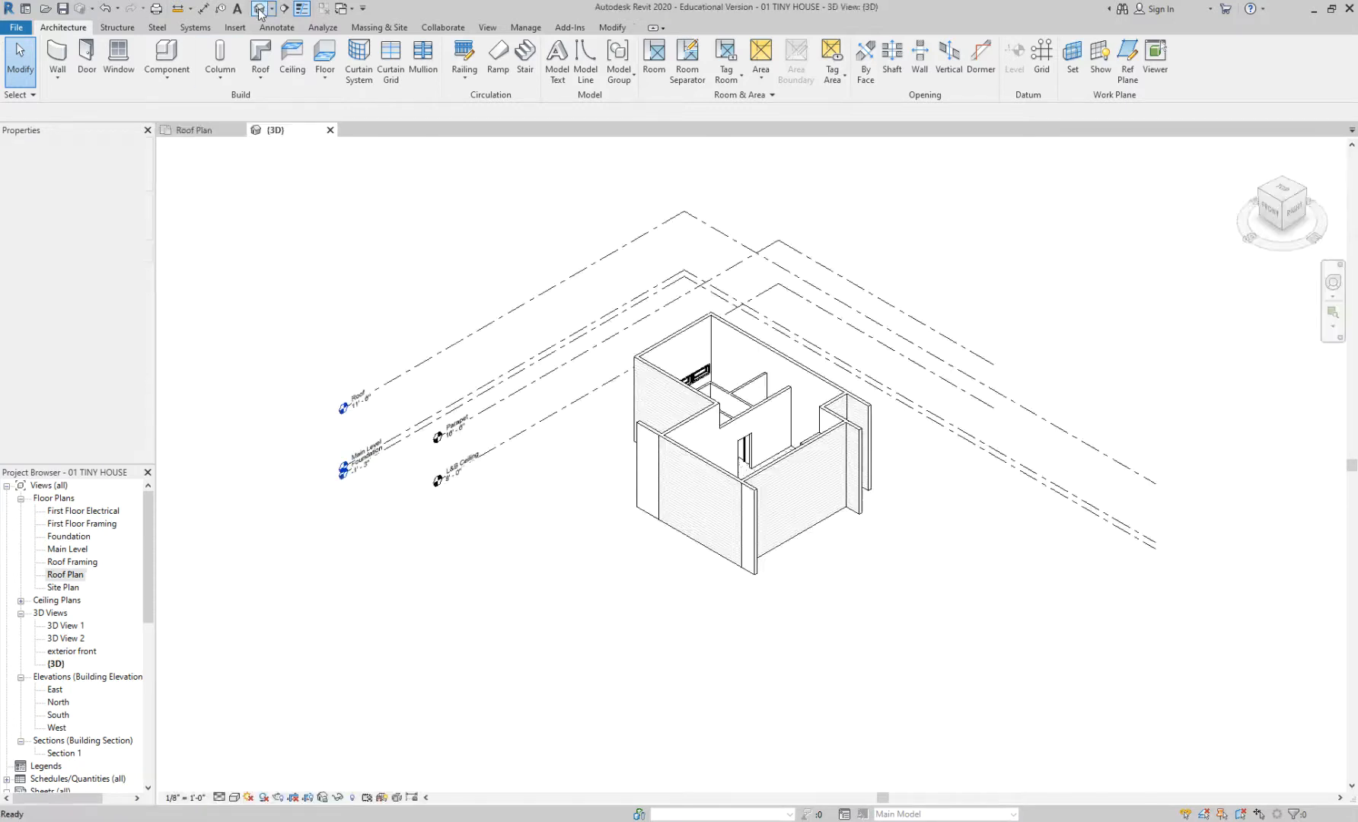
{"action": "key", "text": "w"}
{"action": "key", "text": "t"}
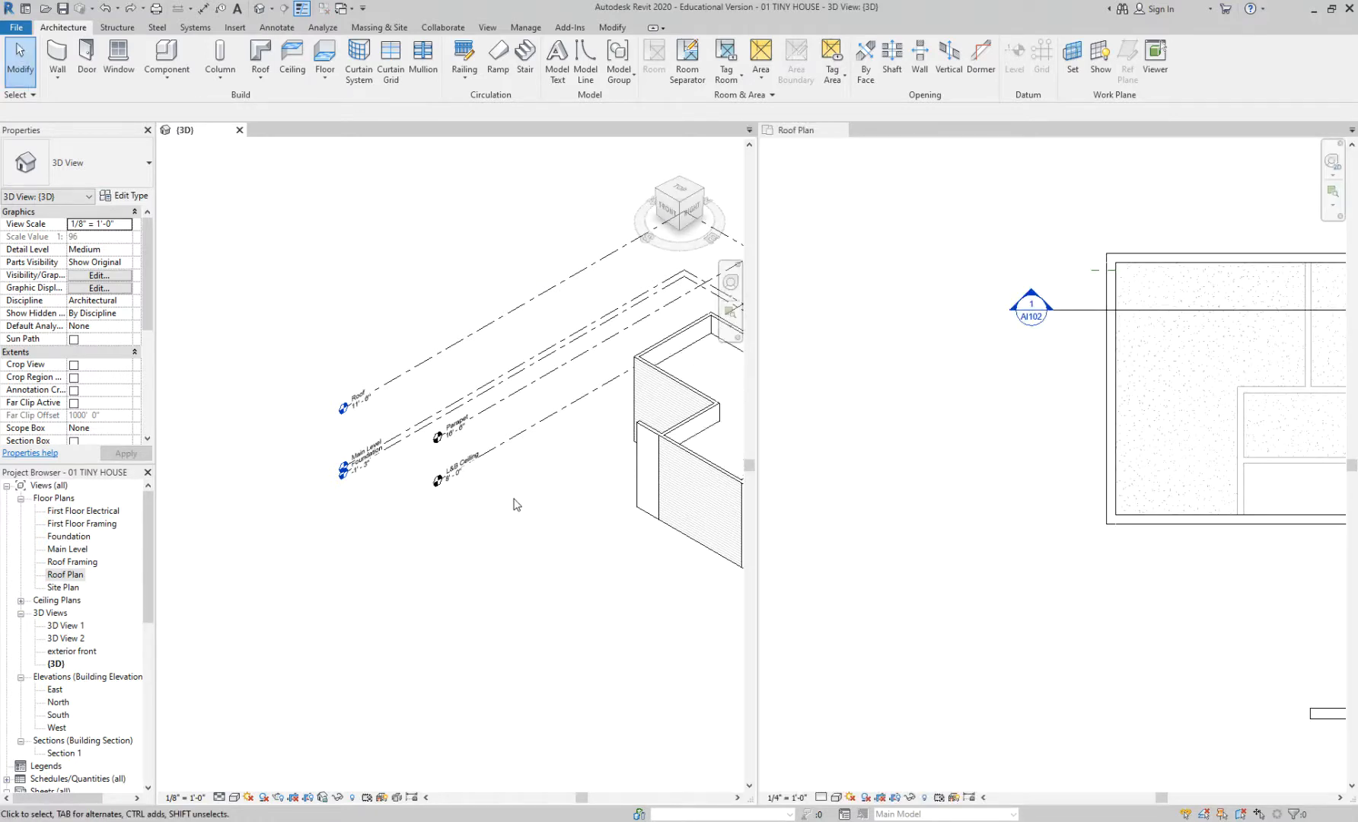
{"action": "middle_click_drag", "start_coordinate": [512, 500], "coordinate": [266, 494]}
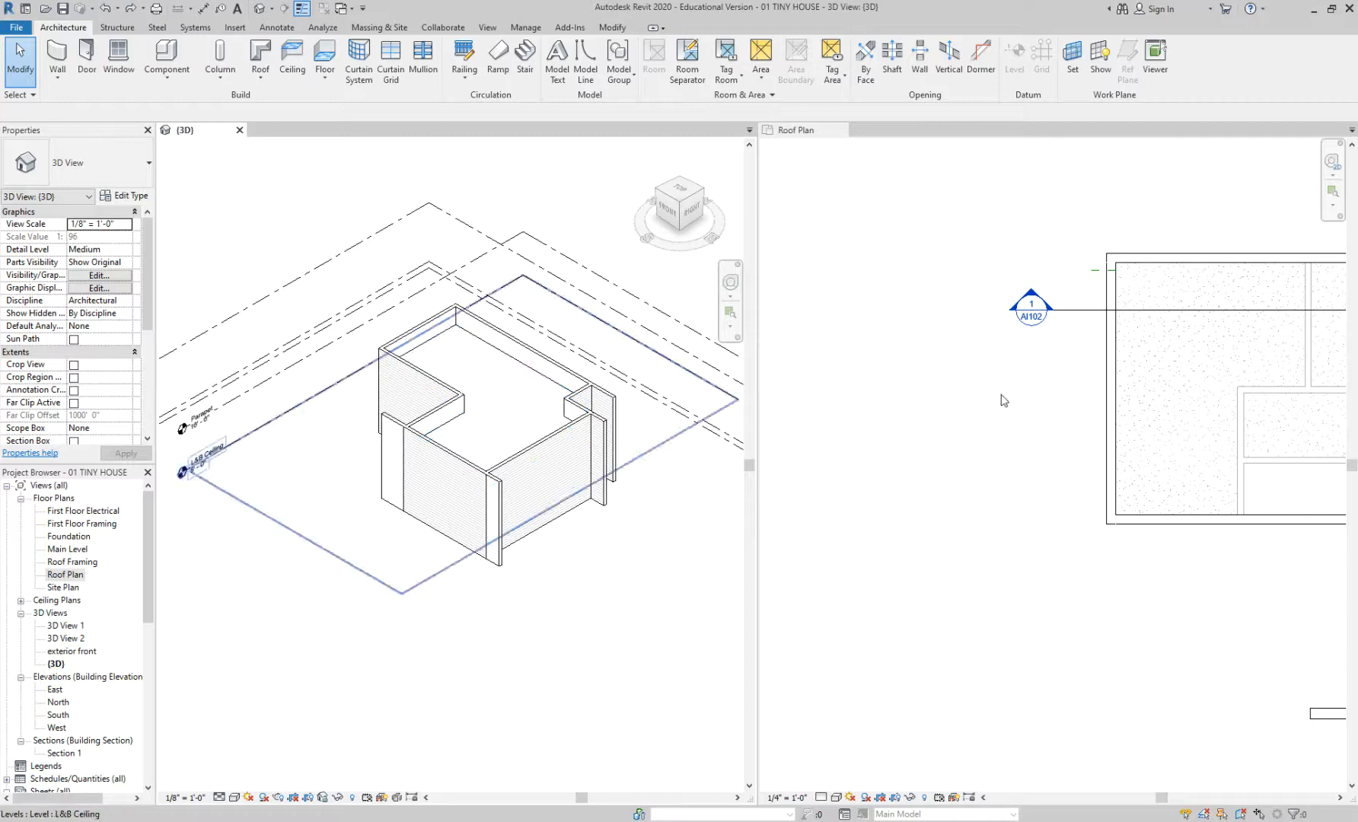
{"action": "left_click", "coordinate": [871, 418]}
{"action": "middle_click_drag", "start_coordinate": [971, 372], "coordinate": [782, 403]}
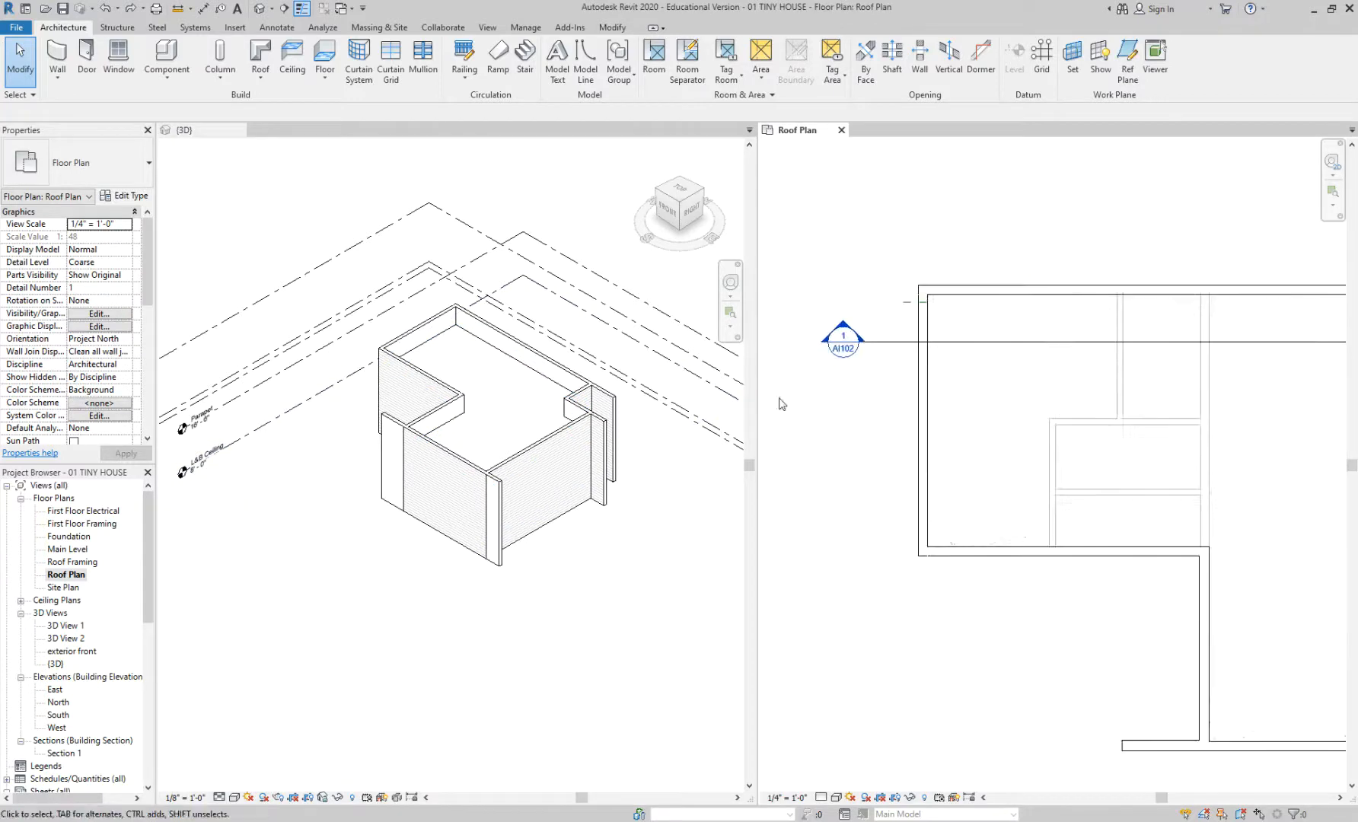
- Select the roof in the 3D view to examine it in both tiled views, and clear the selection
{"action": "left_click", "coordinate": [532, 378]}
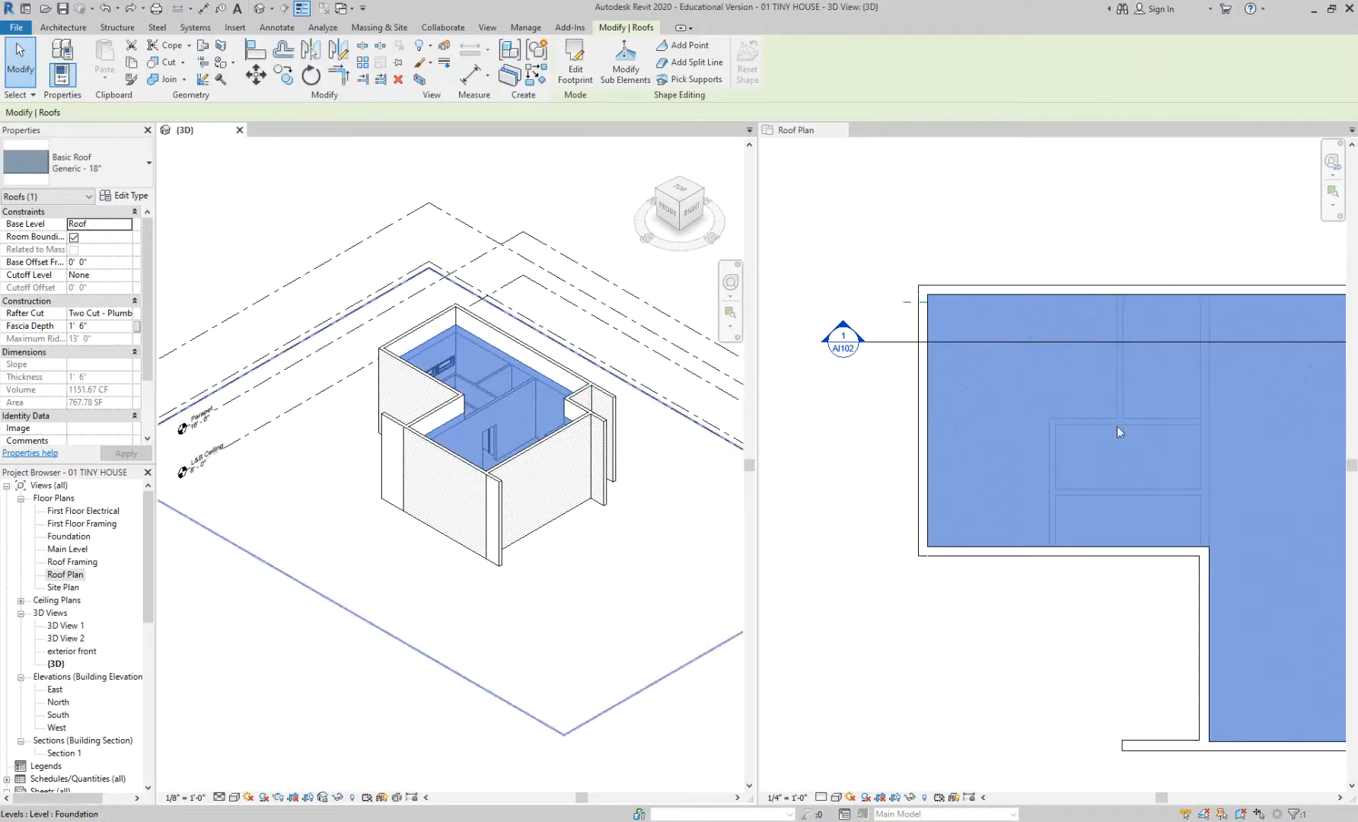
{"action": "left_click", "coordinate": [997, 618]}
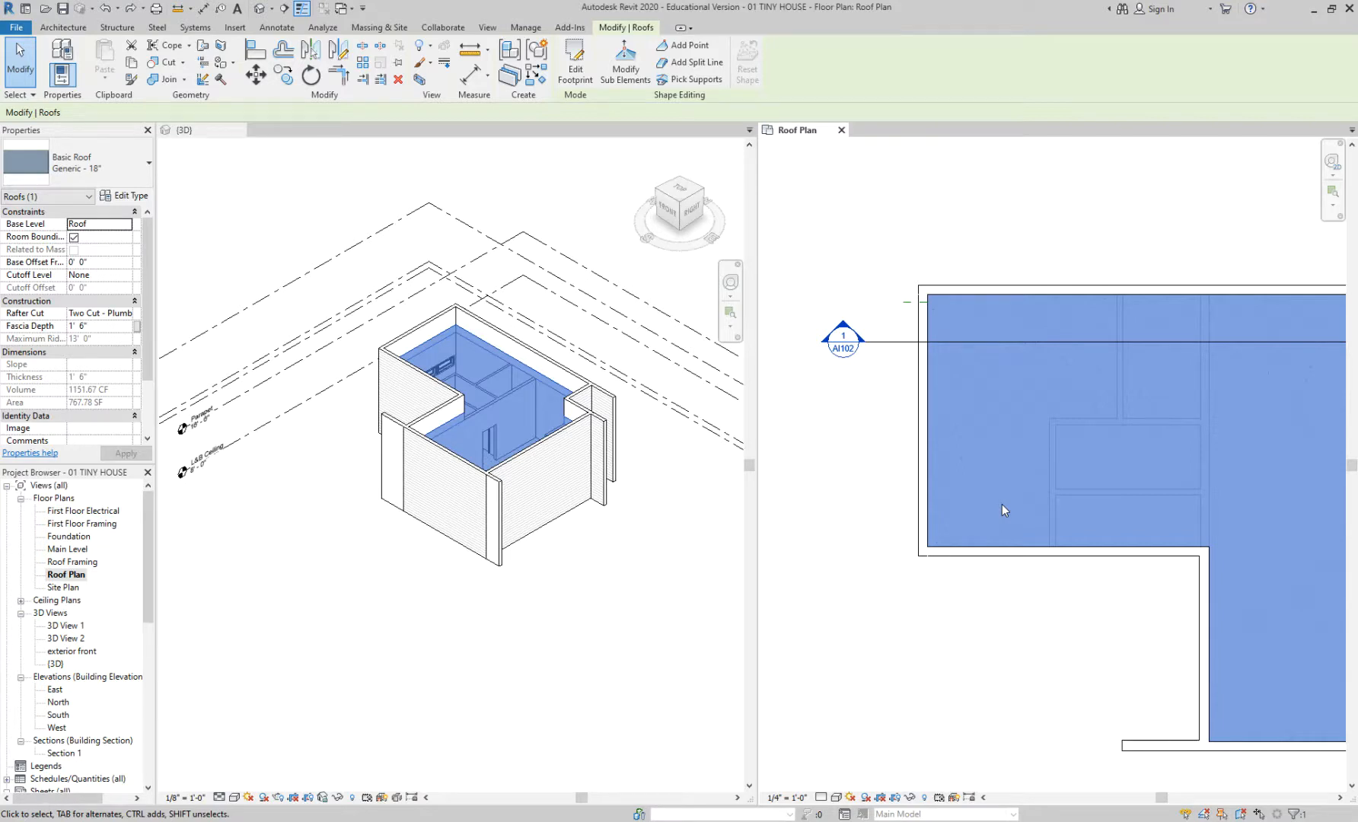
{"action": "key", "text": "Escape"}
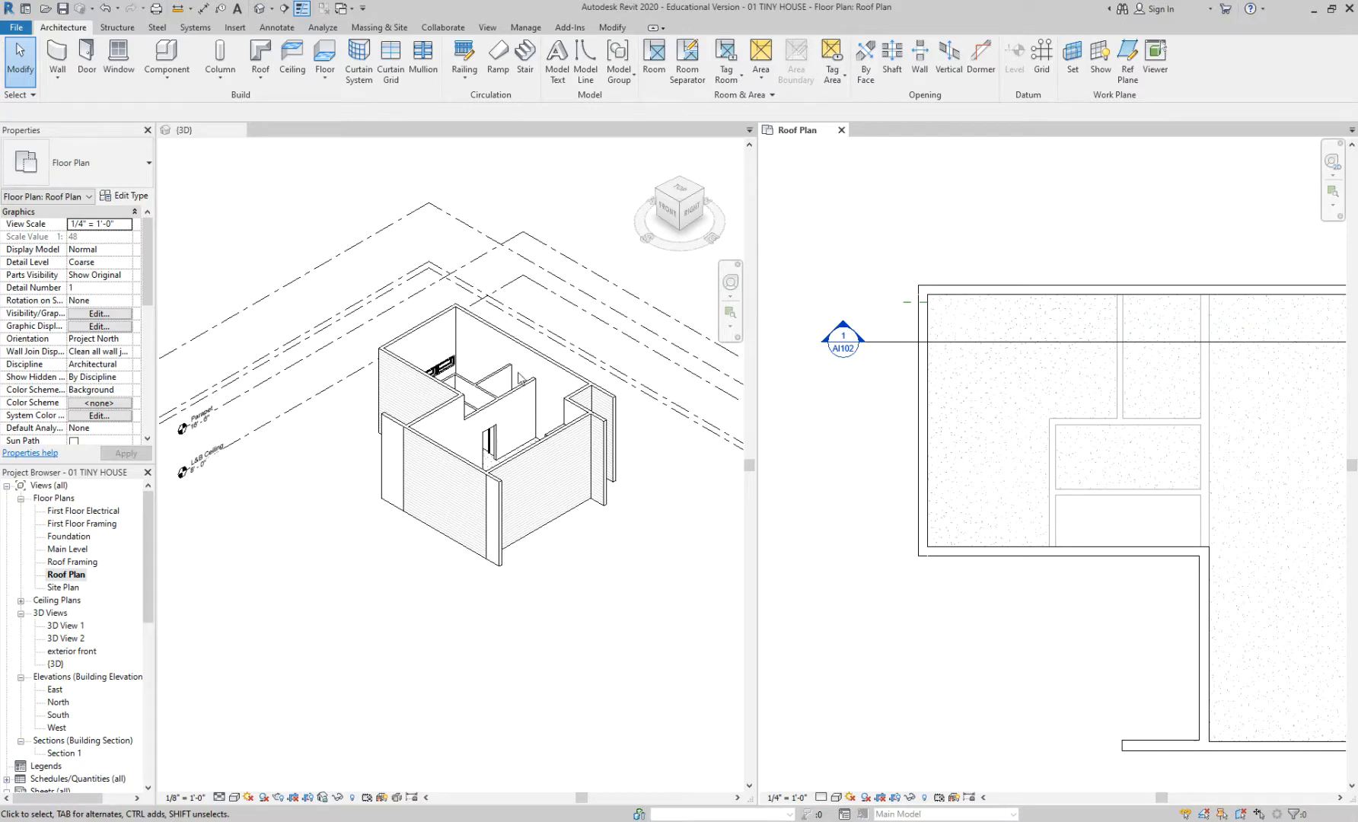
{"action": "scroll", "coordinate": [418, 338], "scroll_direction": "up", "scroll_amount": 2}
{"action": "left_click", "coordinate": [416, 336]}
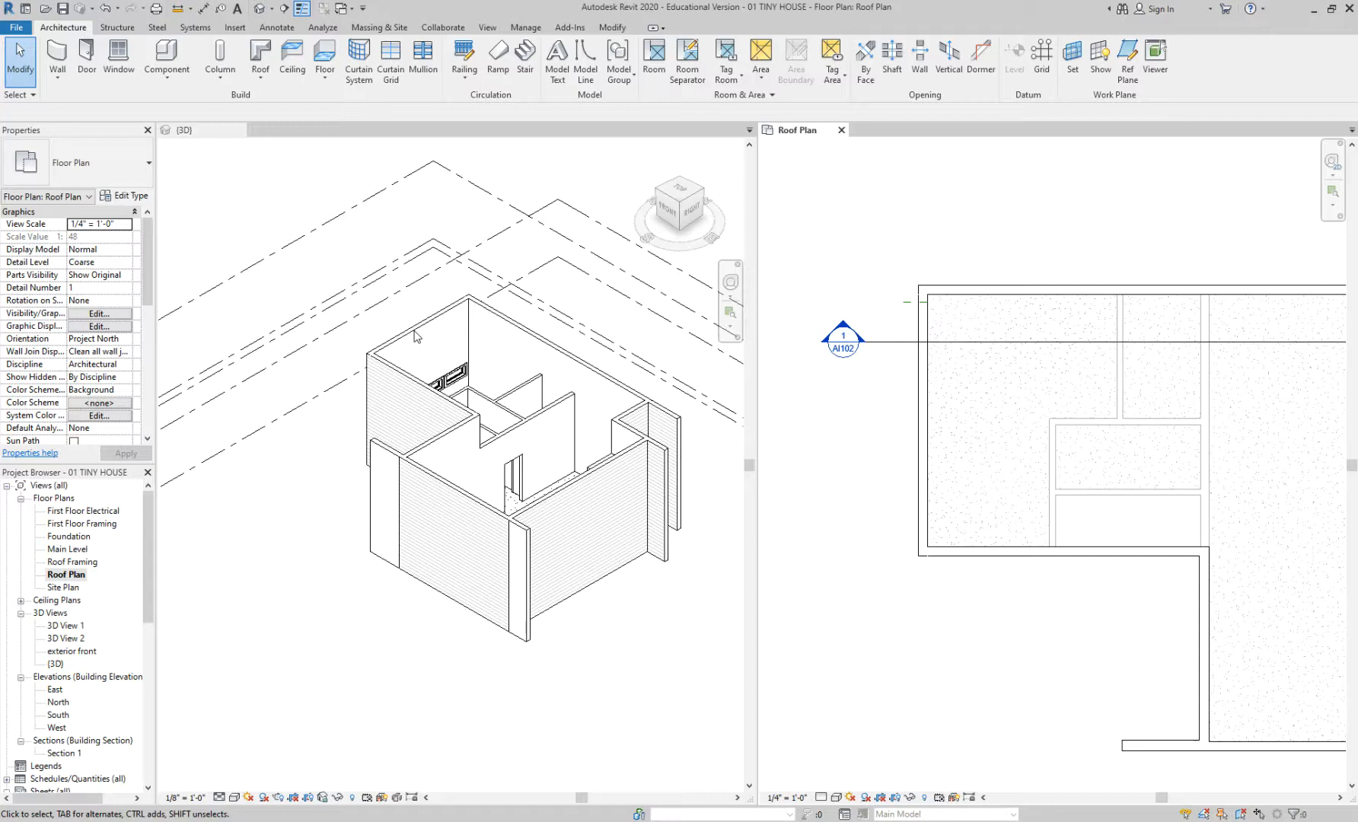
{"action": "left_click", "coordinate": [83, 549]}
{"action": "double_click", "coordinate": [83, 549]}
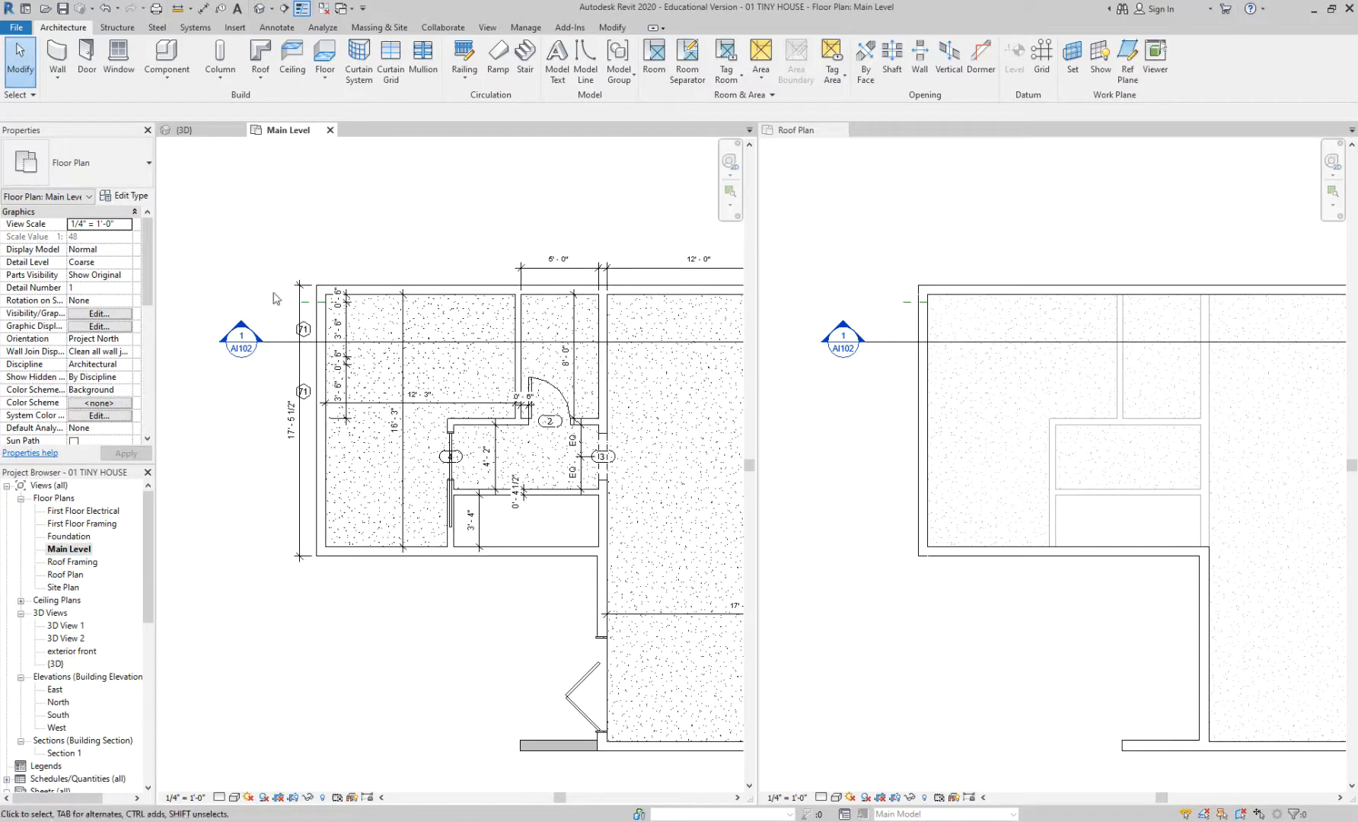
{"action": "left_click", "coordinate": [331, 130]}
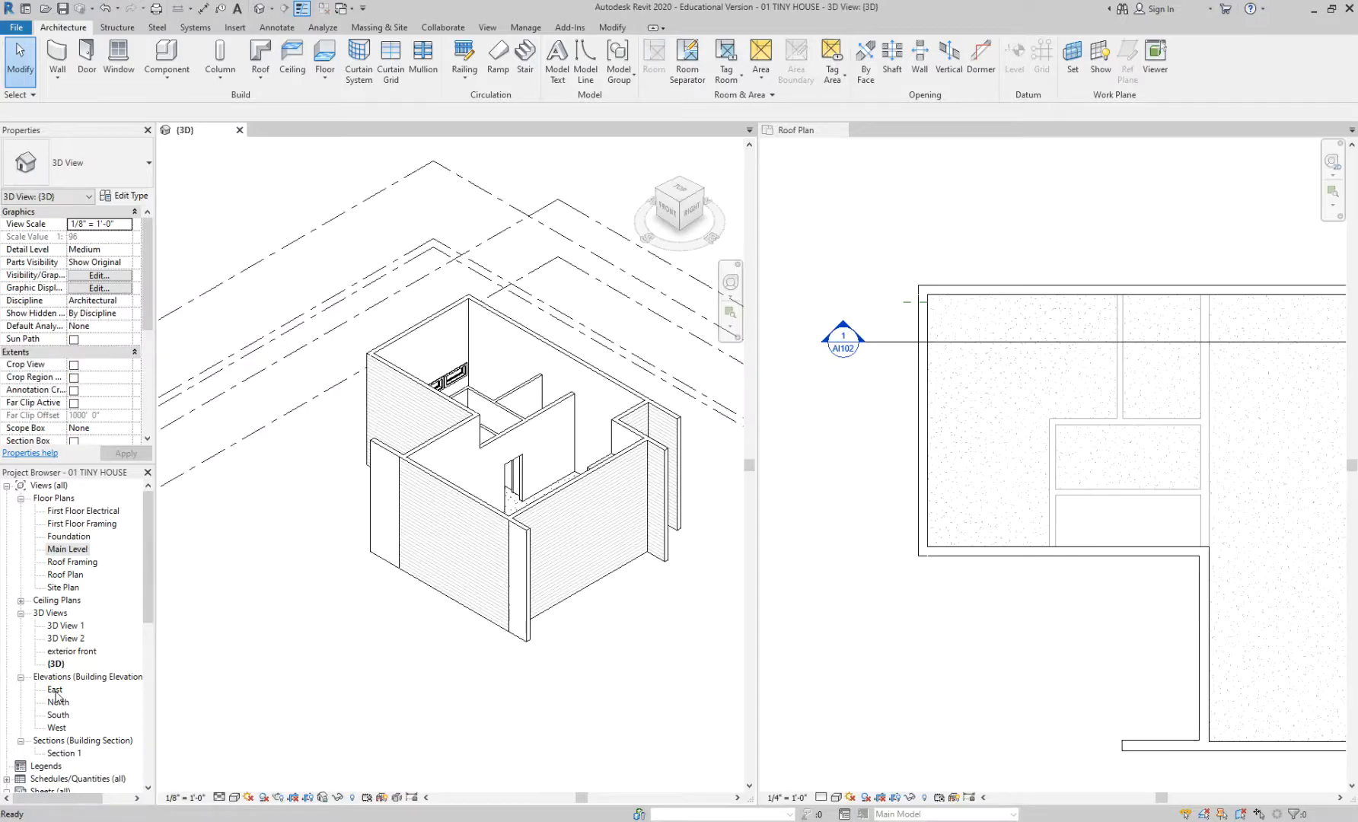
- Open the East elevation and delete the Parapet level
{"action": "double_click", "coordinate": [55, 689]}
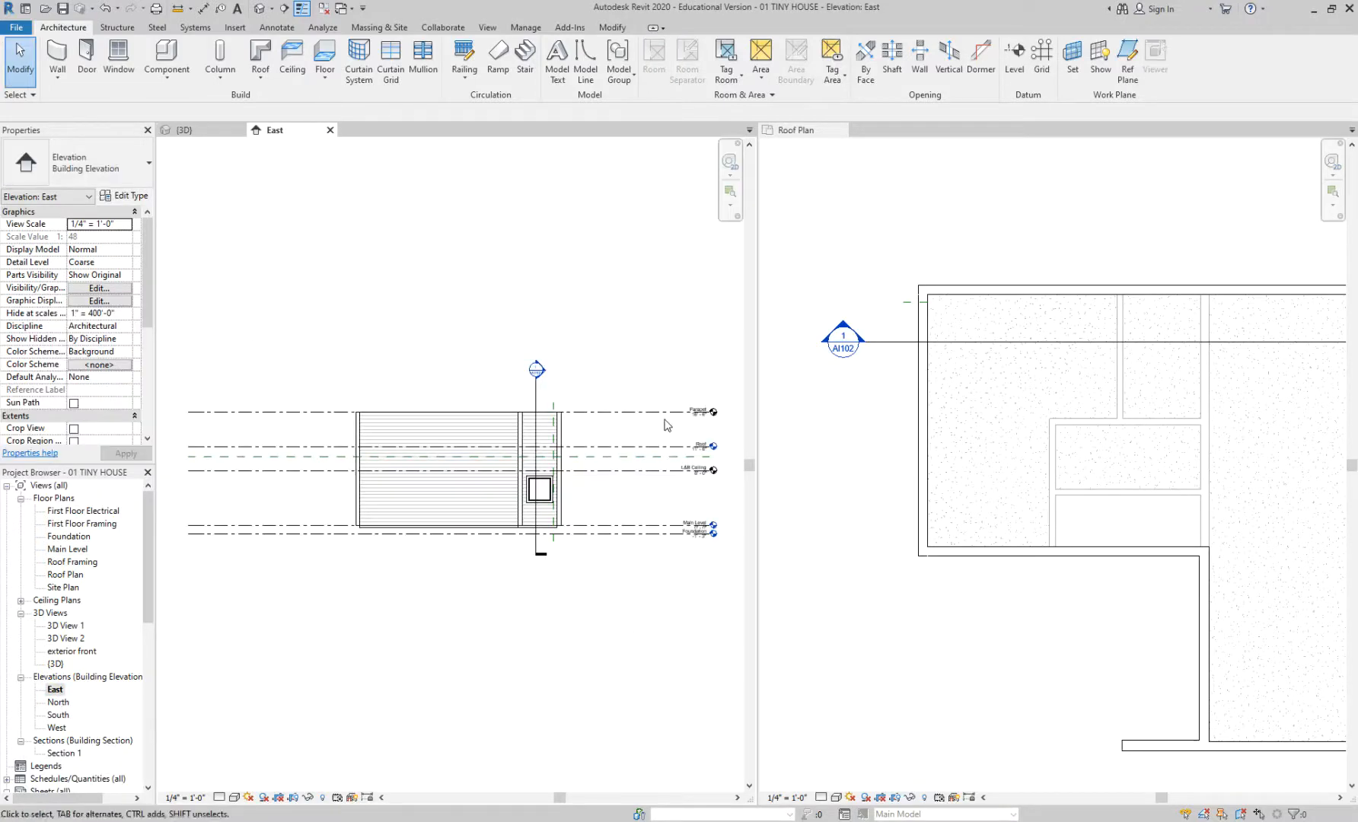
{"action": "scroll", "coordinate": [616, 388], "scroll_direction": "up", "scroll_amount": 3}
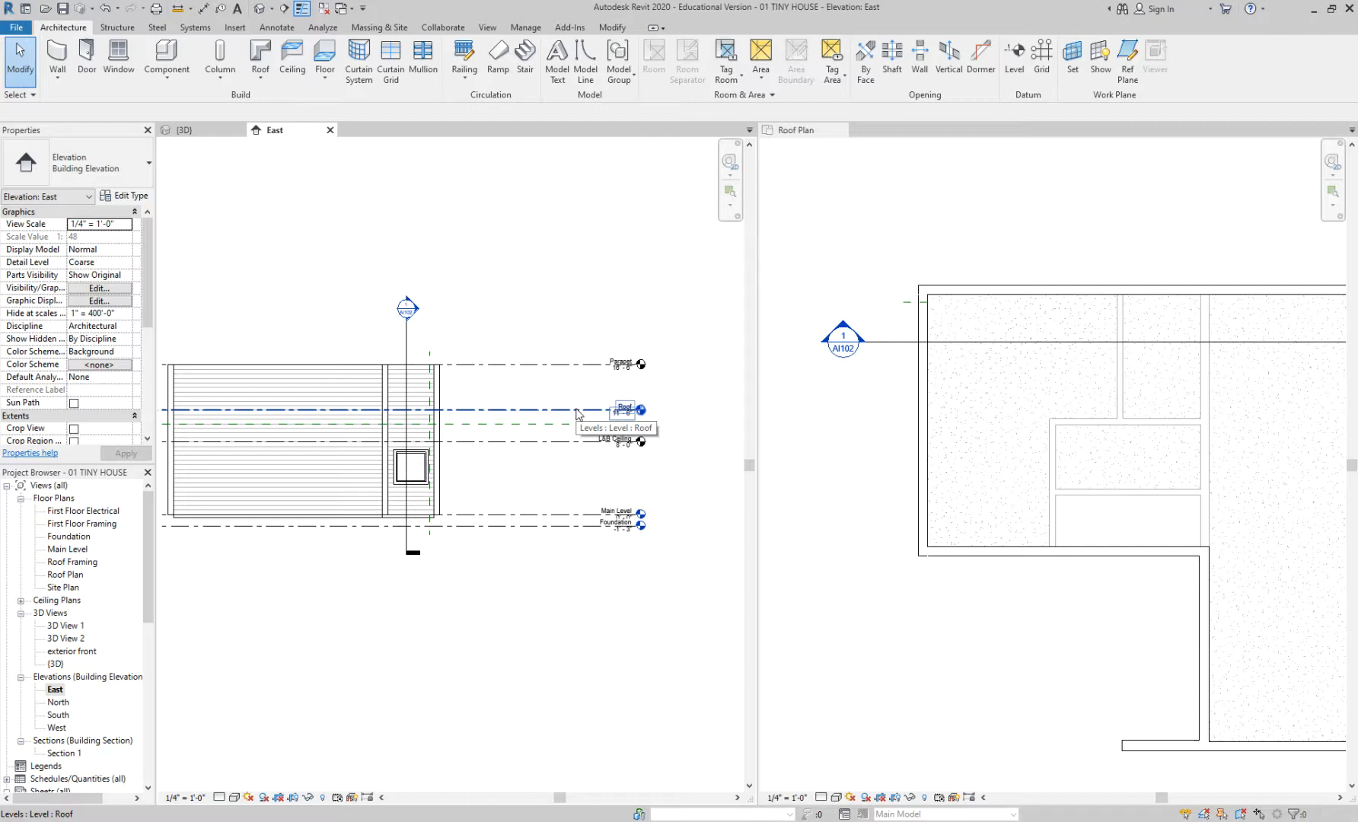
{"action": "left_click", "coordinate": [570, 367]}
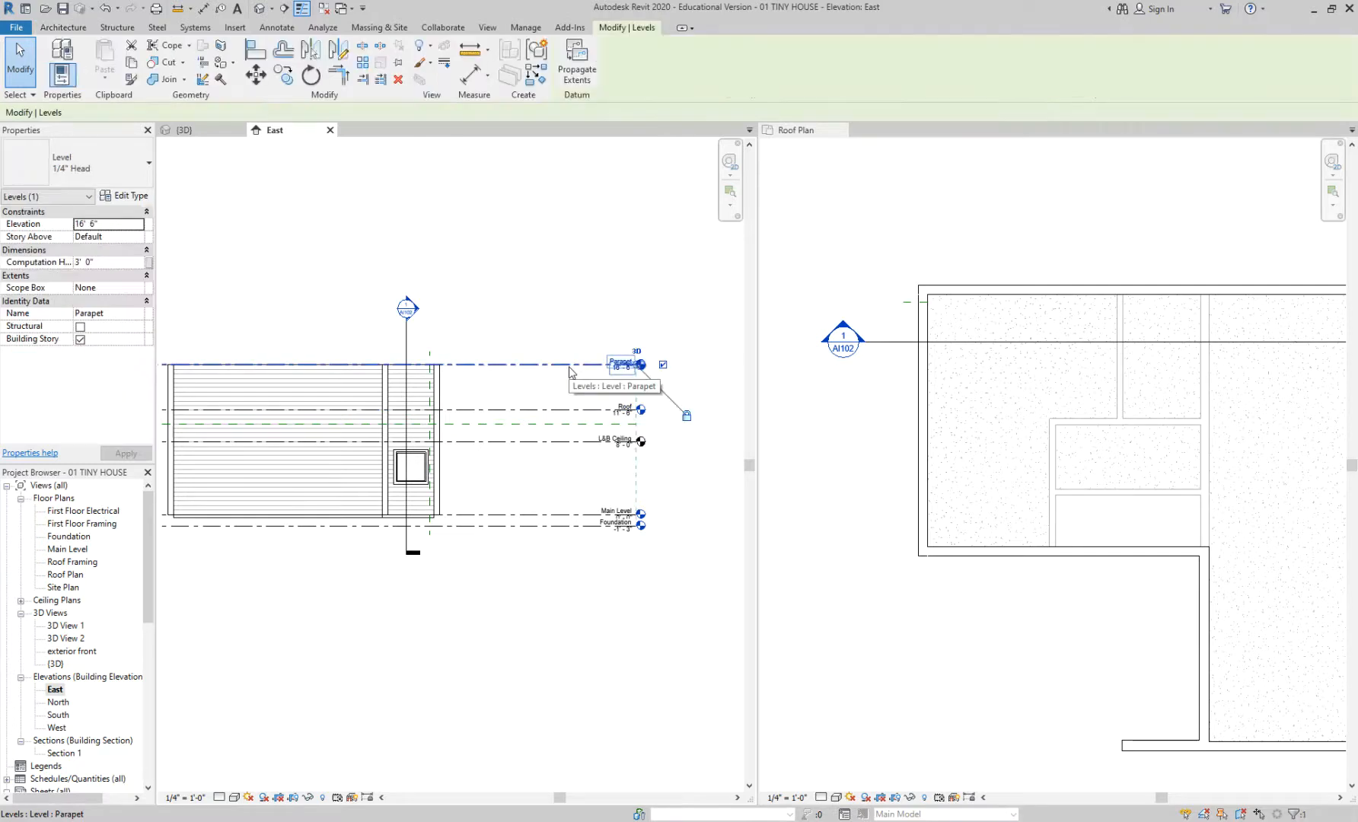
{"action": "key", "text": "Delete"}
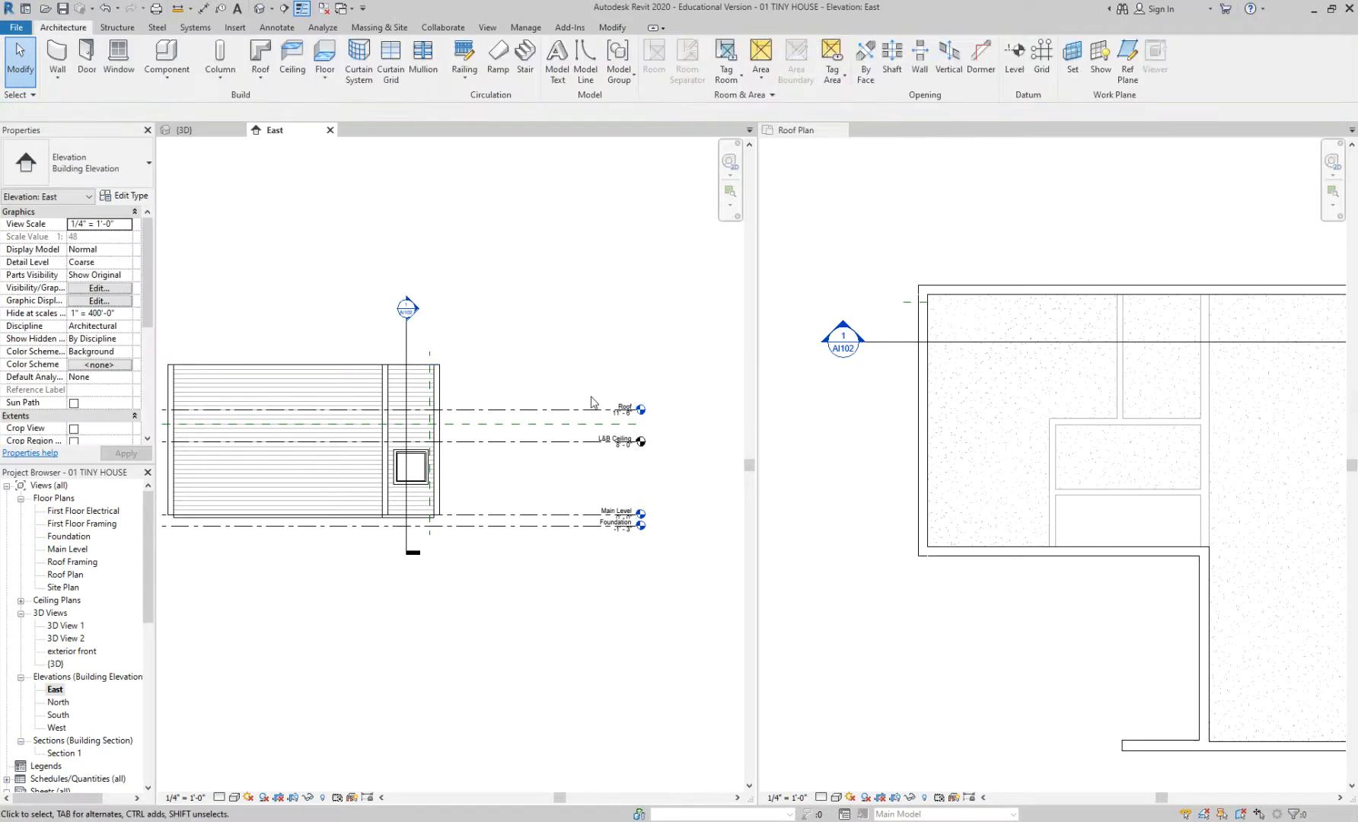
- Delete the L&B Ceiling level and the horizontal reference plane just below the Roof level in the East elevation
{"action": "scroll", "coordinate": [597, 476], "scroll_direction": "up", "scroll_amount": 1}
{"action": "scroll", "coordinate": [596, 476], "scroll_direction": "up", "scroll_amount": 1}
{"action": "left_click", "coordinate": [597, 427]}
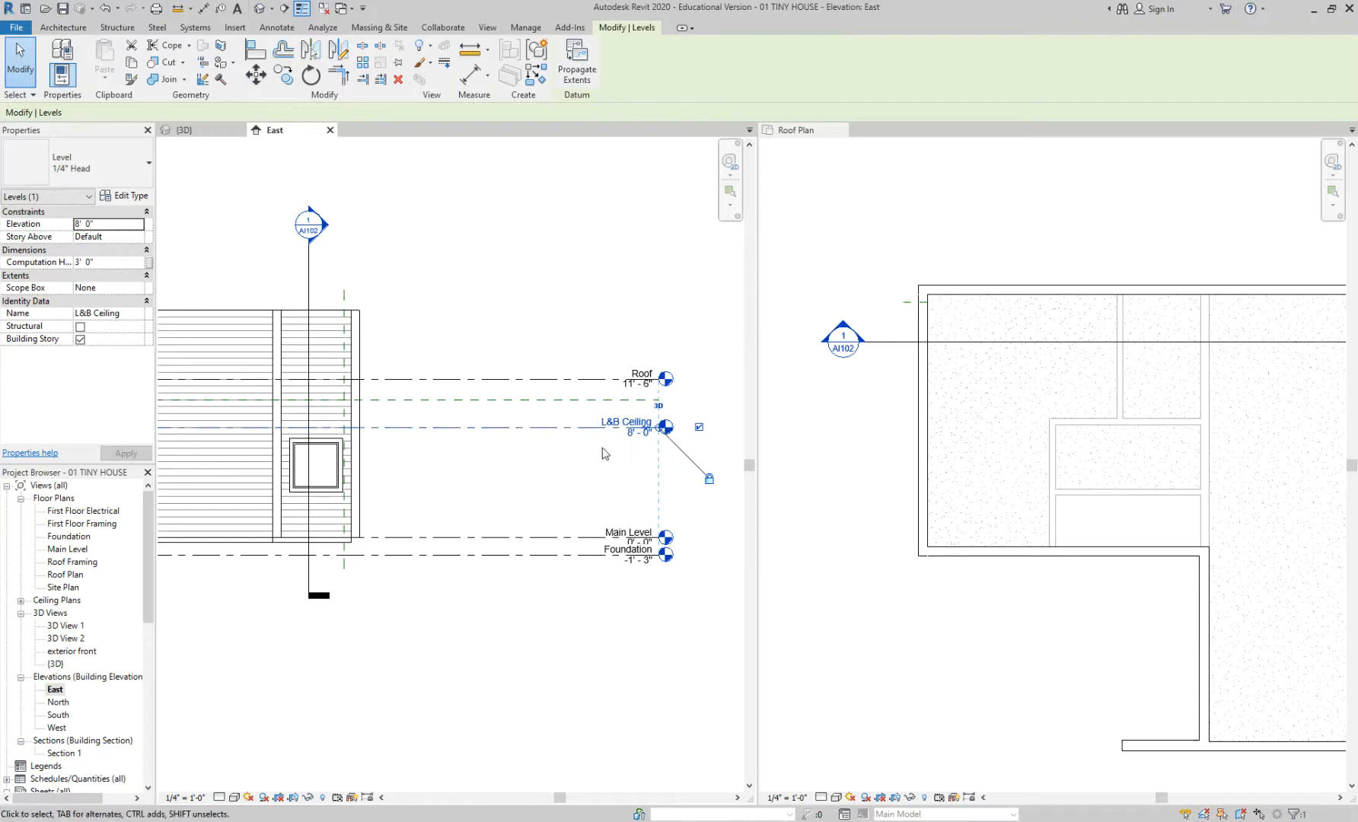
{"action": "key", "text": "Delete"}
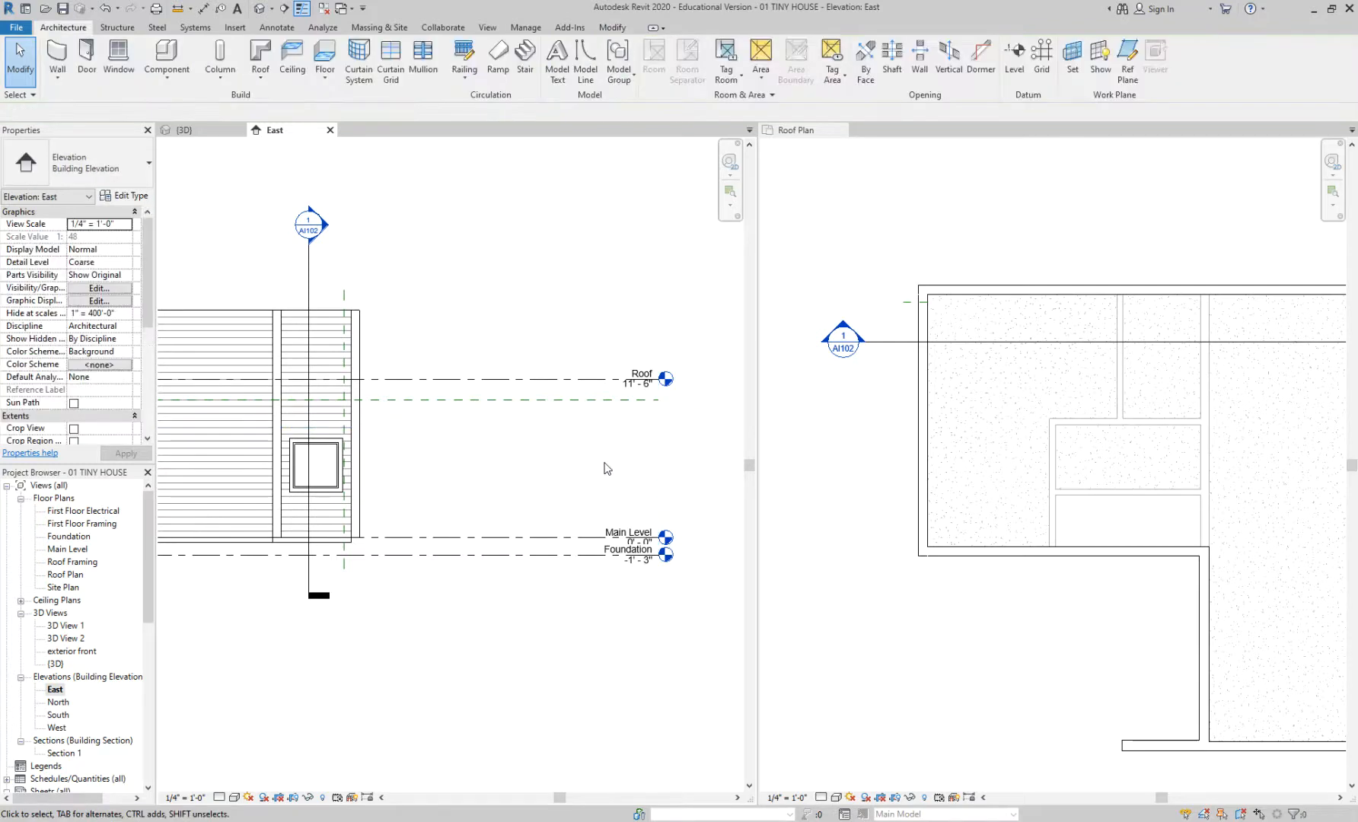
{"action": "left_click", "coordinate": [605, 400]}
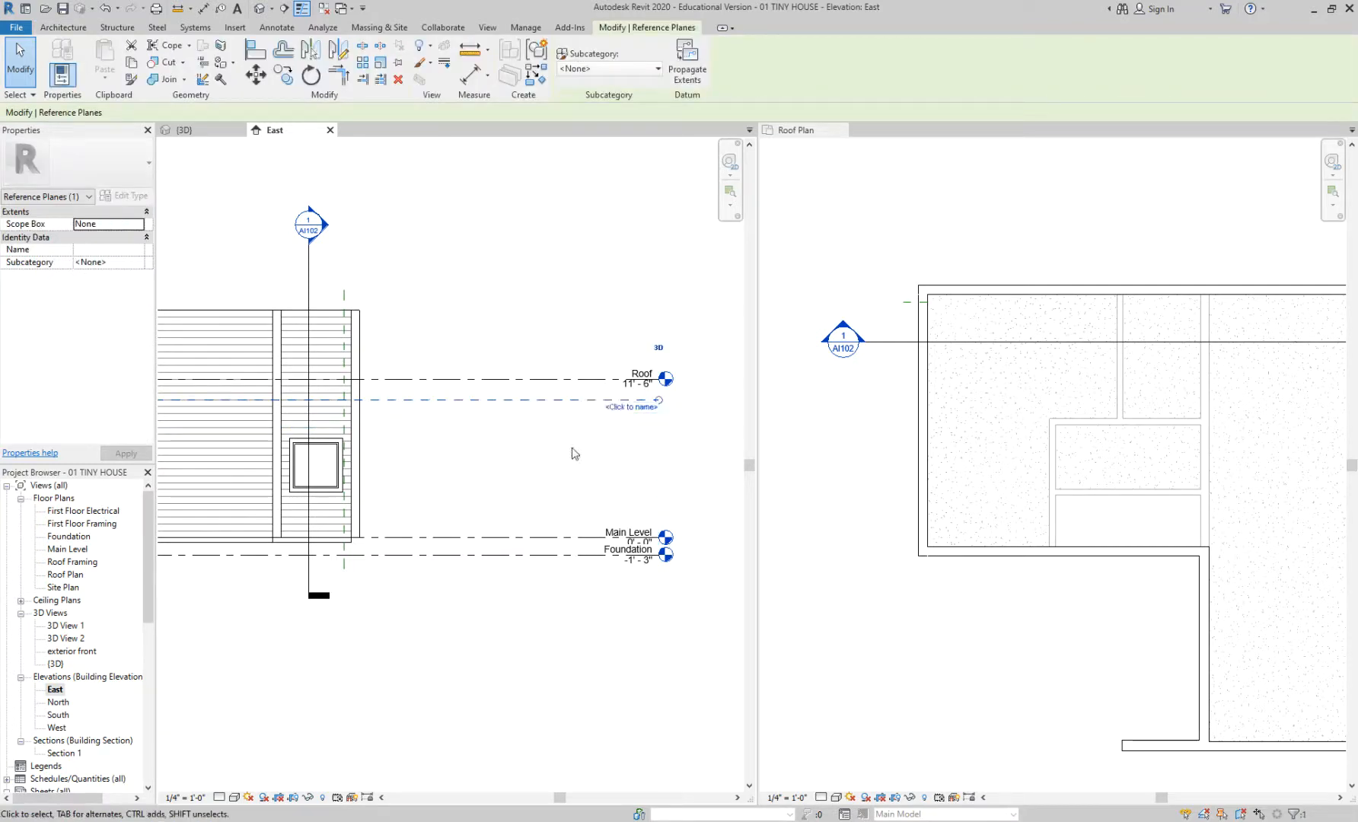
{"action": "key", "text": "Delete"}
{"action": "scroll", "coordinate": [546, 340], "scroll_direction": "down", "scroll_amount": 2}
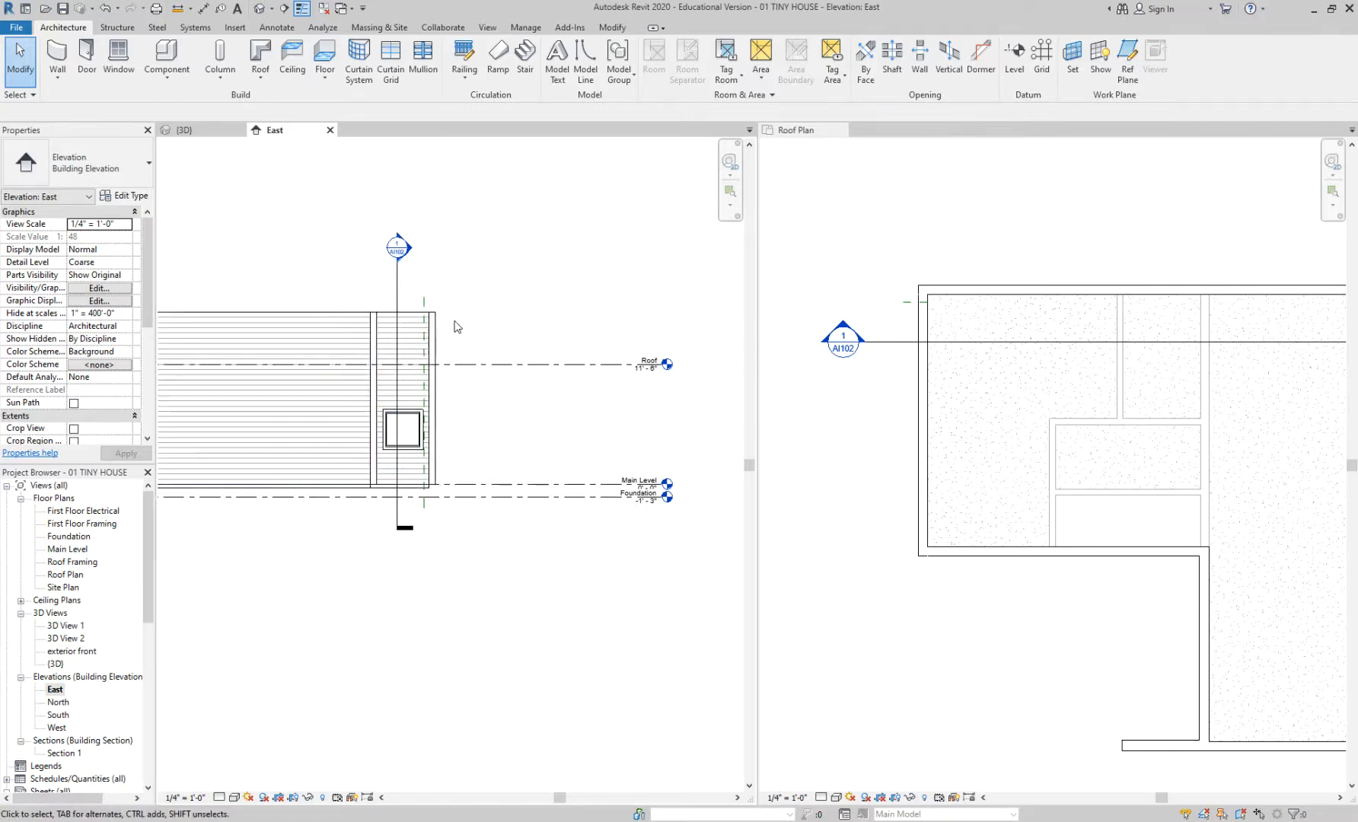
- Select the long siding wall in the East elevation to check its top constraint and height, and clear the selection
{"action": "left_click", "coordinate": [335, 320]}
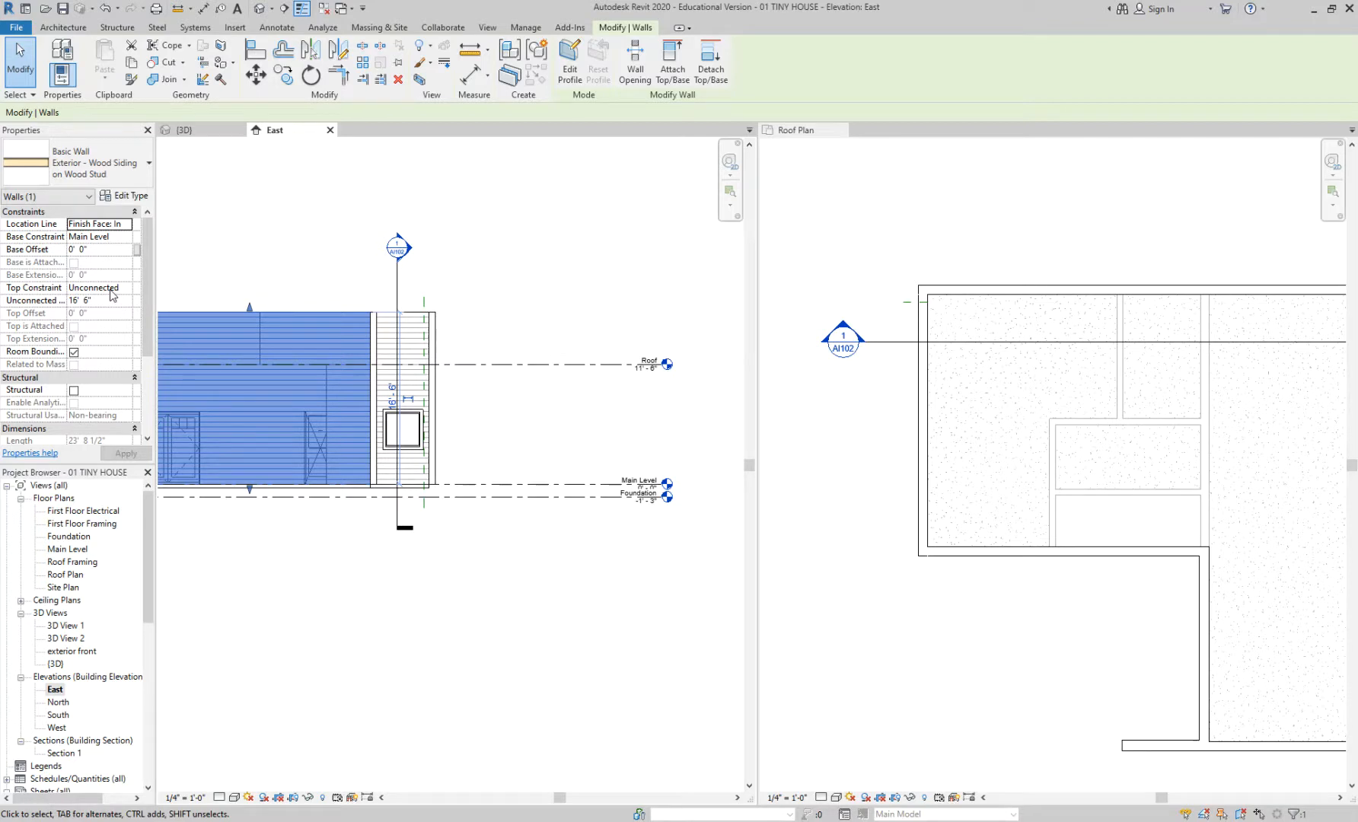
{"action": "left_click", "coordinate": [223, 257]}
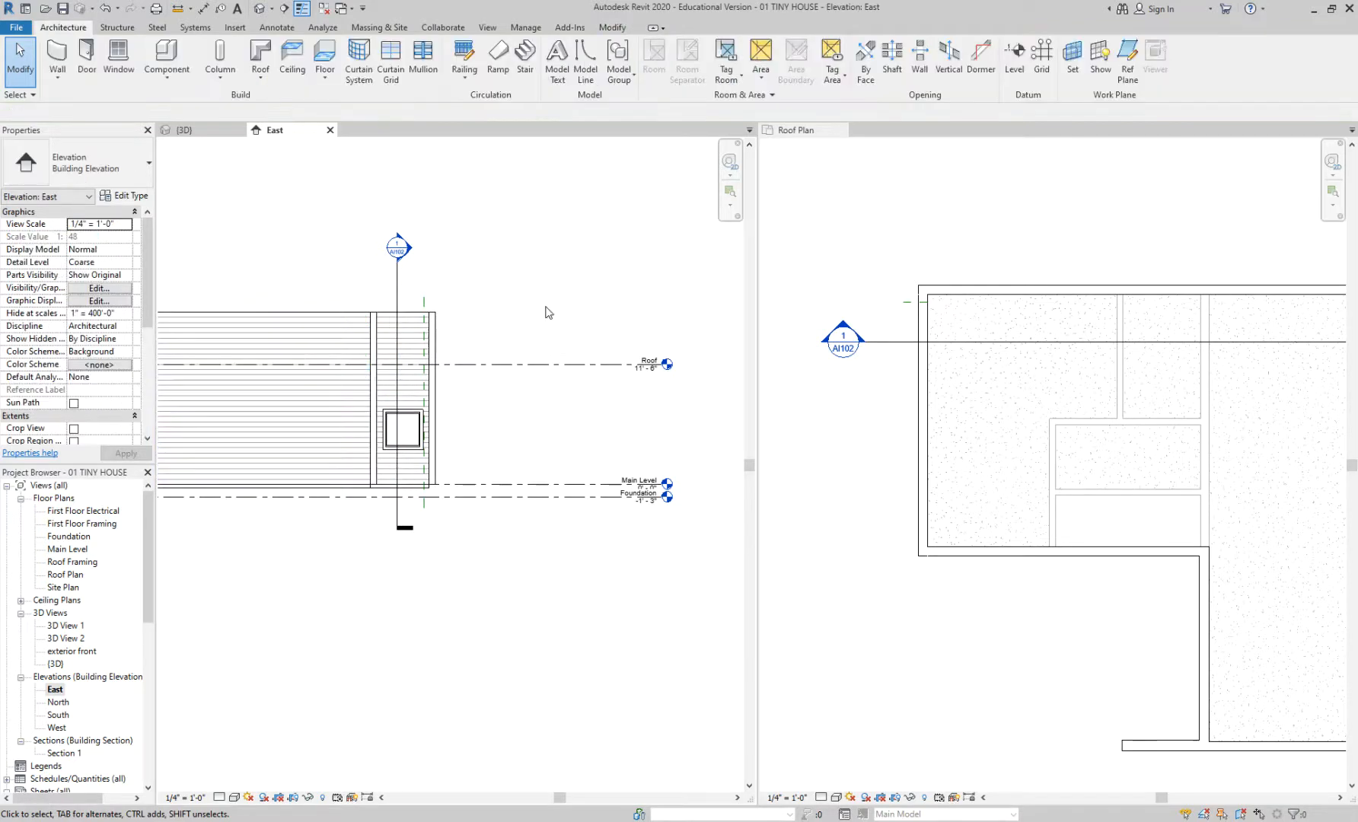
{"action": "scroll", "coordinate": [545, 312], "scroll_direction": "down", "scroll_amount": 2}
{"action": "scroll", "coordinate": [545, 312], "scroll_direction": "up", "scroll_amount": 2}
- Set the top constraint of all exterior walls in the Roof Plan, including the short wing walls, to Up to level: Roof
{"action": "left_click", "coordinate": [948, 213]}
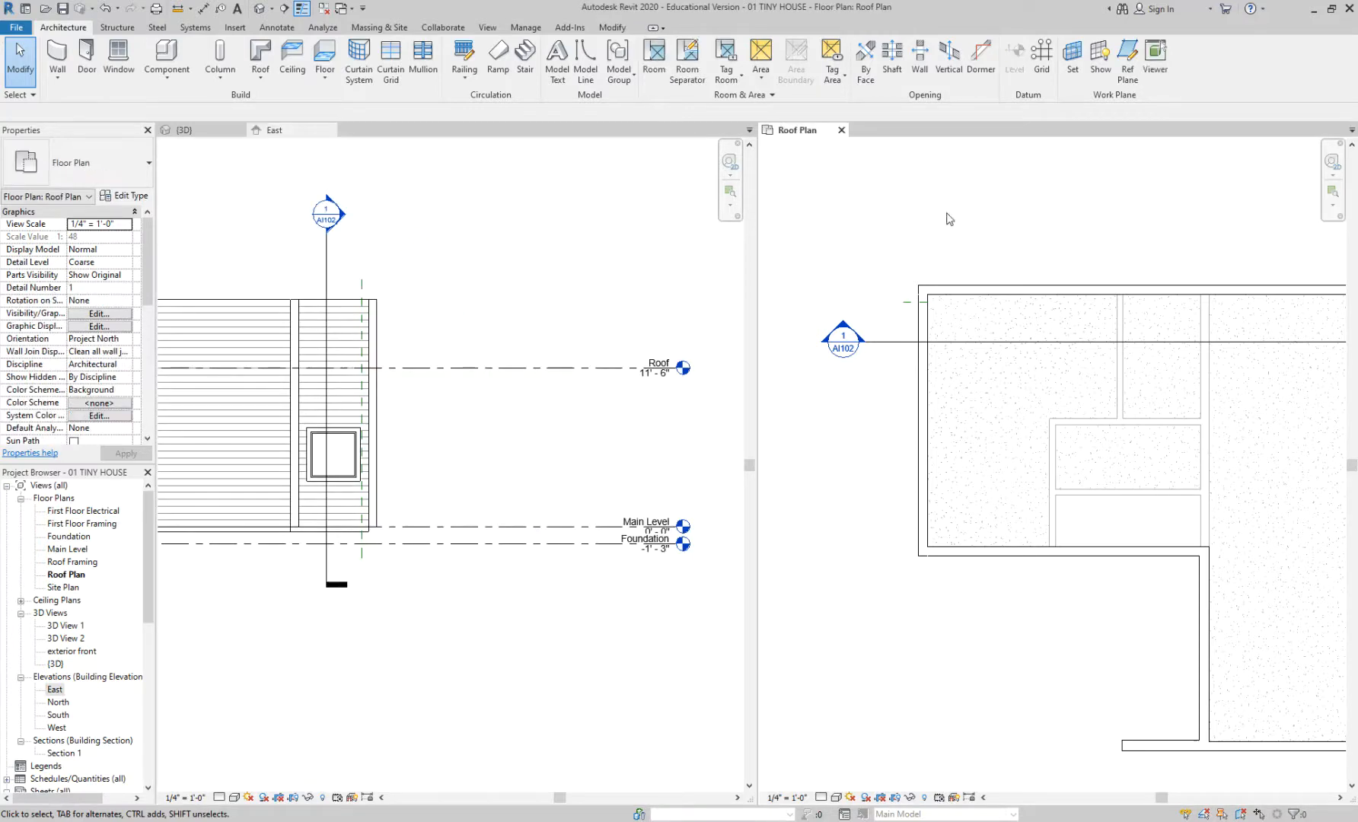
{"action": "scroll", "coordinate": [948, 213], "scroll_direction": "down", "scroll_amount": 1}
{"action": "middle_click_drag", "start_coordinate": [1040, 221], "coordinate": [892, 194]}
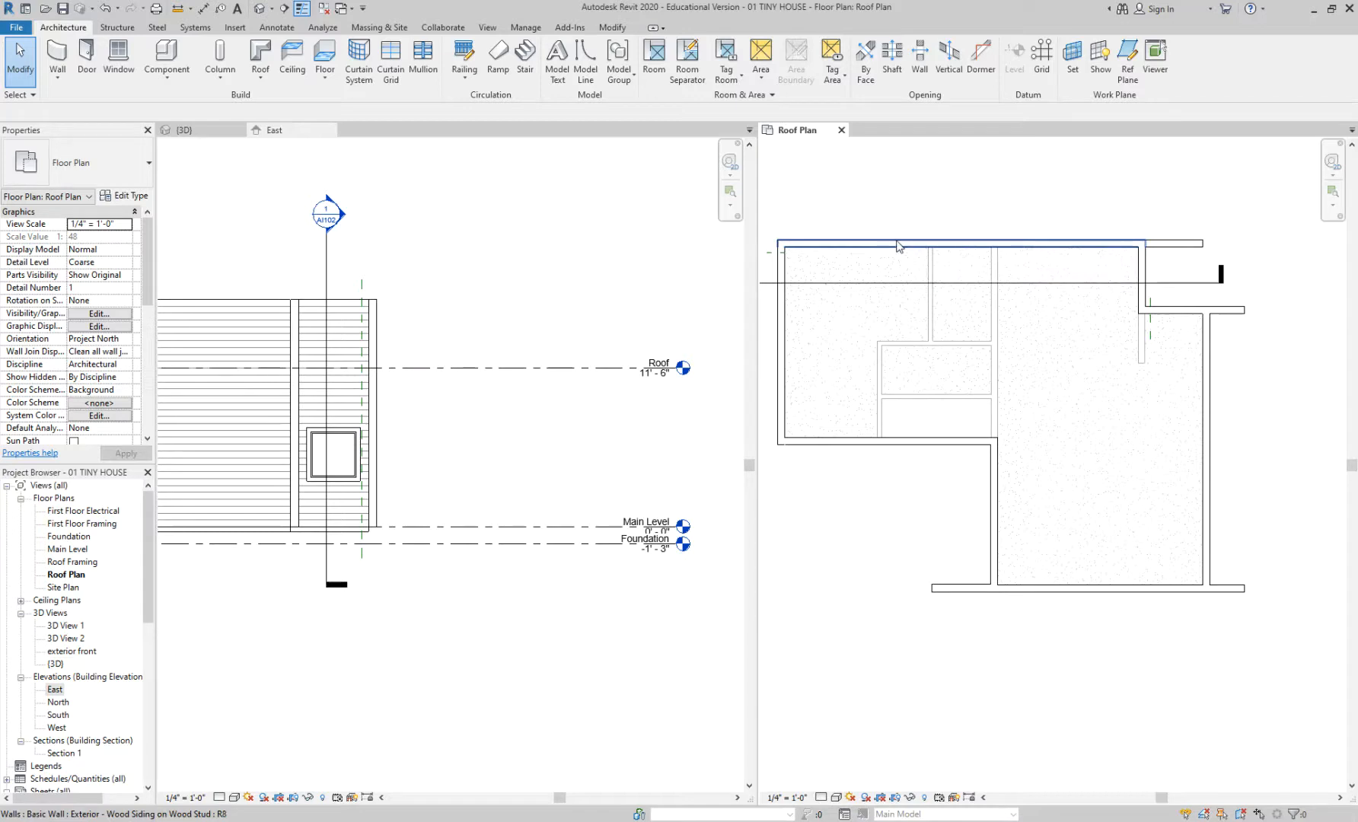
{"action": "key", "text": "Tab"}
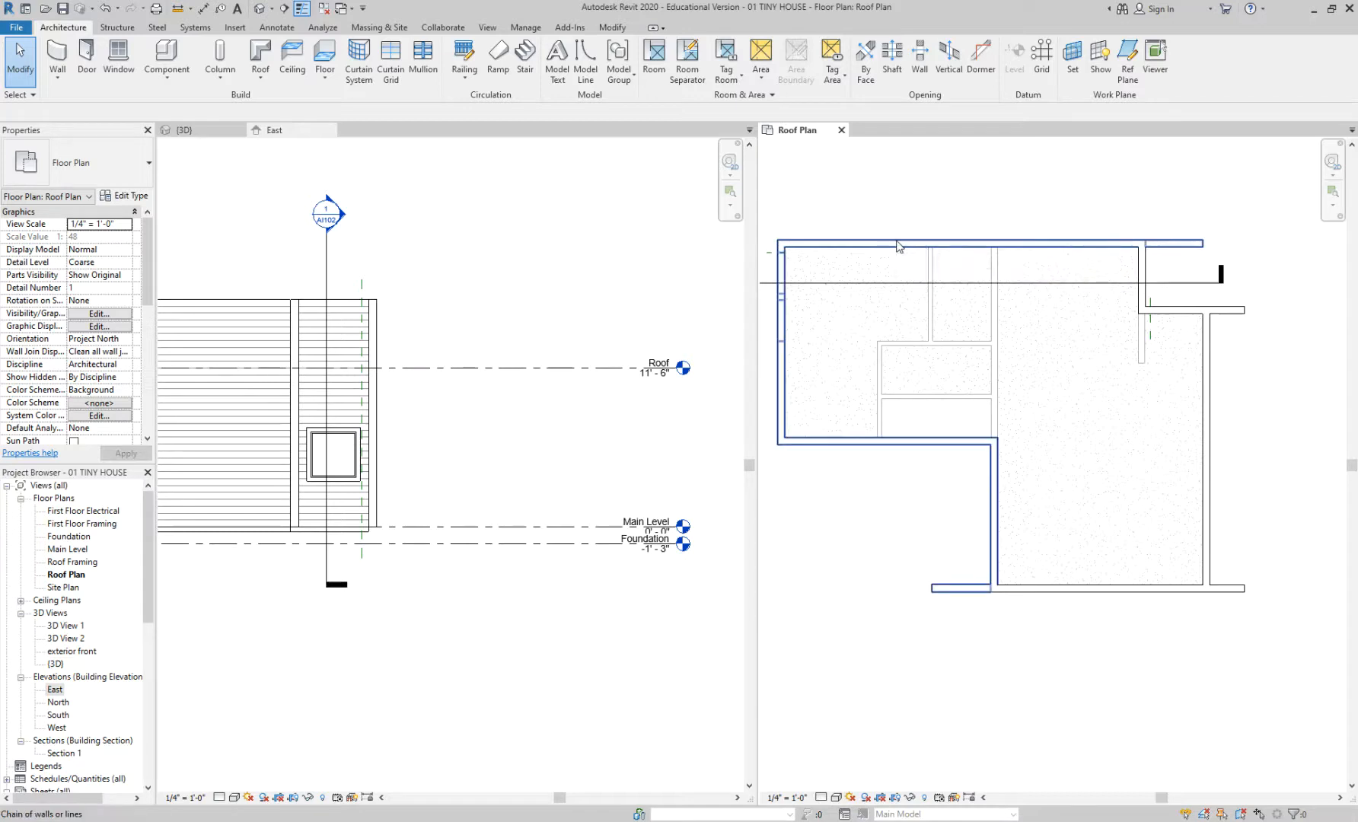
{"action": "left_click", "coordinate": [898, 245]}
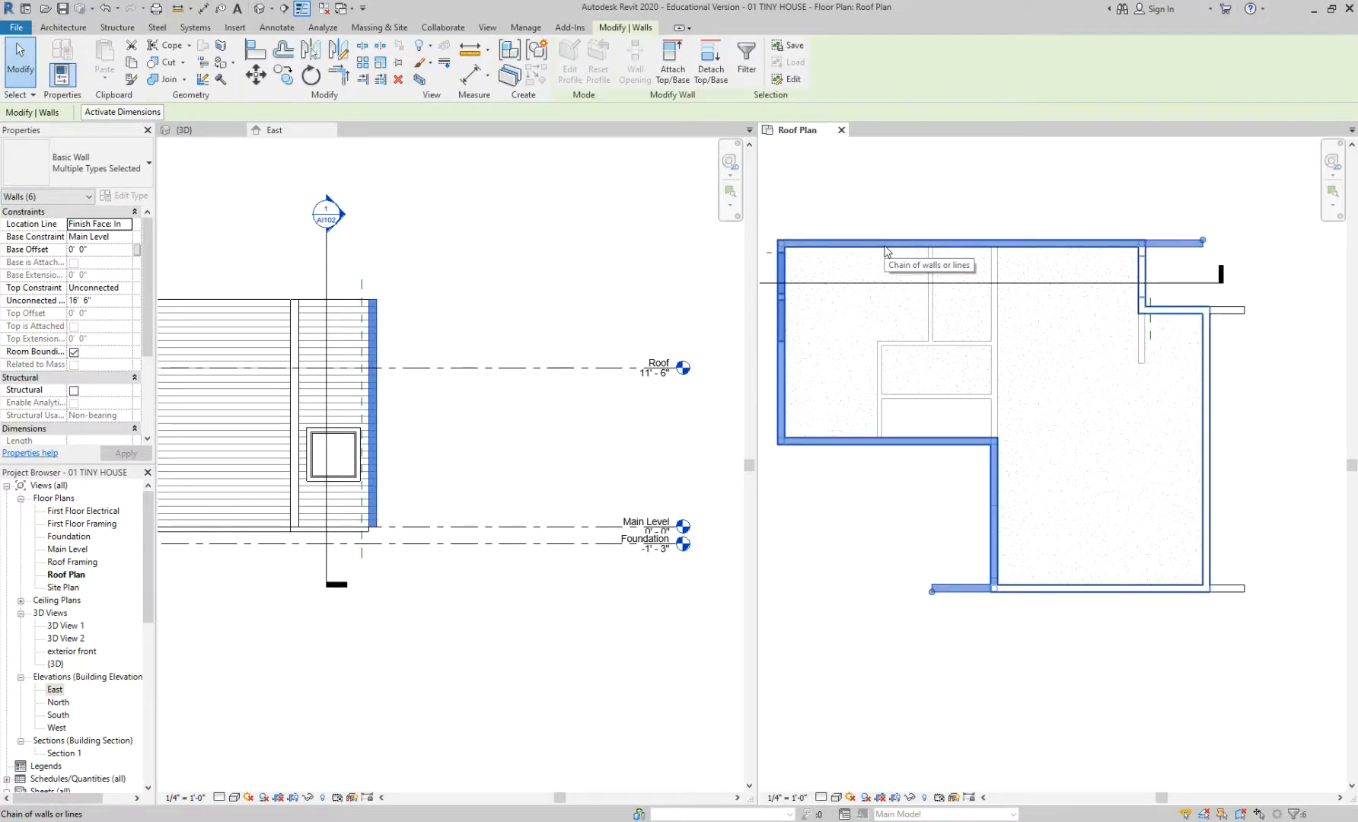
{"action": "left_click", "coordinate": [1040, 594], "text": "ctrl"}
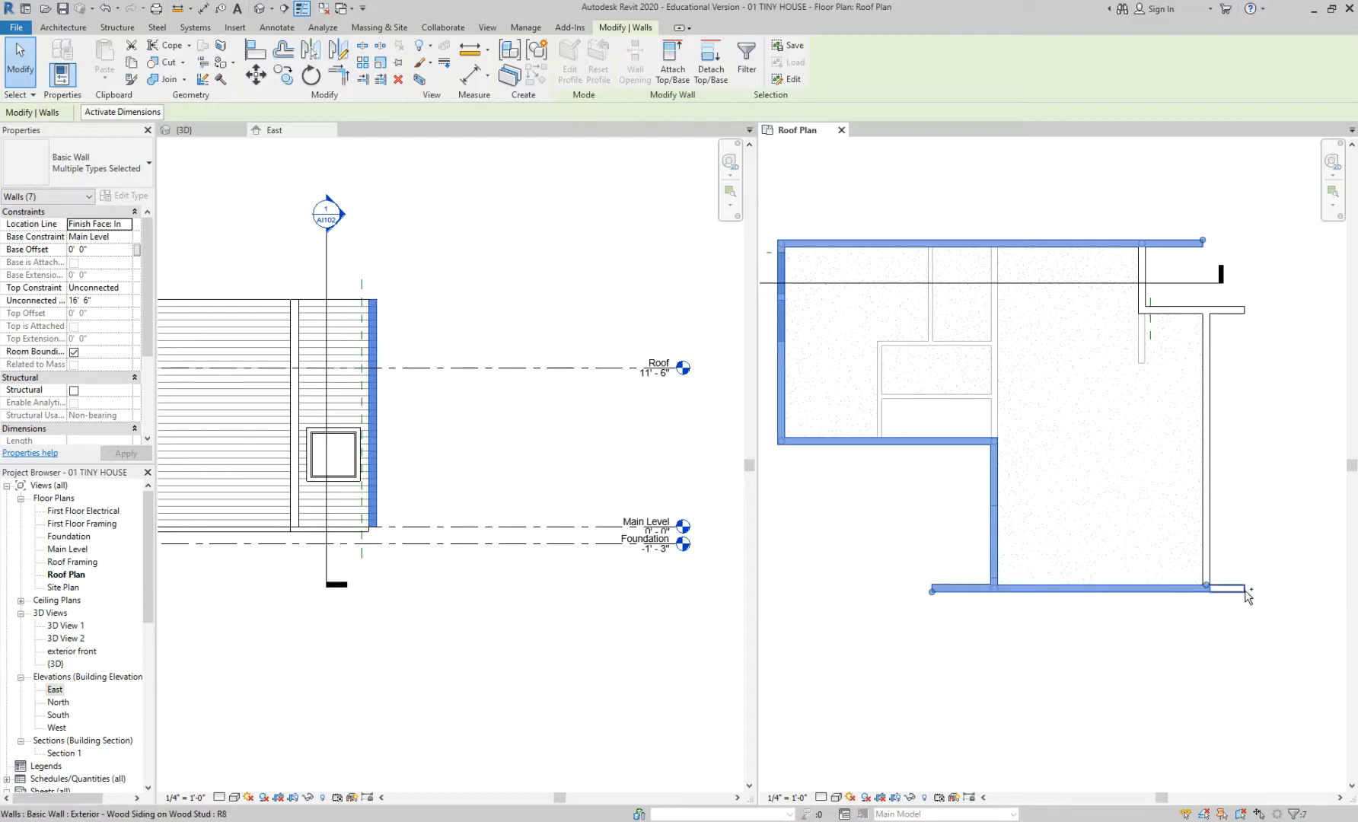
{"action": "left_click", "coordinate": [1208, 335], "text": "ctrl"}
{"action": "left_click", "coordinate": [1226, 309], "text": "ctrl"}
{"action": "left_click", "coordinate": [1178, 311], "text": "ctrl"}
{"action": "left_click", "coordinate": [1158, 311], "text": "ctrl"}
{"action": "left_click", "coordinate": [1143, 274], "text": "ctrl"}
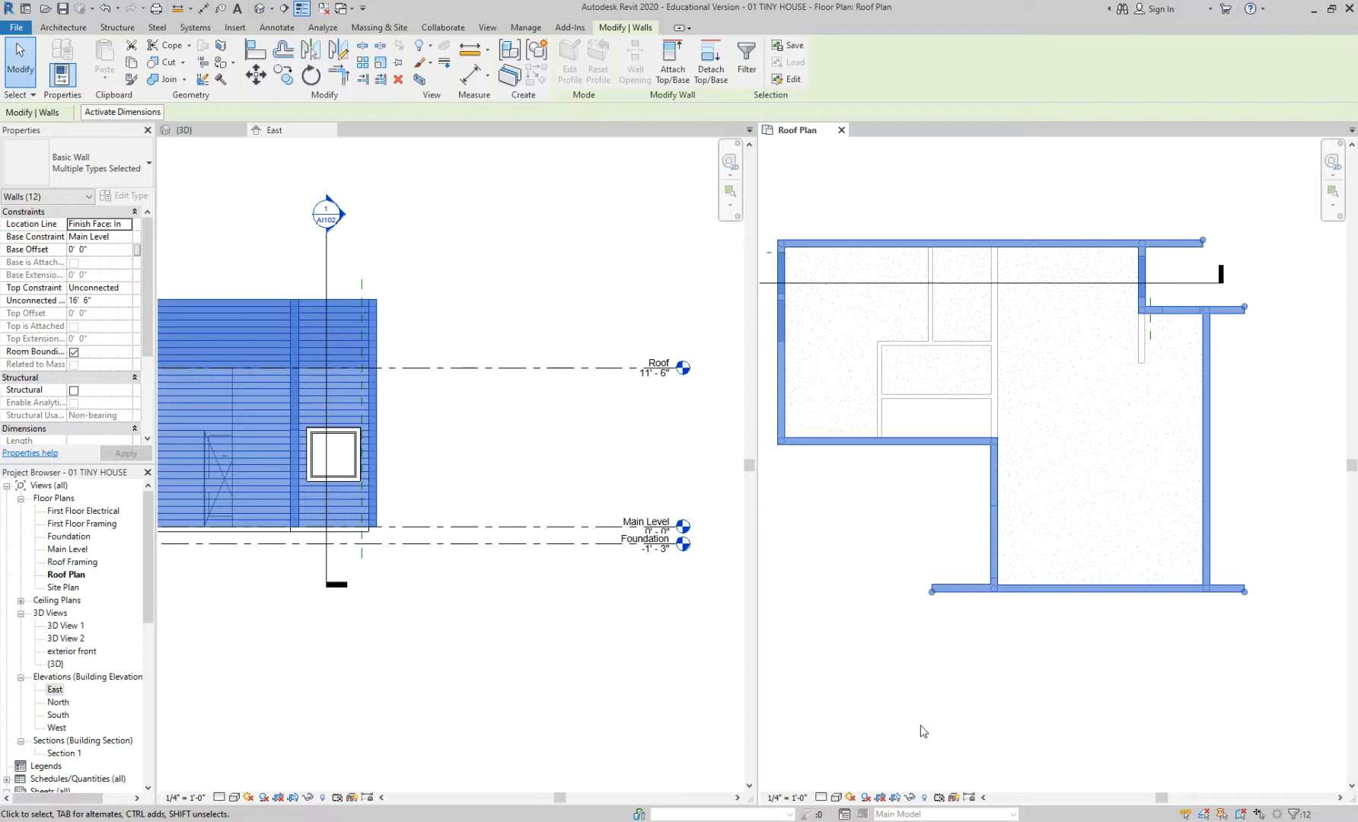
{"action": "left_click", "coordinate": [98, 289]}
{"action": "left_click", "coordinate": [126, 288]}
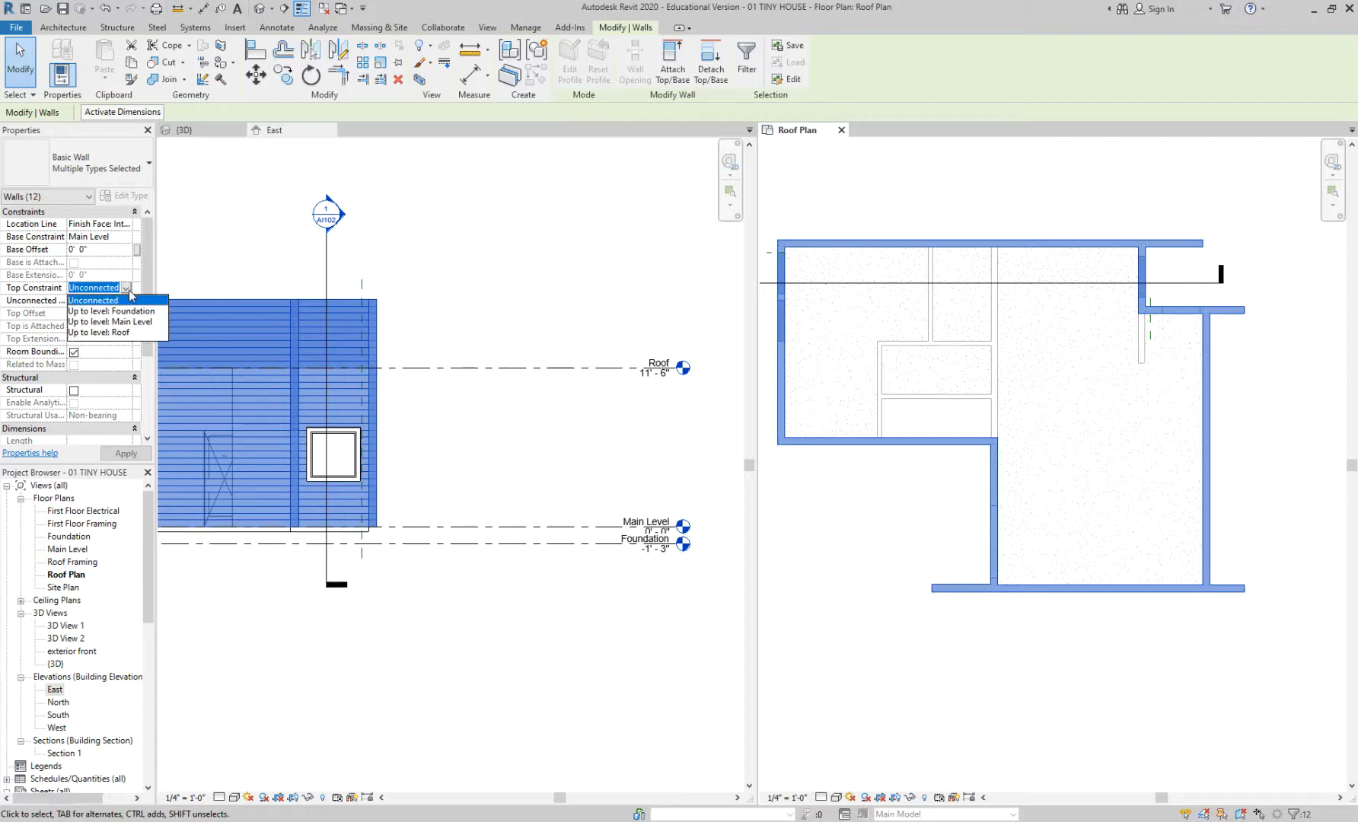
{"action": "left_click", "coordinate": [121, 333]}
{"action": "left_click", "coordinate": [824, 640]}
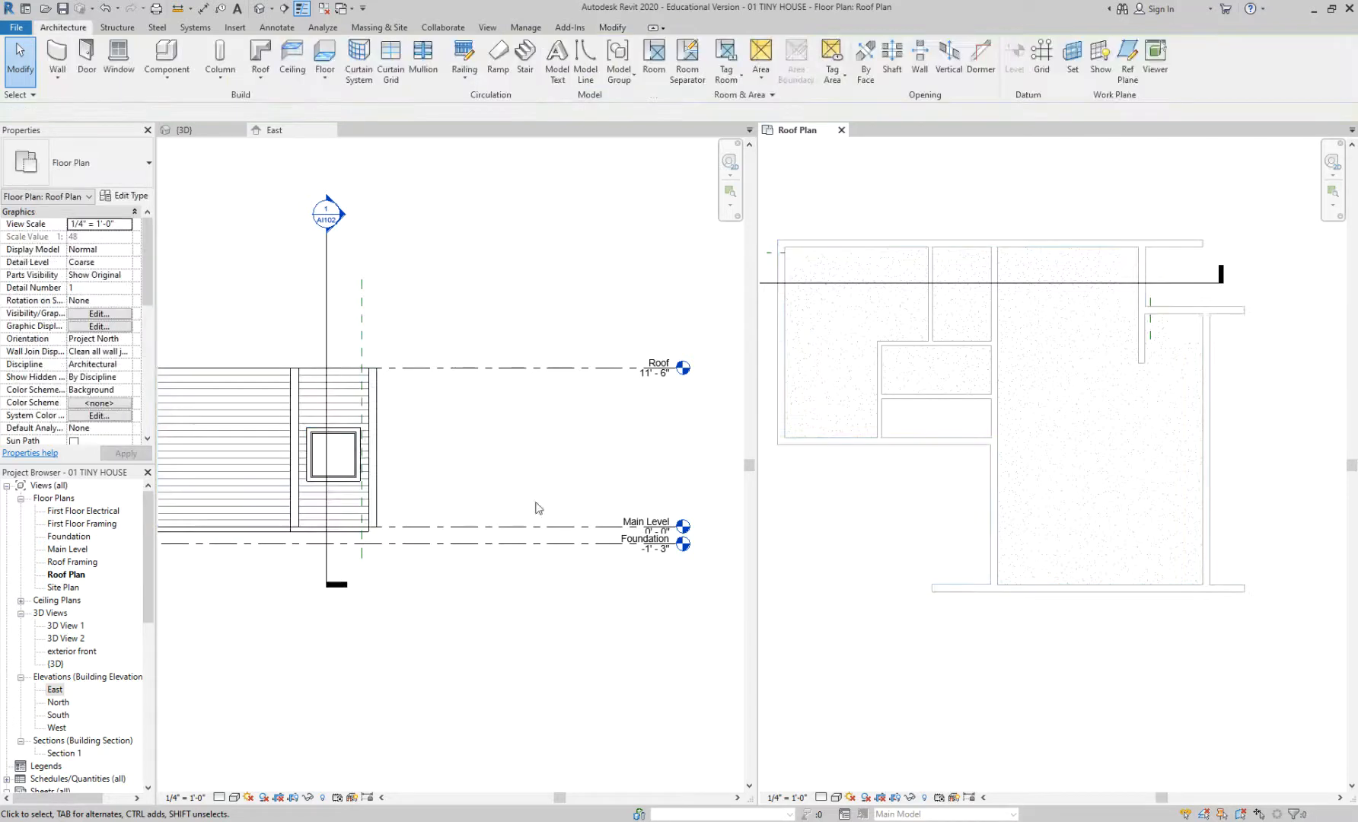
- Set the Roof level's elevation to 13' 0" in the East elevation, and undo that change
{"action": "scroll", "coordinate": [425, 414], "scroll_direction": "down", "scroll_amount": 2}
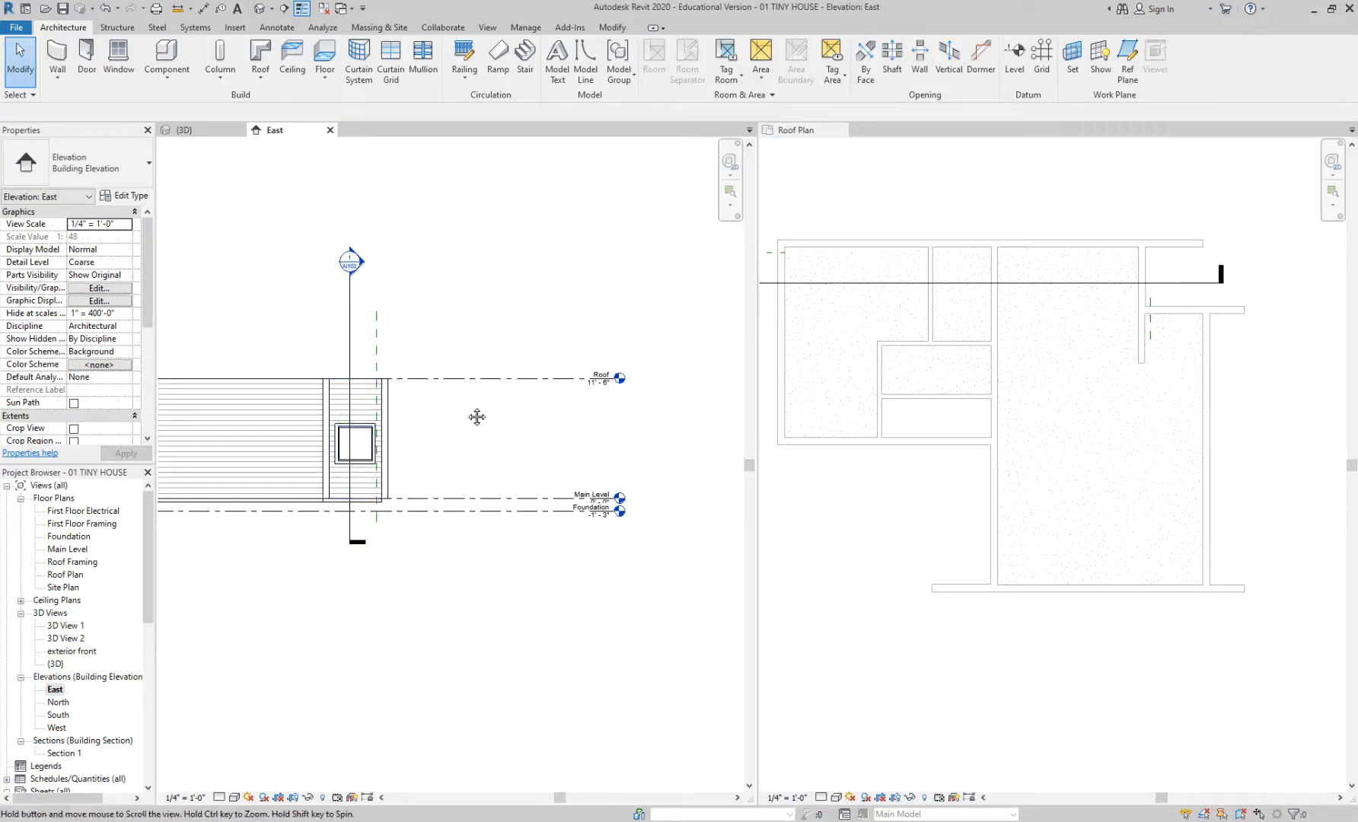
{"action": "scroll", "coordinate": [457, 407], "scroll_direction": "up", "scroll_amount": 2}
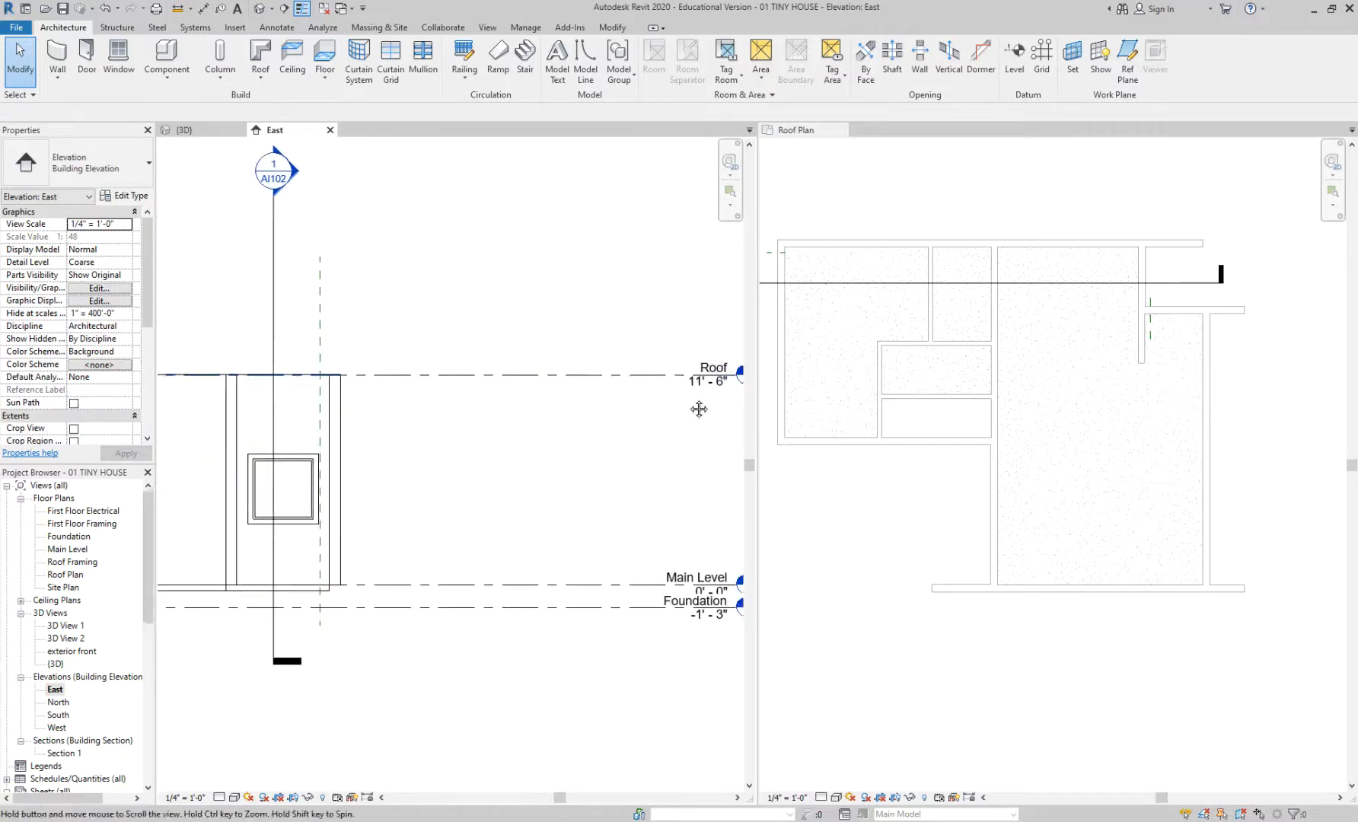
{"action": "middle_click_drag", "start_coordinate": [704, 403], "coordinate": [654, 401]}
{"action": "double_click", "coordinate": [648, 381]}
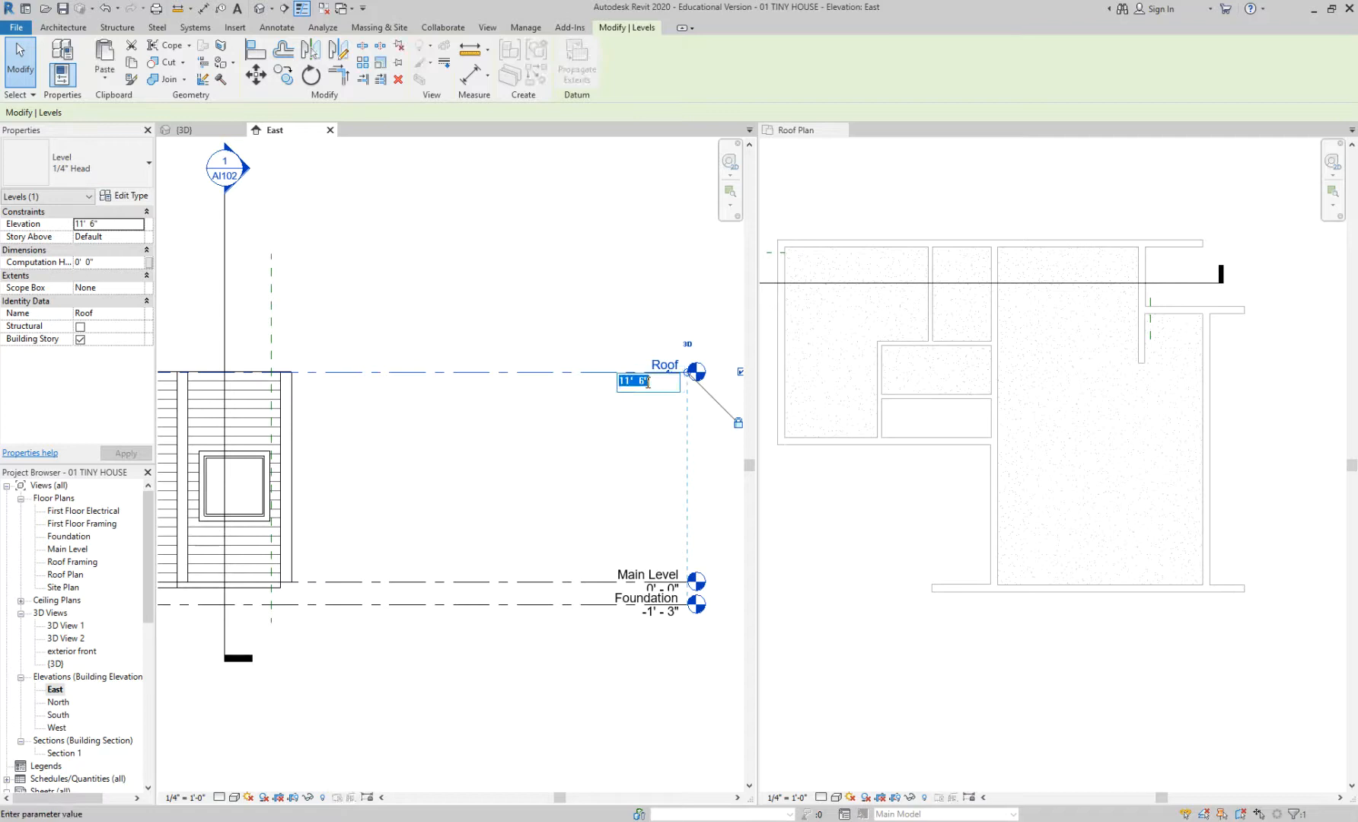
{"action": "type", "text": "13"}
{"action": "key", "text": "Return"}
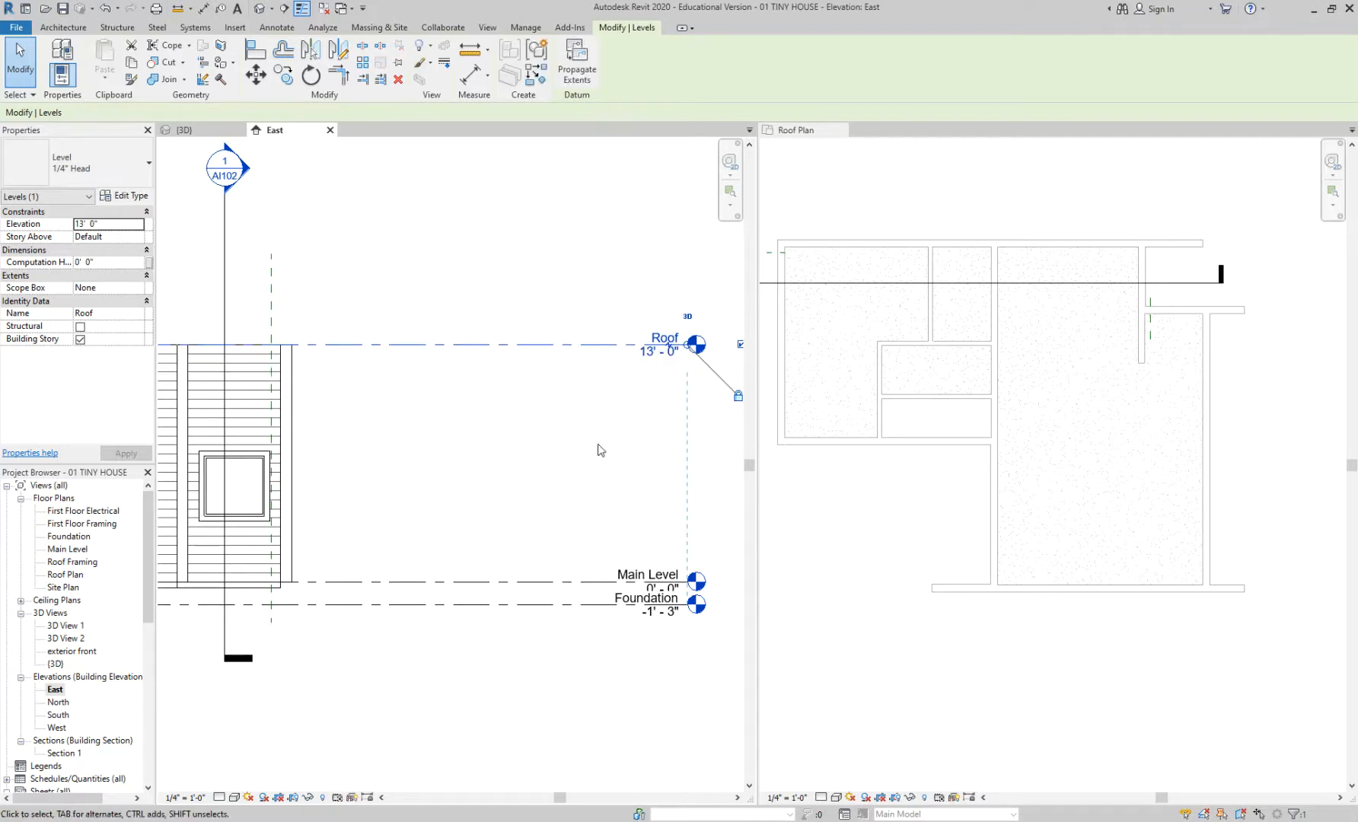
{"action": "scroll", "coordinate": [588, 457], "scroll_direction": "down", "scroll_amount": 2}
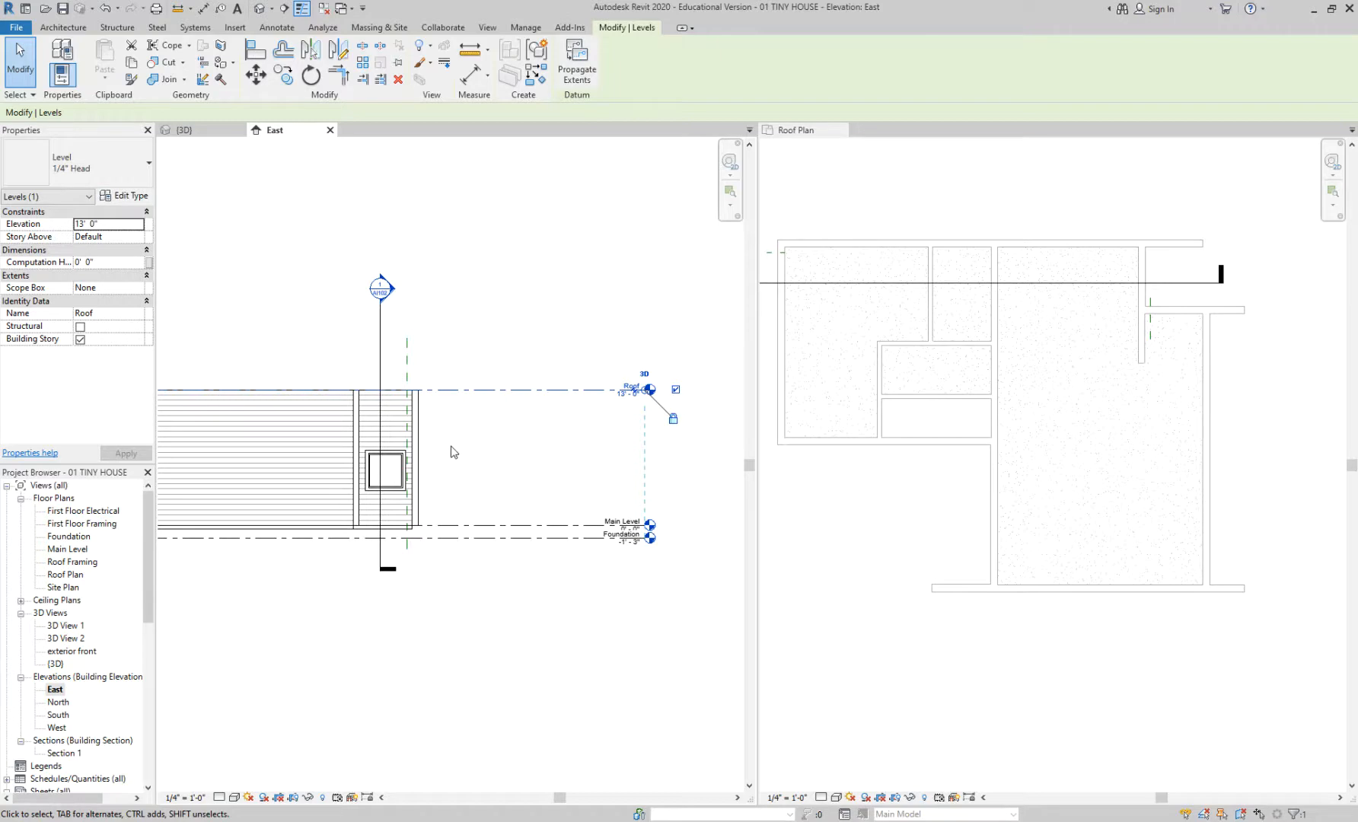
{"action": "key", "text": "ctrl+z"}
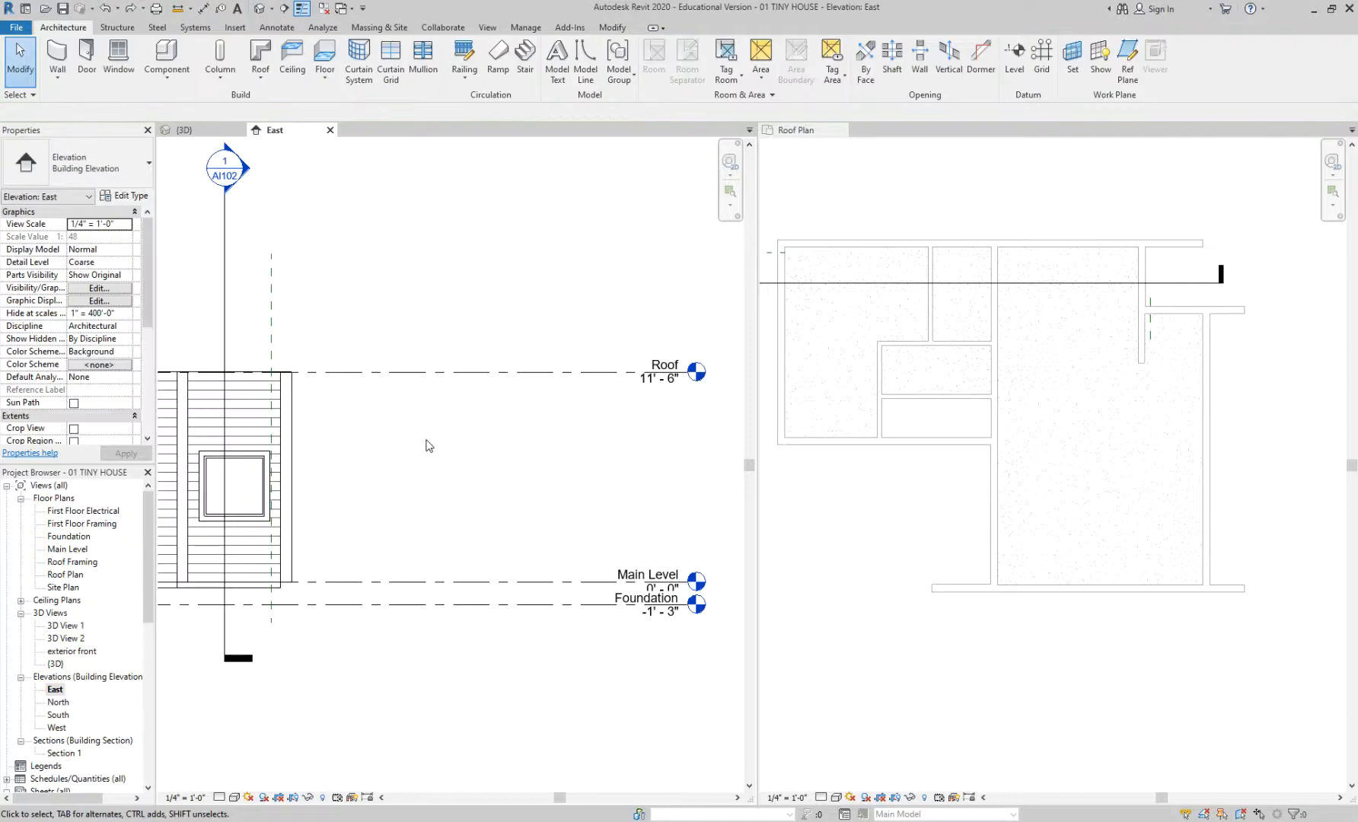
- Select the narrow end wall in the East elevation to check its top constraint, and clear the selection
{"action": "left_click", "coordinate": [283, 405]}
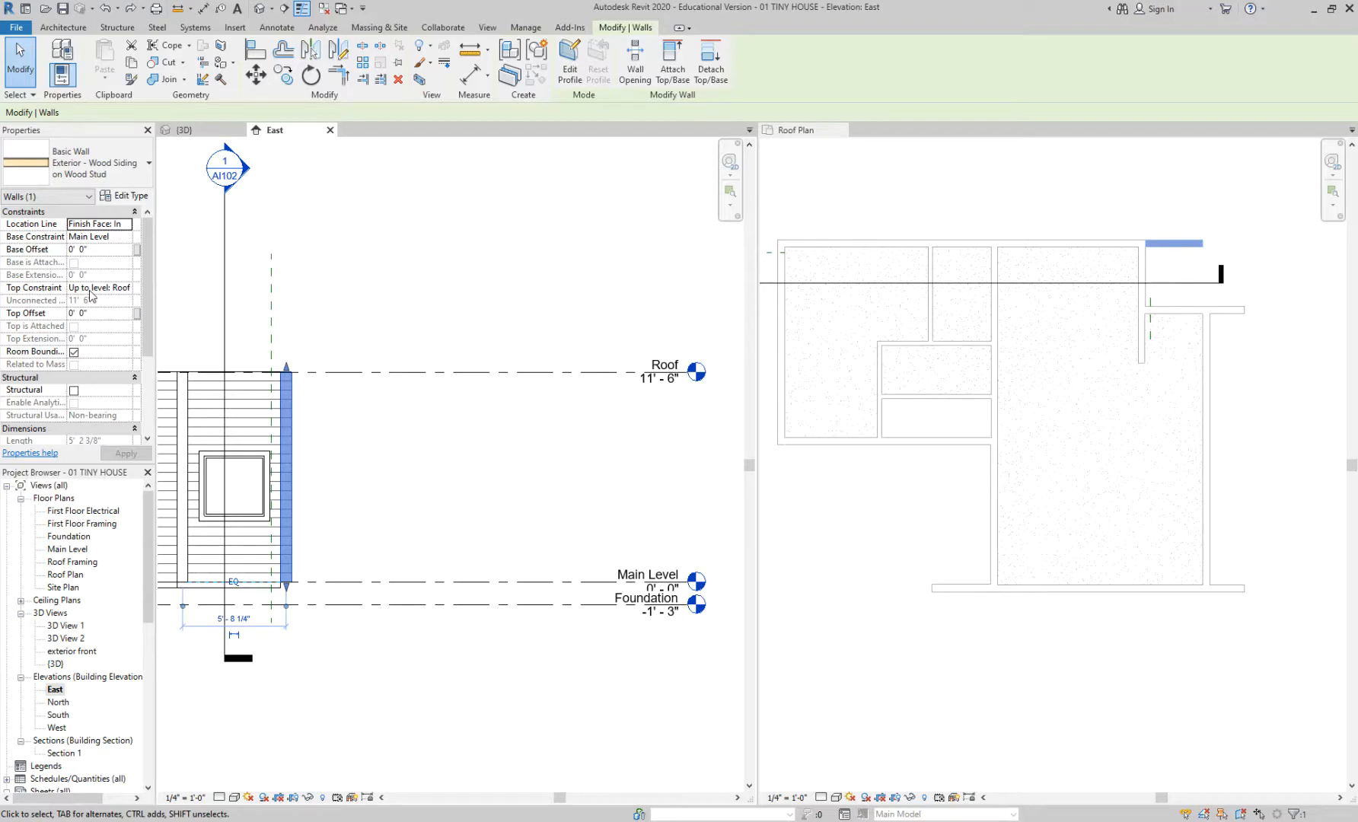
{"action": "left_click", "coordinate": [107, 180]}
{"action": "left_click", "coordinate": [108, 180]}
{"action": "left_click", "coordinate": [580, 425]}
{"action": "left_click", "coordinate": [886, 447]}
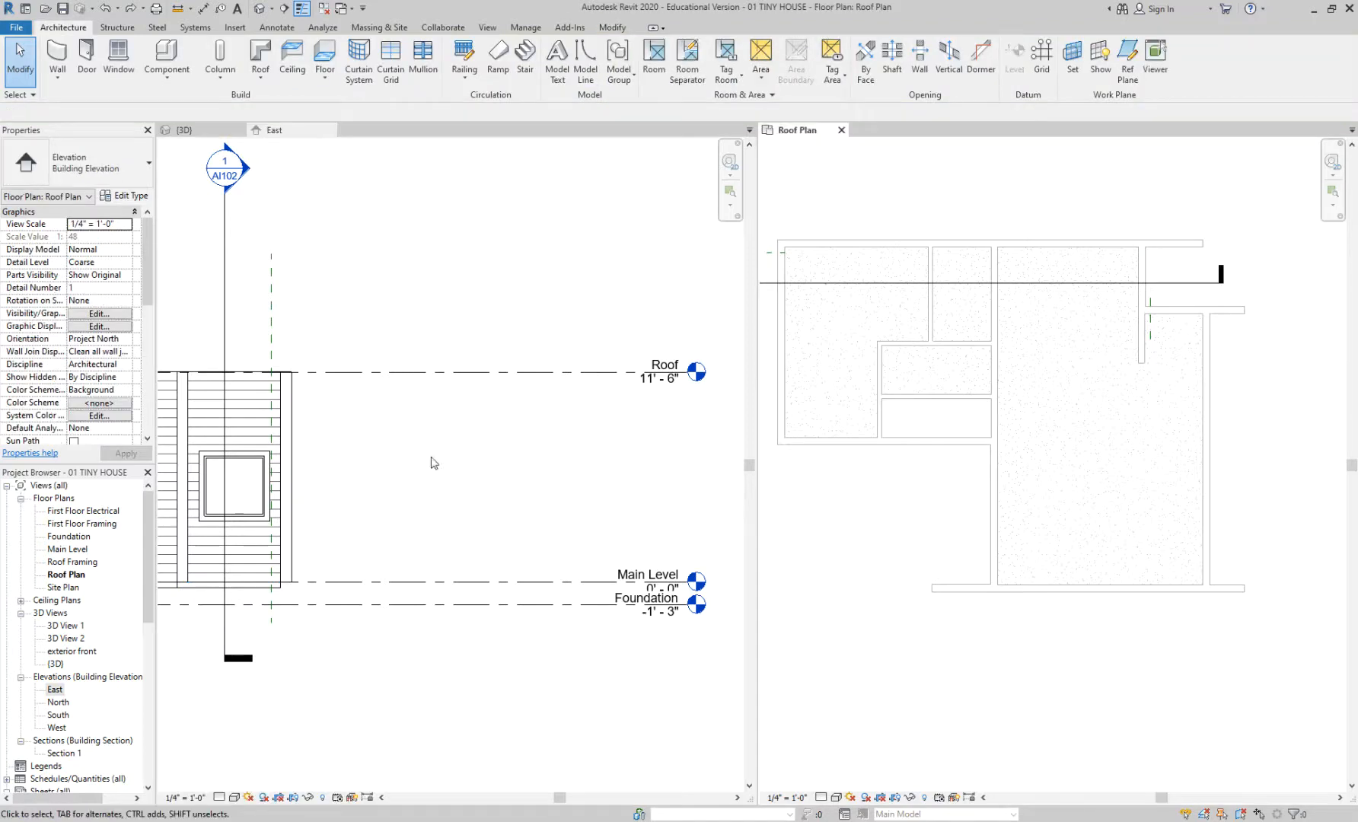
{"action": "left_click", "coordinate": [293, 414]}
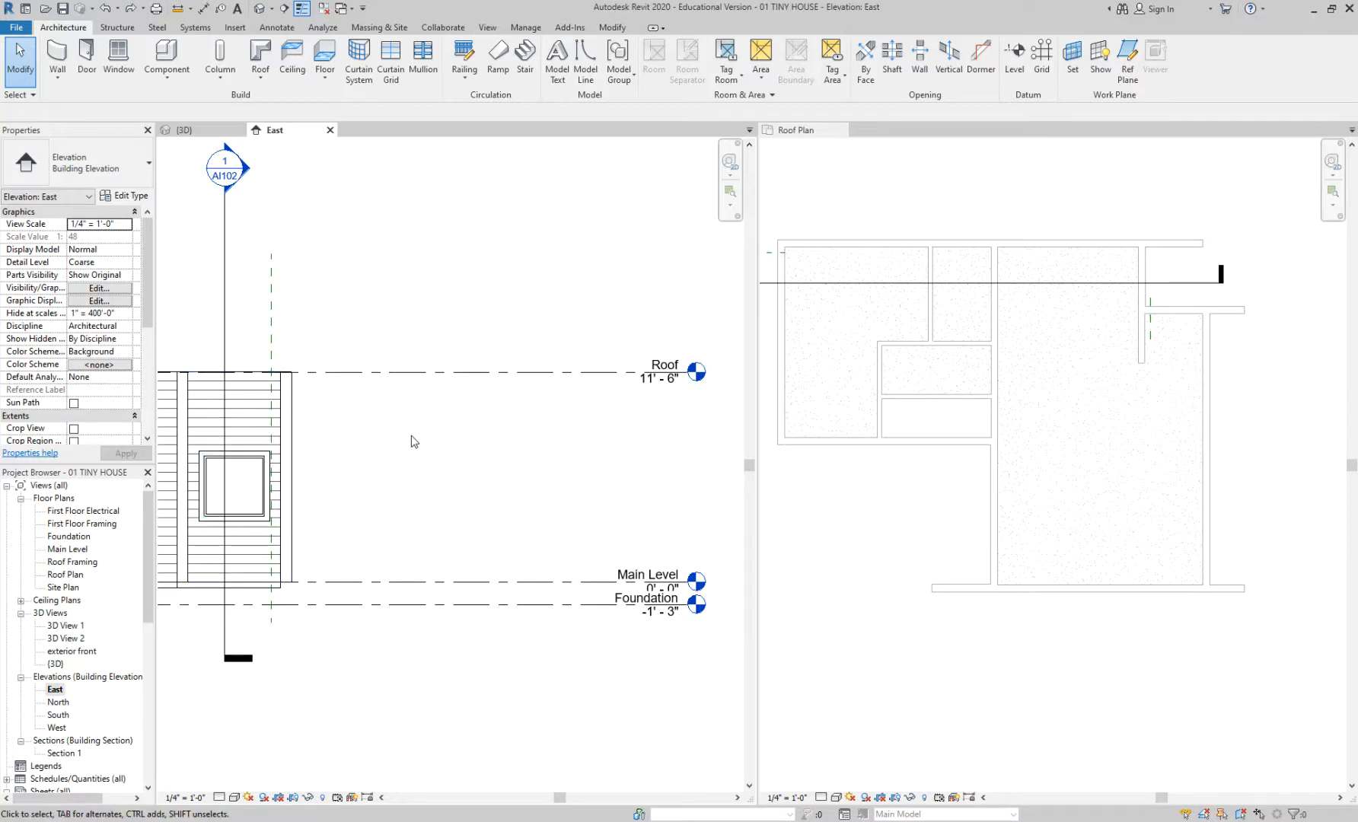
{"action": "scroll", "coordinate": [420, 455], "scroll_direction": "down", "scroll_amount": 1}
{"action": "middle_click_drag", "start_coordinate": [405, 451], "coordinate": [465, 405]}
{"action": "scroll", "coordinate": [466, 404], "scroll_direction": "up", "scroll_amount": 1}
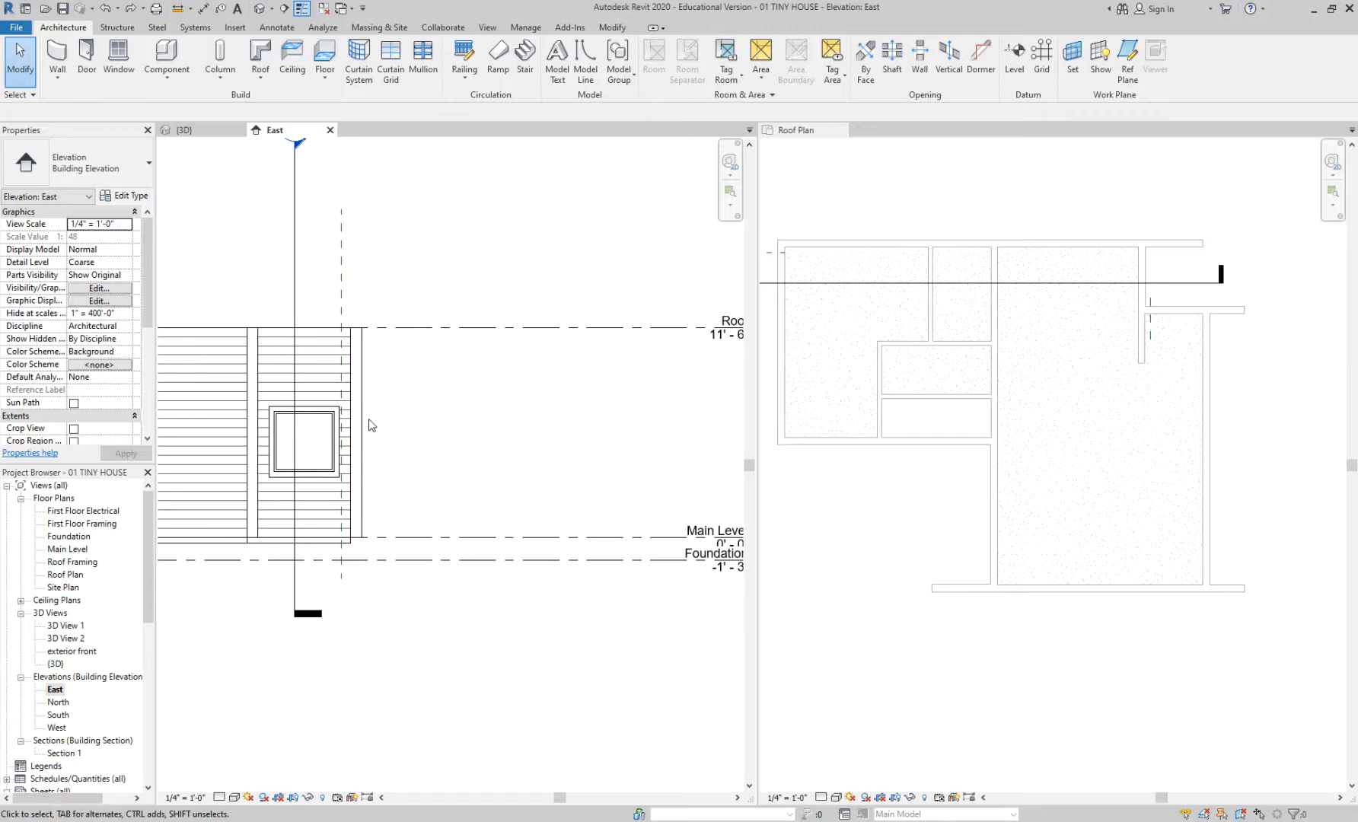
- Open the Main Level plan beside the Roof Plan to compare how both plans show the walls
{"action": "left_click", "coordinate": [82, 549]}
{"action": "double_click", "coordinate": [82, 550]}
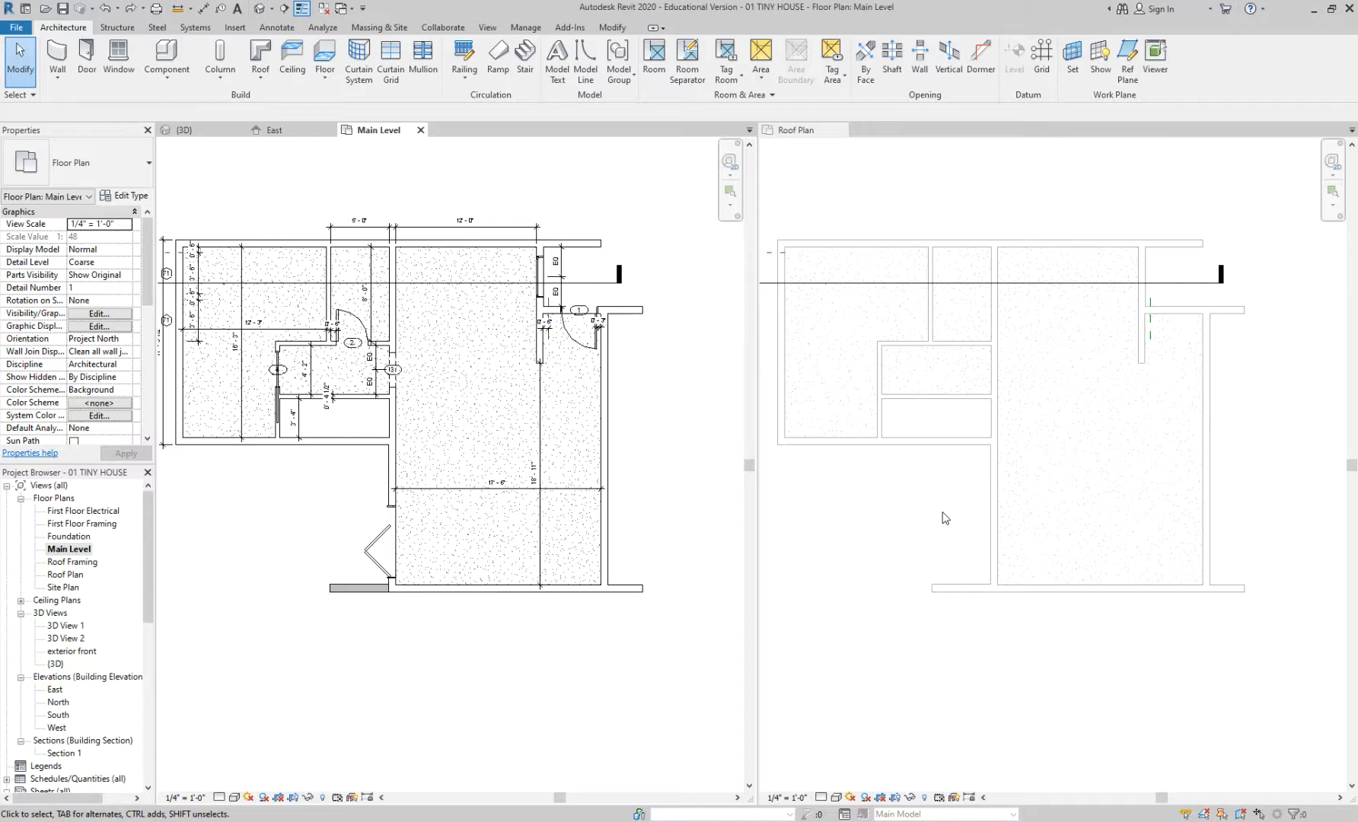
{"action": "double_click", "coordinate": [66, 574]}
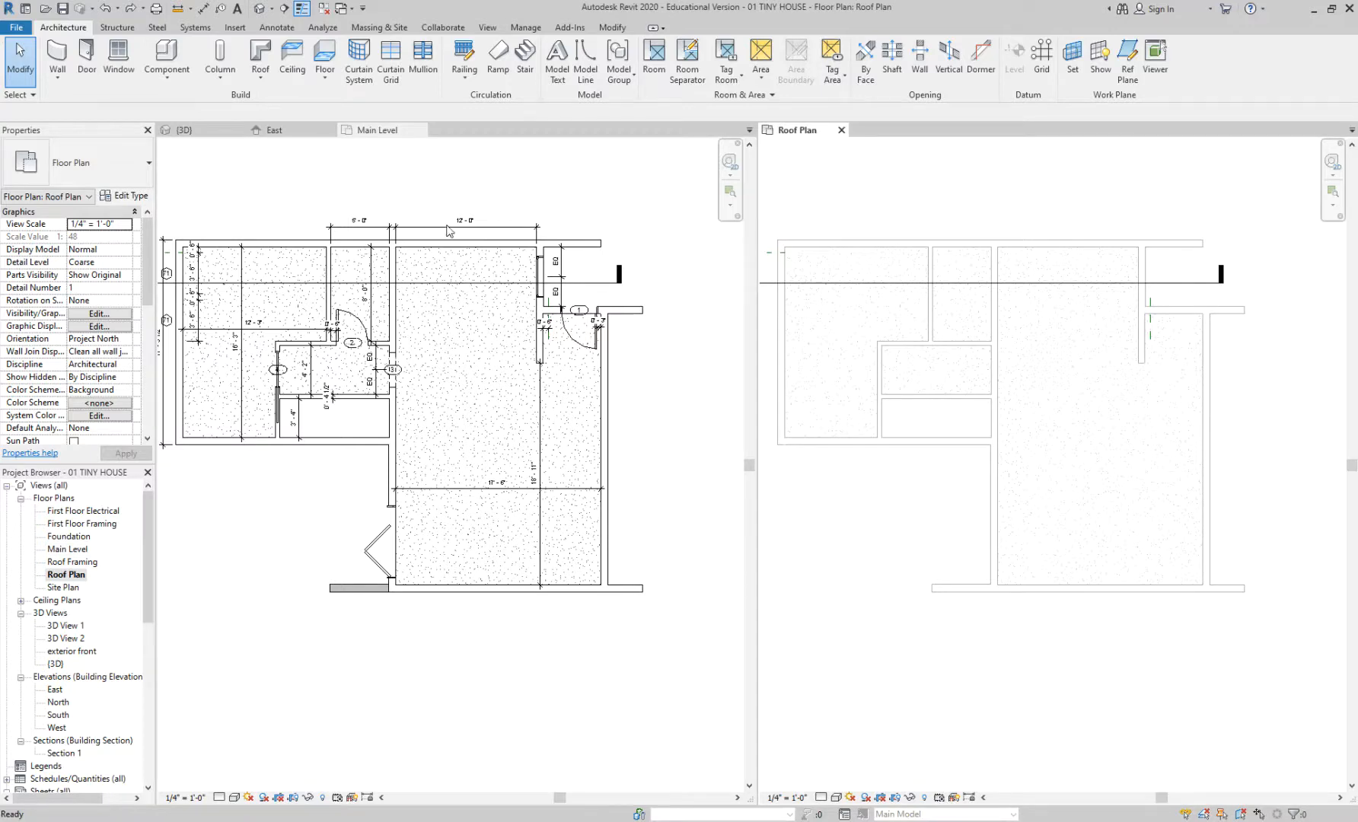
- Close the Roof Plan and the 01 TINY HOUSE project without saving, and reopen the project from the recent files
{"action": "left_click", "coordinate": [841, 131]}
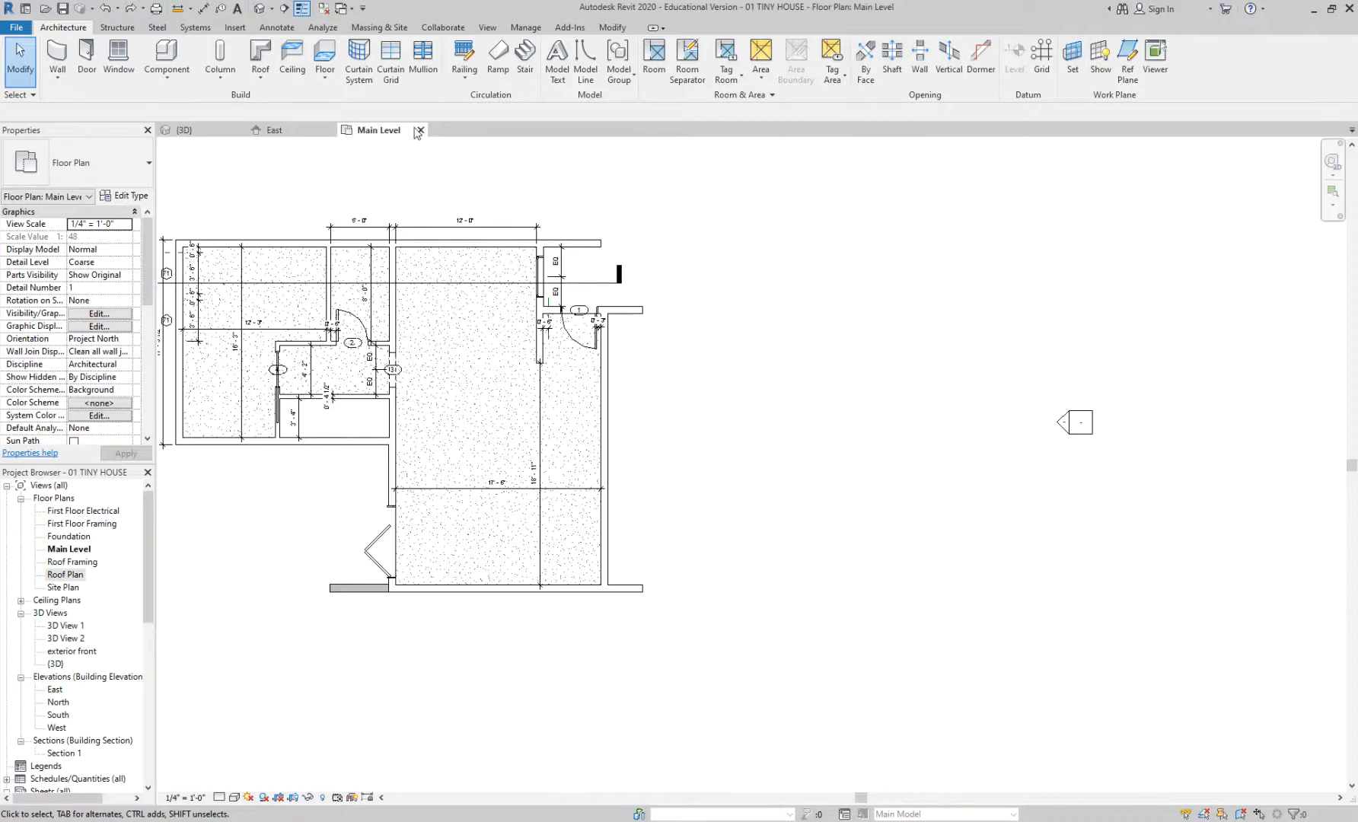
{"action": "left_click", "coordinate": [9, 28]}
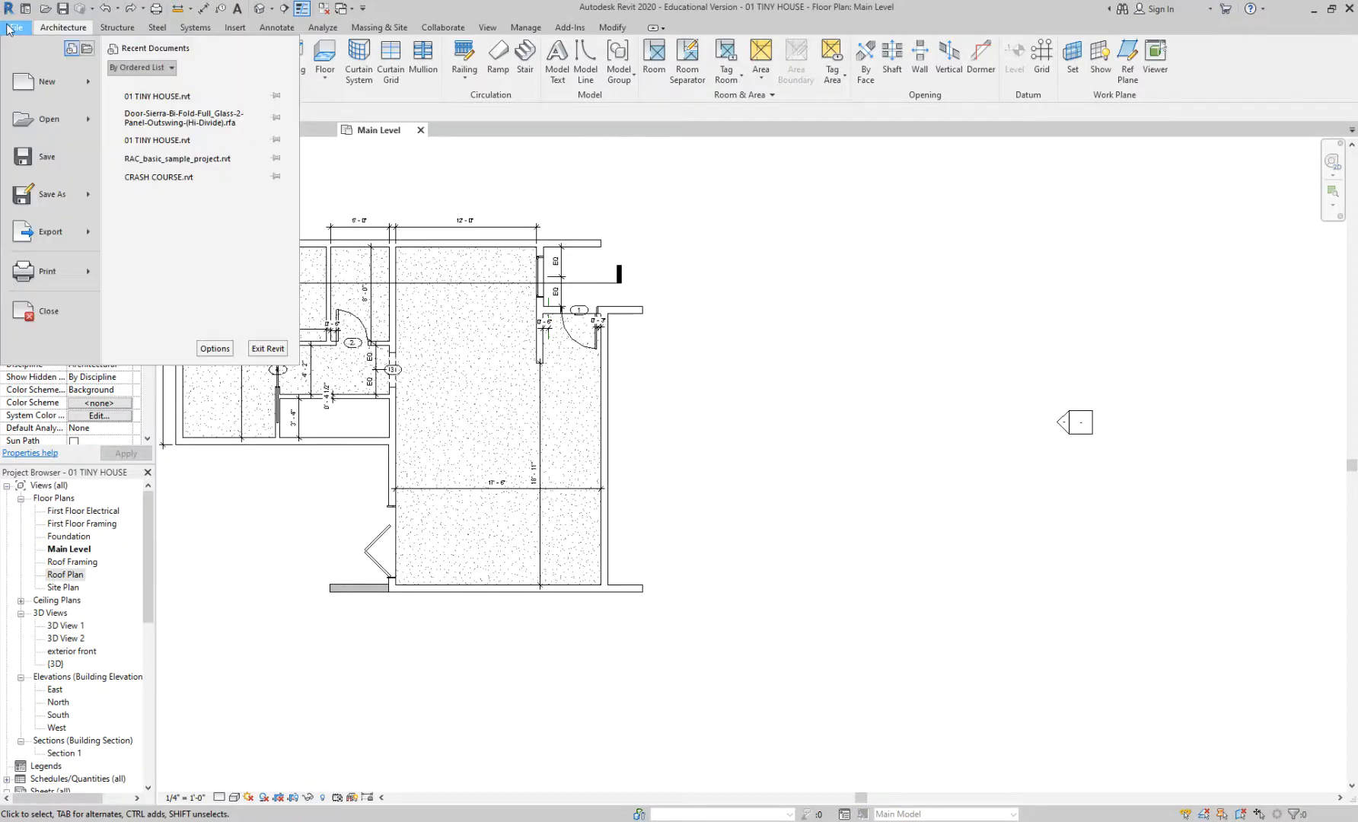
{"action": "left_click", "coordinate": [68, 316]}
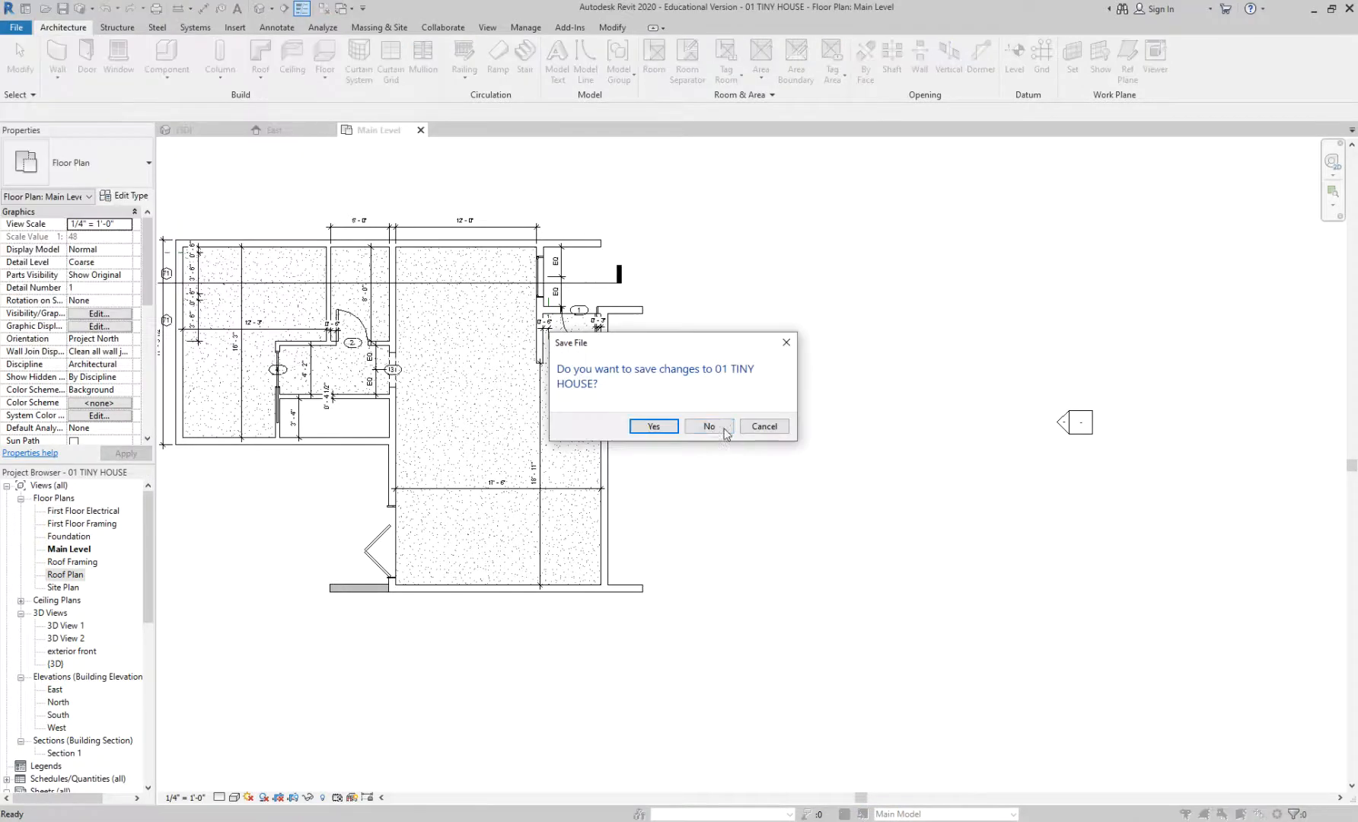
{"action": "left_click", "coordinate": [710, 427]}
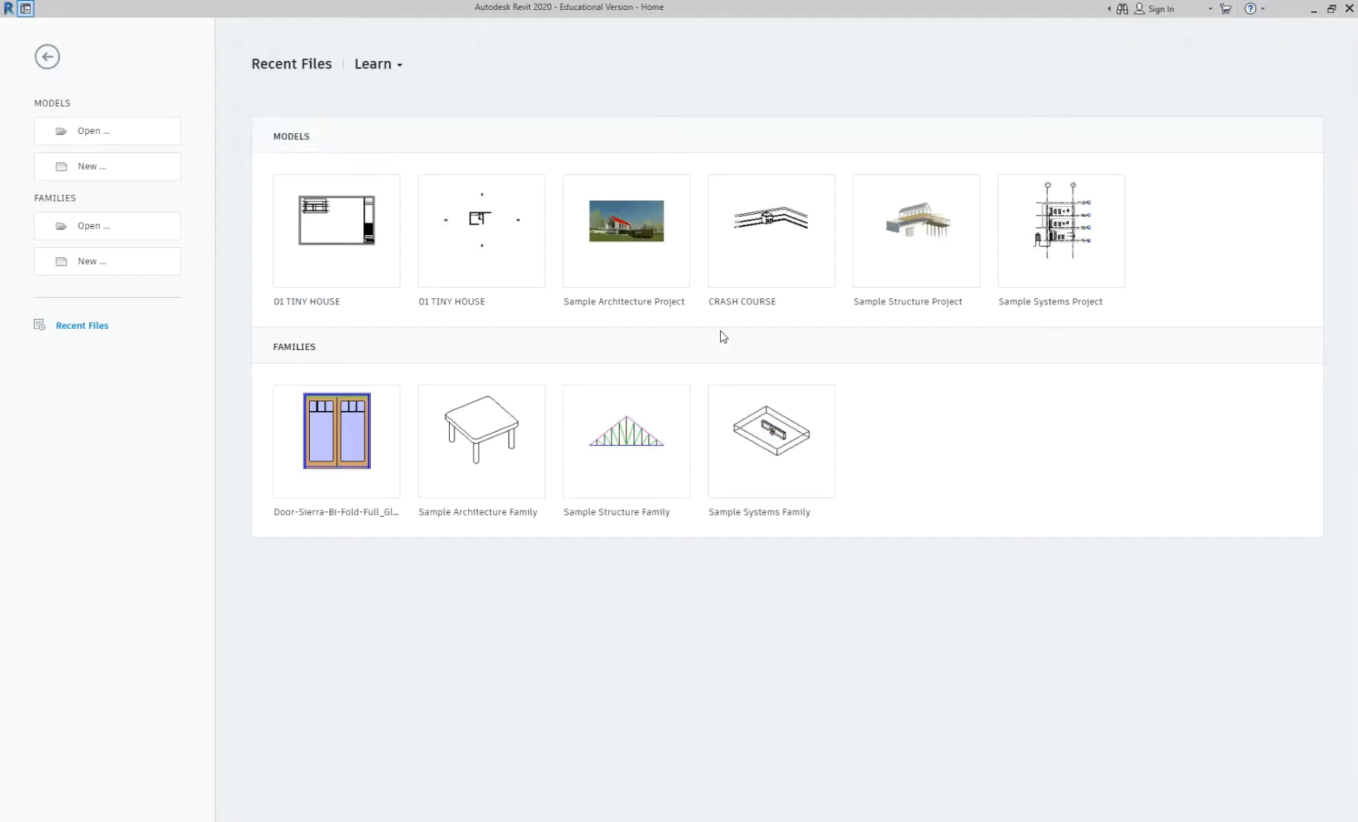
{"action": "left_click", "coordinate": [304, 264]}
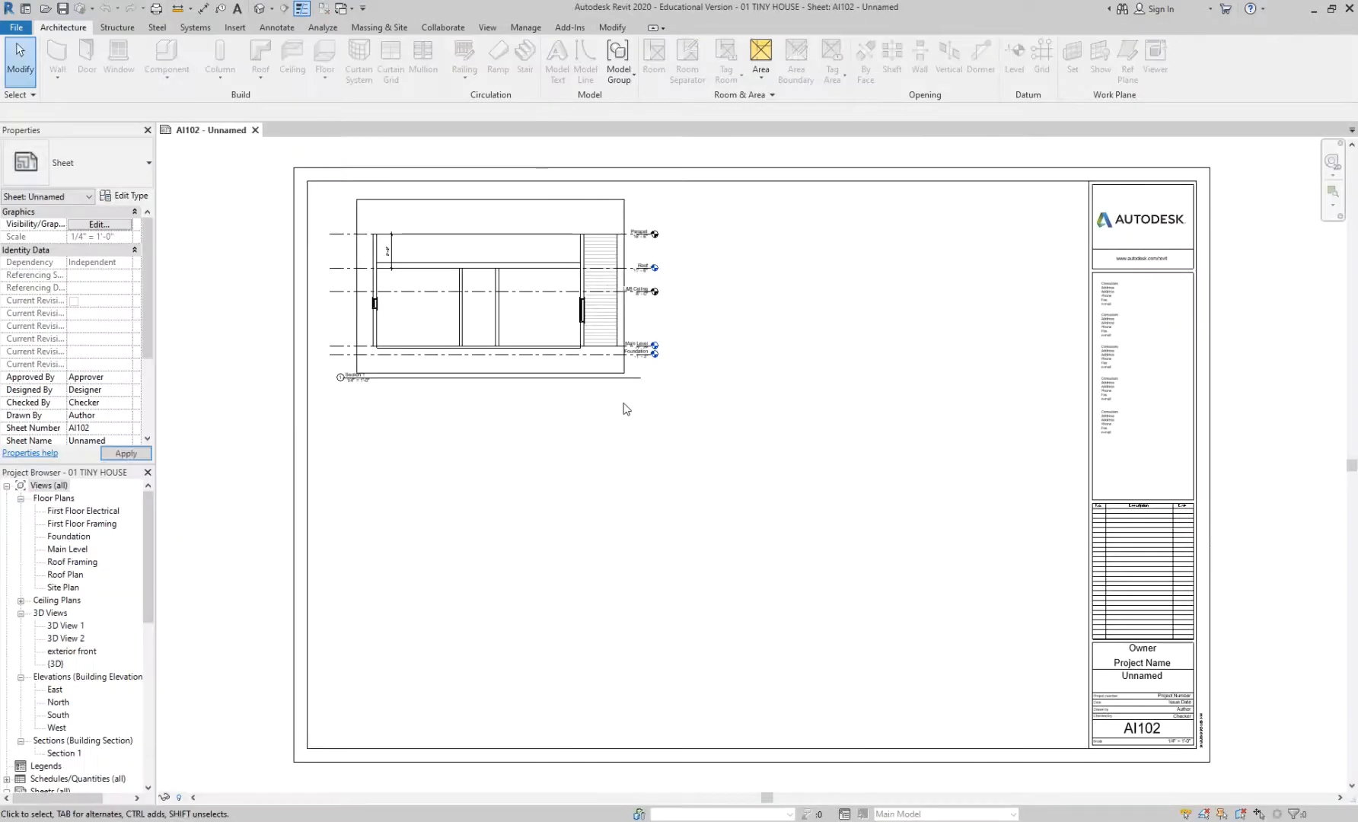
- Examine the section on sheet AI102, open the Roof Plan, and close the sheet view
{"action": "scroll", "coordinate": [379, 298], "scroll_direction": "up", "scroll_amount": 3}
{"action": "middle_click_drag", "start_coordinate": [379, 264], "coordinate": [418, 319]}
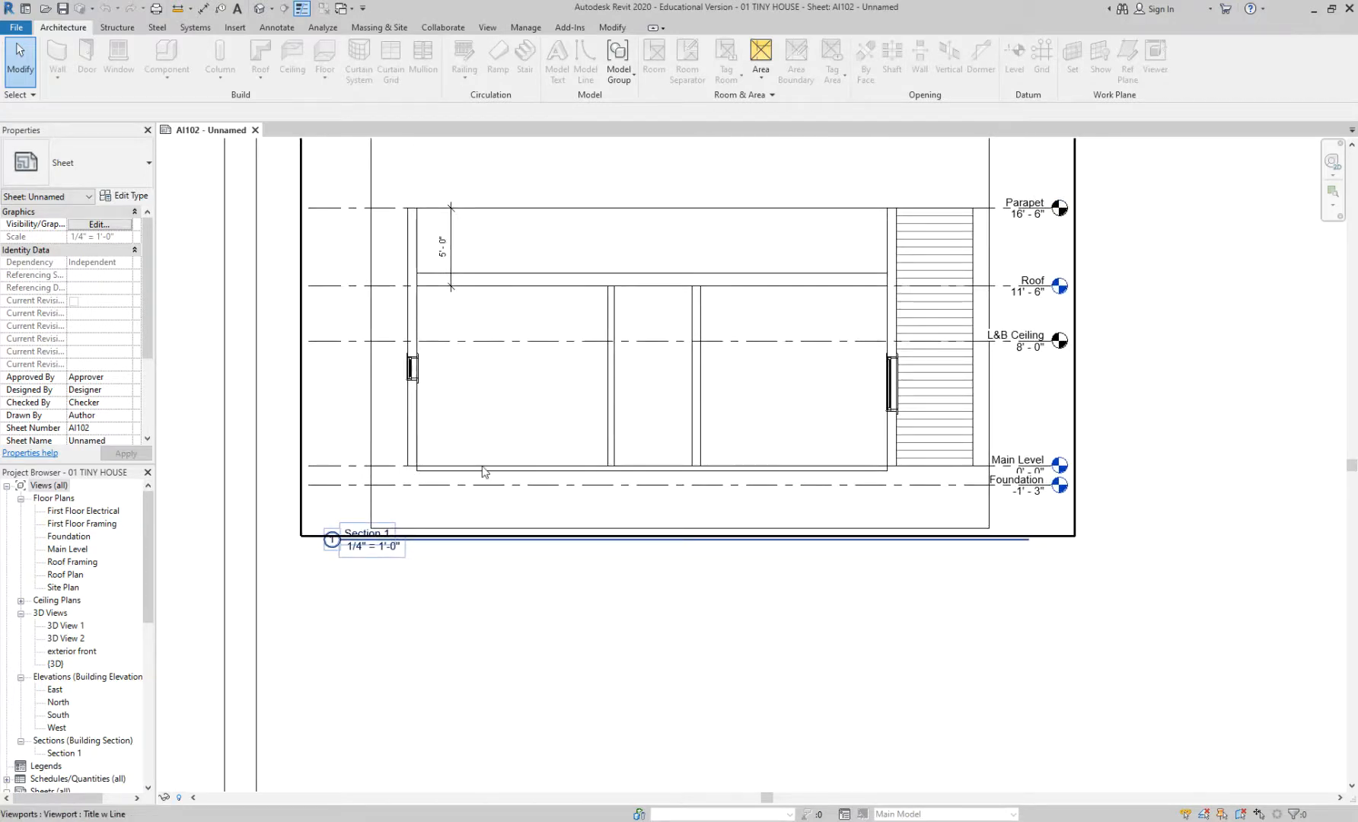
{"action": "double_click", "coordinate": [79, 577]}
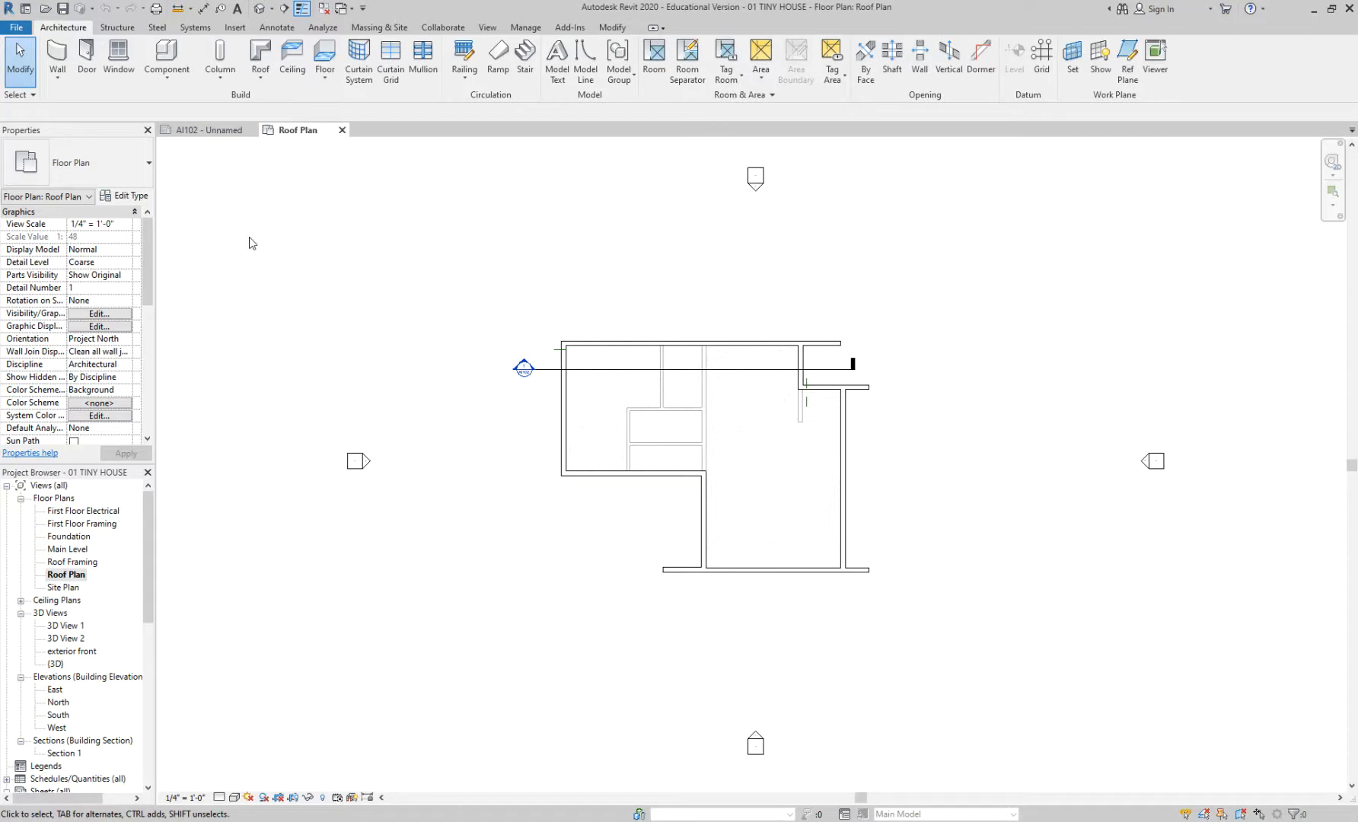
{"action": "left_click", "coordinate": [249, 130]}
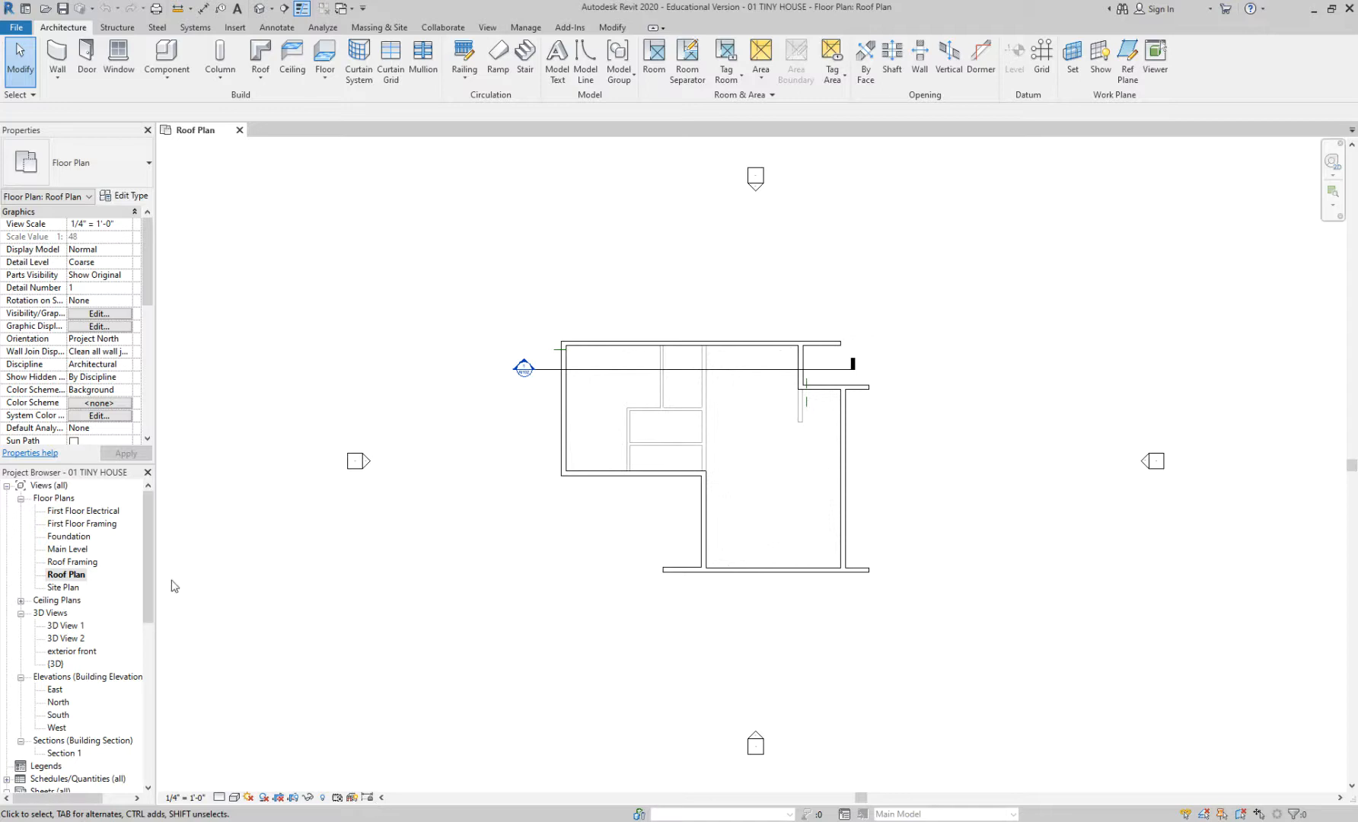
- Open Section 1 and the North elevation to examine the roof, the parapet and the siding walls
{"action": "double_click", "coordinate": [65, 753]}
{"action": "scroll", "coordinate": [514, 572], "scroll_direction": "up", "scroll_amount": 3}
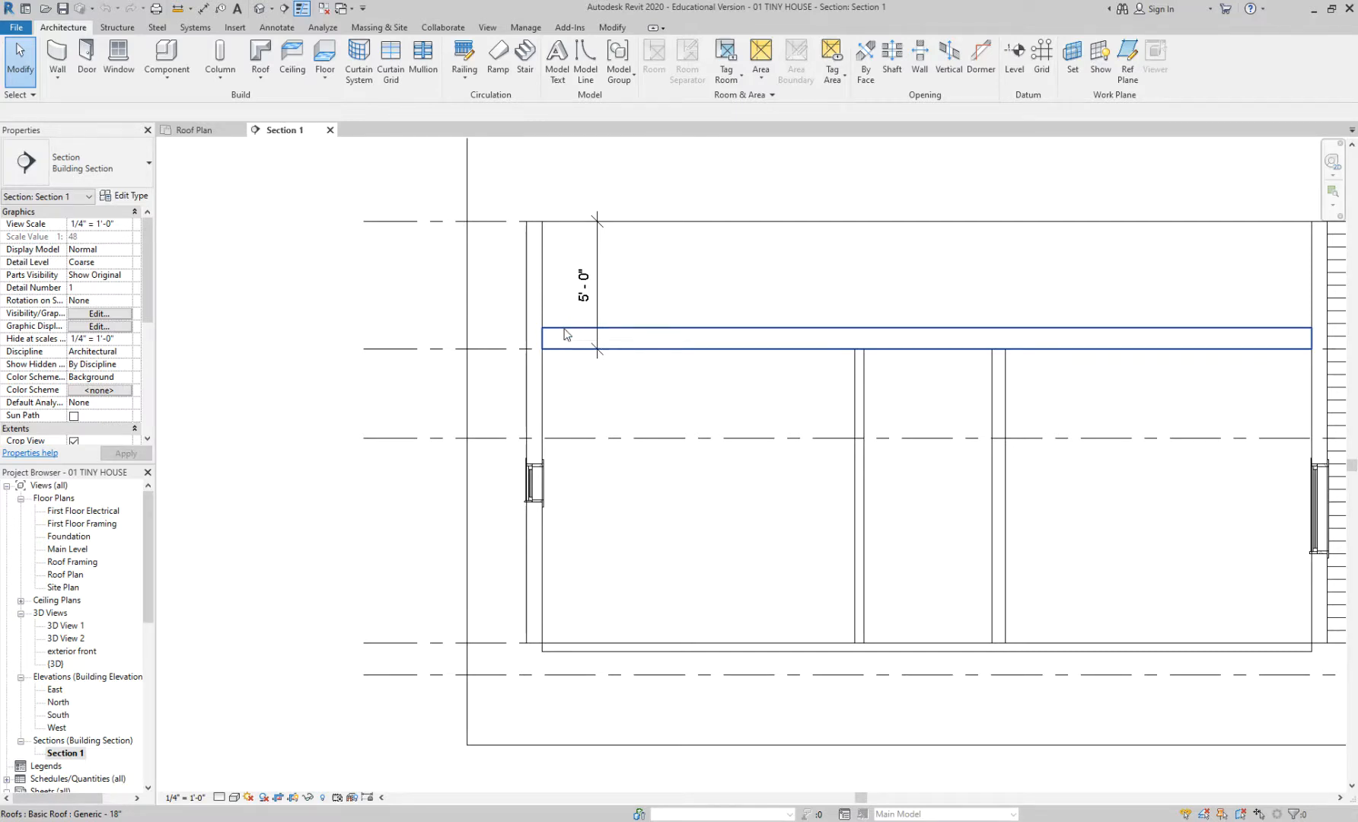
{"action": "left_click", "coordinate": [58, 703]}
{"action": "double_click", "coordinate": [58, 702]}
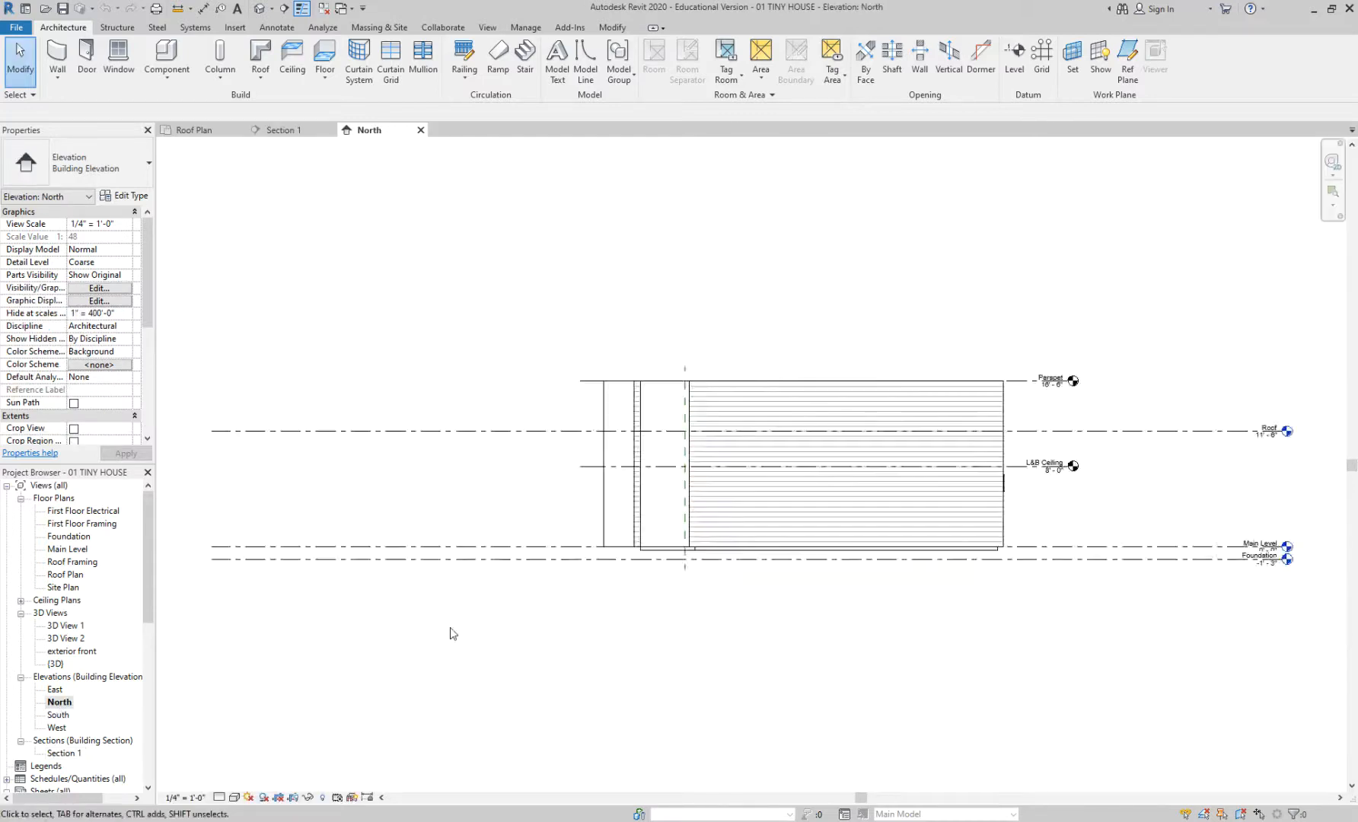
{"action": "scroll", "coordinate": [627, 628], "scroll_direction": "up", "scroll_amount": 3}
{"action": "mouse_move", "coordinate": [627, 628]}
{"action": "middle_mouse_down"}
{"action": "mouse_move", "coordinate": [712, 707]}
{"action": "mouse_move", "coordinate": [703, 700]}
{"action": "middle_mouse_up"}
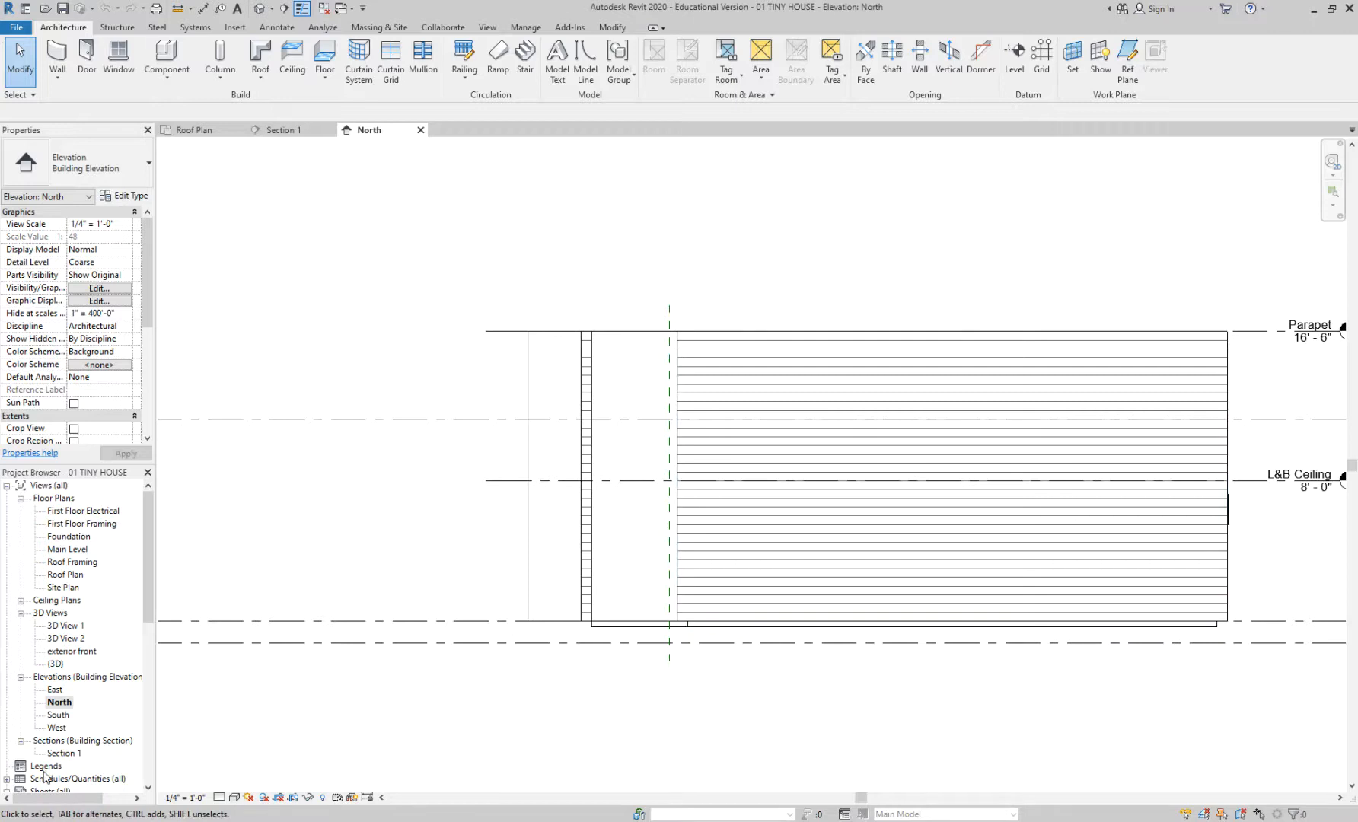
- Open the Main Level plan and return to Section 1 to examine the whole section with its levels
{"action": "left_click", "coordinate": [68, 550]}
{"action": "double_click", "coordinate": [69, 550]}
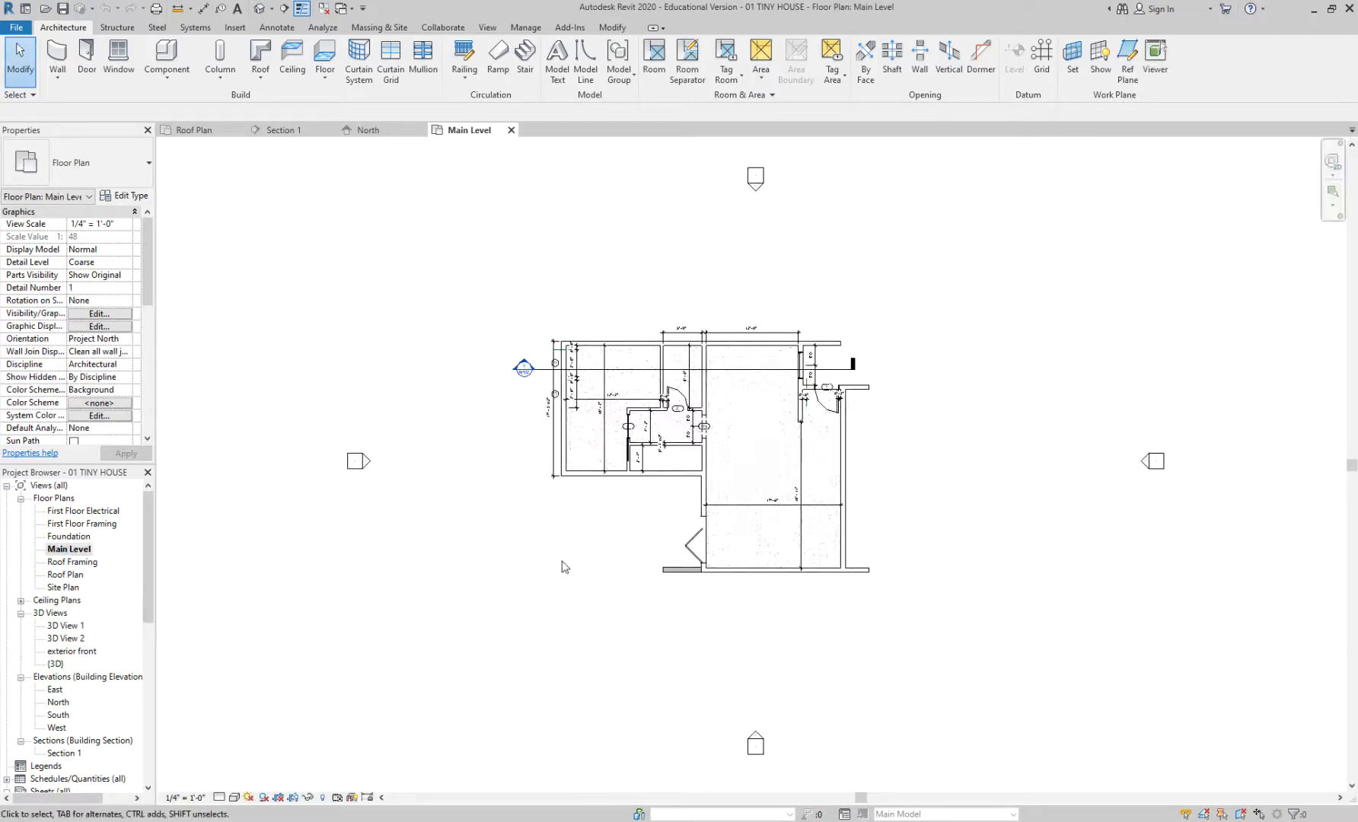
{"action": "double_click", "coordinate": [67, 751]}
{"action": "scroll", "coordinate": [885, 484], "scroll_direction": "down", "scroll_amount": 3}
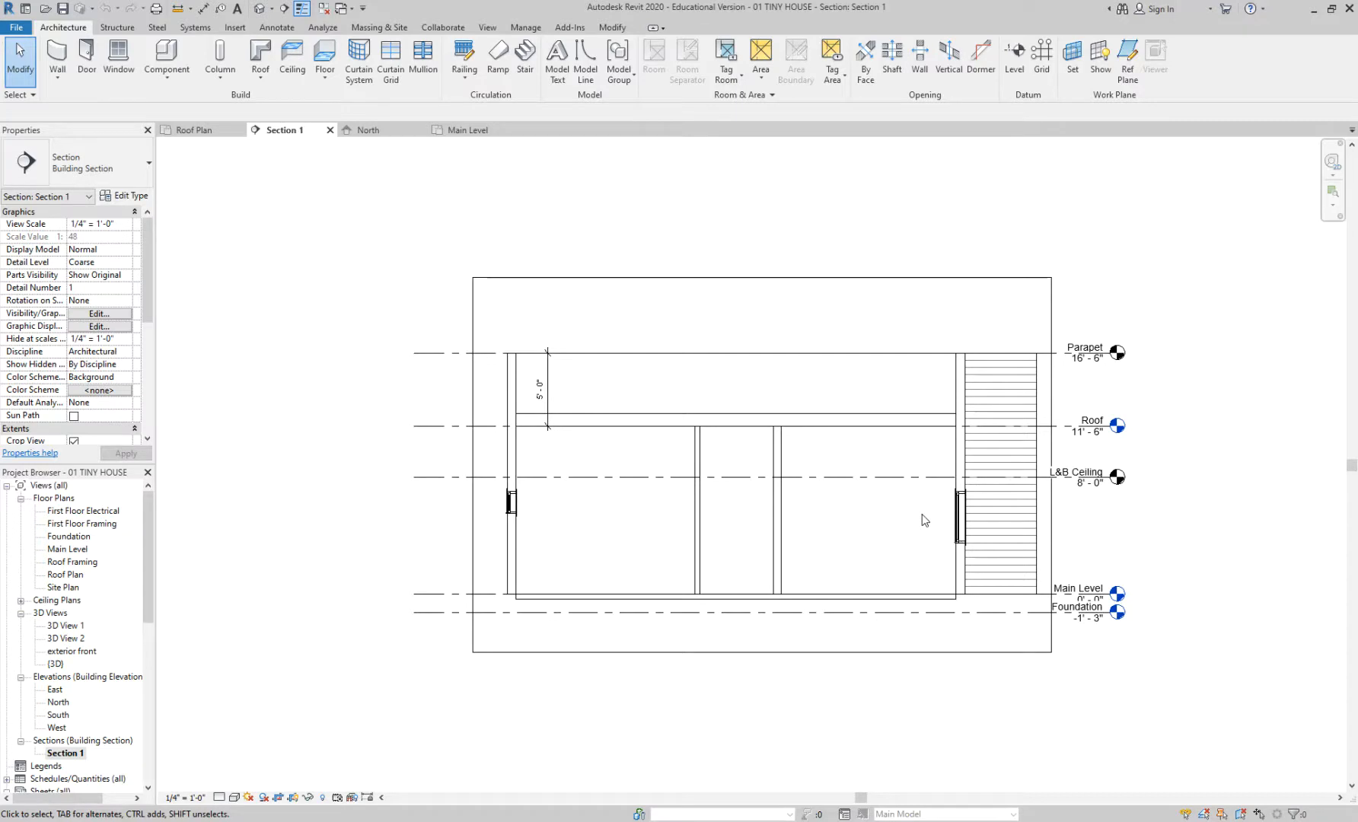
- Move the section line in the Main Level plan south so that it cuts through the small central room
{"action": "double_click", "coordinate": [70, 551]}
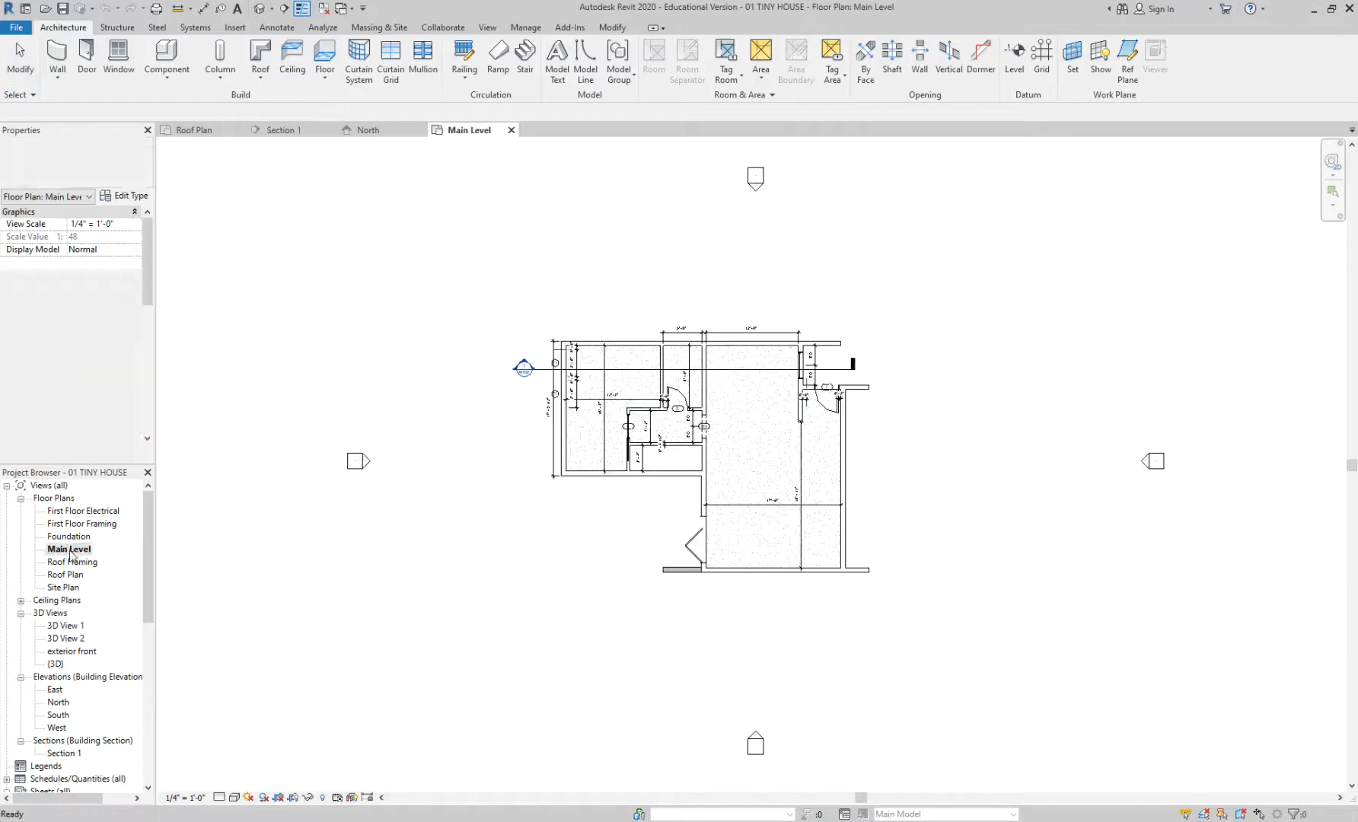
{"action": "scroll", "coordinate": [593, 379], "scroll_direction": "up", "scroll_amount": 4}
{"action": "left_click", "coordinate": [436, 362]}
{"action": "left_click_drag", "start_coordinate": [436, 362], "coordinate": [432, 506]}
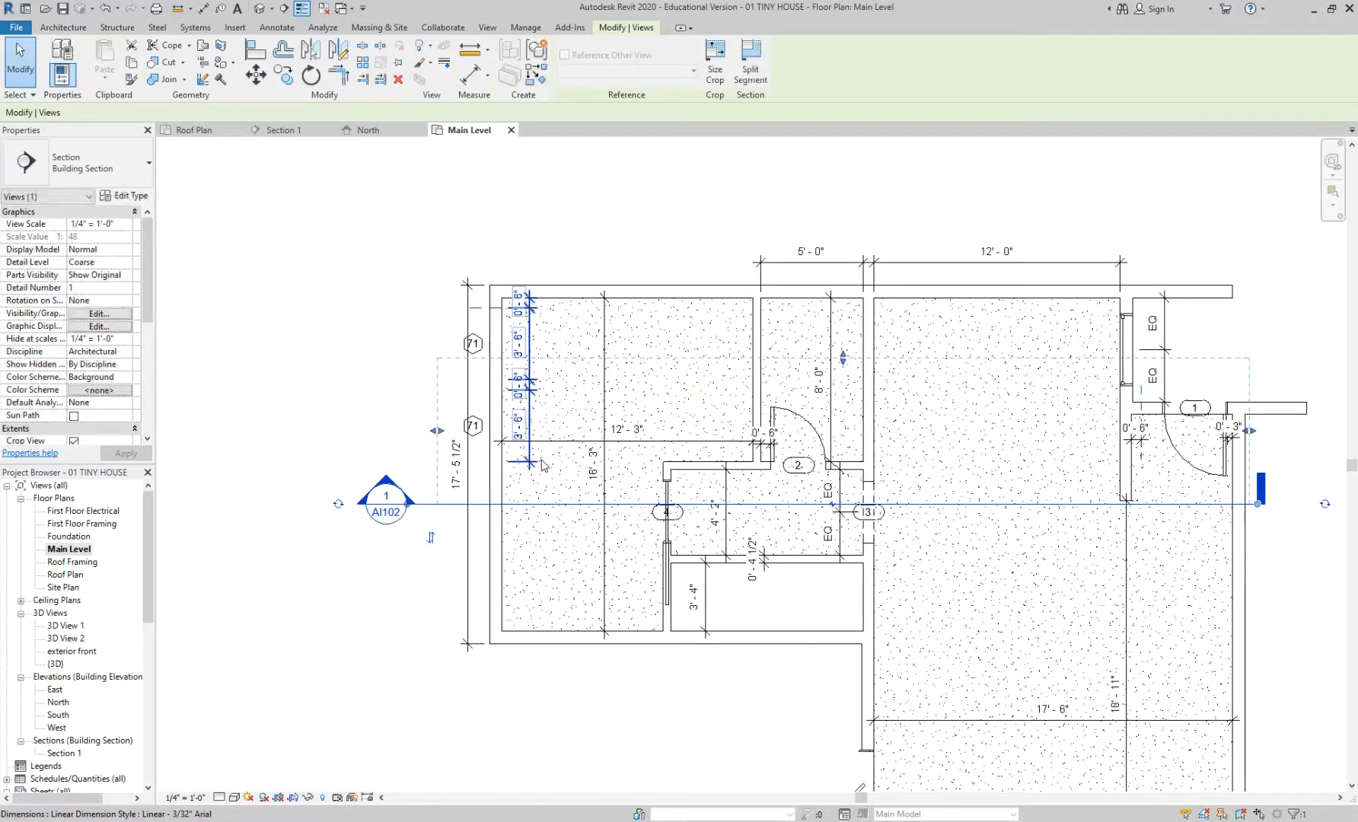
- Examine Section 1 with the repositioned cut, undo the section line's move, and return to the Main Level plan
{"action": "double_click", "coordinate": [71, 752]}
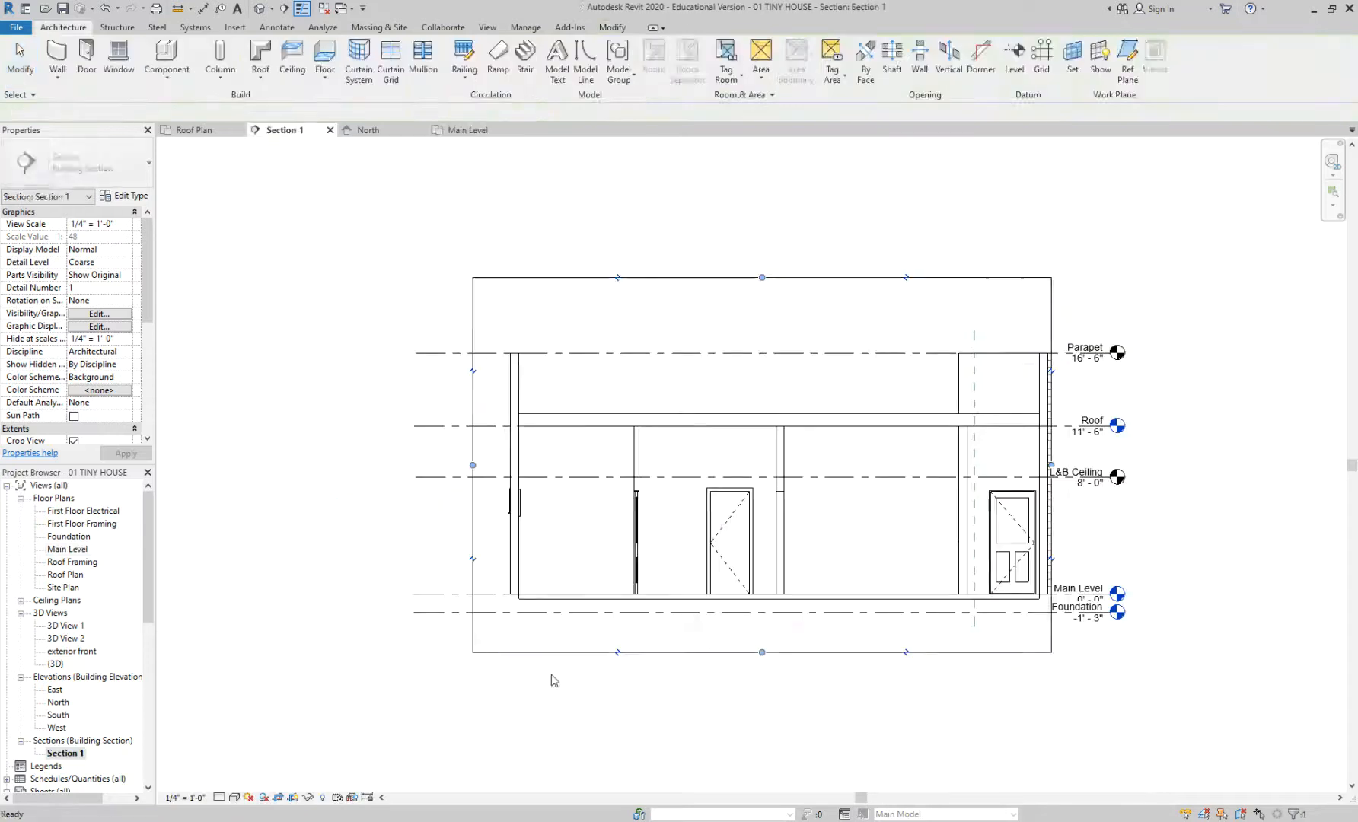
{"action": "scroll", "coordinate": [666, 526], "scroll_direction": "up", "scroll_amount": 2}
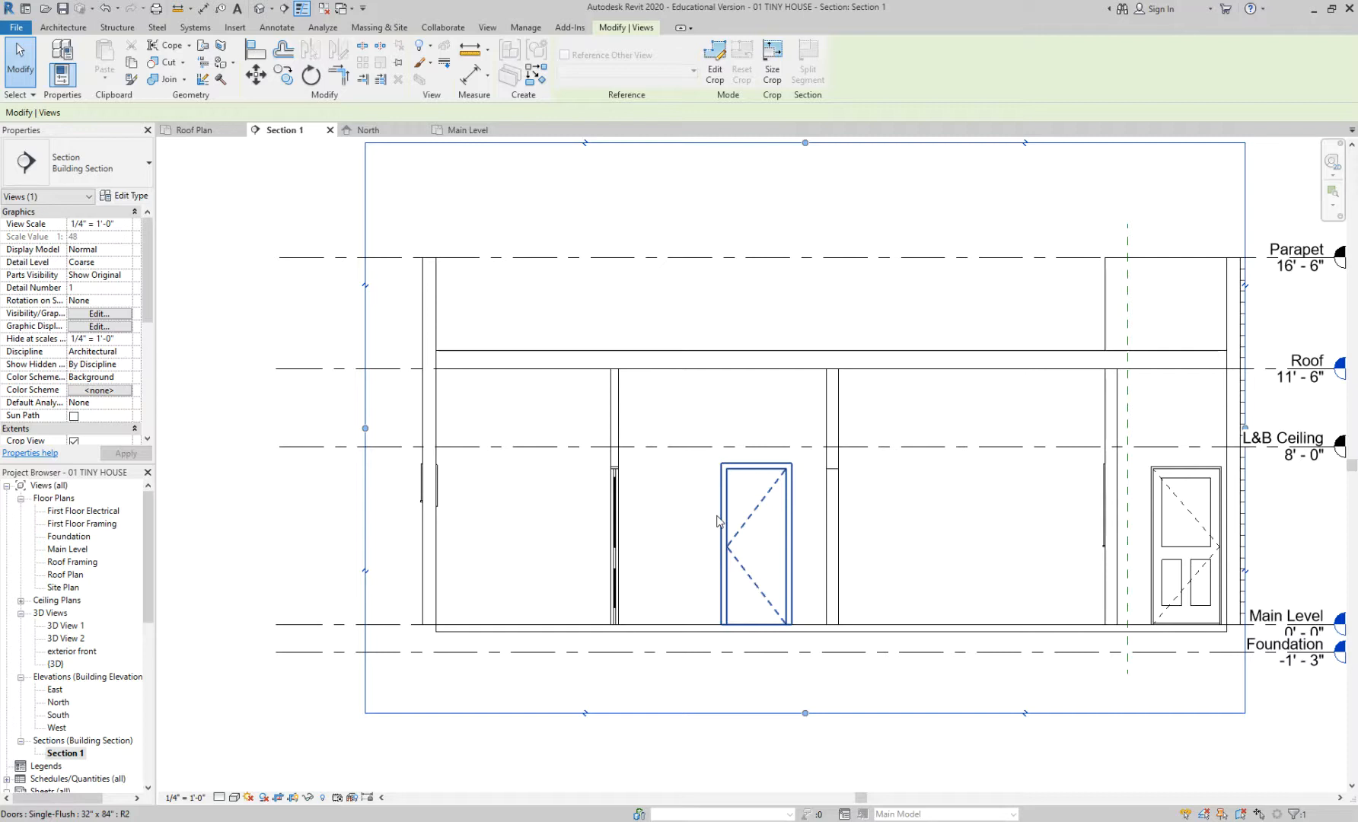
{"action": "key", "text": "ctrl+z"}
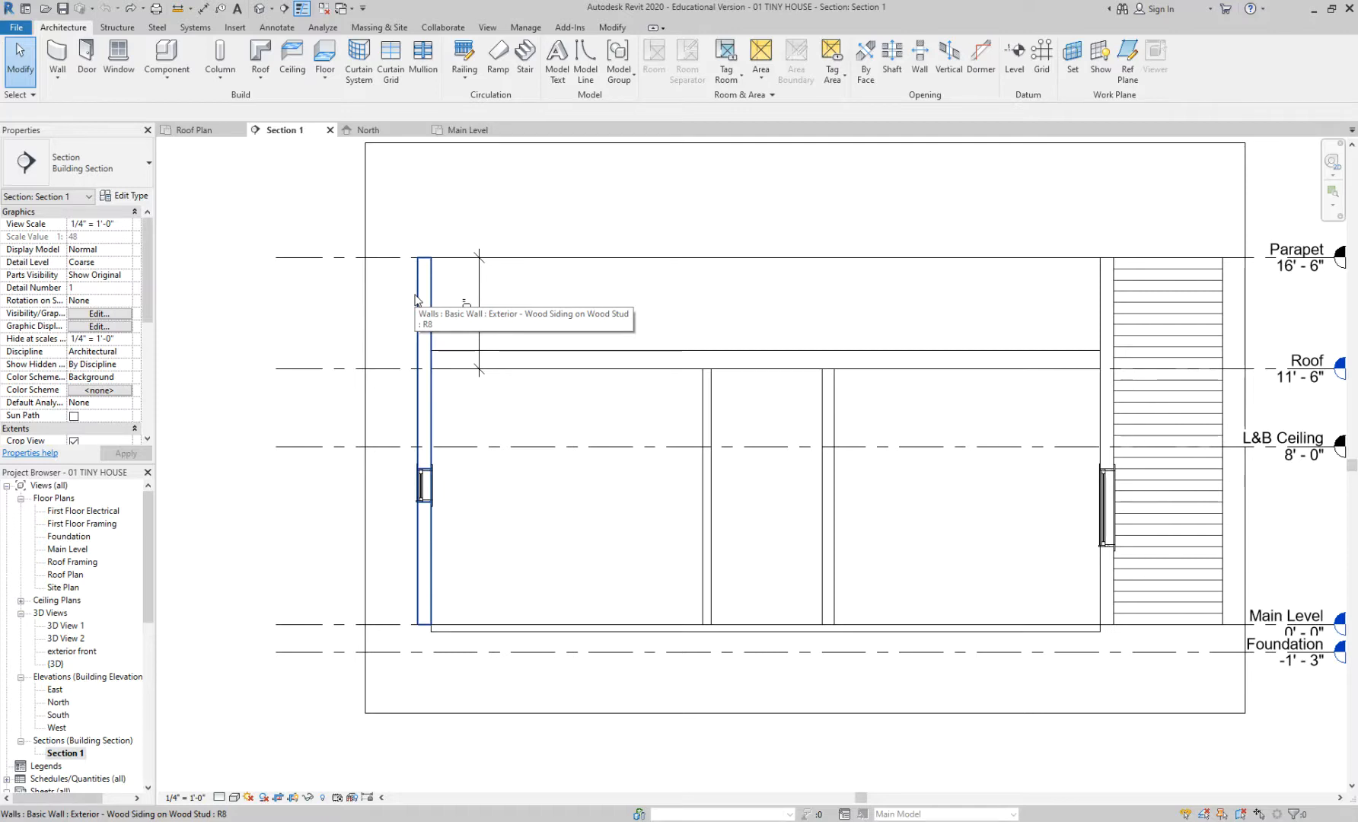
{"action": "double_click", "coordinate": [73, 550]}
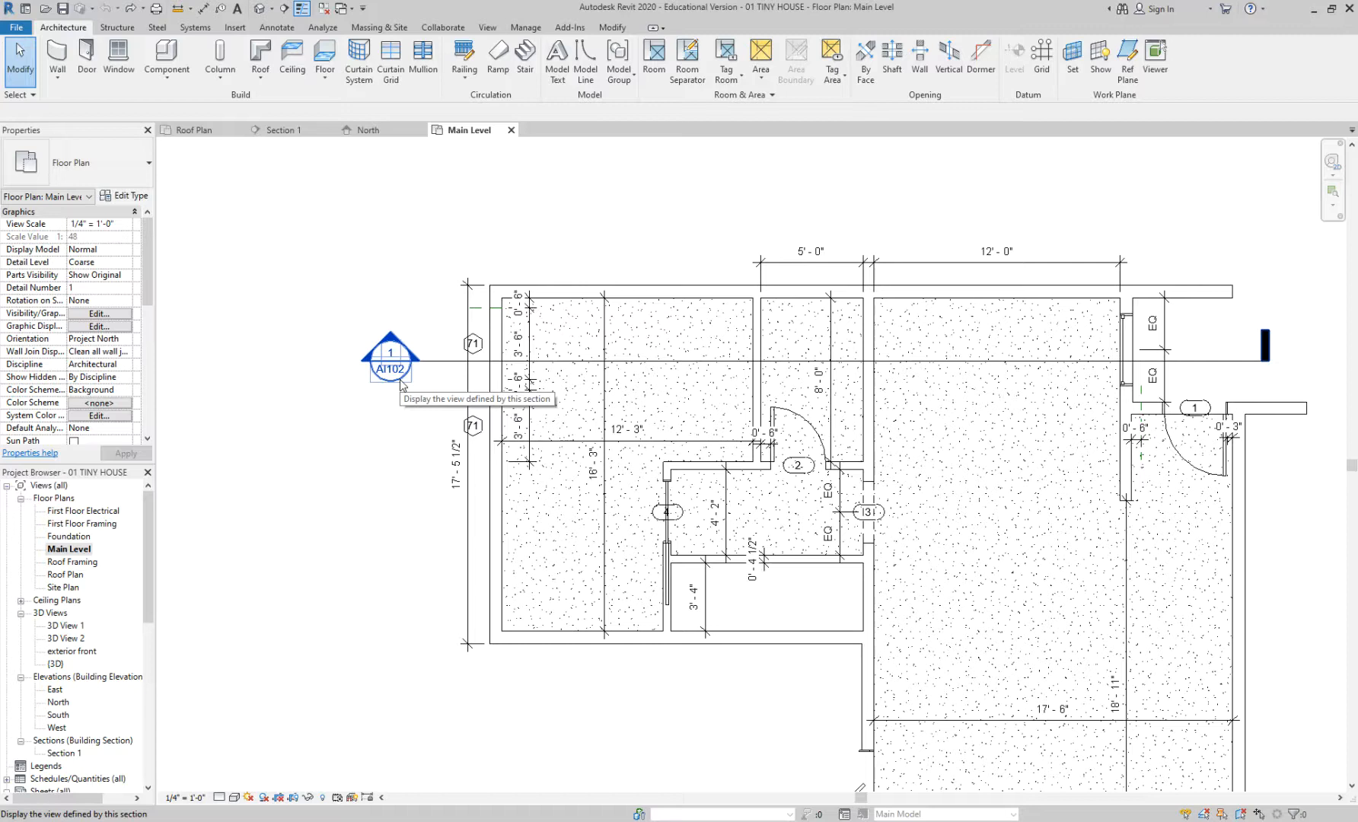
- Look through the project's sheet list and locate the Section 1 view among the building sections
{"action": "left_click_drag", "start_coordinate": [145, 613], "coordinate": [144, 730]}
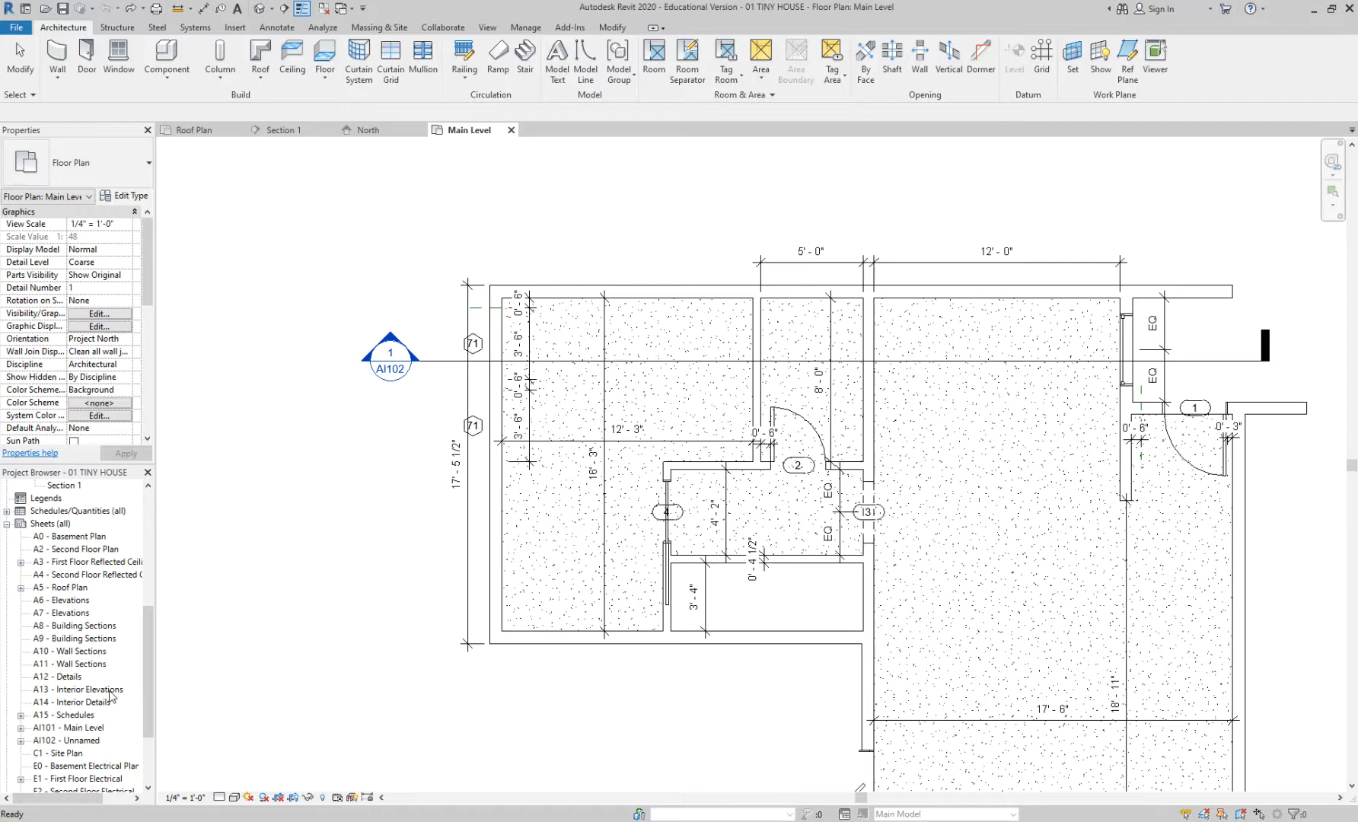
{"action": "left_click", "coordinate": [348, 524]}
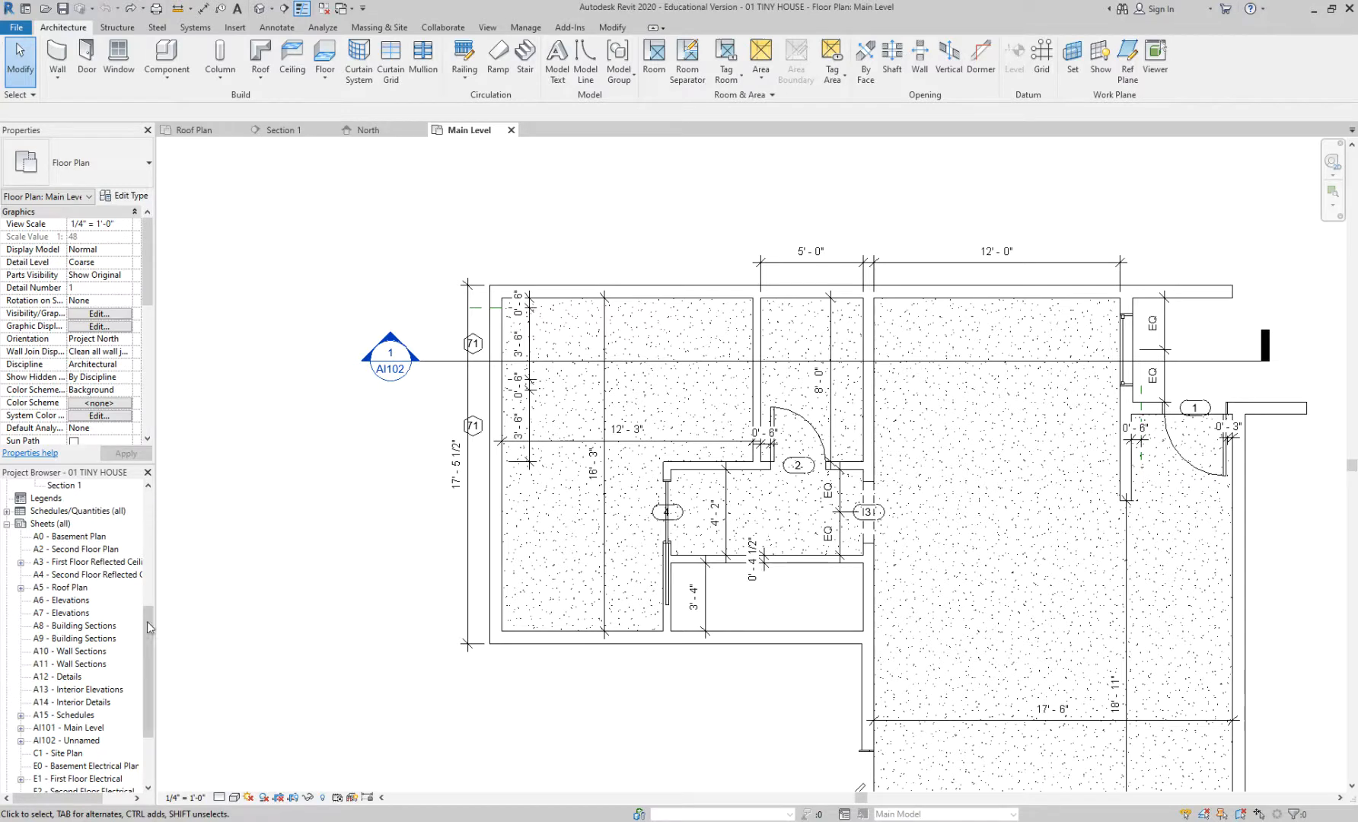
{"action": "scroll", "coordinate": [145, 694], "scroll_direction": "down", "scroll_amount": 1}
{"action": "scroll", "coordinate": [62, 556], "scroll_direction": "down", "scroll_amount": 1}
{"action": "scroll", "coordinate": [63, 556], "scroll_direction": "up", "scroll_amount": 4}
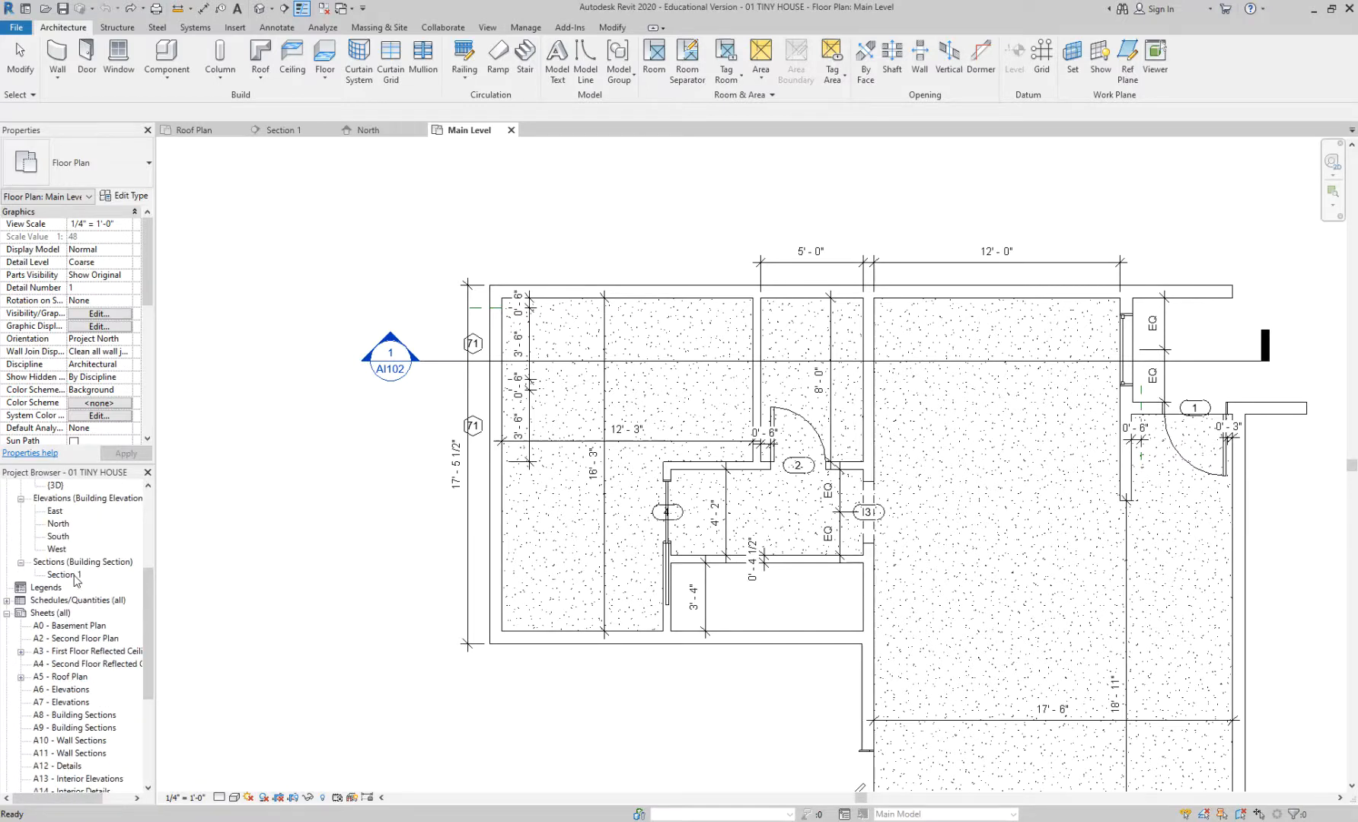
{"action": "left_click", "coordinate": [75, 575]}
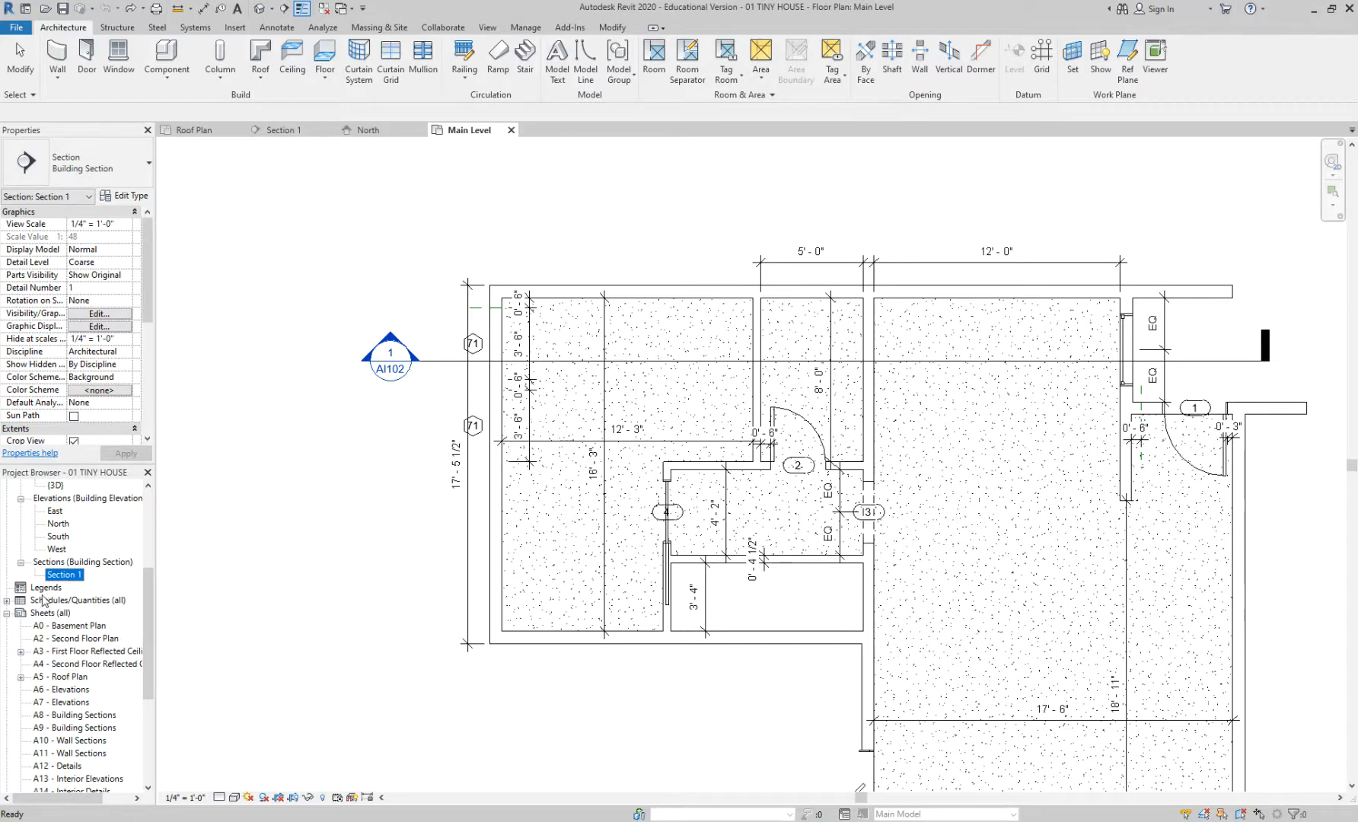
{"action": "scroll", "coordinate": [55, 563], "scroll_direction": "up", "scroll_amount": 2}
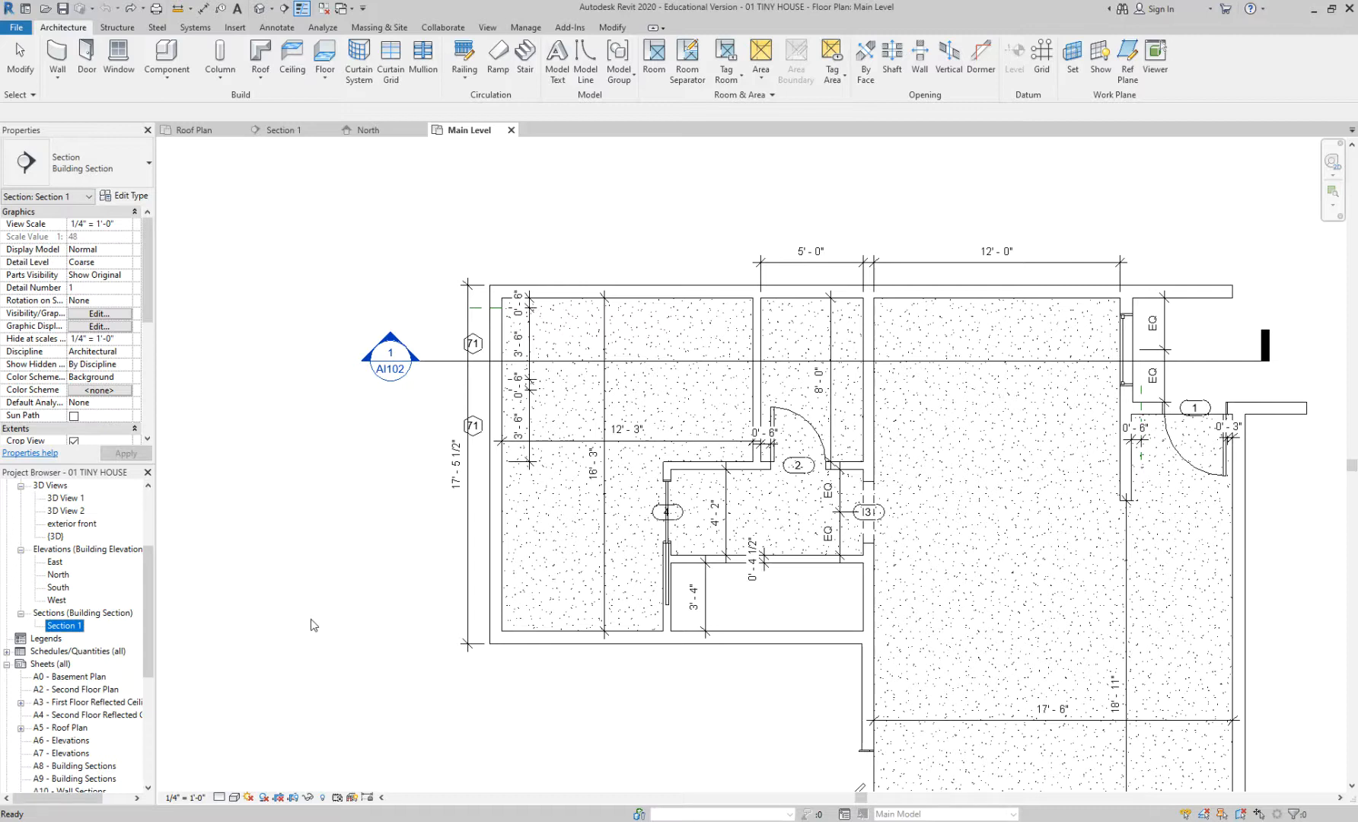
- Close the North, Section 1 and Roof Plan views so that only the Main Level plan stays open
{"action": "left_click", "coordinate": [421, 131]}
{"action": "left_click", "coordinate": [329, 130]}
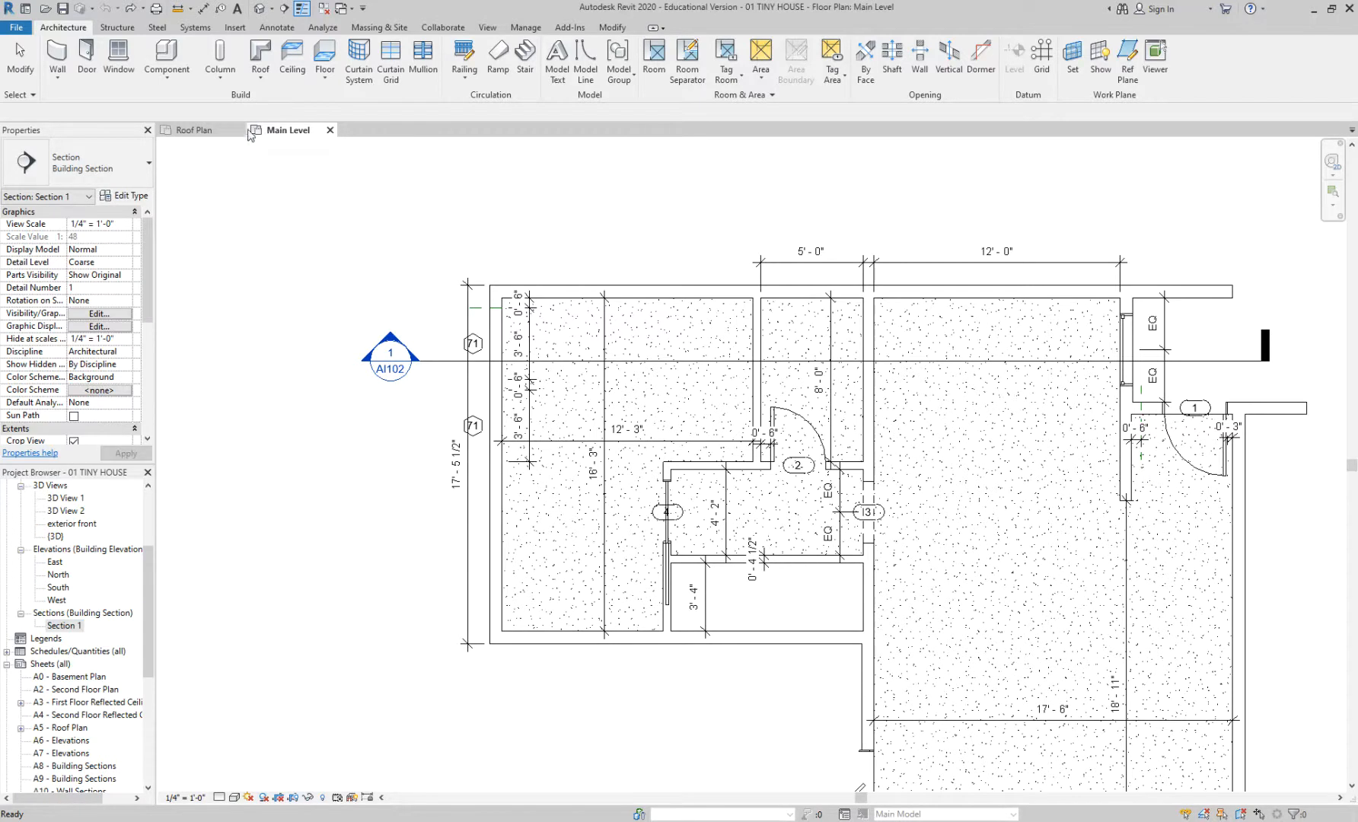
{"action": "left_click", "coordinate": [238, 131]}
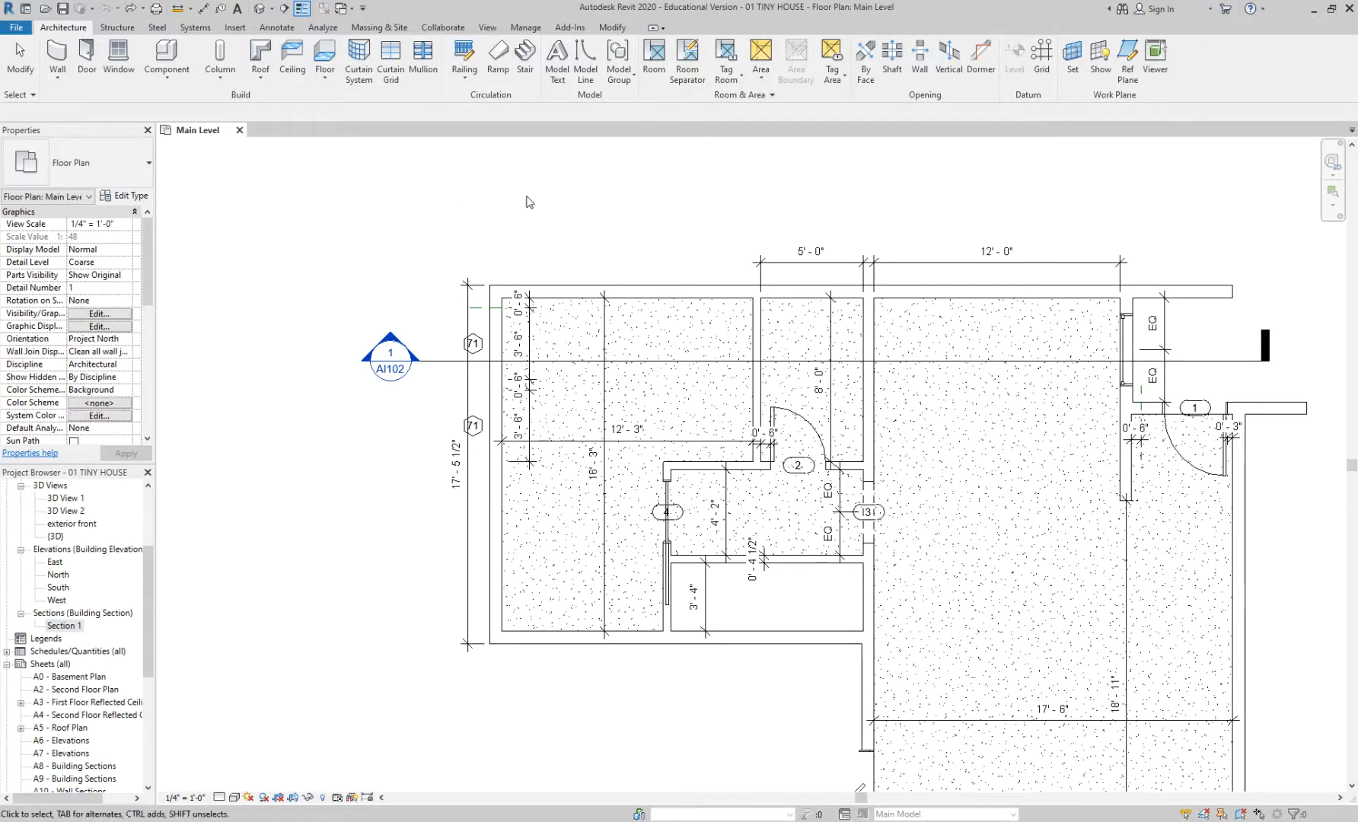
{"action": "middle_click_drag", "start_coordinate": [552, 229], "coordinate": [442, 203]}
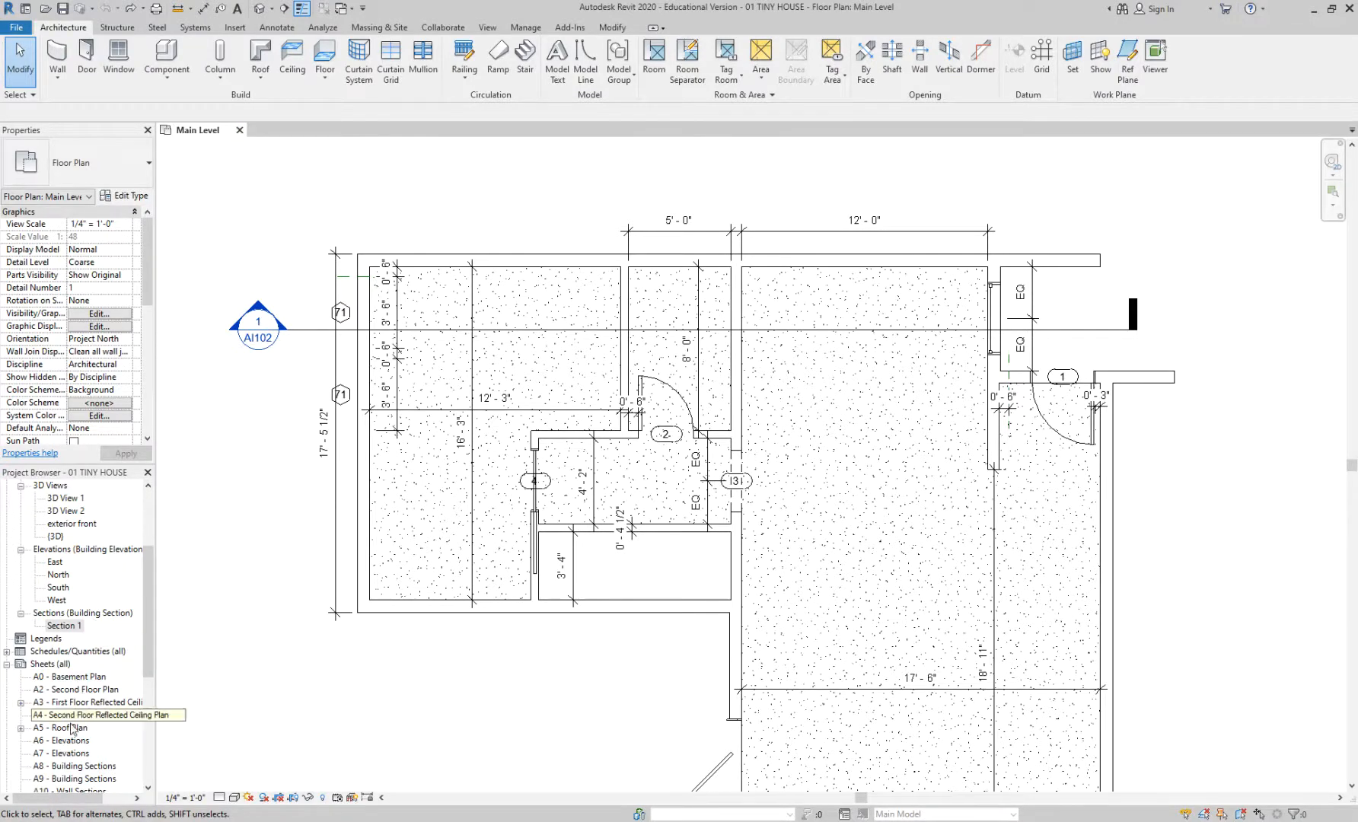
- Open the Roof Plan floor plan and close the Main Level plan
{"action": "scroll", "coordinate": [90, 564], "scroll_direction": "up", "scroll_amount": 1}
{"action": "scroll", "coordinate": [90, 563], "scroll_direction": "up", "scroll_amount": 4}
{"action": "double_click", "coordinate": [76, 576]}
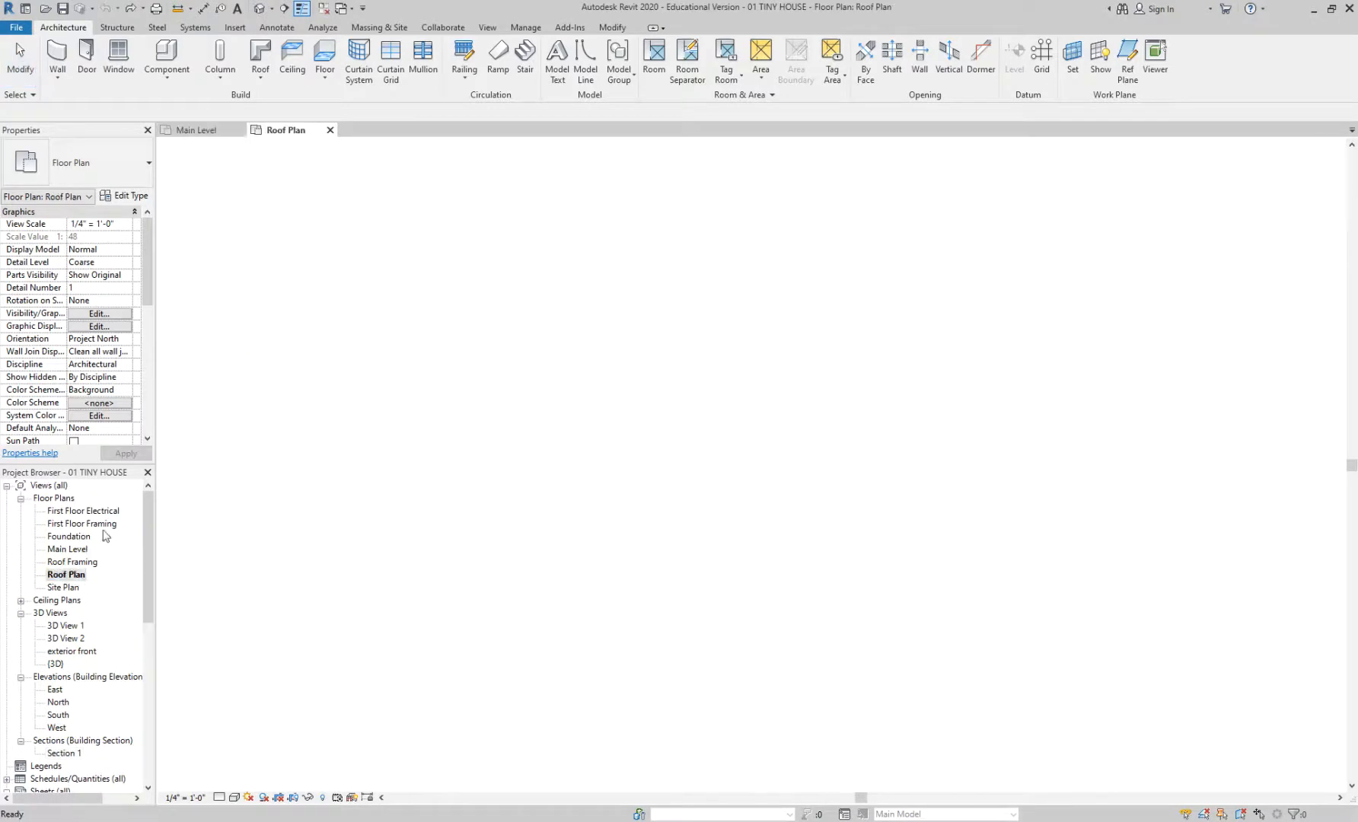
{"action": "left_click", "coordinate": [239, 130]}
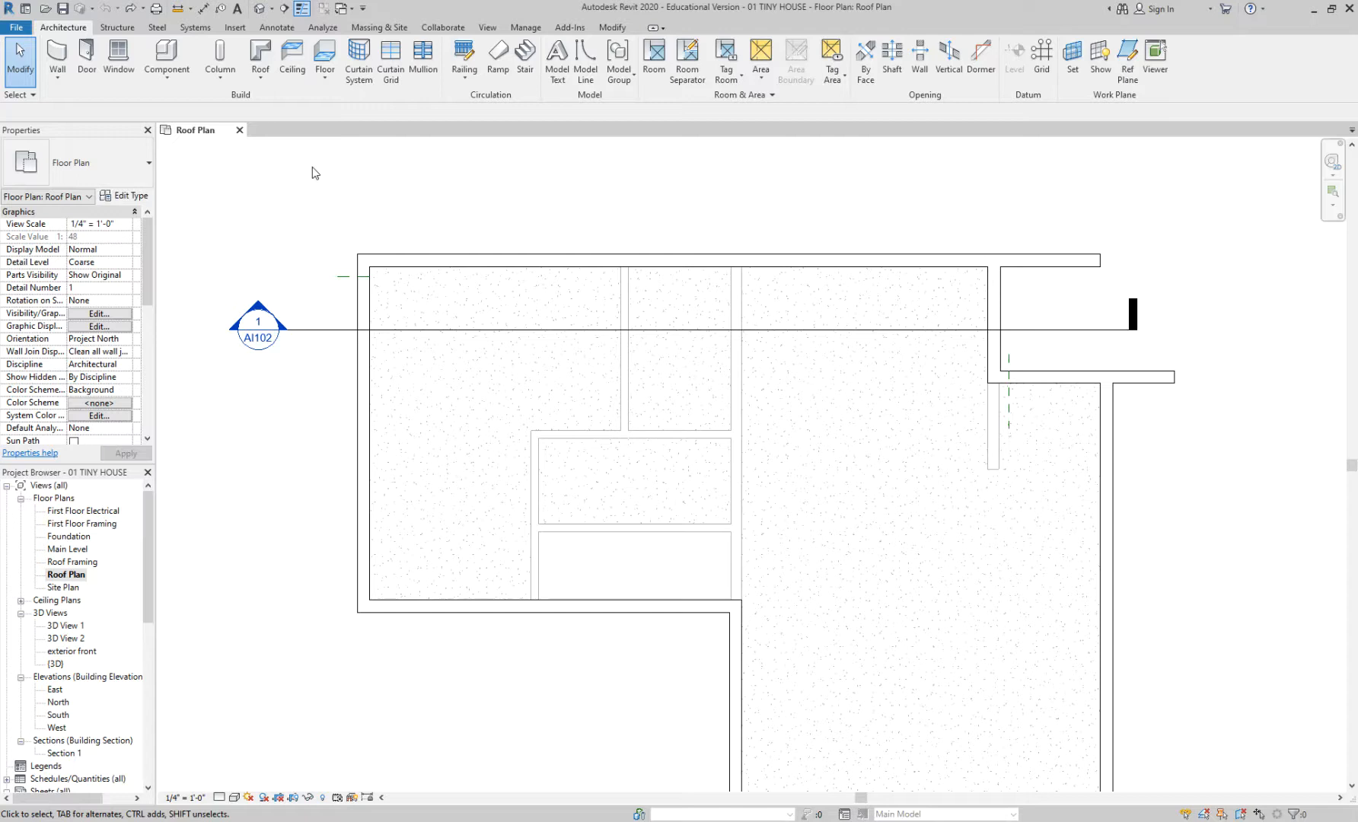
- Open the default 3D view and Section 1, and tile them together with the Roof Plan
{"action": "left_click", "coordinate": [260, 9]}
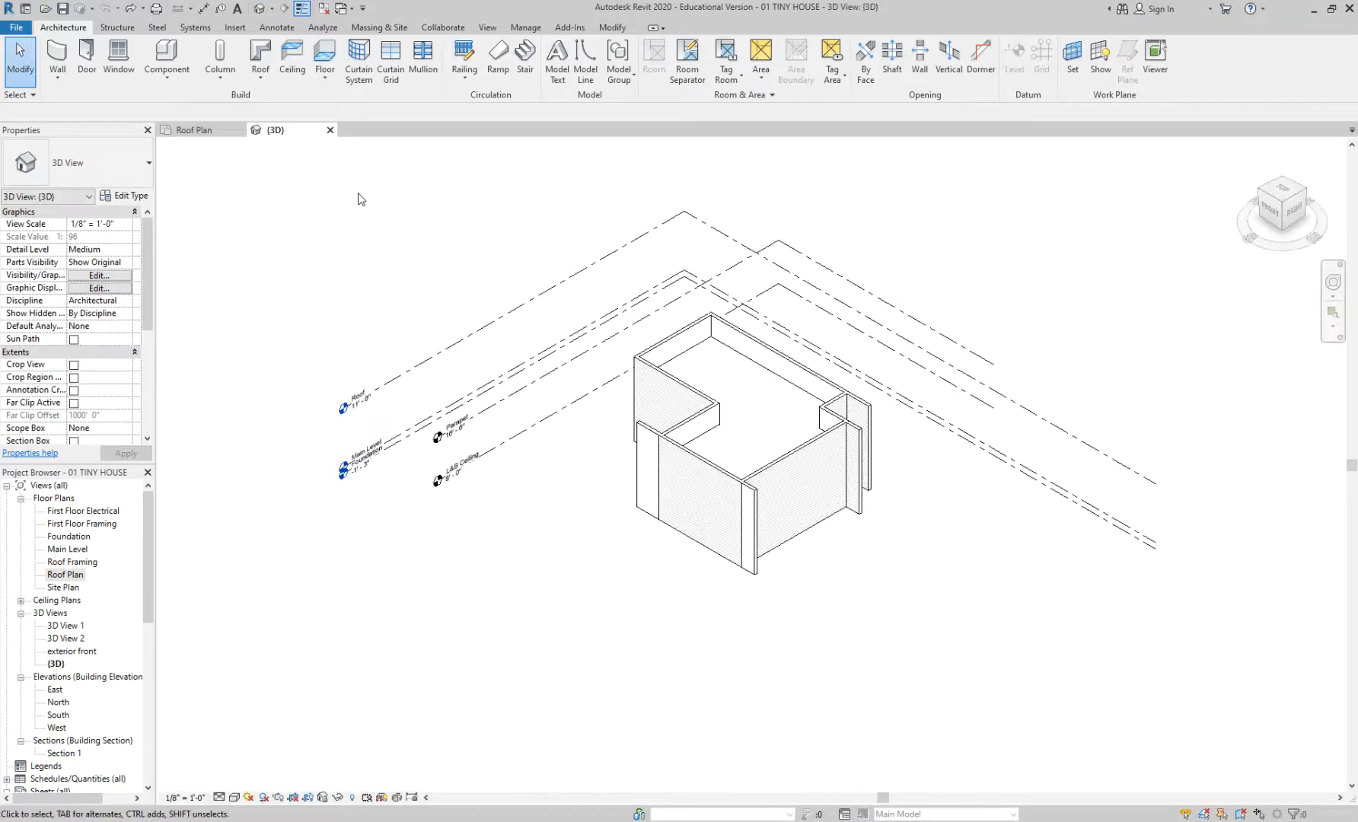
{"action": "double_click", "coordinate": [57, 754]}
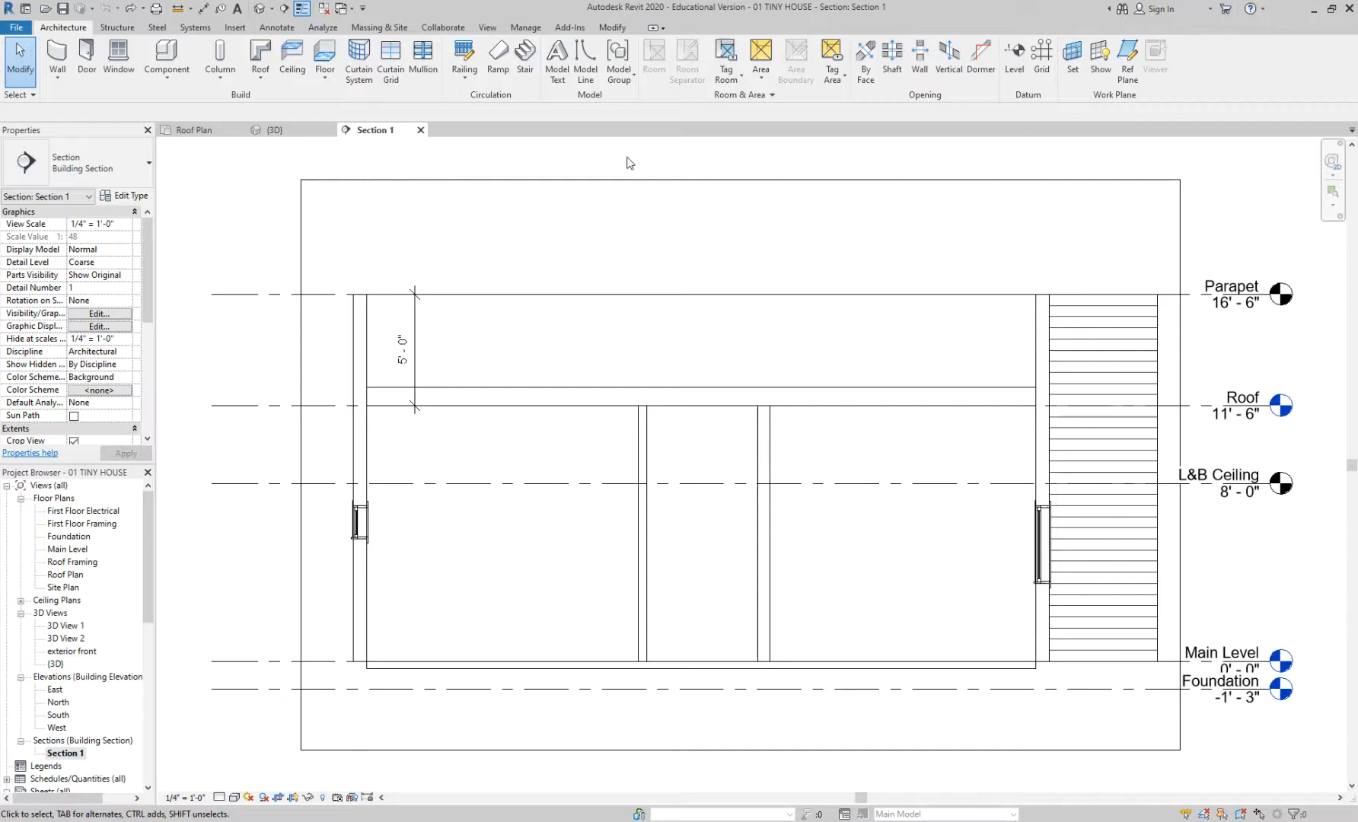
{"action": "key", "text": "w"}
{"action": "key", "text": "t"}
- Frame the whole building in each of the tiled Section 1, 3D and Roof Plan views
{"action": "left_click", "coordinate": [828, 423]}
{"action": "scroll", "coordinate": [828, 423], "scroll_direction": "up", "scroll_amount": 3}
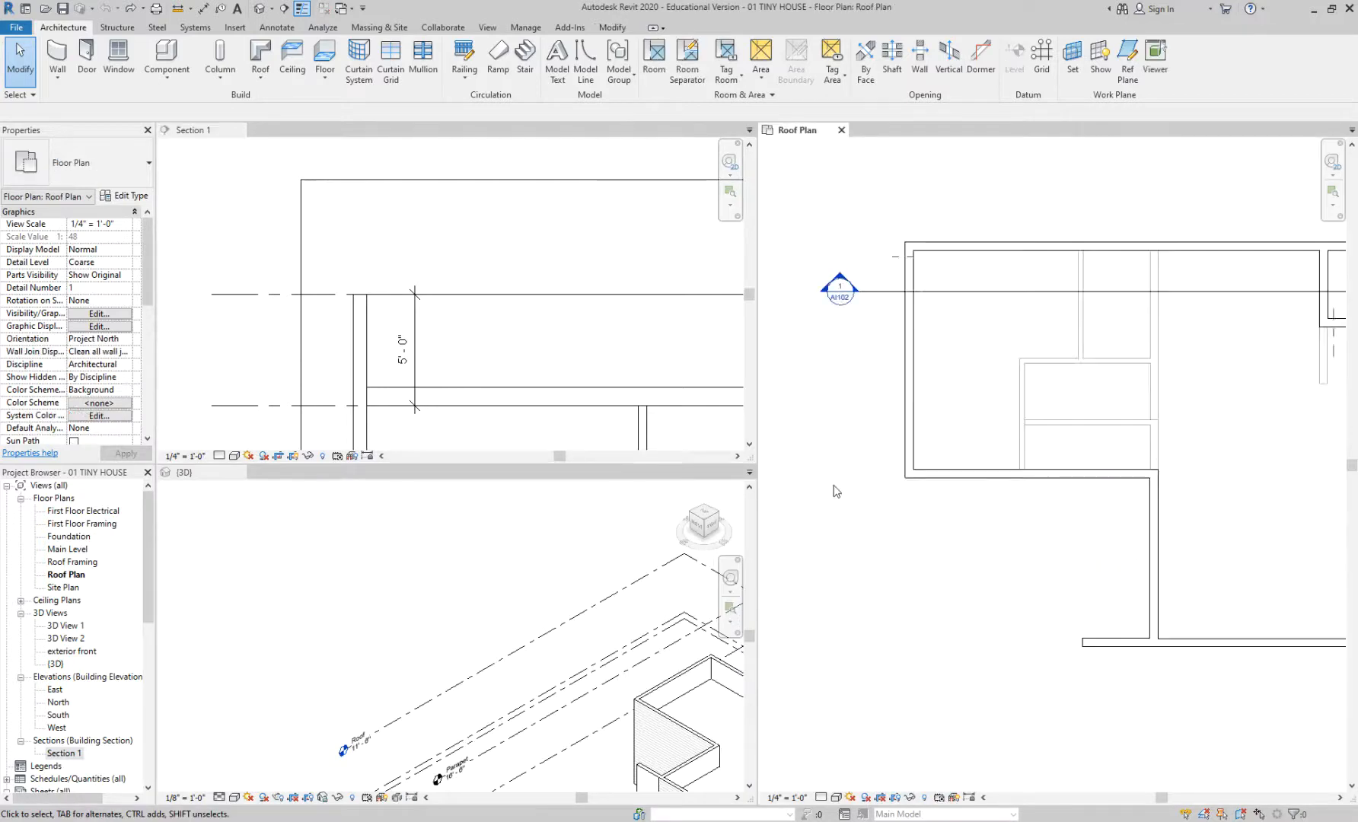
{"action": "left_click", "coordinate": [519, 360]}
{"action": "scroll", "coordinate": [520, 360], "scroll_direction": "down", "scroll_amount": 4}
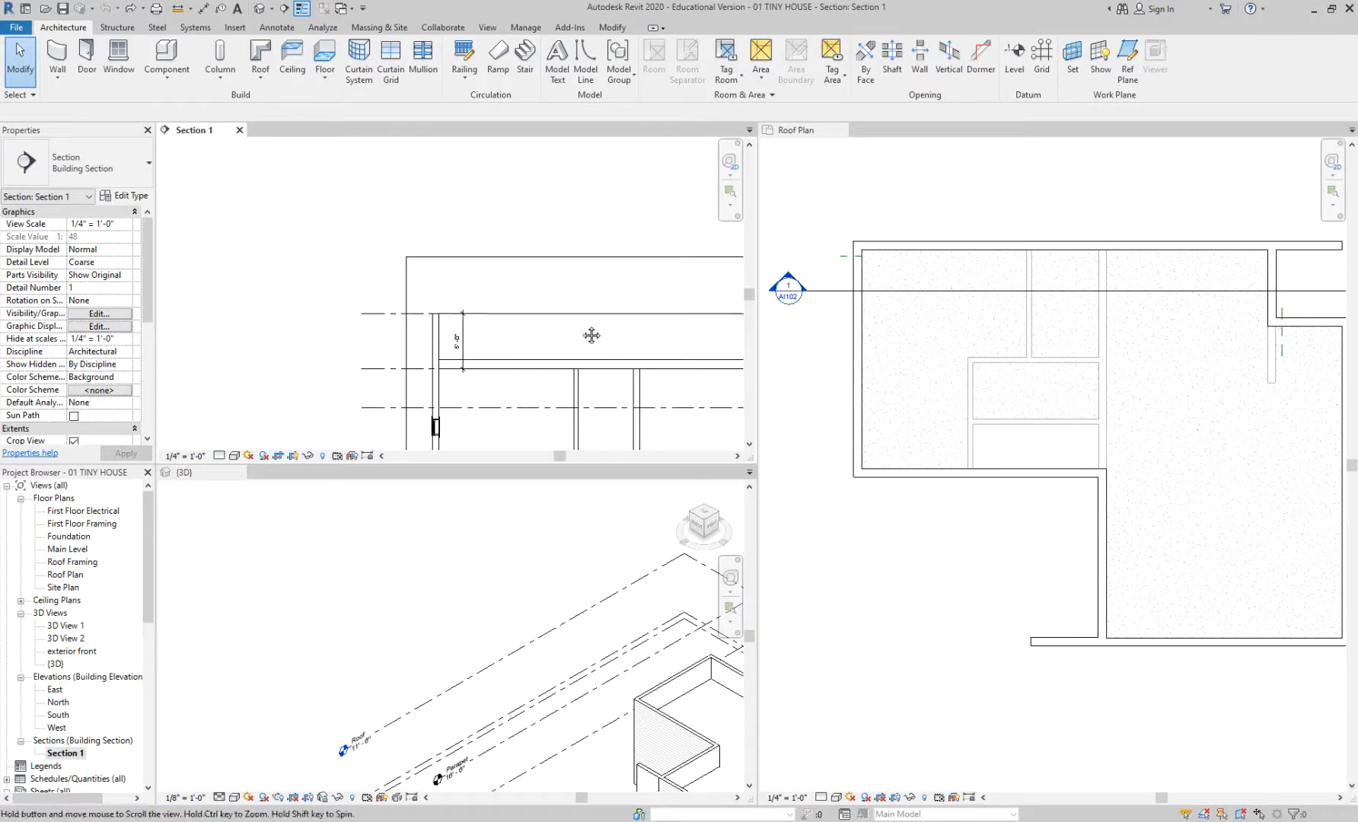
{"action": "left_click", "coordinate": [473, 600]}
{"action": "scroll", "coordinate": [487, 597], "scroll_direction": "down", "scroll_amount": 1}
{"action": "middle_click_drag", "start_coordinate": [727, 744], "coordinate": [539, 637]}
{"action": "scroll", "coordinate": [557, 648], "scroll_direction": "up", "scroll_amount": 3}
{"action": "middle_click_drag", "start_coordinate": [628, 585], "coordinate": [602, 625]}
{"action": "left_click", "coordinate": [957, 585]}
{"action": "scroll", "coordinate": [955, 585], "scroll_direction": "down", "scroll_amount": 2}
{"action": "middle_click_drag", "start_coordinate": [954, 586], "coordinate": [903, 586]}
{"action": "scroll", "coordinate": [904, 577], "scroll_direction": "up", "scroll_amount": 1}
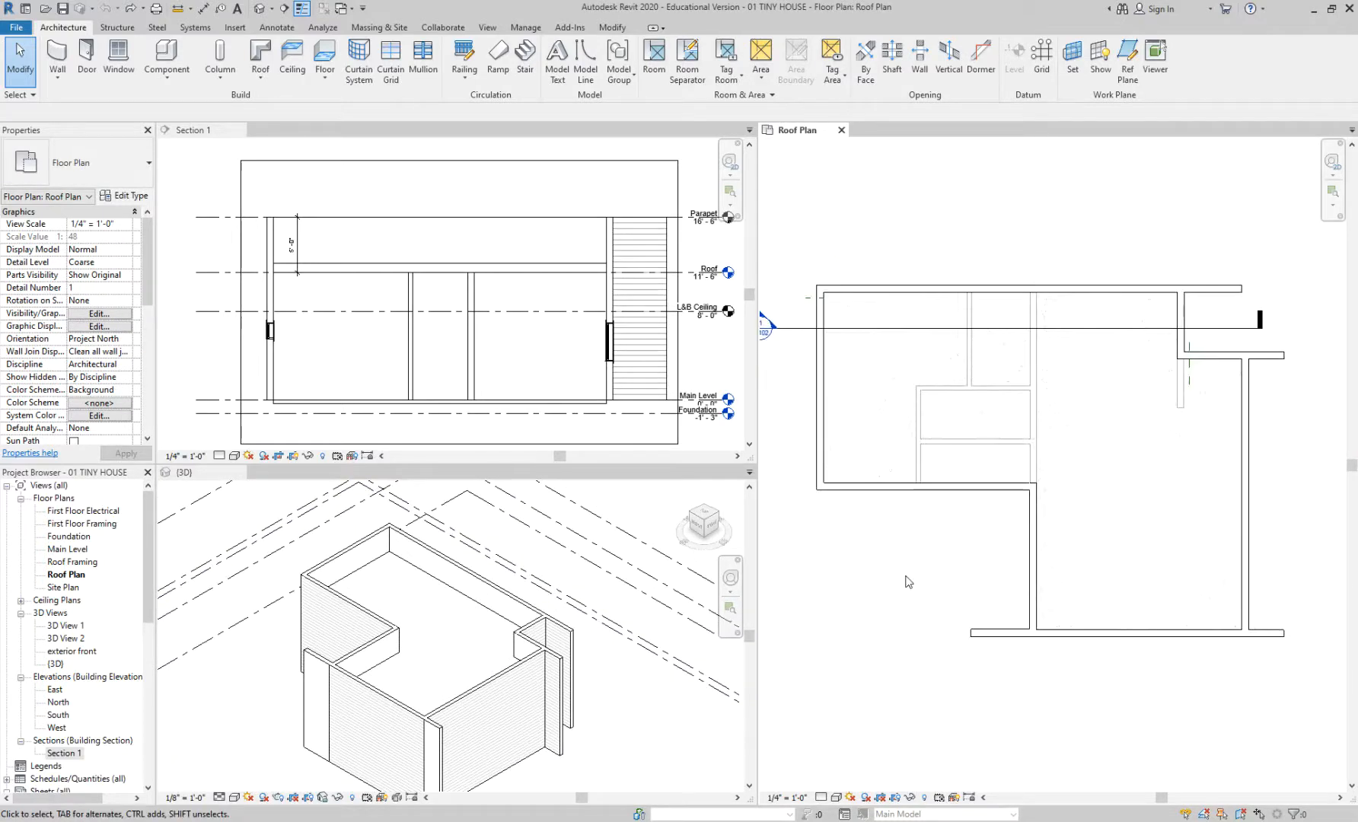
- Hide the crop region boundary of Section 1
{"action": "left_click", "coordinate": [535, 185]}
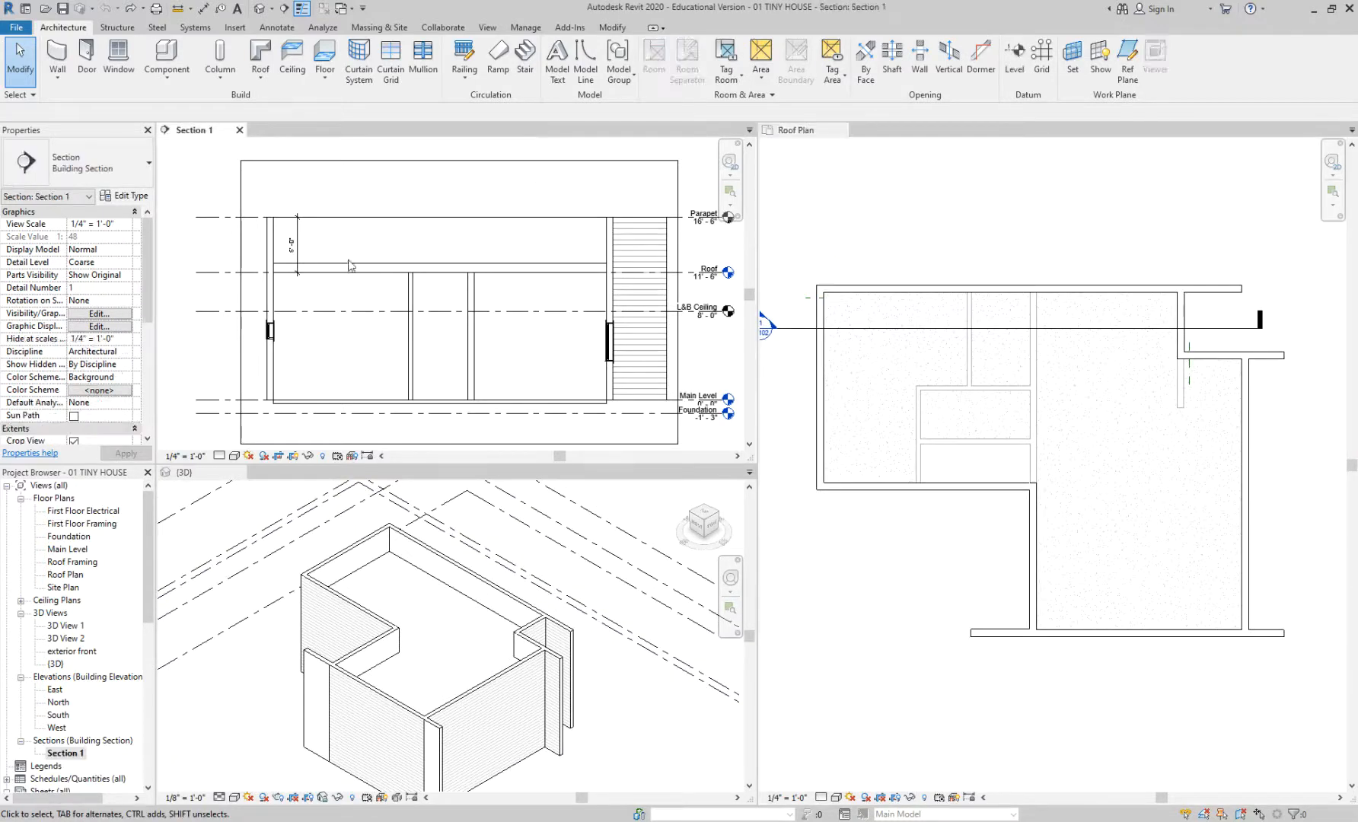
{"action": "scroll", "coordinate": [94, 355], "scroll_direction": "down", "scroll_amount": 3}
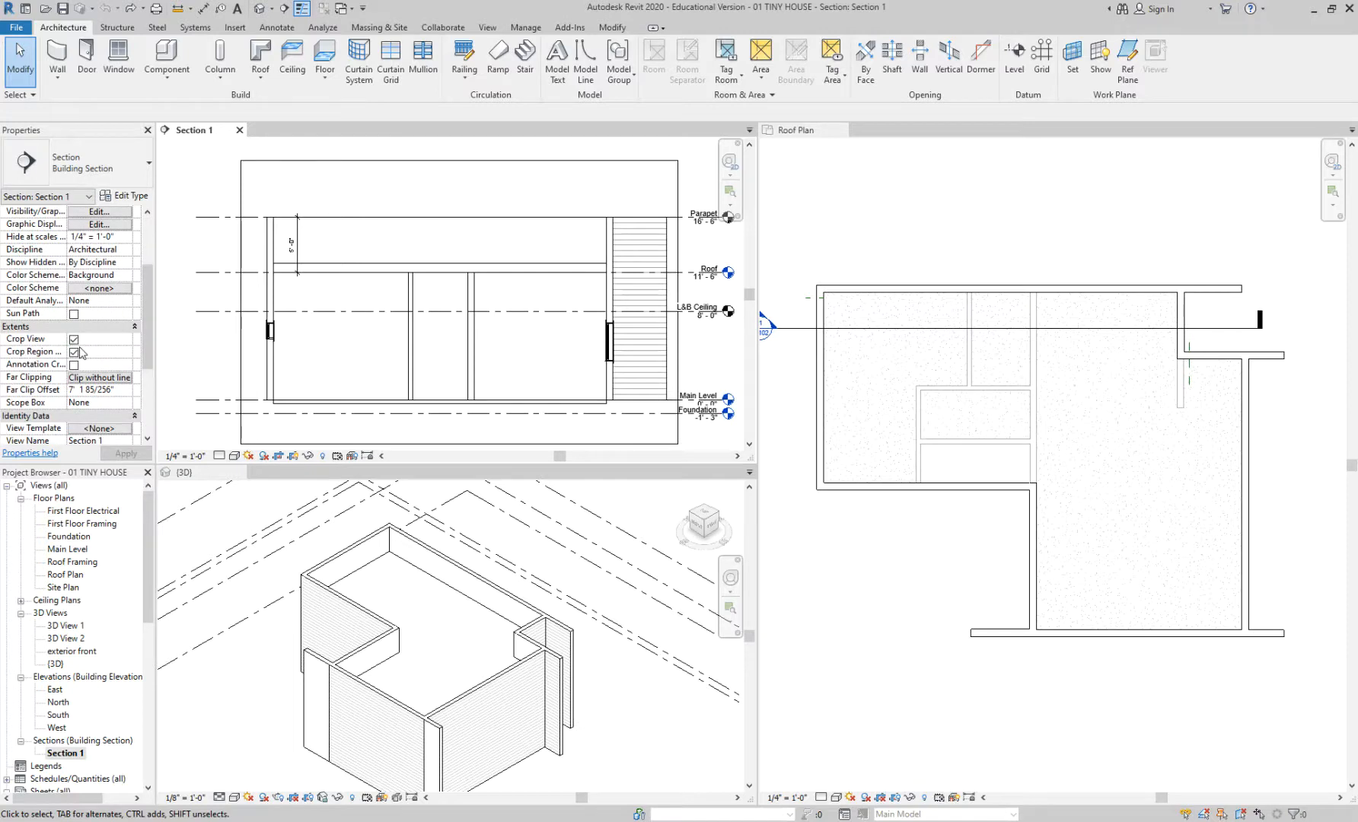
{"action": "left_click", "coordinate": [74, 352]}
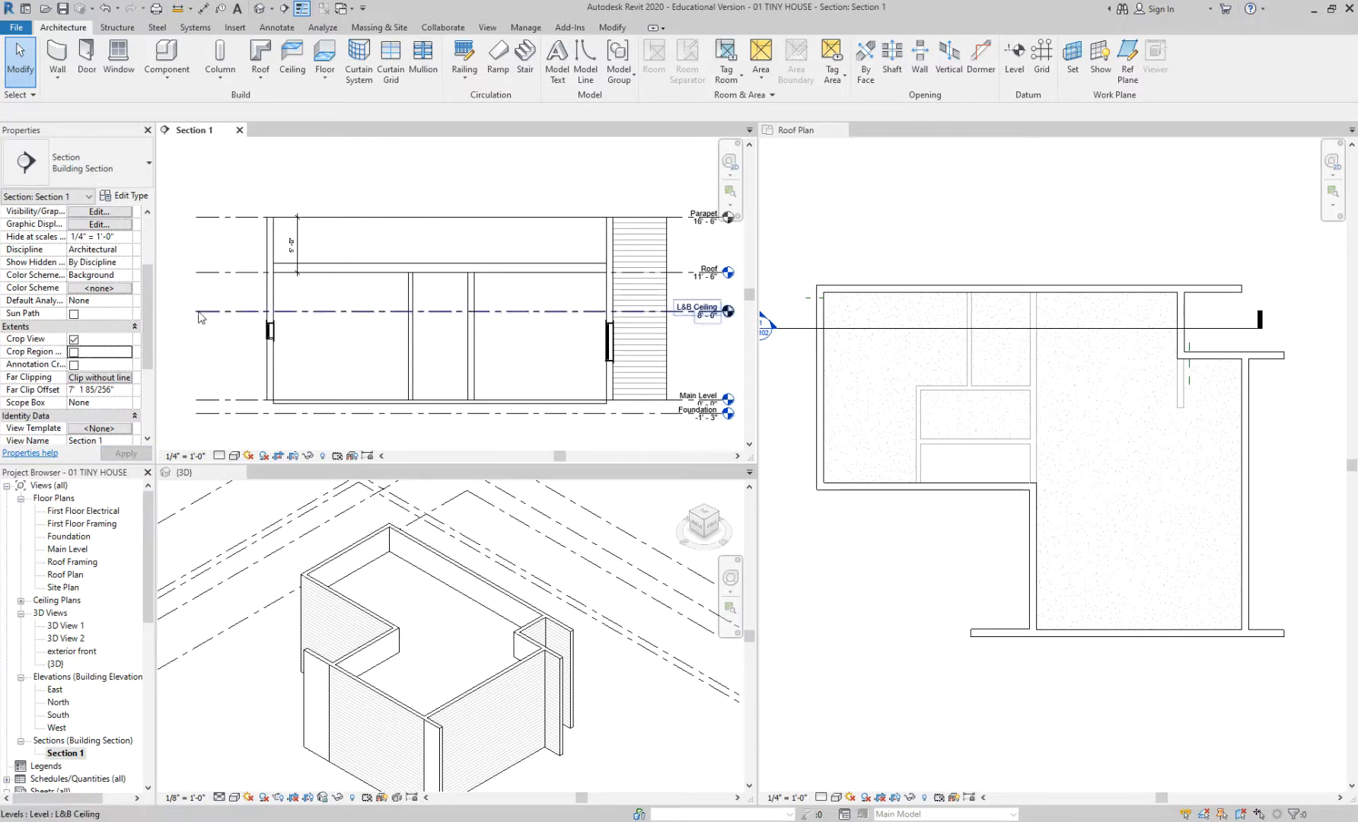
{"action": "middle_click_drag", "start_coordinate": [446, 195], "coordinate": [406, 216]}
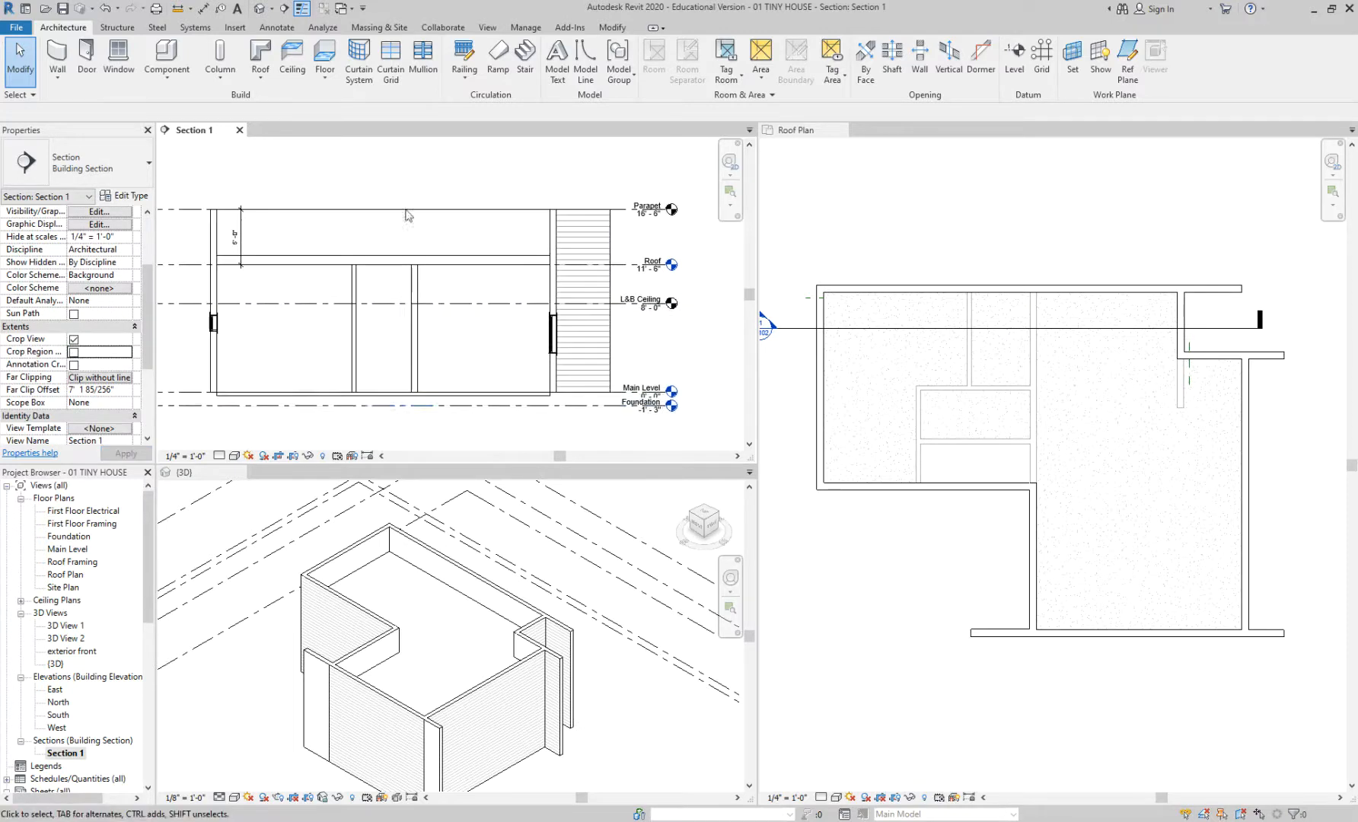
- Widen the Roof Plan tile and center the plan with its section marker inside it
{"action": "left_click", "coordinate": [695, 712]}
{"action": "left_click_drag", "start_coordinate": [757, 435], "coordinate": [718, 435]}
{"action": "left_click", "coordinate": [809, 572]}
{"action": "middle_click_drag", "start_coordinate": [809, 572], "coordinate": [813, 565]}
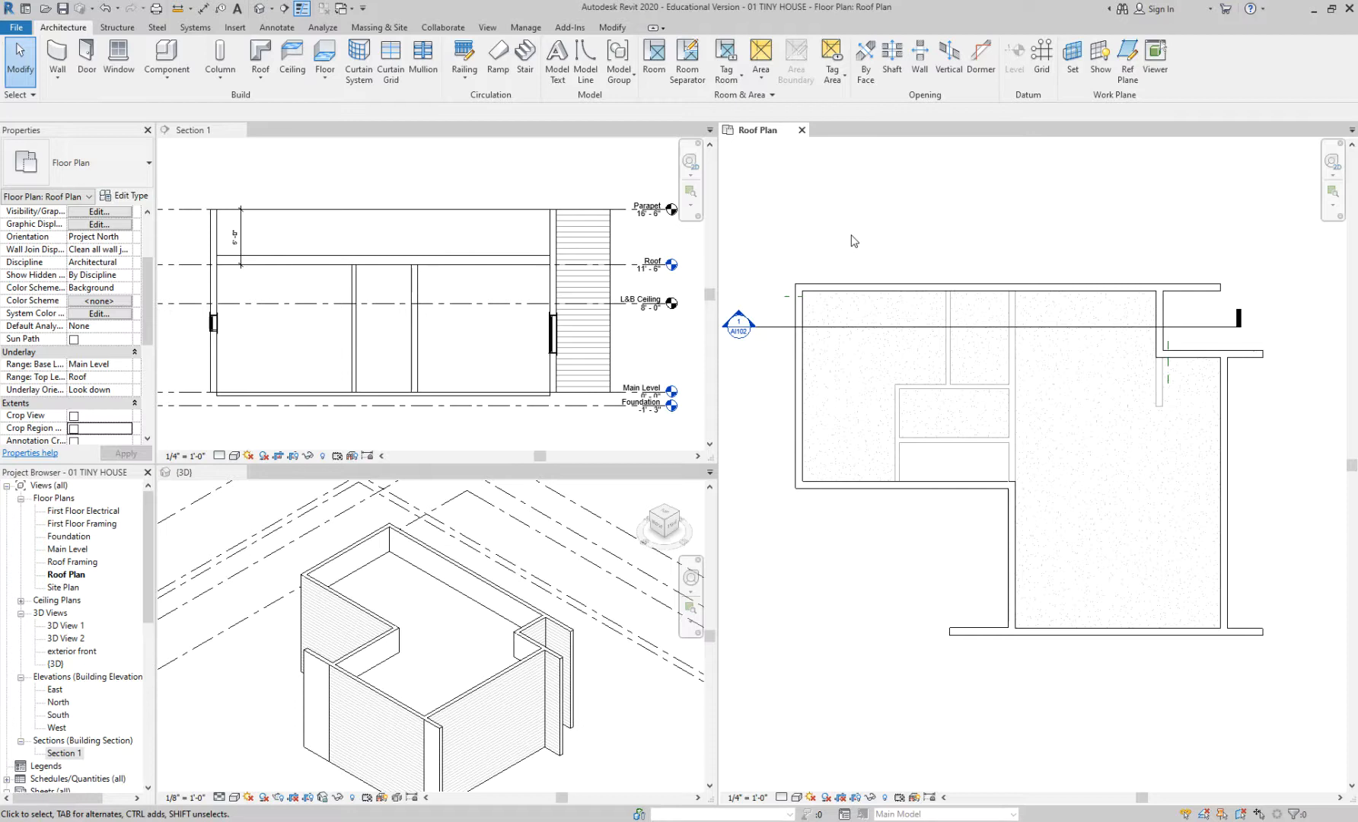
{"action": "middle_click_drag", "start_coordinate": [846, 527], "coordinate": [881, 540]}
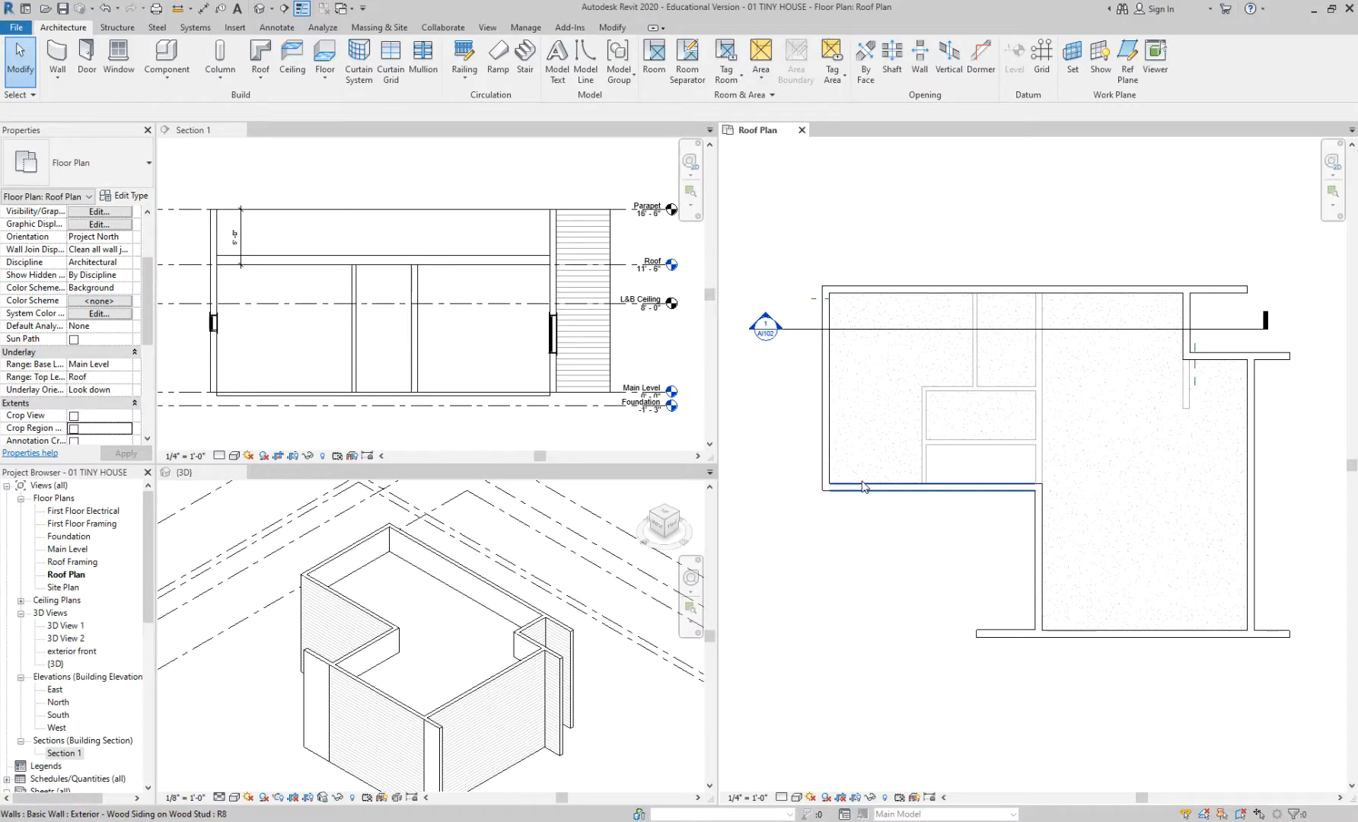
- Delete the generic 18" roof enclosed by the exterior walls
{"action": "key", "text": "Tab"}
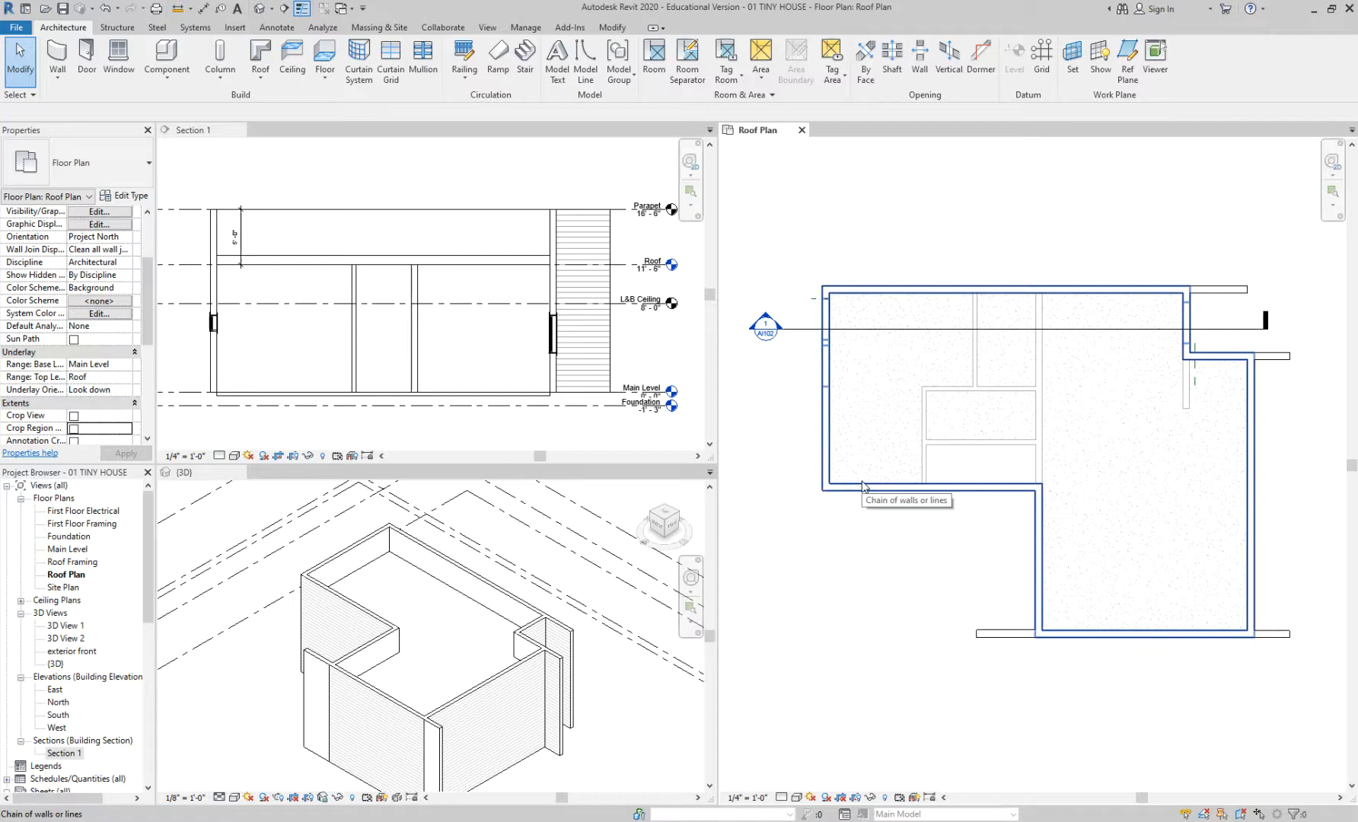
{"action": "key", "text": "Tab"}
{"action": "left_click", "coordinate": [862, 487]}
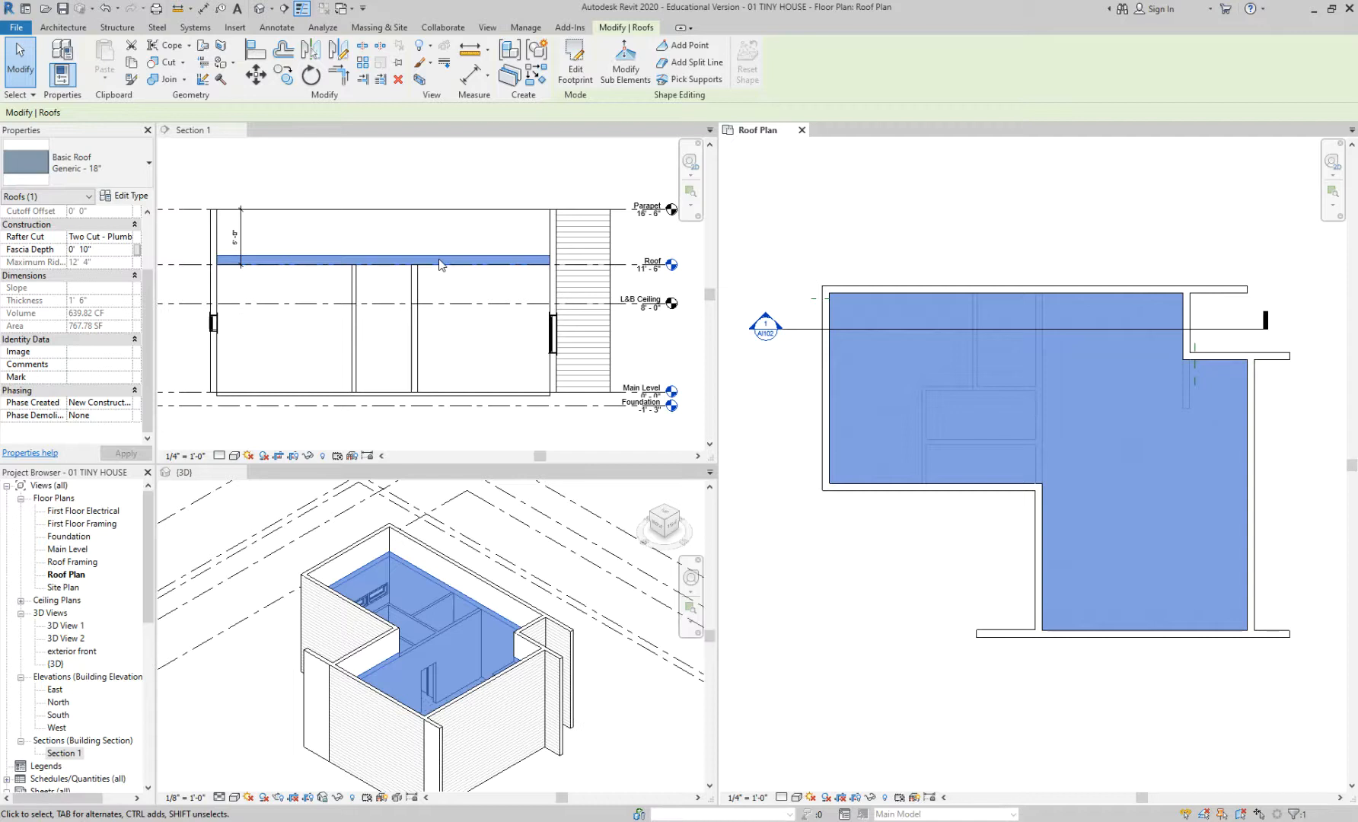
{"action": "key", "text": "Delete"}
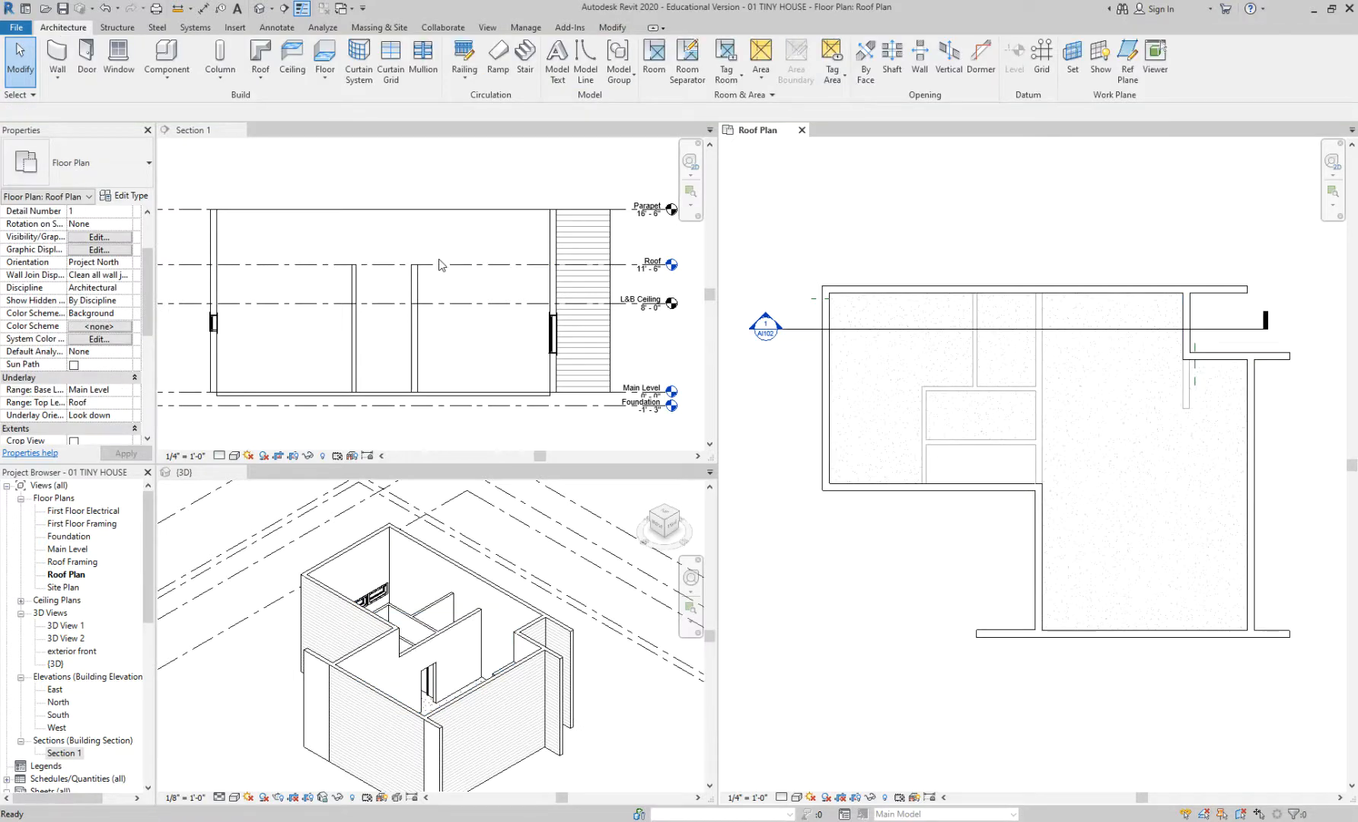
- Examine the Parapet, Roof, L&B Ceiling, Main Level and Foundation levels and their heads in Section 1
{"action": "left_click", "coordinate": [440, 264]}
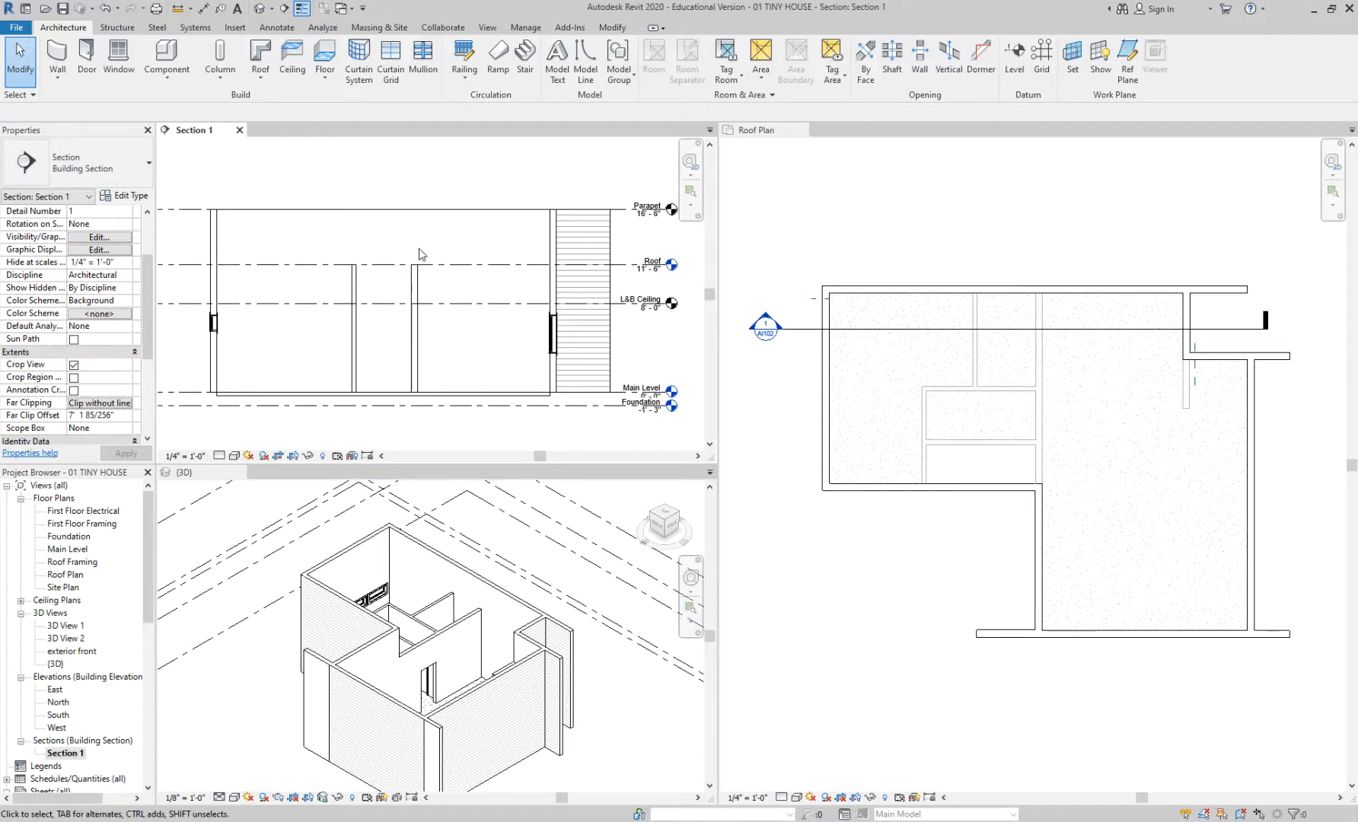
{"action": "middle_click_drag", "start_coordinate": [476, 244], "coordinate": [444, 239]}
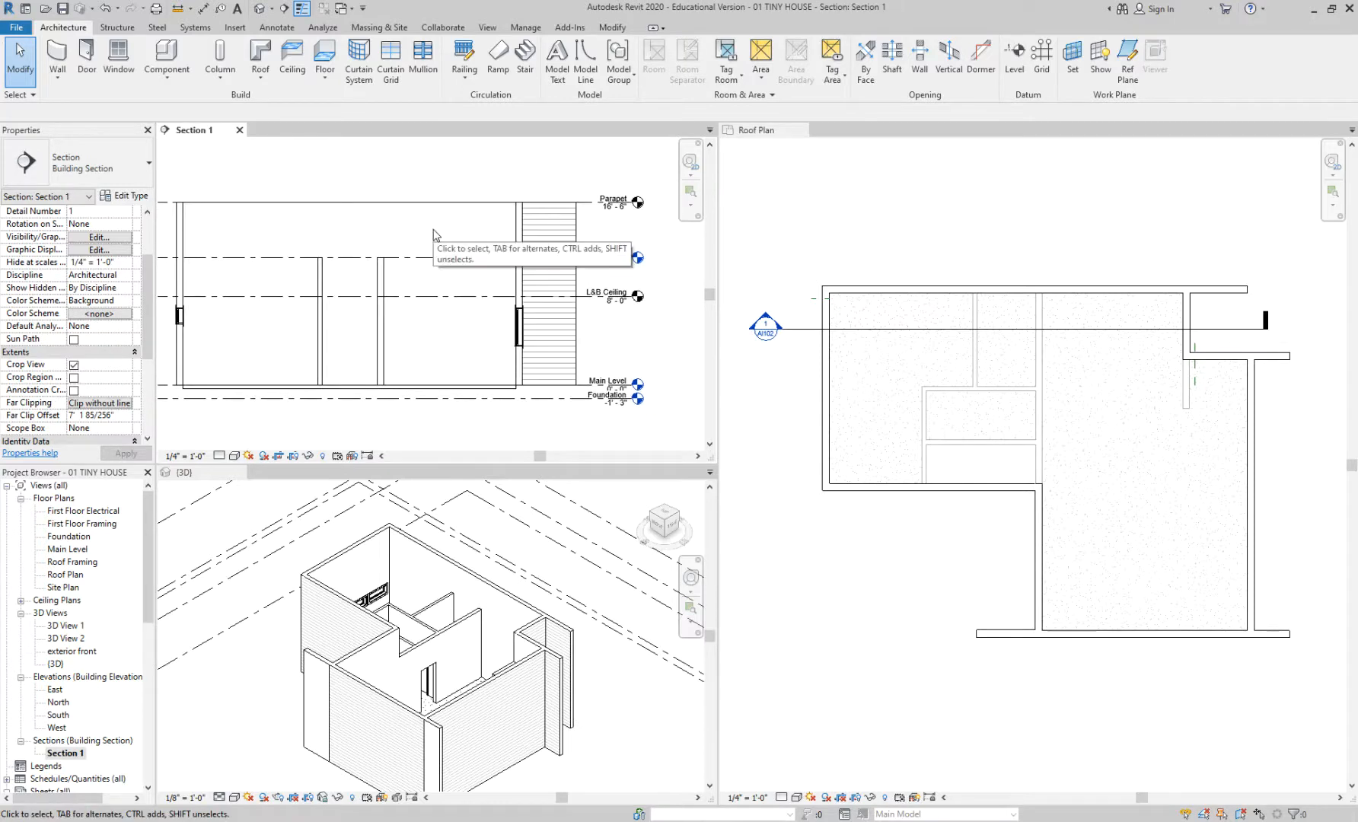
{"action": "scroll", "coordinate": [590, 322], "scroll_direction": "up", "scroll_amount": 1}
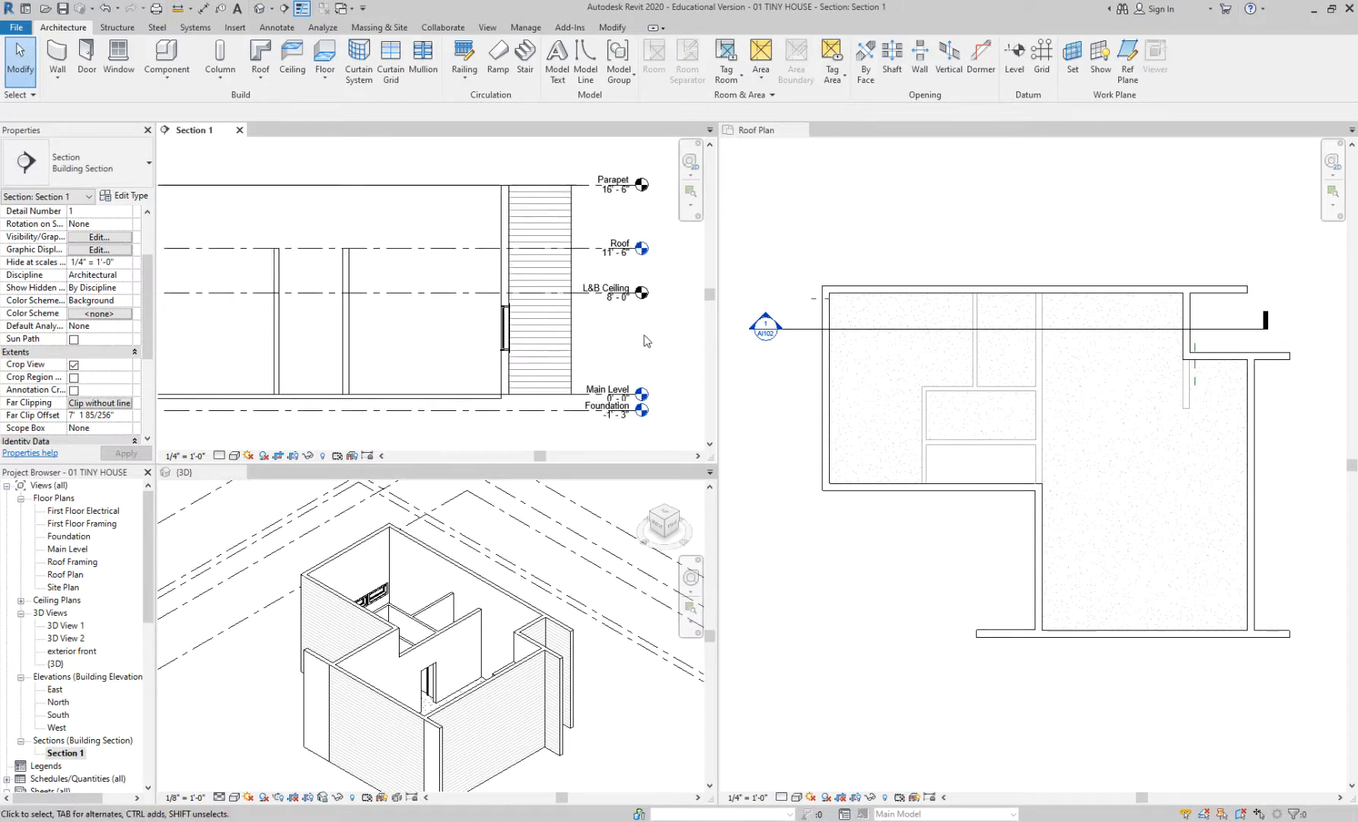
{"action": "scroll", "coordinate": [648, 308], "scroll_direction": "up", "scroll_amount": 1}
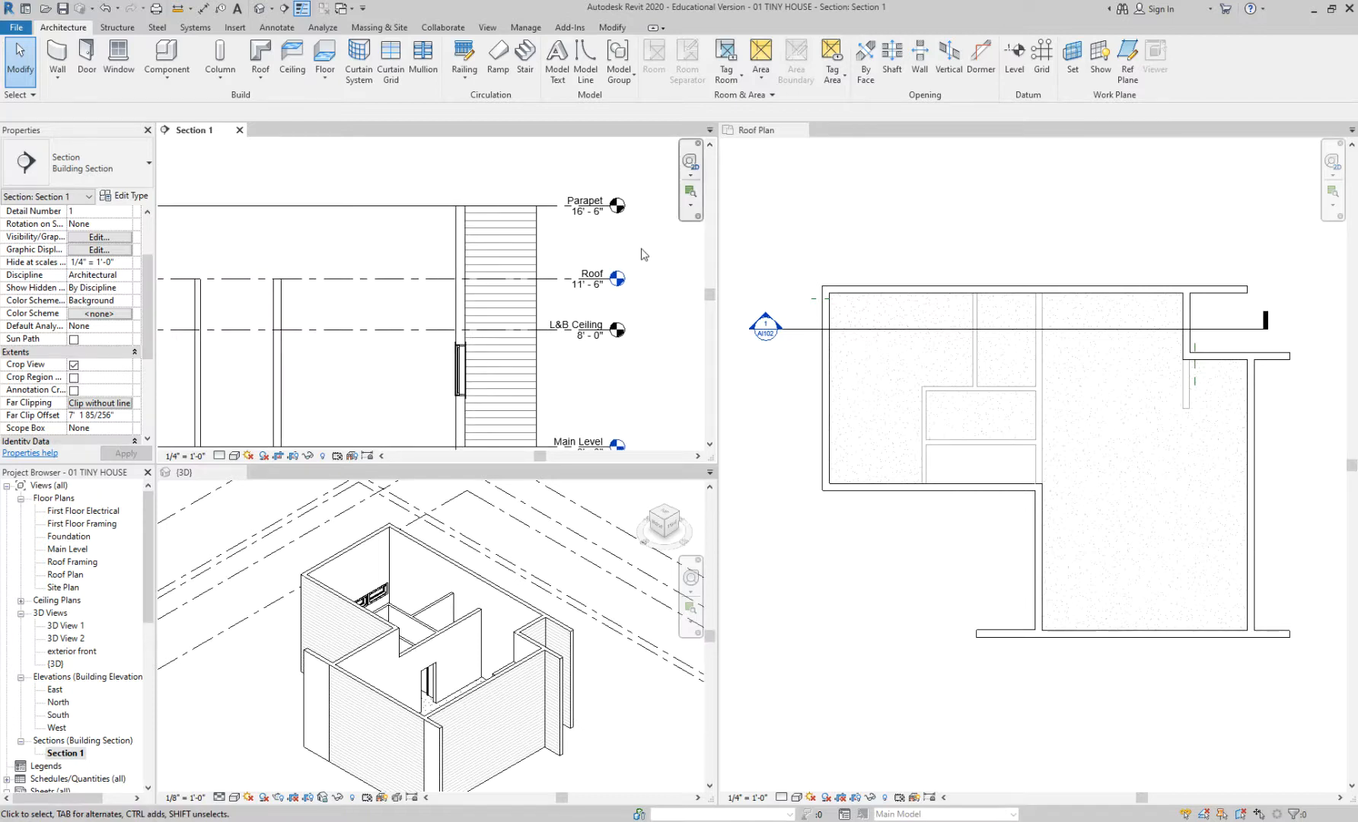
{"action": "scroll", "coordinate": [635, 255], "scroll_direction": "down", "scroll_amount": 1}
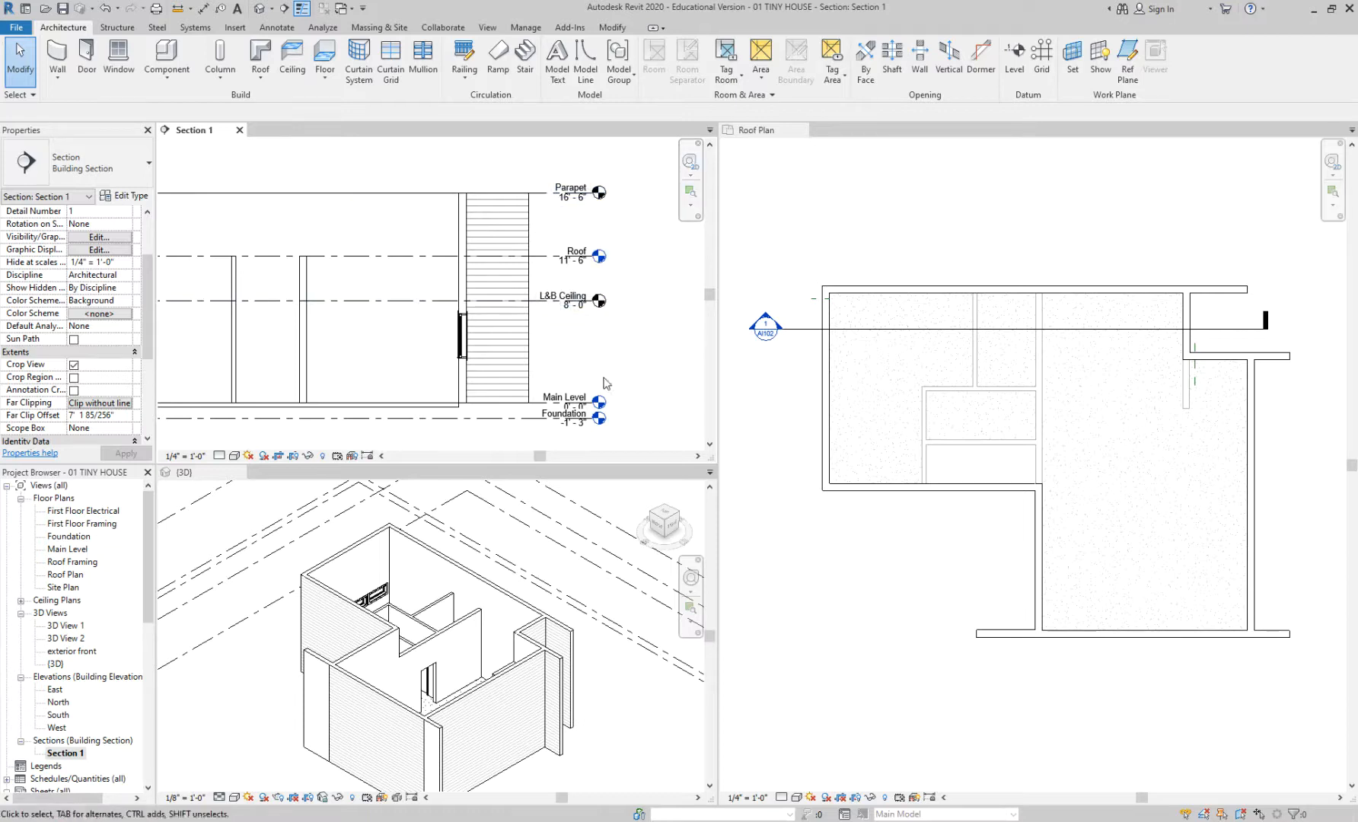
{"action": "scroll", "coordinate": [606, 424], "scroll_direction": "up", "scroll_amount": 2}
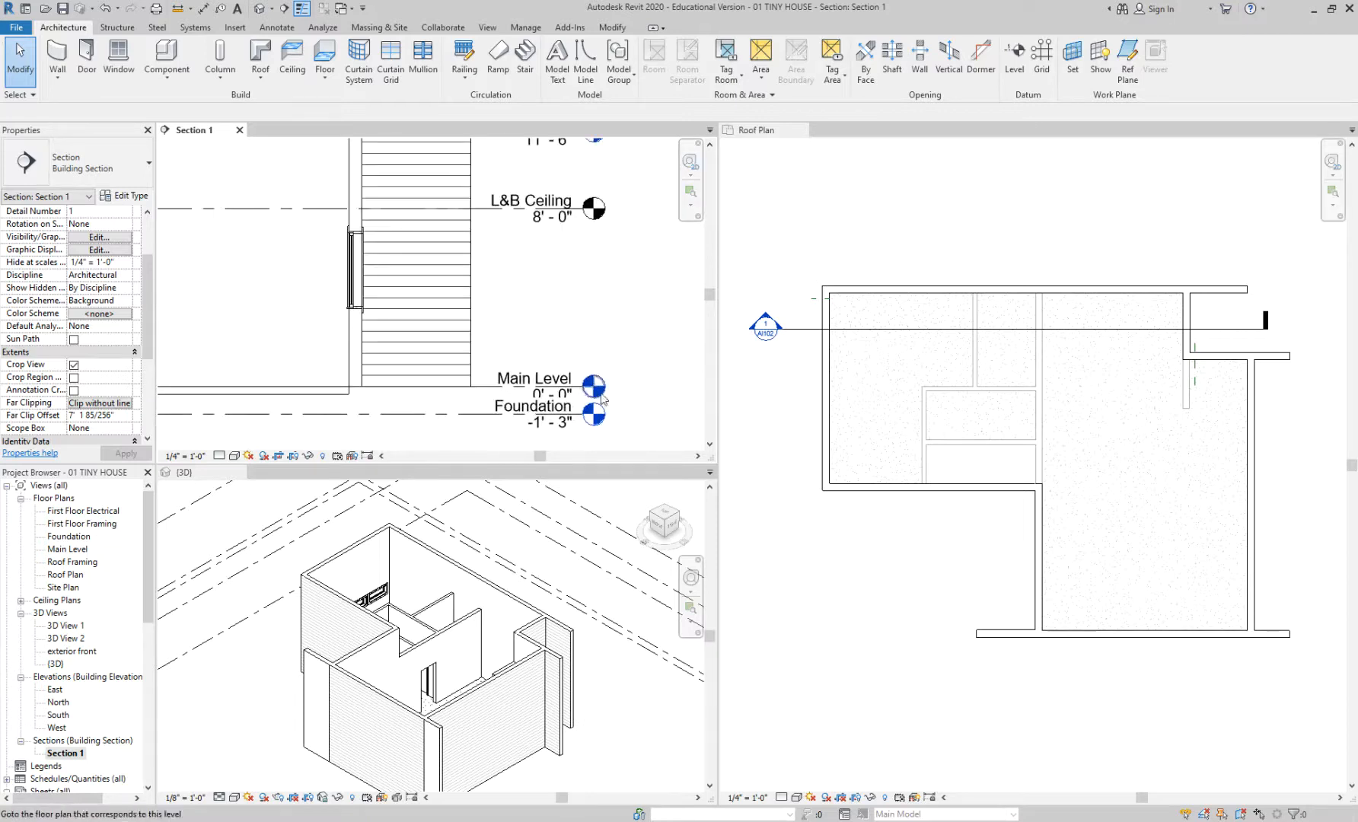
{"action": "middle_click_drag", "start_coordinate": [615, 316], "coordinate": [613, 403]}
{"action": "scroll", "coordinate": [593, 315], "scroll_direction": "down", "scroll_amount": 2}
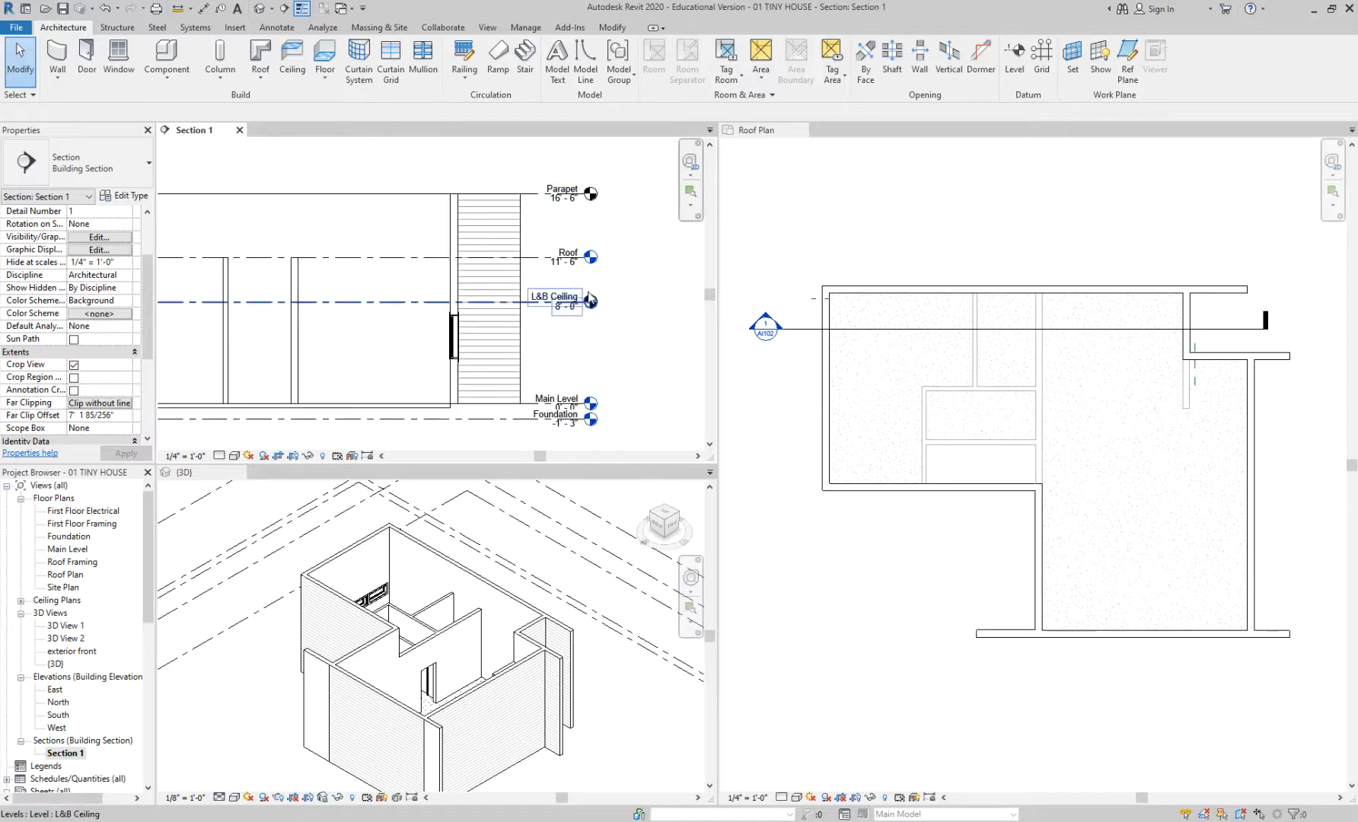
- Jump between views by opening Roof Plan from the Roof level head and Section 1 from its section marker
{"action": "scroll", "coordinate": [606, 280], "scroll_direction": "up", "scroll_amount": 1}
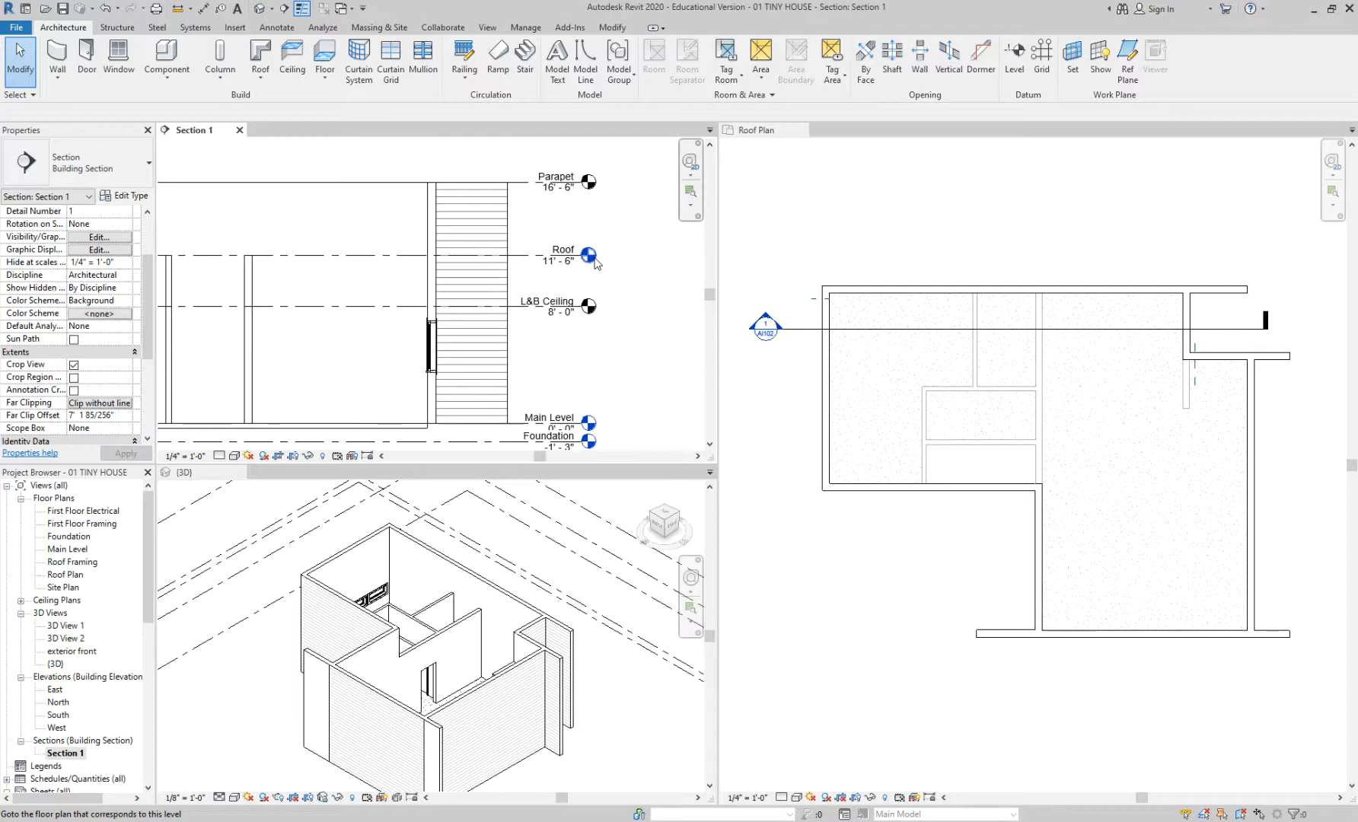
{"action": "scroll", "coordinate": [594, 259], "scroll_direction": "up", "scroll_amount": 2}
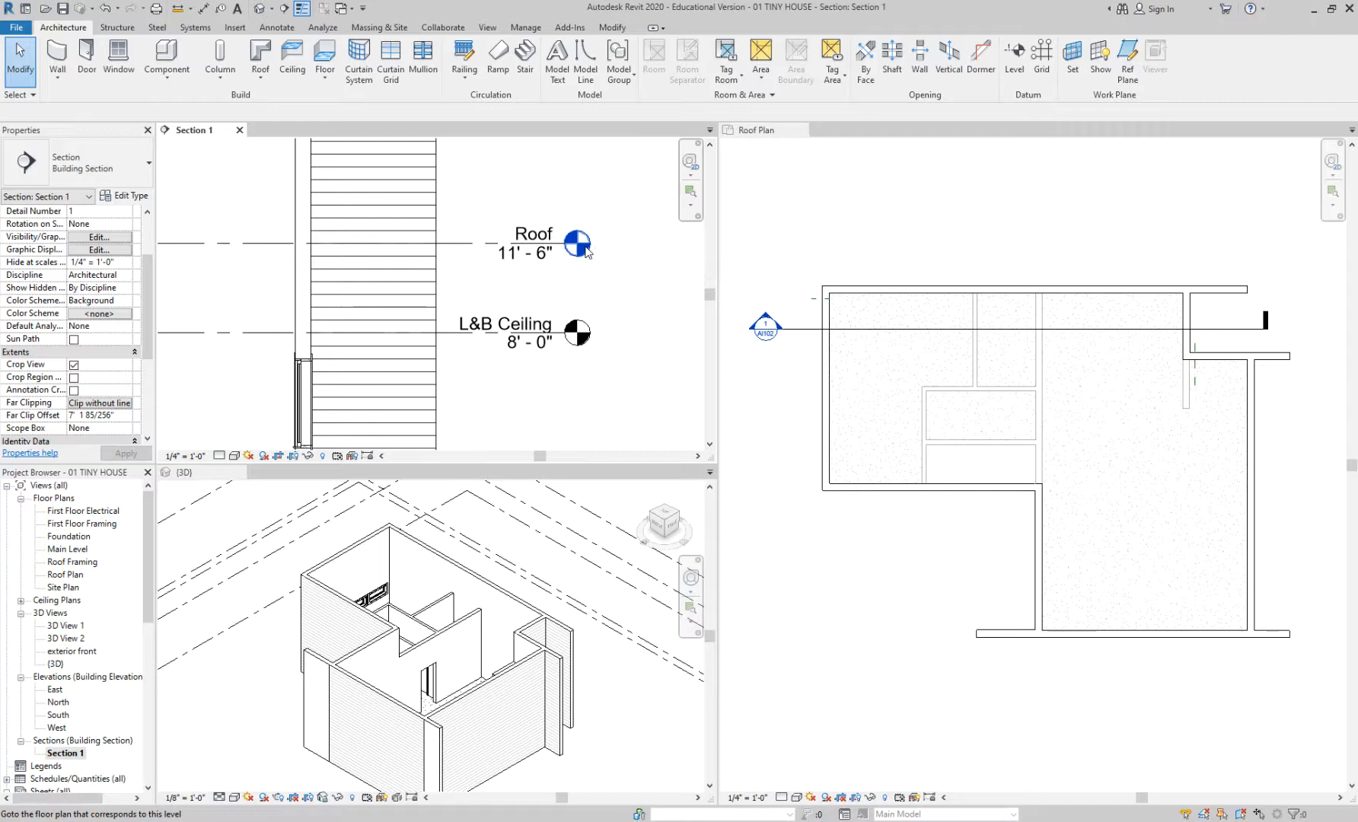
{"action": "double_click", "coordinate": [579, 244]}
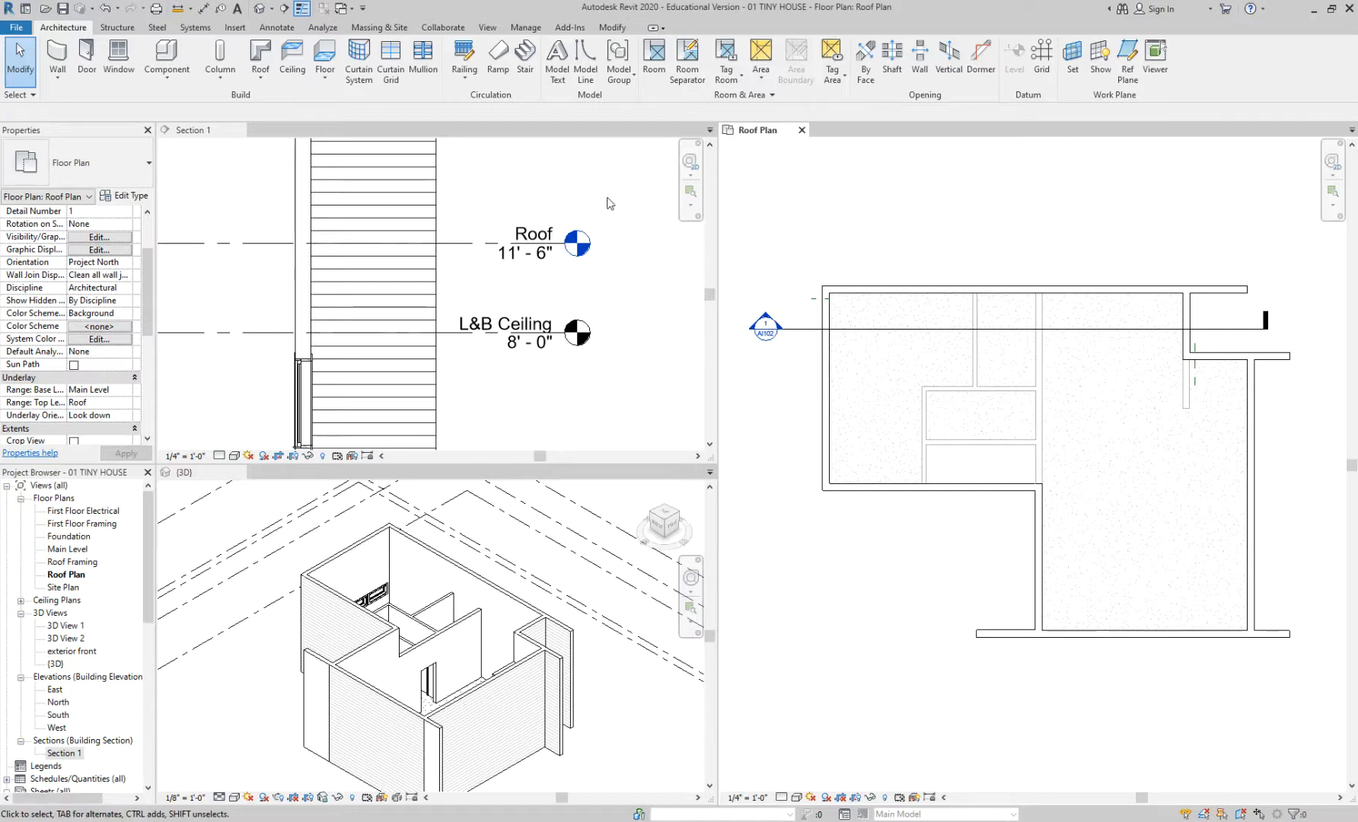
{"action": "left_click", "coordinate": [662, 202]}
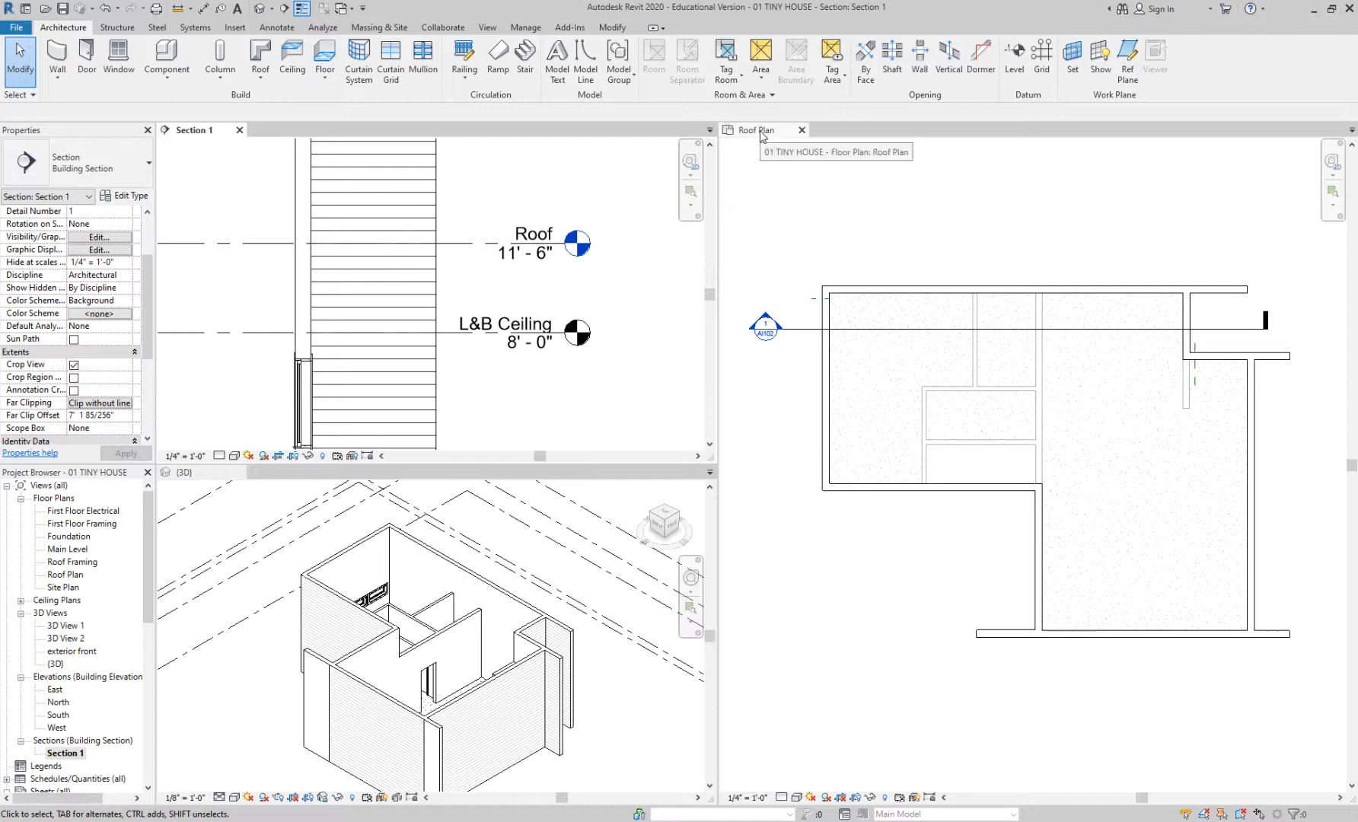
{"action": "double_click", "coordinate": [583, 249]}
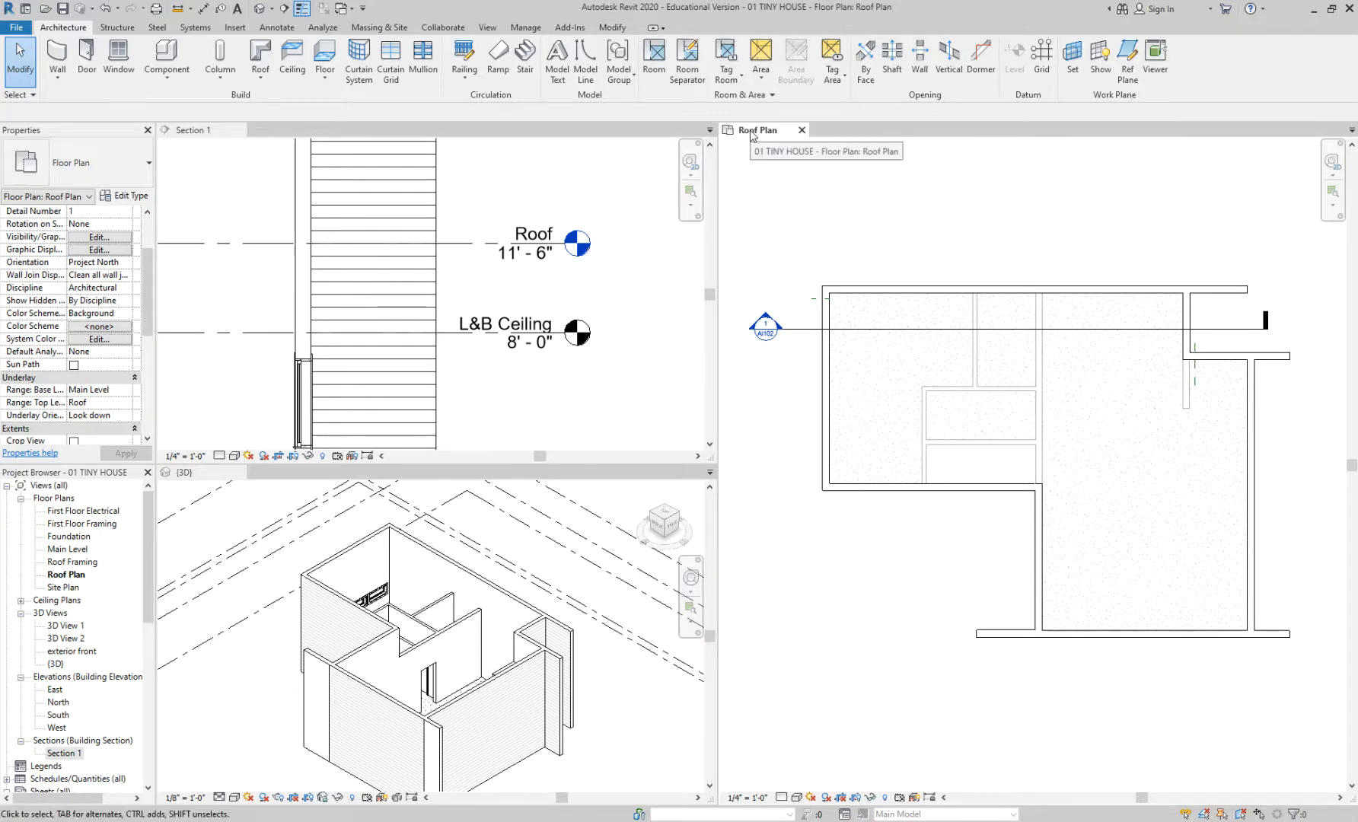
{"action": "left_click", "coordinate": [630, 259]}
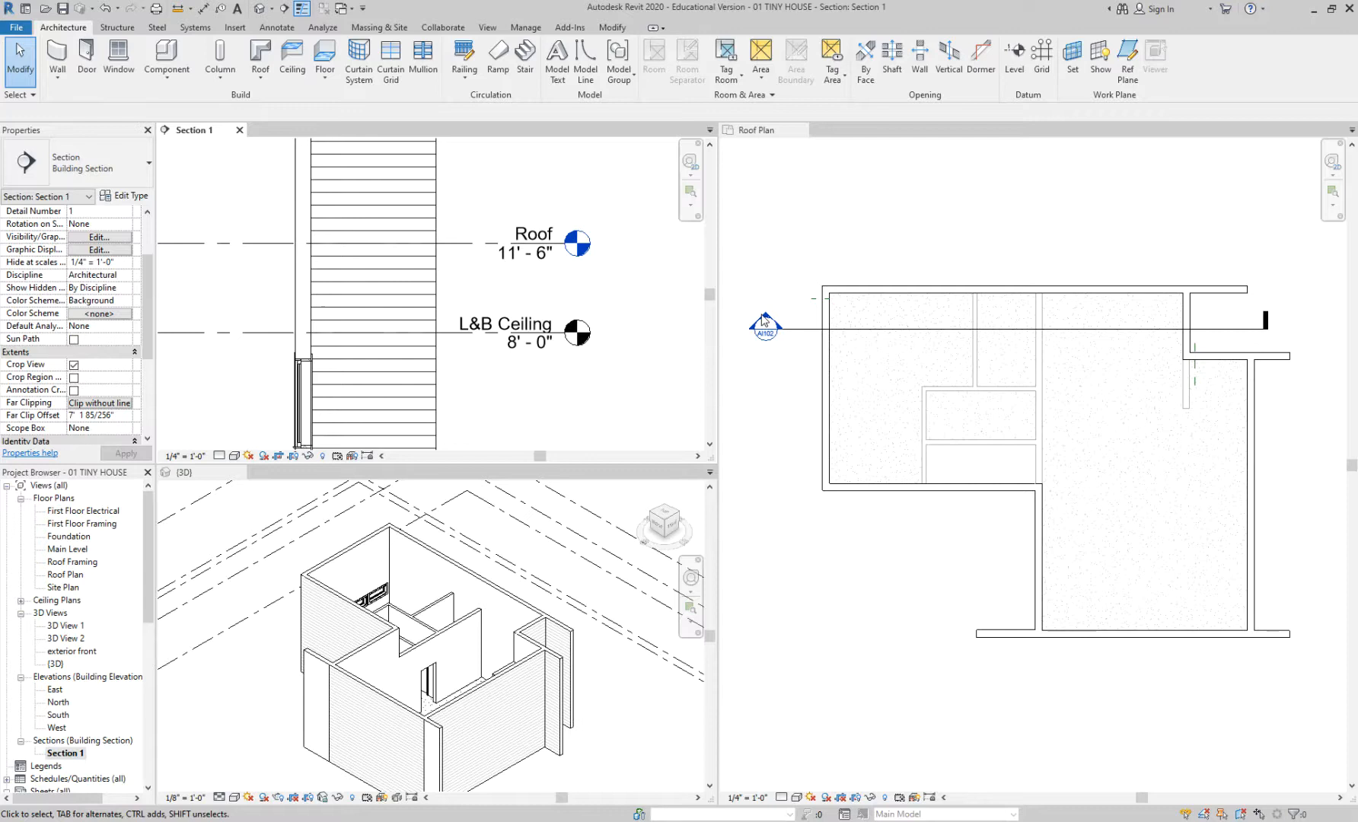
{"action": "left_click", "coordinate": [890, 241]}
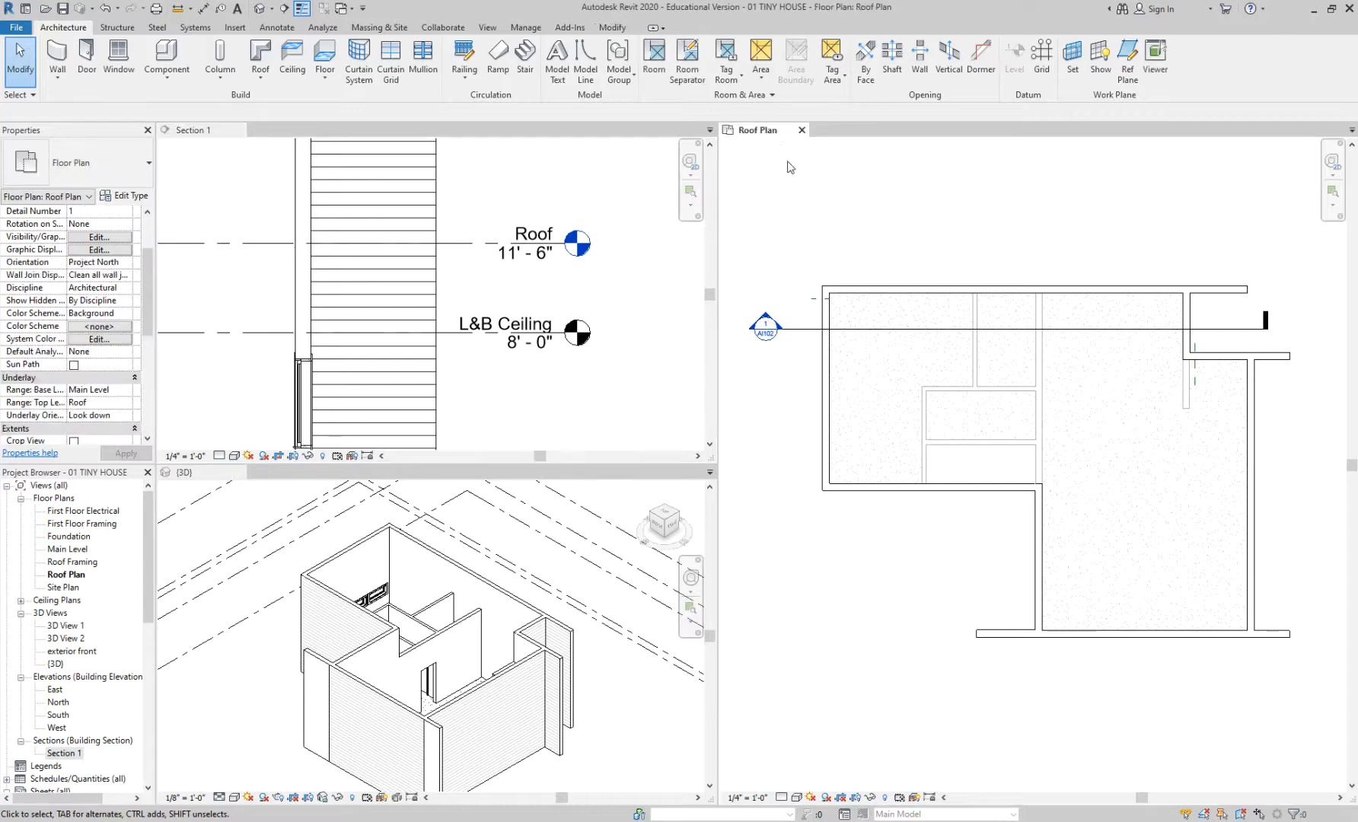
{"action": "double_click", "coordinate": [768, 314]}
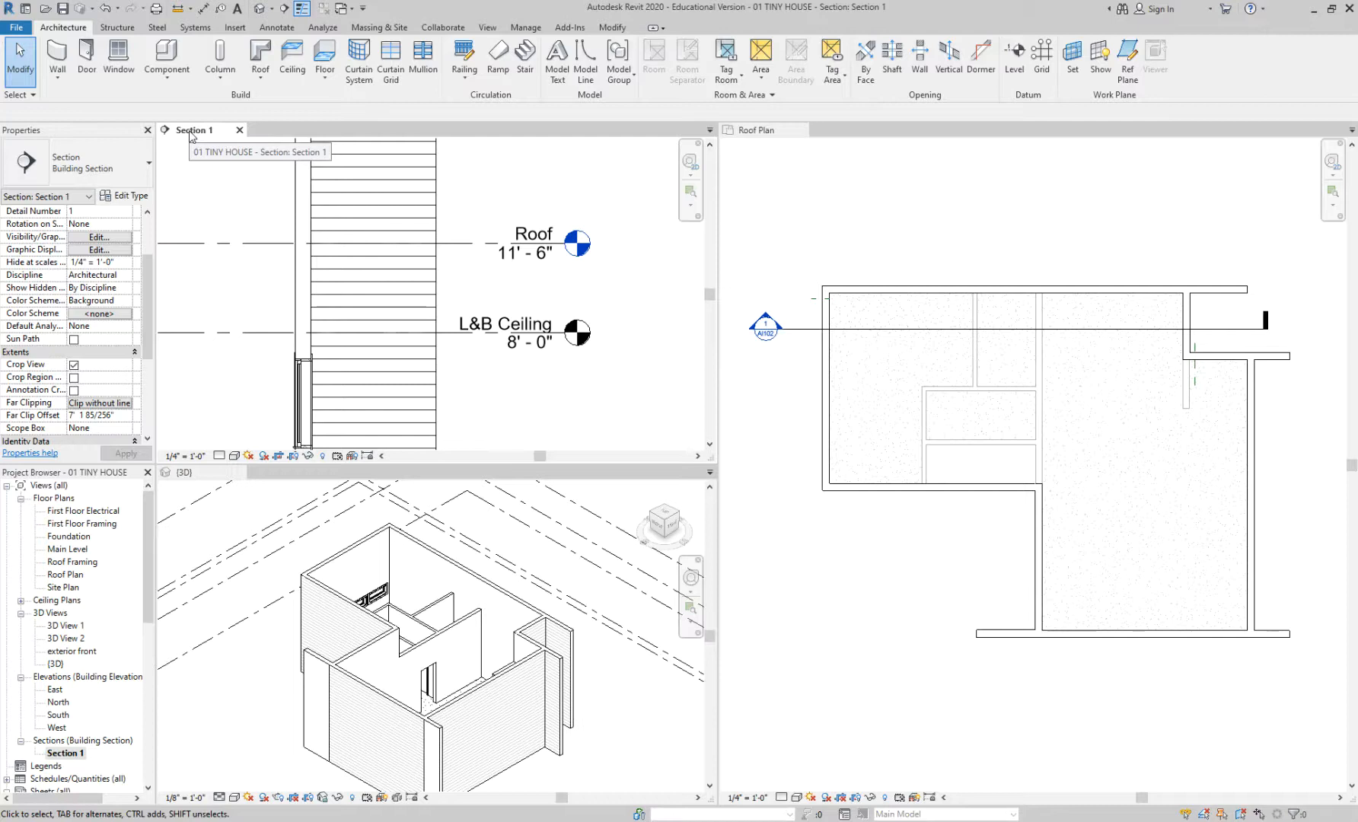
- Delete the L&B Ceiling and Parapet levels in Section 1
{"action": "scroll", "coordinate": [618, 318], "scroll_direction": "down", "scroll_amount": 3}
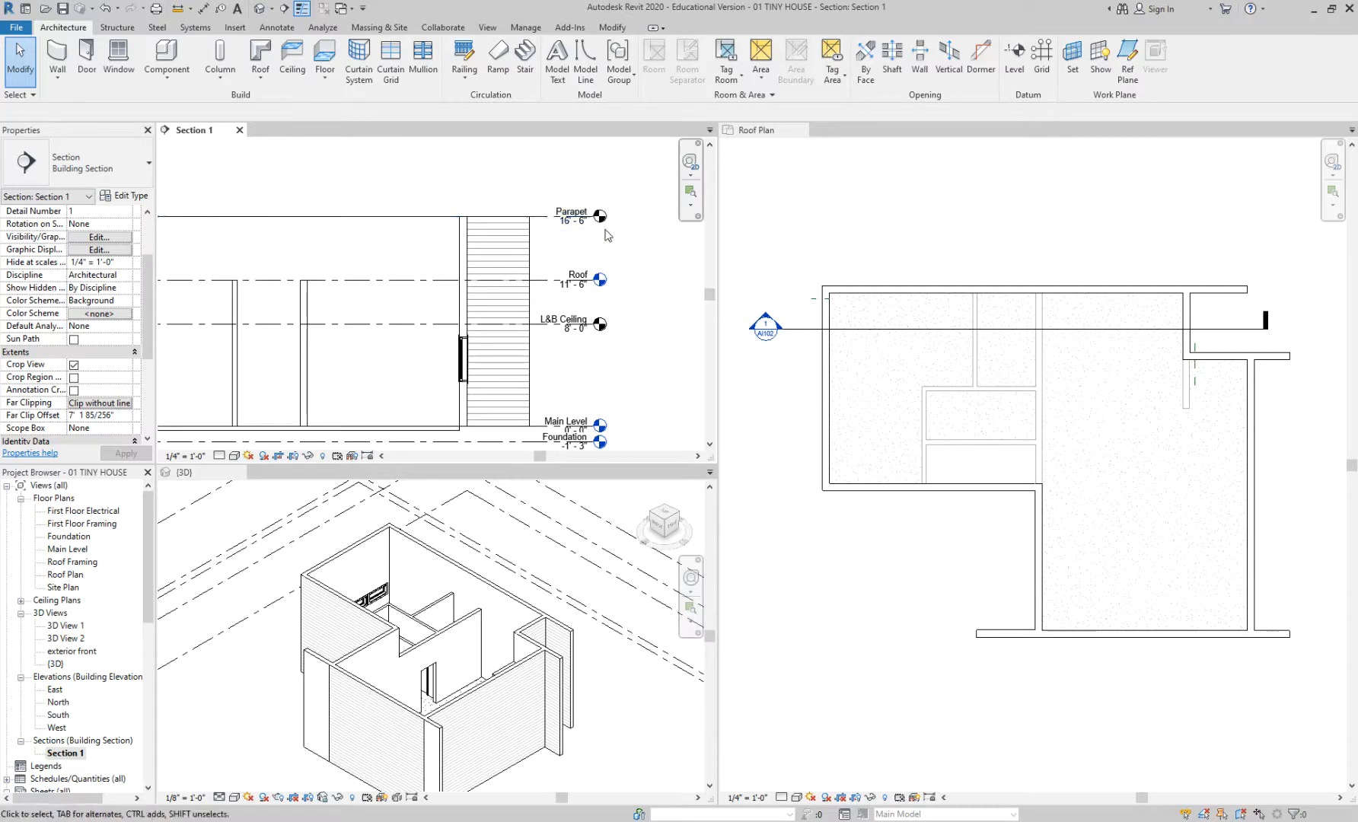
{"action": "scroll", "coordinate": [607, 243], "scroll_direction": "up", "scroll_amount": 1}
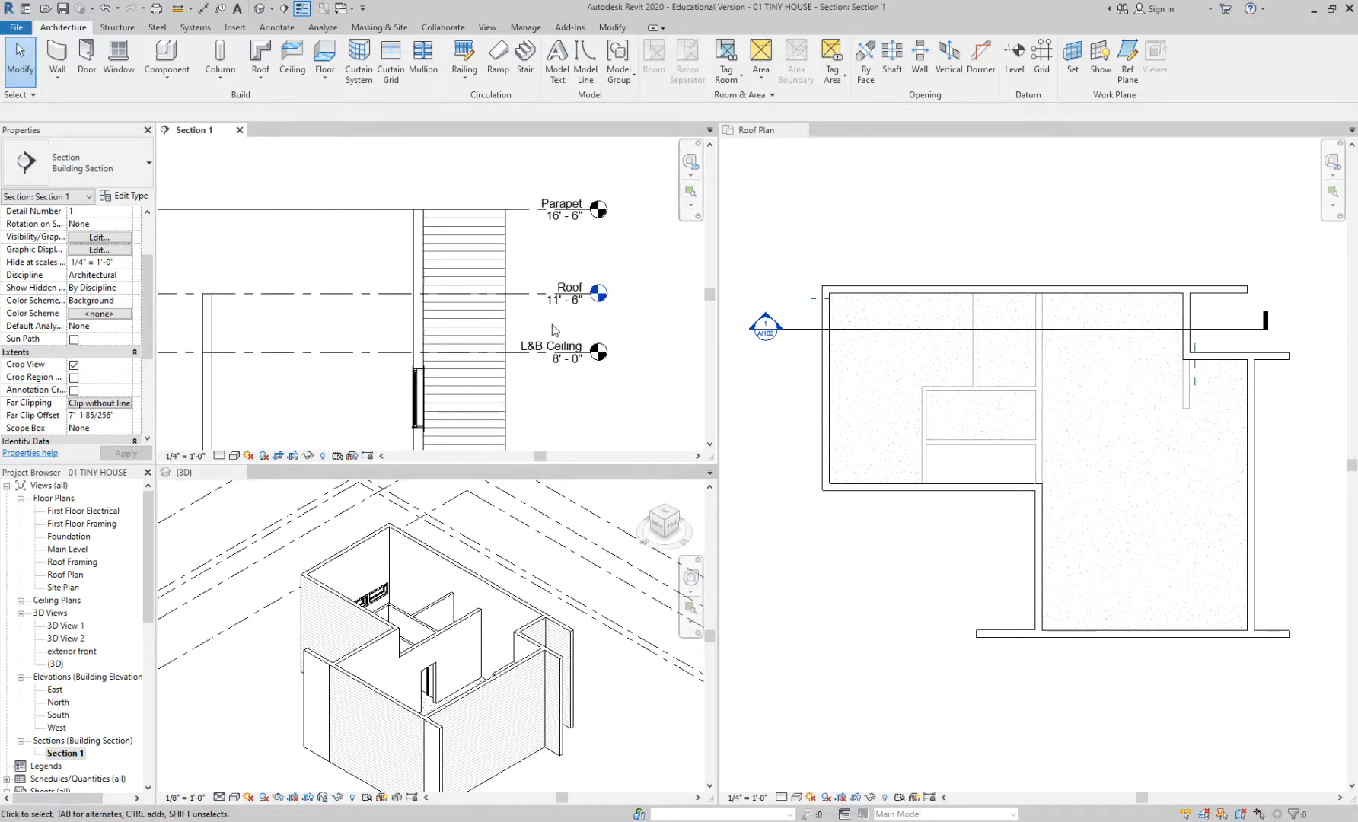
{"action": "left_click", "coordinate": [525, 355]}
{"action": "key", "text": "Delete"}
{"action": "left_click", "coordinate": [531, 213]}
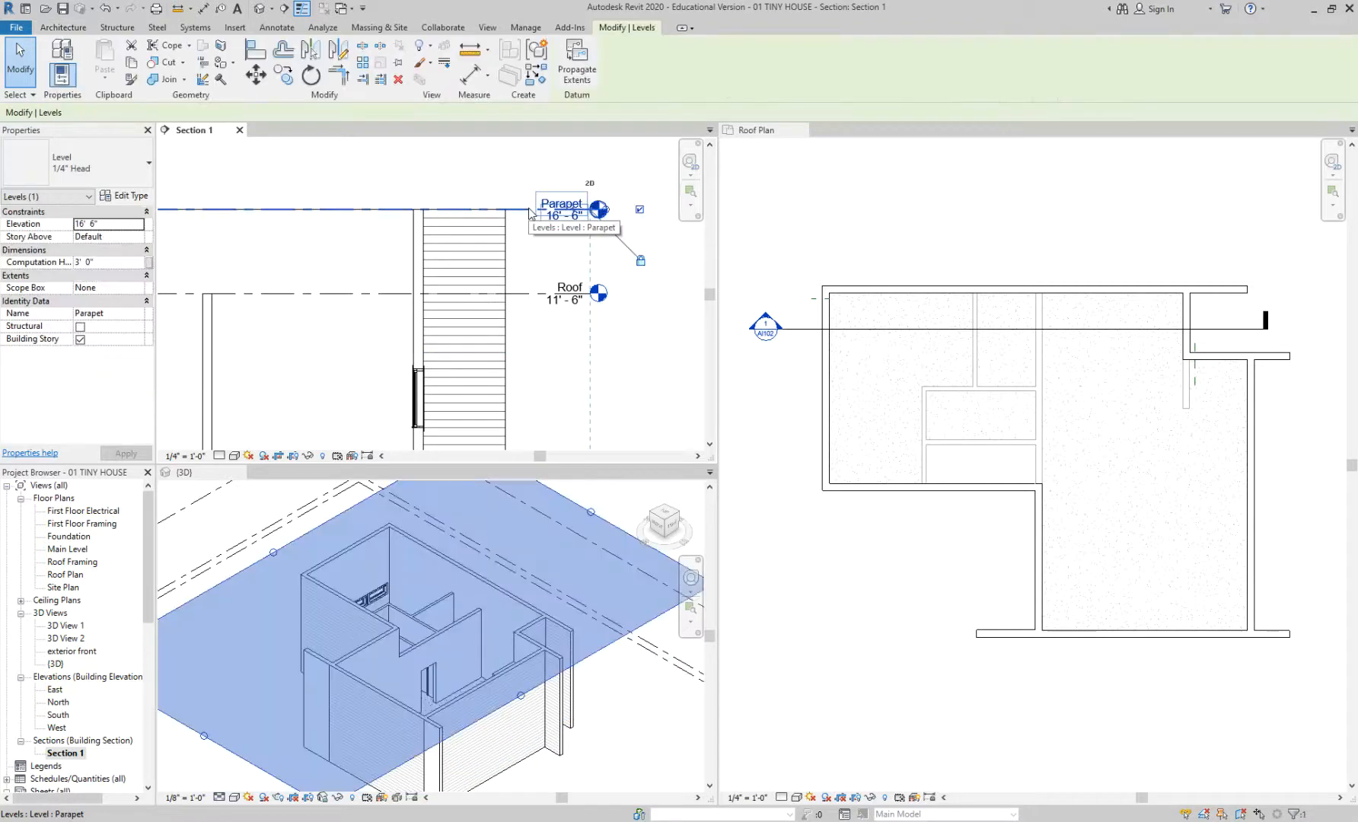
{"action": "key", "text": "Delete"}
{"action": "scroll", "coordinate": [549, 244], "scroll_direction": "down", "scroll_amount": 3}
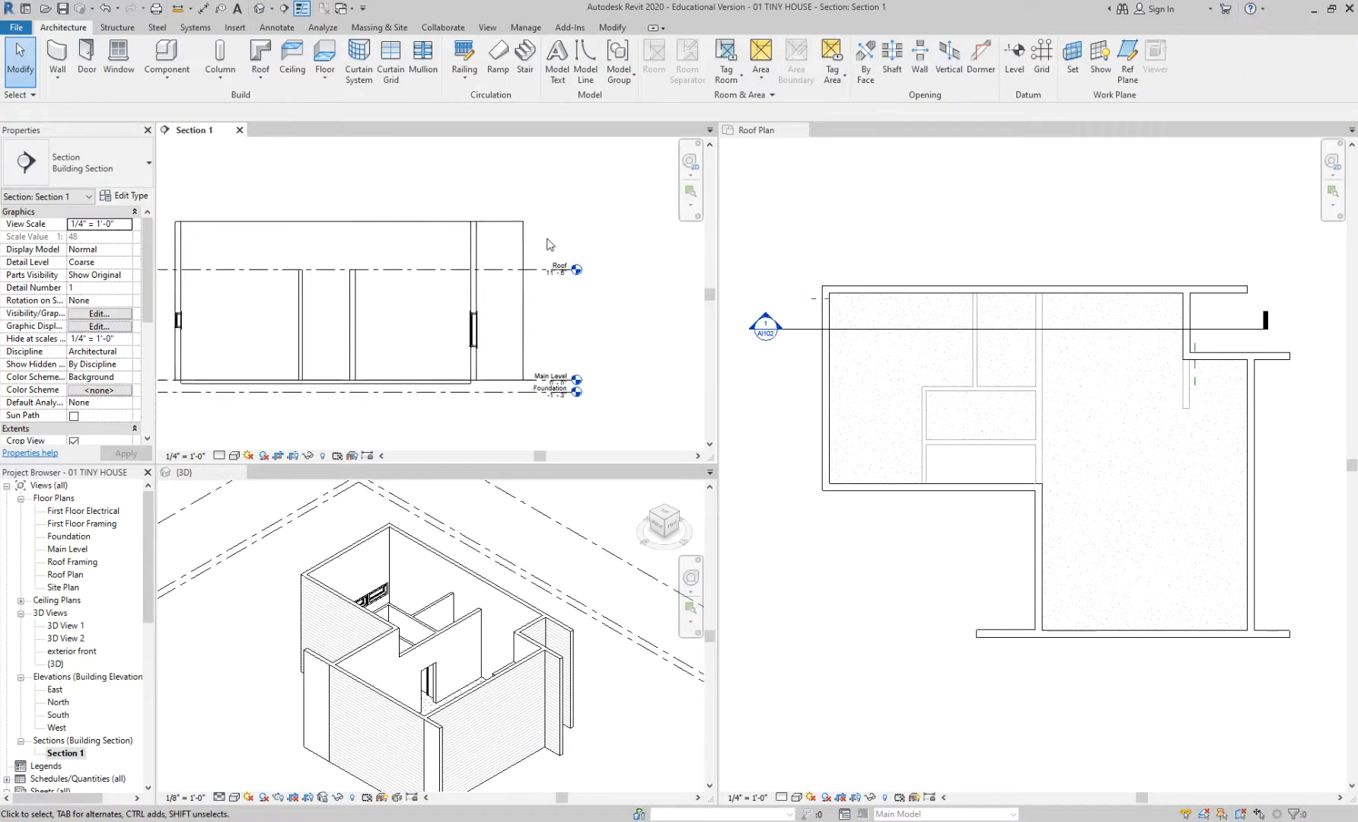
{"action": "middle_click_drag", "start_coordinate": [563, 332], "coordinate": [609, 321]}
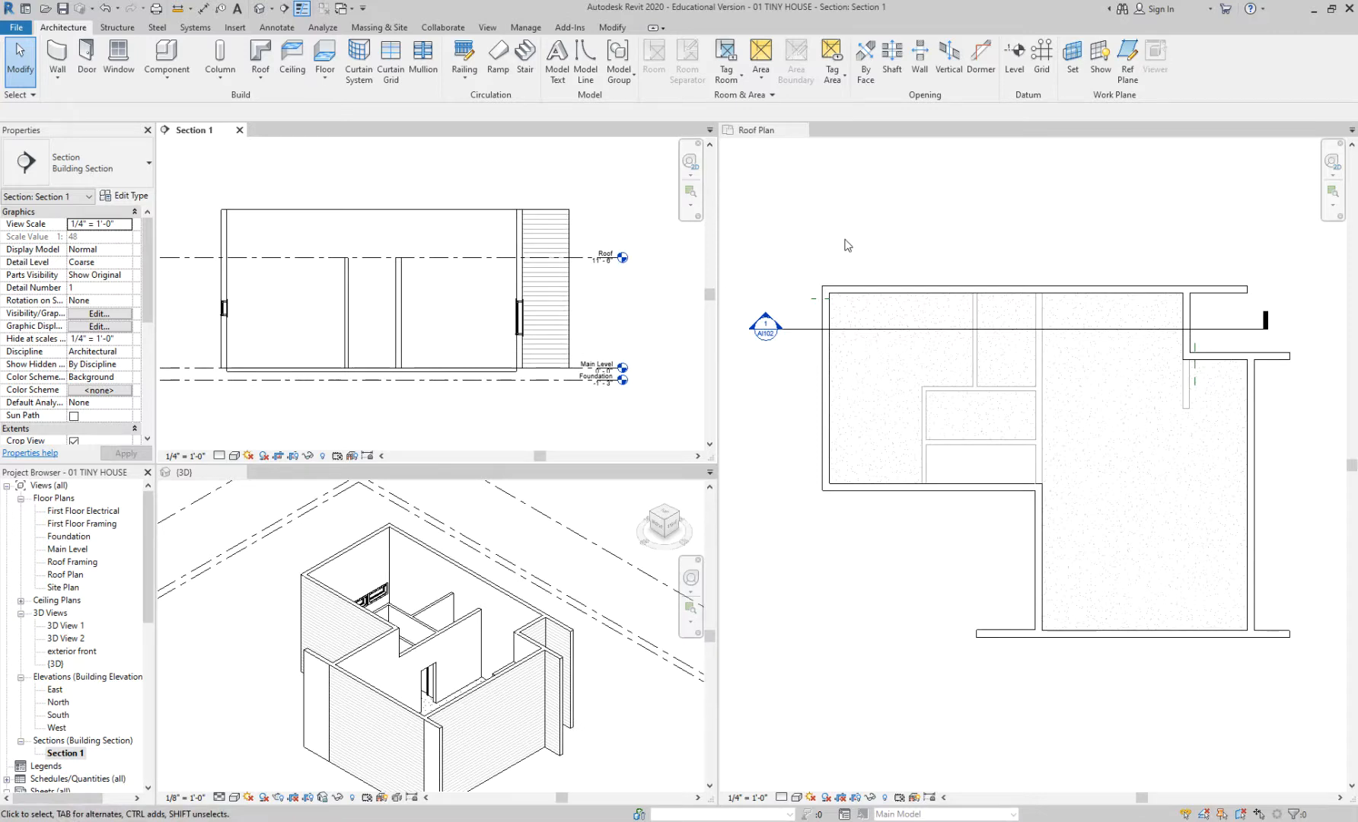
{"action": "left_click", "coordinate": [320, 538]}
{"action": "middle_click_drag", "start_coordinate": [321, 545], "coordinate": [316, 507]}
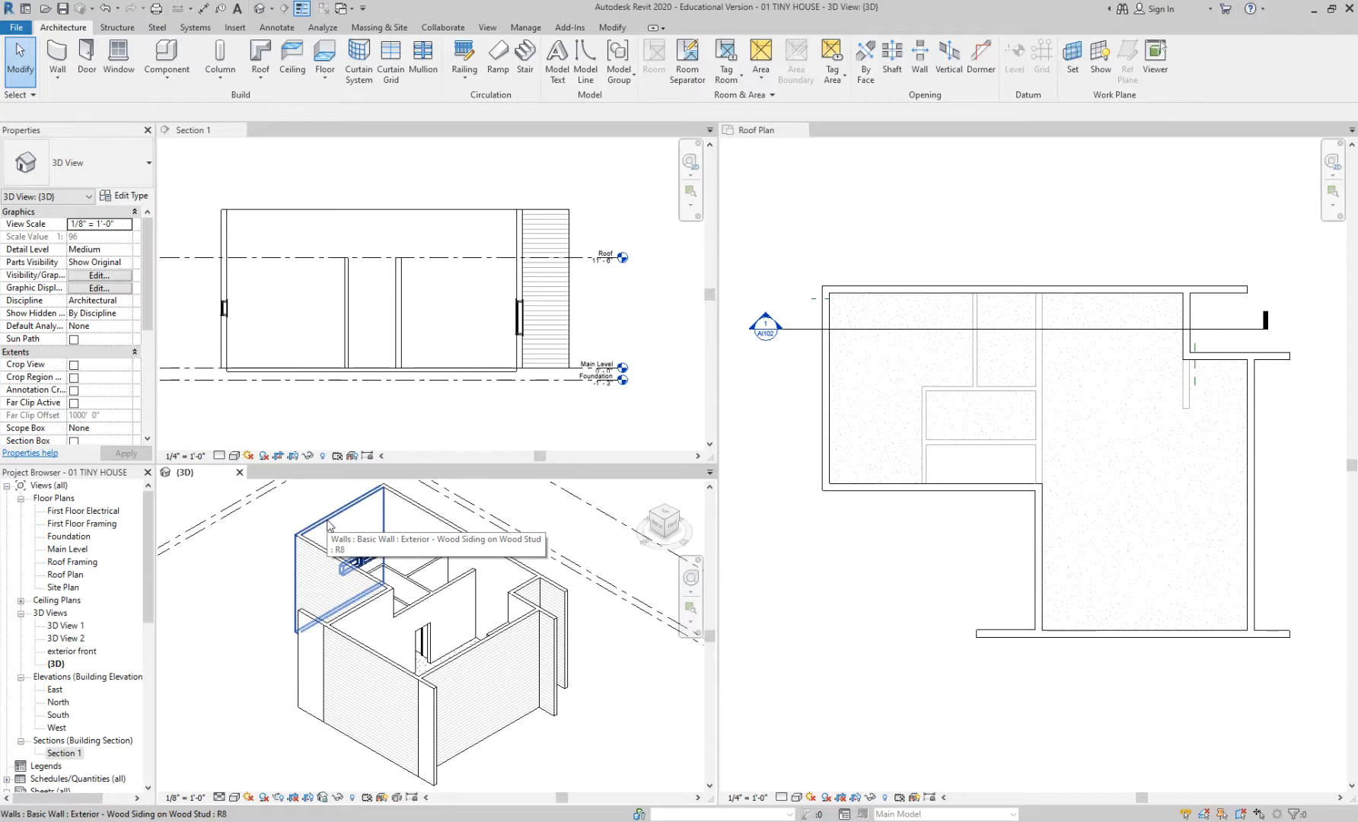
{"action": "key", "text": "Tab"}
{"action": "left_click", "coordinate": [329, 525]}
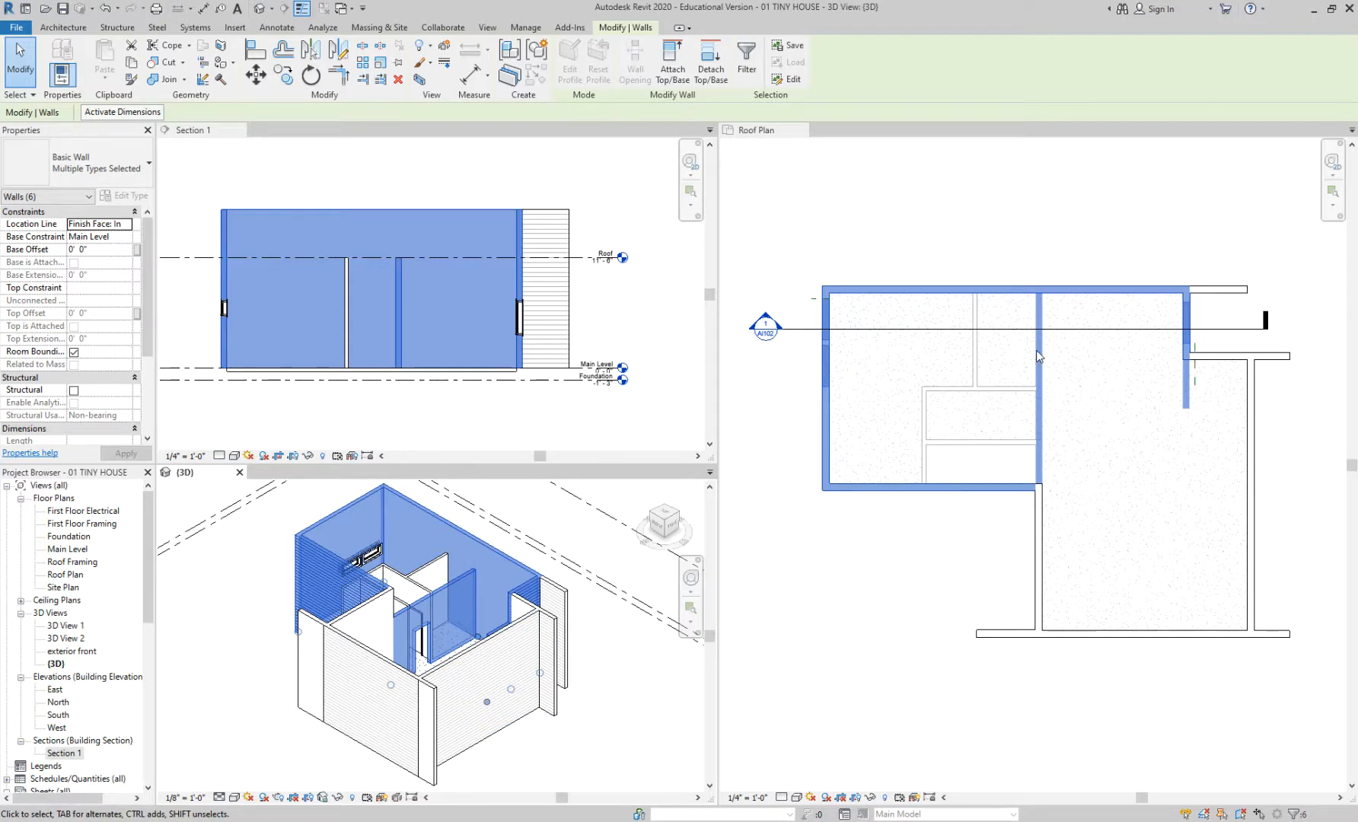
{"action": "scroll", "coordinate": [1040, 356], "scroll_direction": "up", "scroll_amount": 3}
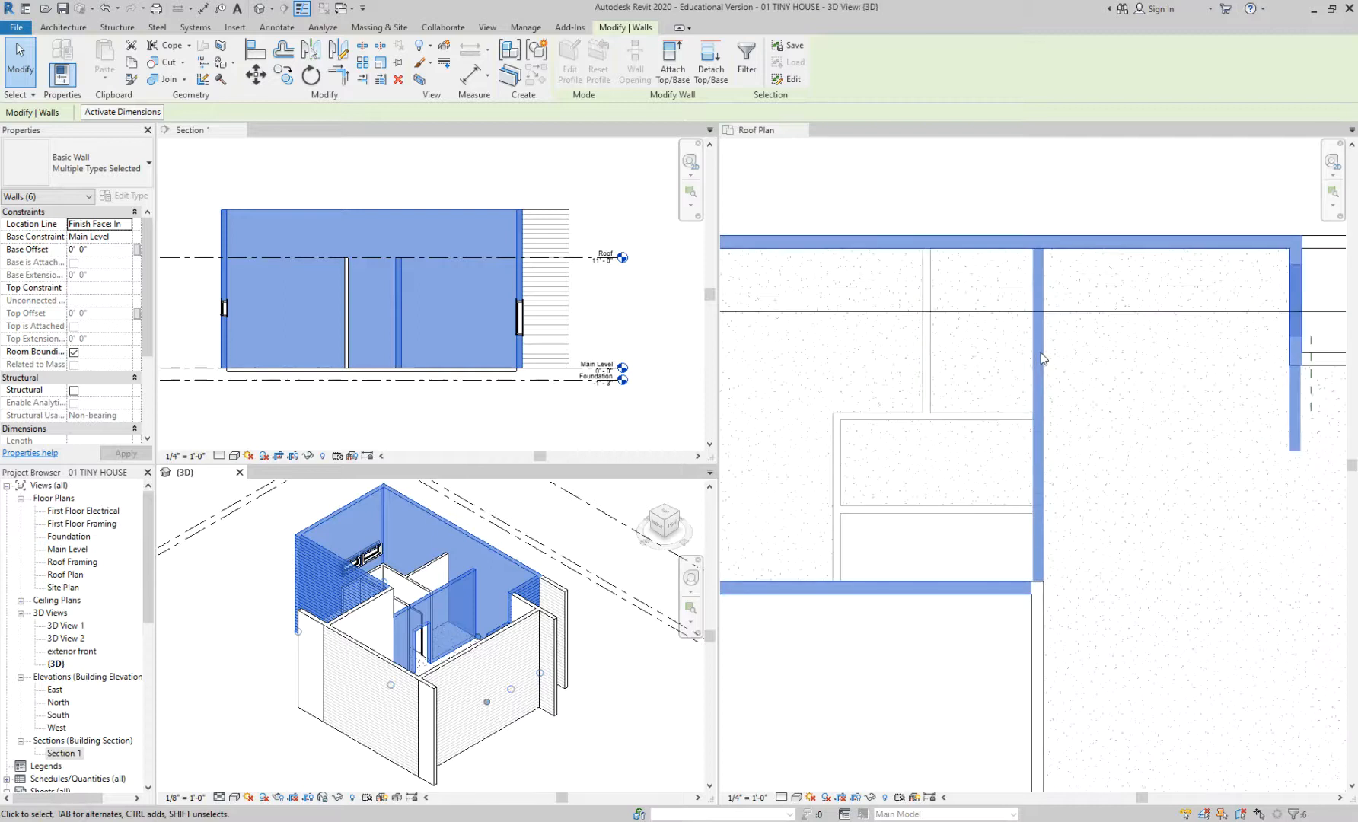
{"action": "left_click", "coordinate": [1042, 359]}
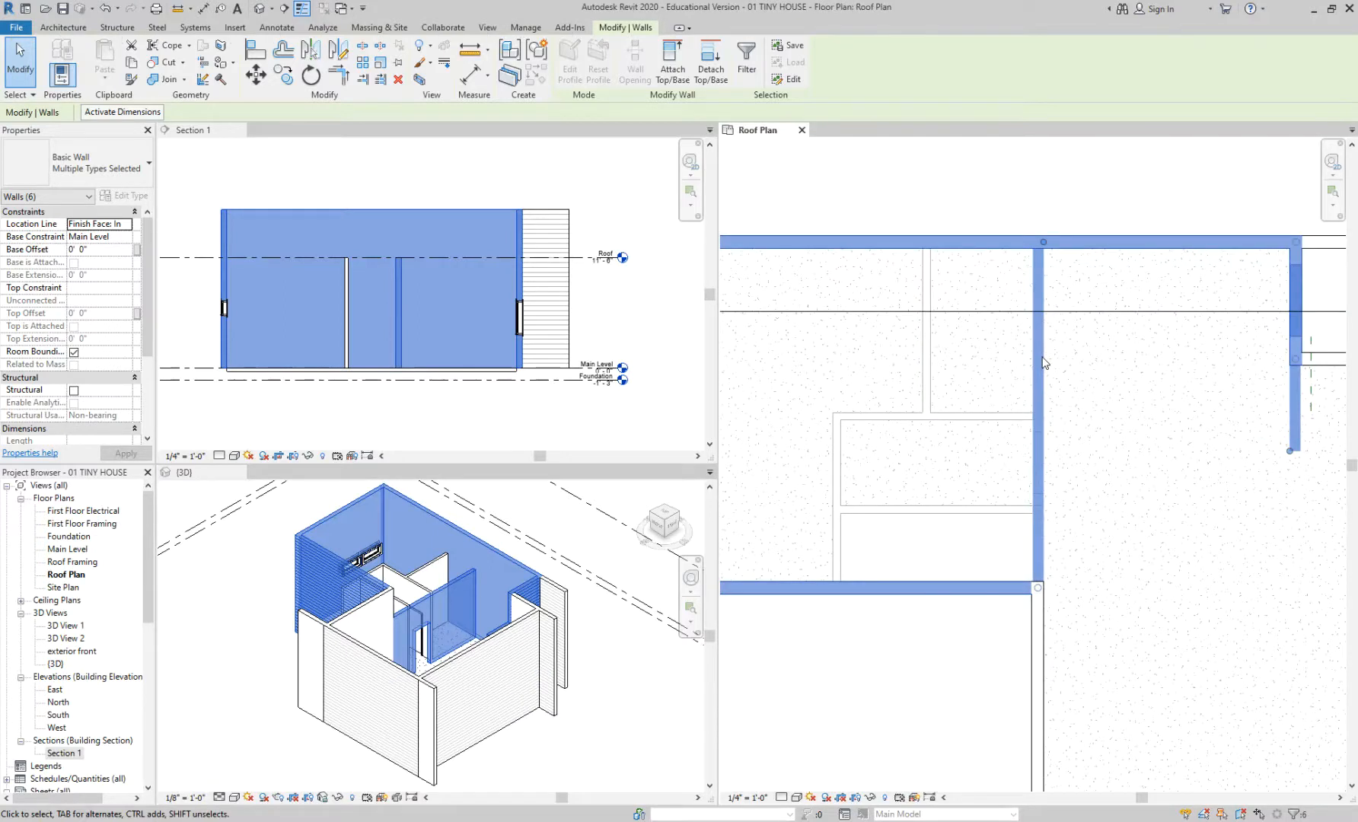
{"action": "left_click", "coordinate": [929, 690]}
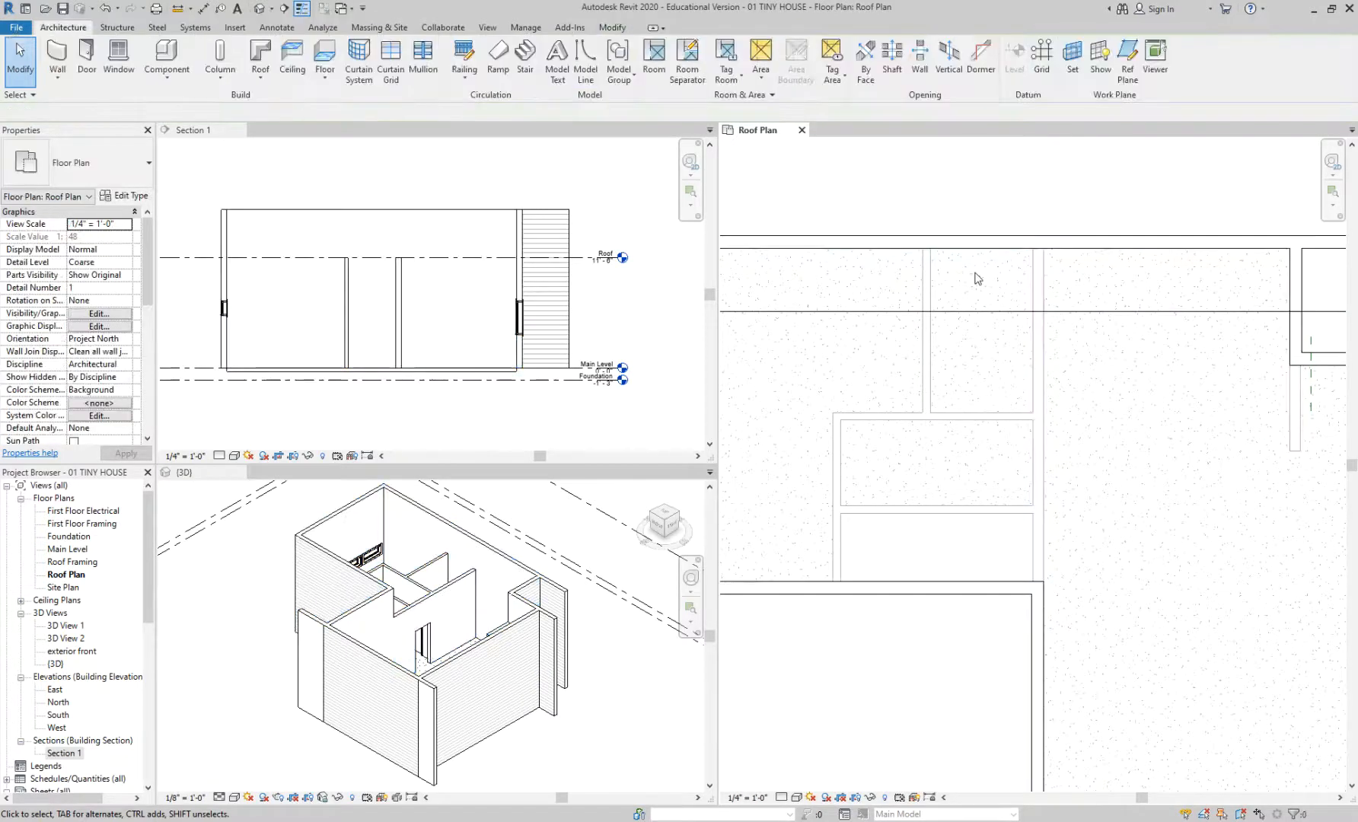
- Set the top constraint of all exterior walls, including the projecting wall ends, to Up to level: Roof, leaving out the interior partitions
{"action": "left_click", "coordinate": [315, 507]}
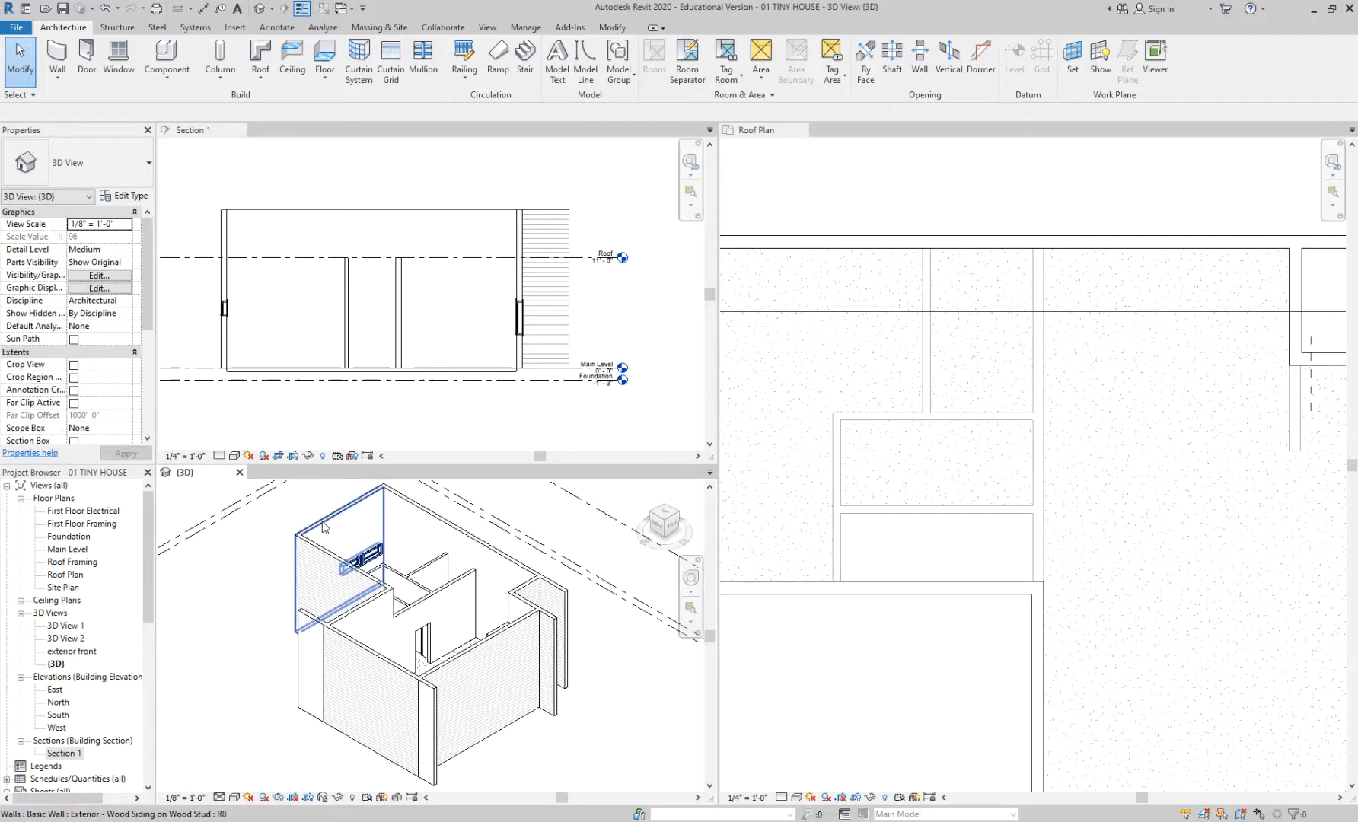
{"action": "key", "text": "Tab"}
{"action": "left_click", "coordinate": [322, 525]}
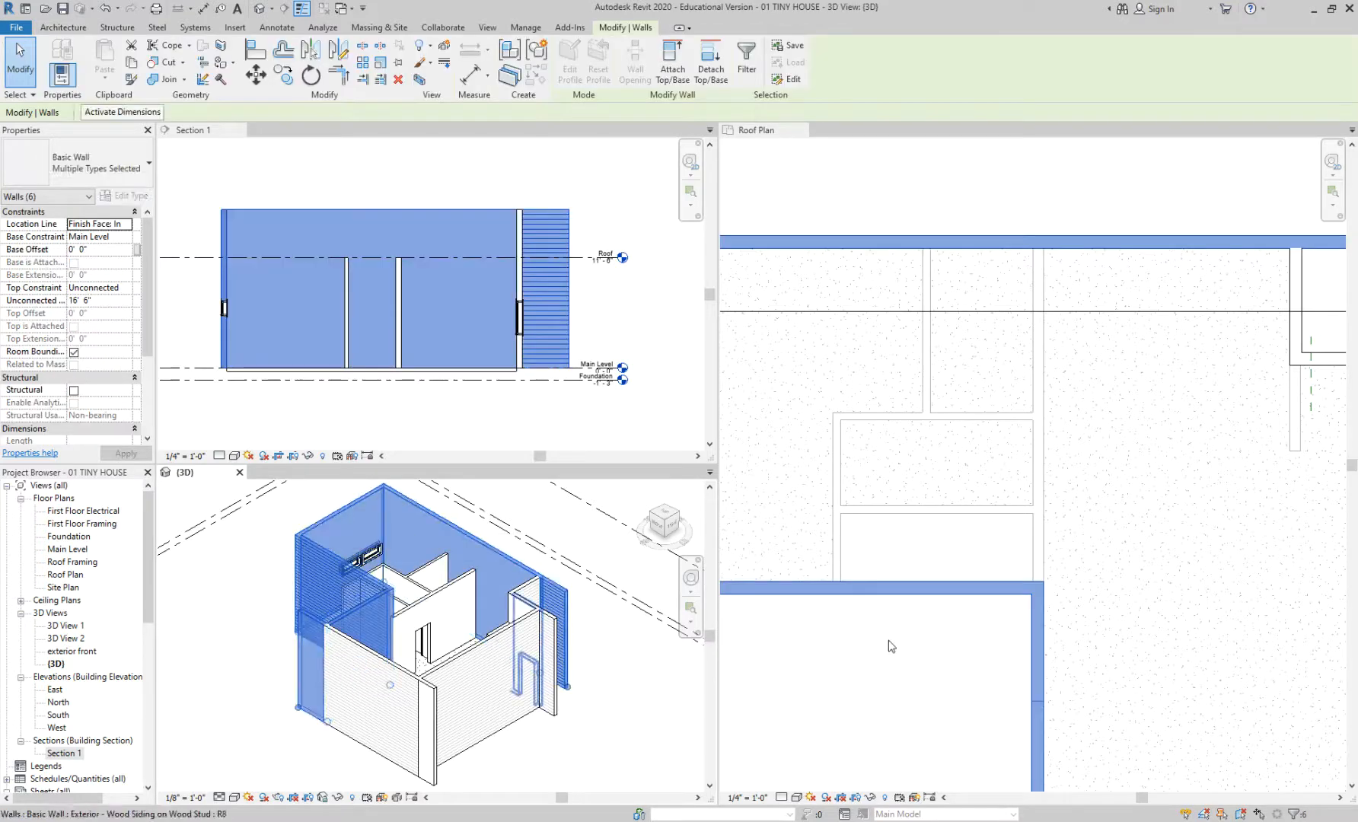
{"action": "scroll", "coordinate": [891, 656], "scroll_direction": "down", "scroll_amount": 3}
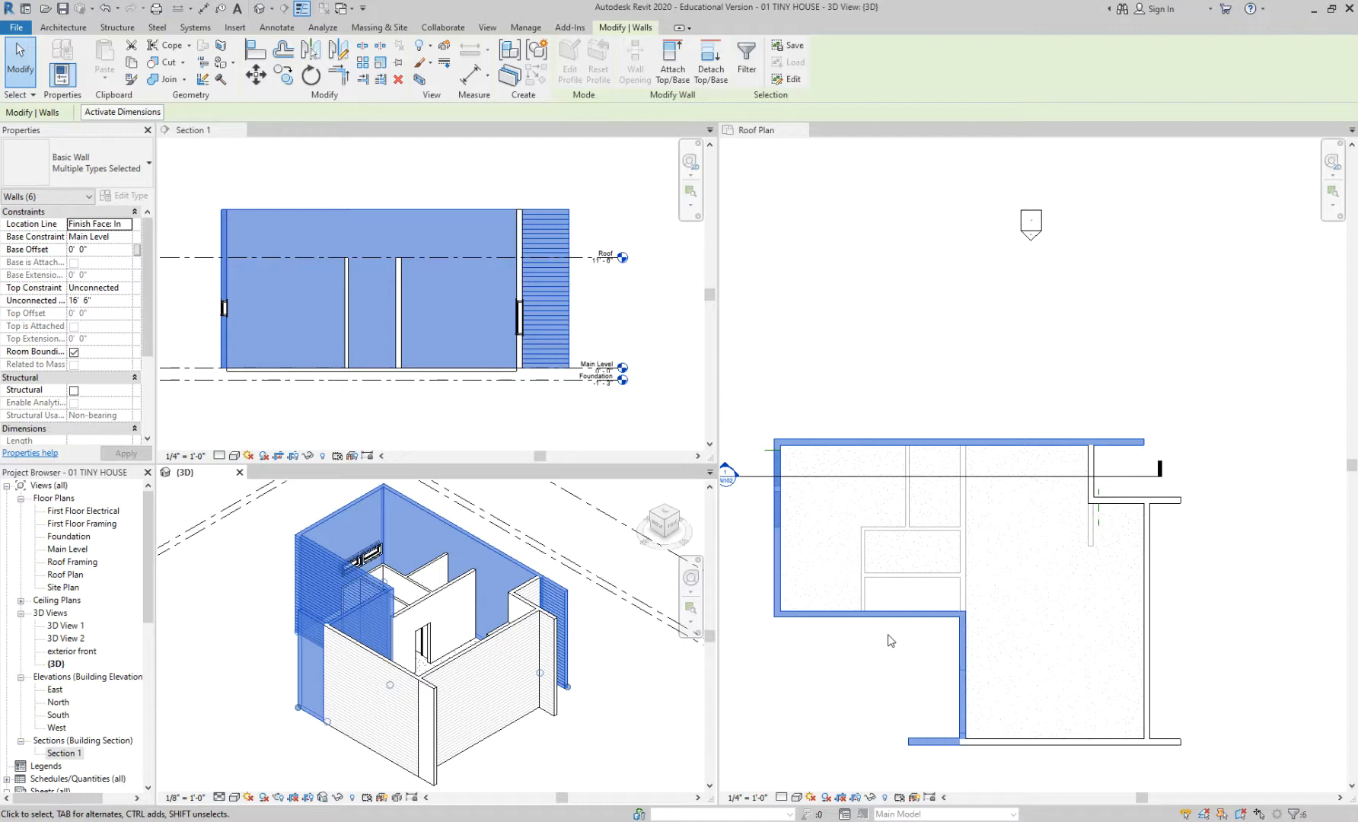
{"action": "key", "text": "alt"}
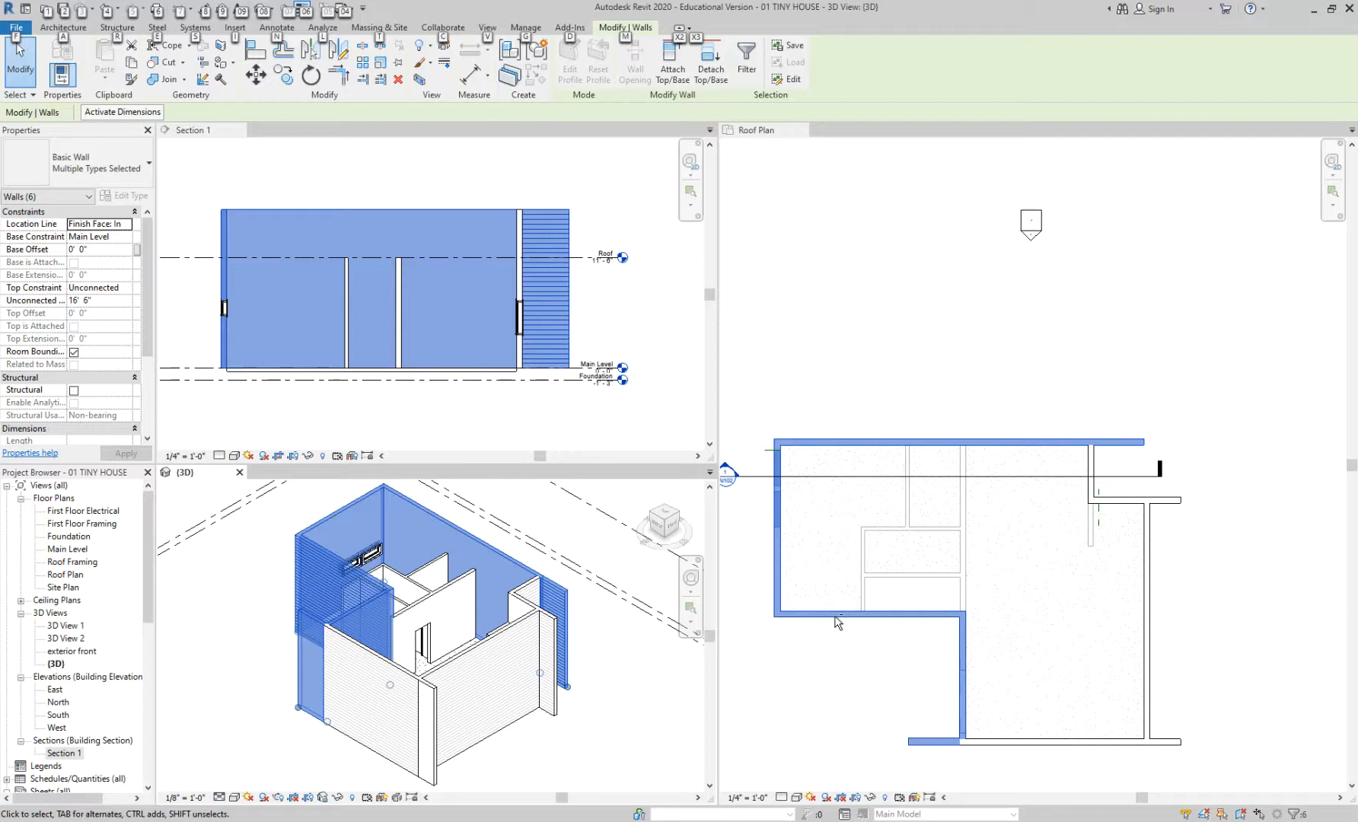
{"action": "left_click", "coordinate": [1004, 761]}
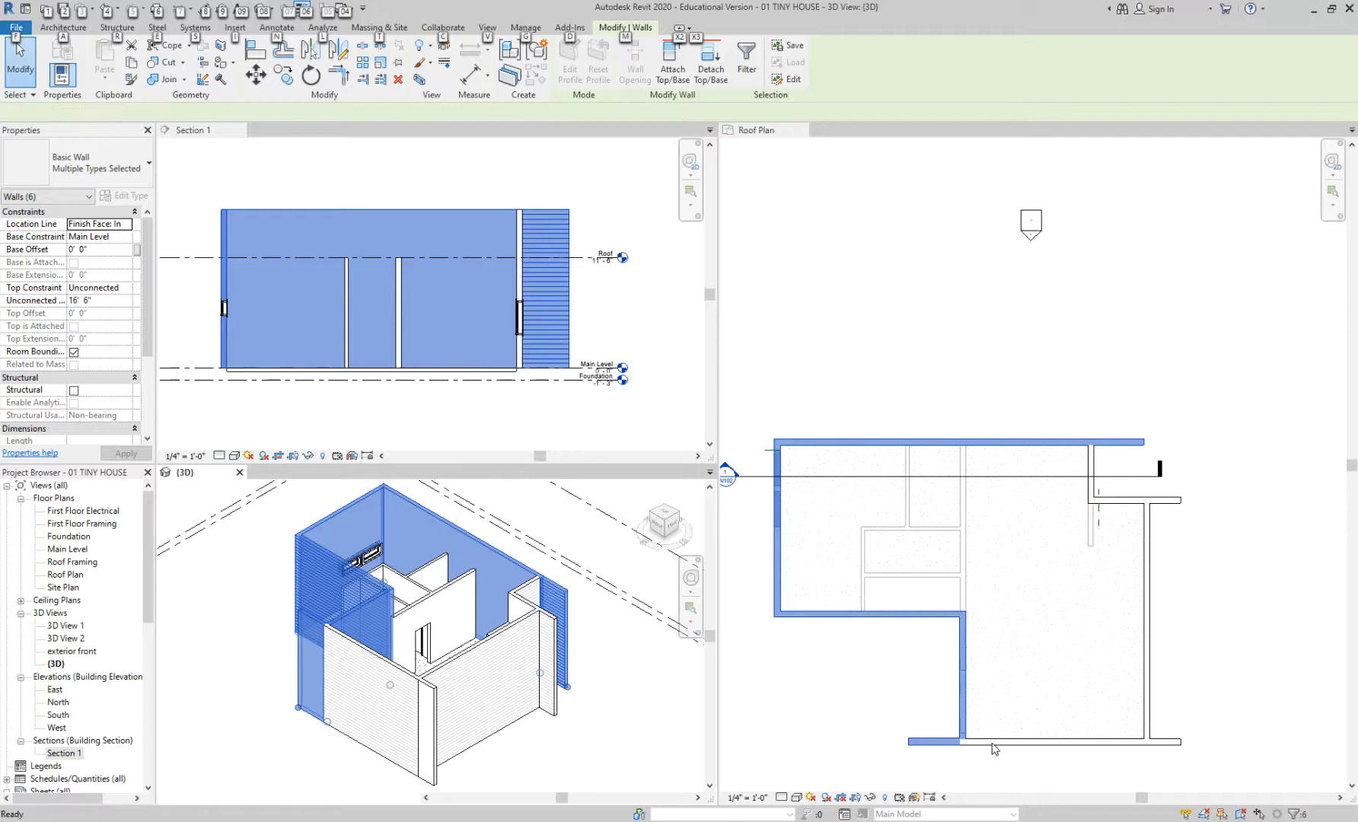
{"action": "left_click", "coordinate": [1173, 742], "text": "ctrl"}
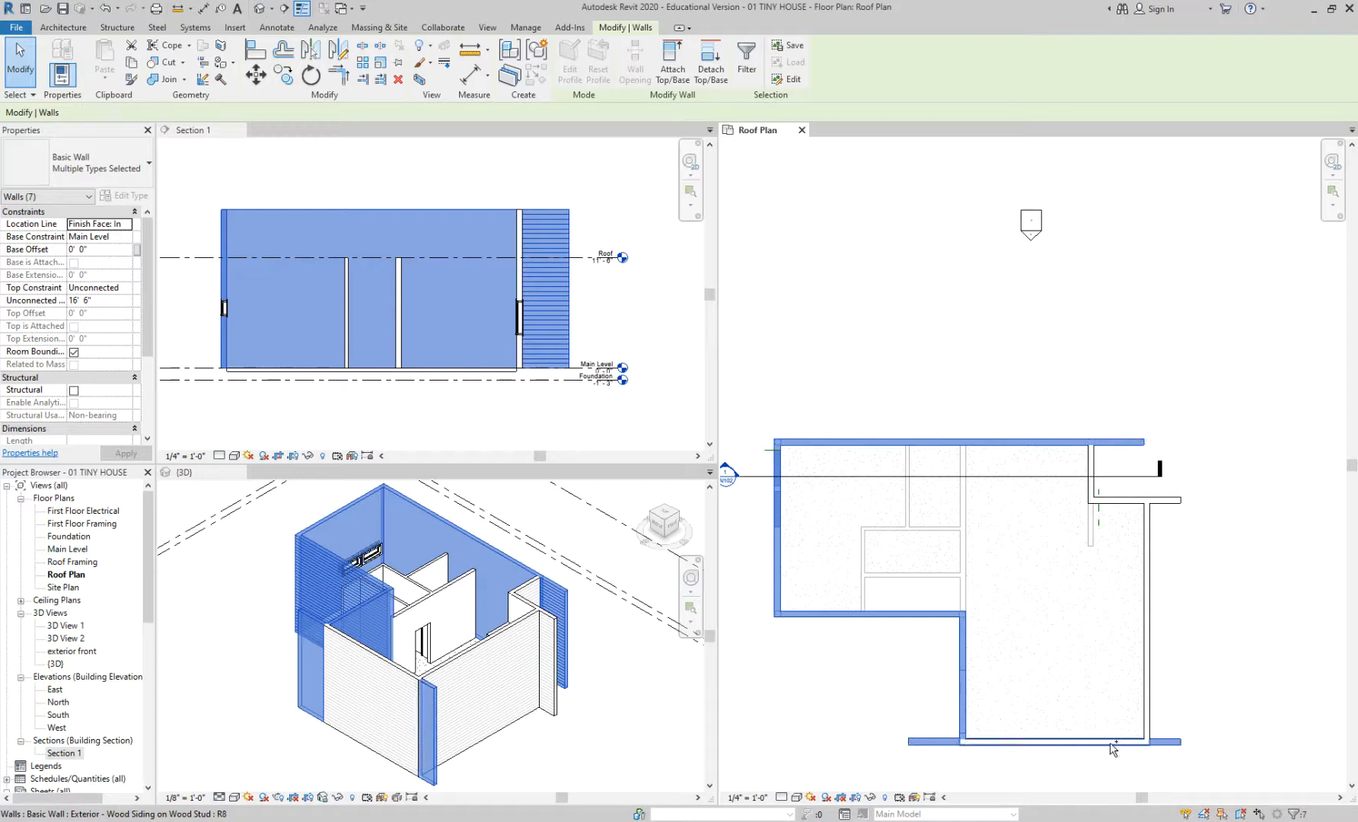
{"action": "left_click", "coordinate": [1155, 695], "text": "ctrl"}
{"action": "left_click", "coordinate": [1176, 500], "text": "ctrl"}
{"action": "left_click", "coordinate": [1108, 502], "text": "ctrl"}
{"action": "left_click", "coordinate": [1107, 502], "text": "ctrl"}
{"action": "left_click", "coordinate": [1092, 487], "text": "ctrl"}
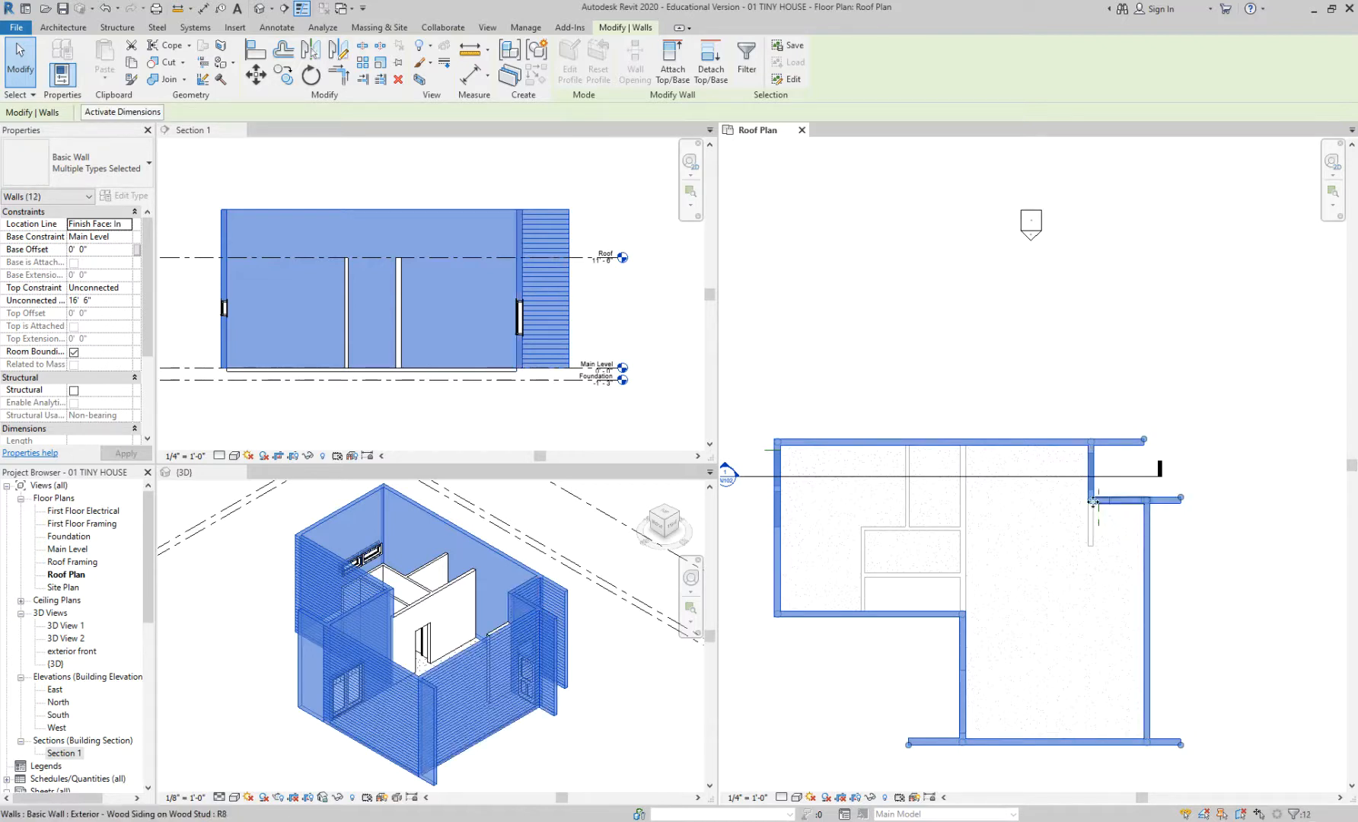
{"action": "middle_click_drag", "start_coordinate": [1204, 591], "coordinate": [1220, 488]}
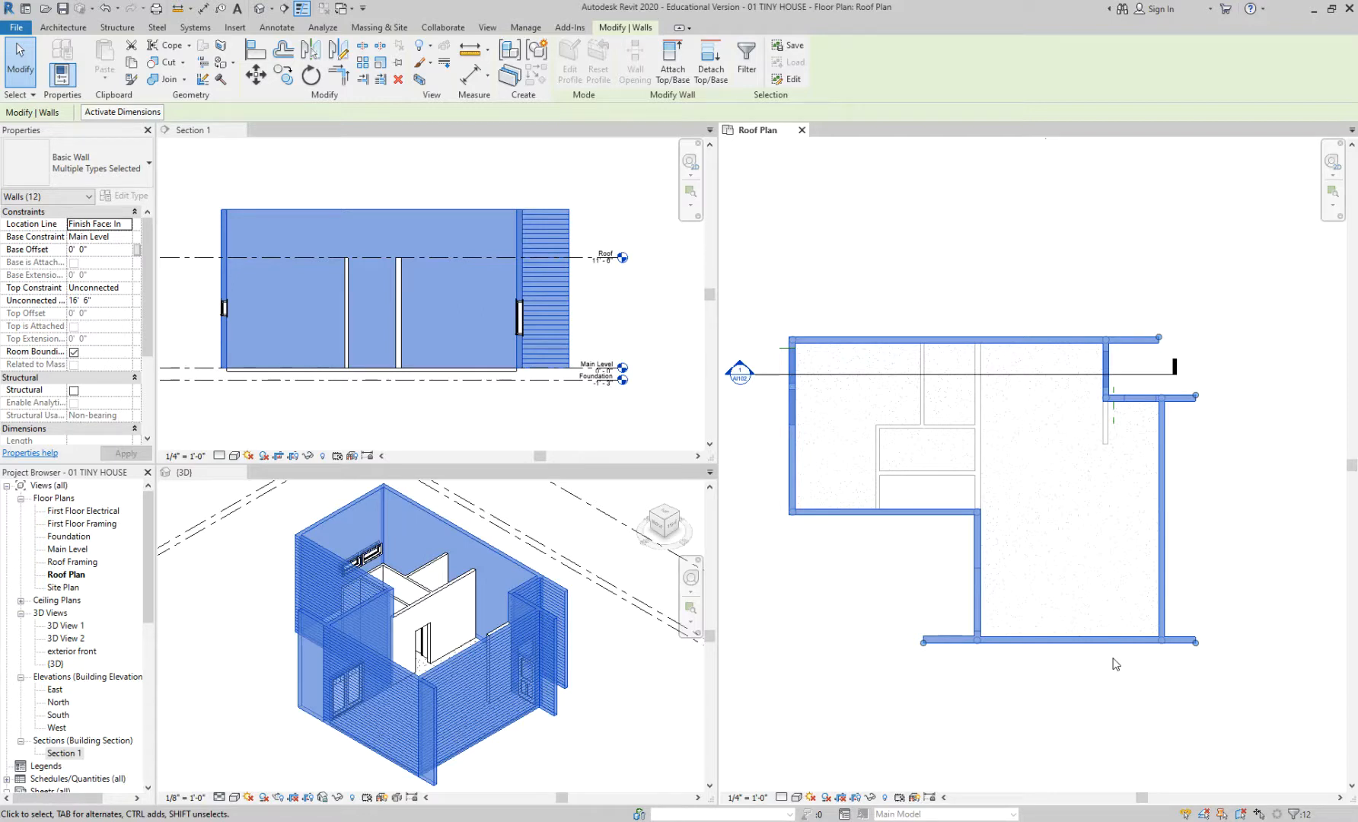
{"action": "left_click", "coordinate": [106, 290]}
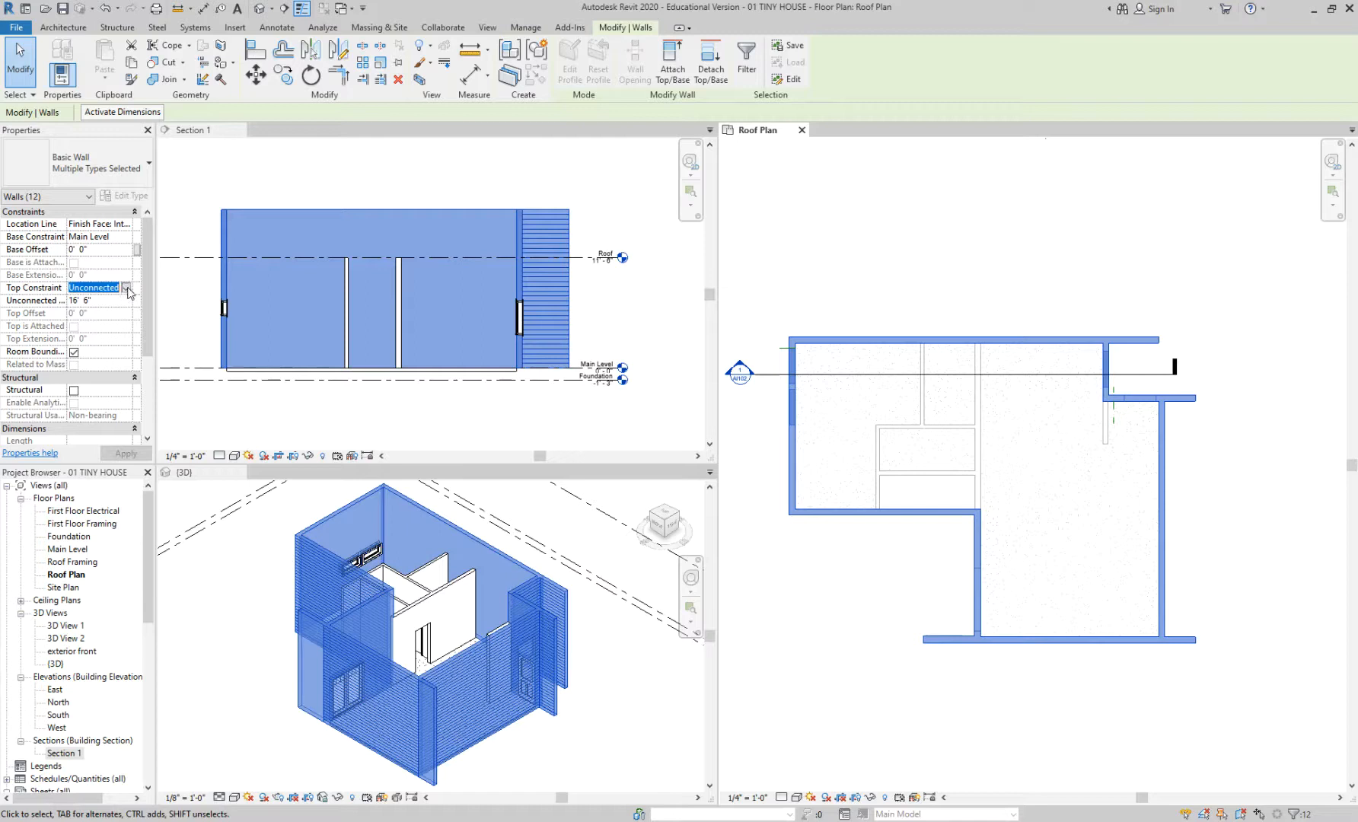
{"action": "left_click", "coordinate": [126, 288]}
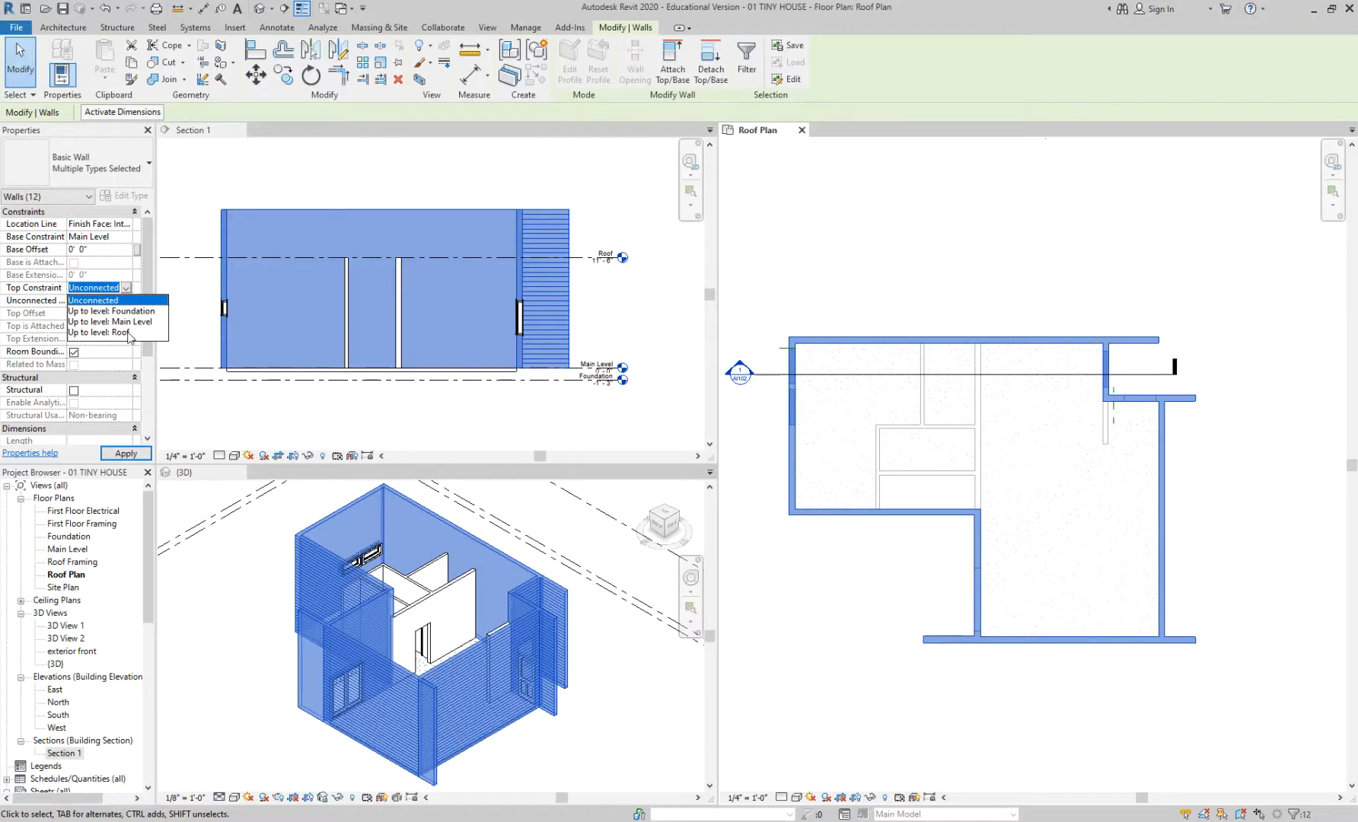
{"action": "left_click", "coordinate": [128, 334]}
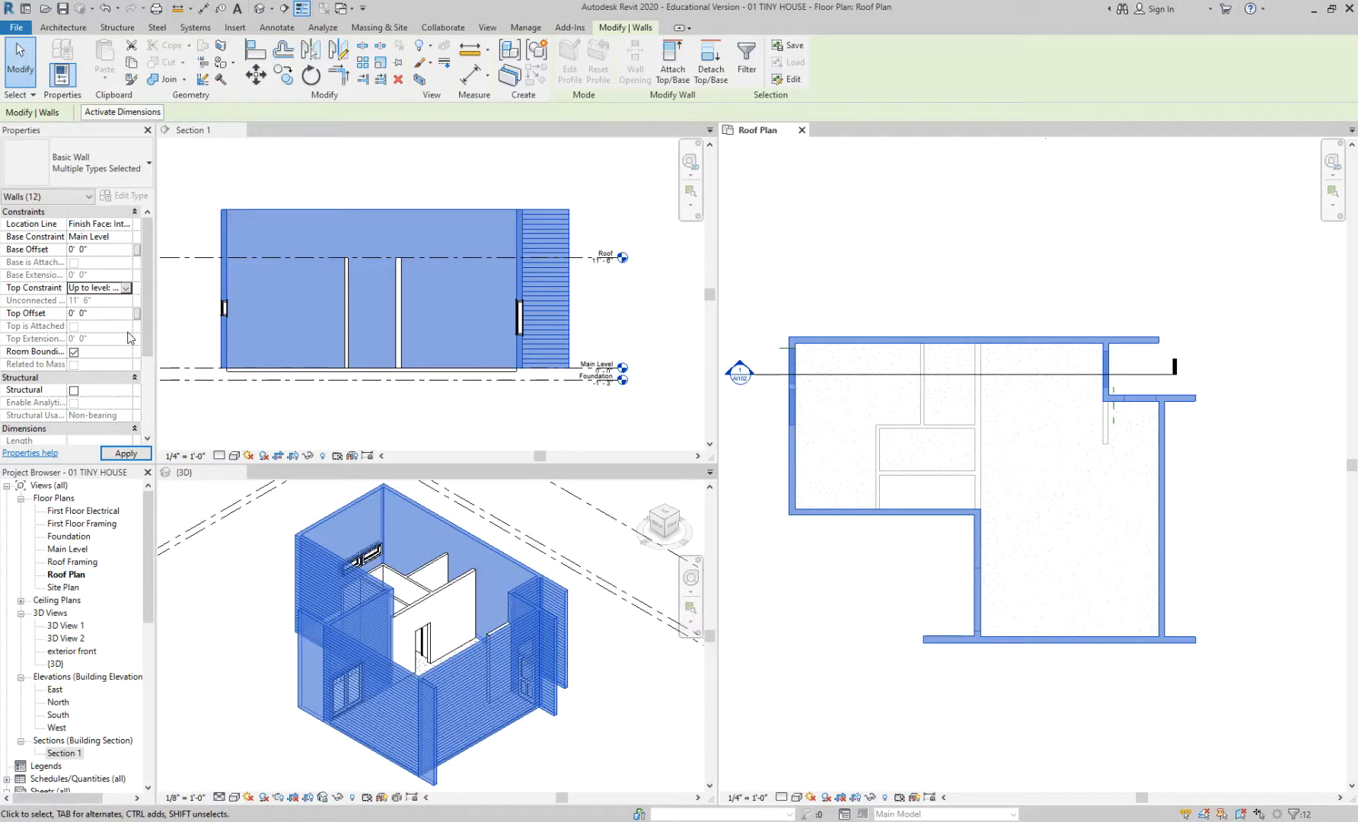
- Change all the selected exterior walls to the type Exterior - Wood Siding on Wood Stud and clear the selection
{"action": "left_click", "coordinate": [91, 175]}
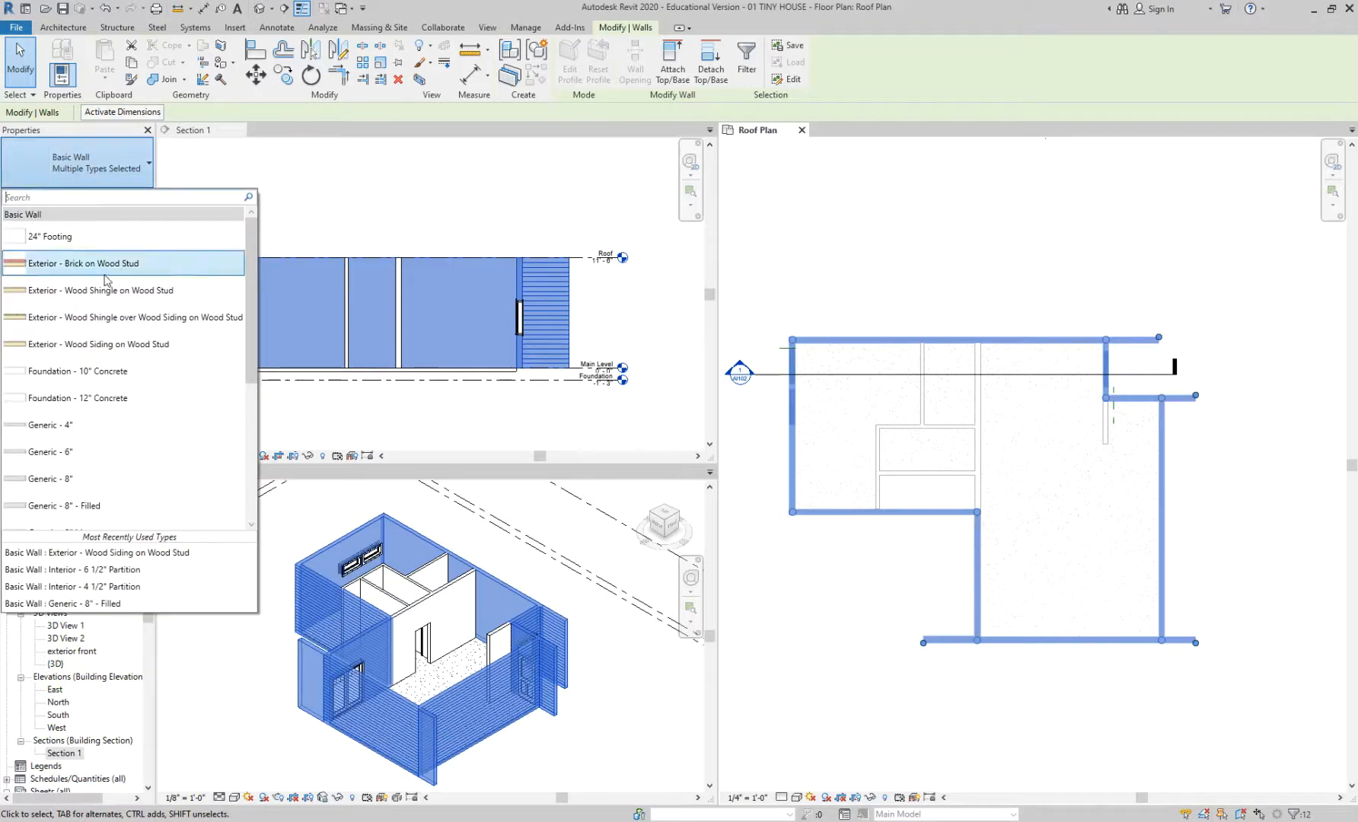
{"action": "left_click", "coordinate": [110, 345]}
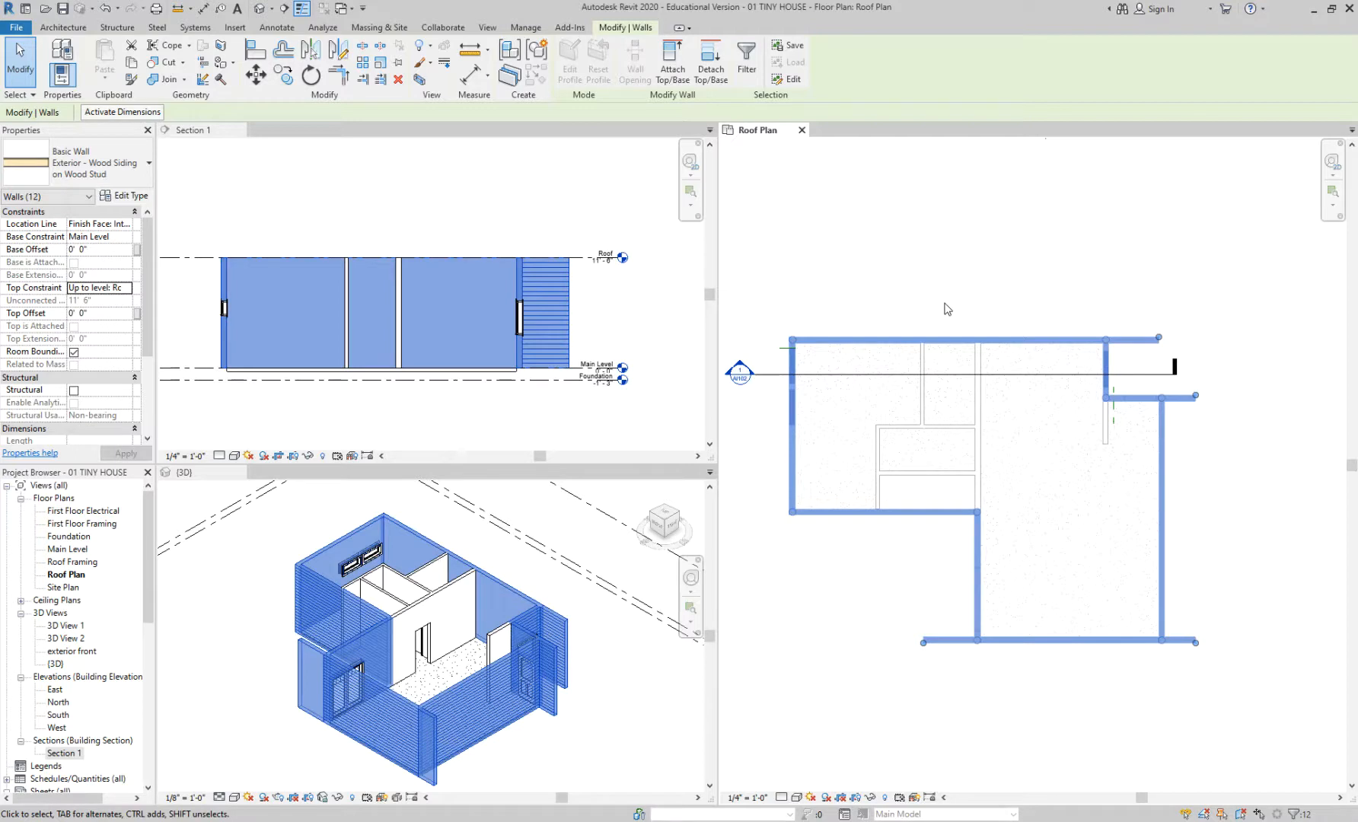
{"action": "left_click", "coordinate": [947, 308]}
{"action": "middle_click_drag", "start_coordinate": [948, 306], "coordinate": [942, 277]}
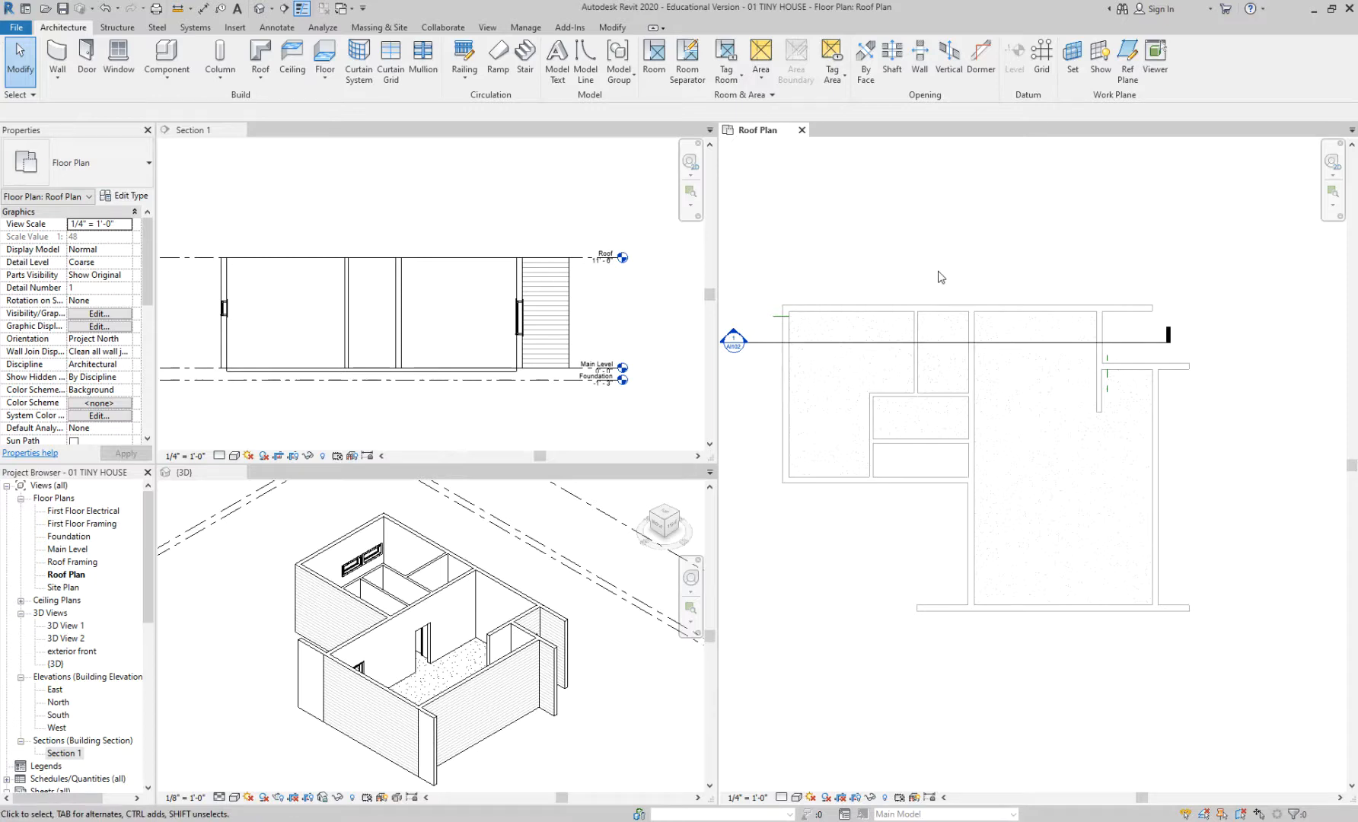
- Set the Roof level's elevation to 12' in Section 1 and clear the selection
{"action": "scroll", "coordinate": [599, 308], "scroll_direction": "up", "scroll_amount": 3}
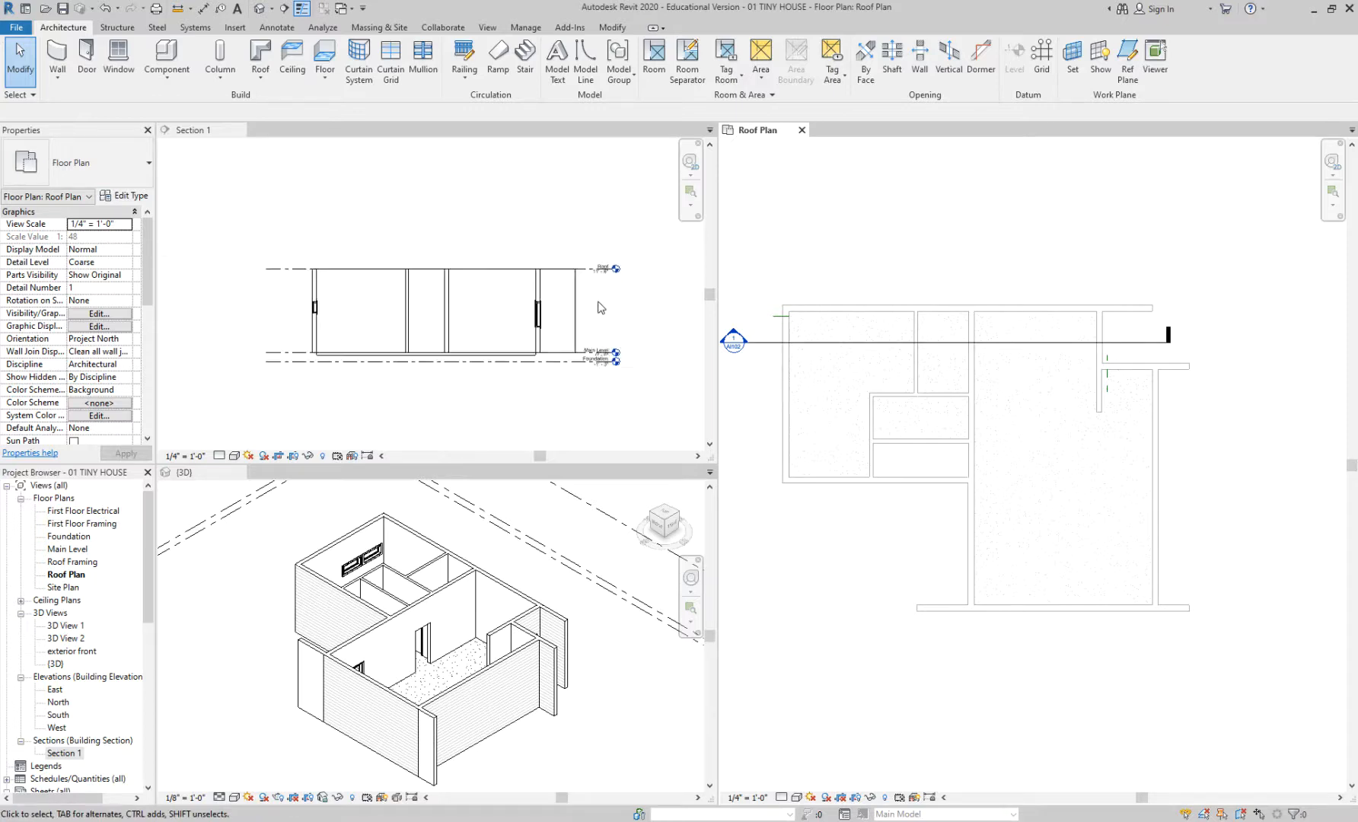
{"action": "left_click", "coordinate": [598, 257]}
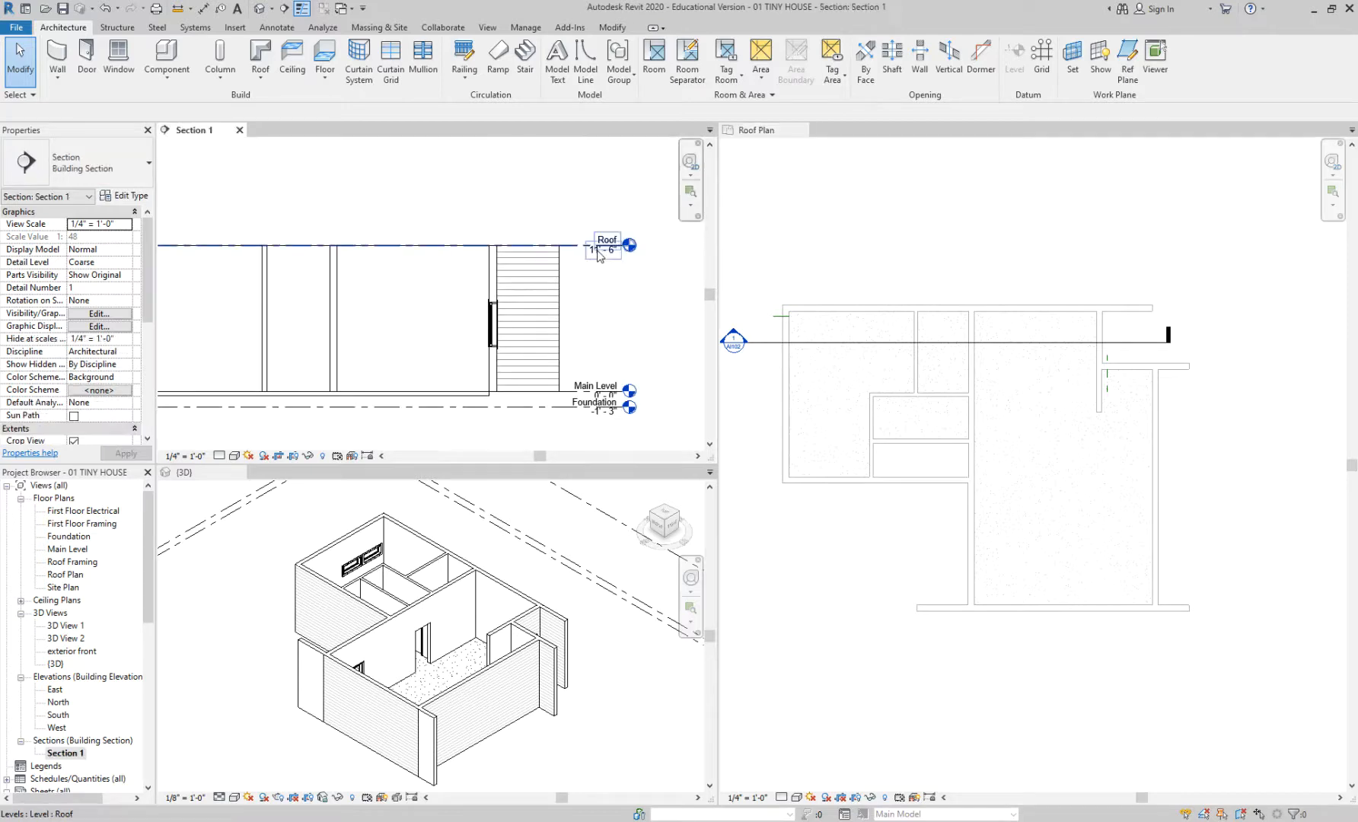
{"action": "left_click", "coordinate": [598, 258]}
{"action": "left_click", "coordinate": [596, 254]}
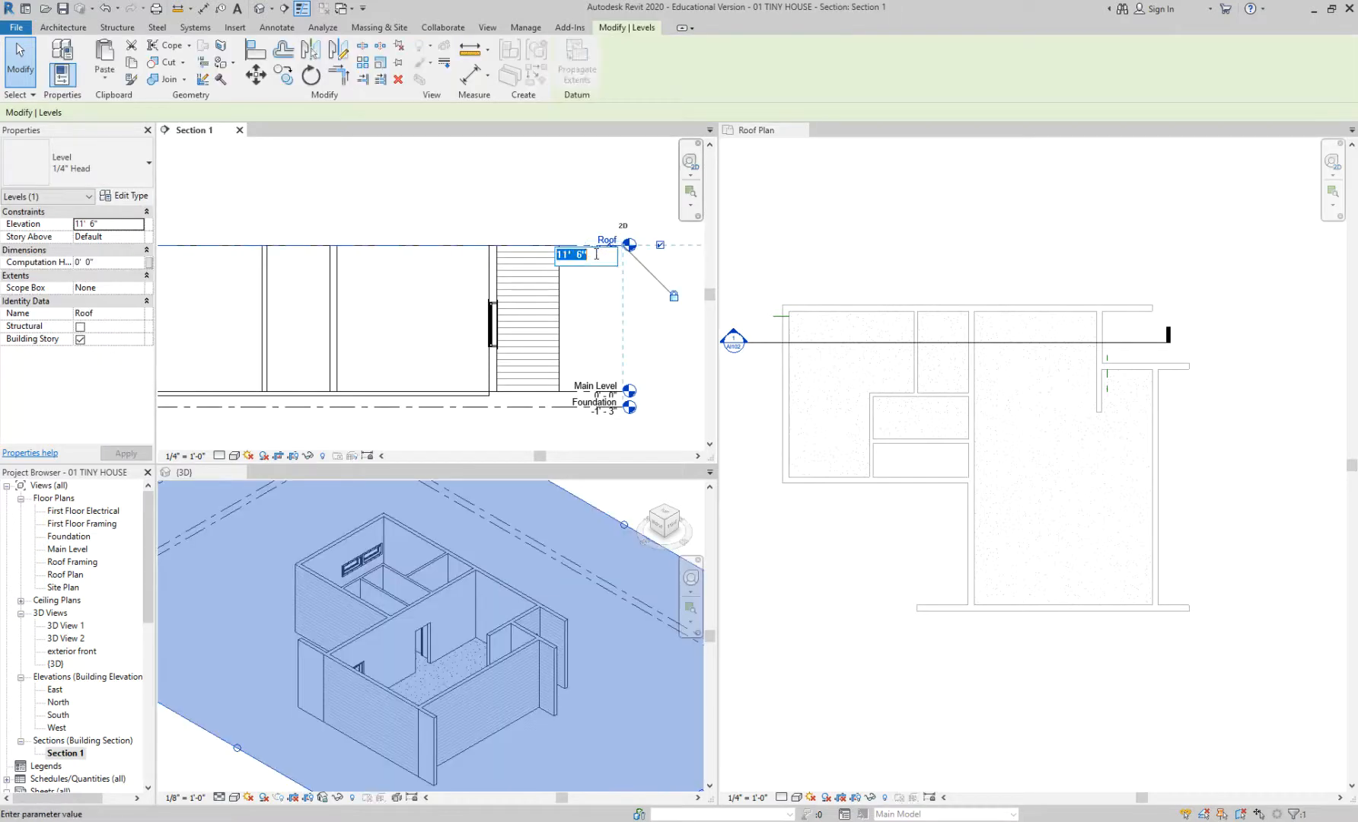
{"action": "type", "text": "12"}
{"action": "key", "text": "Return"}
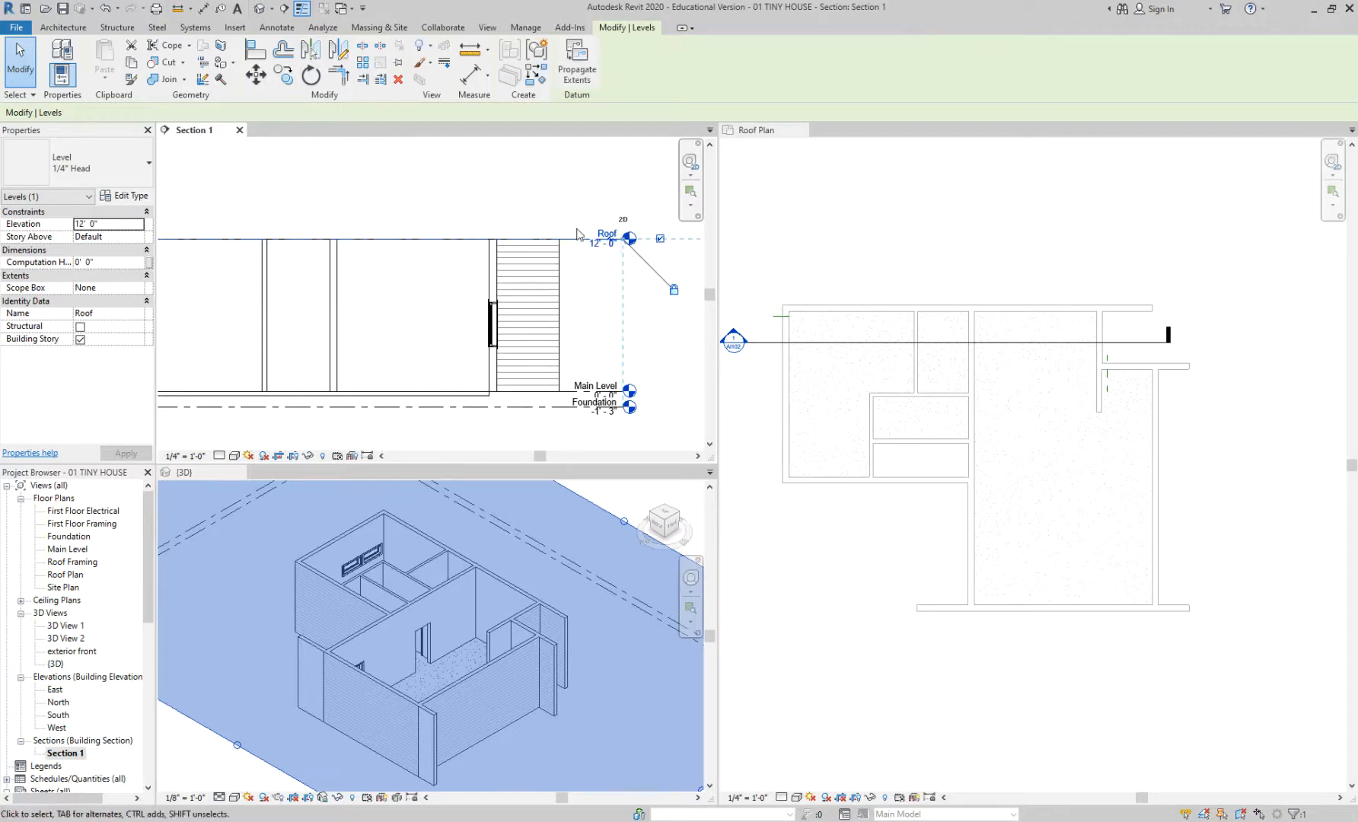
{"action": "left_click", "coordinate": [574, 222]}
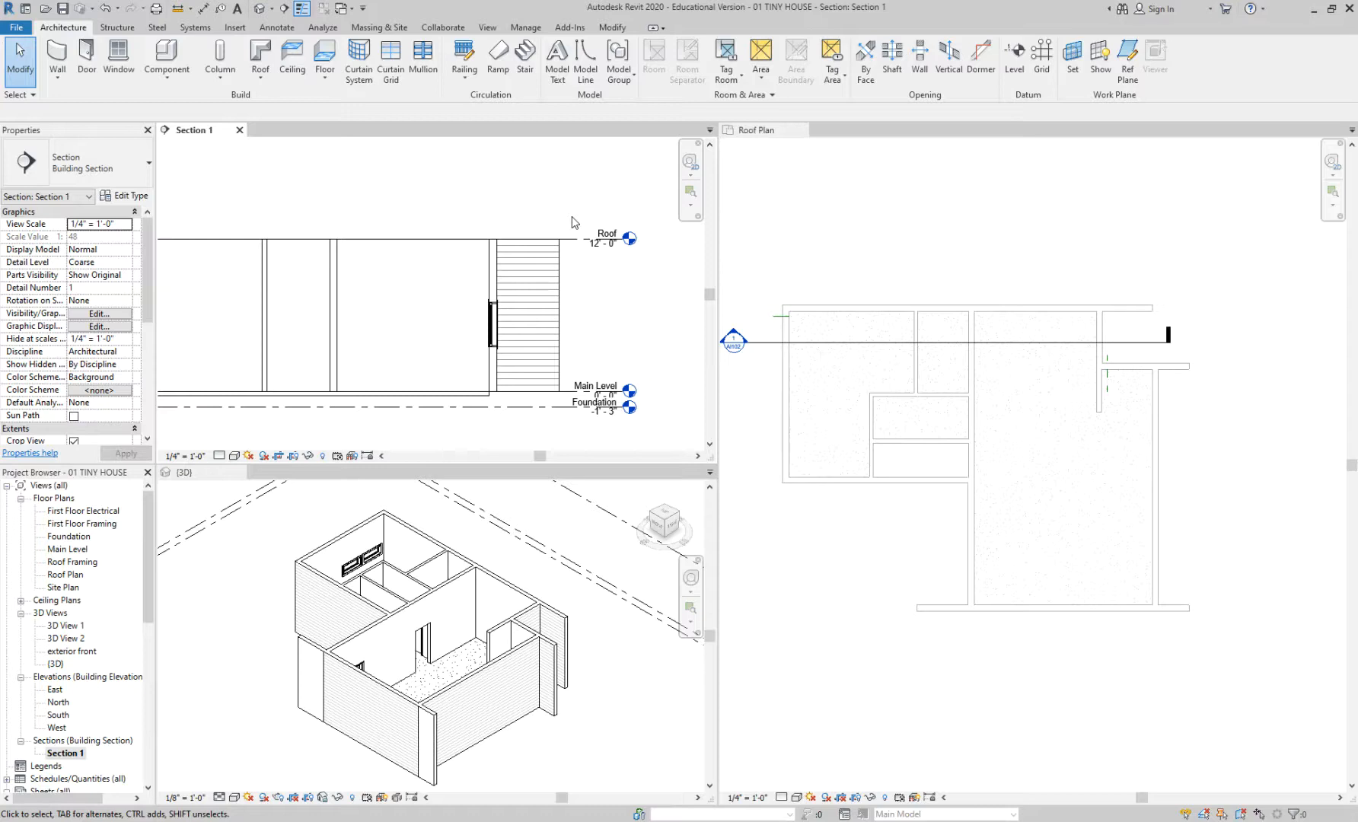
- Set the Roof level's elevation to 11' 6" and clear the selection
{"action": "left_click", "coordinate": [595, 251]}
{"action": "left_click", "coordinate": [594, 247]}
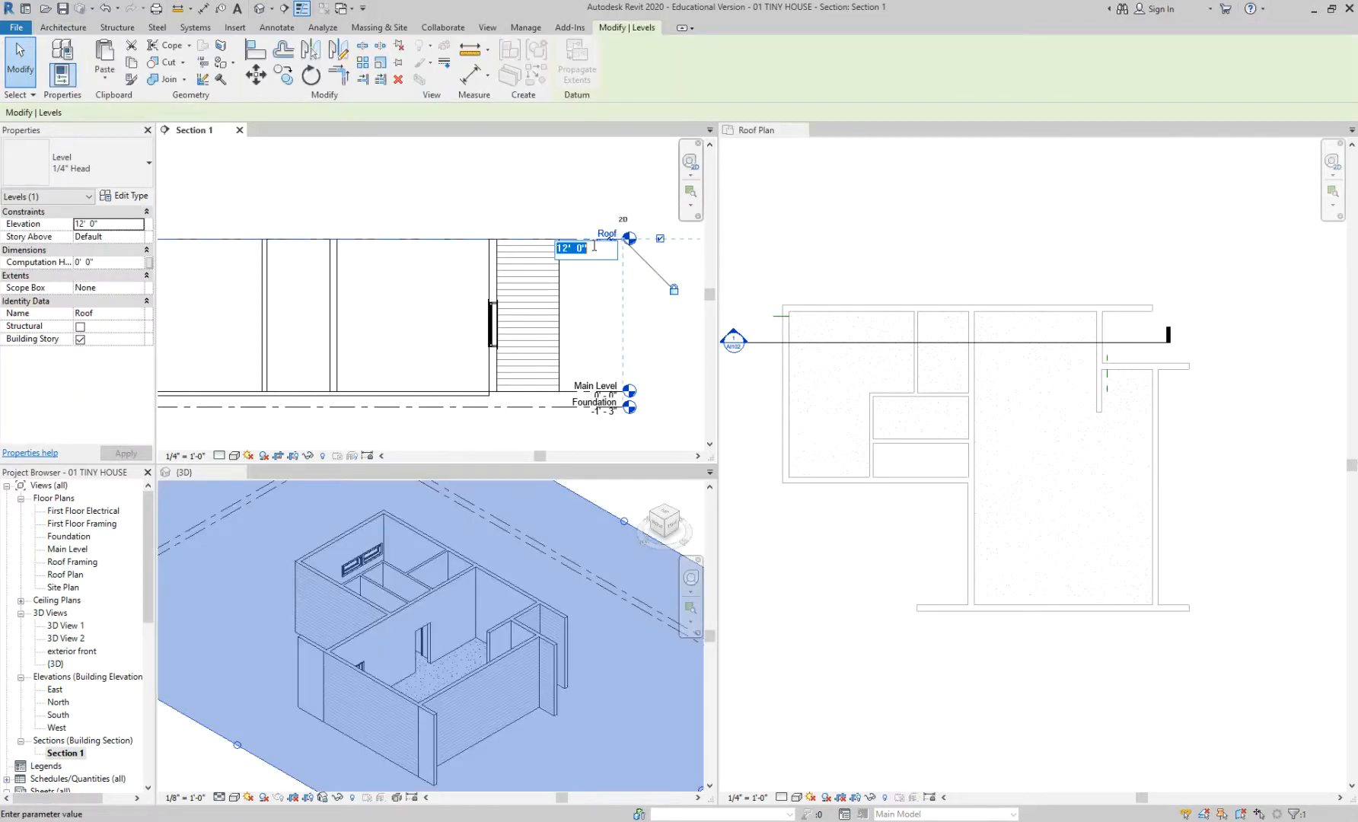
{"action": "type", "text": "11 6"}
{"action": "key", "text": "Return"}
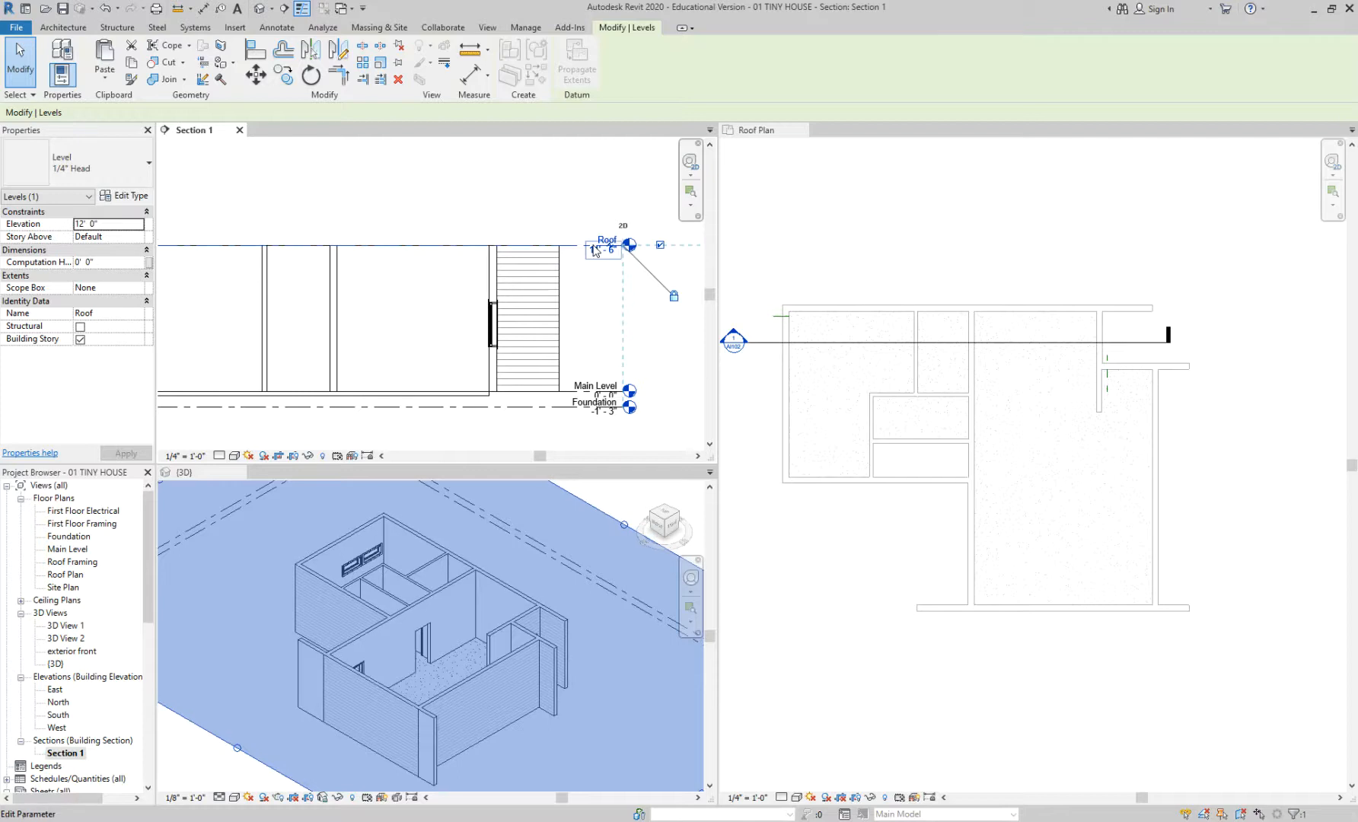
{"action": "left_click", "coordinate": [841, 243]}
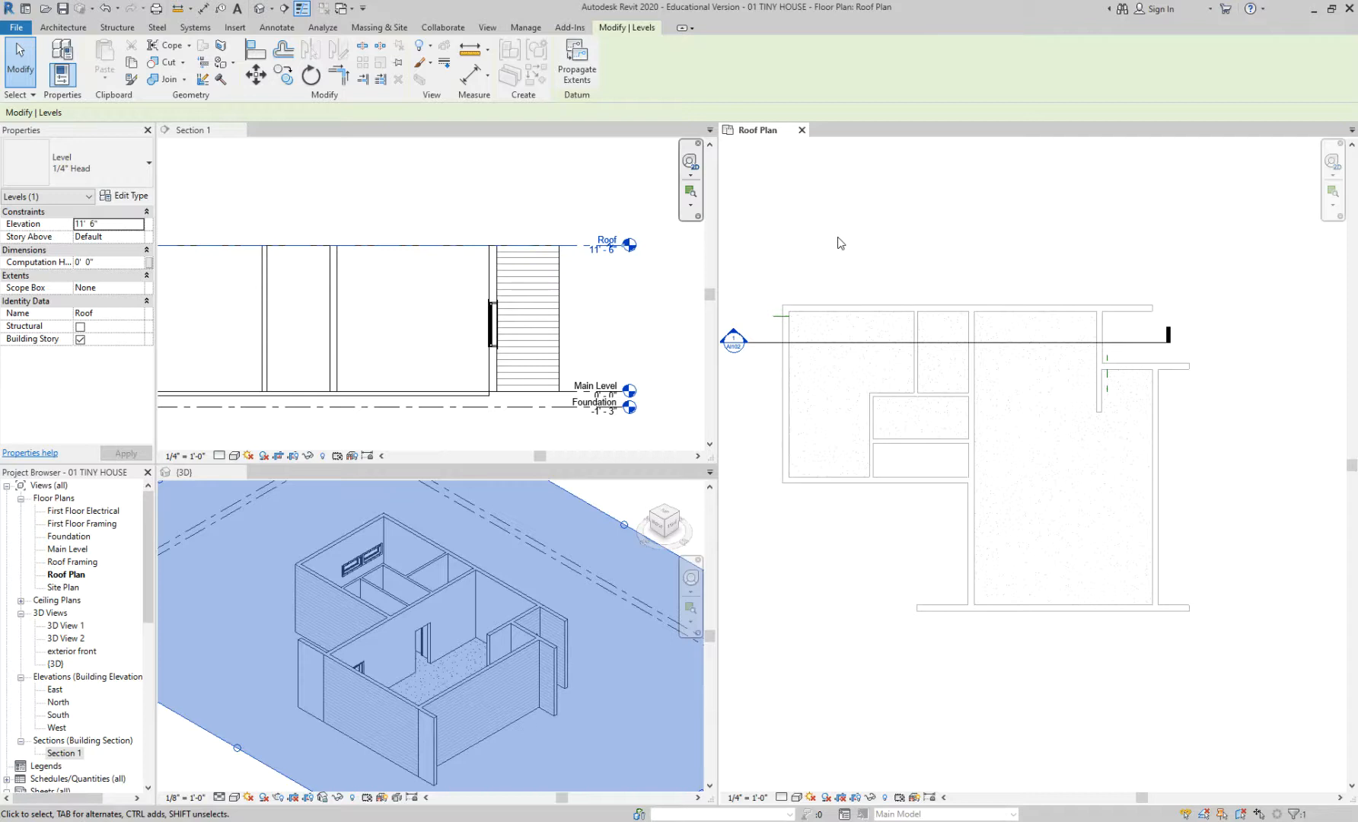
{"action": "key", "text": "Escape"}
- Select the Roof level in Section 1 and open its elevation value for editing, leaving without entering a value
{"action": "scroll", "coordinate": [609, 243], "scroll_direction": "up", "scroll_amount": 5}
{"action": "left_click", "coordinate": [601, 244]}
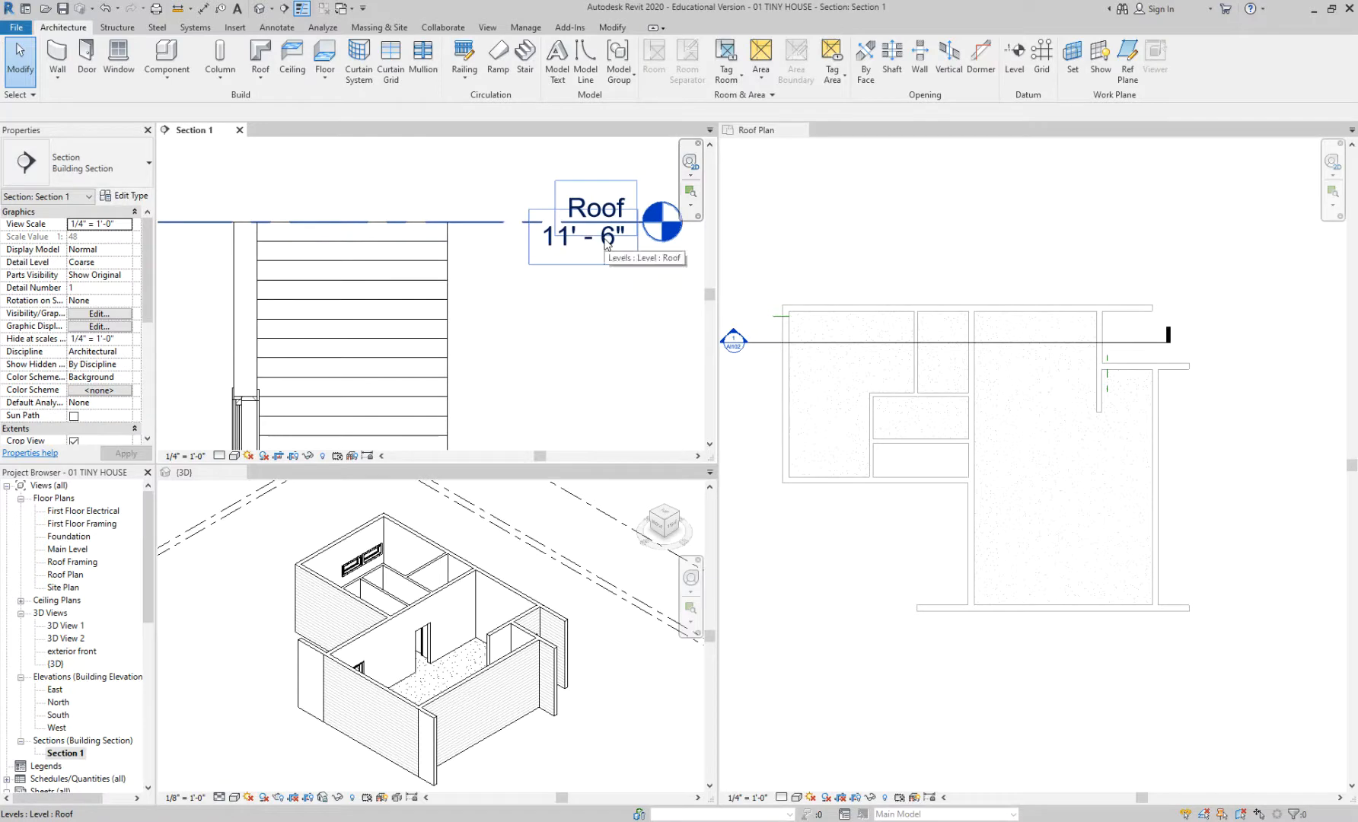
{"action": "left_click", "coordinate": [606, 242]}
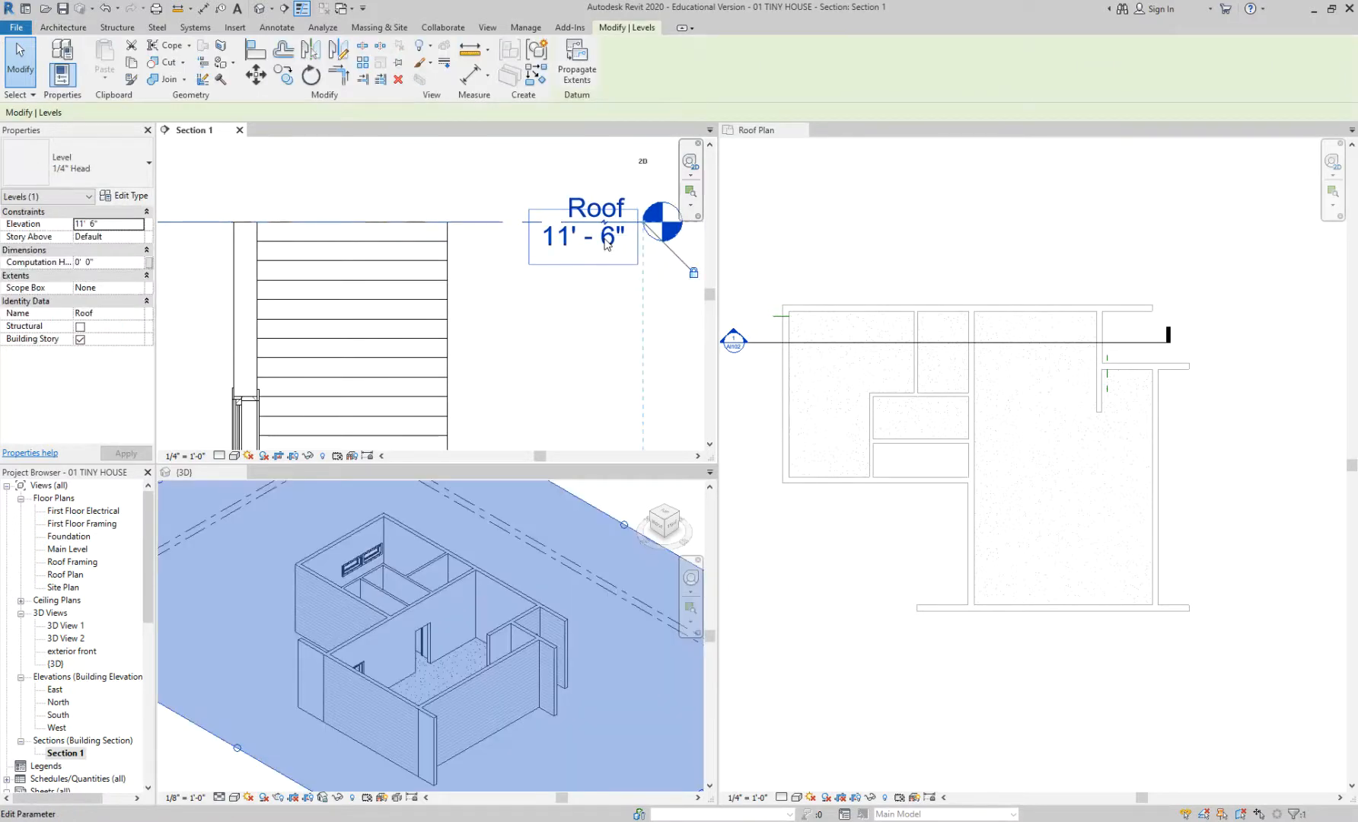
{"action": "left_click", "coordinate": [606, 239]}
{"action": "left_click", "coordinate": [600, 313]}
{"action": "left_click", "coordinate": [612, 245]}
{"action": "left_click", "coordinate": [608, 268]}
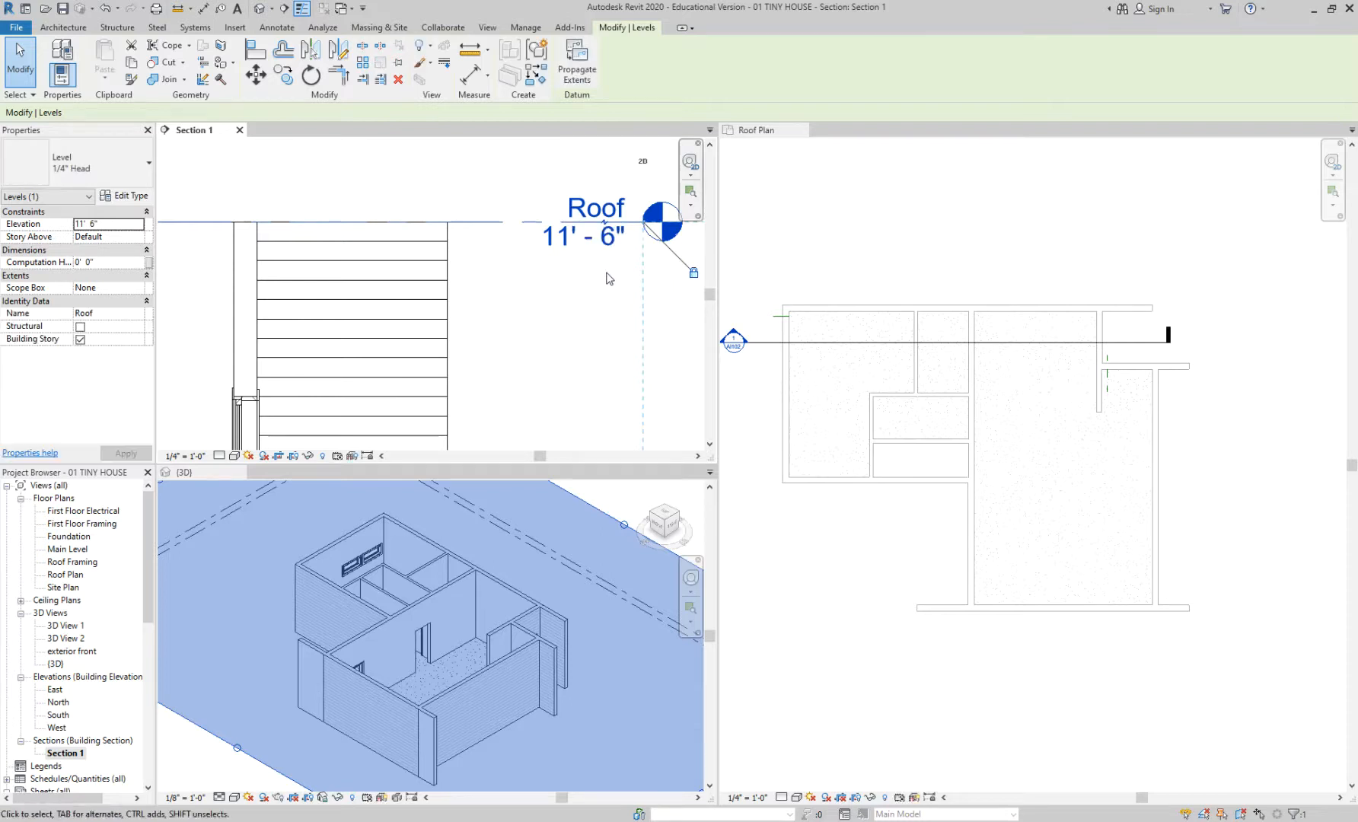
{"action": "left_click", "coordinate": [608, 268]}
{"action": "left_click", "coordinate": [625, 226]}
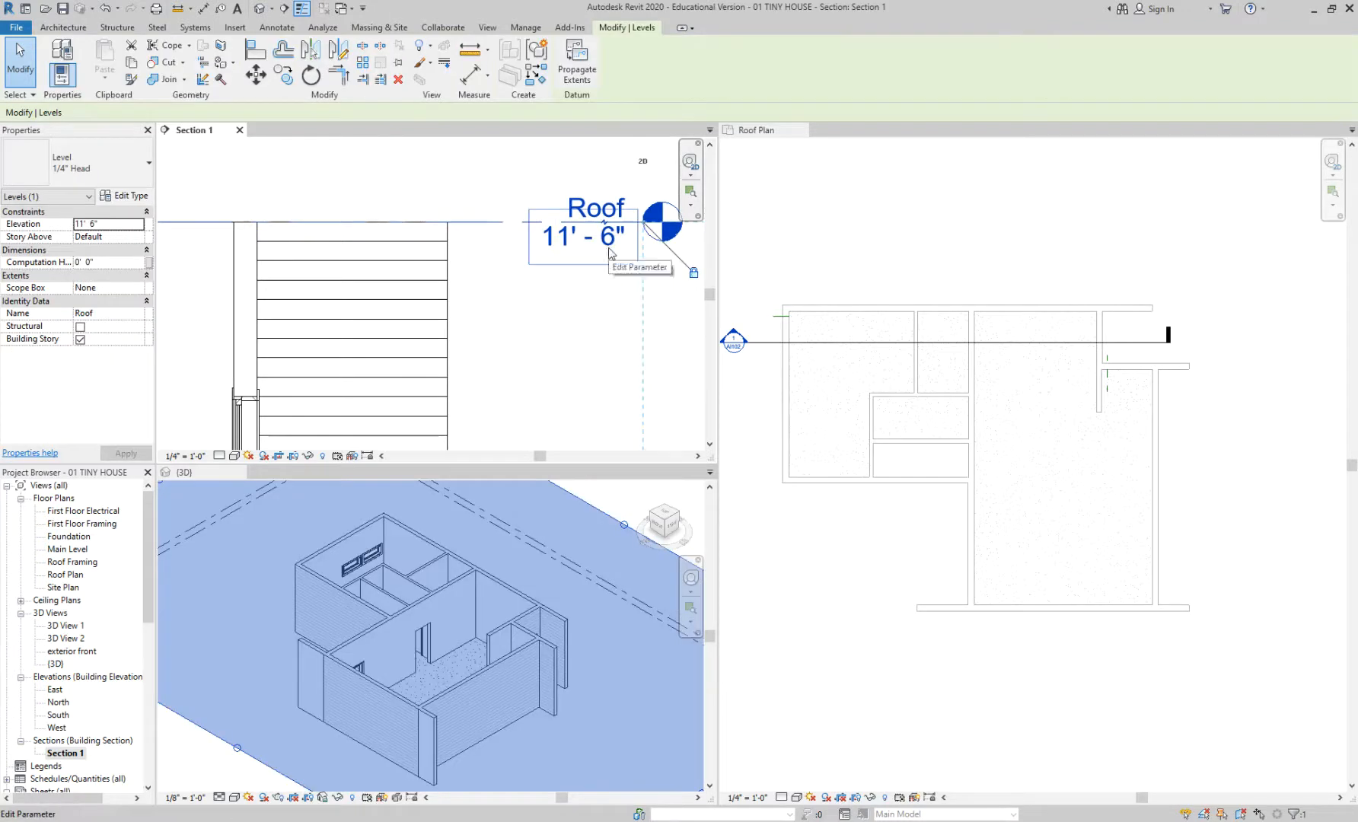
{"action": "left_click", "coordinate": [613, 238]}
{"action": "left_click", "coordinate": [594, 341]}
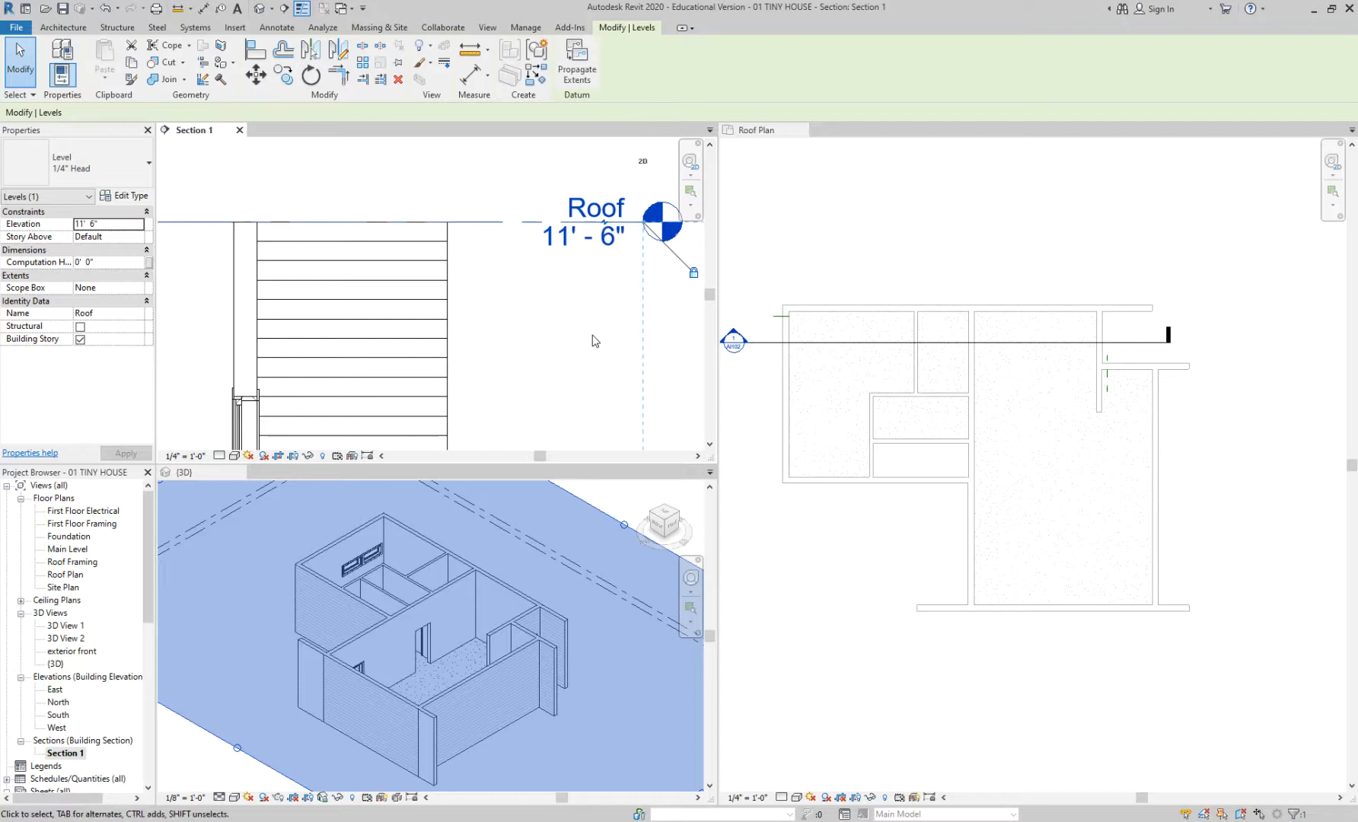
{"action": "scroll", "coordinate": [595, 341], "scroll_direction": "down", "scroll_amount": 4}
{"action": "left_click", "coordinate": [595, 341]}
{"action": "scroll", "coordinate": [618, 306], "scroll_direction": "up", "scroll_amount": 3}
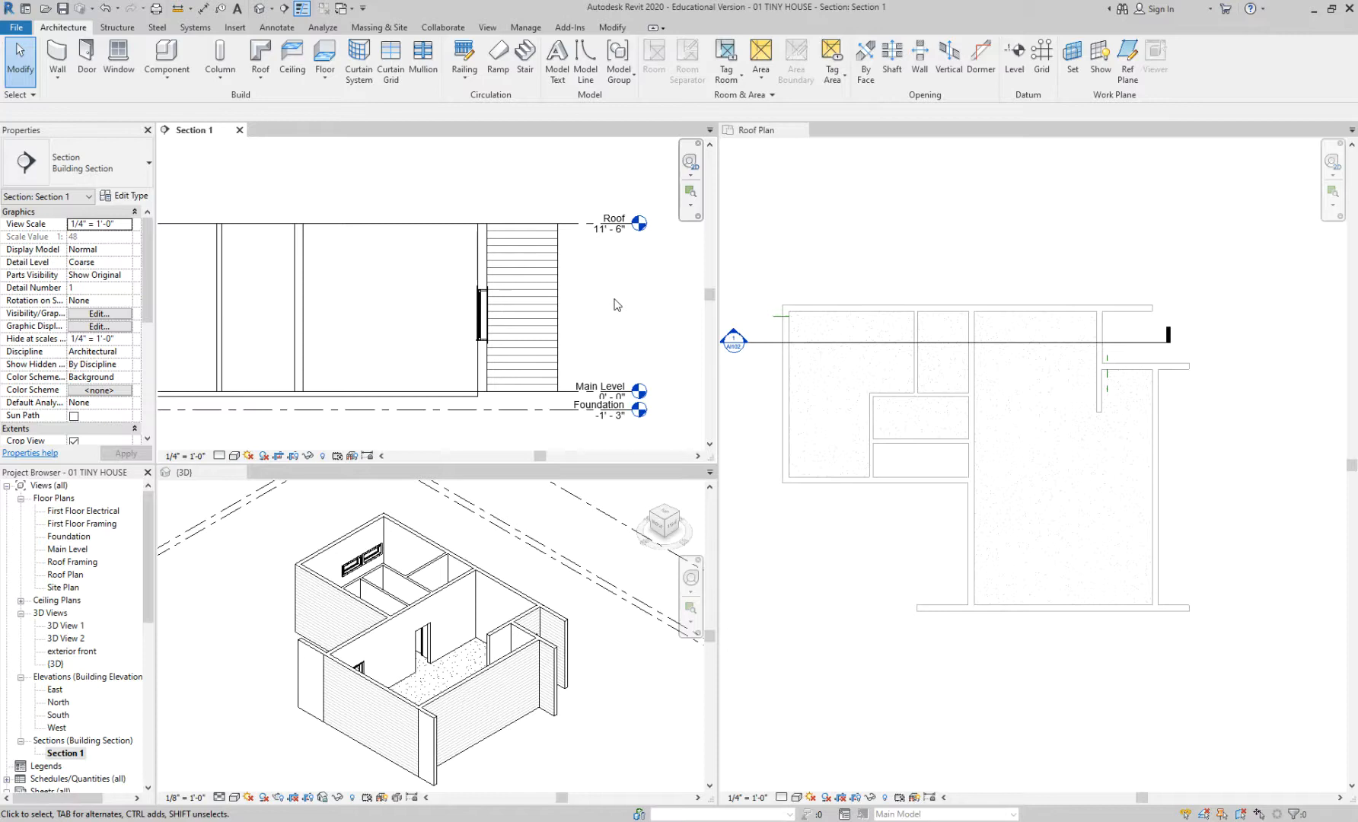
- Select the connected run of exterior wall segments with the door and projecting ends in 3D to examine its constraints
{"action": "left_click", "coordinate": [829, 265]}
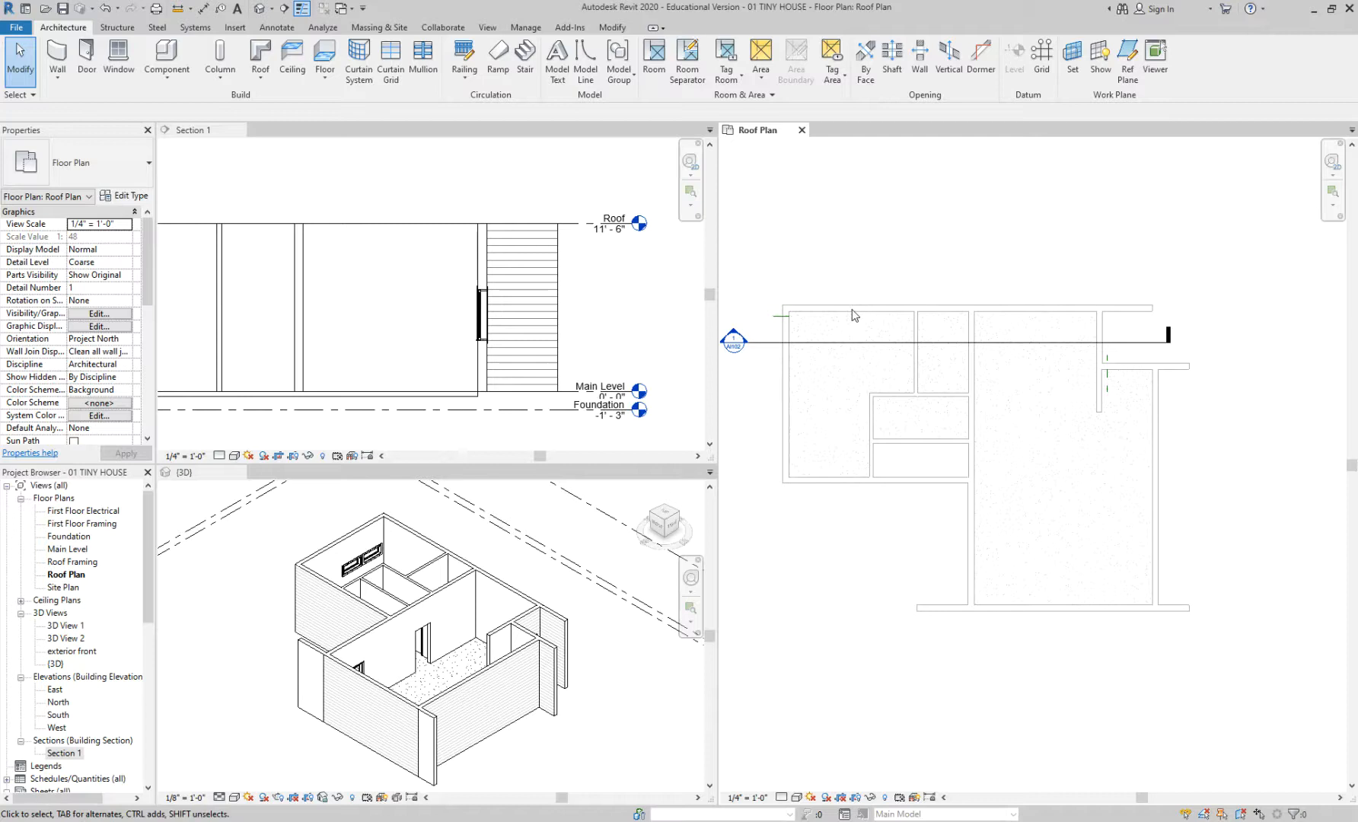
{"action": "left_click", "coordinate": [483, 228]}
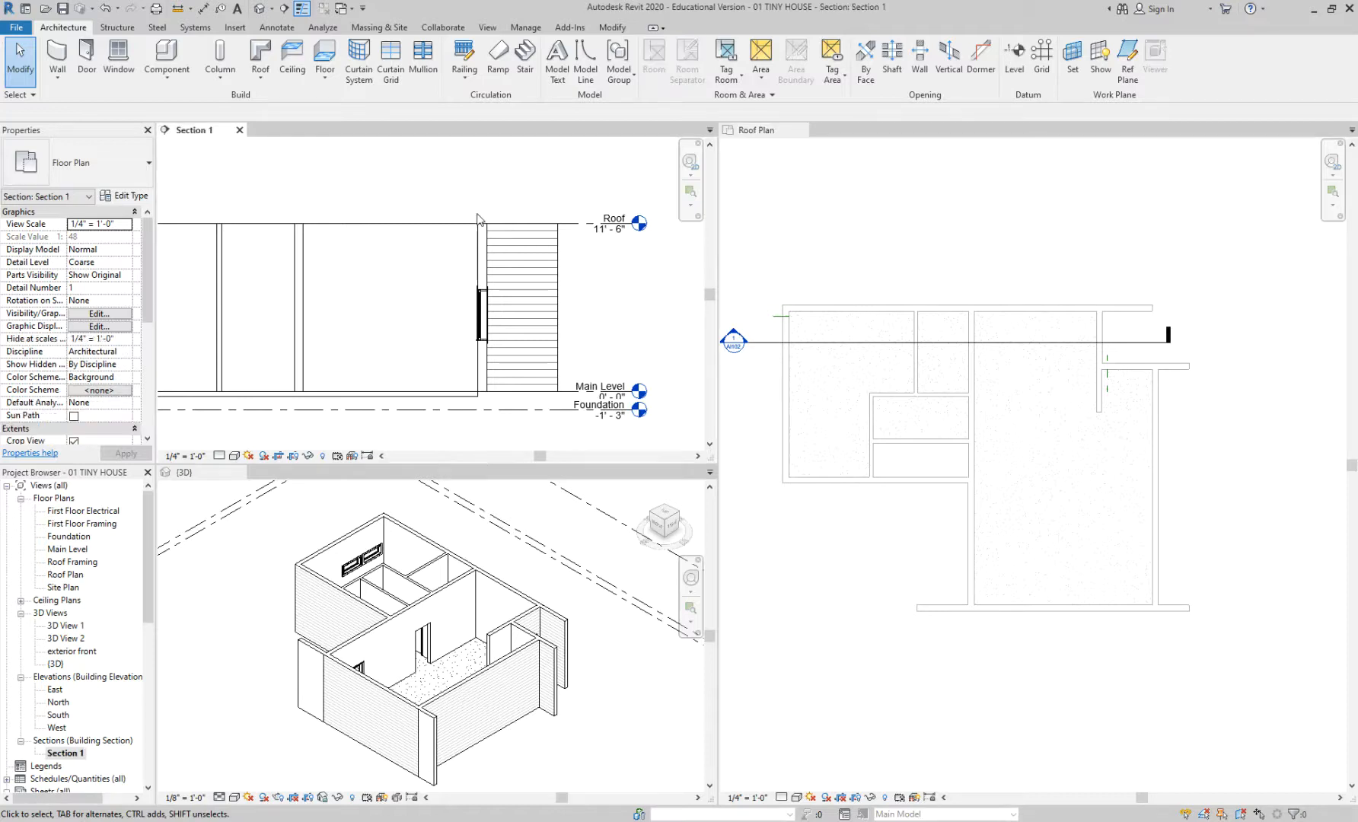
{"action": "left_click", "coordinate": [426, 544]}
{"action": "left_click", "coordinate": [427, 543]}
{"action": "middle_click_drag", "start_coordinate": [472, 511], "coordinate": [356, 527]}
{"action": "key", "text": "Escape"}
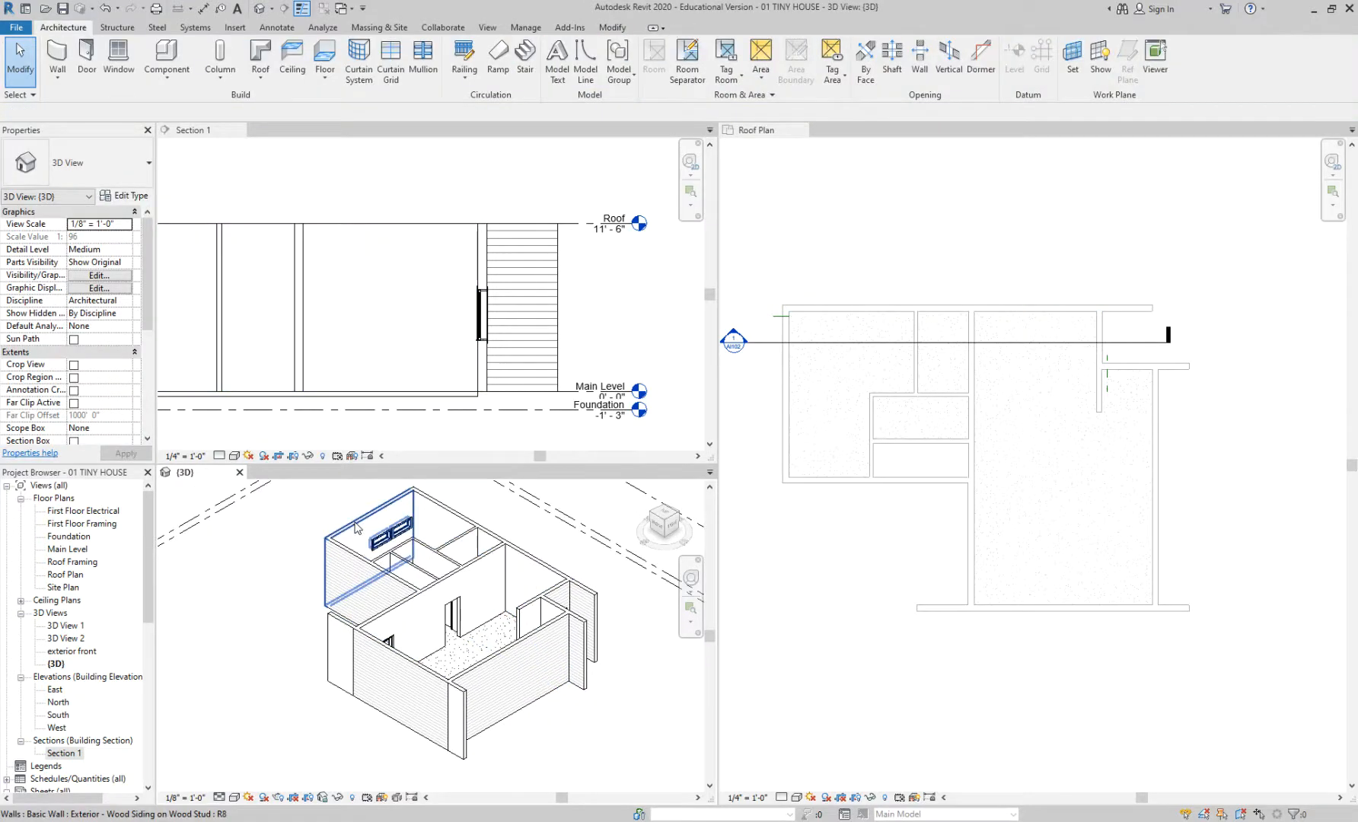
{"action": "key", "text": "Tab"}
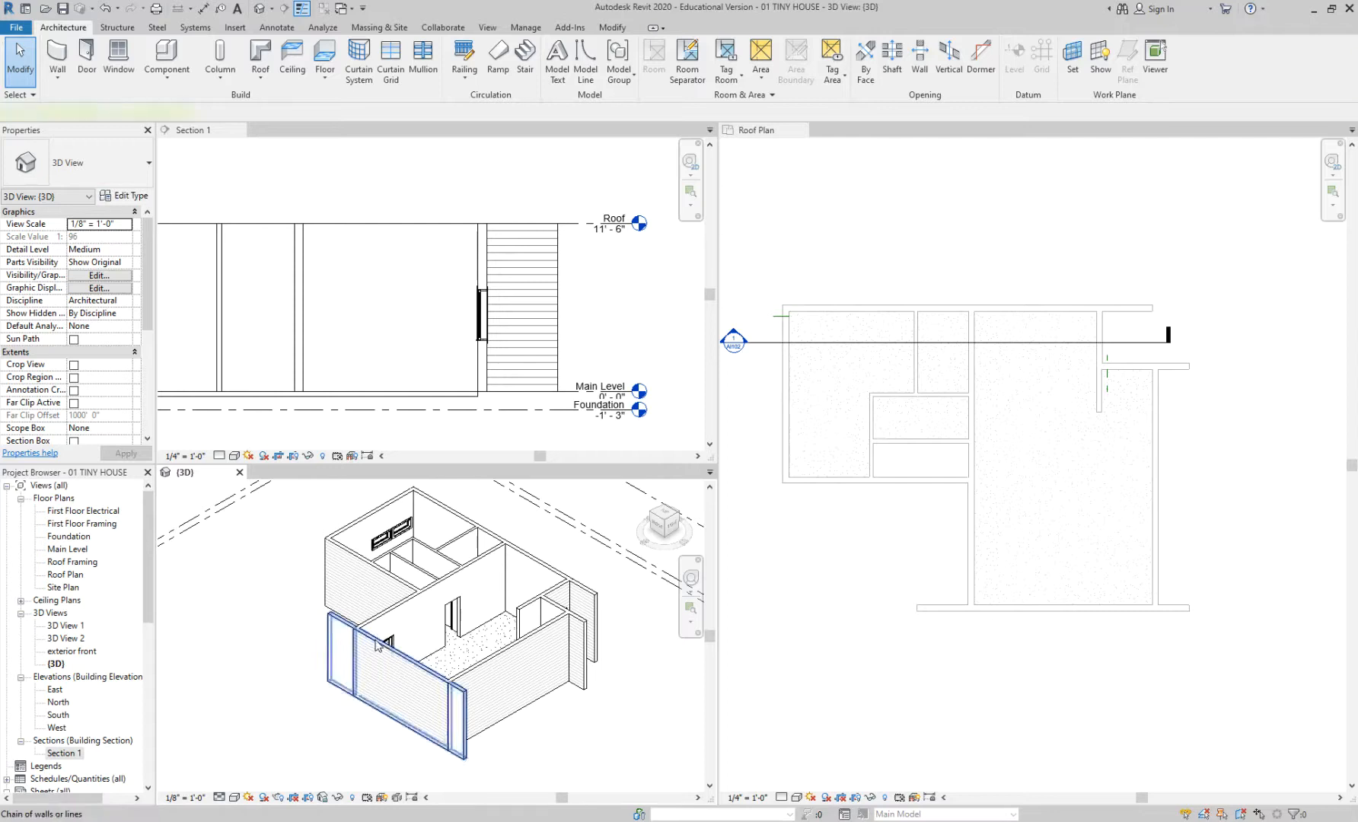
{"action": "left_click", "coordinate": [376, 646]}
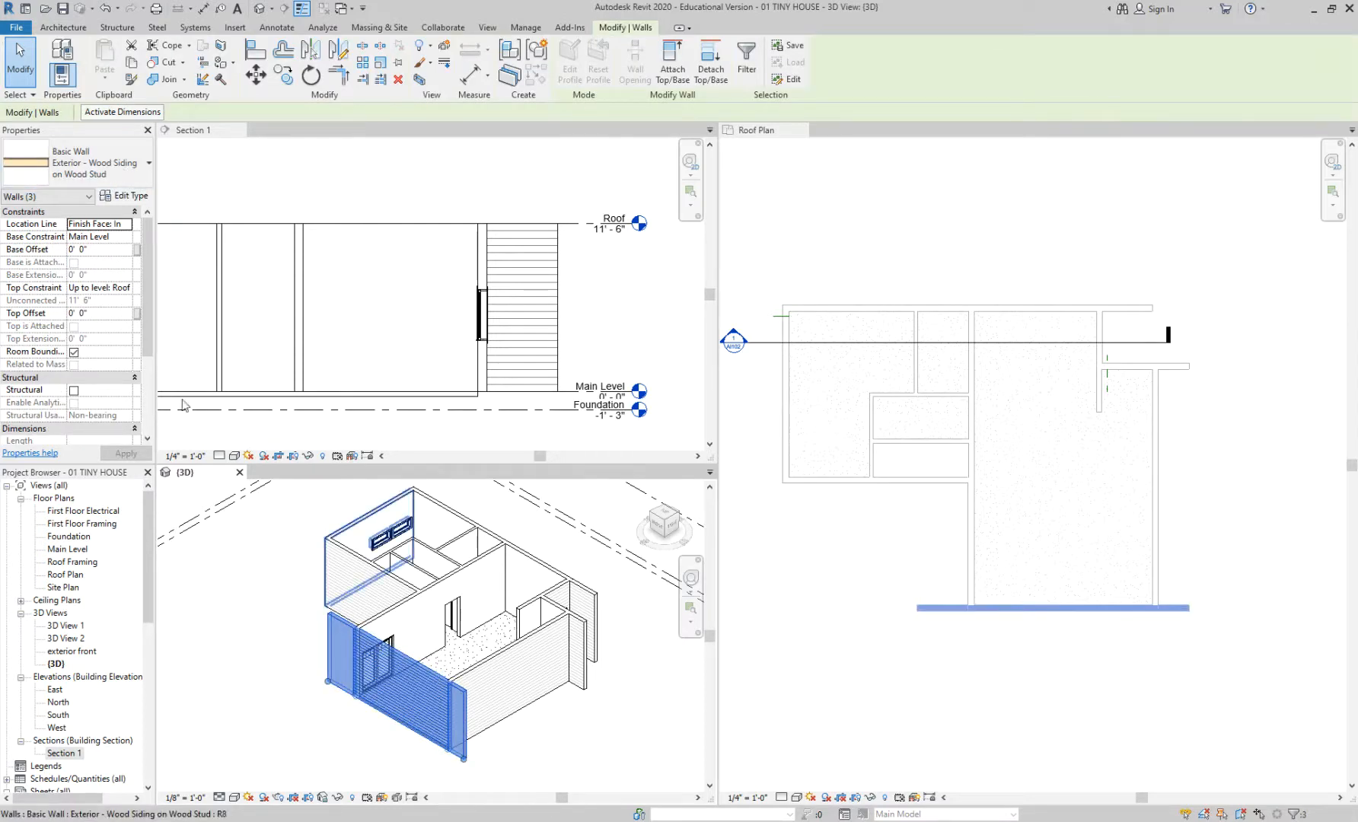
- Examine the constraints of the long side wall, the opposite exterior wall and its projecting end by selecting them in 3D
{"action": "left_click", "coordinate": [520, 679]}
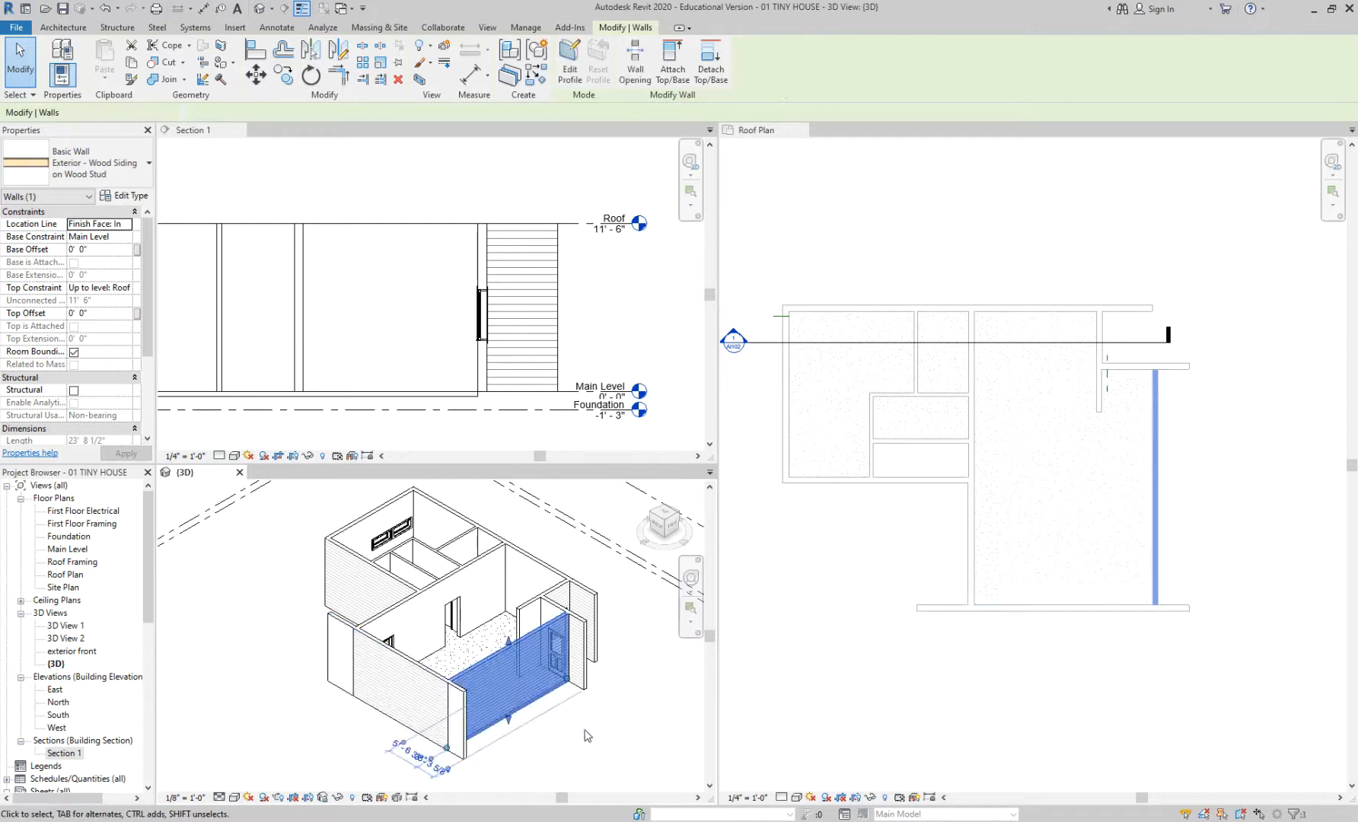
{"action": "left_click", "coordinate": [593, 744]}
{"action": "key", "text": "Tab"}
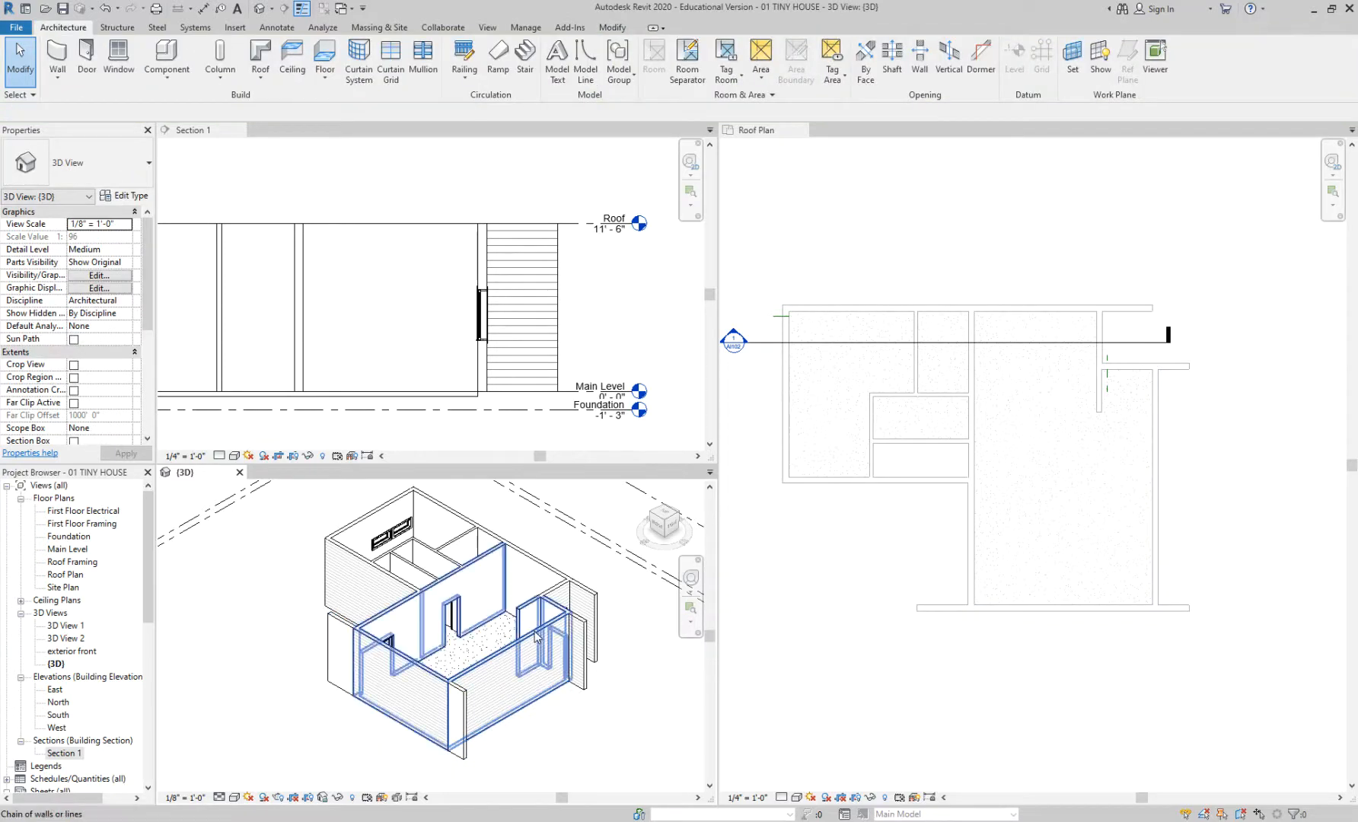
{"action": "left_click", "coordinate": [535, 636]}
{"action": "key", "text": "Escape"}
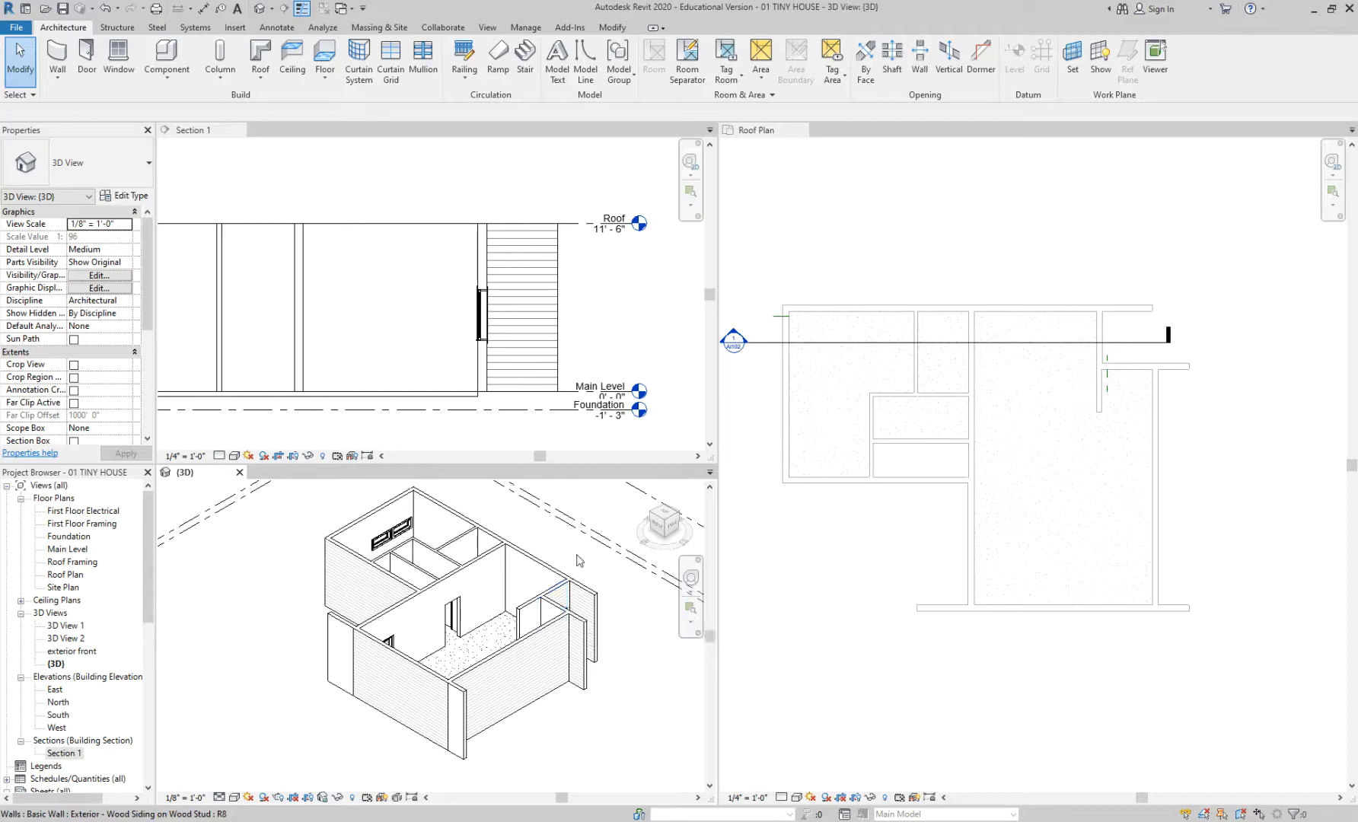
{"action": "left_click", "coordinate": [519, 557]}
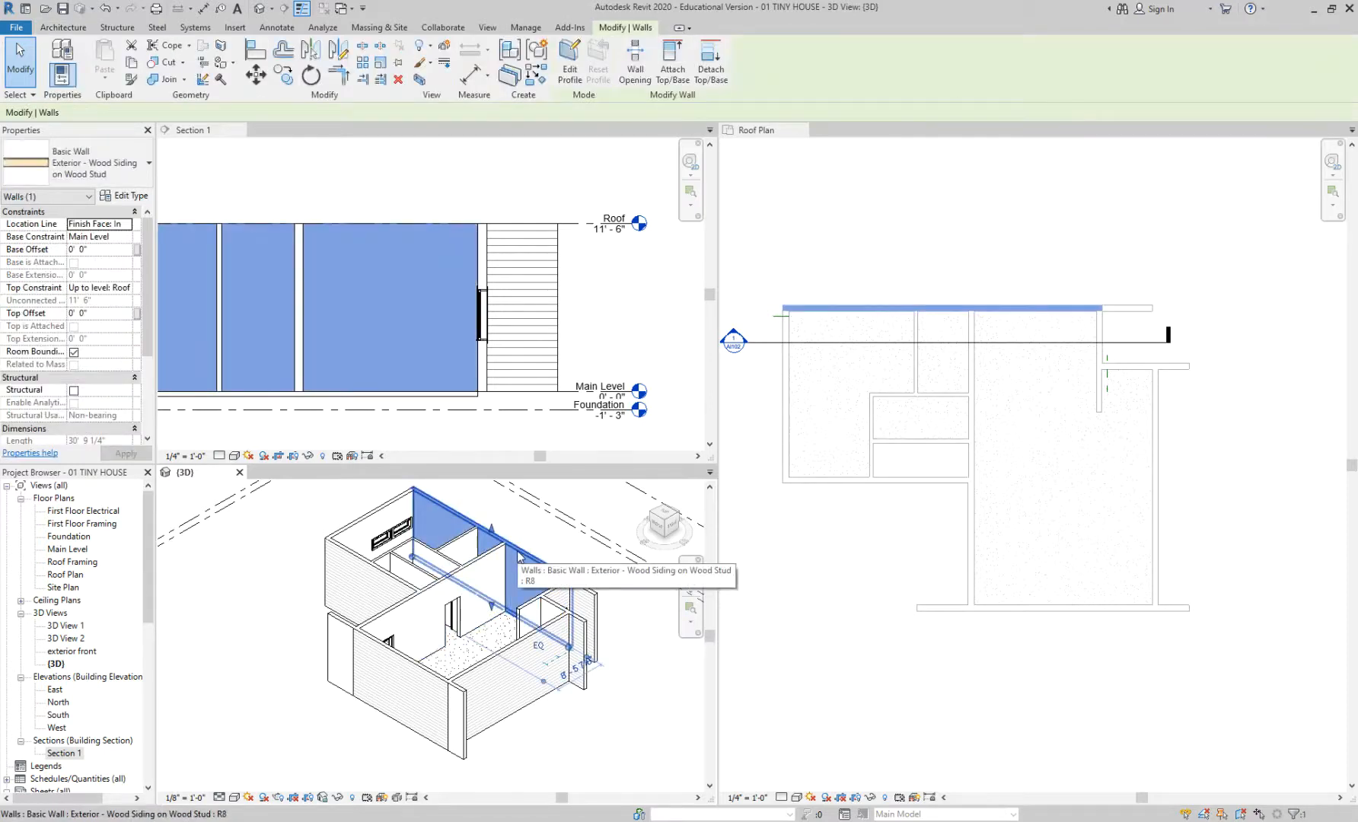
{"action": "left_click", "coordinate": [583, 613]}
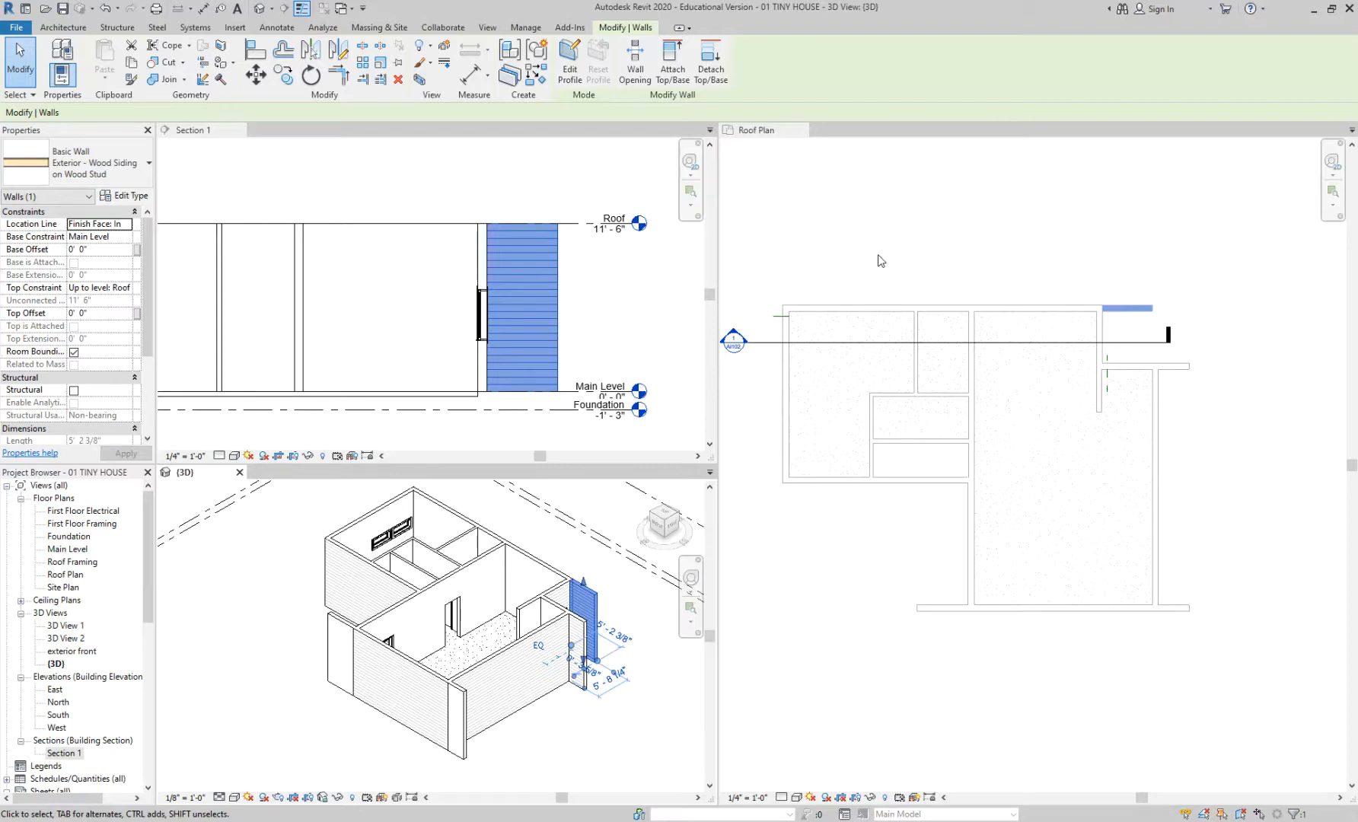
- Activate the Roof Plan with nothing selected and examine its Underlay range settings in the view properties
{"action": "left_click", "coordinate": [927, 239]}
{"action": "left_click", "coordinate": [933, 237]}
{"action": "middle_click_drag", "start_coordinate": [947, 241], "coordinate": [1035, 230]}
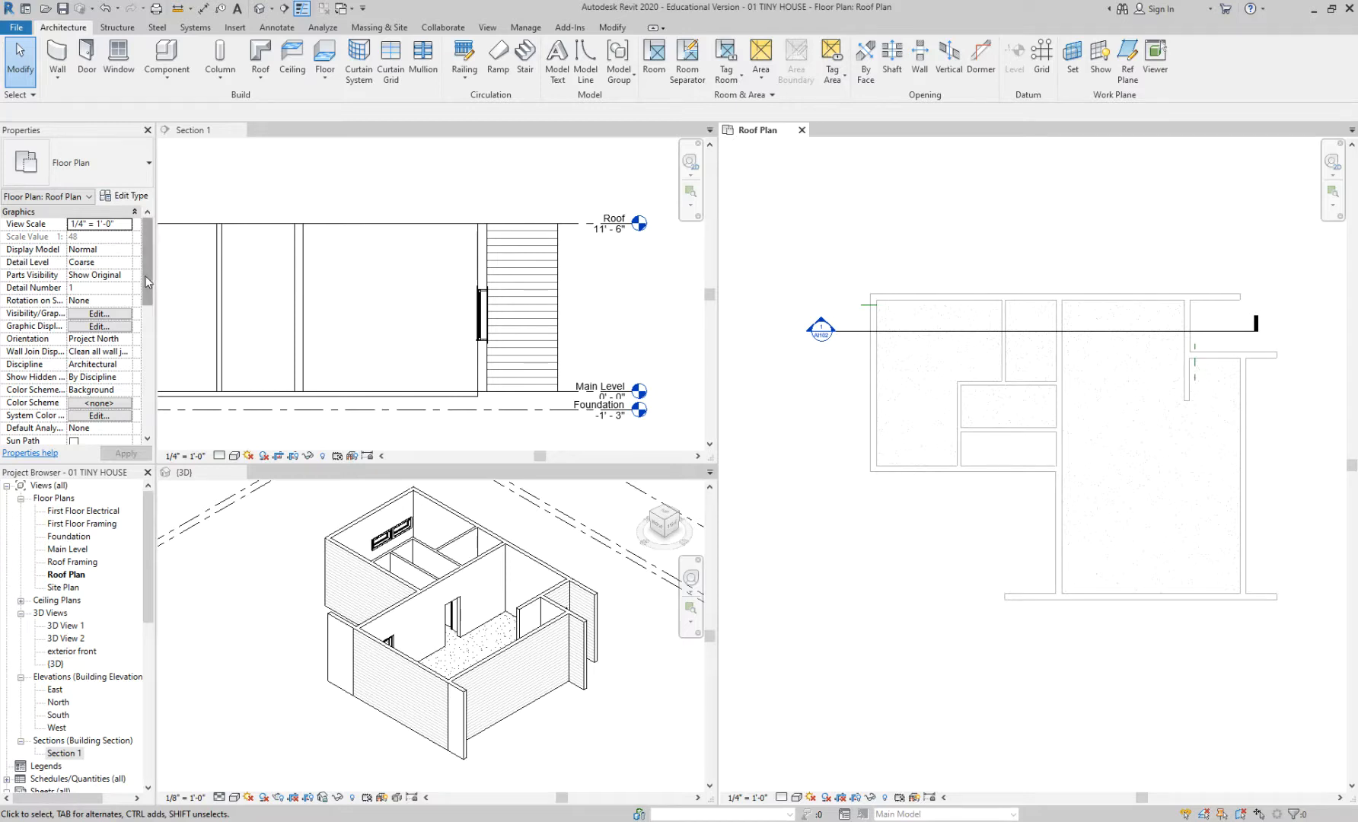
{"action": "scroll", "coordinate": [146, 303], "scroll_direction": "down", "scroll_amount": 3}
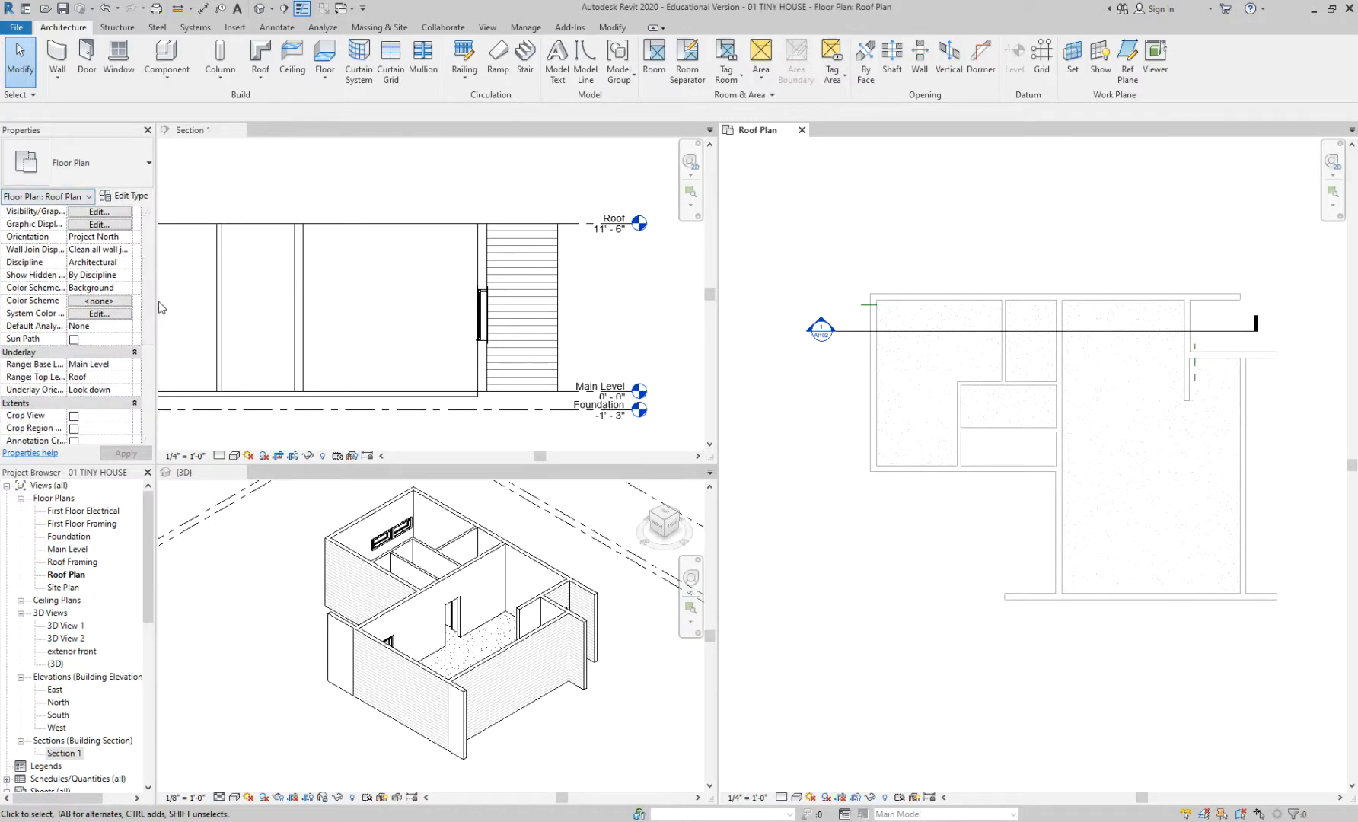
{"action": "scroll", "coordinate": [148, 301], "scroll_direction": "down", "scroll_amount": 3}
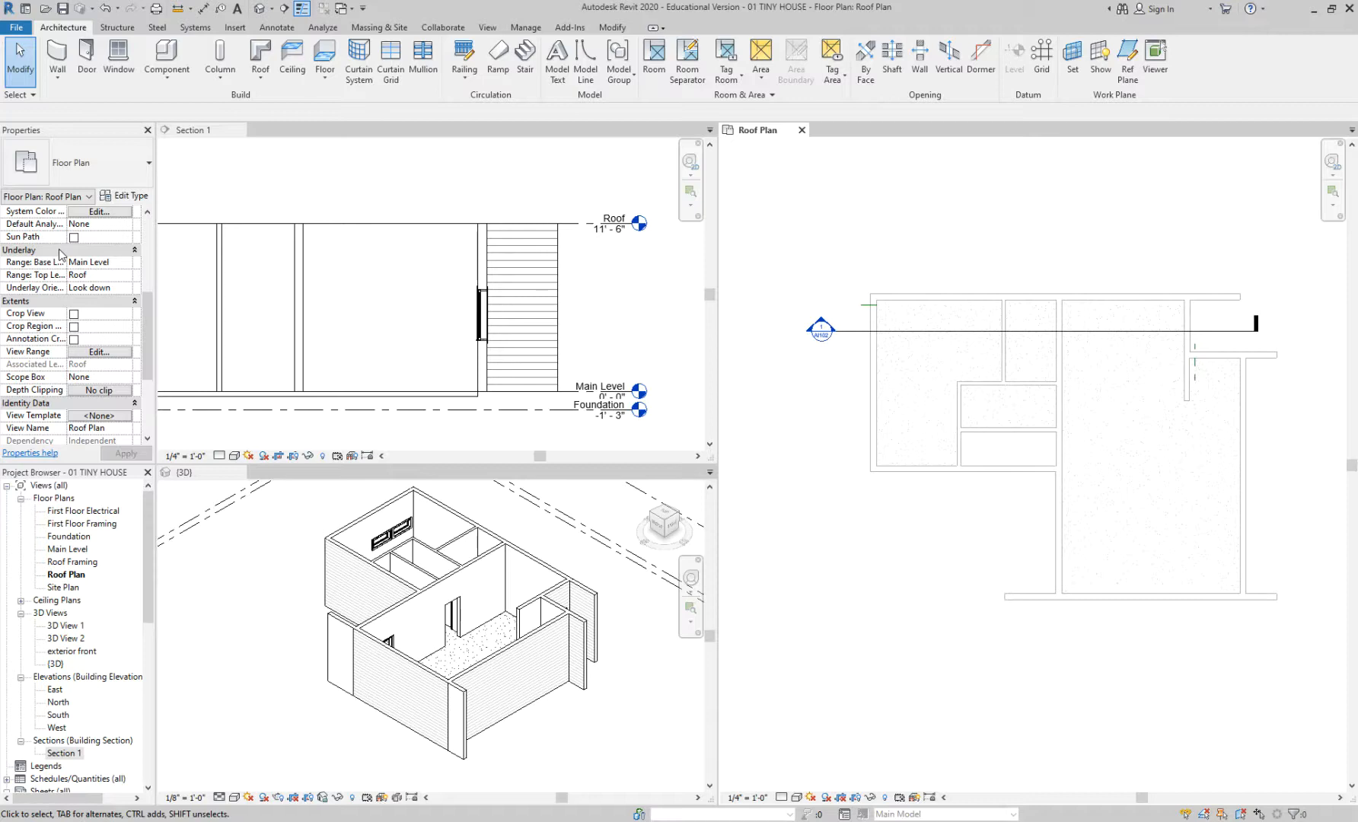
{"action": "left_click", "coordinate": [83, 262]}
{"action": "scroll", "coordinate": [587, 302], "scroll_direction": "down", "scroll_amount": 1}
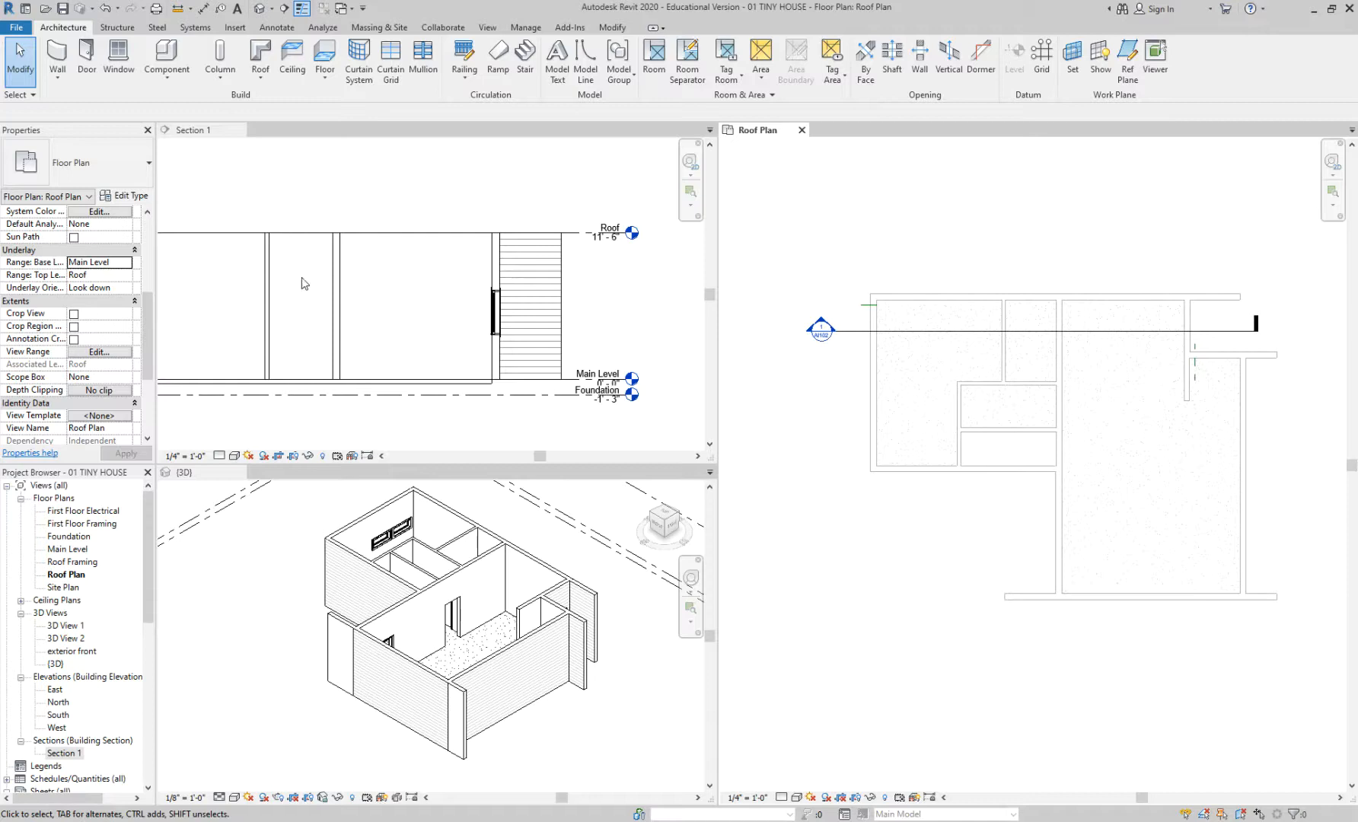
- Activate Section 1 and examine how the Roof, Main Level and Foundation levels span the whole house
{"action": "left_click", "coordinate": [587, 304]}
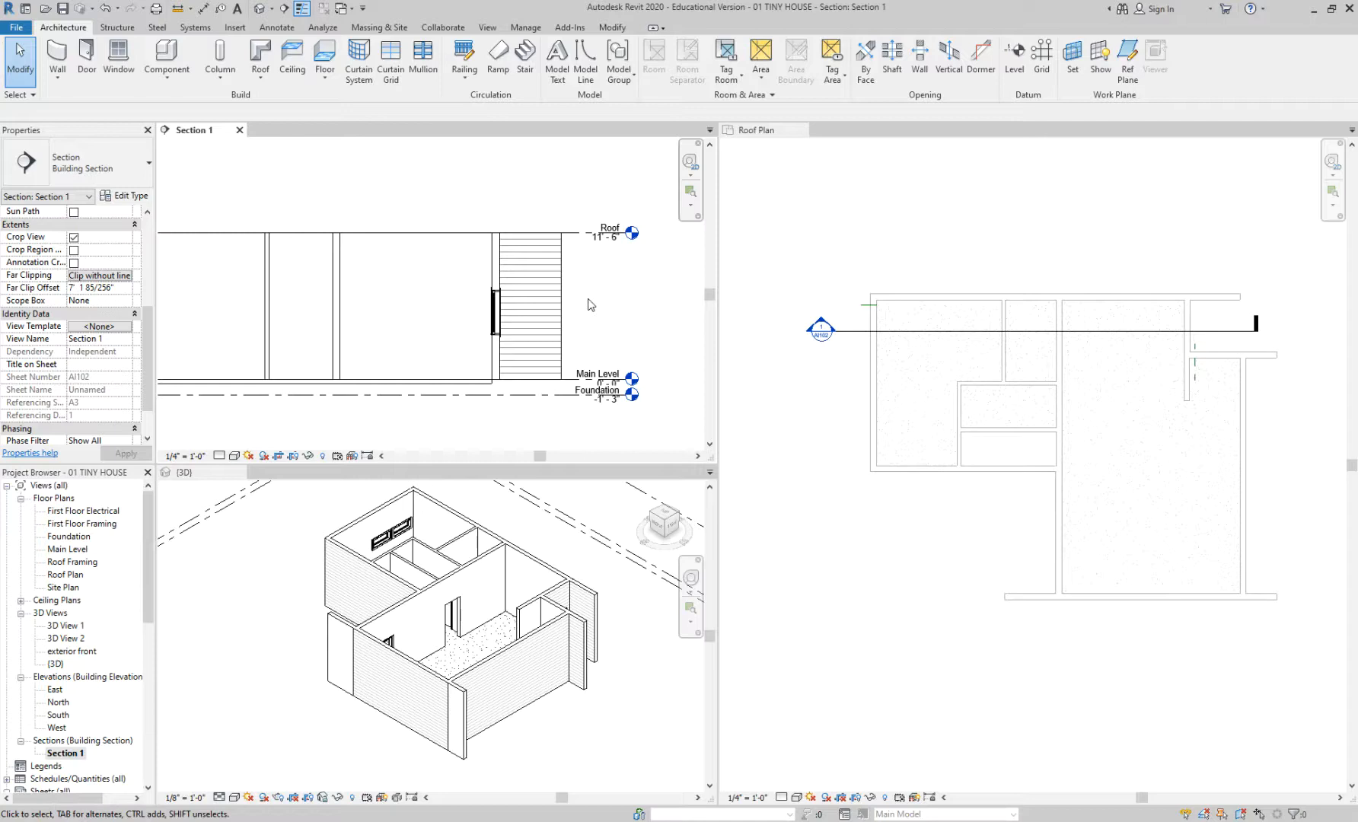
{"action": "scroll", "coordinate": [591, 308], "scroll_direction": "down", "scroll_amount": 2}
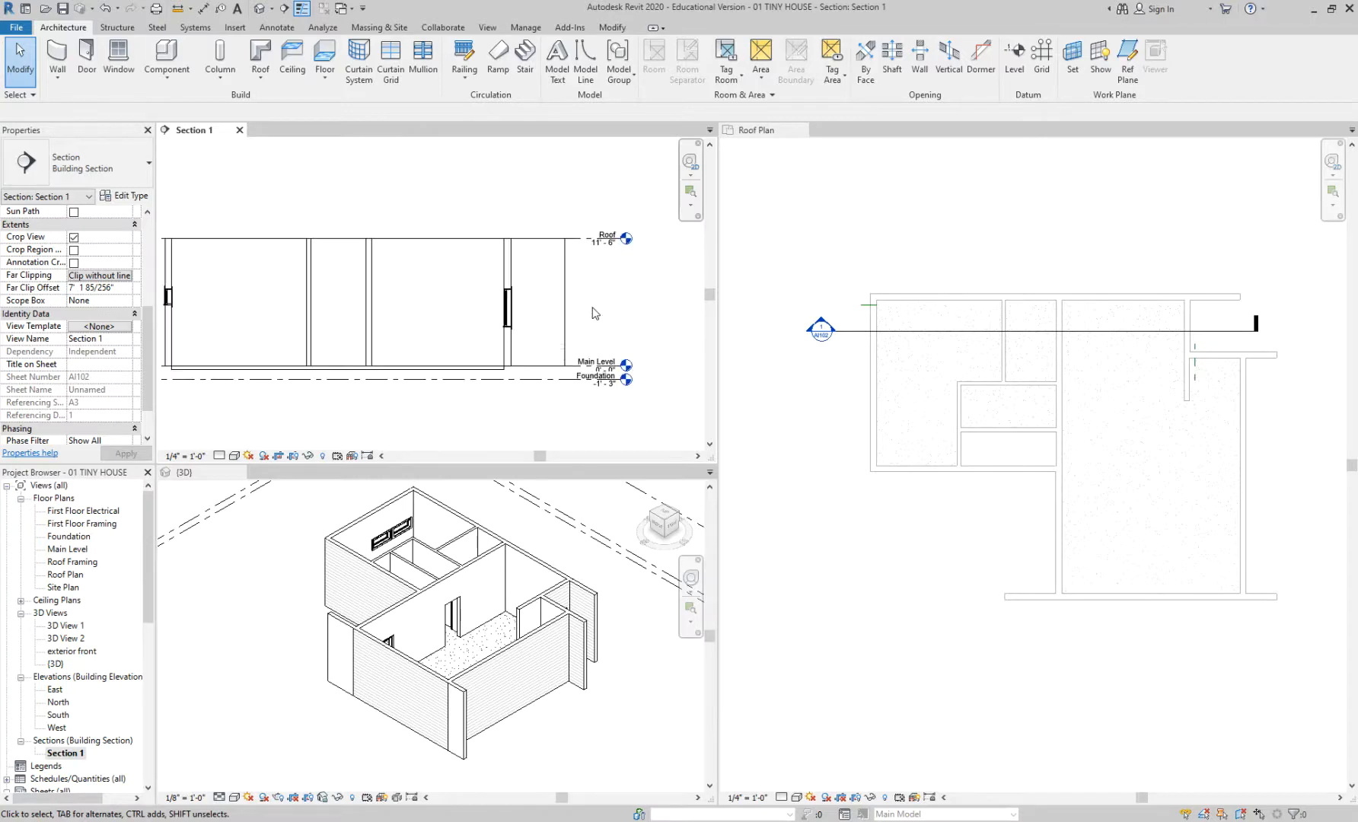
{"action": "middle_click_drag", "start_coordinate": [582, 293], "coordinate": [639, 282]}
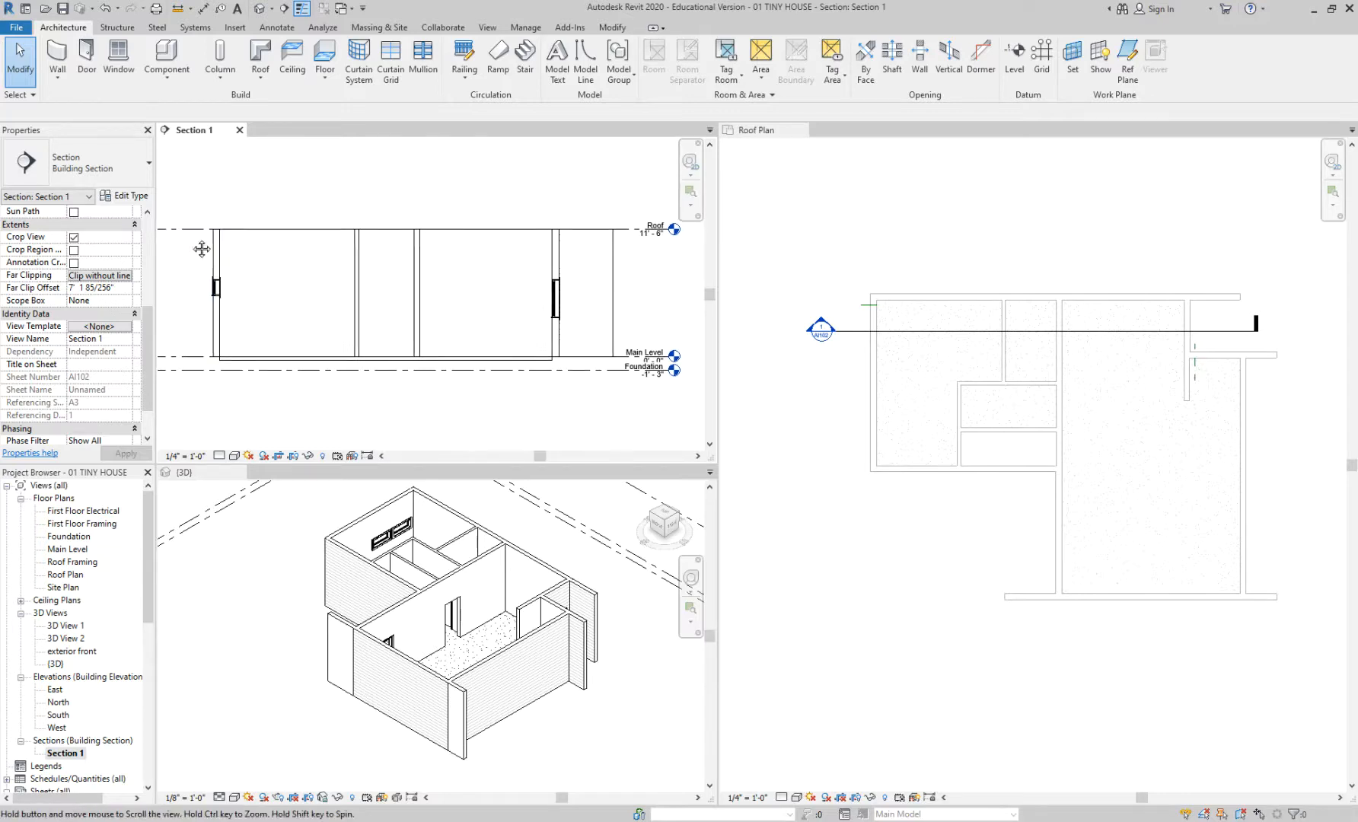
{"action": "middle_click_drag", "start_coordinate": [194, 248], "coordinate": [195, 238]}
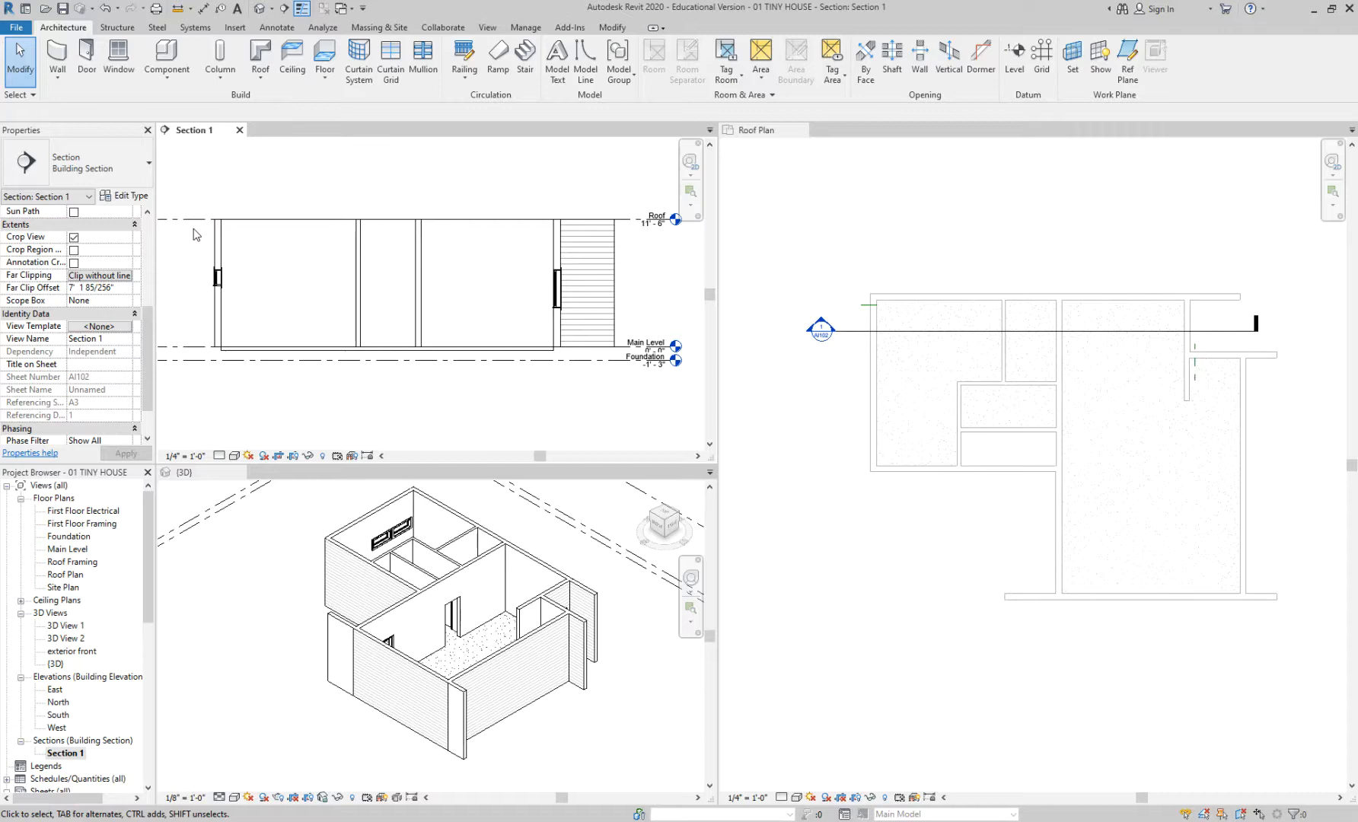
{"action": "scroll", "coordinate": [200, 270], "scroll_direction": "down", "scroll_amount": 3}
{"action": "scroll", "coordinate": [270, 298], "scroll_direction": "up", "scroll_amount": 4}
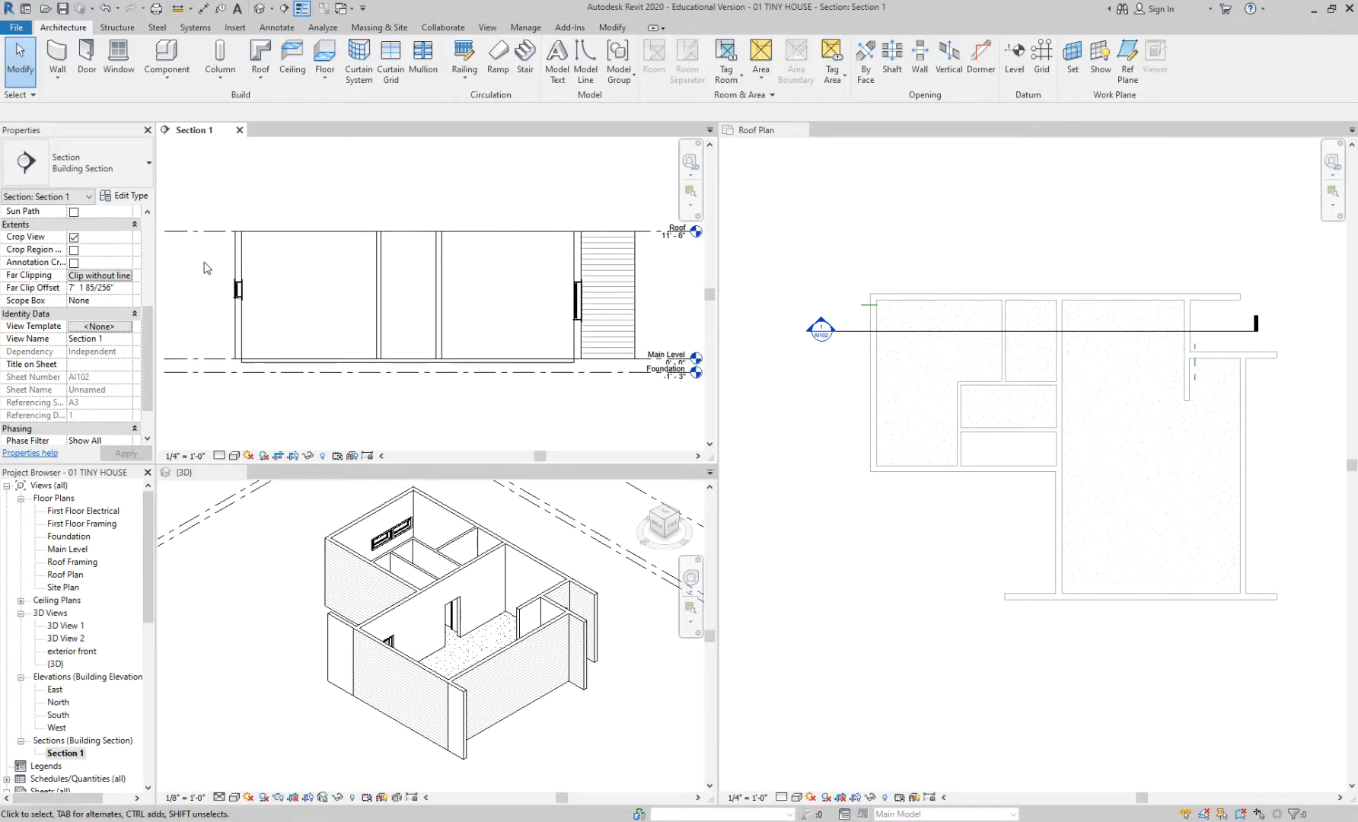
{"action": "middle_click_drag", "start_coordinate": [204, 268], "coordinate": [195, 268]}
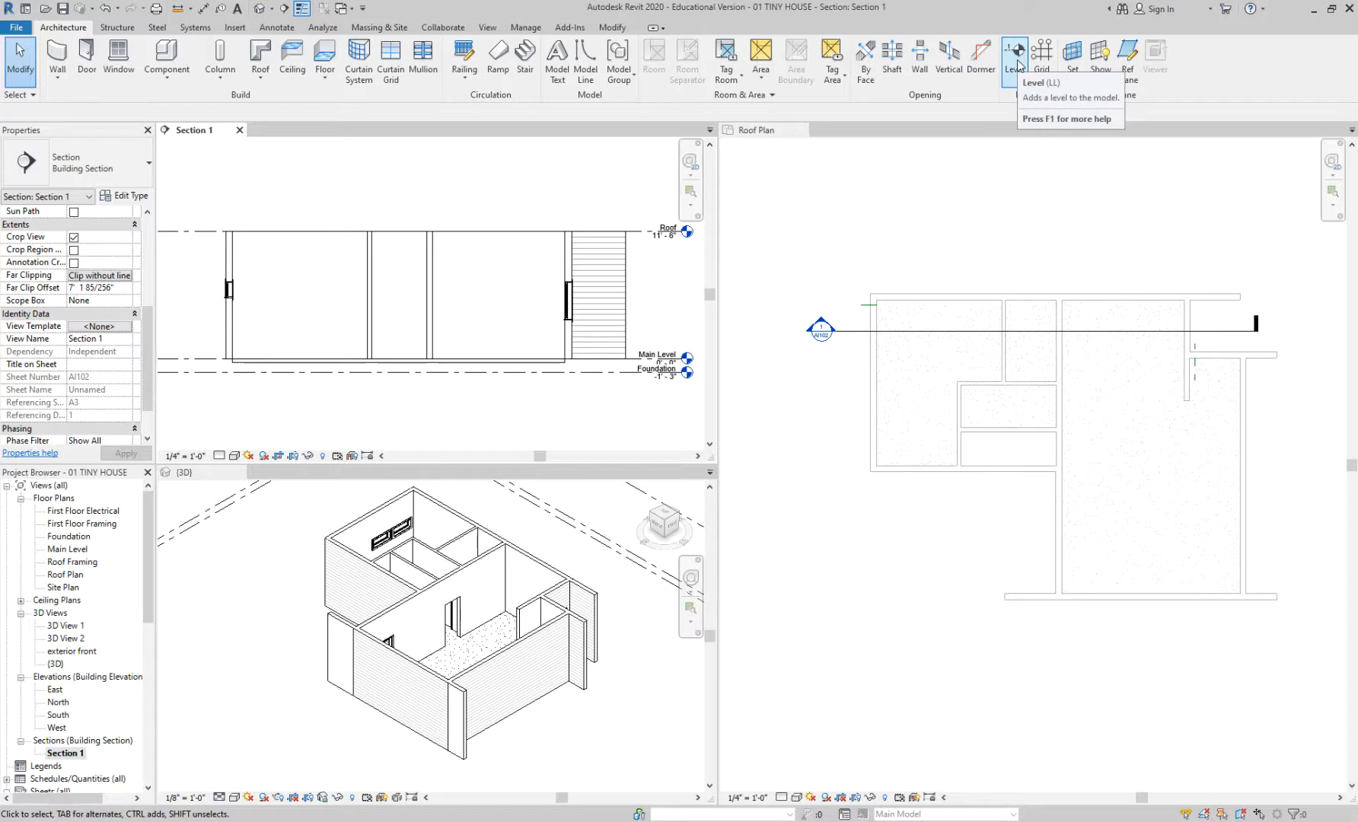
{"action": "scroll", "coordinate": [362, 201], "scroll_direction": "down", "scroll_amount": 1}
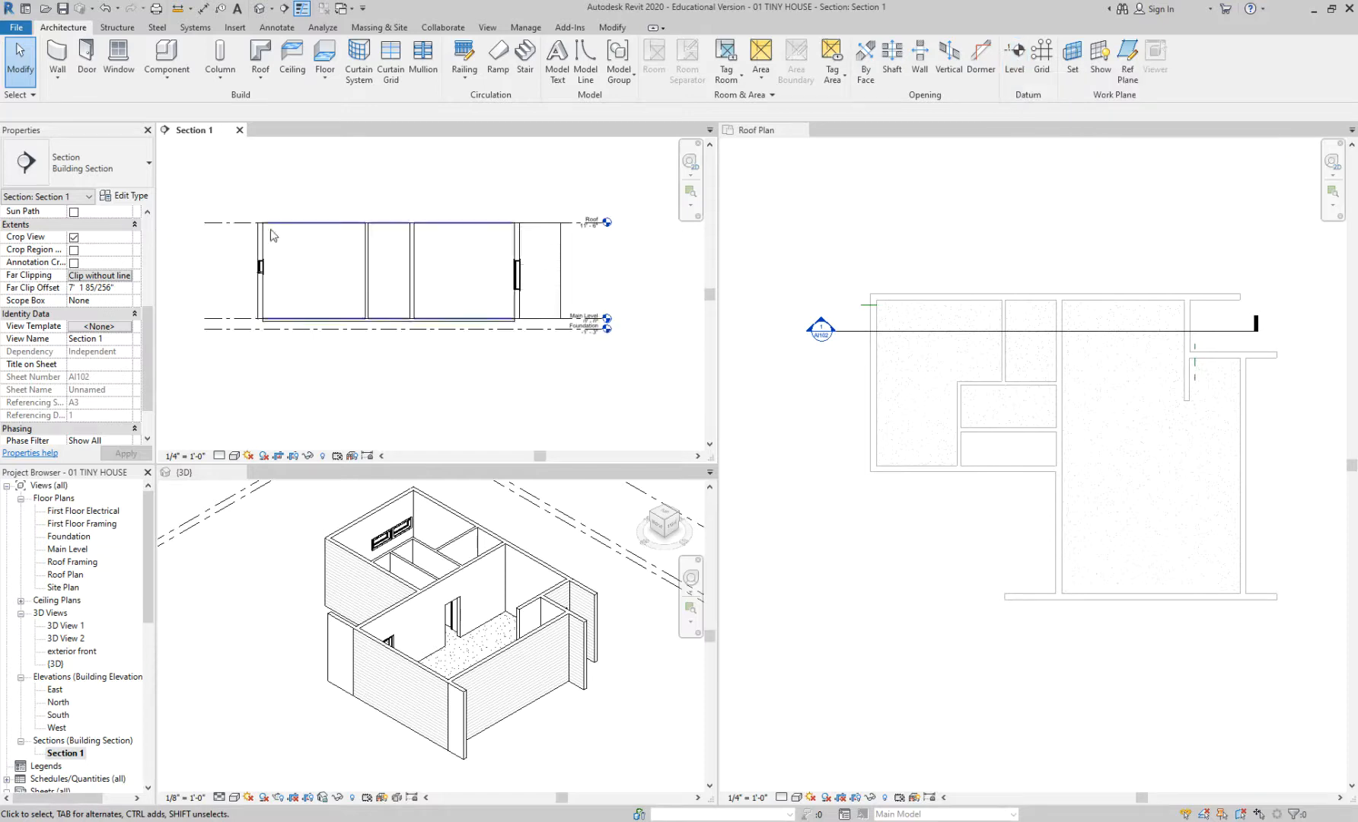
- Draw a new level at 7' 6" across the whole house in Section 1, with plan view creation turned off
{"action": "left_click", "coordinate": [227, 224]}
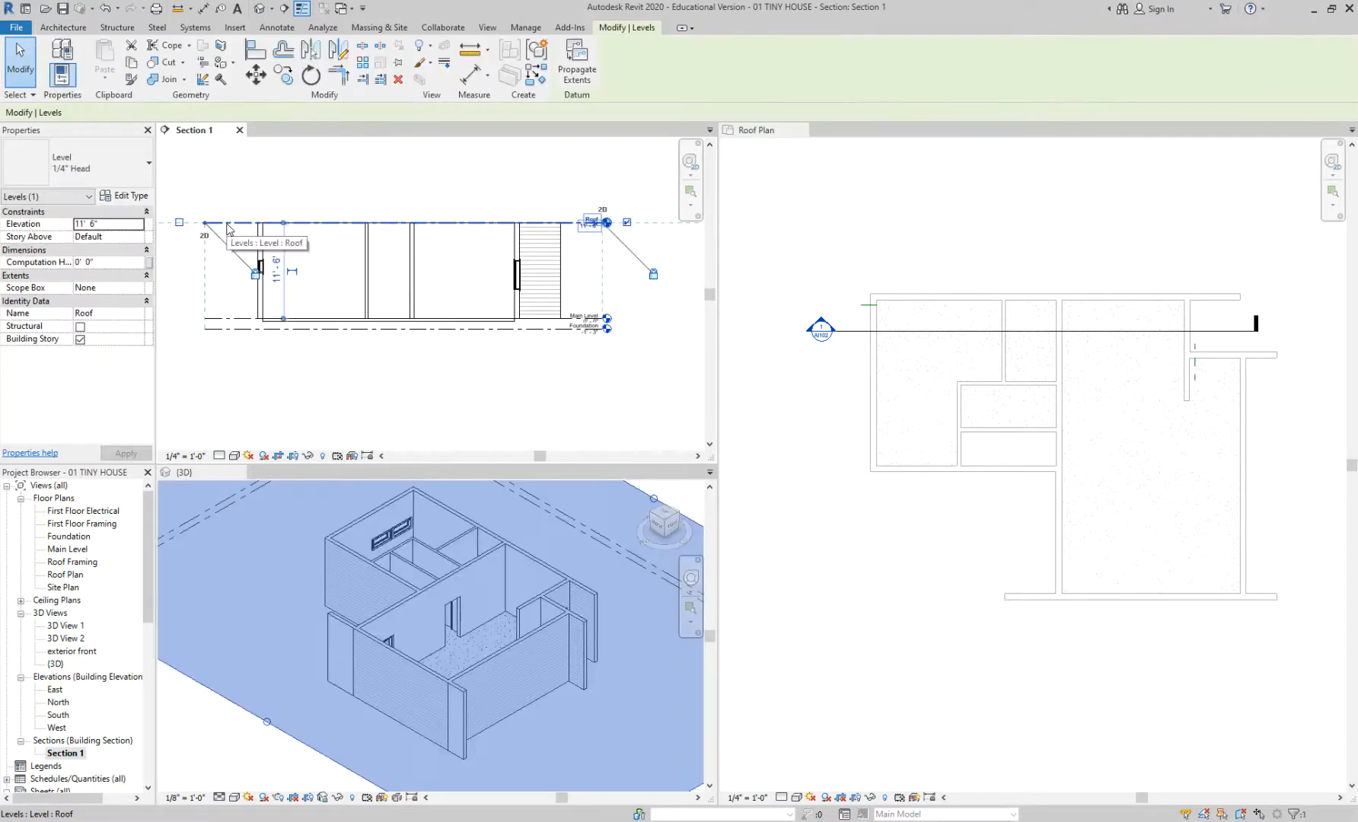
{"action": "key", "text": "l"}
{"action": "key", "text": "l"}
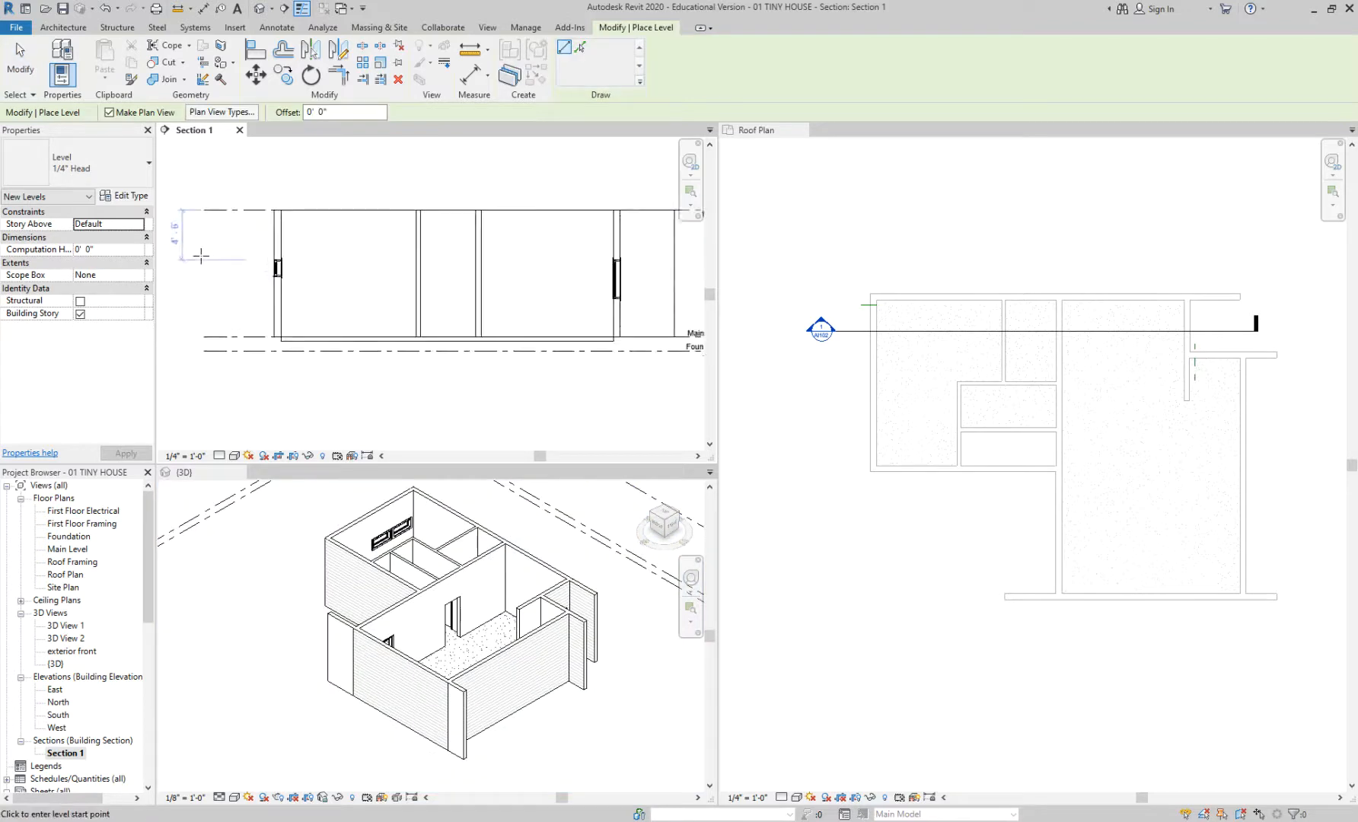
{"action": "left_click", "coordinate": [199, 253]}
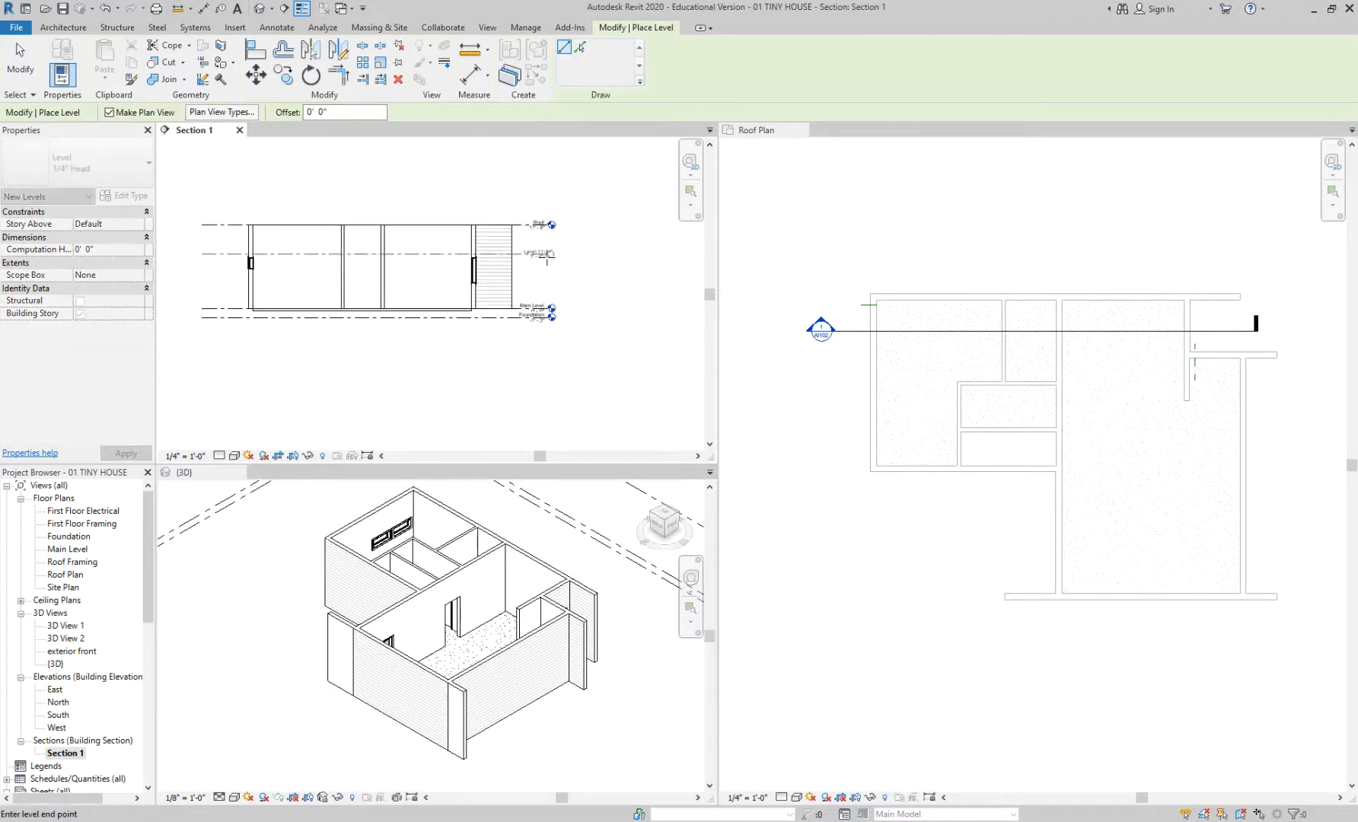
{"action": "scroll", "coordinate": [548, 256], "scroll_direction": "up", "scroll_amount": 2}
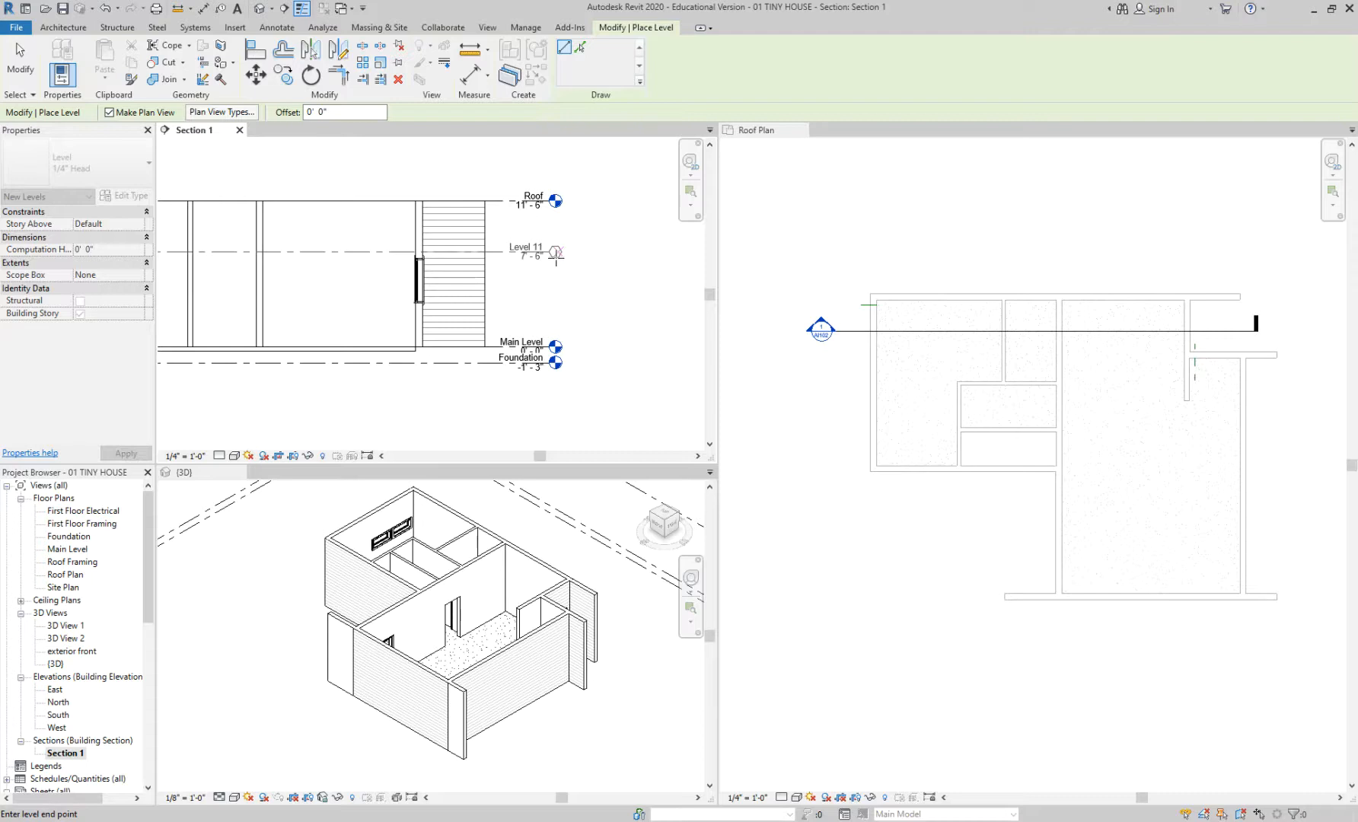
{"action": "middle_click_drag", "start_coordinate": [335, 160], "coordinate": [411, 185]}
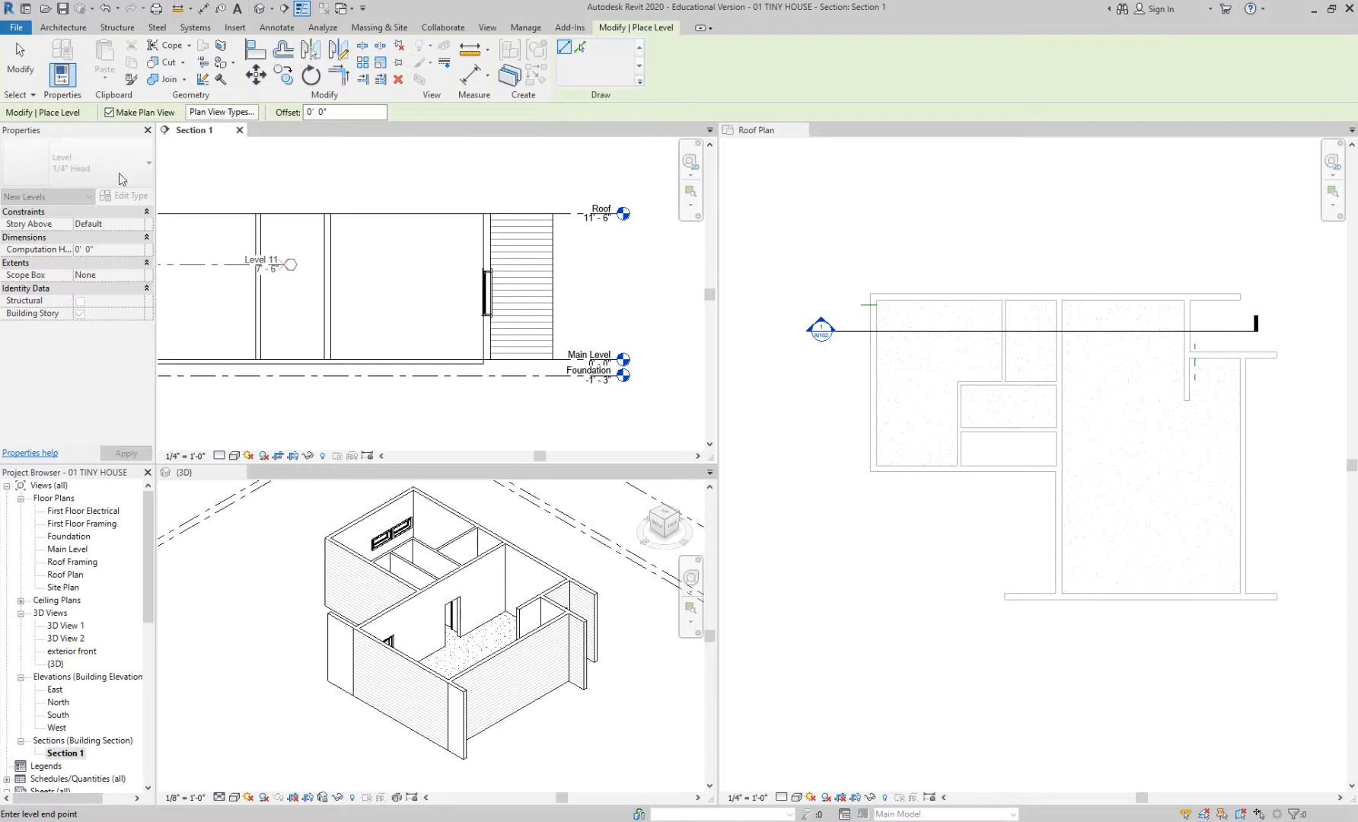
{"action": "left_click", "coordinate": [109, 112]}
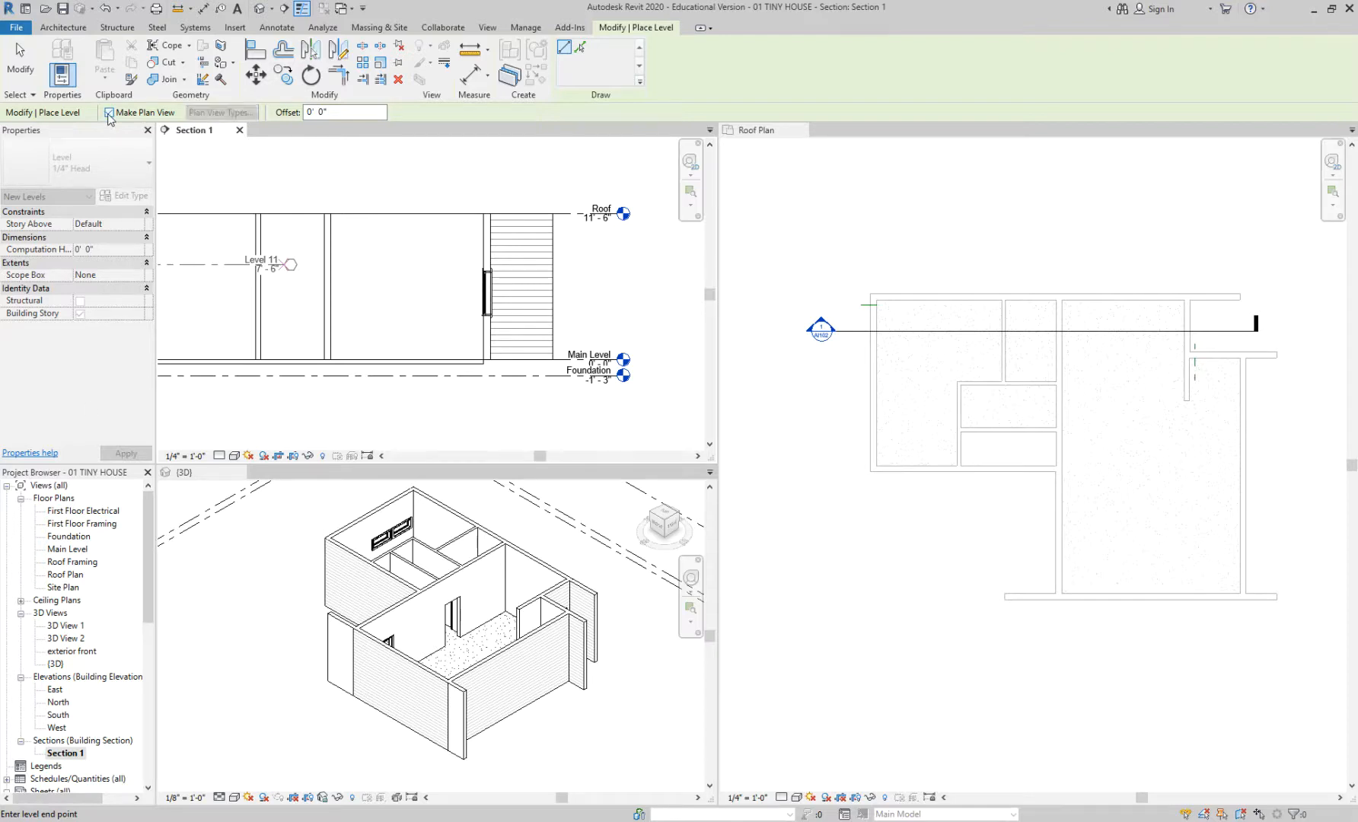
{"action": "left_click", "coordinate": [631, 250]}
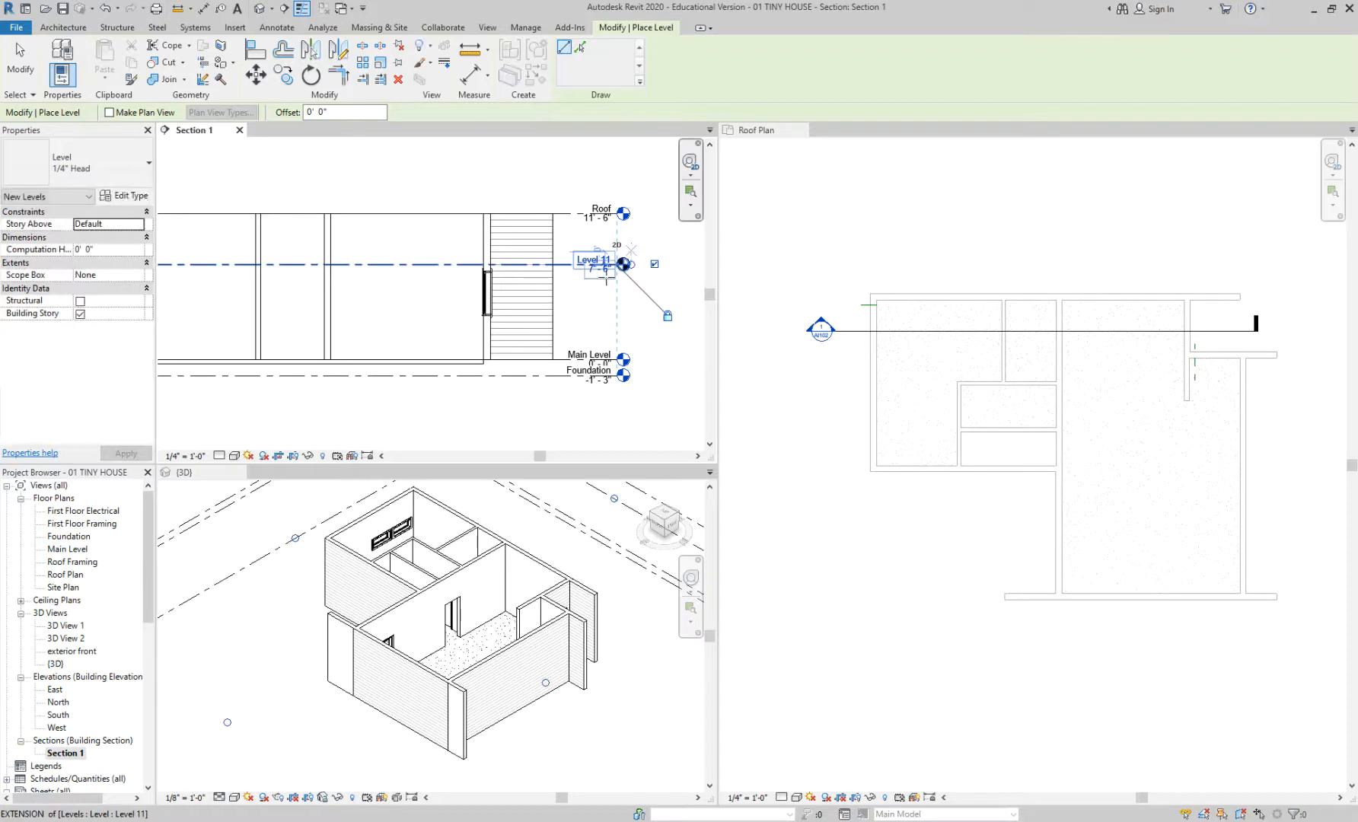
{"action": "scroll", "coordinate": [592, 289], "scroll_direction": "up", "scroll_amount": 3}
{"action": "key", "text": "Escape"}
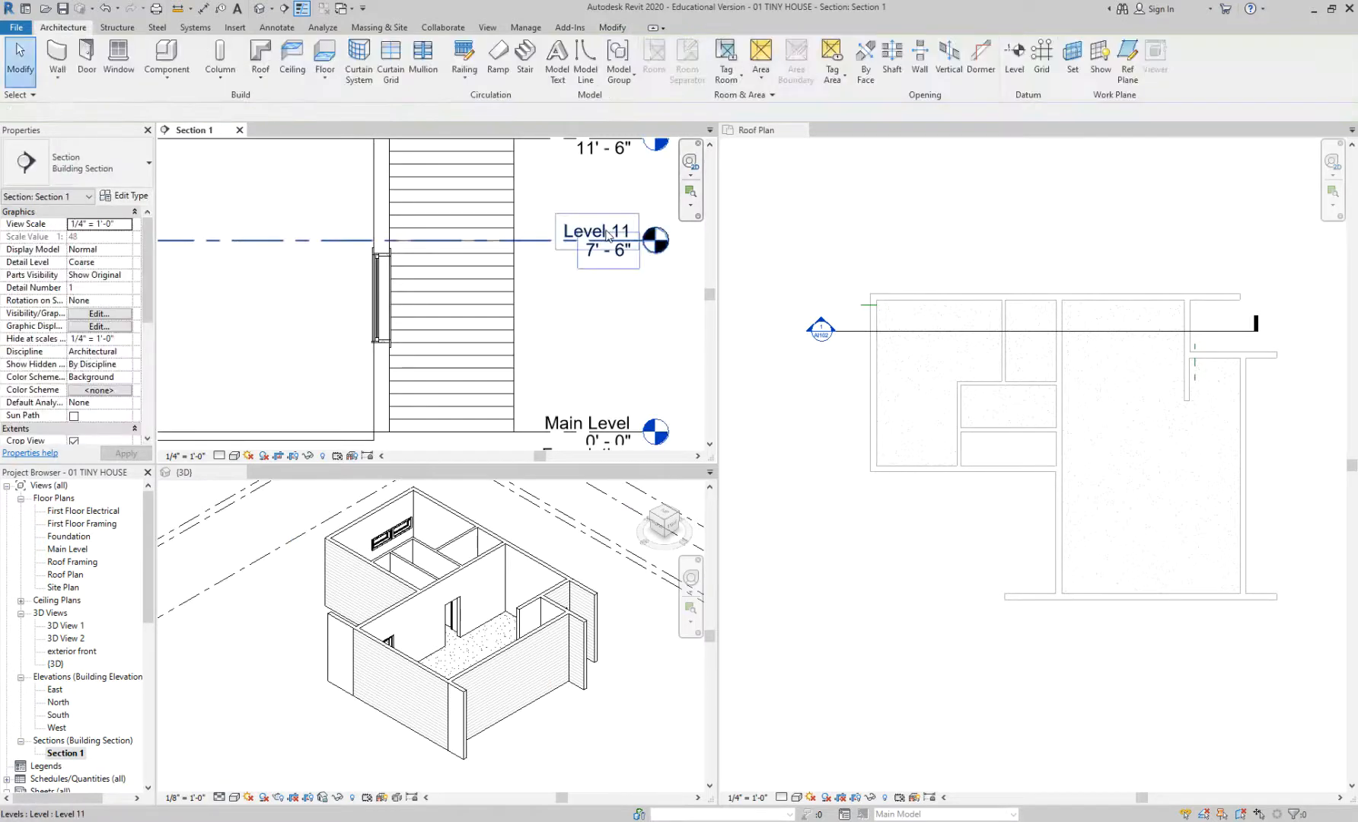
- Rename the new level as L&B Ceiling and set its elevation to 8' 0"
{"action": "double_click", "coordinate": [613, 232]}
{"action": "type", "text": "L&"}
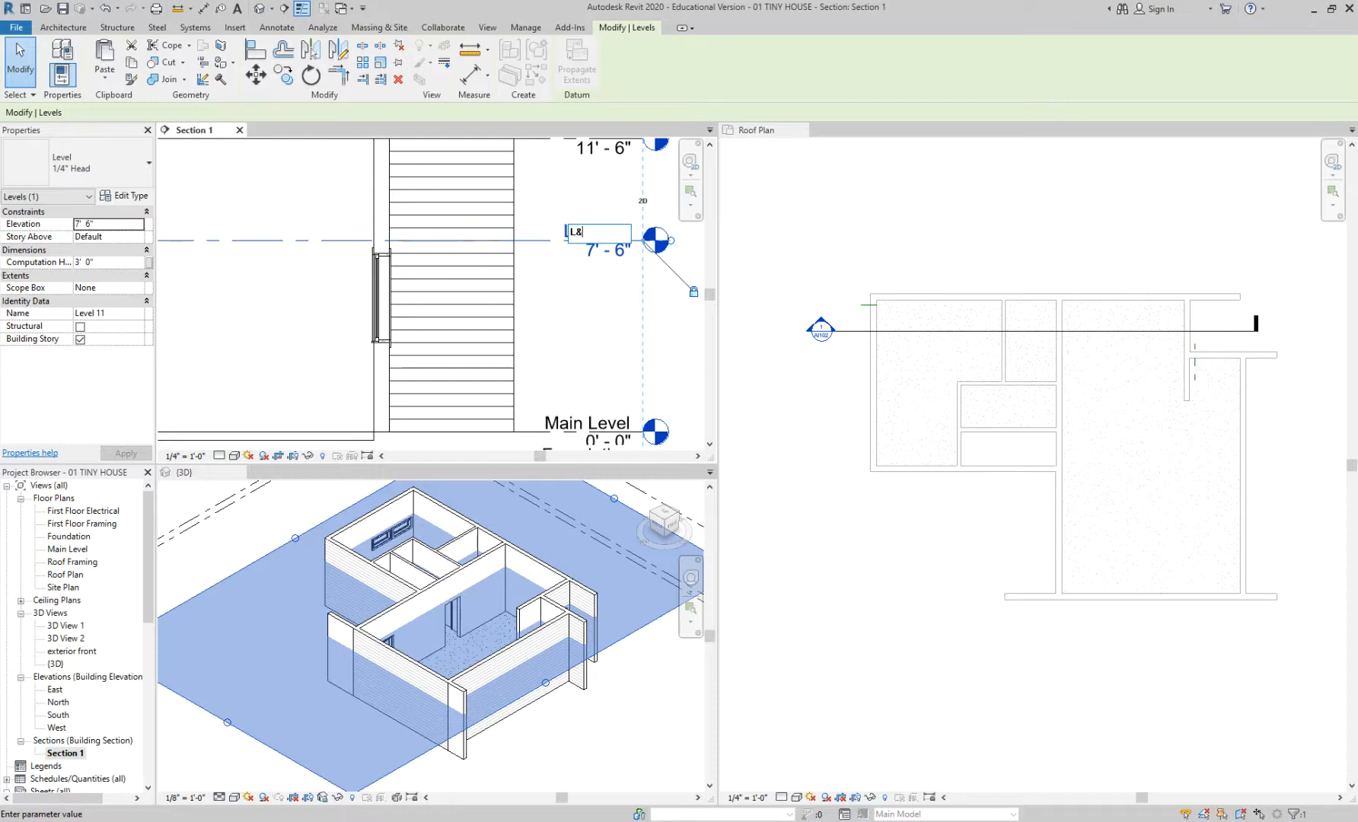
{"action": "type", "text": "B Ceiling"}
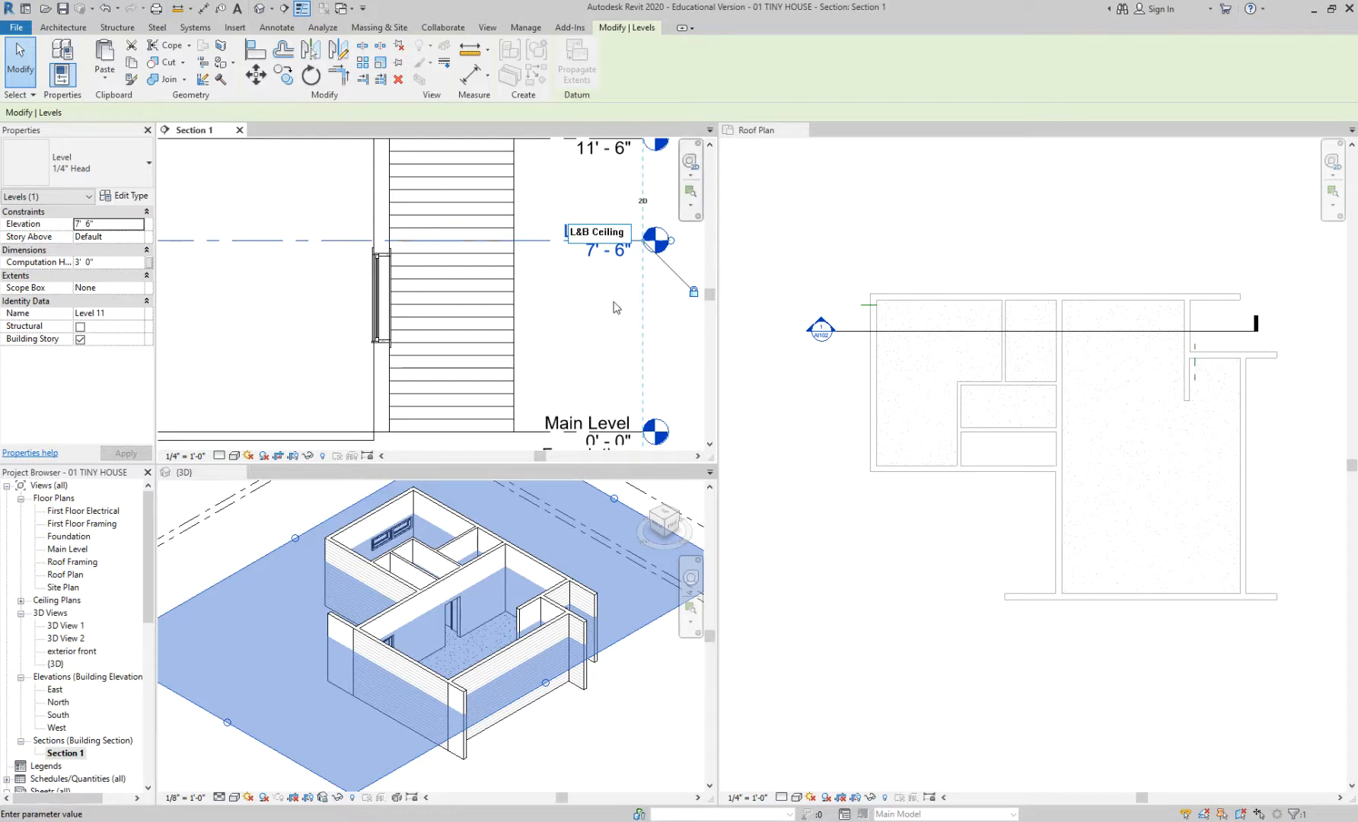
{"action": "key", "text": "Return"}
{"action": "left_click", "coordinate": [623, 258]}
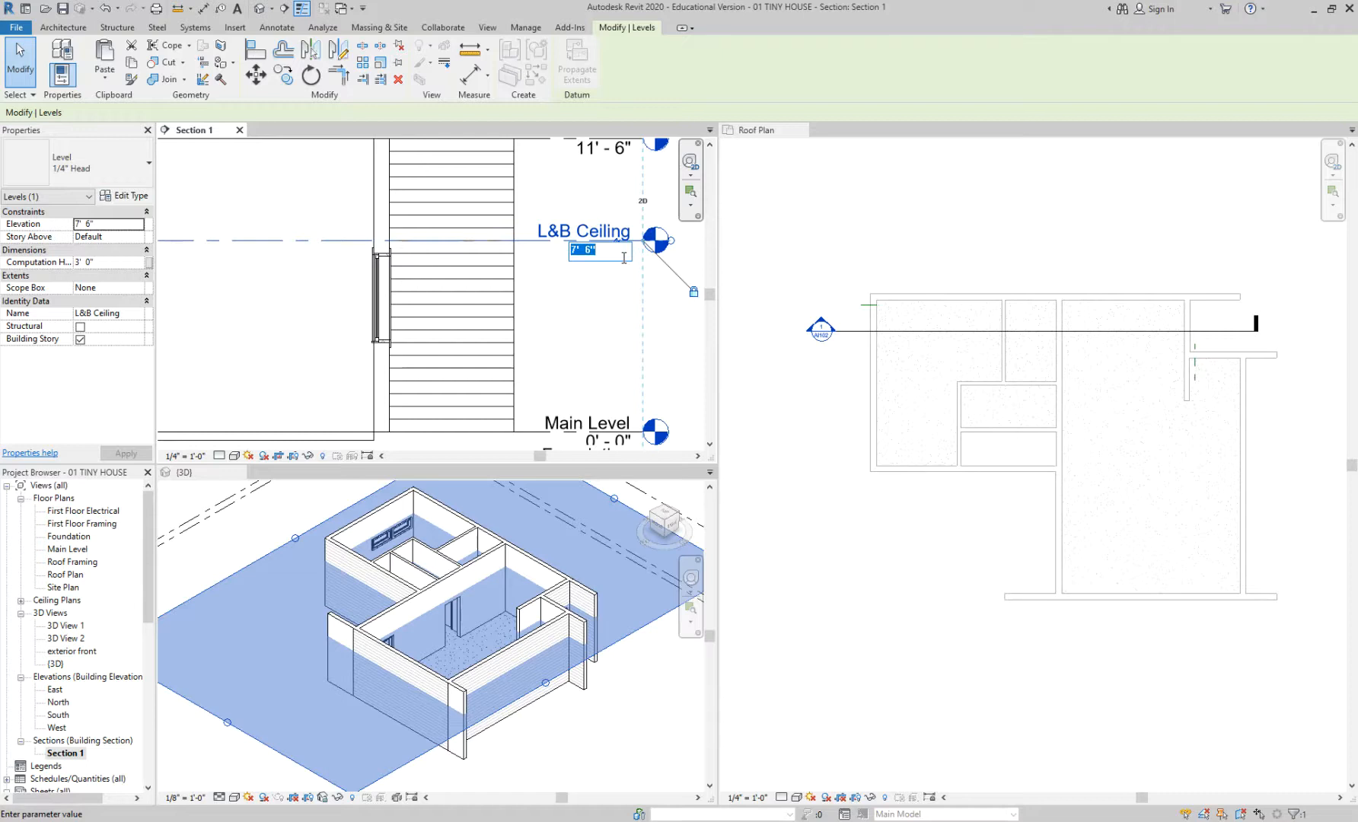
{"action": "type", "text": "8"}
{"action": "key", "text": "Return"}
{"action": "left_click", "coordinate": [597, 310]}
{"action": "scroll", "coordinate": [598, 311], "scroll_direction": "down", "scroll_amount": 4}
{"action": "middle_click_drag", "start_coordinate": [612, 294], "coordinate": [561, 283]}
{"action": "scroll", "coordinate": [561, 283], "scroll_direction": "up", "scroll_amount": 3}
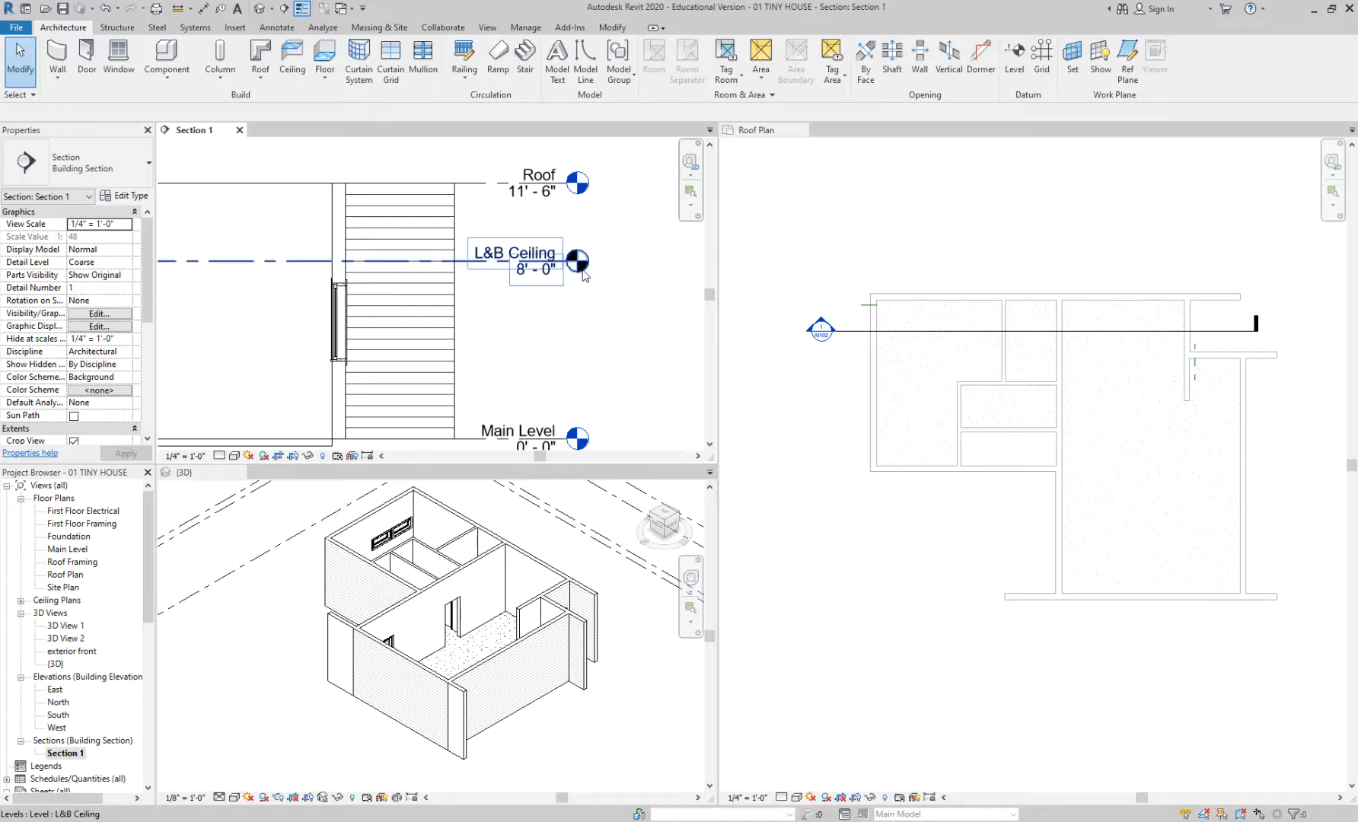
- Activate the Roof Plan and widen its view tile so the whole house fits inside
{"action": "left_click", "coordinate": [879, 241]}
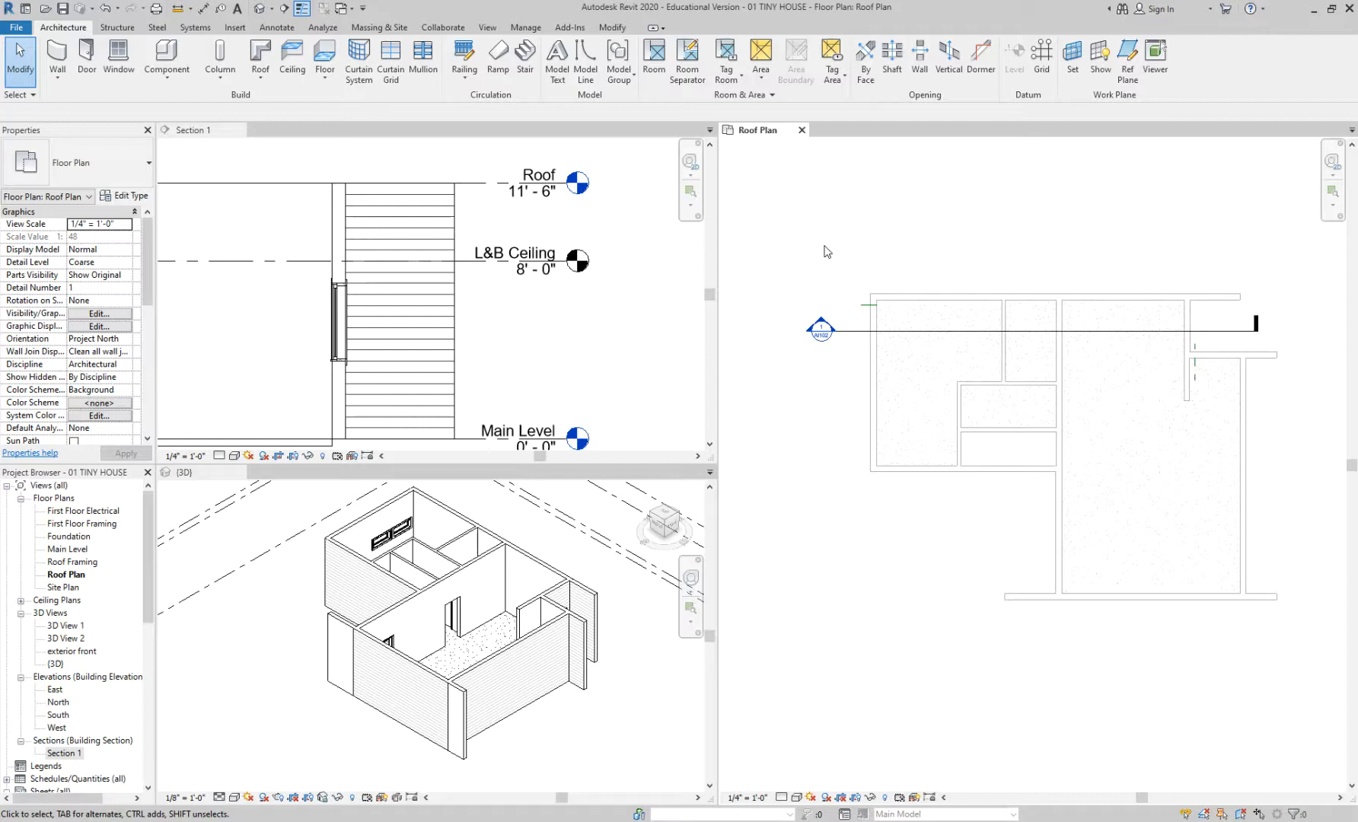
{"action": "scroll", "coordinate": [825, 246], "scroll_direction": "down", "scroll_amount": 3}
{"action": "scroll", "coordinate": [824, 246], "scroll_direction": "up", "scroll_amount": 4}
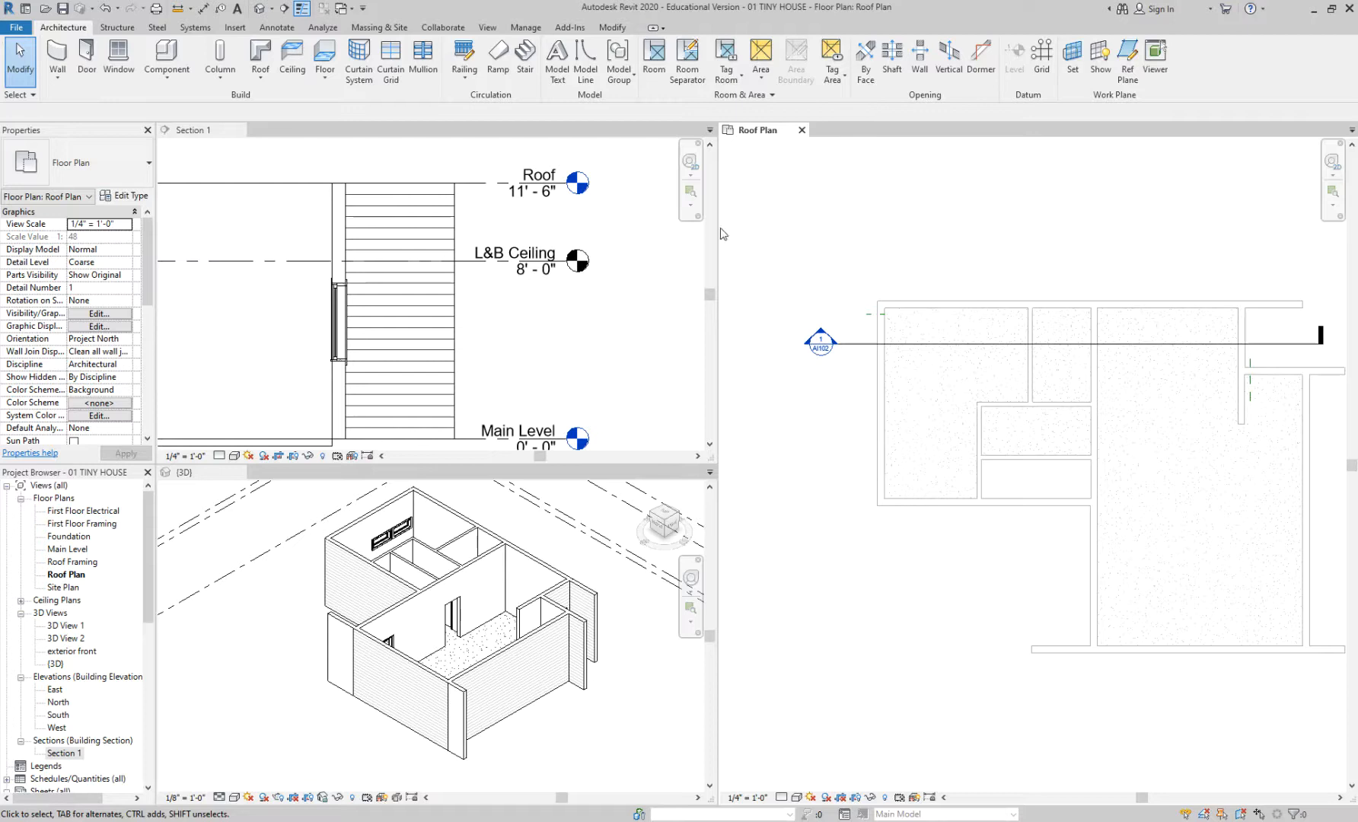
{"action": "left_click_drag", "start_coordinate": [718, 233], "coordinate": [645, 234]}
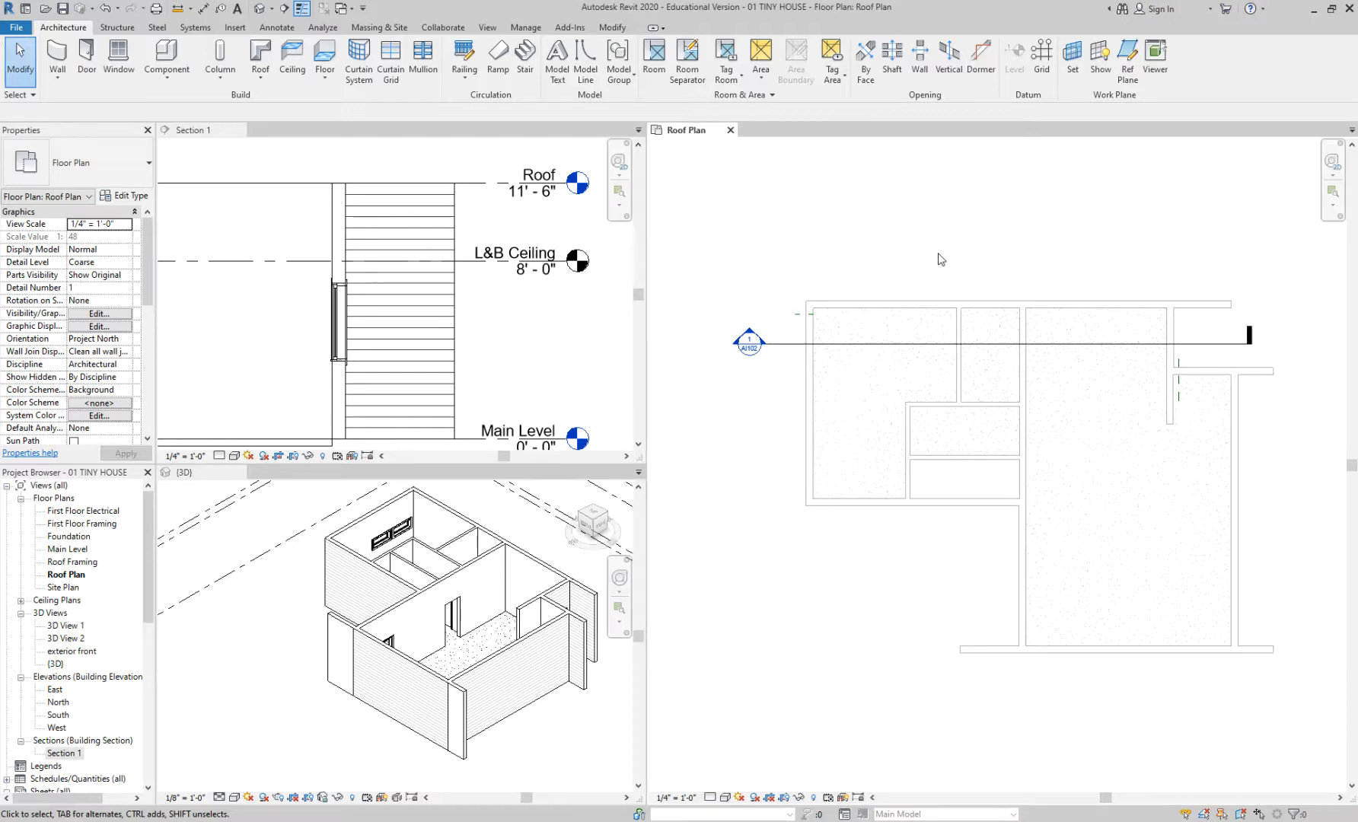
{"action": "middle_click_drag", "start_coordinate": [941, 259], "coordinate": [918, 216]}
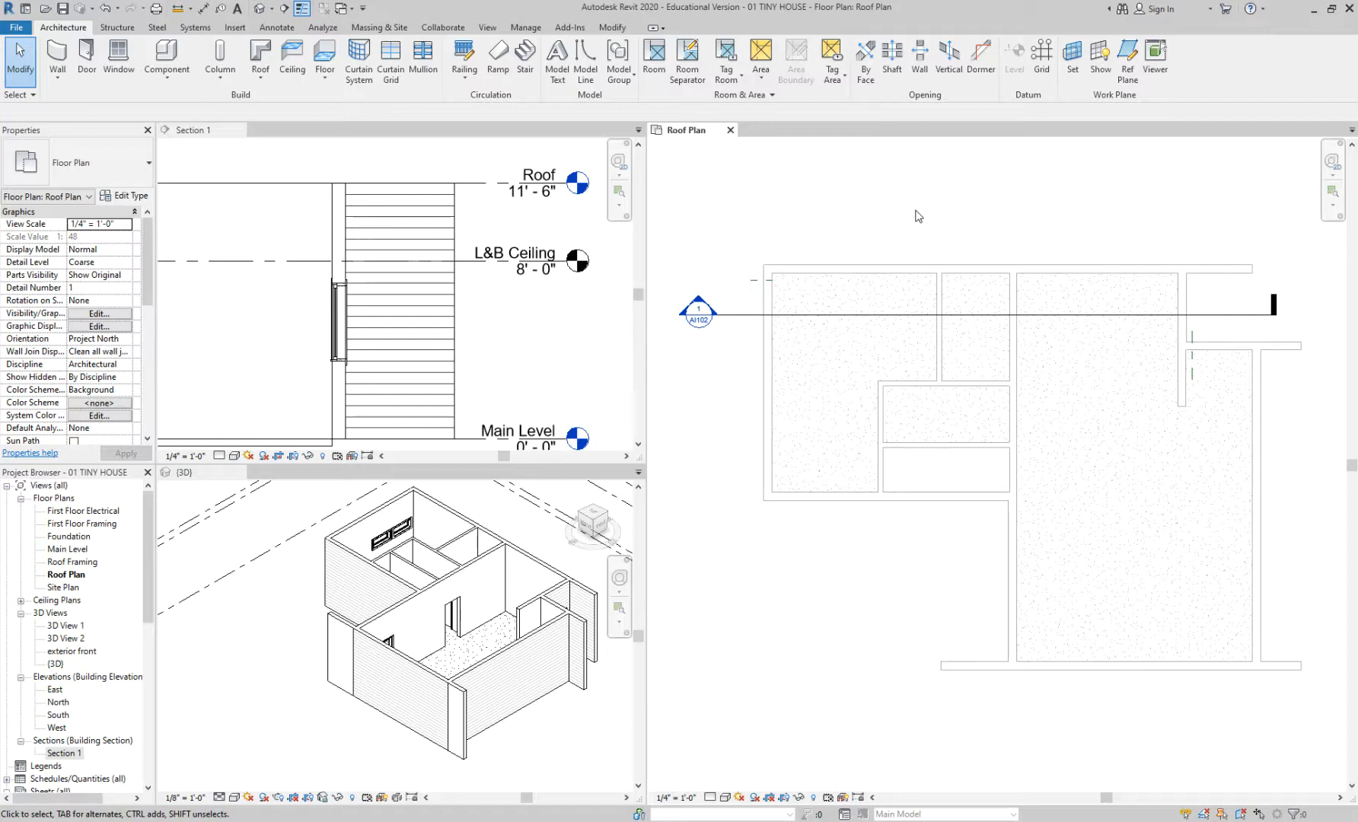
{"action": "middle_click_drag", "start_coordinate": [949, 219], "coordinate": [933, 210]}
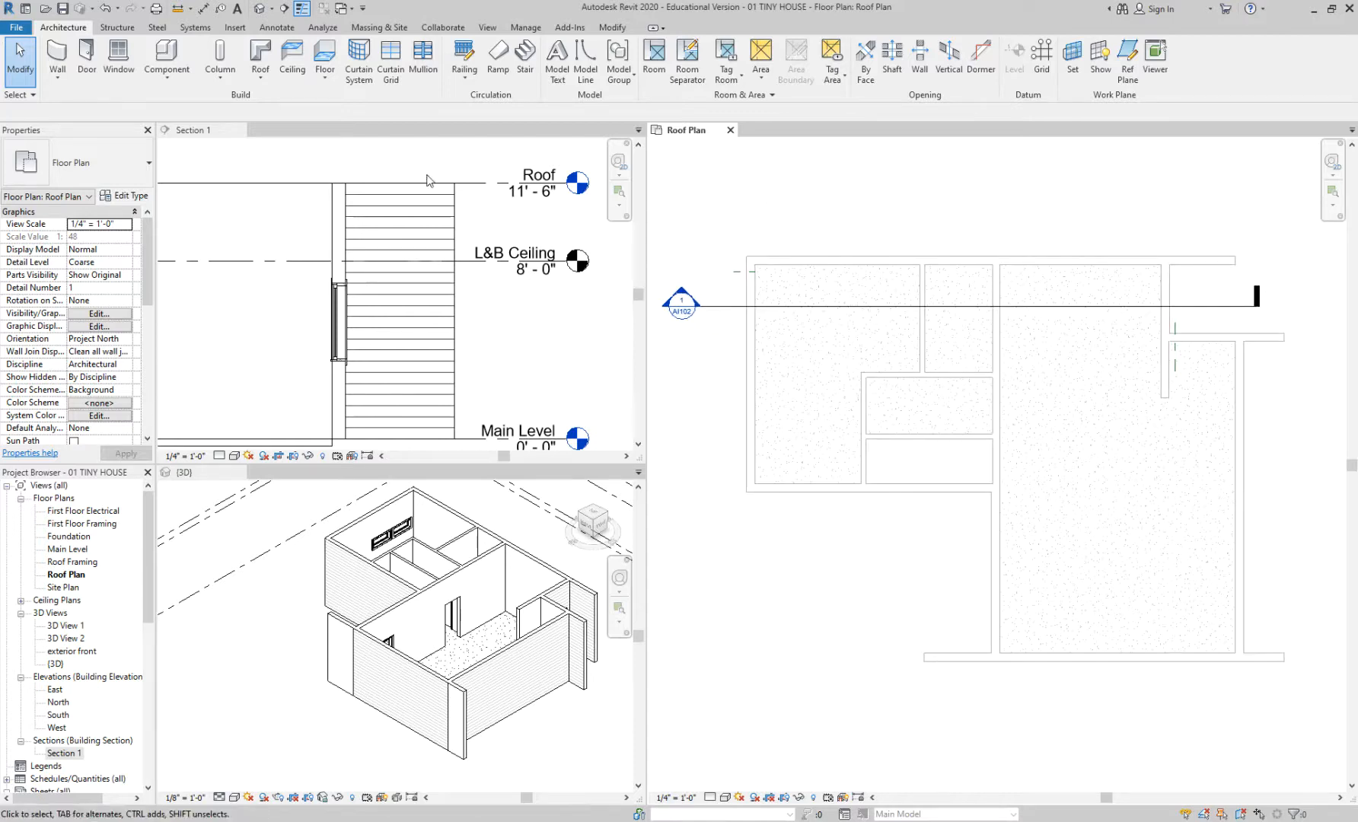
- Start a roof by footprint on the Roof level and examine the layer structure of the Generic - 18" type
{"action": "left_click", "coordinate": [261, 52]}
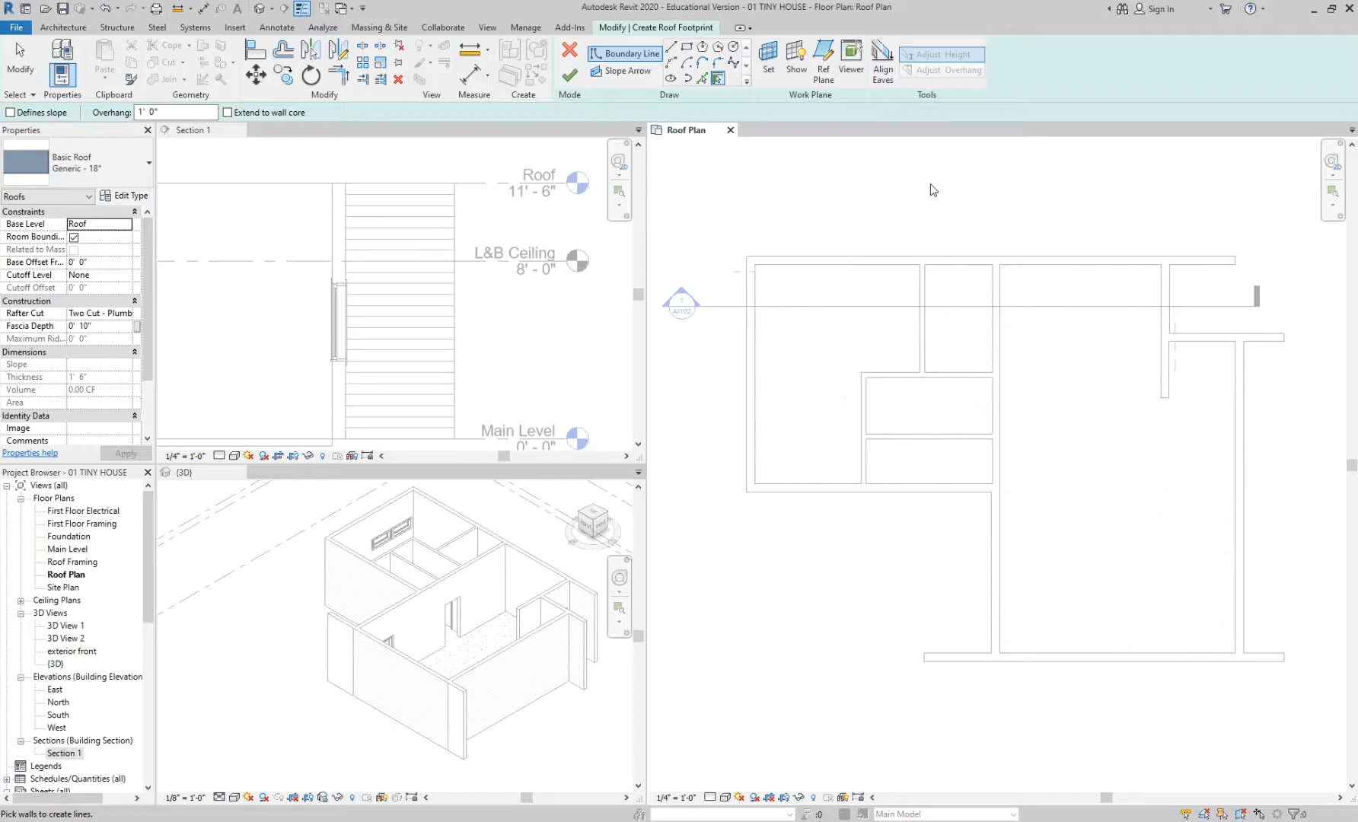
{"action": "scroll", "coordinate": [933, 190], "scroll_direction": "up", "scroll_amount": 2}
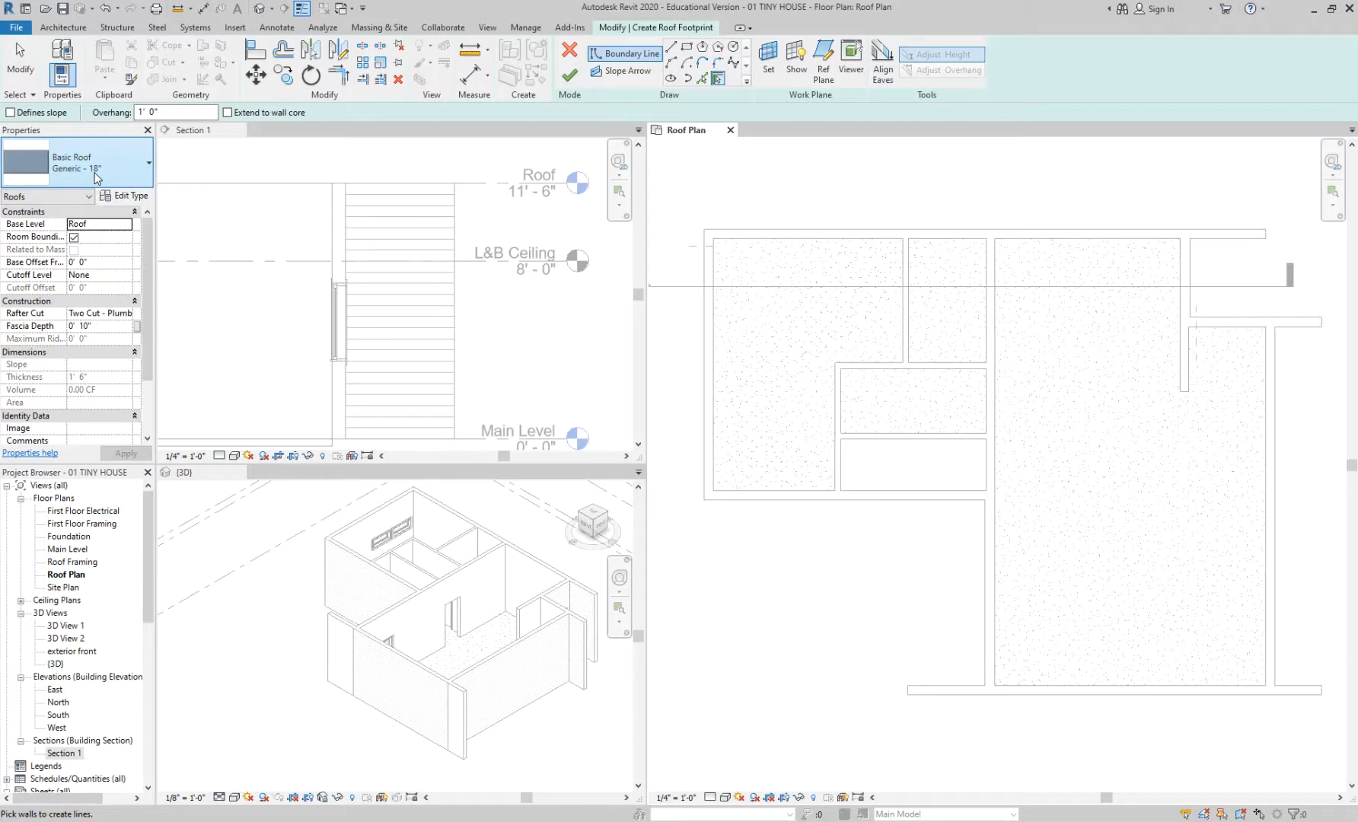
{"action": "left_click", "coordinate": [129, 197]}
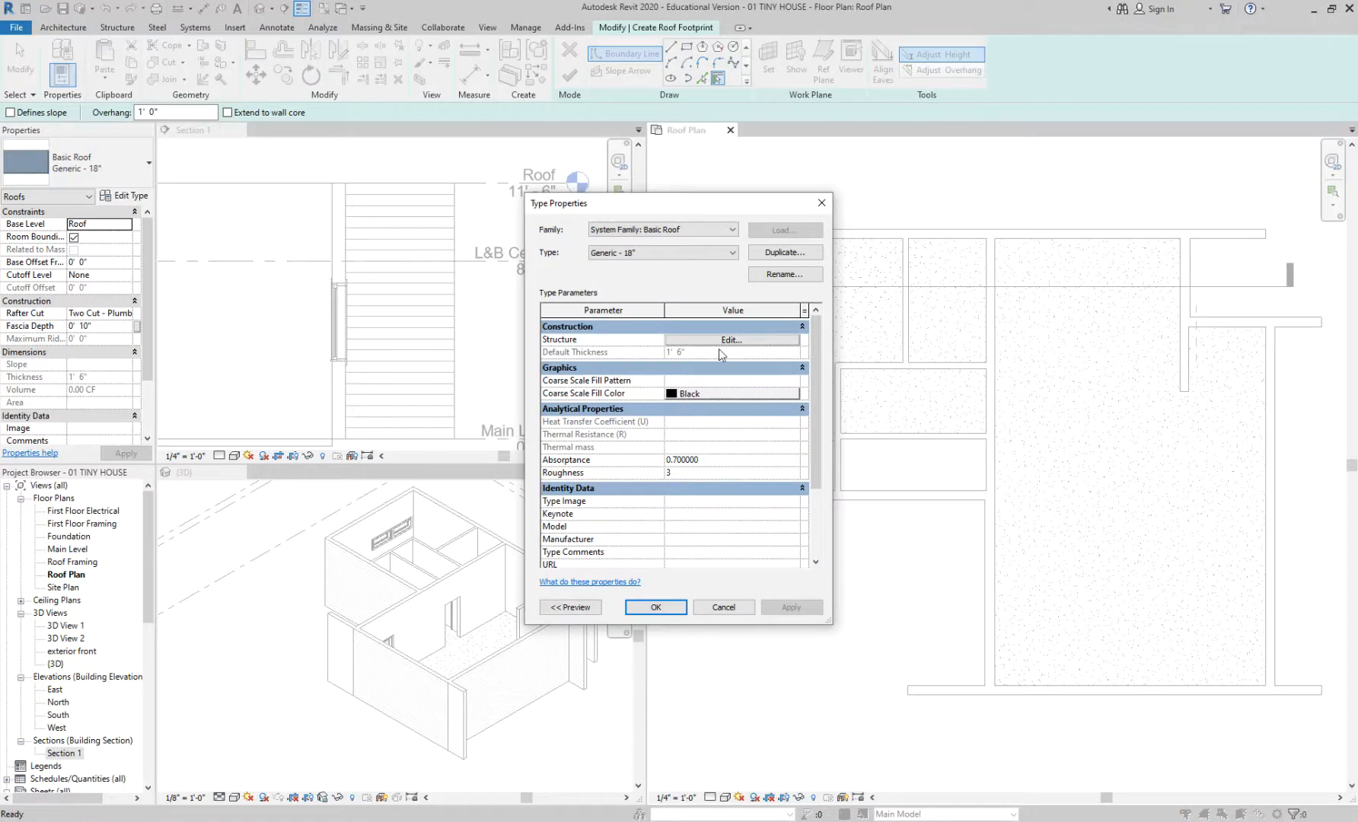
{"action": "left_click", "coordinate": [721, 341]}
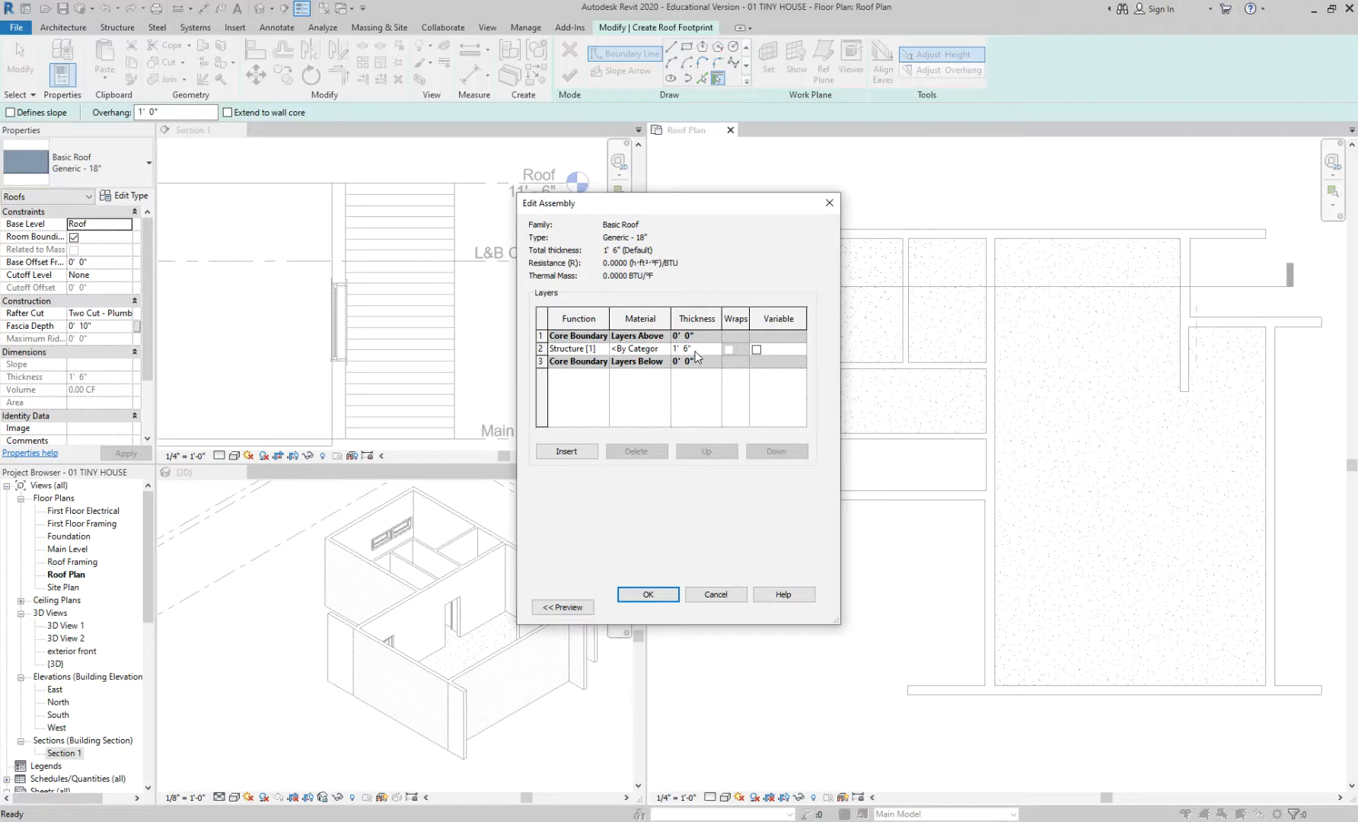
{"action": "left_click", "coordinate": [665, 596]}
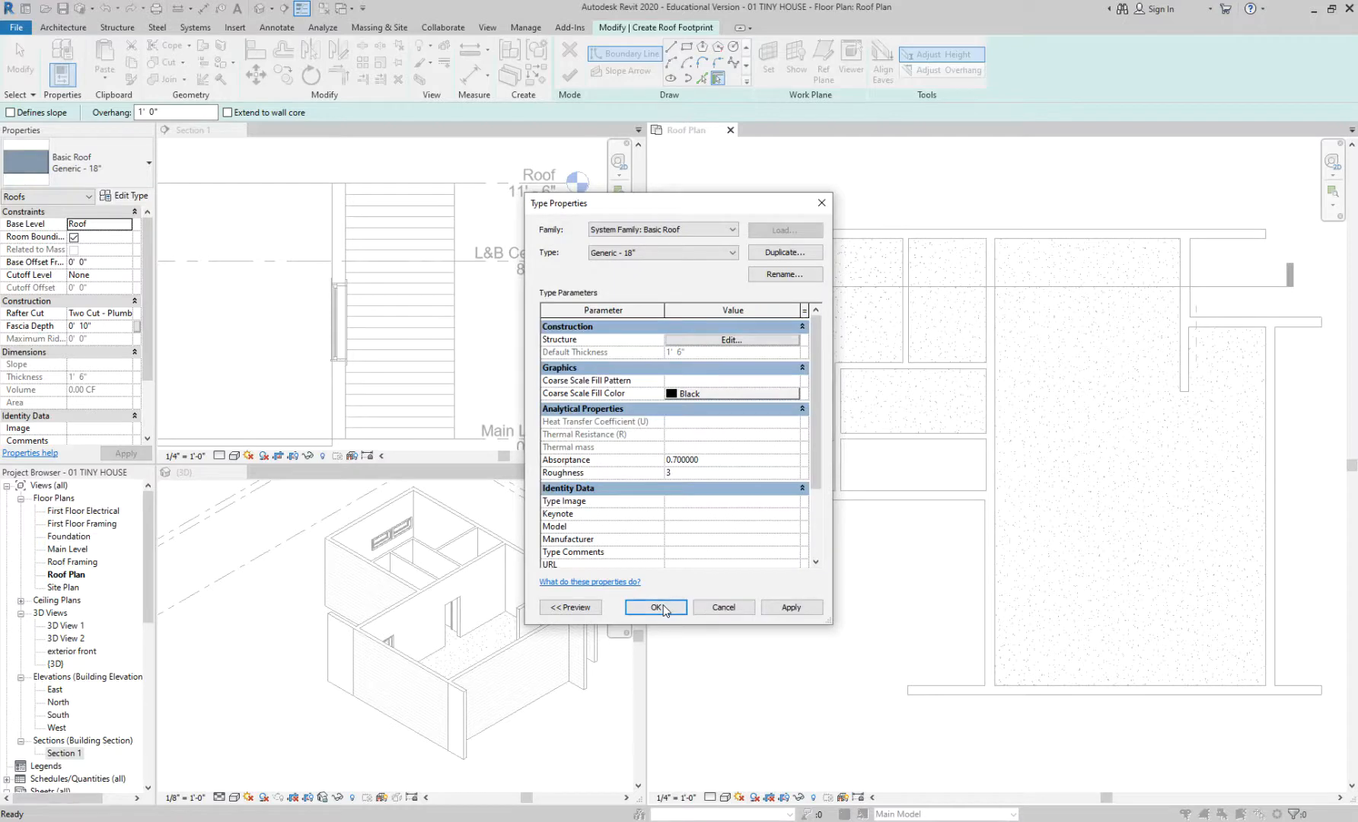
{"action": "left_click", "coordinate": [657, 607]}
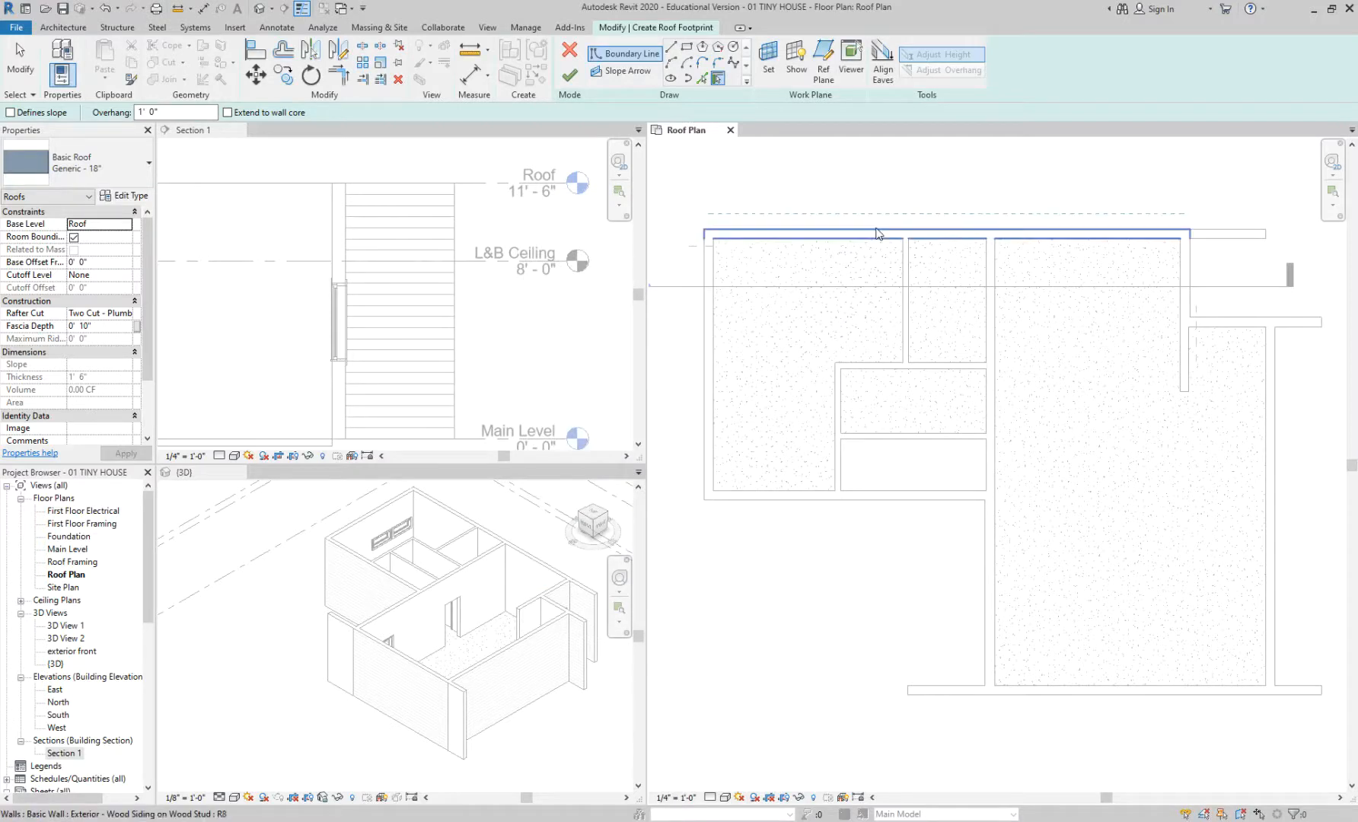
- Sketch straight, non-sloping roof boundary lines along the inner faces of the north wall, the northeast jog and the east wall
{"action": "left_click", "coordinate": [672, 49]}
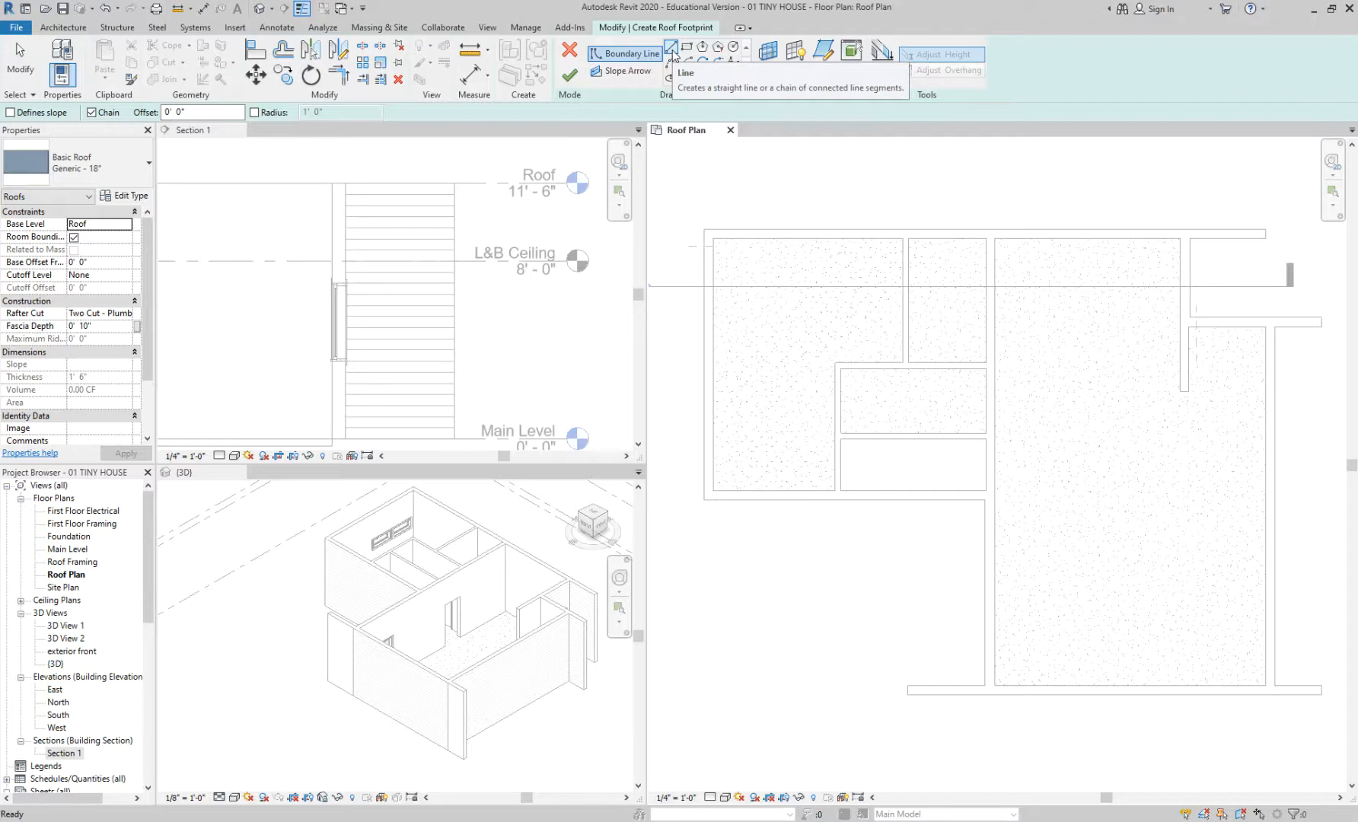
{"action": "left_click", "coordinate": [713, 238]}
{"action": "scroll", "coordinate": [1158, 264], "scroll_direction": "up", "scroll_amount": 2}
{"action": "left_click", "coordinate": [1180, 238]}
{"action": "scroll", "coordinate": [1182, 252], "scroll_direction": "up", "scroll_amount": 2}
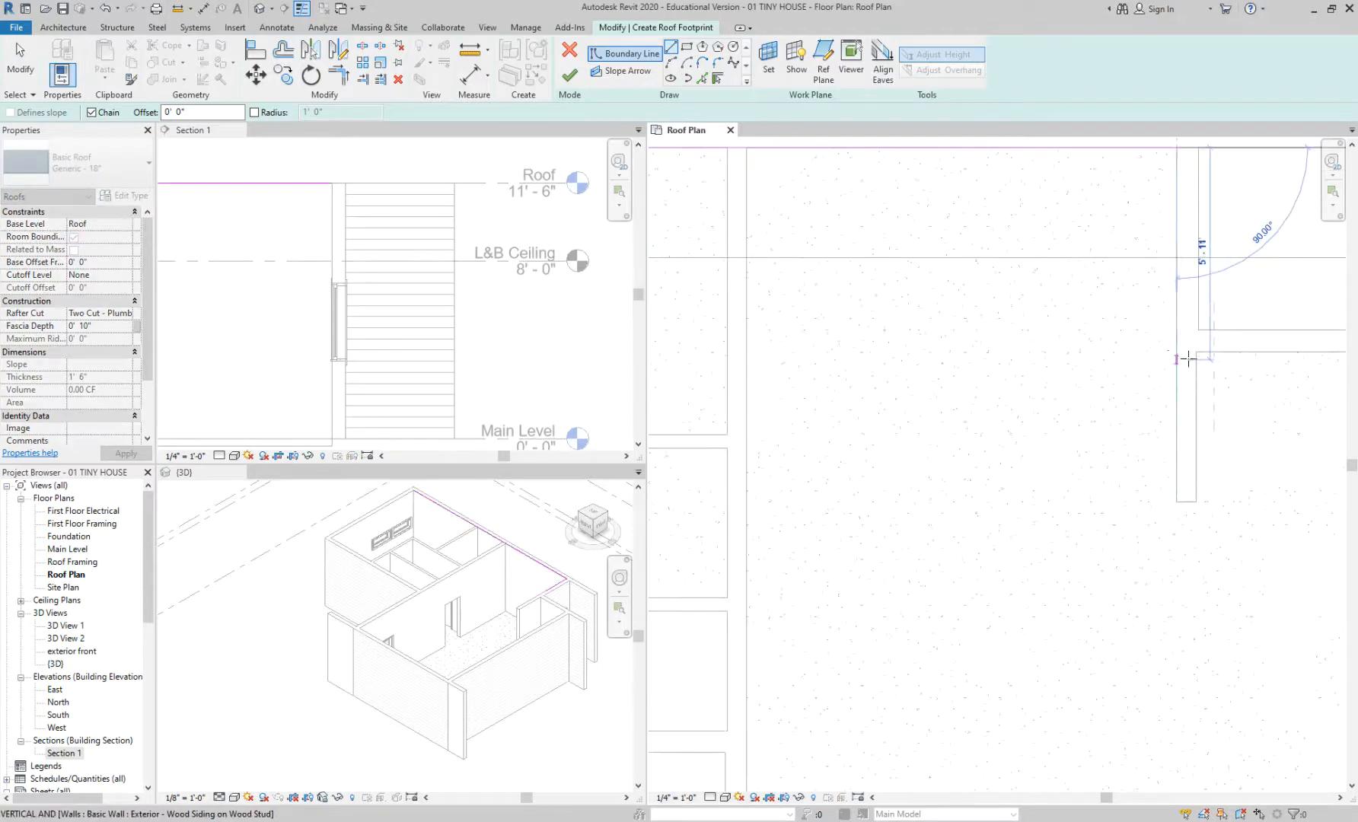
{"action": "left_click", "coordinate": [1177, 351]}
{"action": "scroll", "coordinate": [1248, 348], "scroll_direction": "down", "scroll_amount": 2}
{"action": "left_click", "coordinate": [1306, 351]}
{"action": "scroll", "coordinate": [1304, 352], "scroll_direction": "down", "scroll_amount": 2}
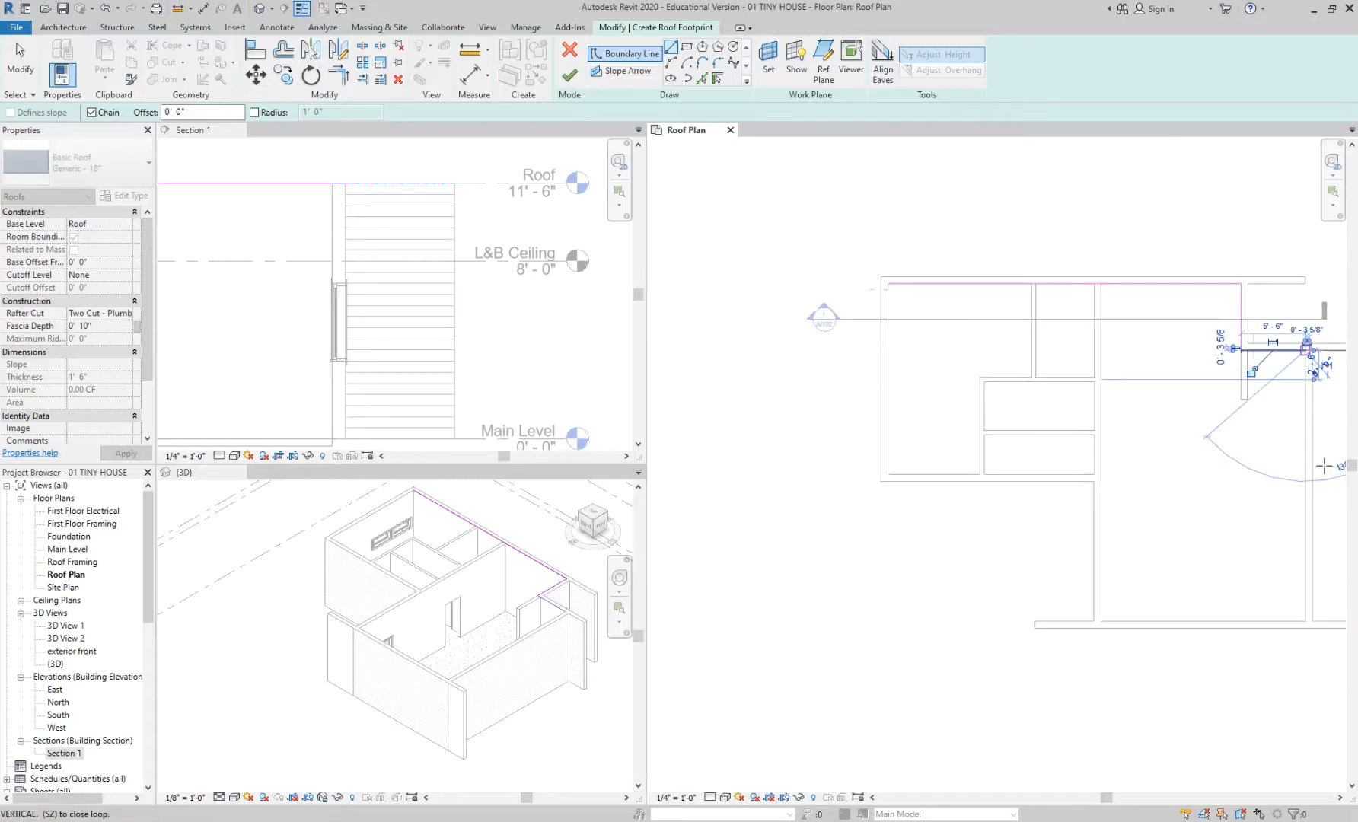
{"action": "left_click", "coordinate": [1306, 623]}
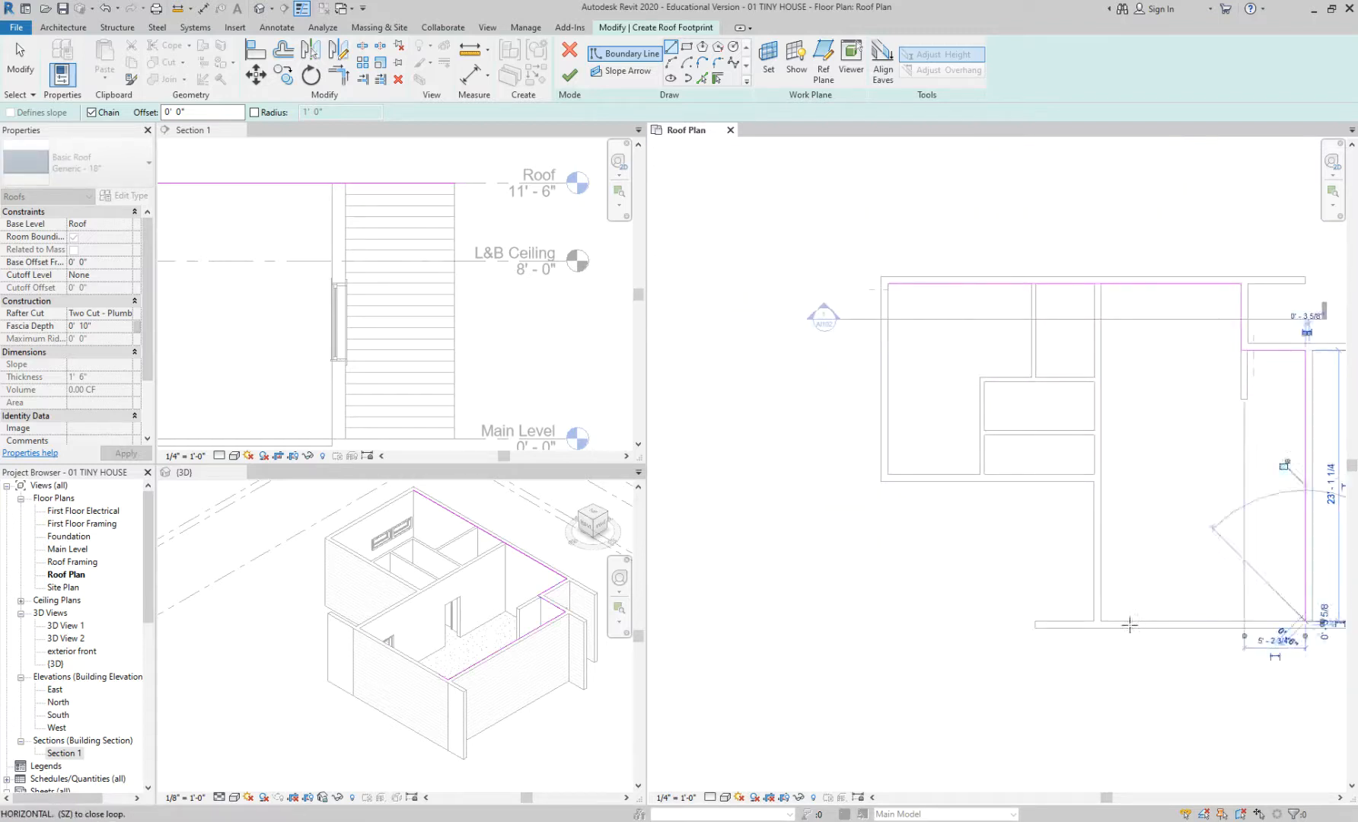
- Continue the roof boundary along the inner faces of the south wall, the southwest jog and the west wall, closing the loop
{"action": "left_click", "coordinate": [1100, 623]}
{"action": "scroll", "coordinate": [1092, 487], "scroll_direction": "up", "scroll_amount": 2}
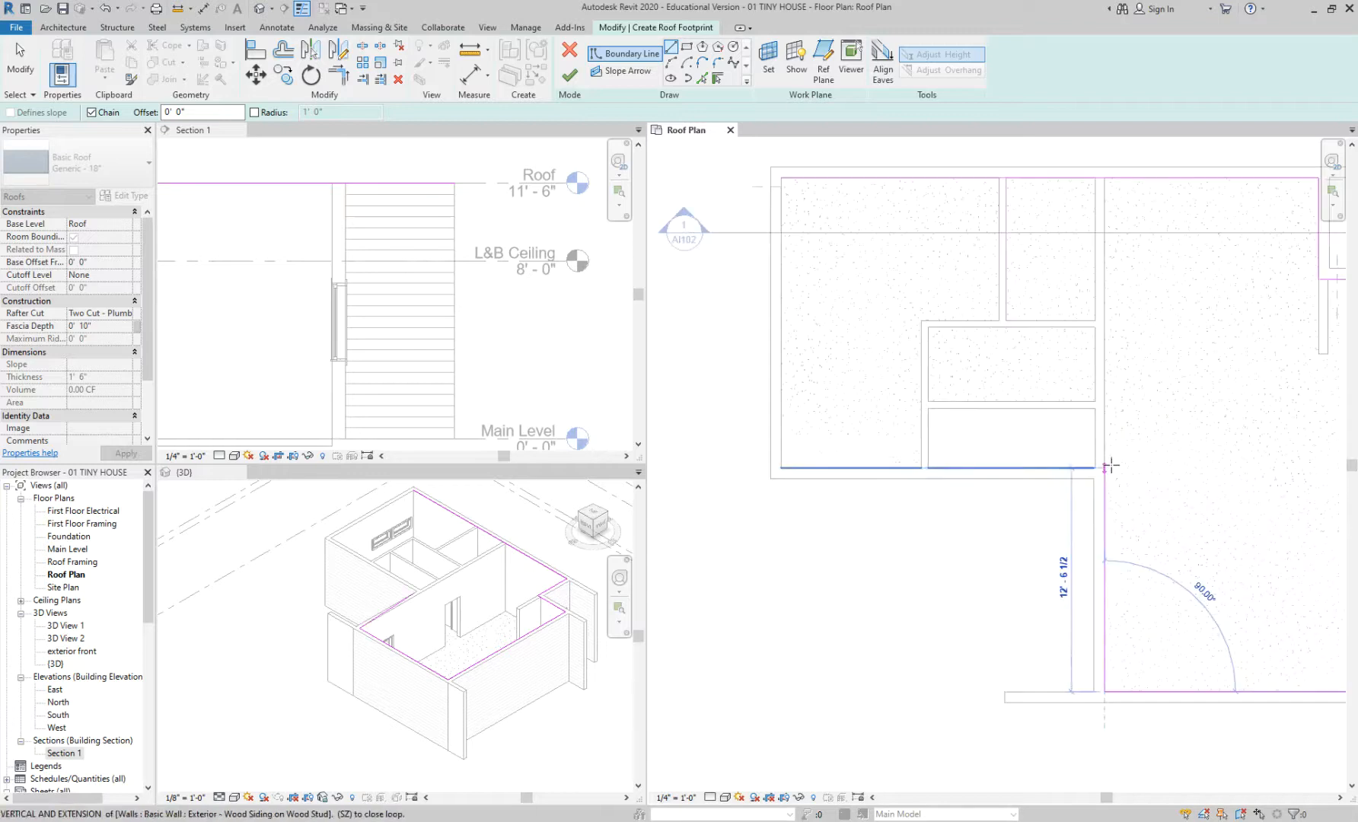
{"action": "left_click", "coordinate": [1107, 467]}
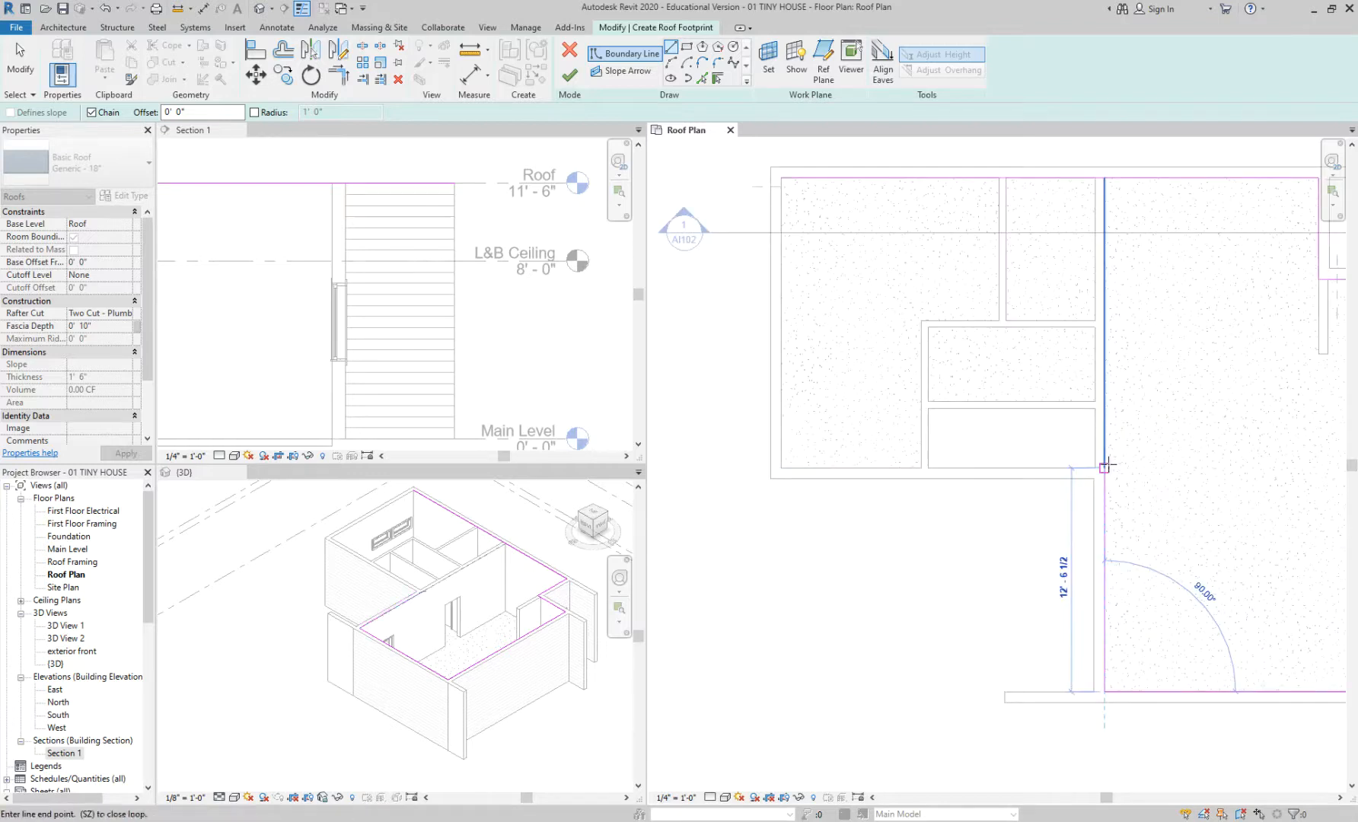
{"action": "left_click", "coordinate": [781, 467]}
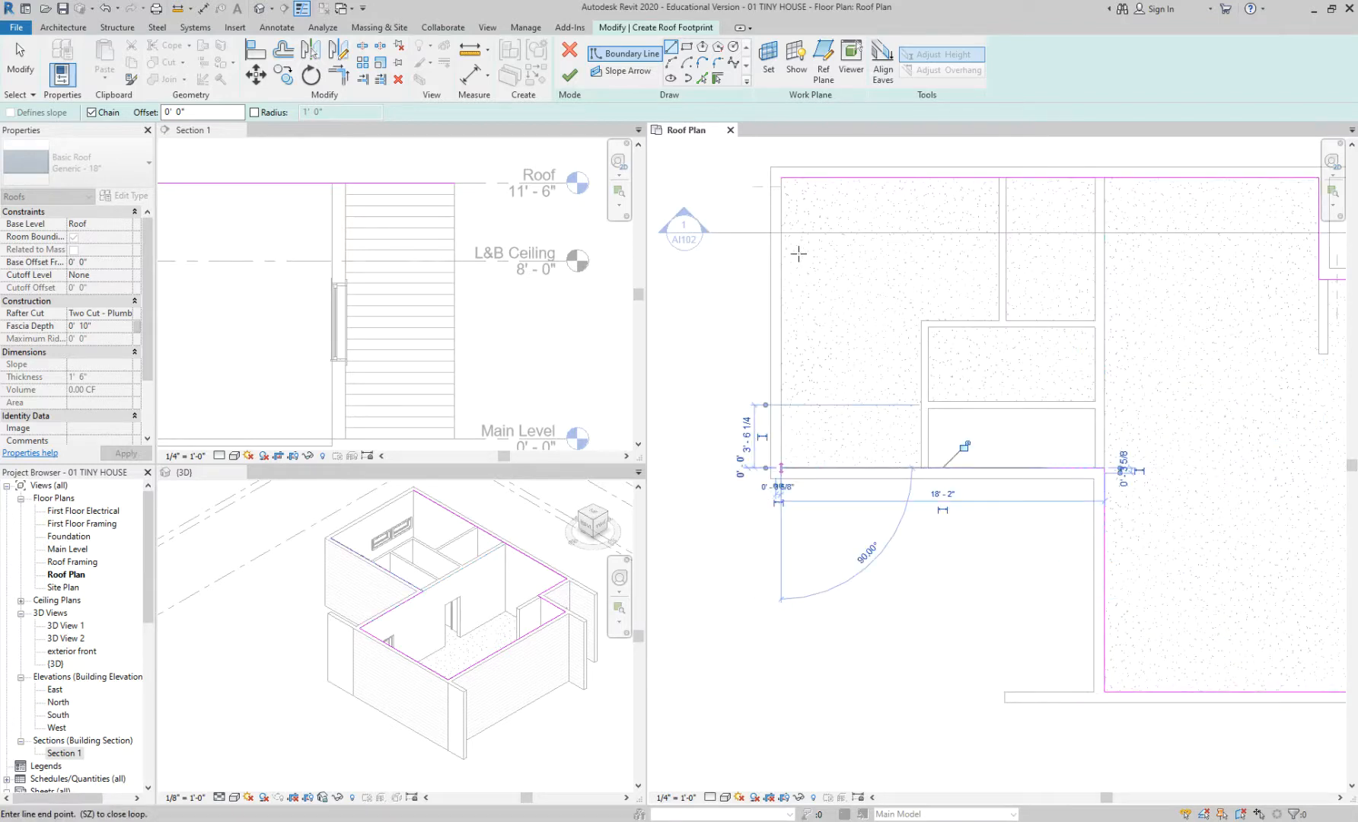
{"action": "left_click", "coordinate": [780, 177]}
{"action": "scroll", "coordinate": [737, 366], "scroll_direction": "down", "scroll_amount": 1}
{"action": "middle_click_drag", "start_coordinate": [941, 539], "coordinate": [882, 555]}
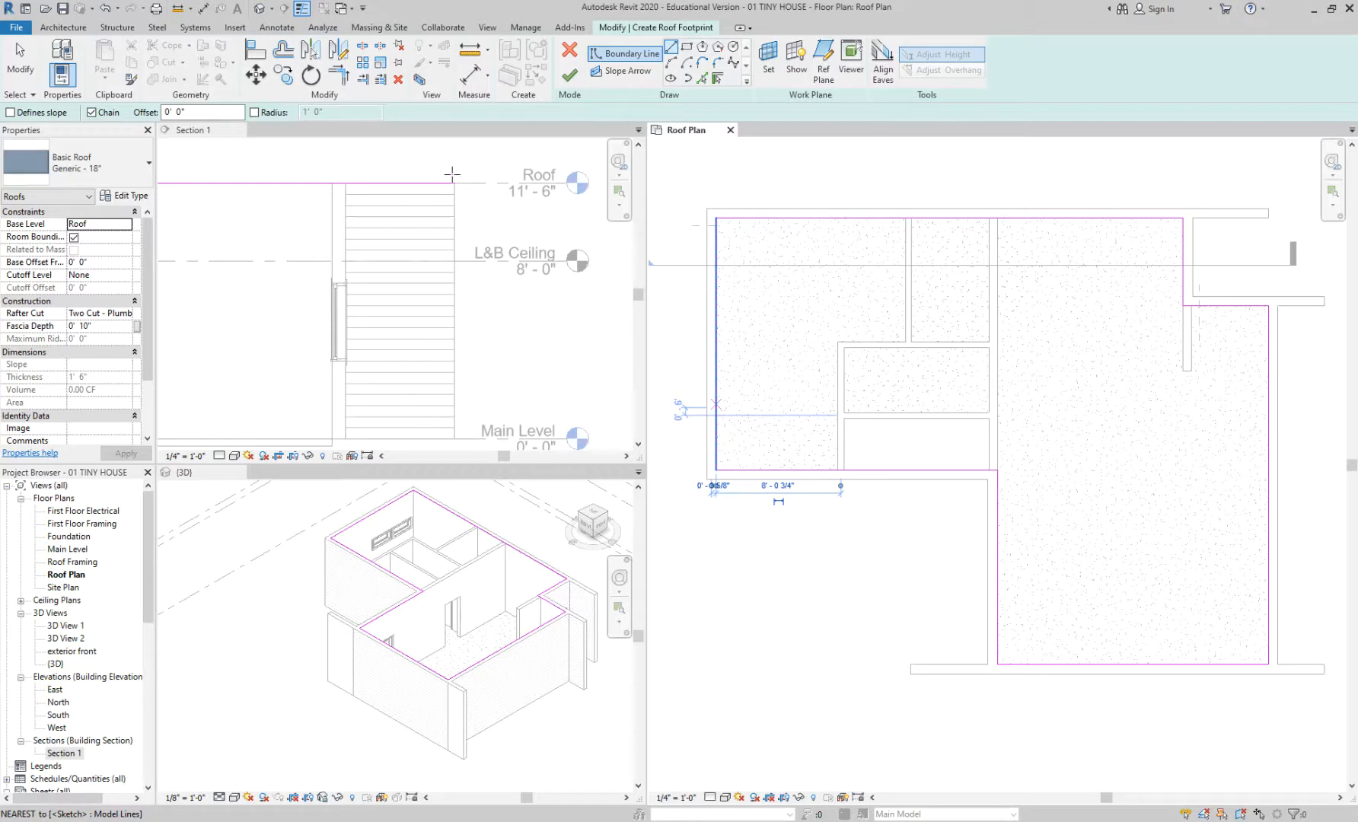
{"action": "scroll", "coordinate": [768, 177], "scroll_direction": "down", "scroll_amount": 2}
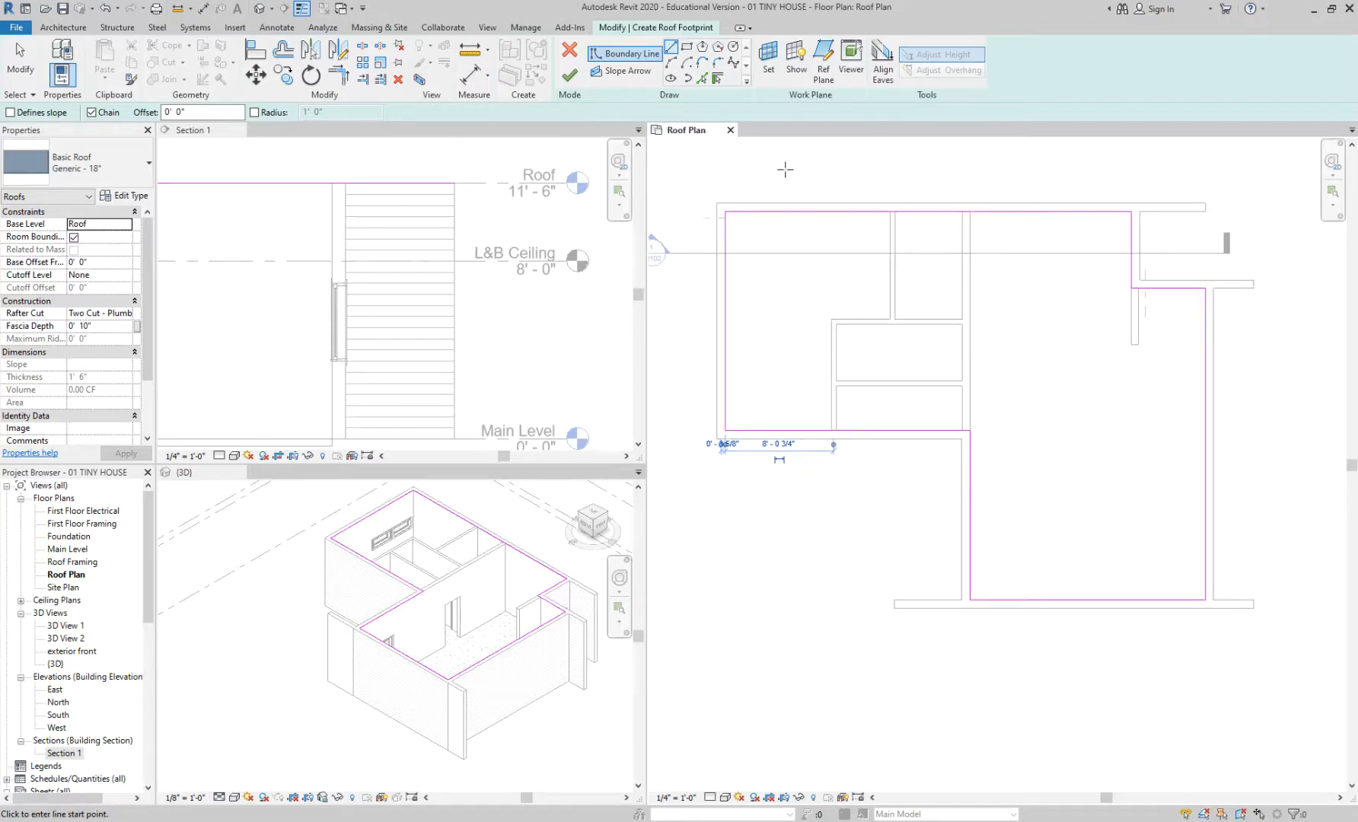
{"action": "scroll", "coordinate": [800, 197], "scroll_direction": "up", "scroll_amount": 1}
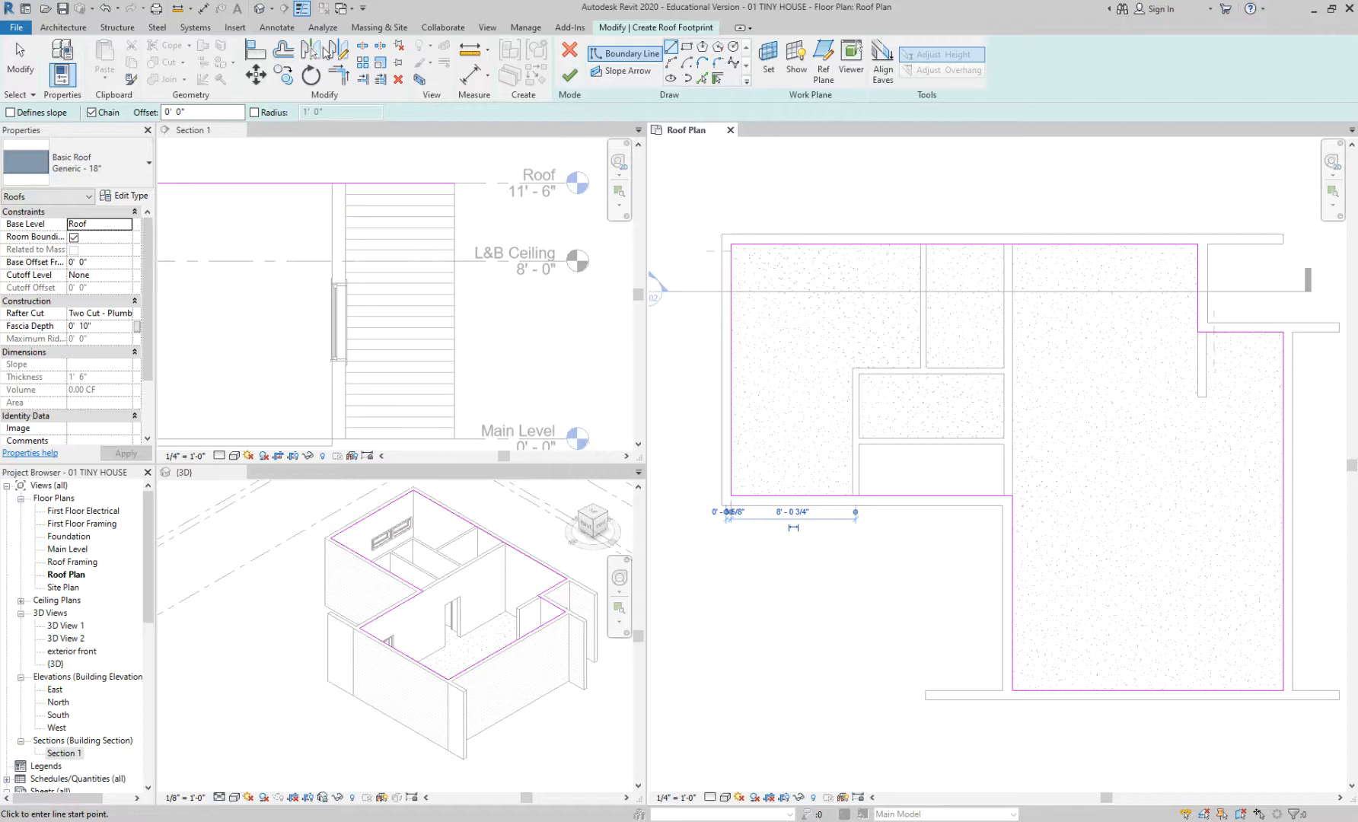
{"action": "left_click", "coordinate": [63, 28]}
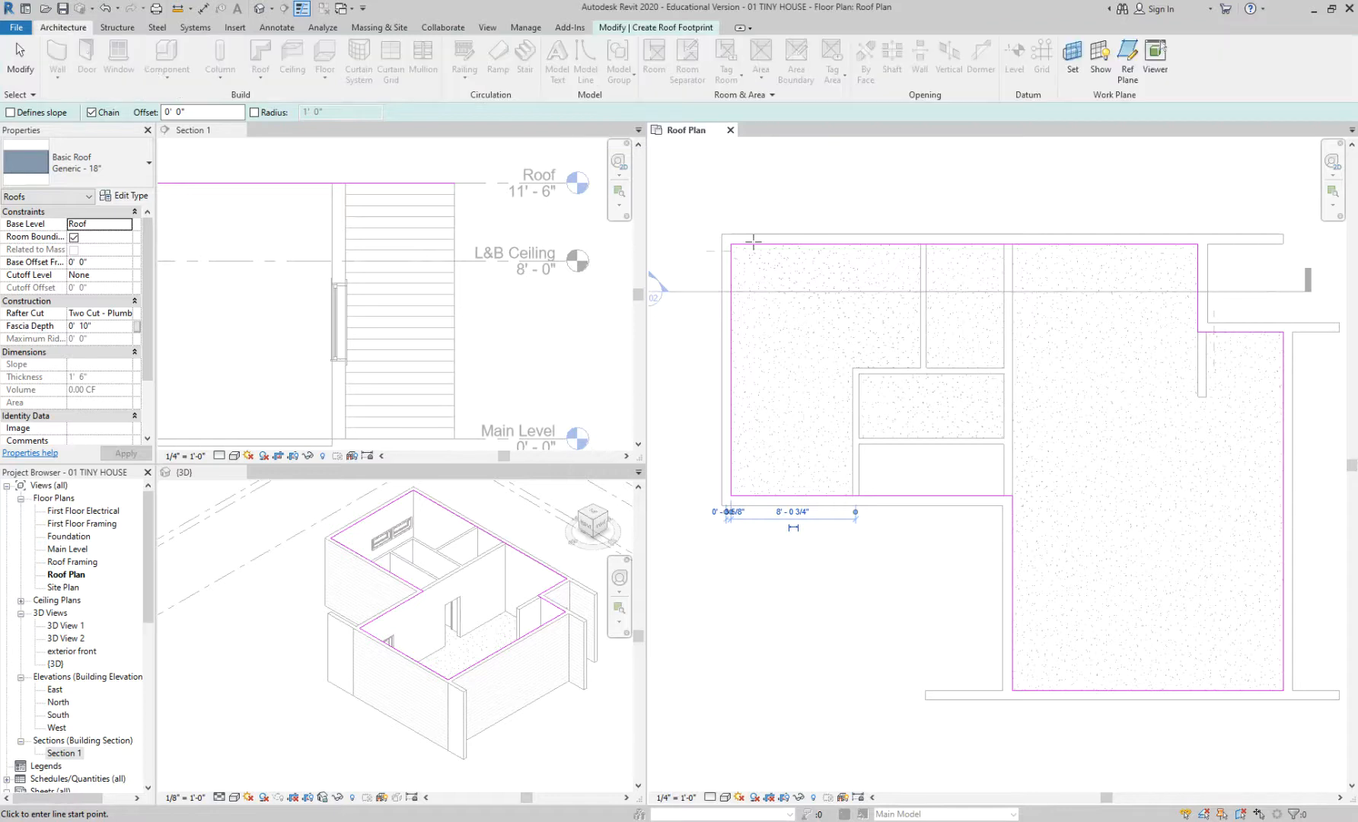
{"action": "left_click", "coordinate": [689, 32]}
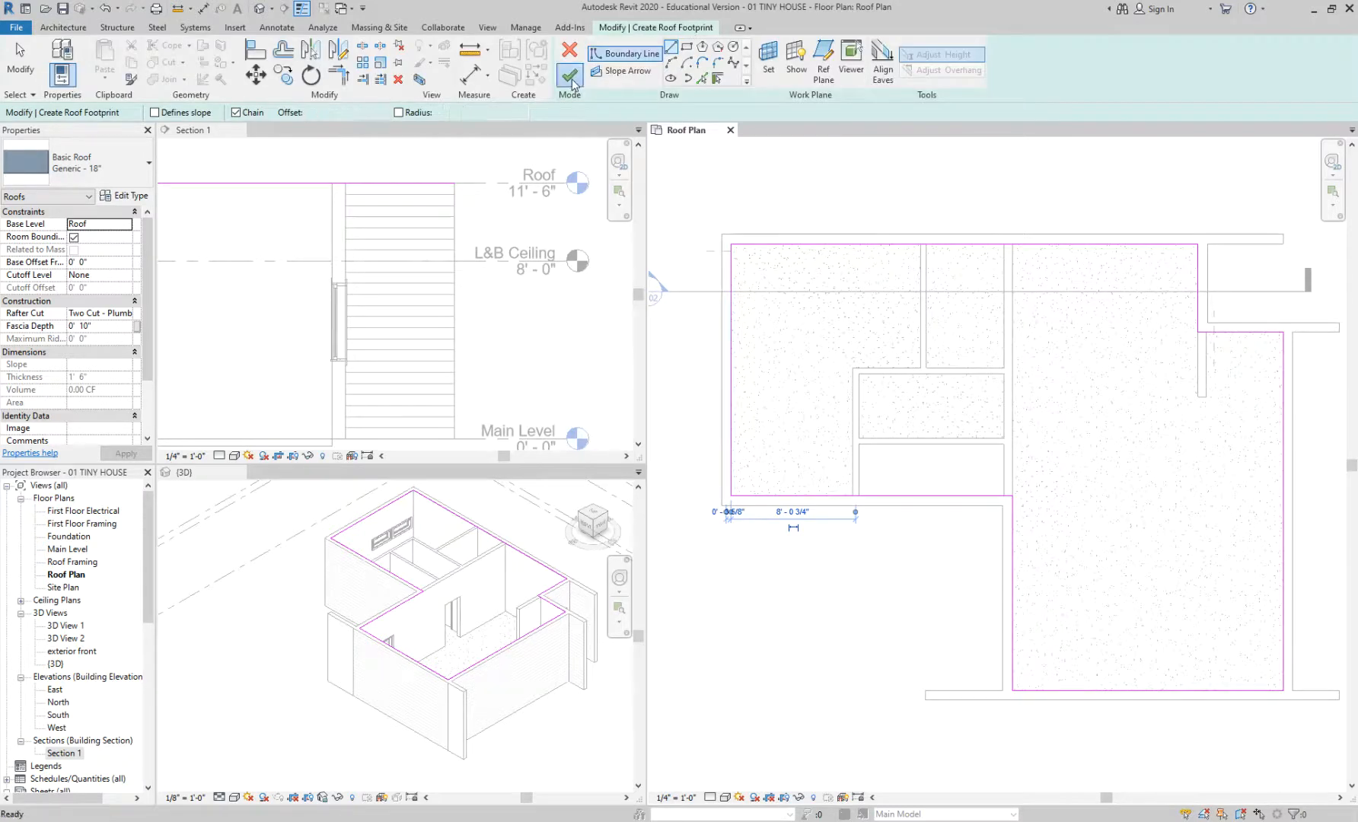
- Finish the roof footprint sketch and select the resulting flat roof in Section 1
{"action": "left_click", "coordinate": [569, 74]}
{"action": "left_click", "coordinate": [835, 206]}
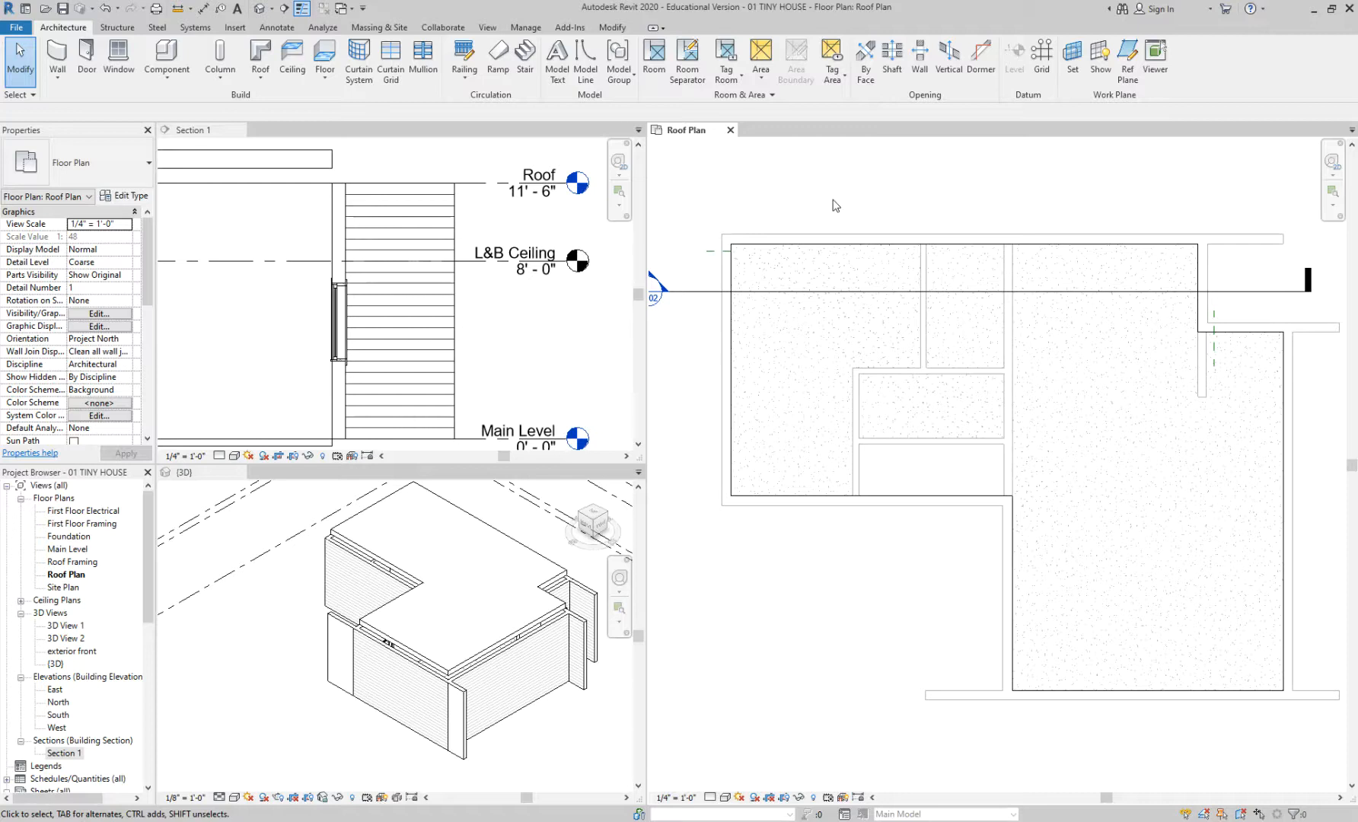
{"action": "scroll", "coordinate": [835, 205], "scroll_direction": "down", "scroll_amount": 2}
{"action": "left_click", "coordinate": [403, 167]}
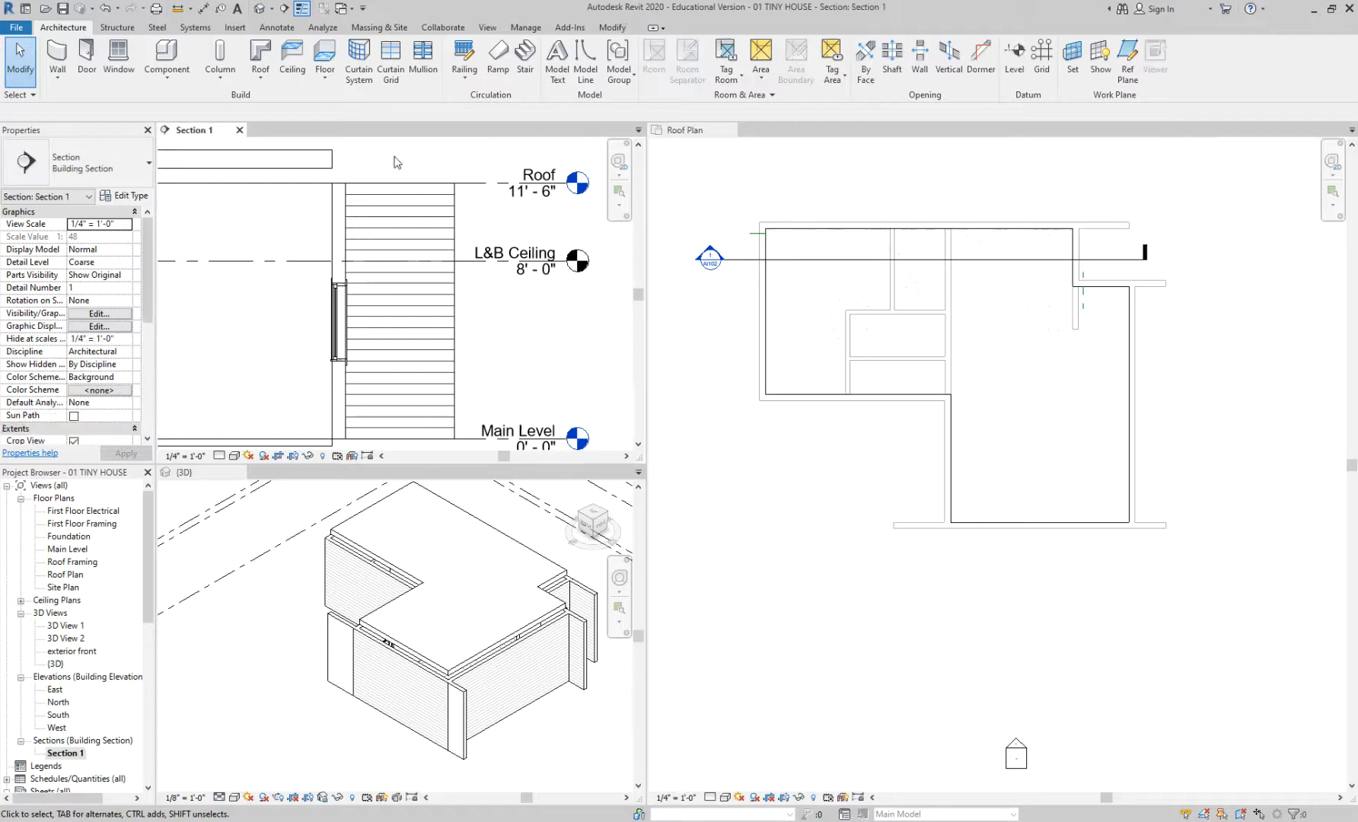
{"action": "scroll", "coordinate": [427, 179], "scroll_direction": "down", "scroll_amount": 3}
{"action": "left_click", "coordinate": [466, 193]}
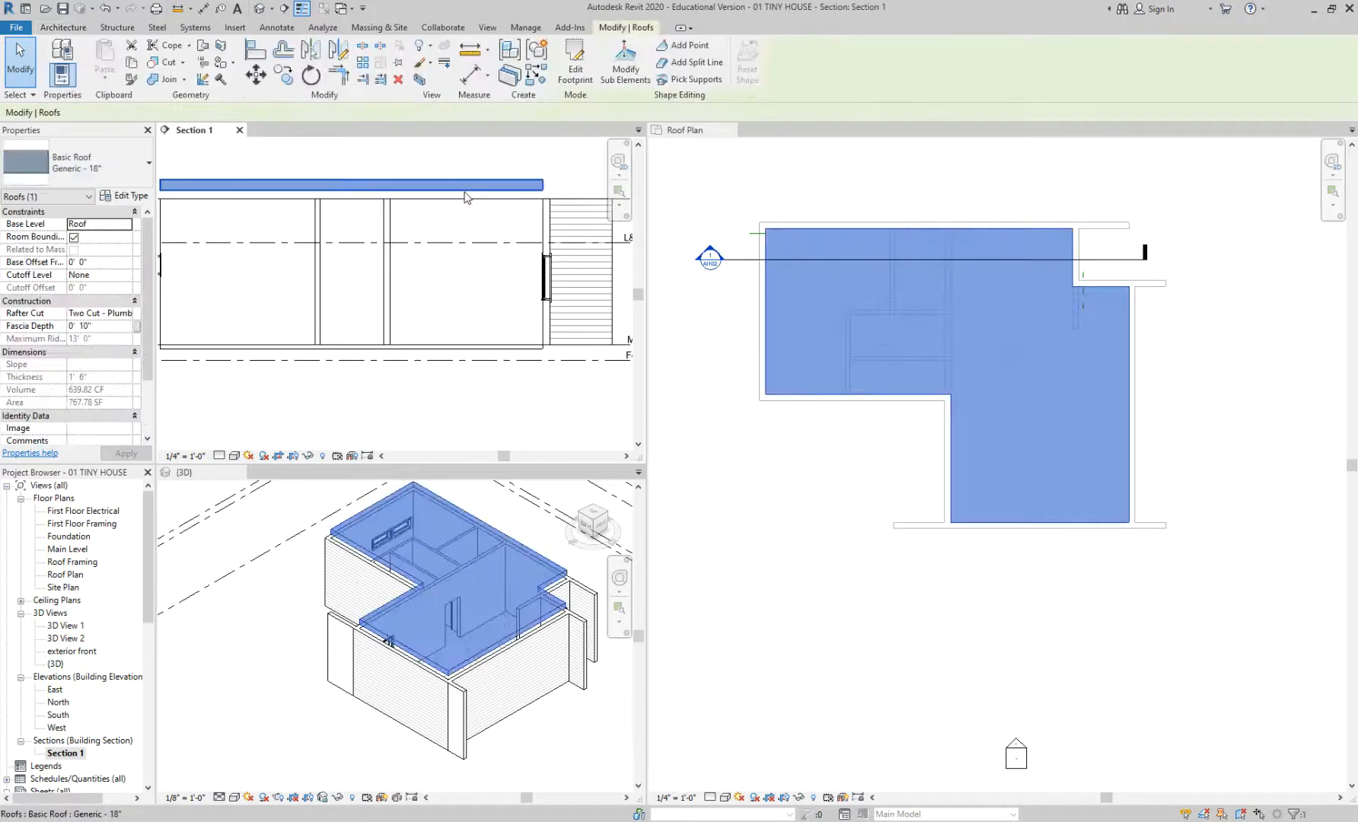
- Place an aligned dimension between the roof's top and bottom edges, just beyond its west end in Section 1
{"action": "scroll", "coordinate": [318, 187], "scroll_direction": "up", "scroll_amount": 3}
{"action": "scroll", "coordinate": [304, 213], "scroll_direction": "up", "scroll_amount": 2}
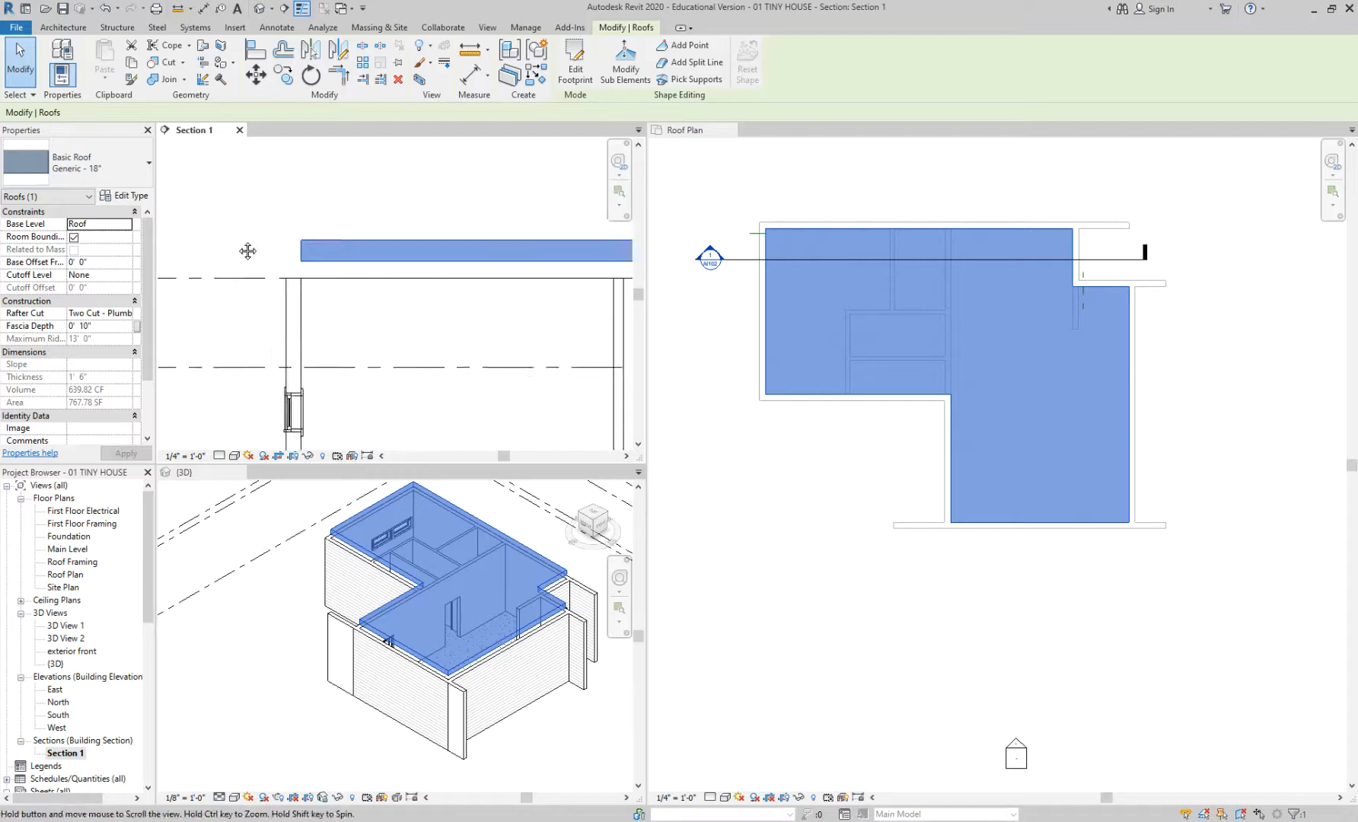
{"action": "left_click", "coordinate": [252, 240]}
{"action": "key", "text": "d"}
{"action": "key", "text": "i"}
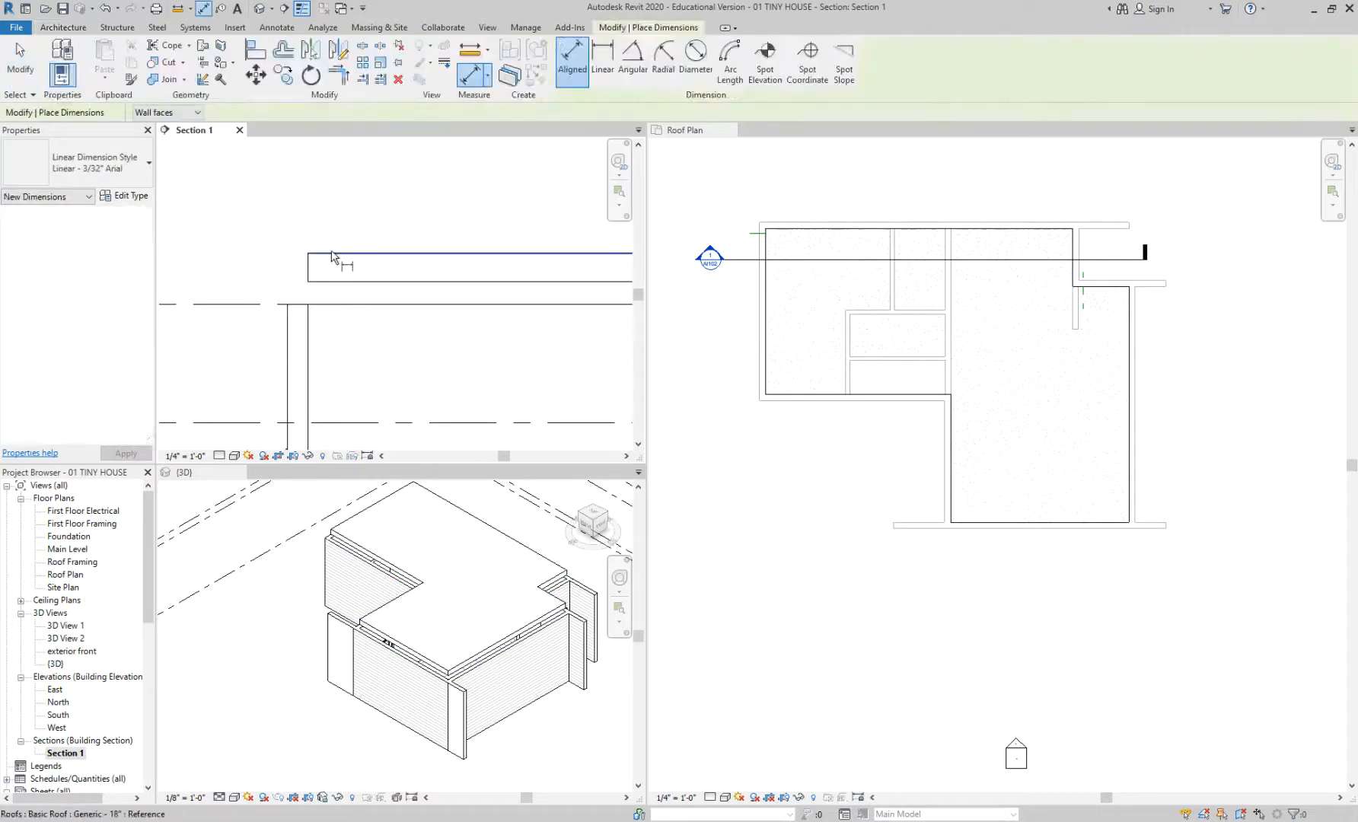
{"action": "left_click", "coordinate": [318, 253]}
{"action": "left_click", "coordinate": [313, 281]}
{"action": "left_click", "coordinate": [237, 291]}
{"action": "key", "text": "Escape"}
{"action": "key", "text": "Escape"}
{"action": "scroll", "coordinate": [362, 199], "scroll_direction": "down", "scroll_amount": 4}
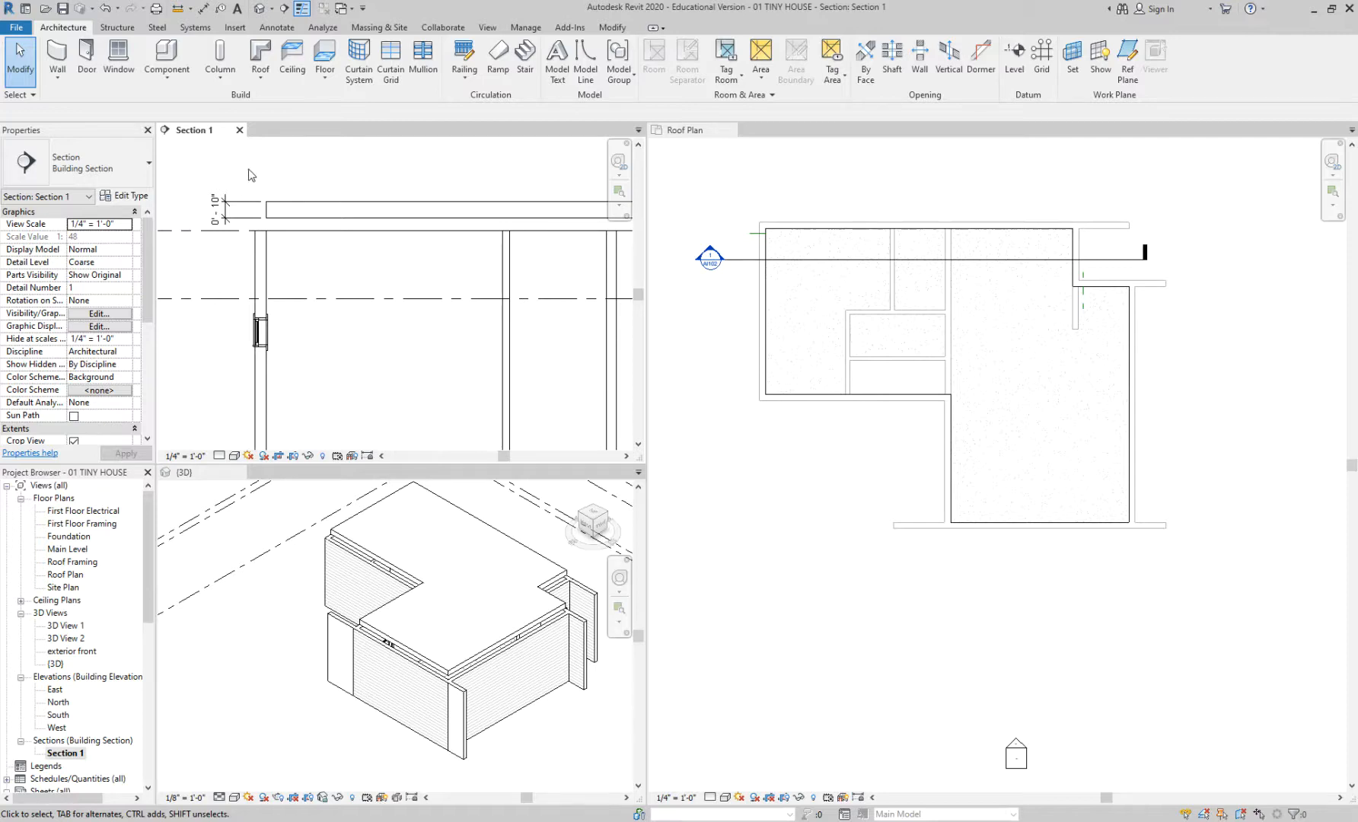
{"action": "middle_click_drag", "start_coordinate": [248, 173], "coordinate": [283, 200]}
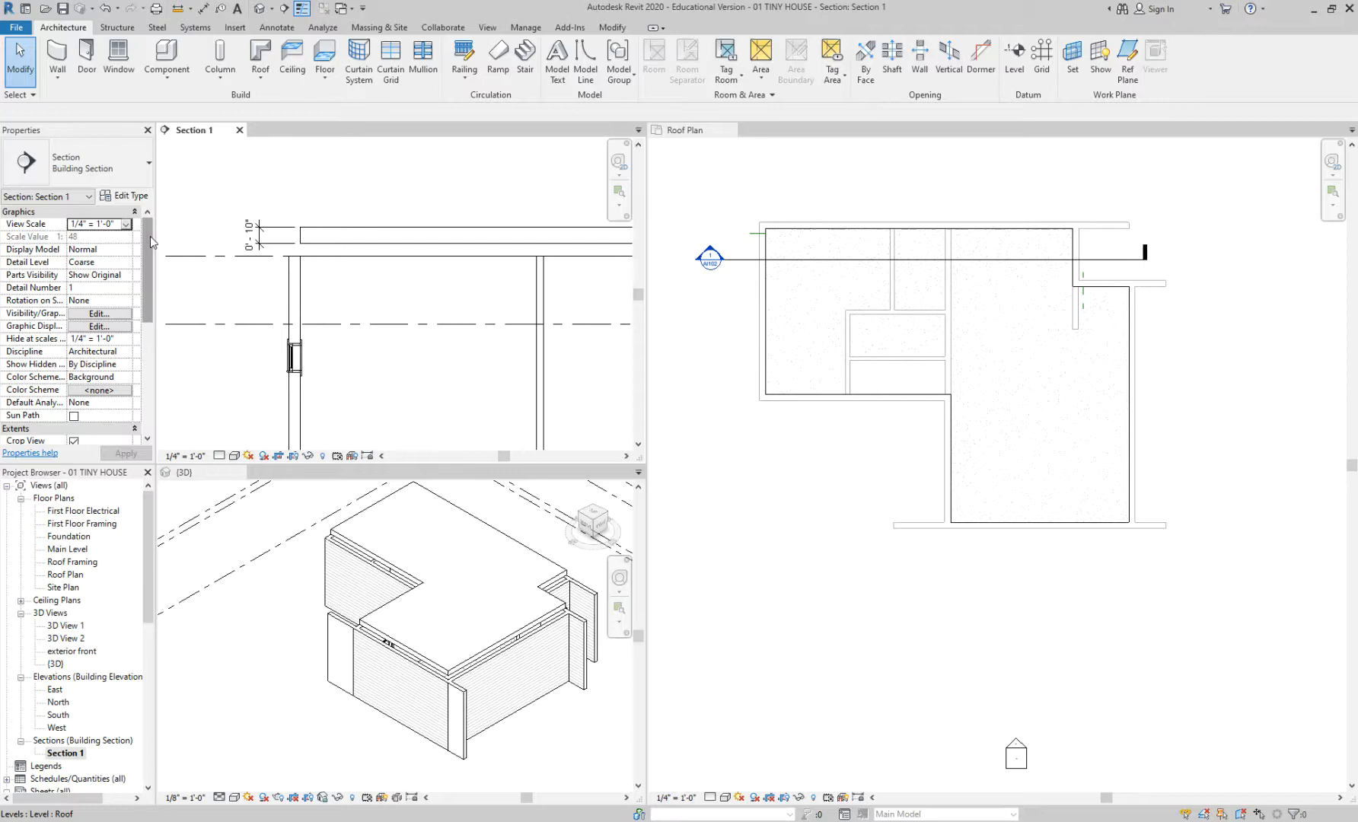
- Set the structure layer thickness of the roof's Generic - 18" type to 1' 0" and apply the change
{"action": "left_click", "coordinate": [349, 233]}
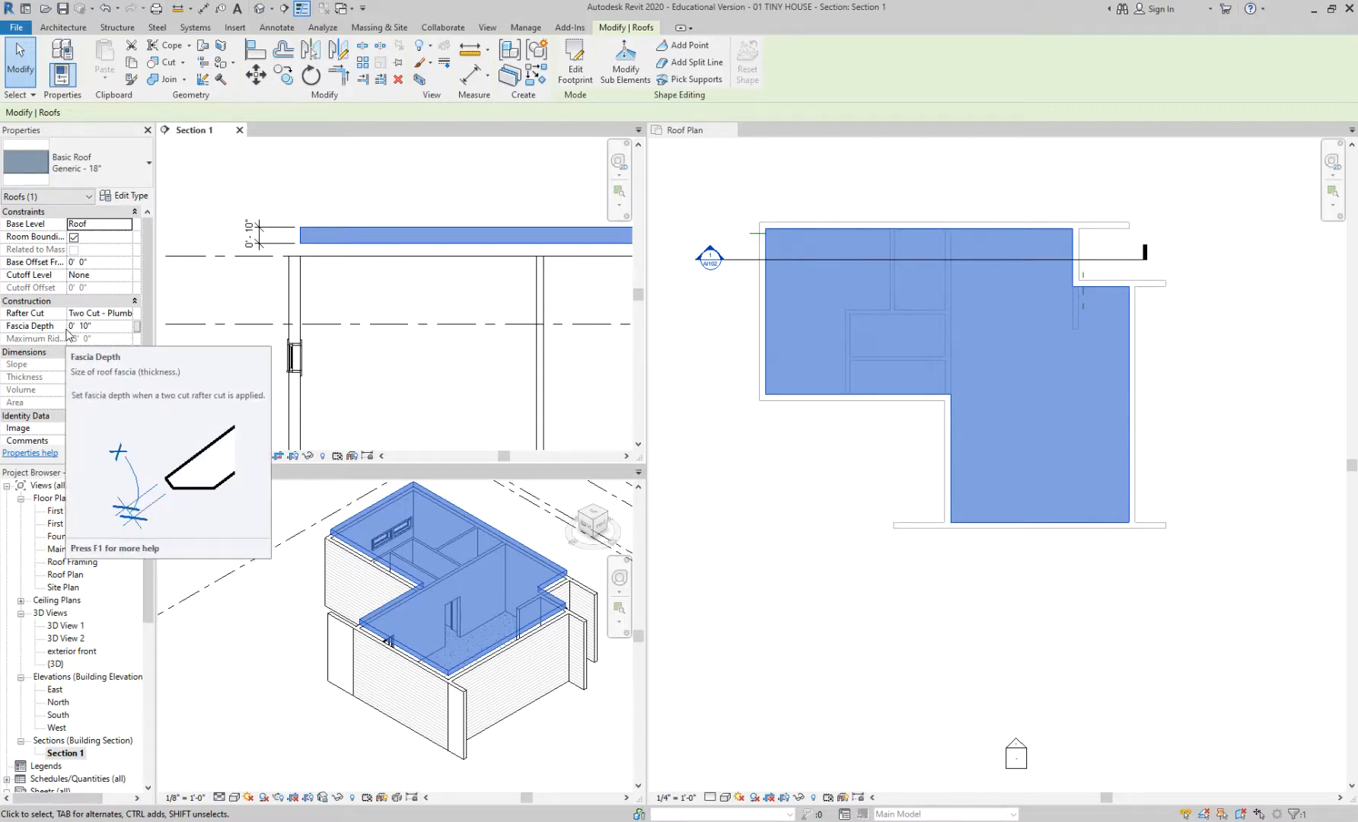
{"action": "left_click", "coordinate": [123, 197]}
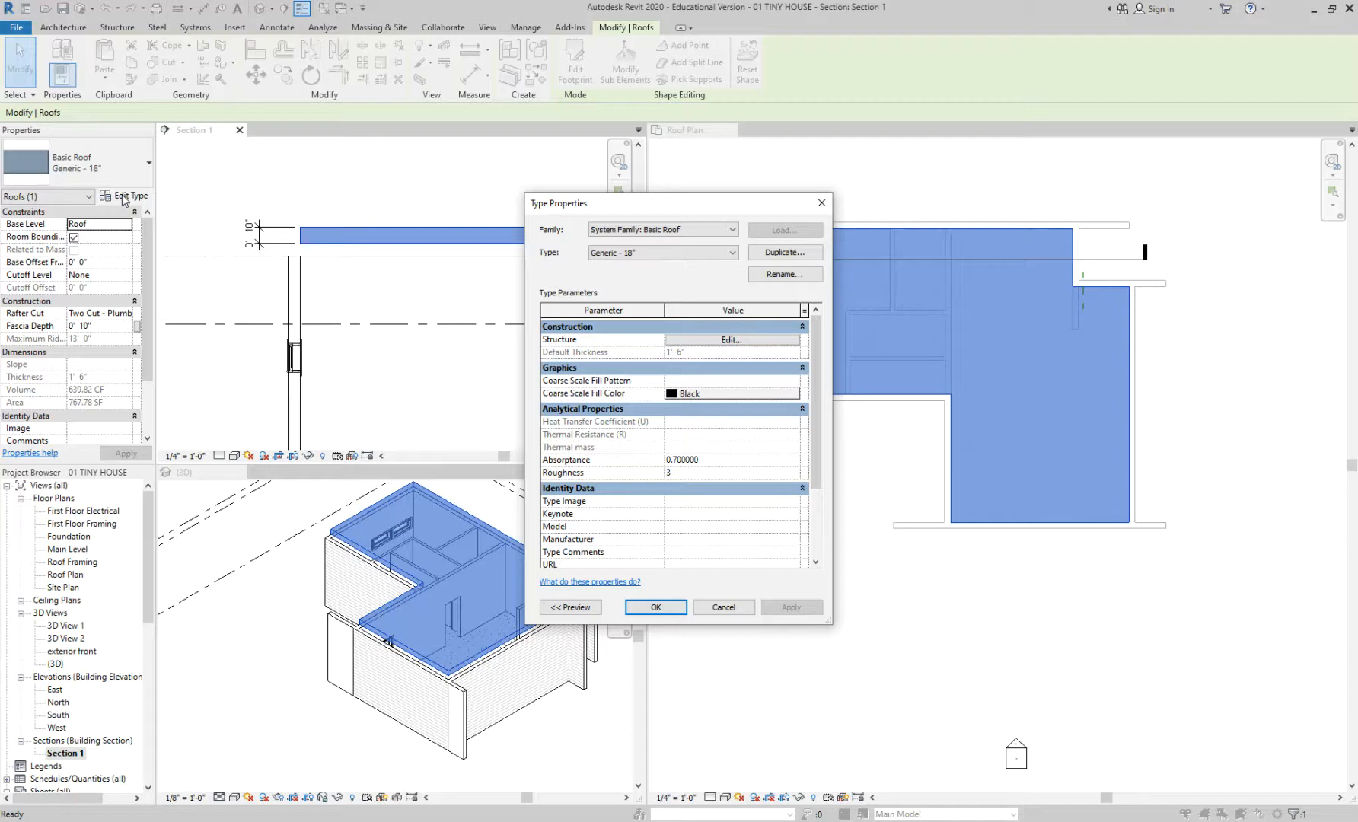
{"action": "left_click", "coordinate": [707, 341]}
{"action": "left_click", "coordinate": [698, 350]}
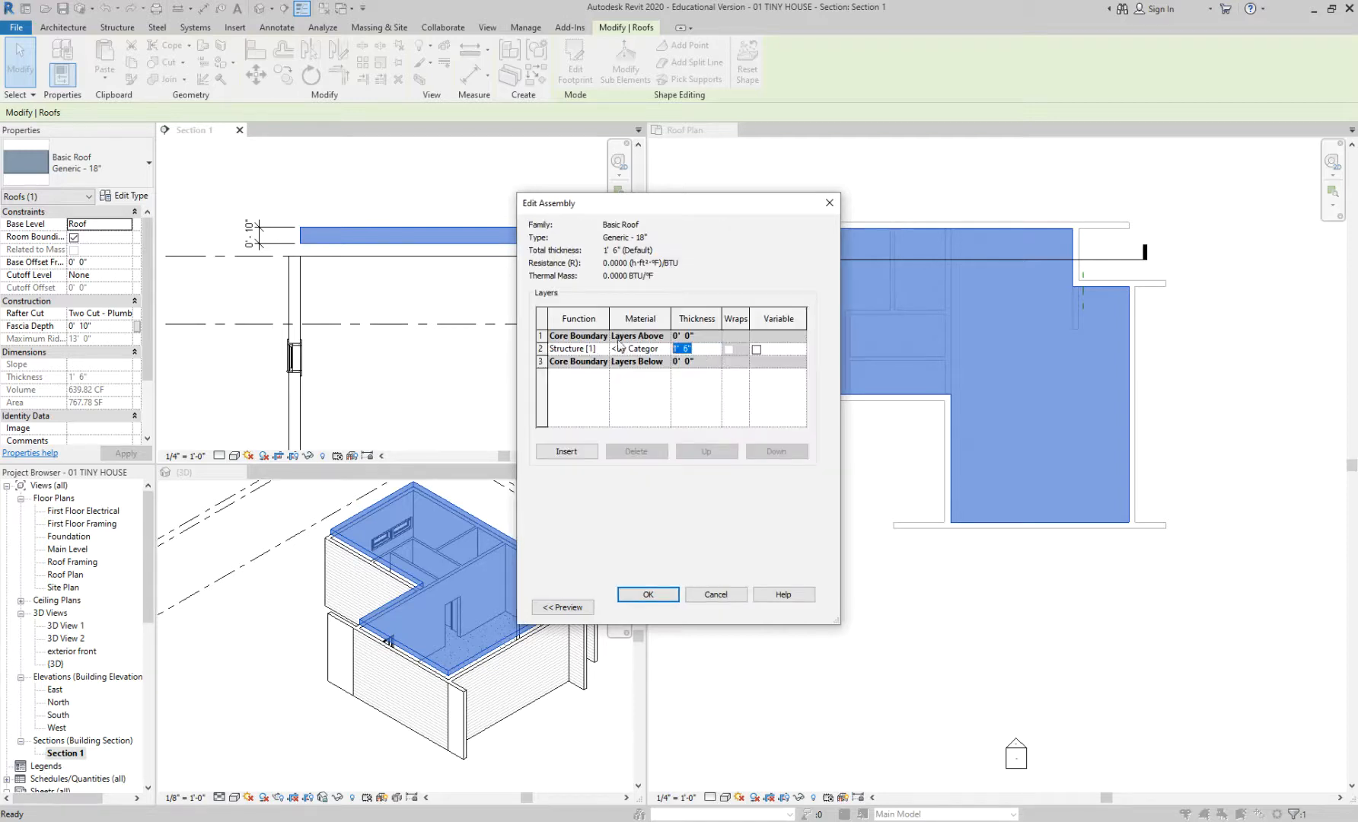
{"action": "type", "text": "1' 0\""}
{"action": "left_click", "coordinate": [648, 594]}
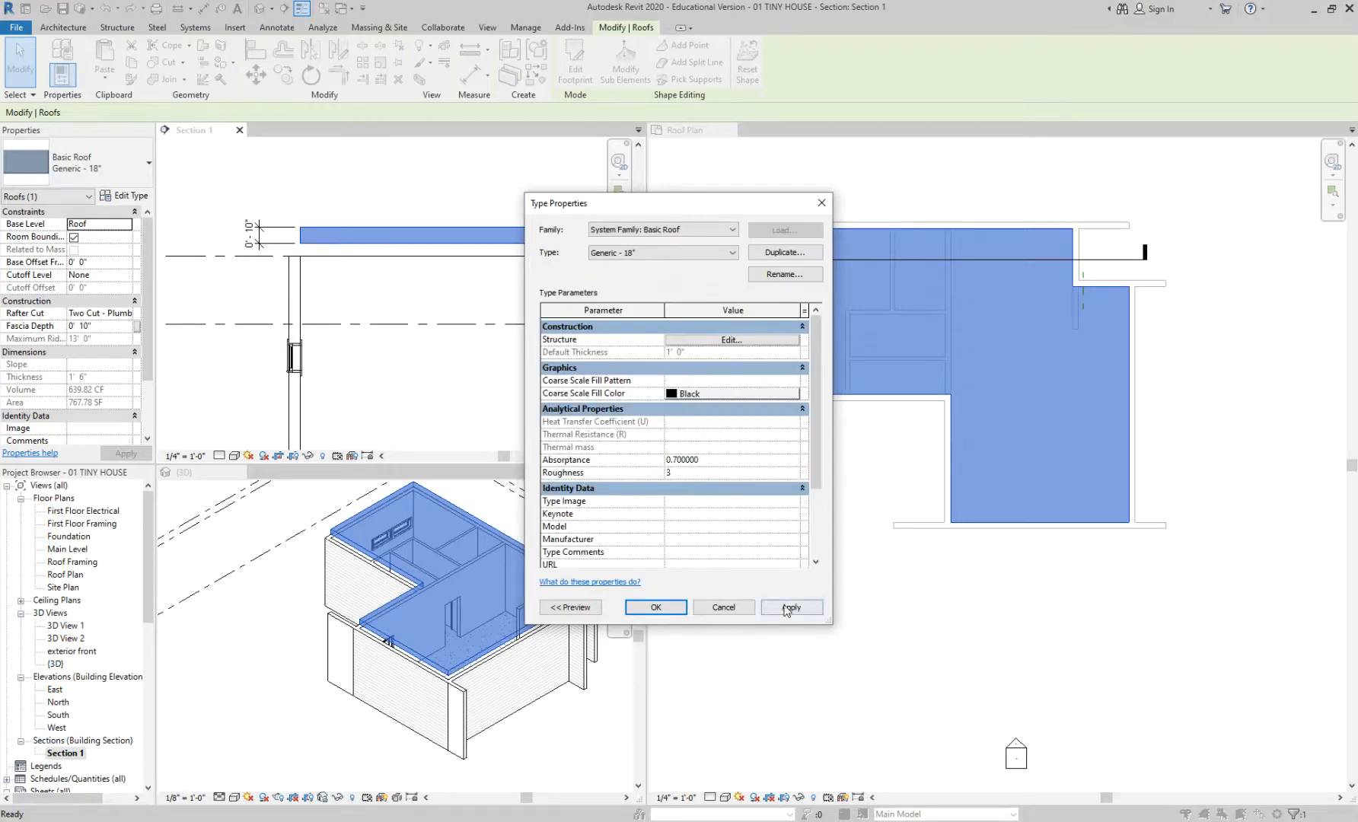
{"action": "left_click", "coordinate": [789, 607]}
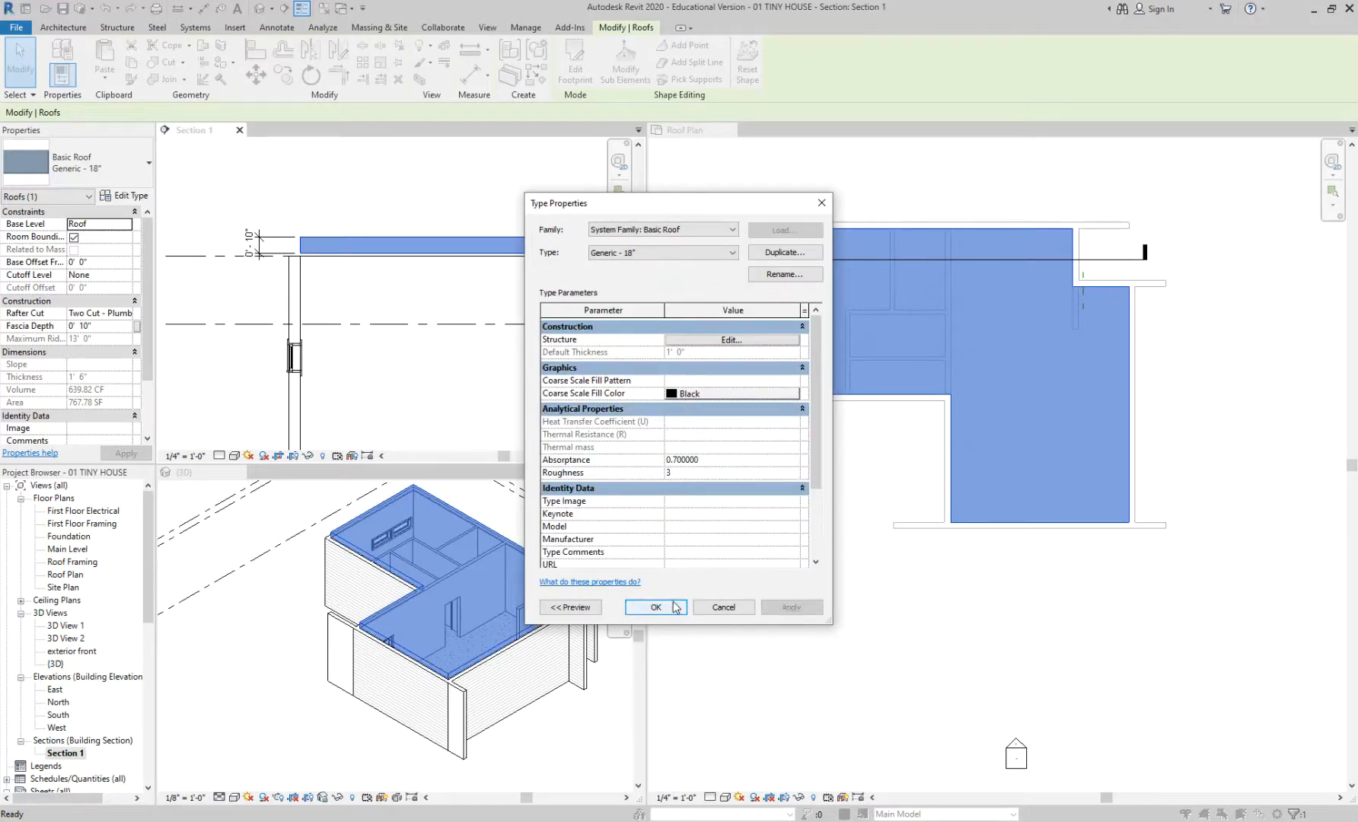
{"action": "left_click", "coordinate": [656, 606]}
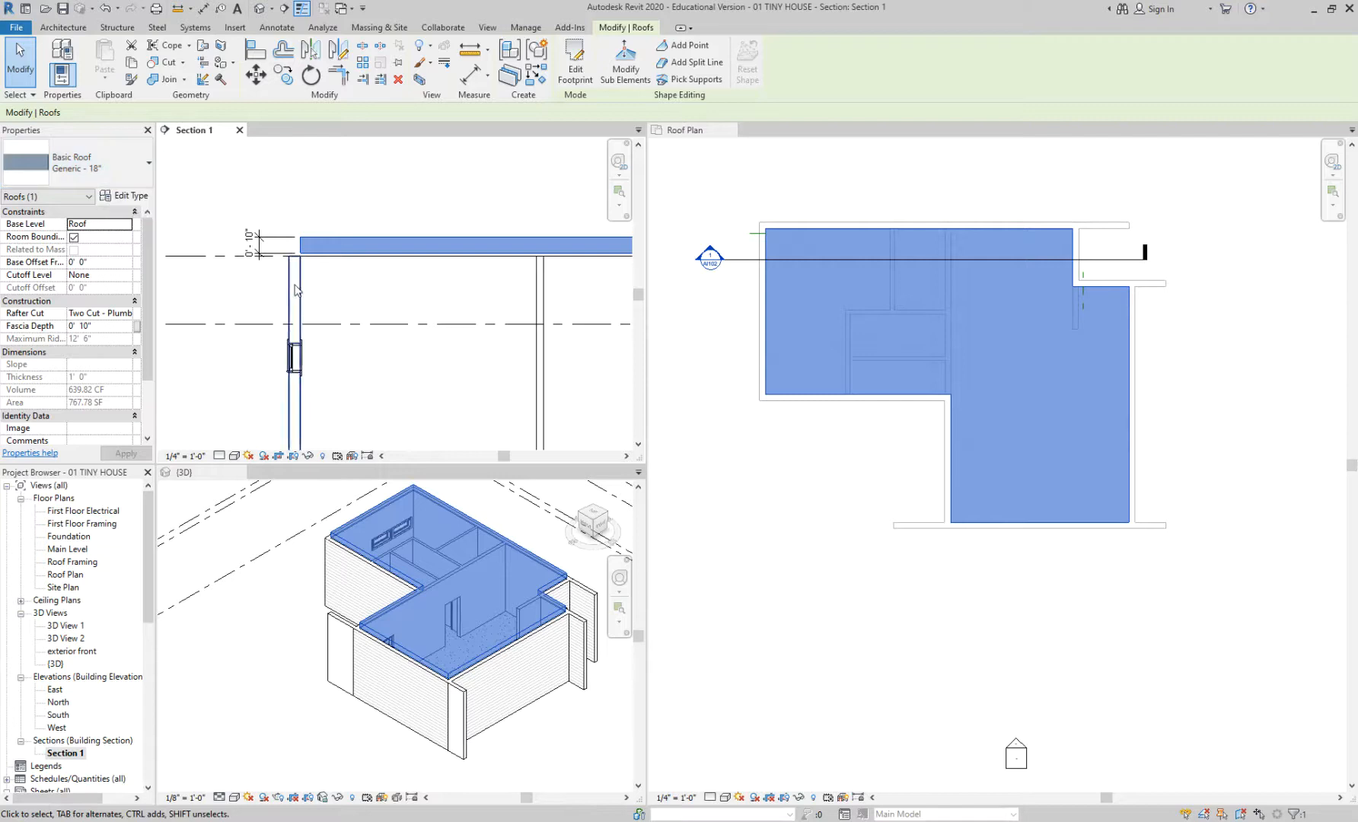
- Try to rename the Generic - 18" roof type to Generic - 12"
{"action": "left_click", "coordinate": [130, 196]}
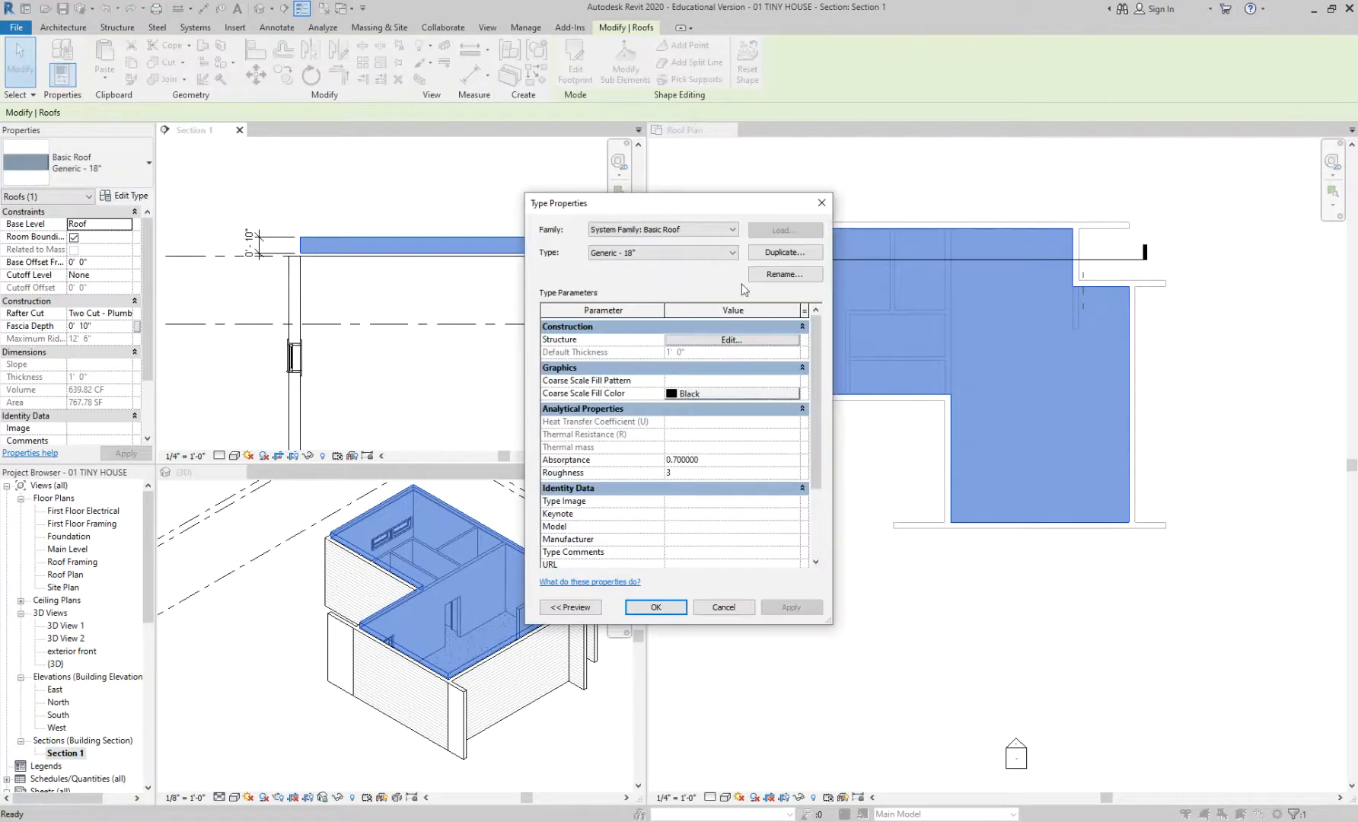
{"action": "left_click", "coordinate": [773, 278]}
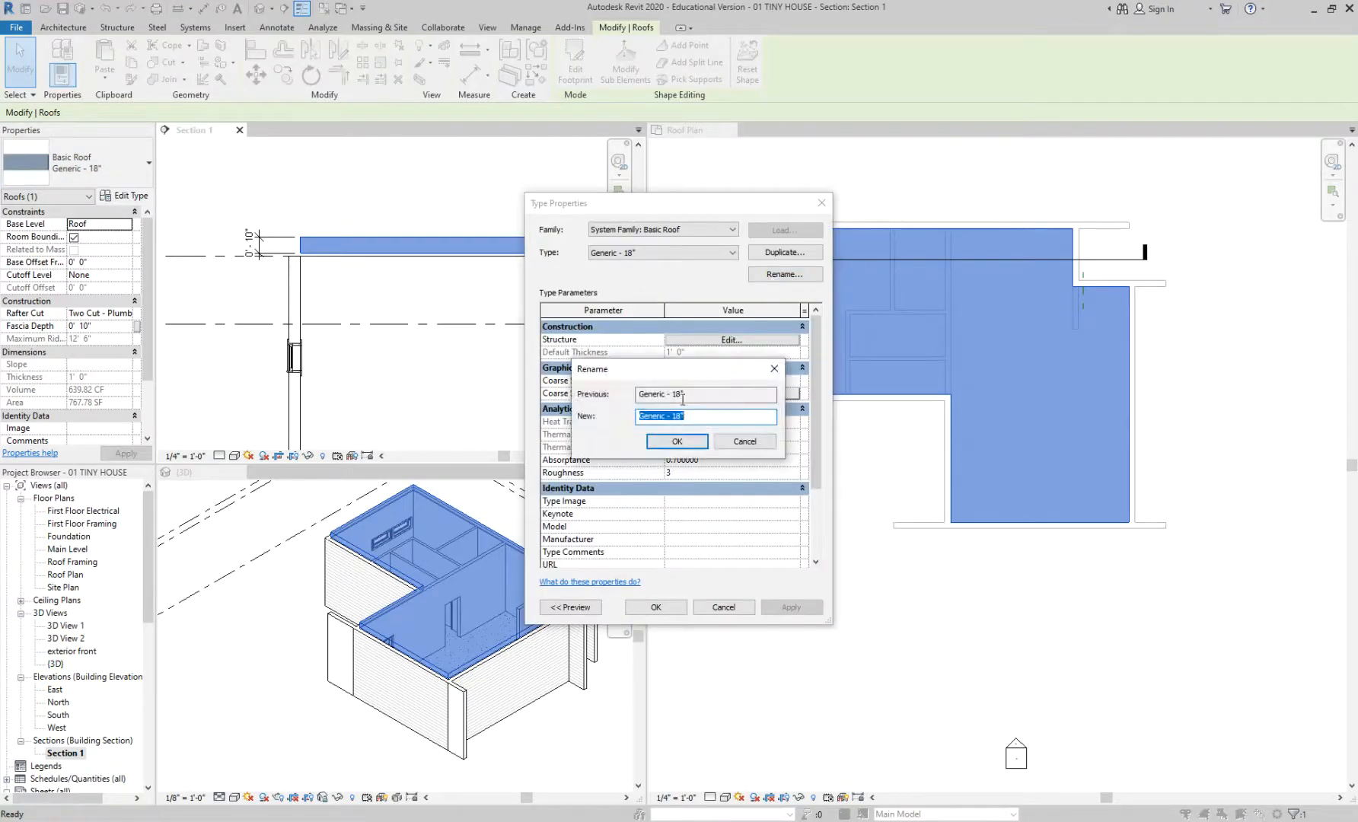
{"action": "left_click", "coordinate": [697, 417]}
{"action": "key", "text": "BackSpace"}
{"action": "key", "text": "BackSpace"}
{"action": "key", "text": "BackSpace"}
{"action": "type", "text": "2"}
{"action": "left_click", "coordinate": [676, 442]}
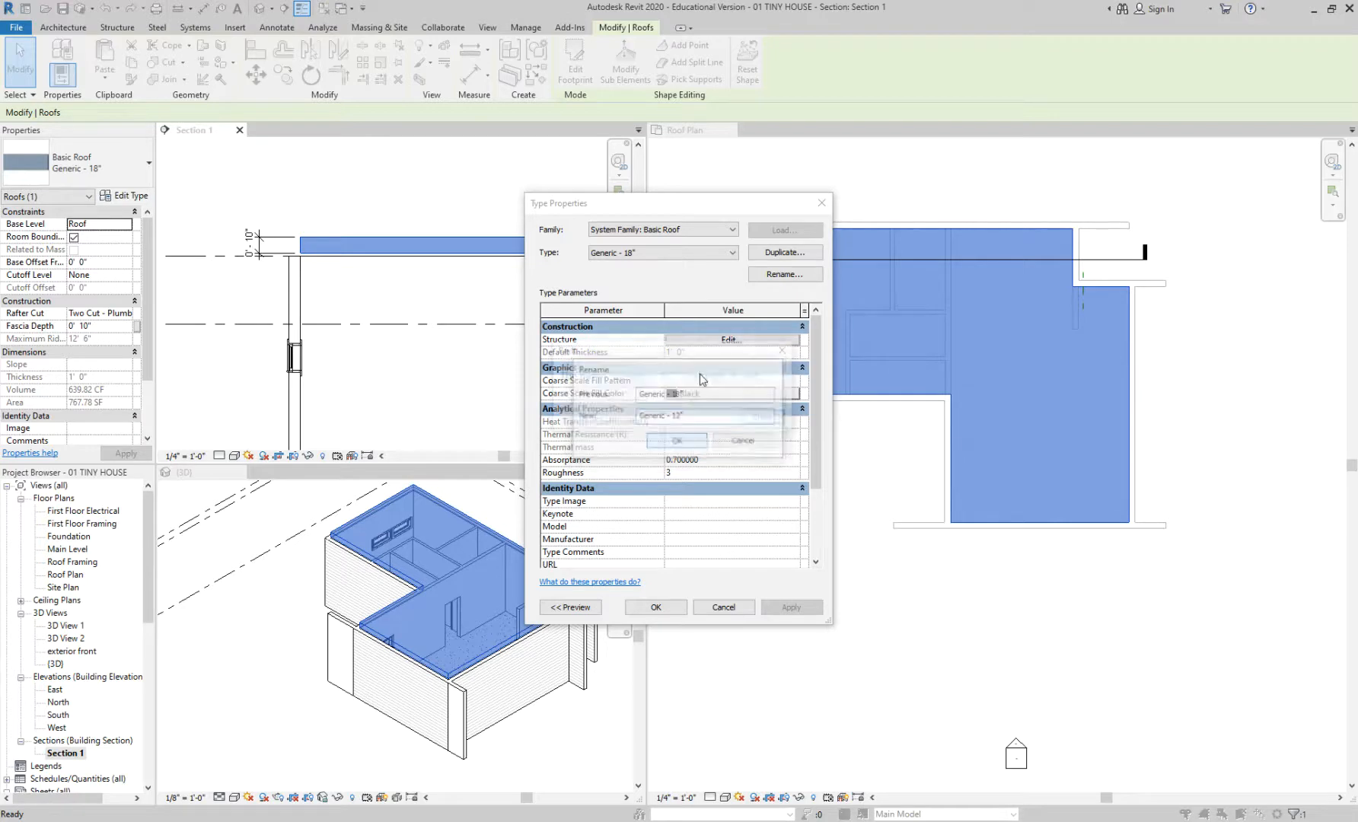
{"action": "left_click", "coordinate": [776, 424]}
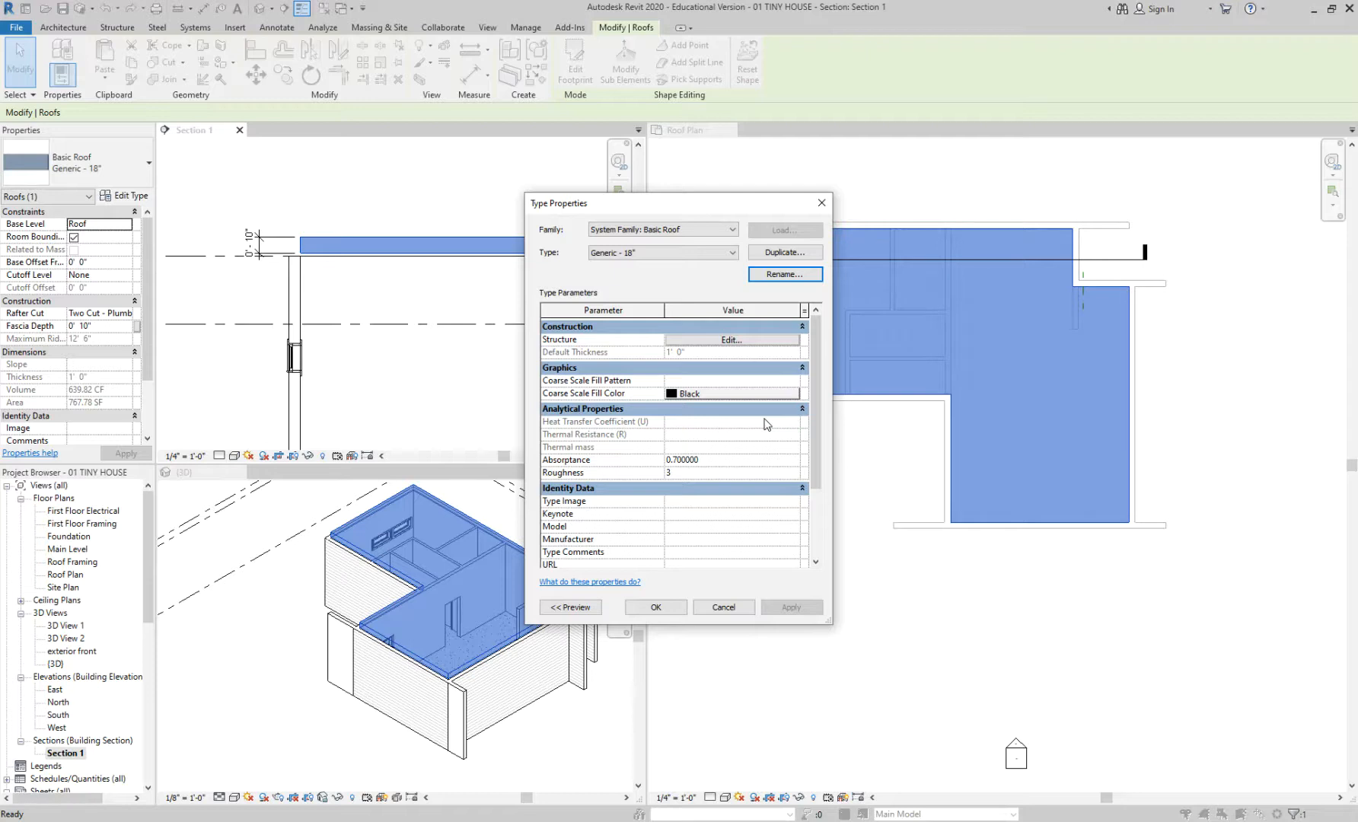
{"action": "left_click", "coordinate": [723, 608]}
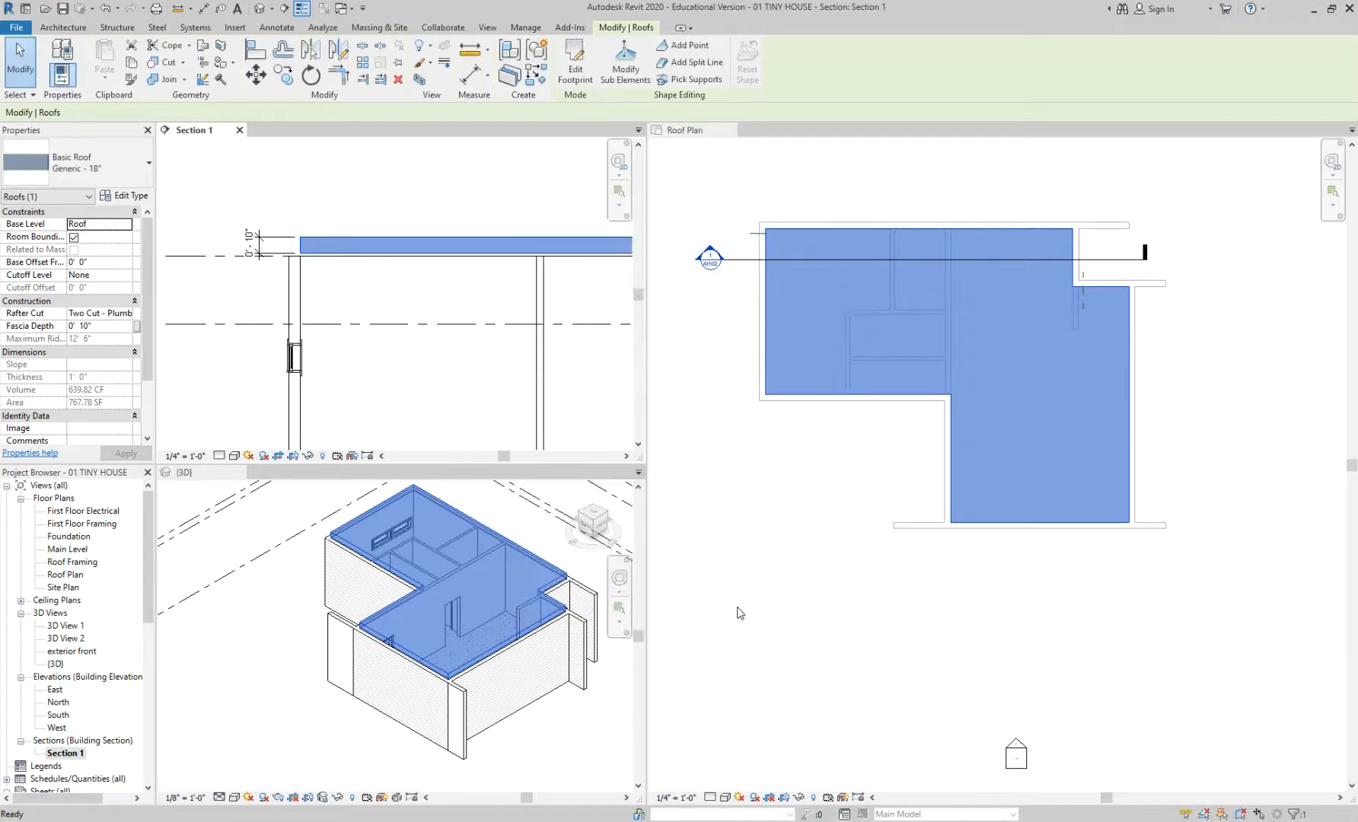
- Change the roof's type to the existing Generic - 12" basic roof
{"action": "left_click", "coordinate": [407, 211]}
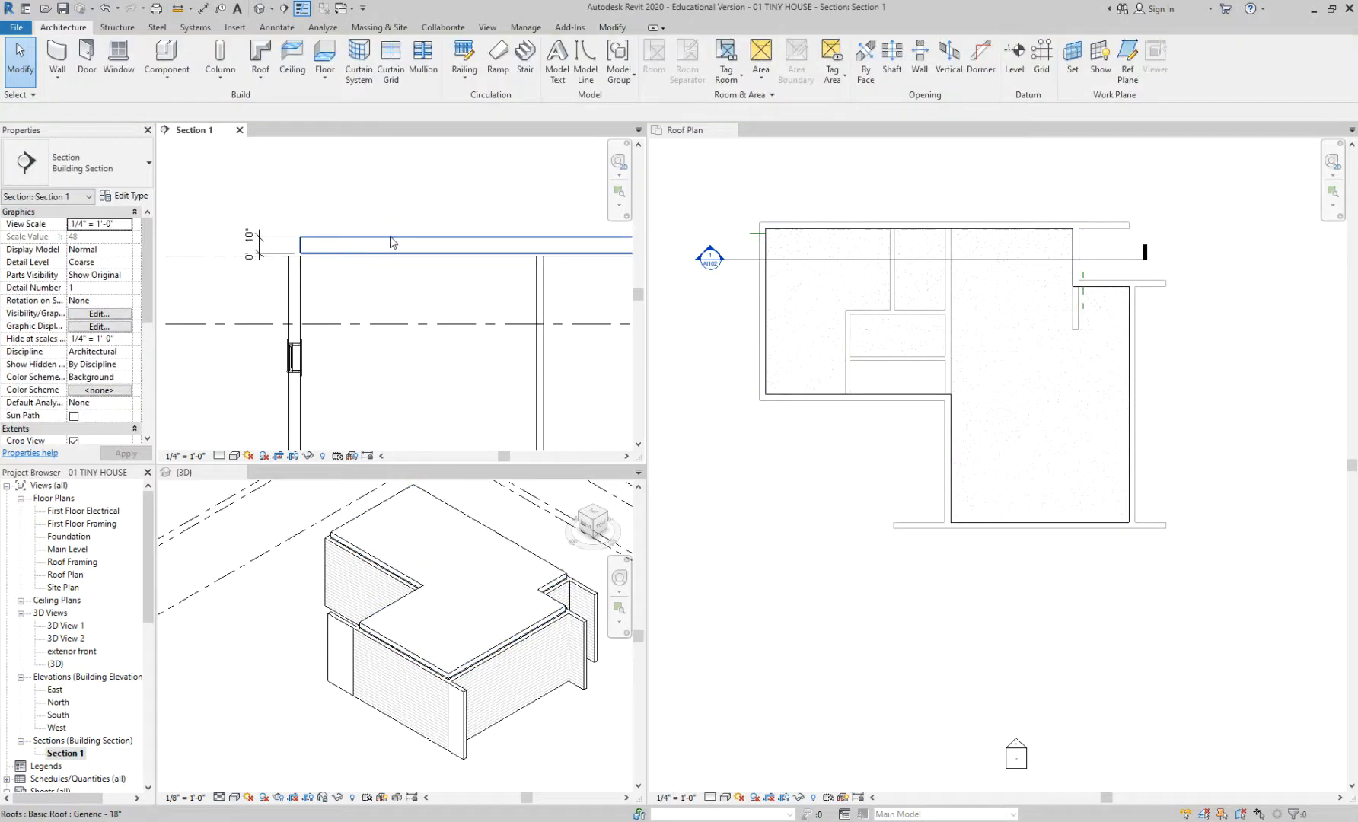
{"action": "left_click", "coordinate": [391, 241]}
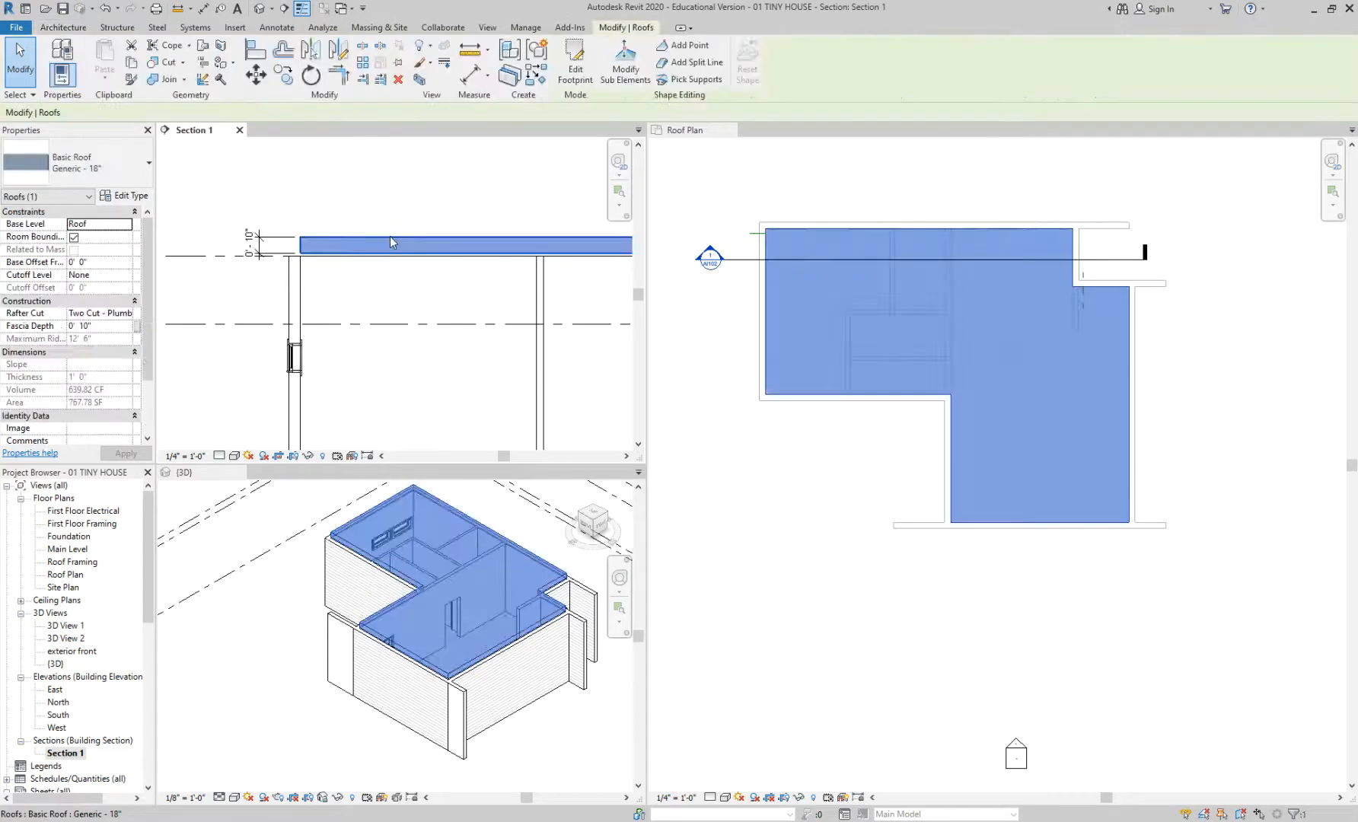
{"action": "left_click", "coordinate": [76, 162]}
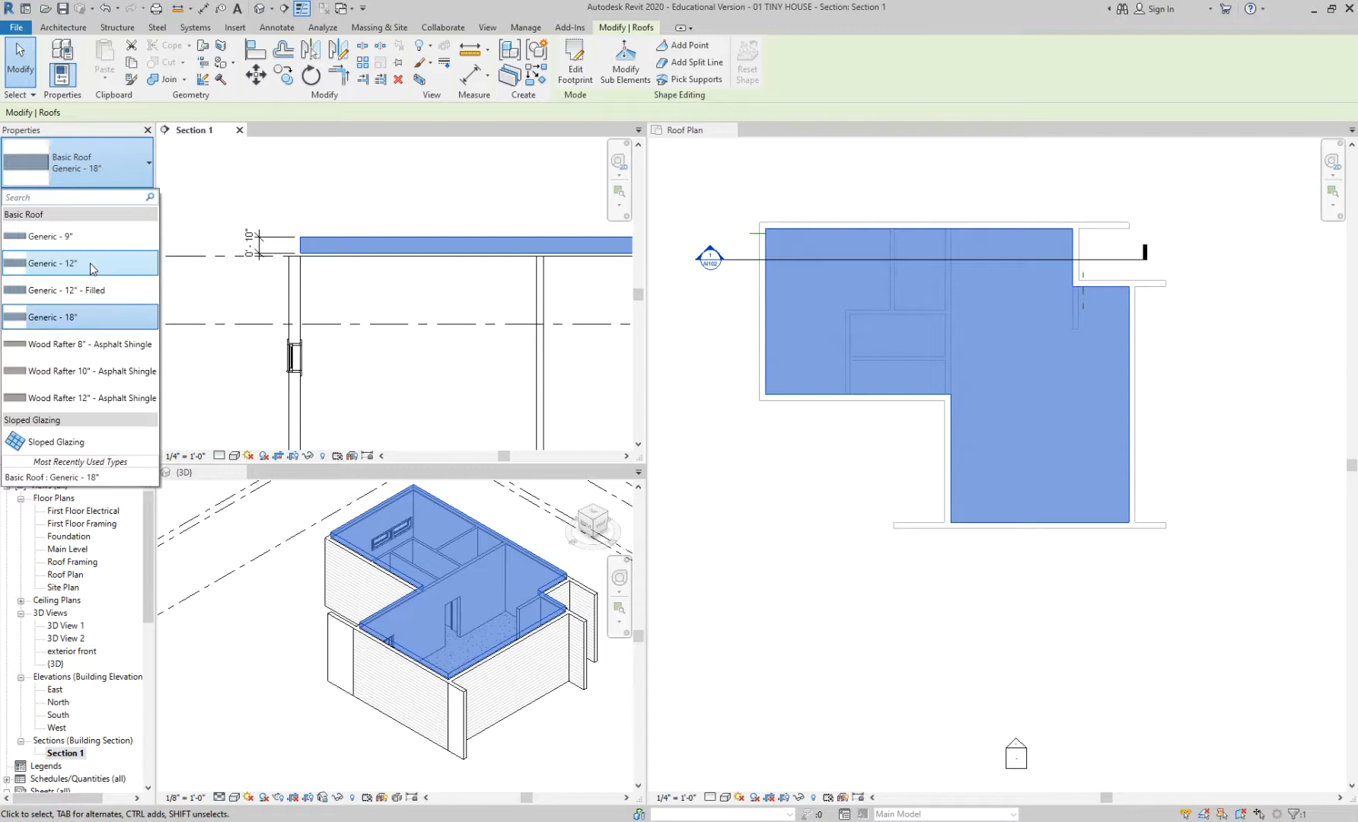
{"action": "left_click", "coordinate": [91, 264]}
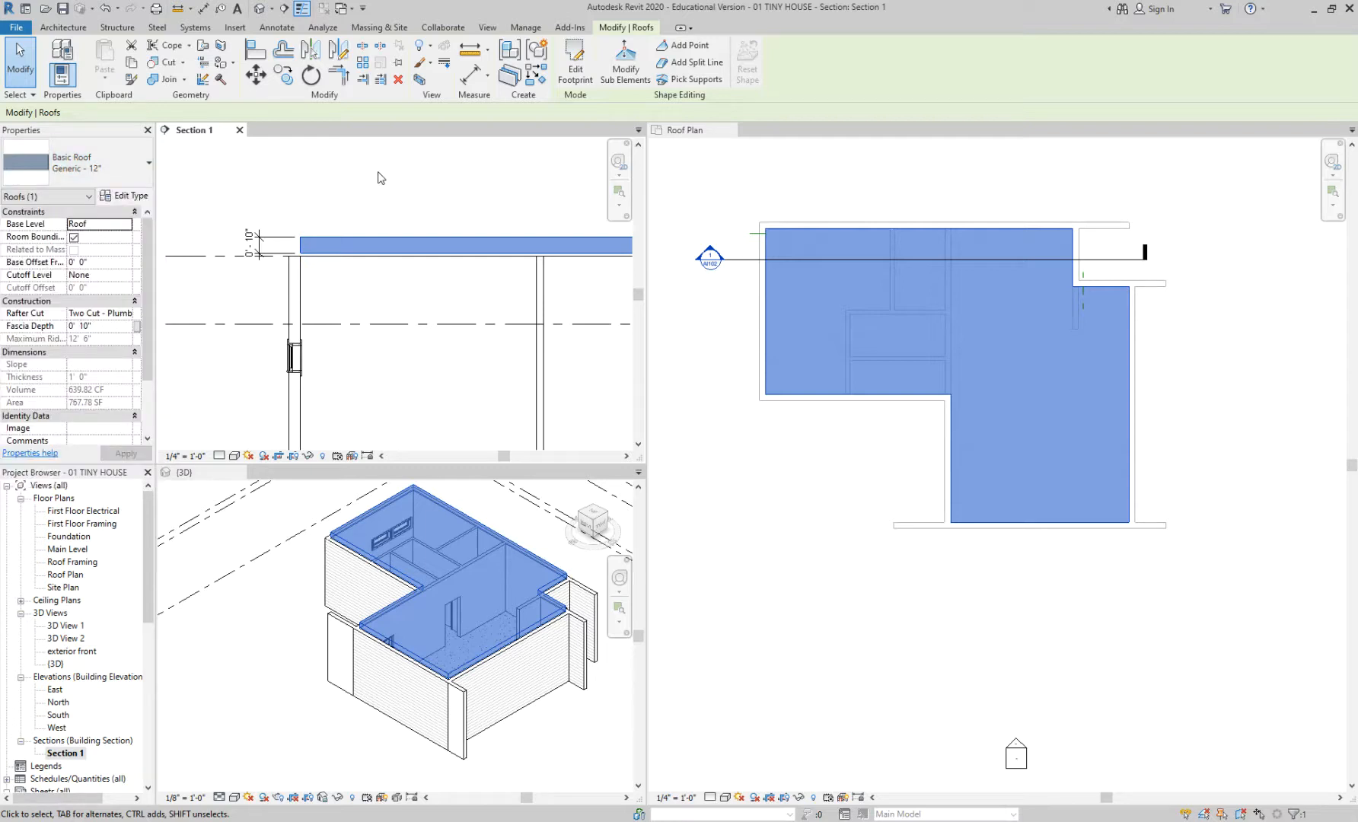
{"action": "left_click", "coordinate": [381, 177]}
- Set the roof's fascia depth to 1' 0"
{"action": "left_click", "coordinate": [356, 240]}
{"action": "left_click", "coordinate": [90, 327]}
{"action": "left_click_drag", "start_coordinate": [93, 326], "coordinate": [53, 326]}
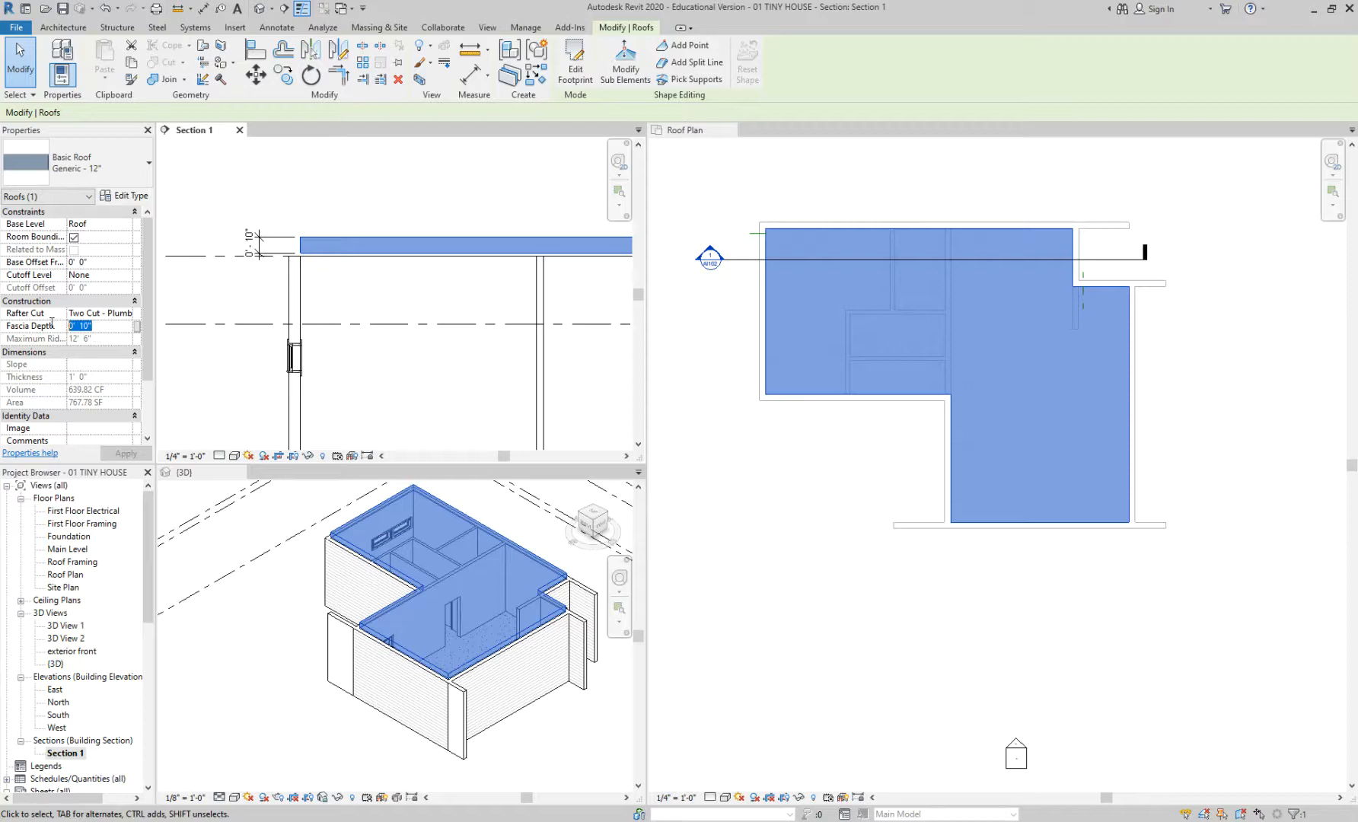
{"action": "type", "text": "1'"}
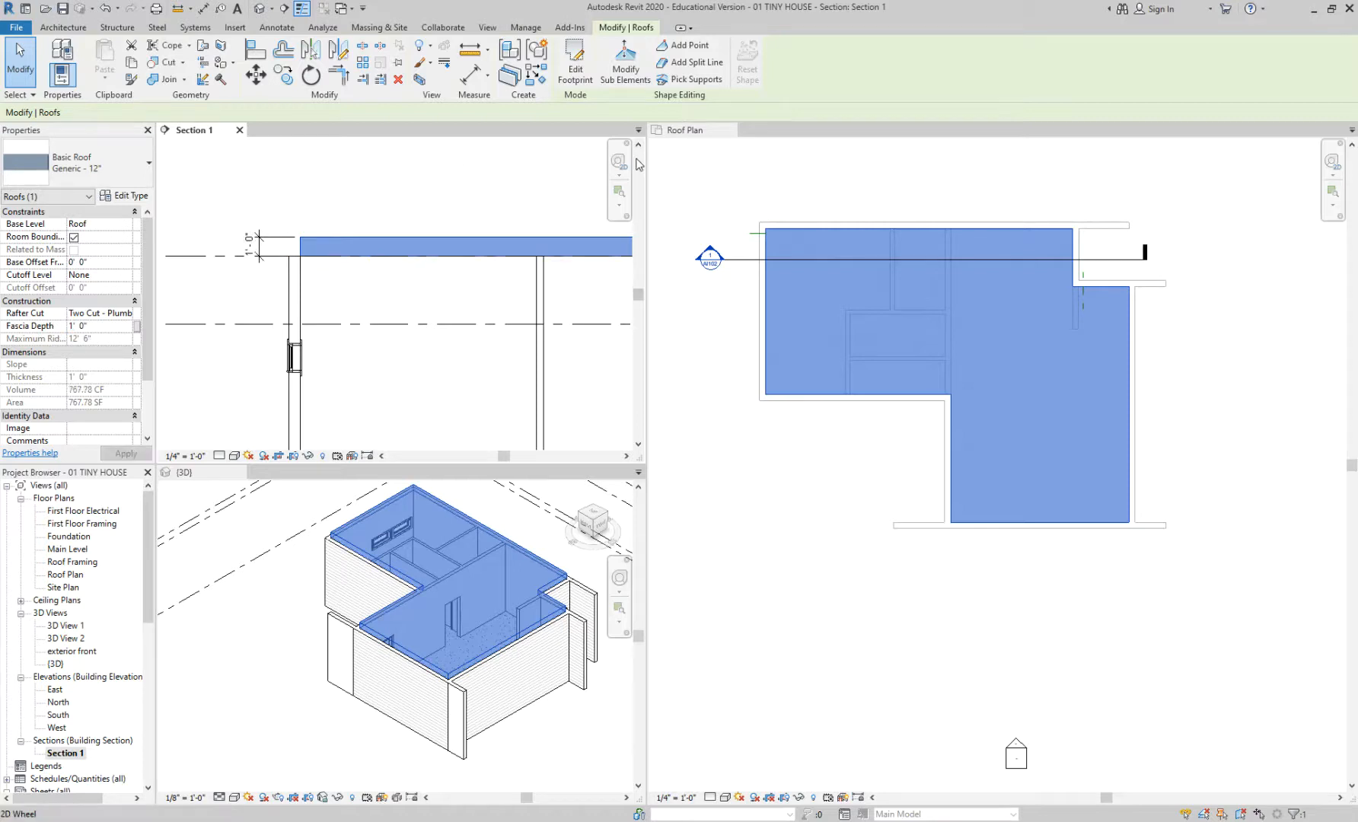
{"action": "left_click", "coordinate": [297, 173]}
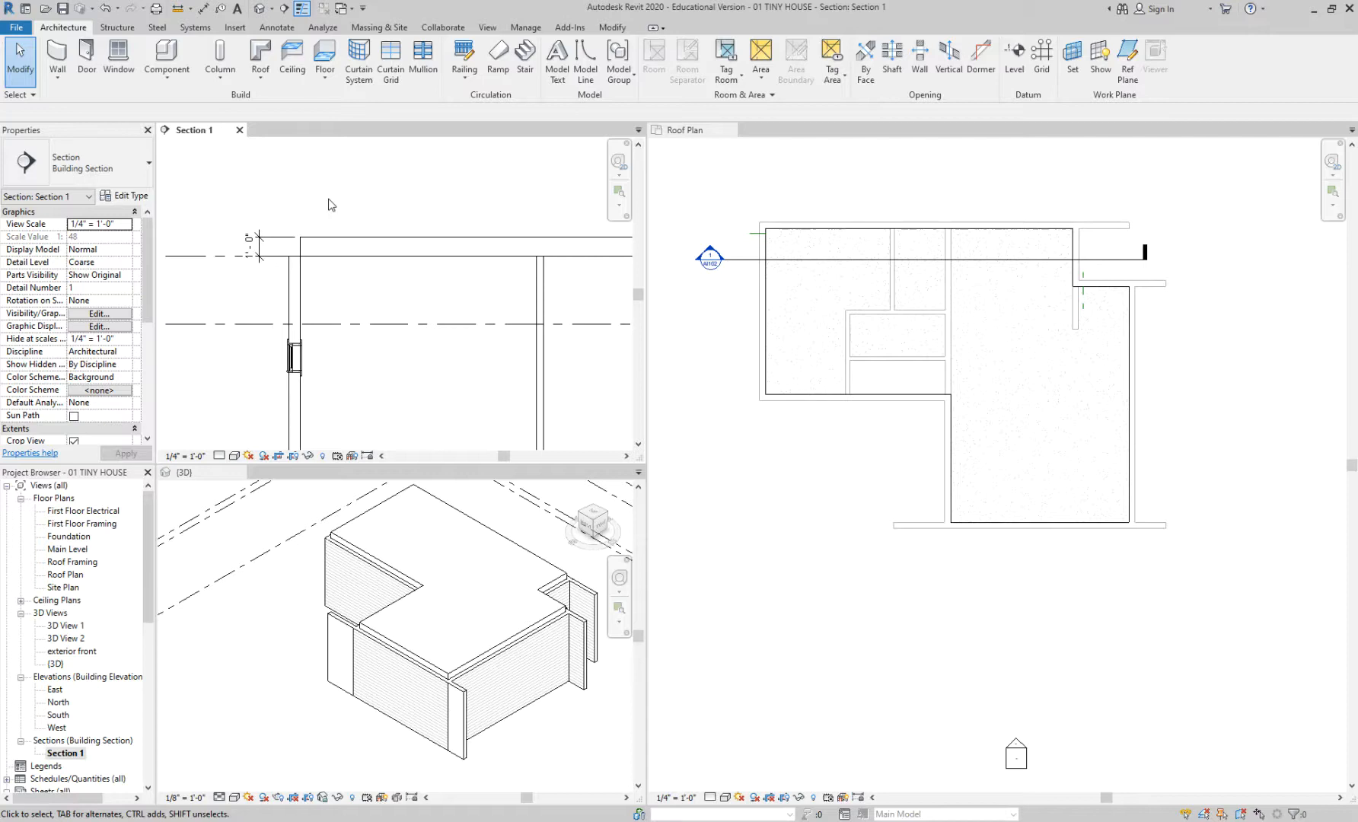
- Reopen the roof's footprint sketch from the Roof Plan to examine its boundary, and finish it without edits
{"action": "left_click", "coordinate": [774, 218]}
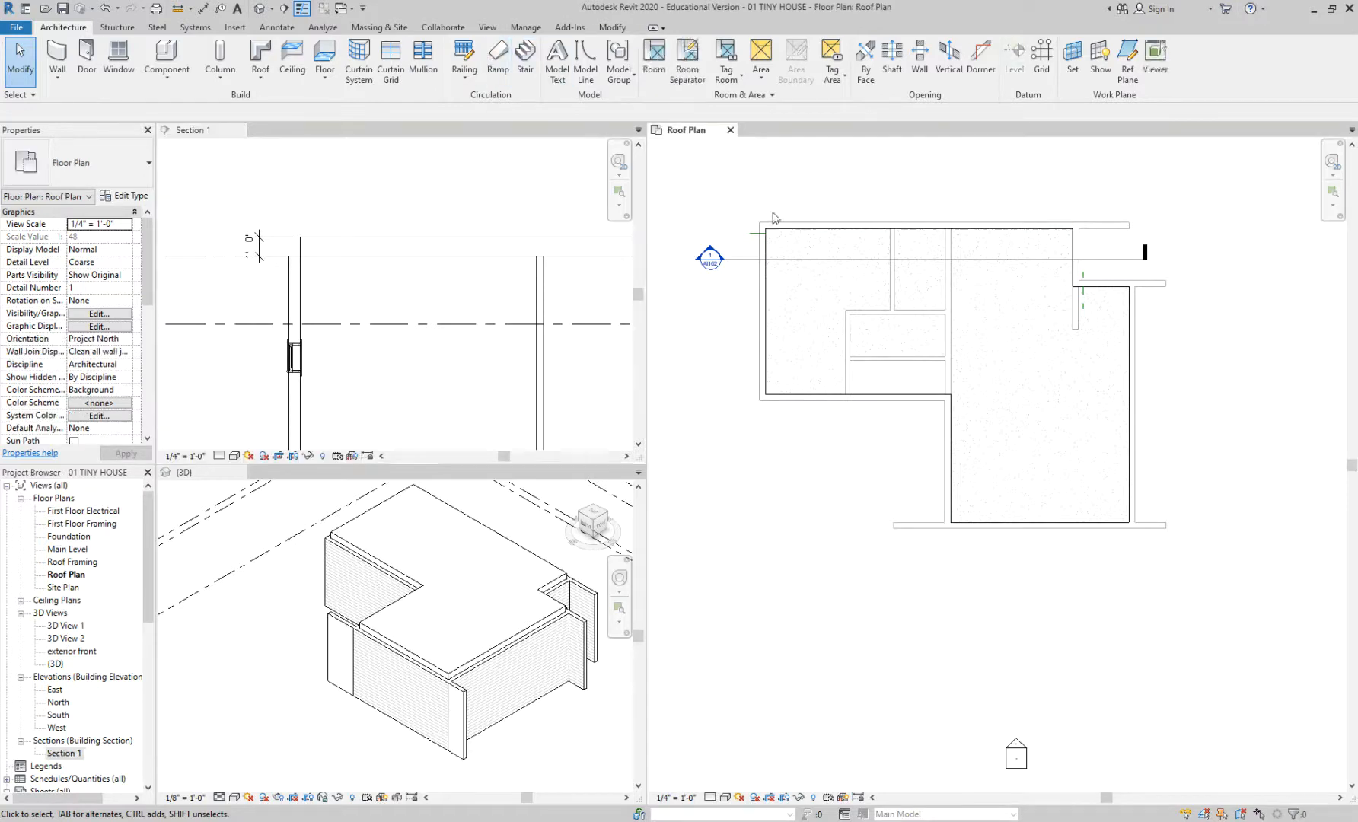
{"action": "left_click", "coordinate": [777, 229]}
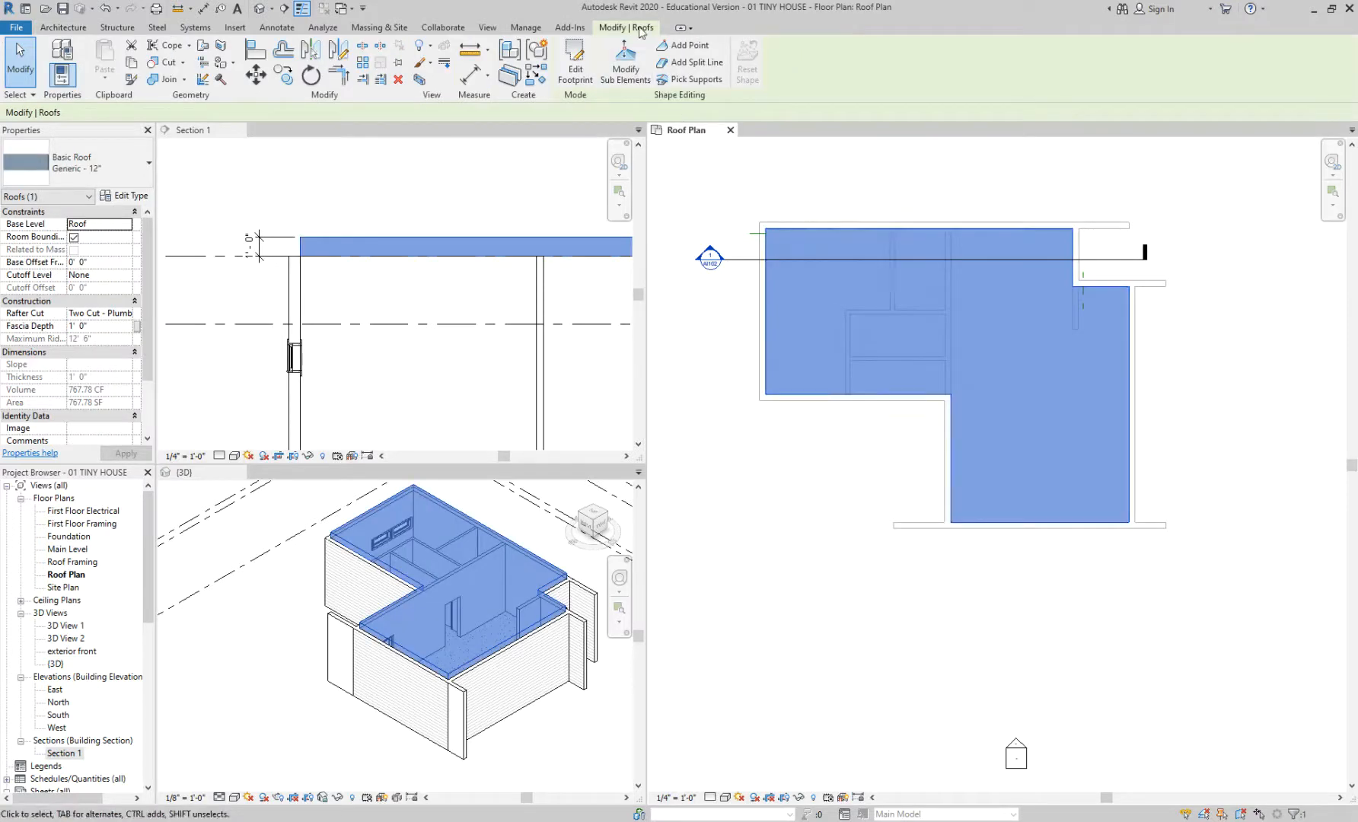
{"action": "double_click", "coordinate": [781, 229]}
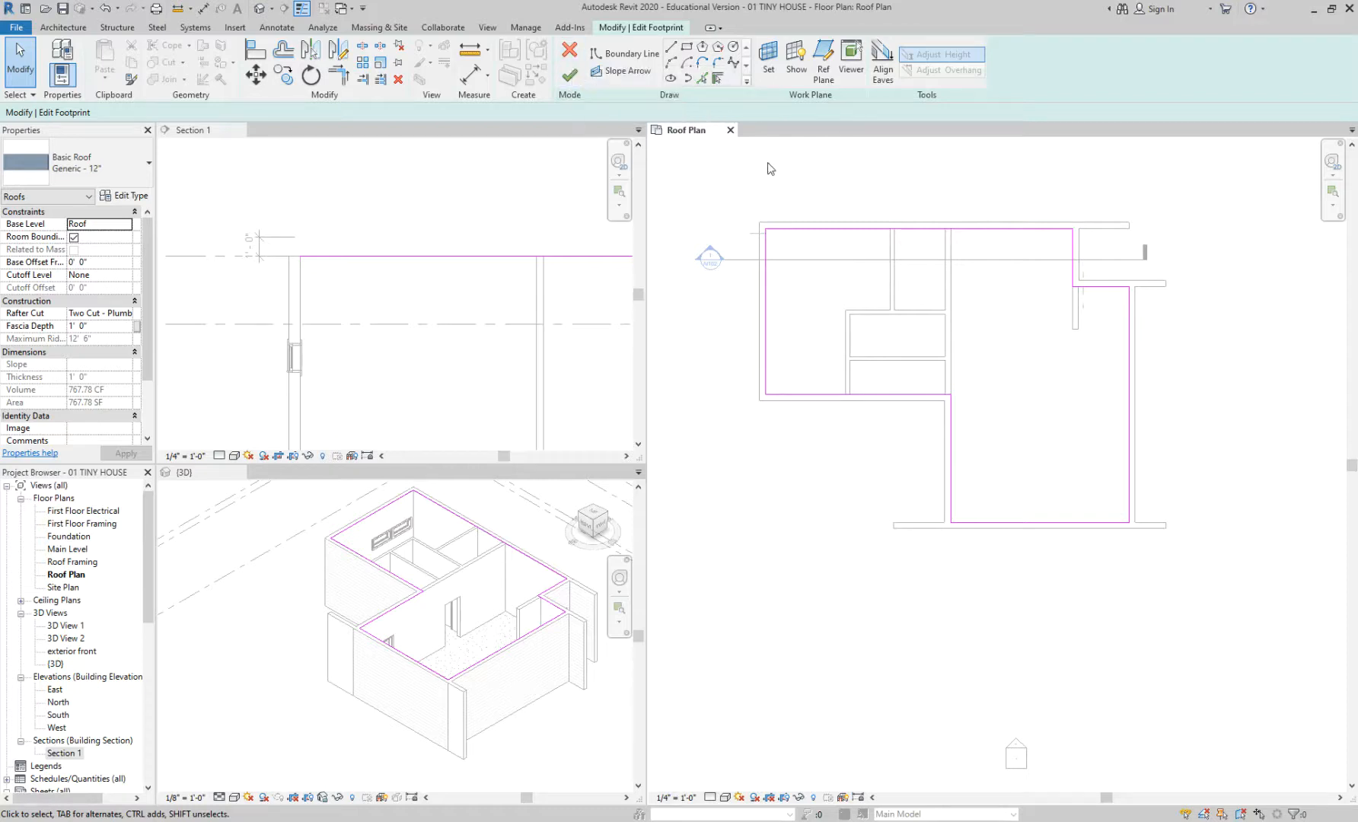
{"action": "left_click", "coordinate": [571, 76]}
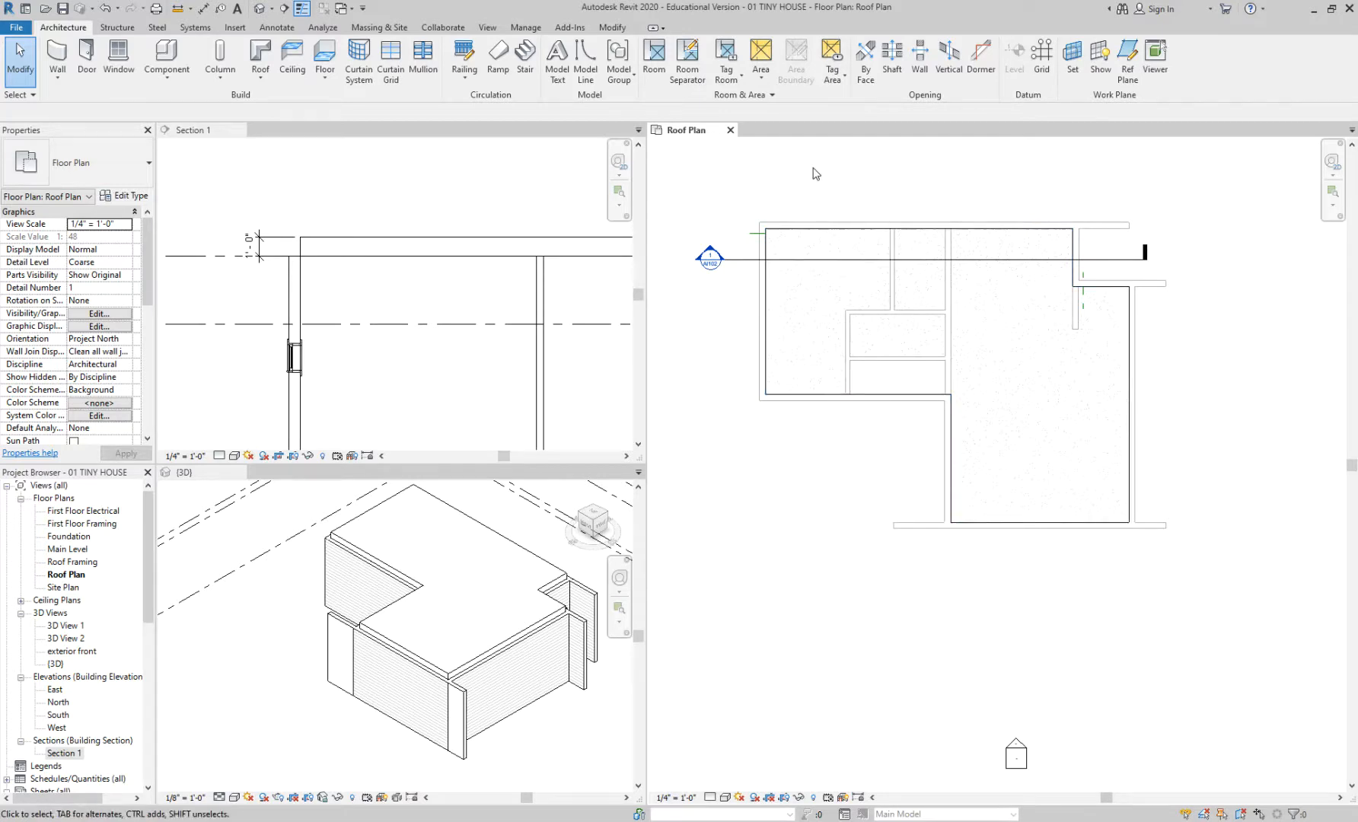
{"action": "scroll", "coordinate": [344, 263], "scroll_direction": "down", "scroll_amount": 2}
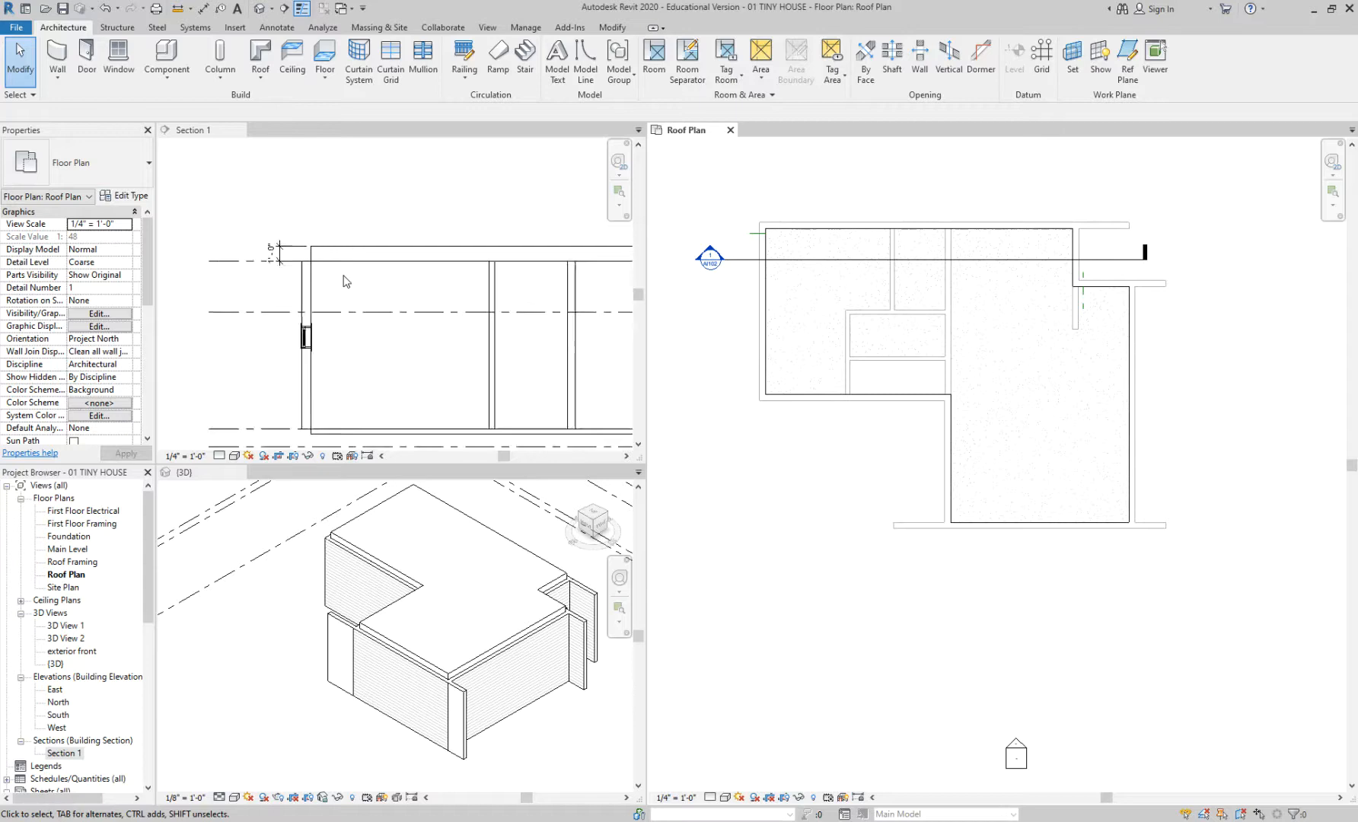
- Examine the Roof Plan's underlay and extents settings and the level lines in Section 1, including the Roof level
{"action": "left_click", "coordinate": [437, 239]}
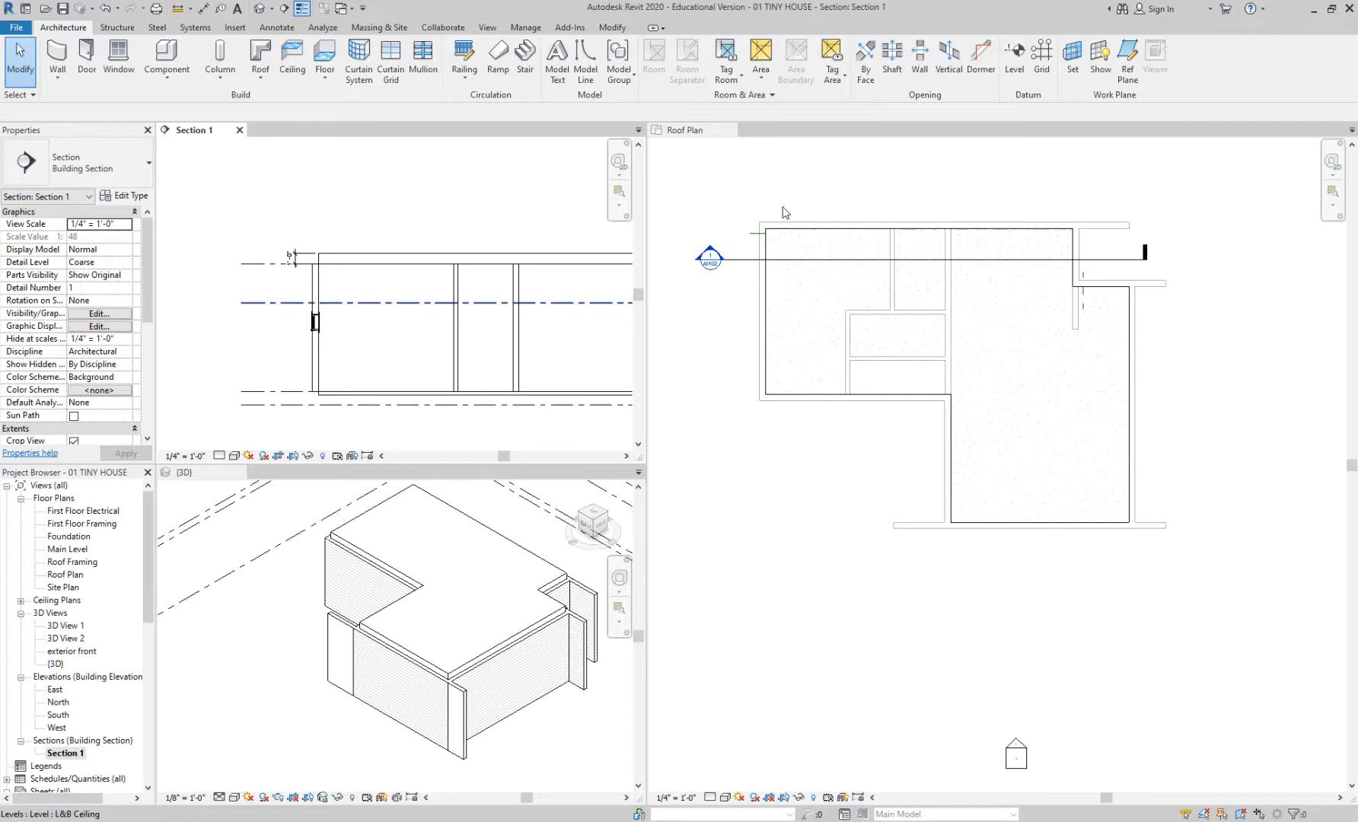
{"action": "left_click", "coordinate": [716, 189]}
{"action": "left_click_drag", "start_coordinate": [147, 262], "coordinate": [148, 326]}
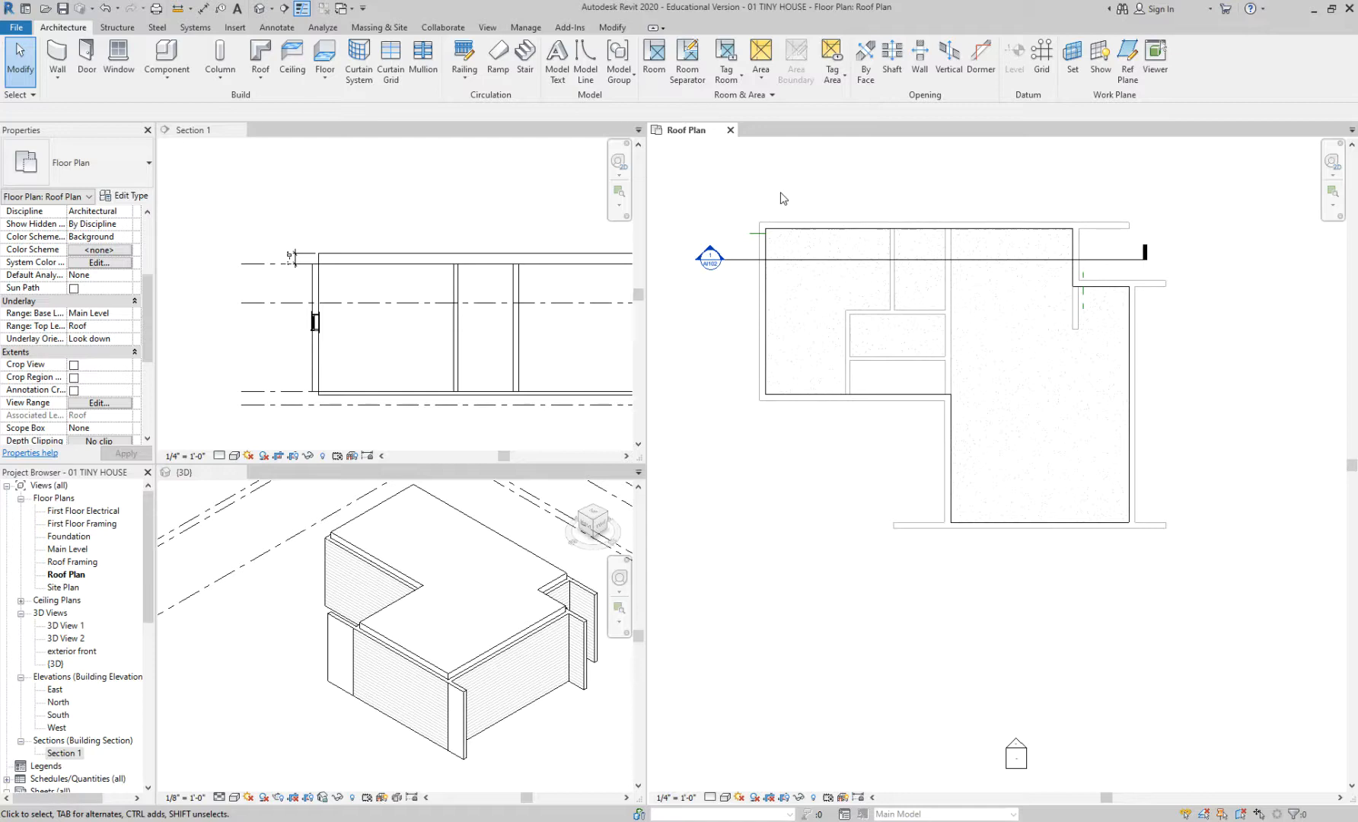
{"action": "left_click", "coordinate": [485, 206]}
{"action": "middle_click_drag", "start_coordinate": [485, 206], "coordinate": [376, 188]}
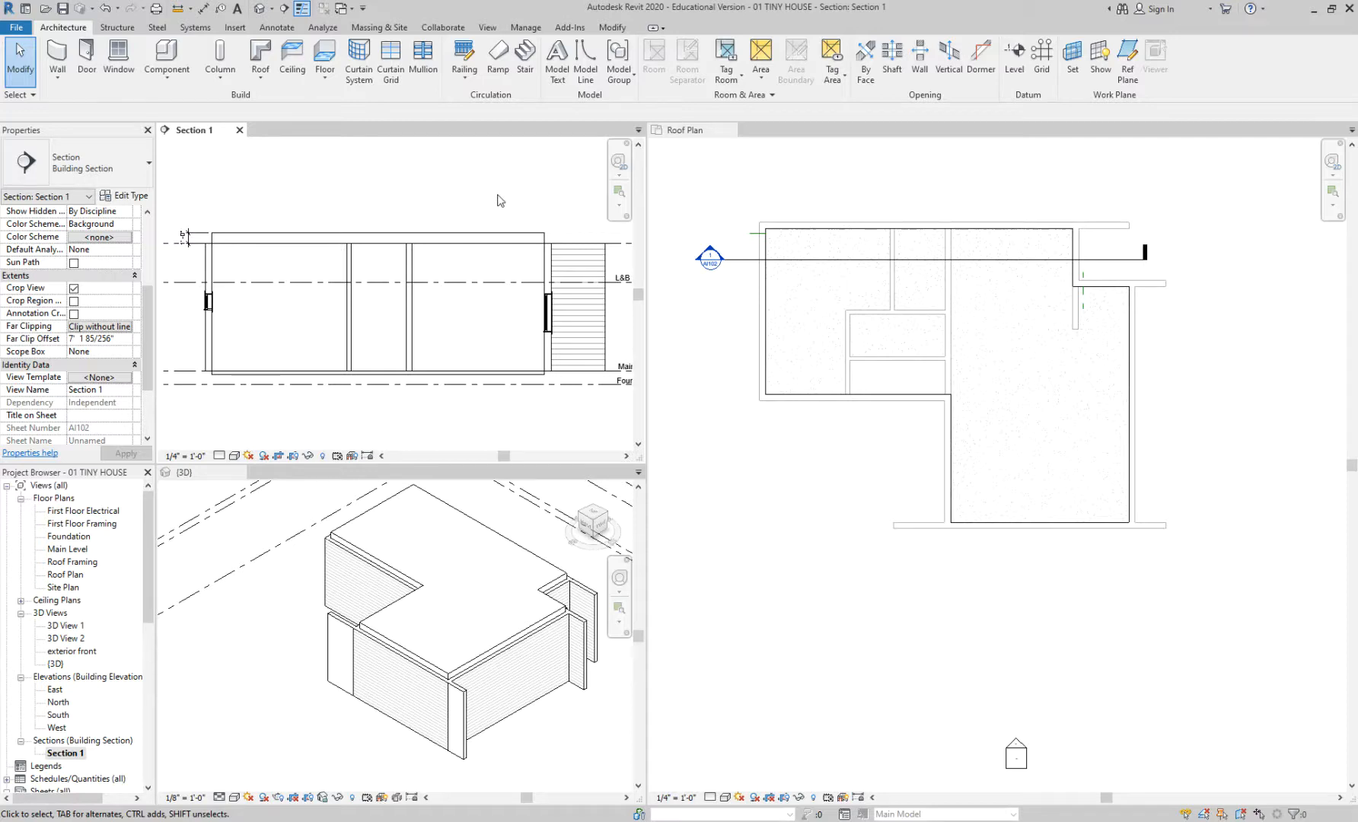
{"action": "scroll", "coordinate": [504, 202], "scroll_direction": "down", "scroll_amount": 2}
{"action": "scroll", "coordinate": [521, 231], "scroll_direction": "up", "scroll_amount": 2}
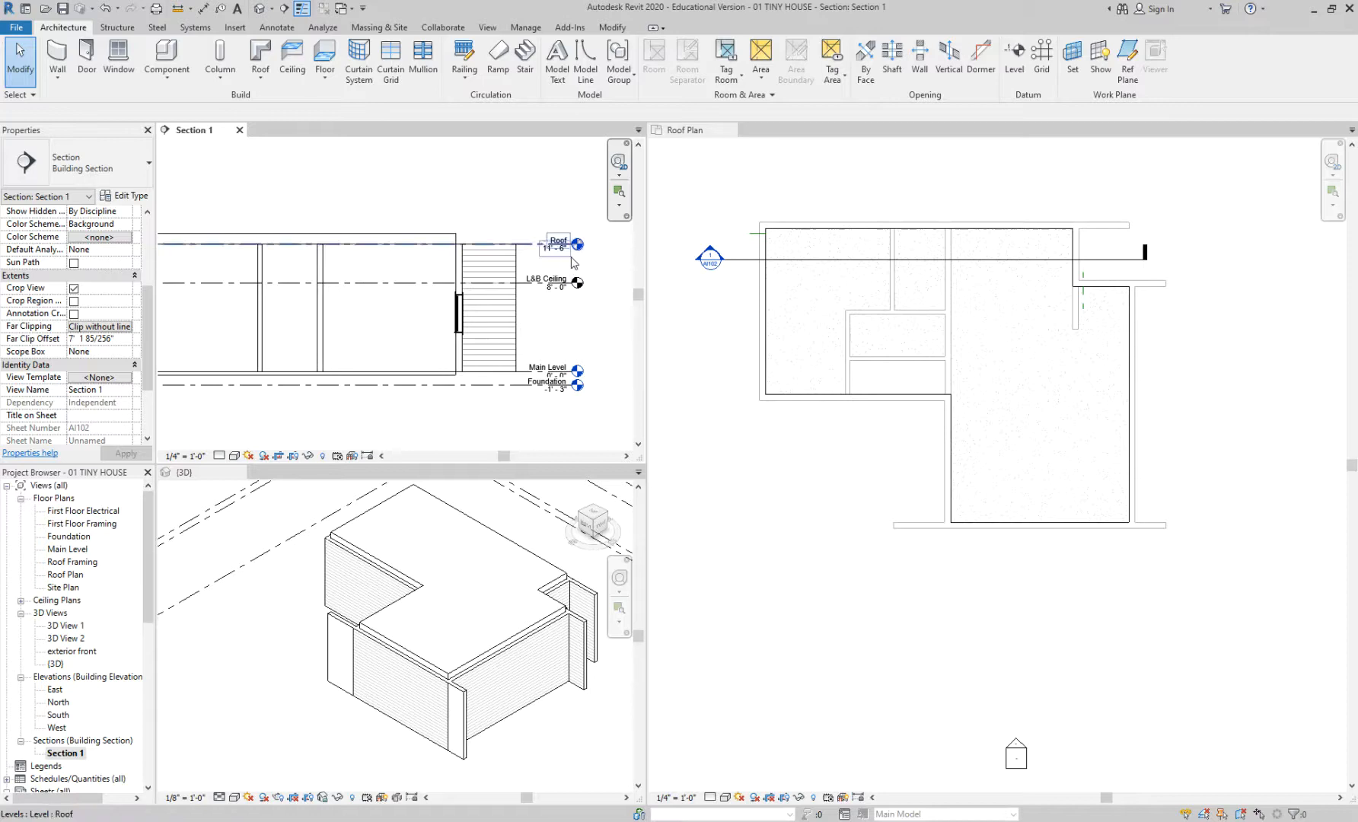
{"action": "middle_click_drag", "start_coordinate": [496, 202], "coordinate": [504, 215]}
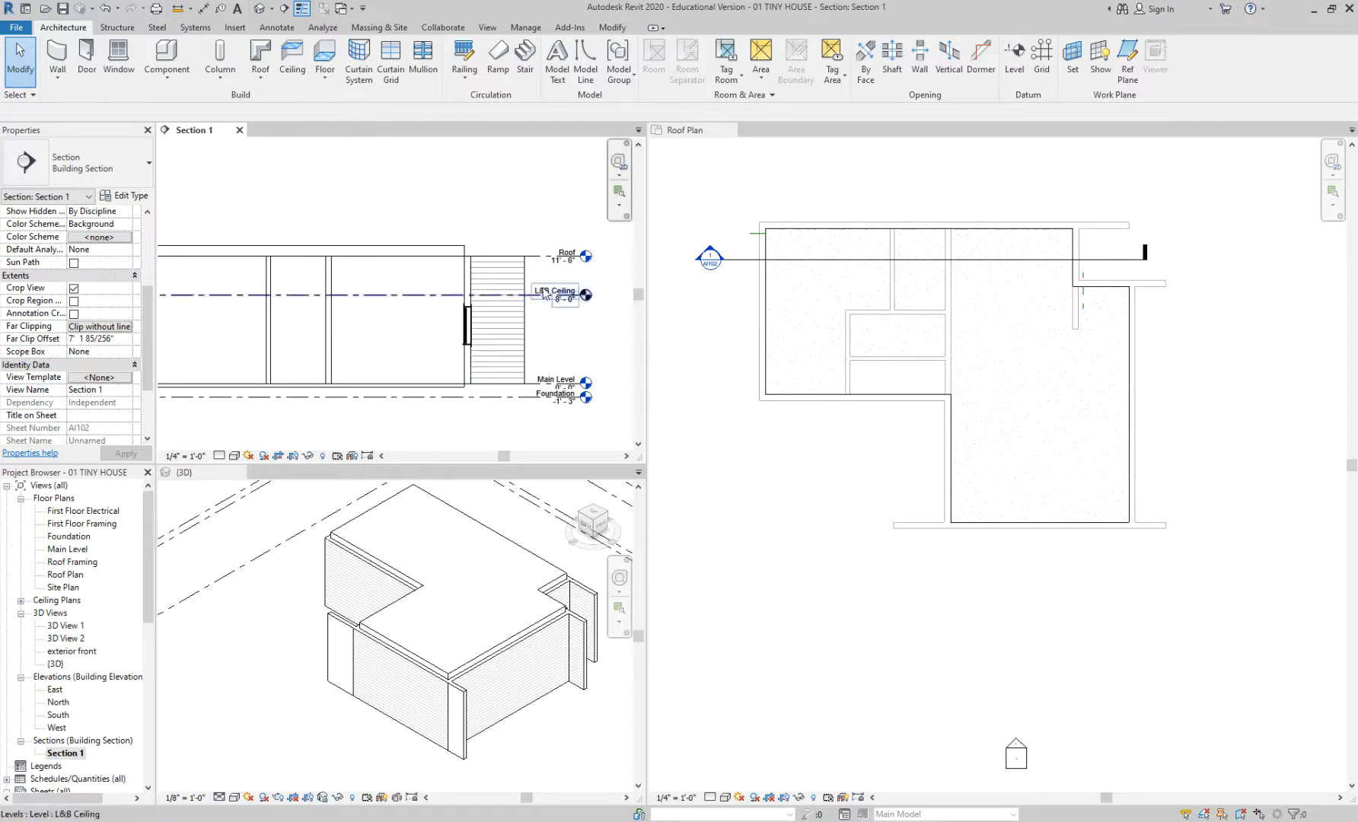
{"action": "scroll", "coordinate": [525, 229], "scroll_direction": "up", "scroll_amount": 2}
{"action": "left_click", "coordinate": [541, 241]}
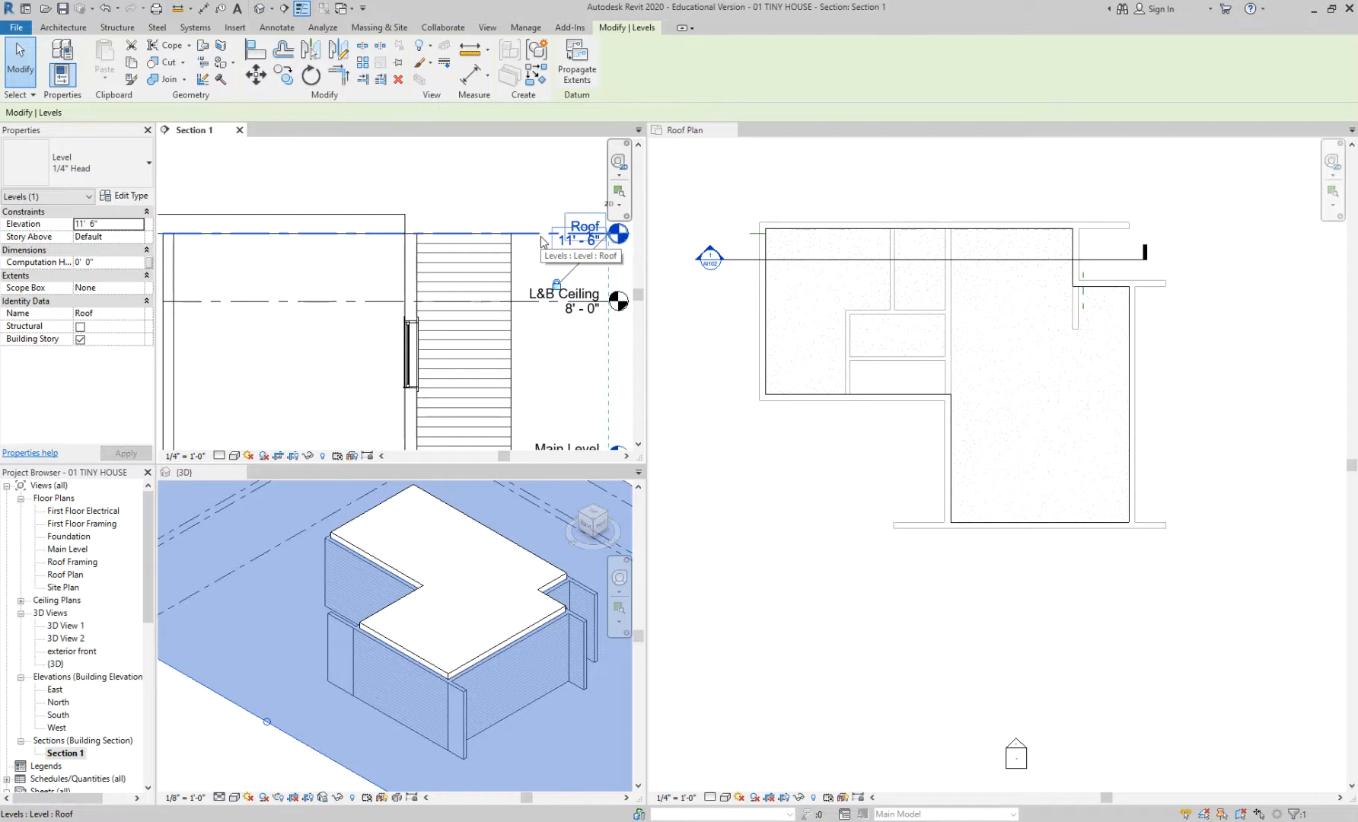
{"action": "scroll", "coordinate": [542, 236], "scroll_direction": "down", "scroll_amount": 2}
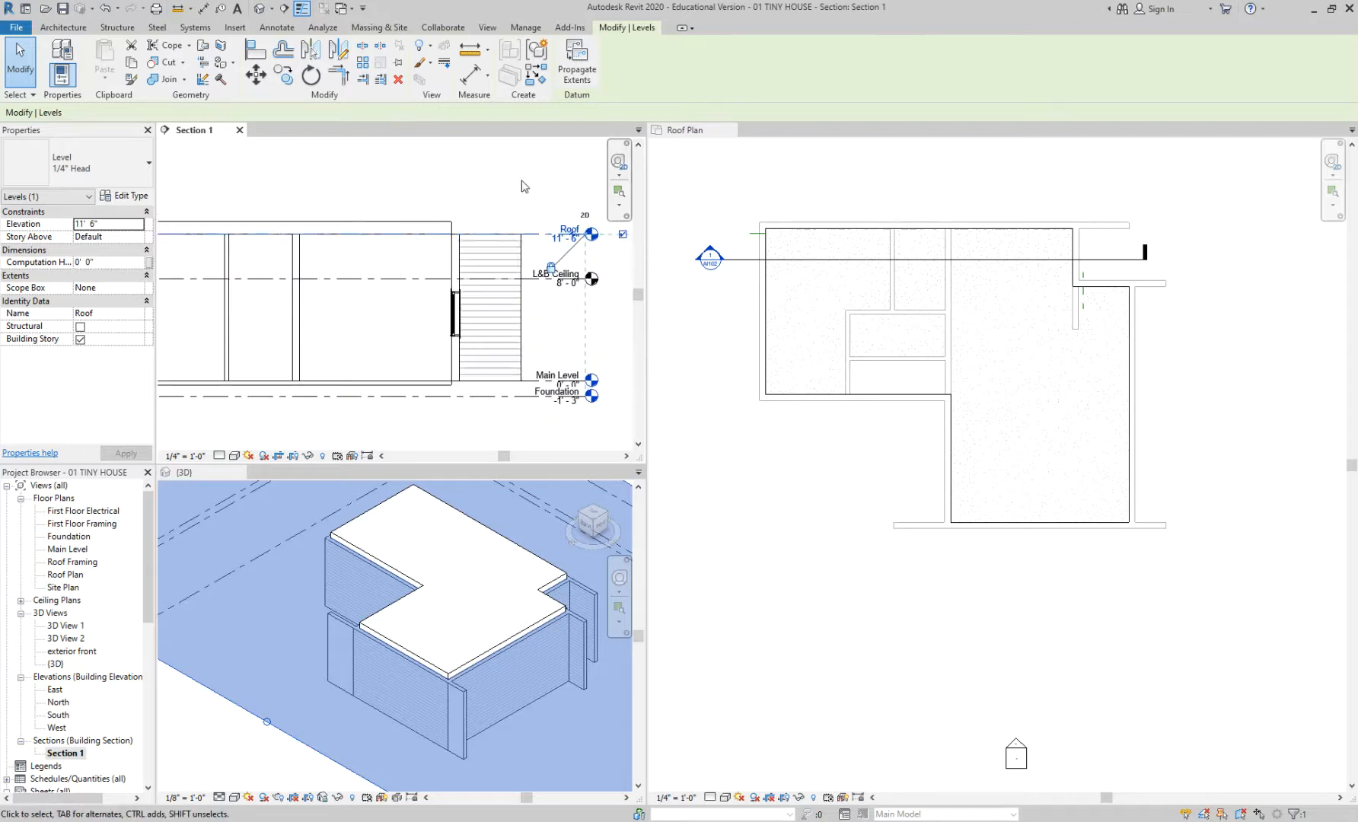
- Draw a level line across the building in Section 1 at elevation 16'-6", above the Roof level, without creating a plan view
{"action": "key", "text": "l"}
{"action": "key", "text": "l"}
{"action": "scroll", "coordinate": [524, 183], "scroll_direction": "down", "scroll_amount": 2}
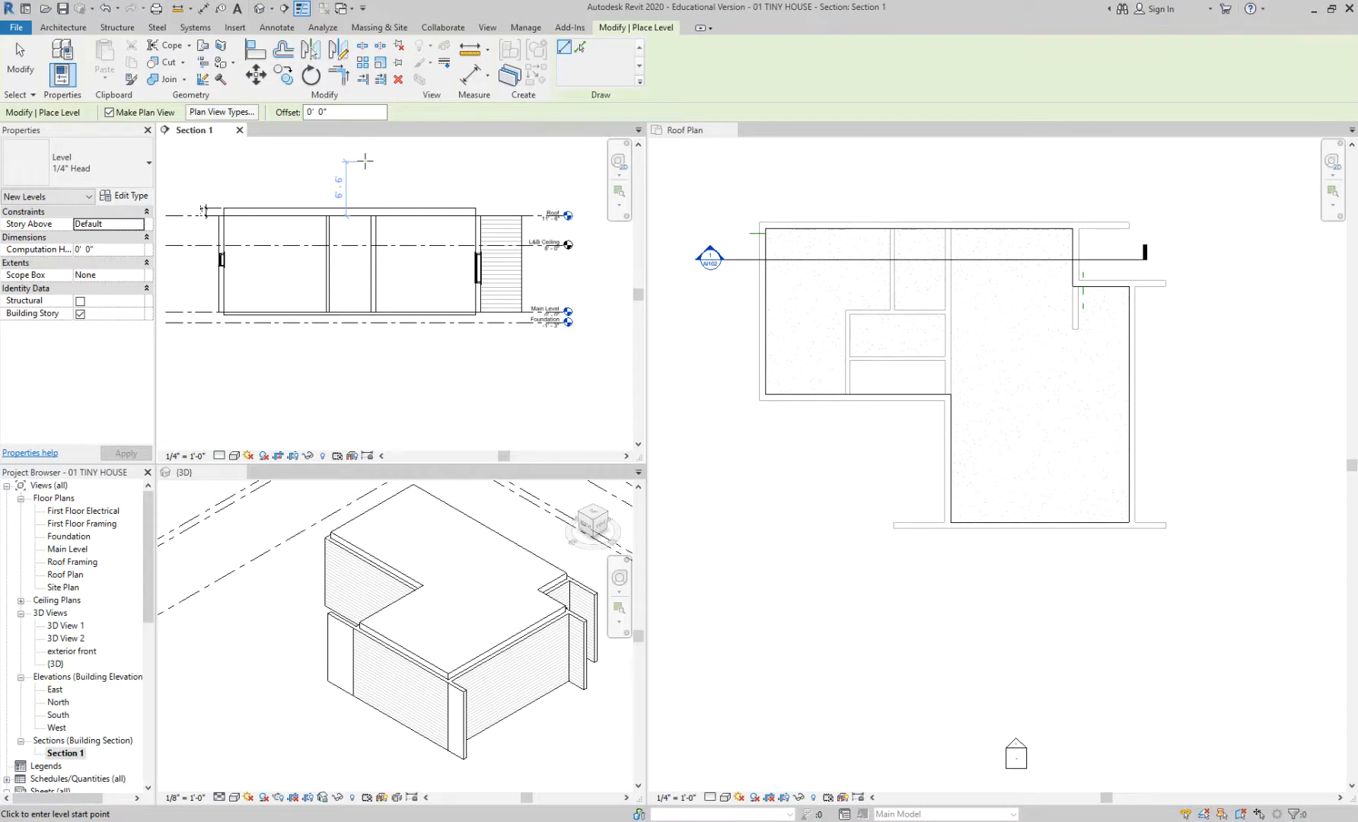
{"action": "scroll", "coordinate": [312, 229], "scroll_direction": "up", "scroll_amount": 2}
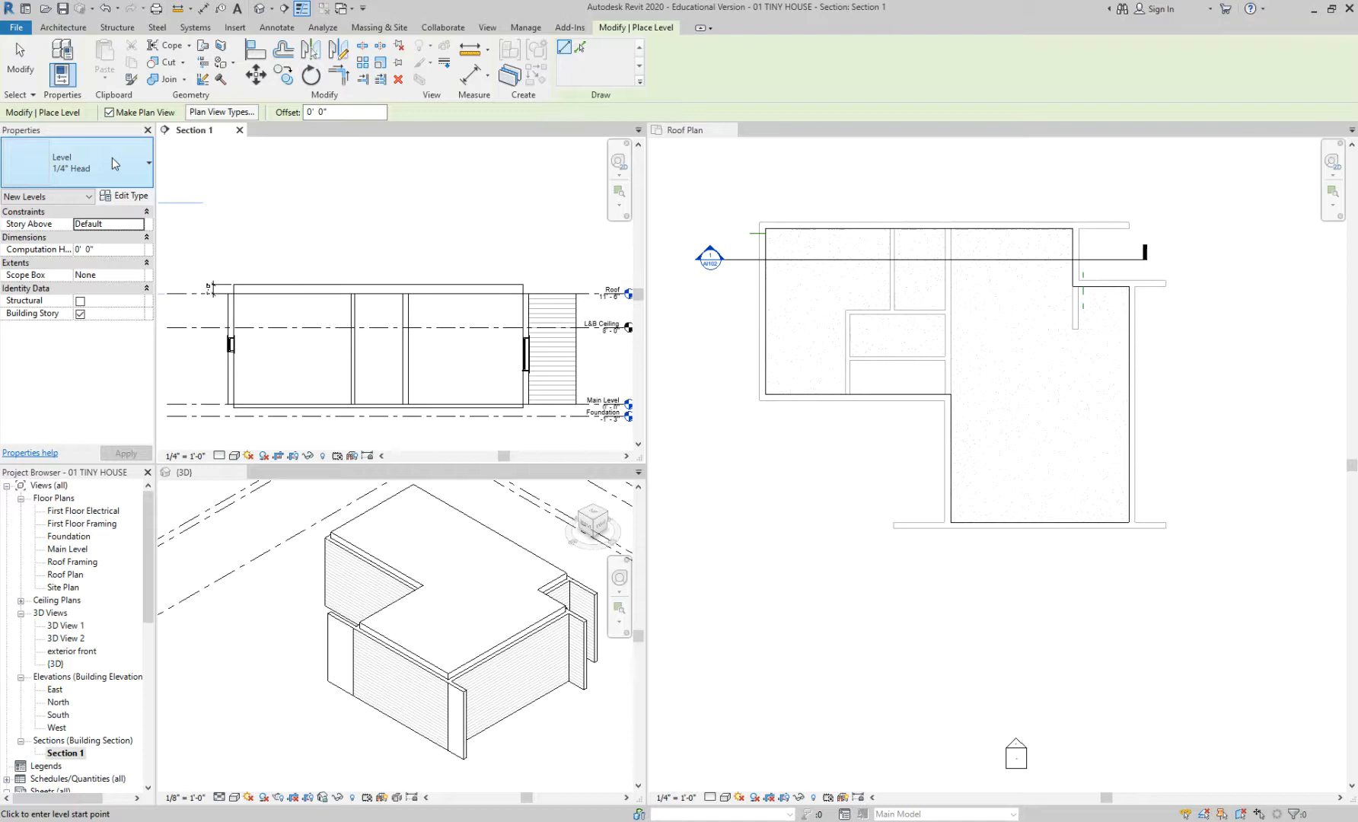
{"action": "left_click", "coordinate": [109, 112]}
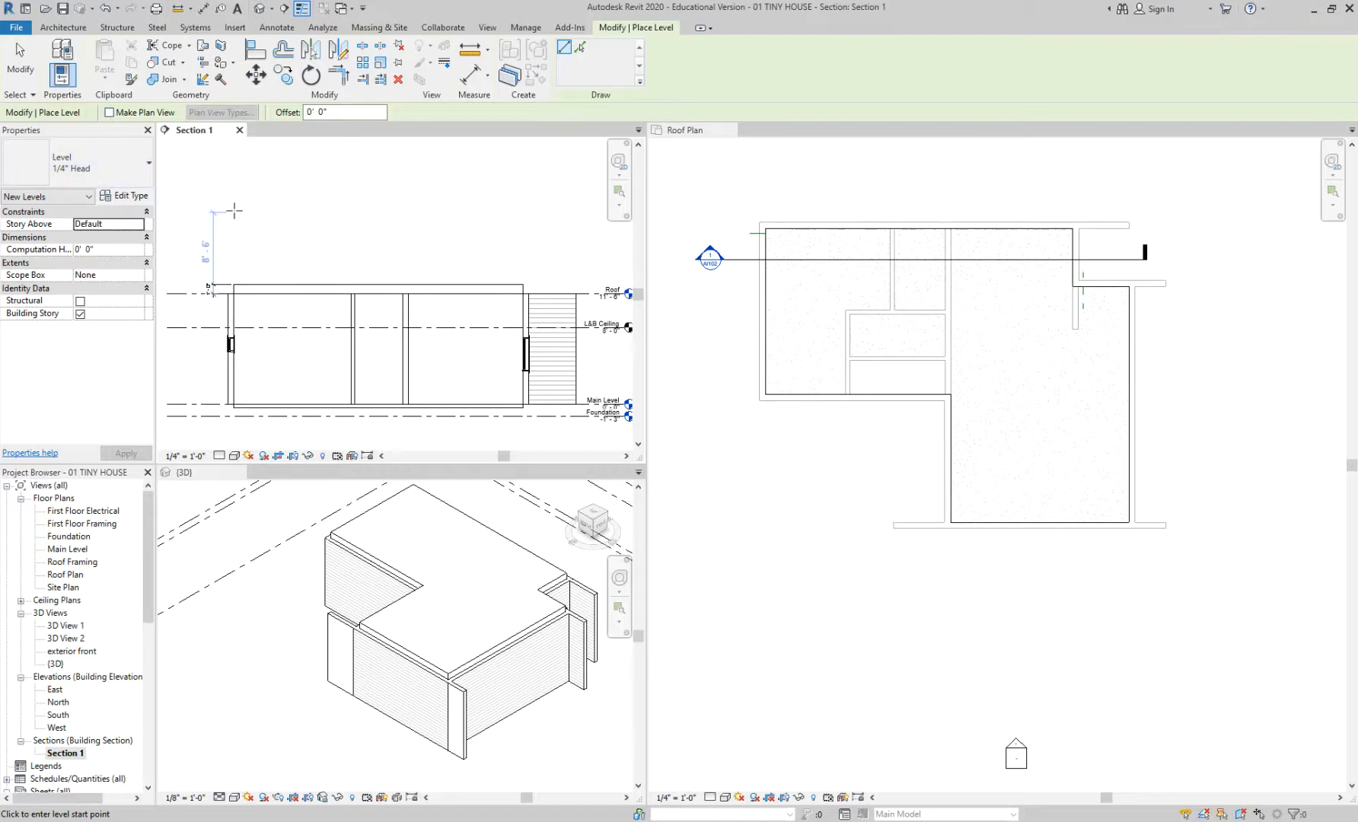
{"action": "scroll", "coordinate": [228, 215], "scroll_direction": "down", "scroll_amount": 1}
{"action": "scroll", "coordinate": [200, 228], "scroll_direction": "down", "scroll_amount": 1}
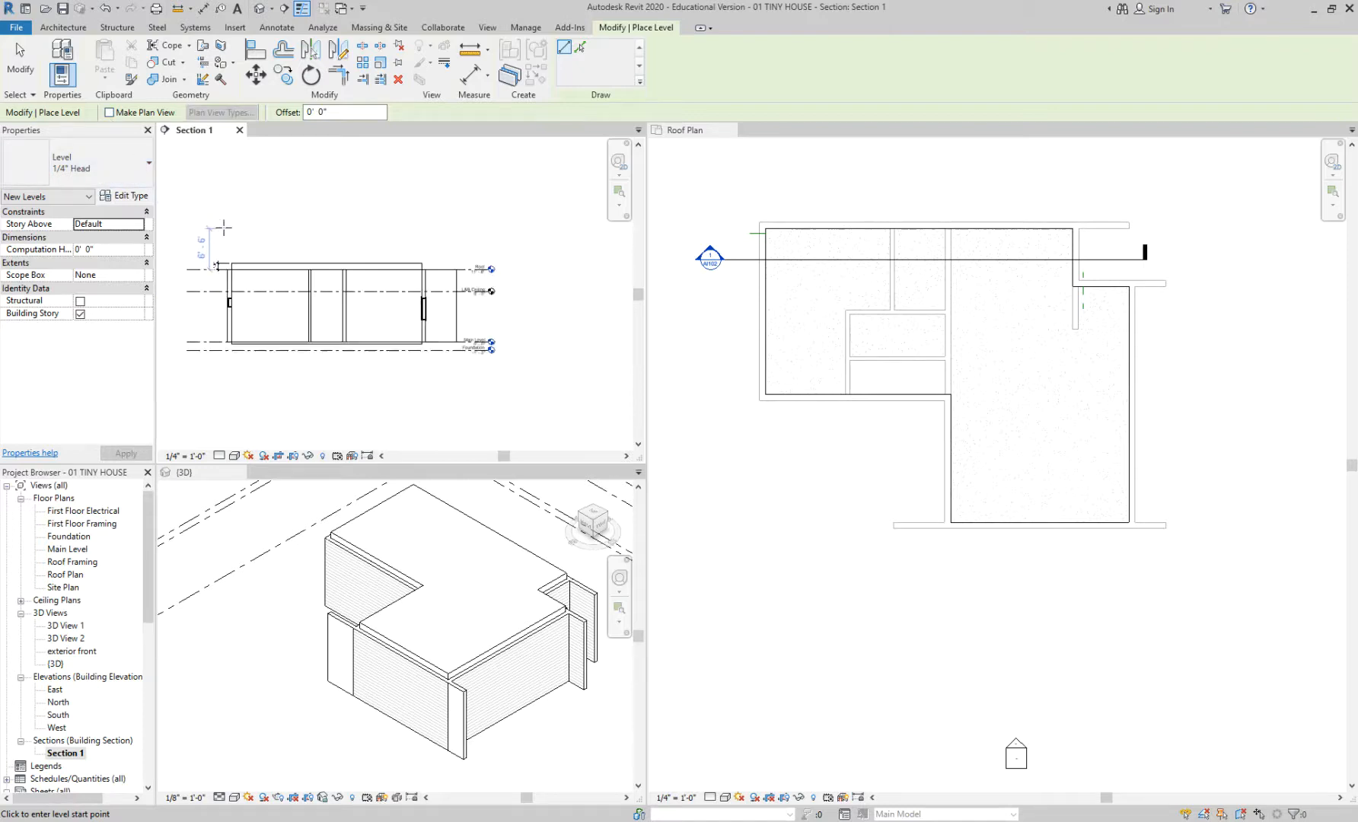
{"action": "left_click", "coordinate": [186, 237]}
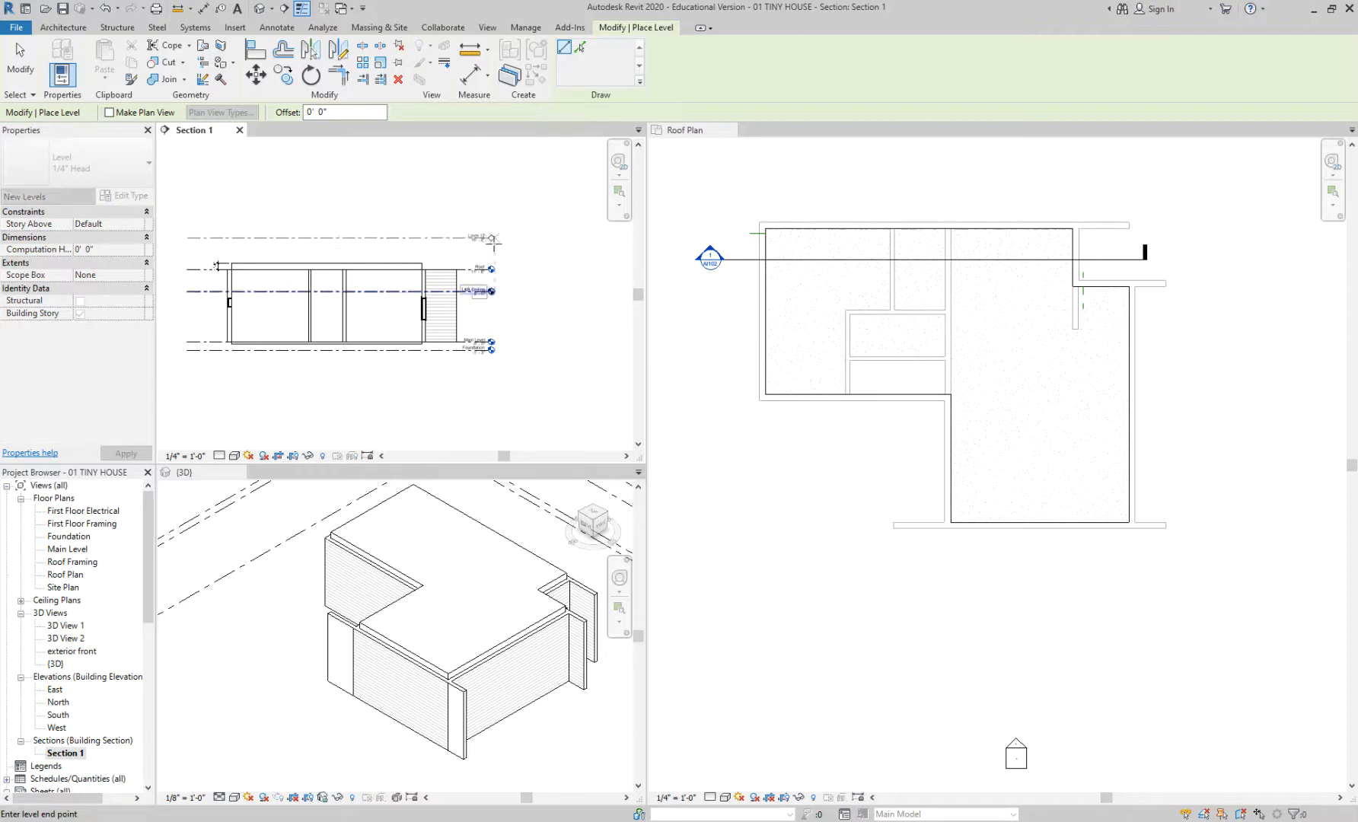
{"action": "left_click", "coordinate": [493, 239]}
{"action": "scroll", "coordinate": [491, 240], "scroll_direction": "up", "scroll_amount": 3}
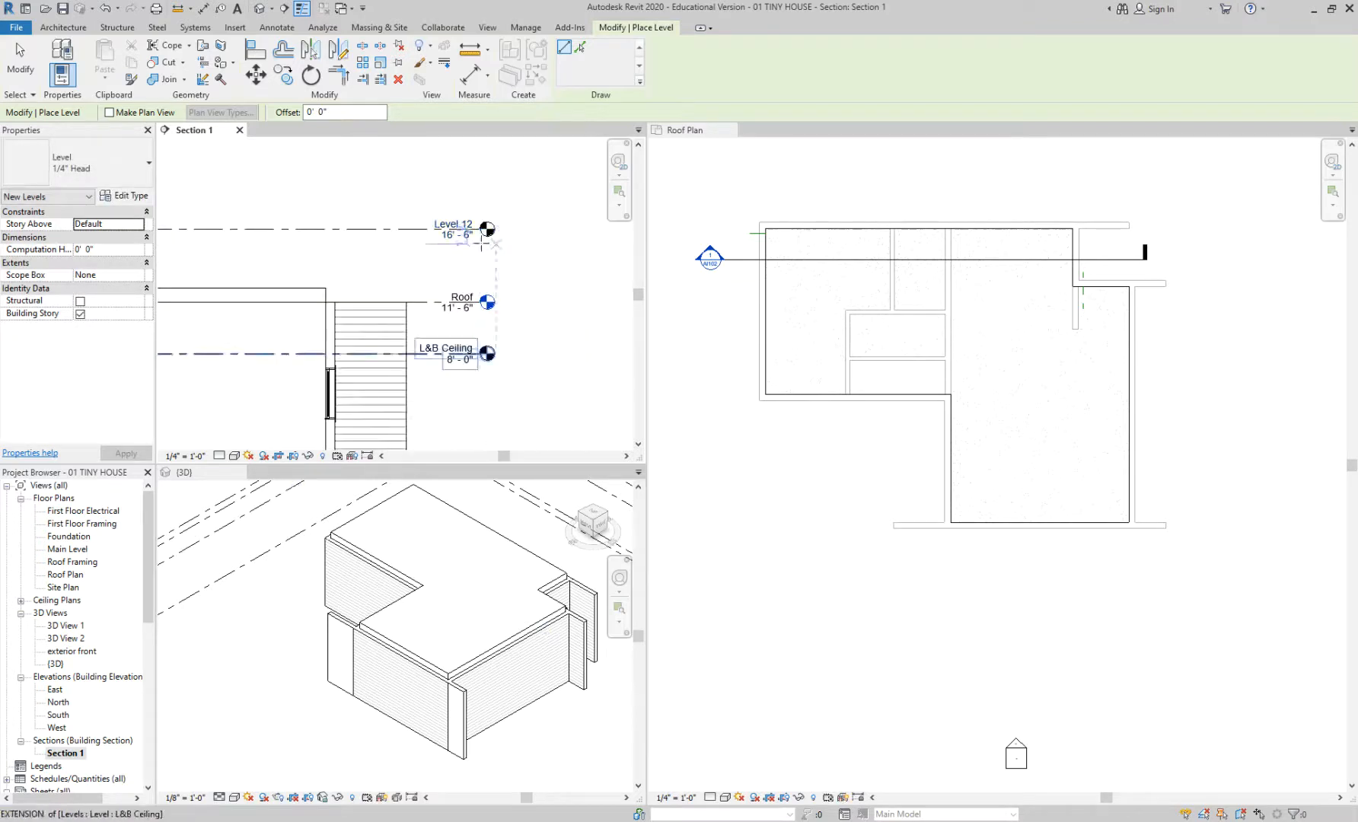
{"action": "key", "text": "Escape"}
{"action": "key", "text": "Escape"}
{"action": "scroll", "coordinate": [455, 238], "scroll_direction": "up", "scroll_amount": 1}
{"action": "key", "text": "Escape"}
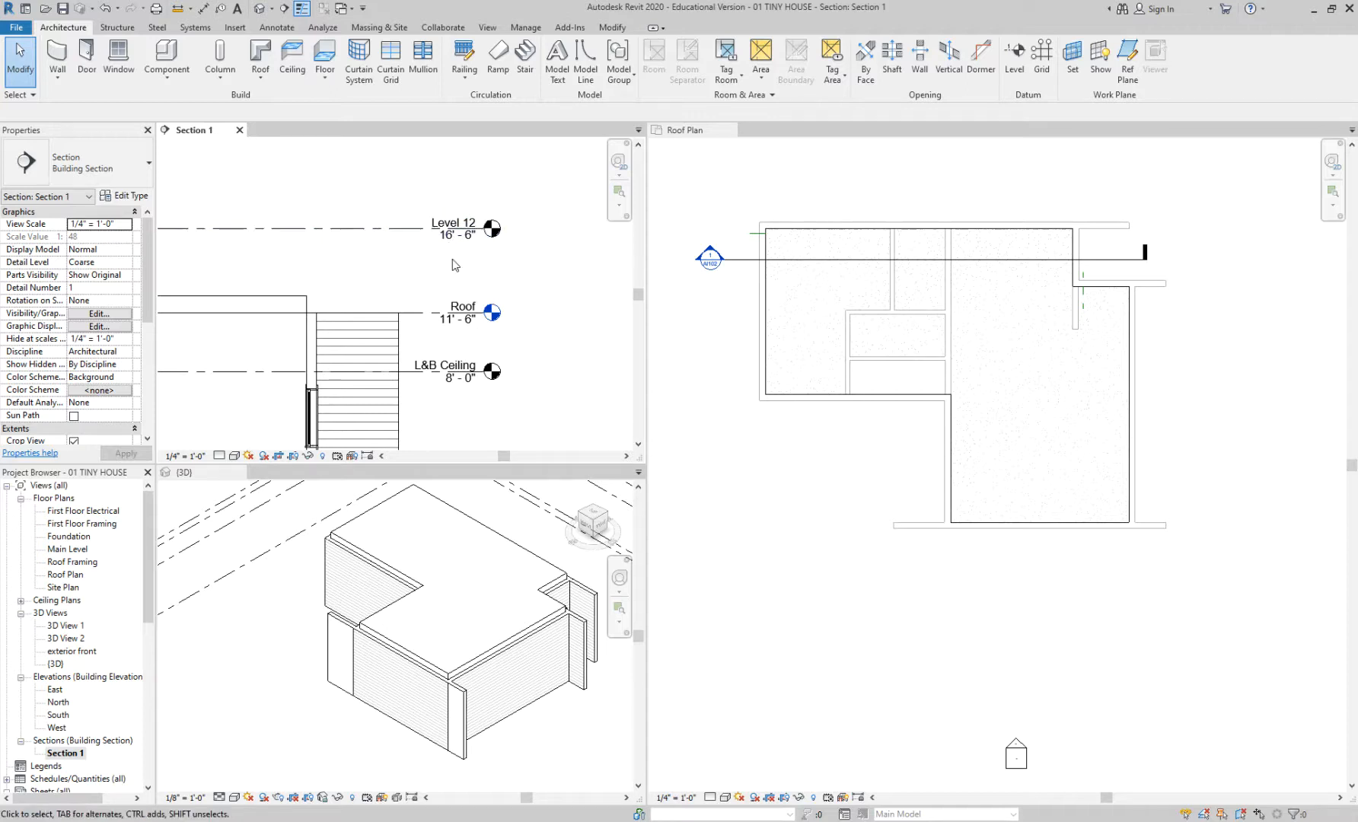
- Rename the new level above the Roof level as Parapet
{"action": "scroll", "coordinate": [451, 236], "scroll_direction": "up", "scroll_amount": 1}
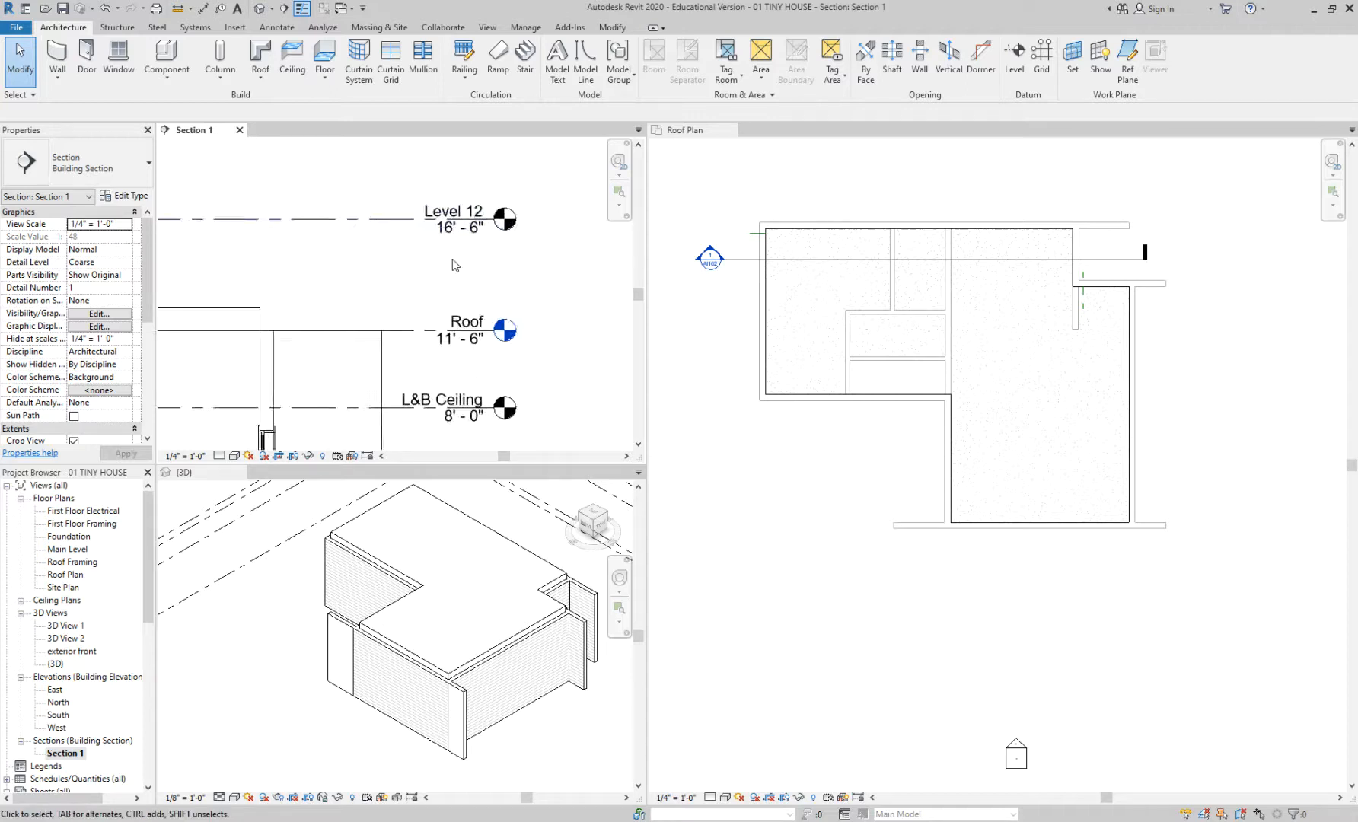
{"action": "left_click", "coordinate": [466, 212]}
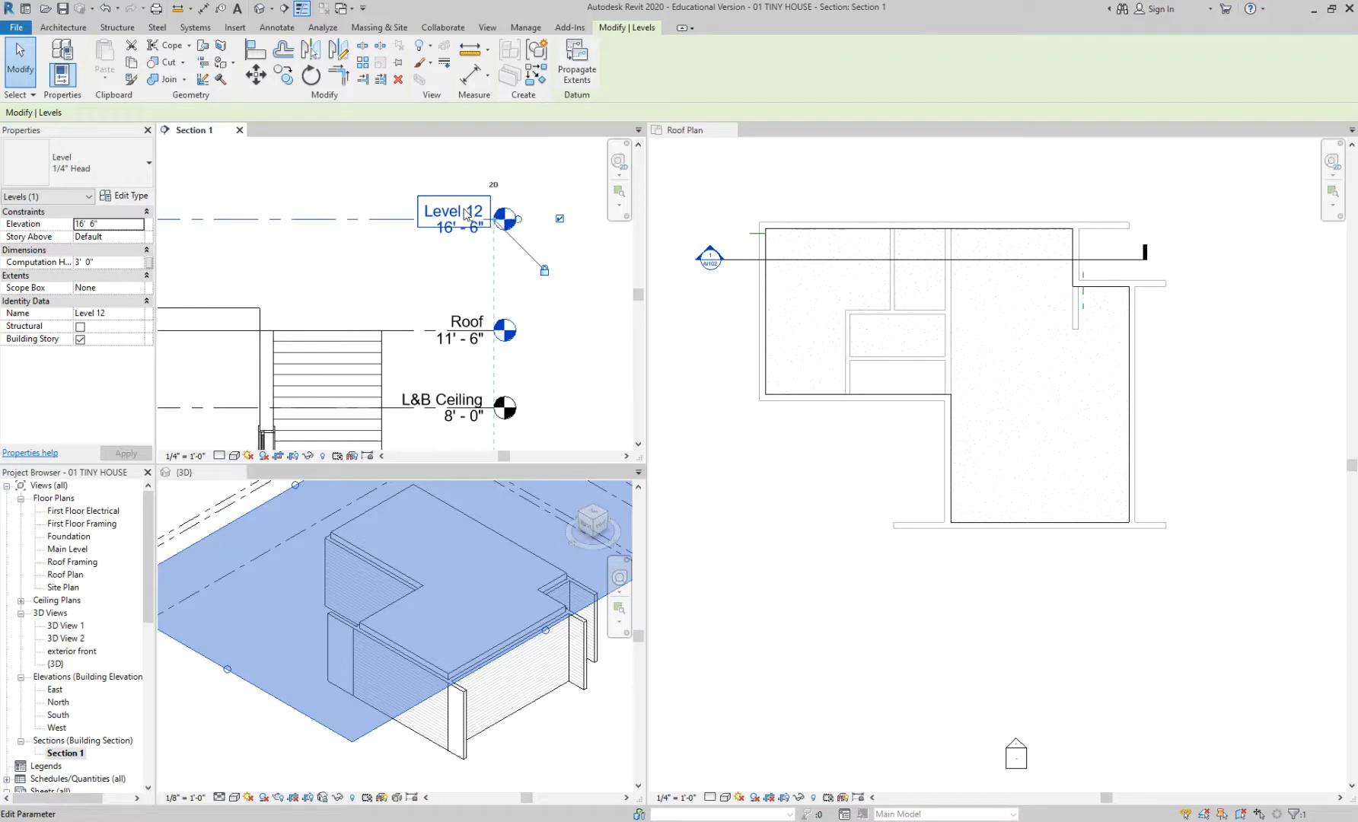
{"action": "left_click", "coordinate": [465, 214]}
{"action": "type", "text": "Parapet"}
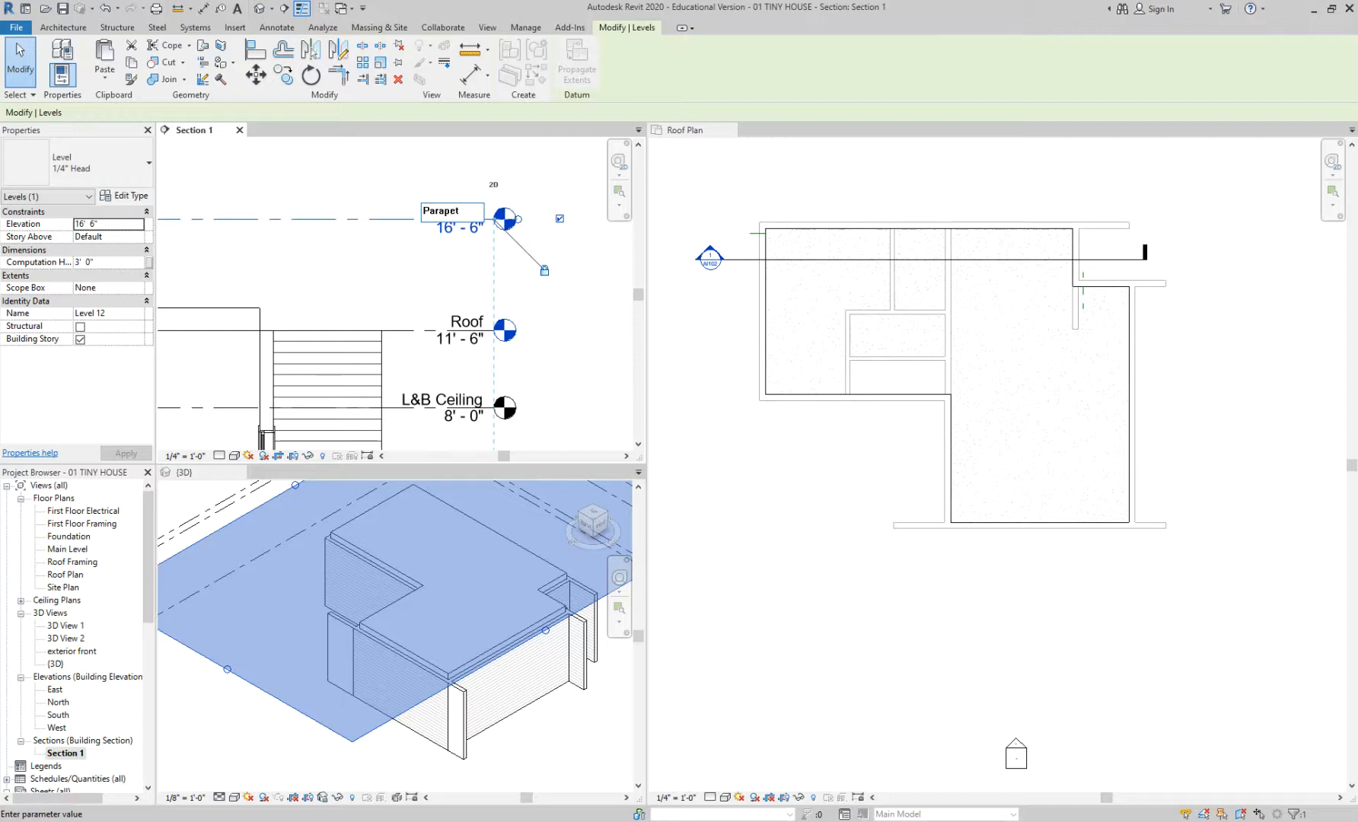
{"action": "key", "text": "Return"}
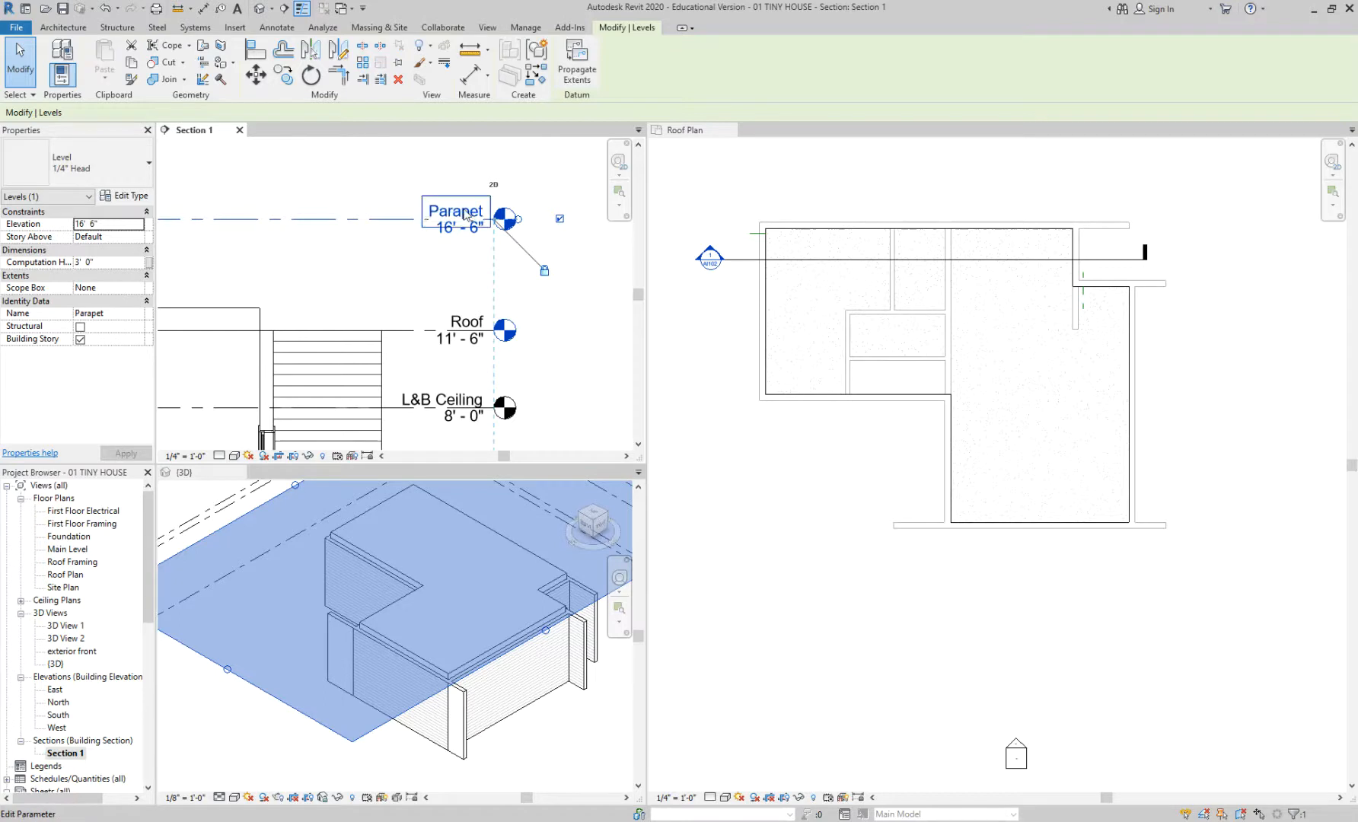
{"action": "left_click", "coordinate": [459, 267]}
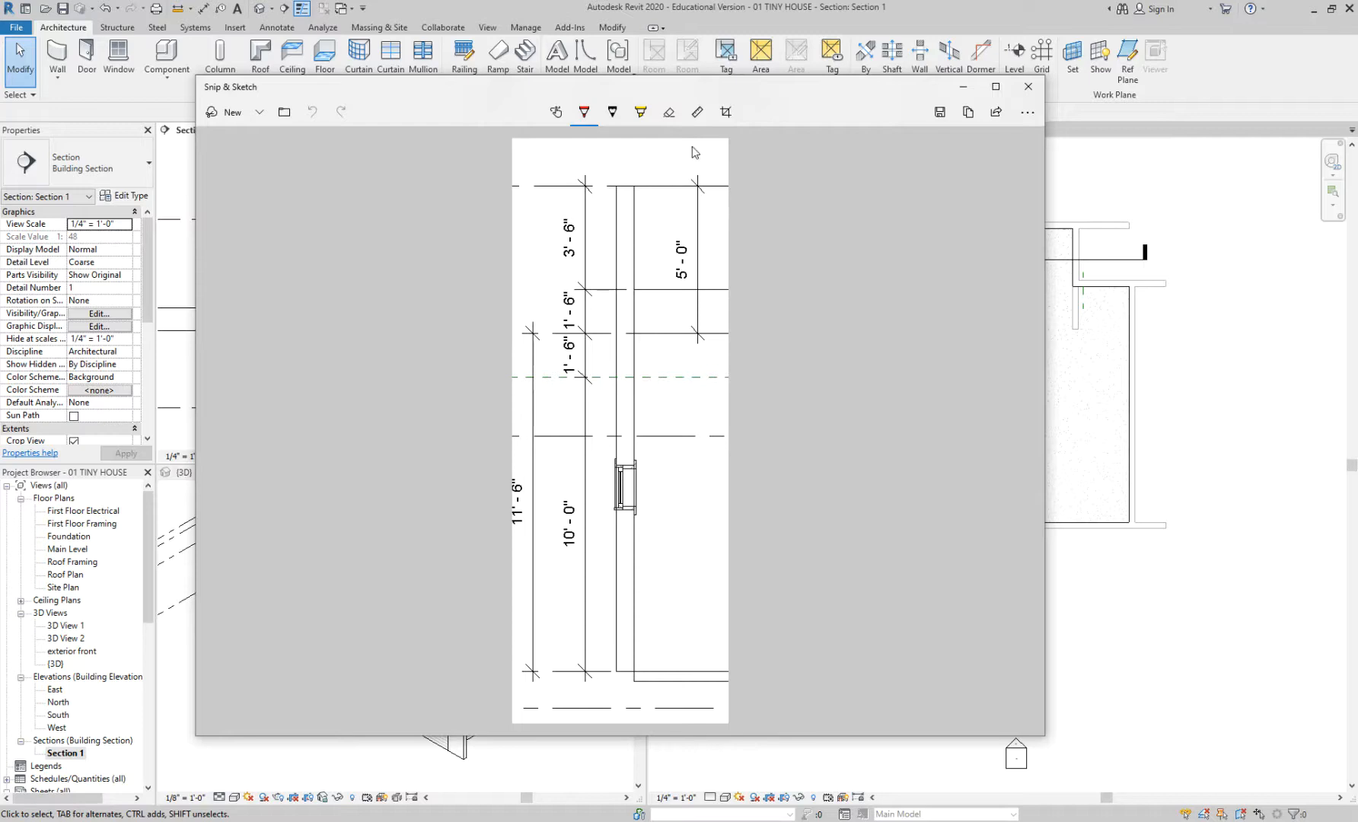
- Check the parapet height in the Snip & Sketch reference image and return to the levels in Revit's Section 1
{"action": "key", "text": "alt+Tab"}
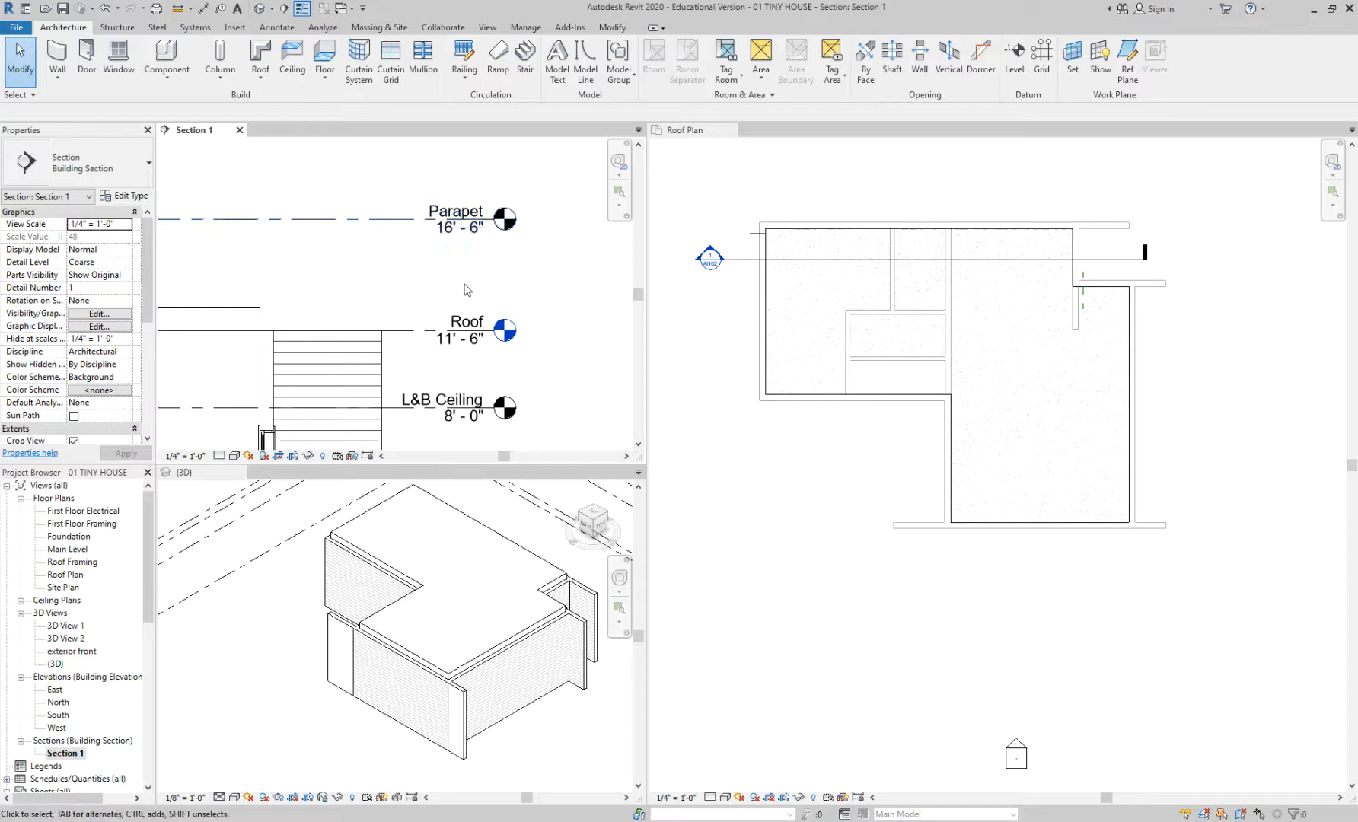
{"action": "scroll", "coordinate": [468, 290], "scroll_direction": "down", "scroll_amount": 1}
{"action": "scroll", "coordinate": [469, 282], "scroll_direction": "down", "scroll_amount": 1}
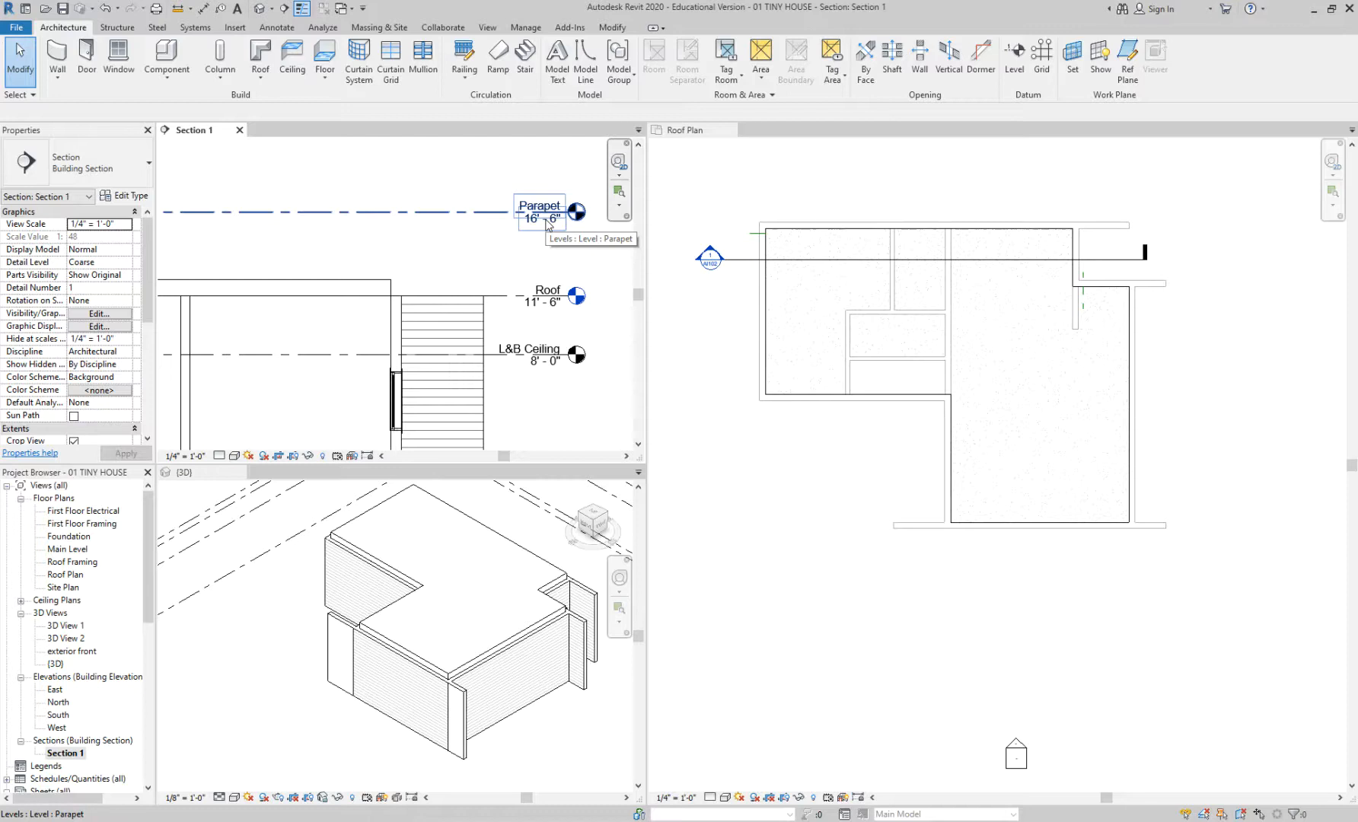
- Set the top constraint of the freestanding exterior wood siding wall beside the roof notch to Up to level: Parapet
{"action": "left_click", "coordinate": [537, 544]}
{"action": "middle_click_drag", "start_coordinate": [538, 544], "coordinate": [508, 591], "text": "shift"}
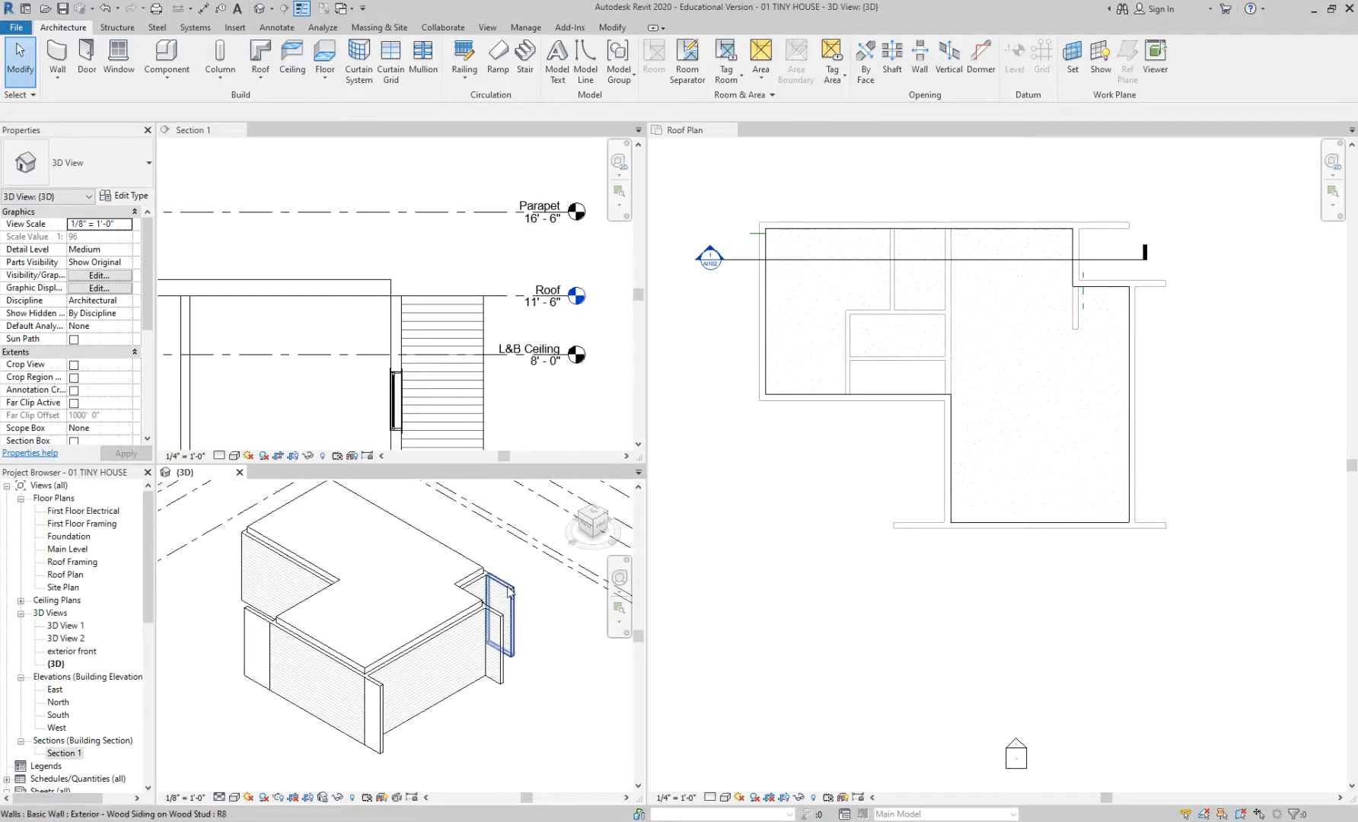
{"action": "left_click", "coordinate": [508, 592]}
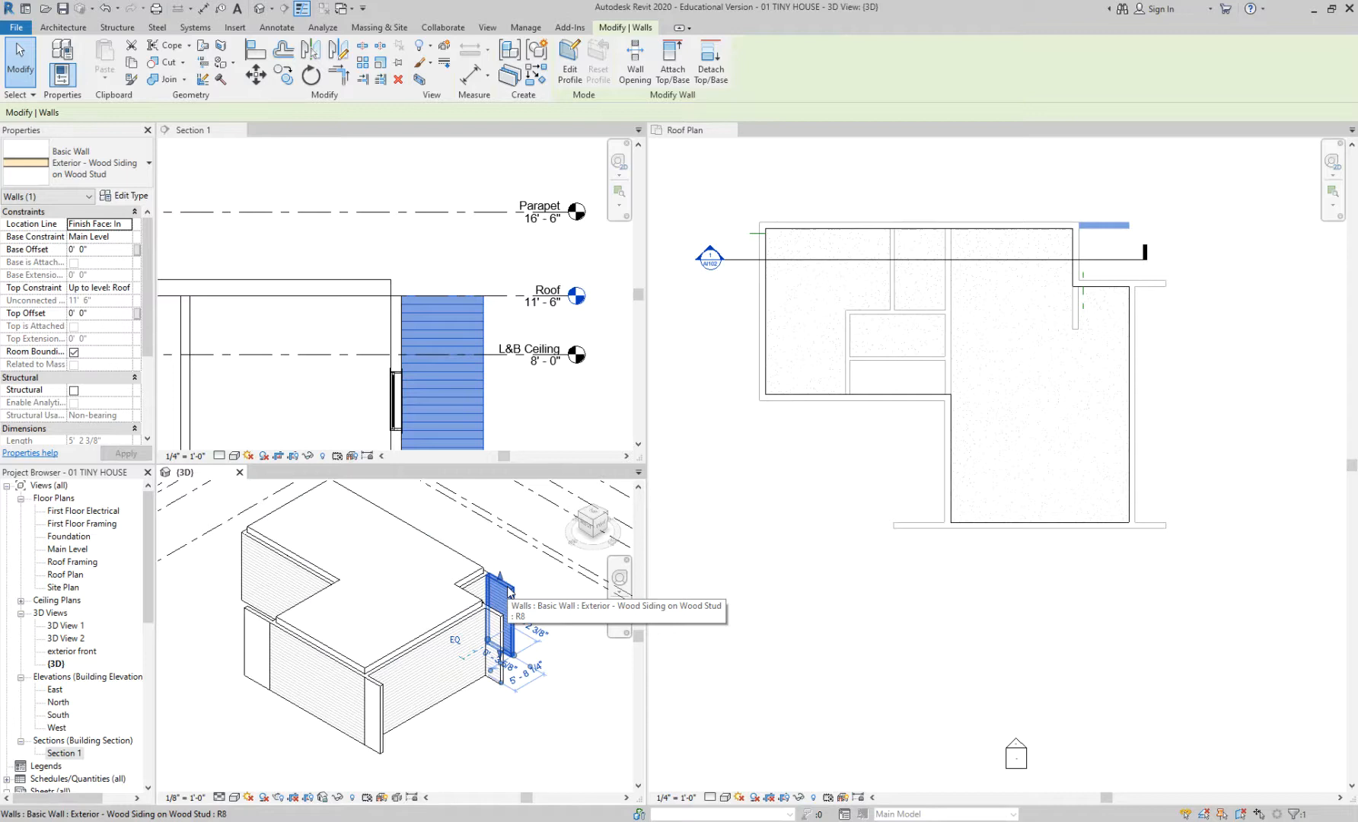
{"action": "scroll", "coordinate": [508, 592], "scroll_direction": "up", "scroll_amount": 5}
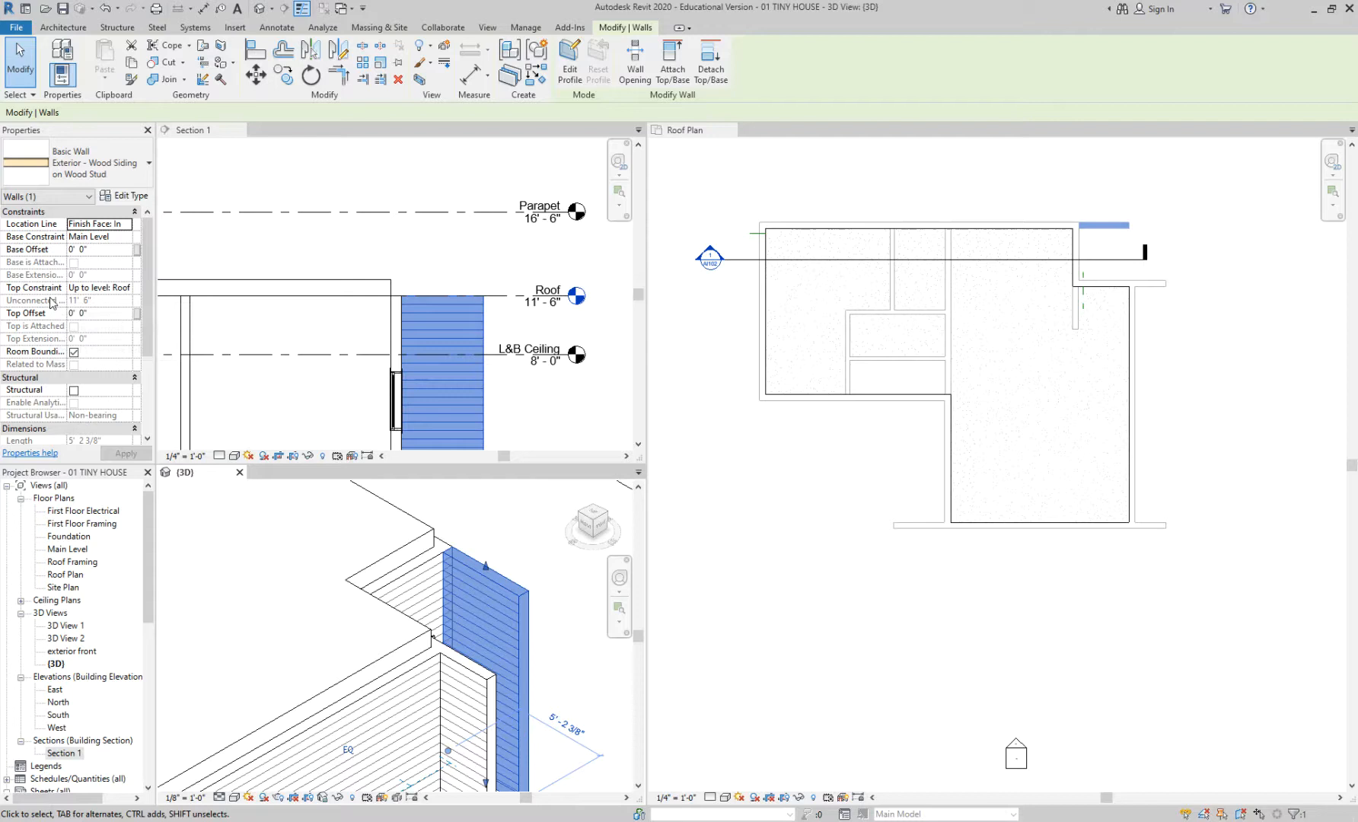
{"action": "left_click", "coordinate": [99, 290]}
{"action": "left_click", "coordinate": [126, 288]}
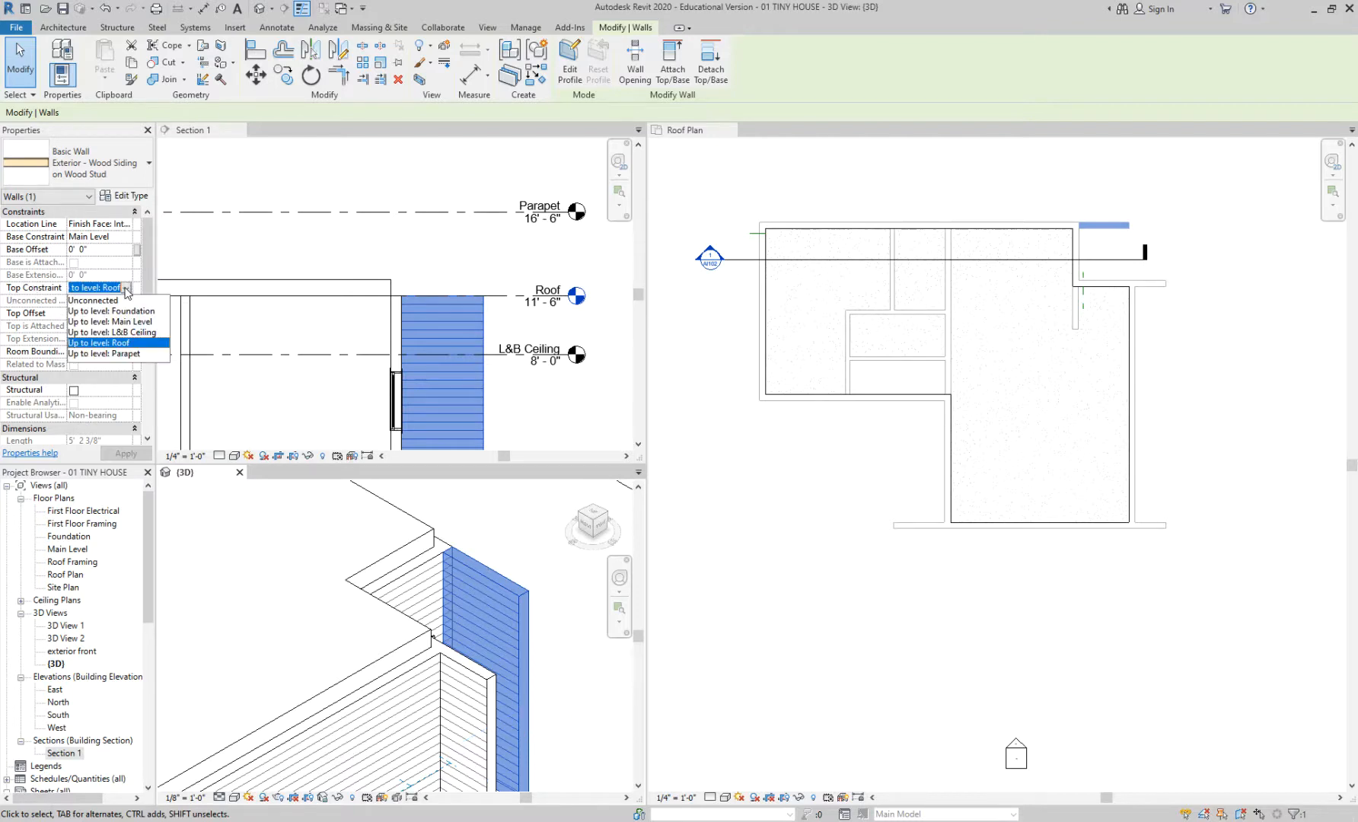
{"action": "left_click", "coordinate": [122, 353]}
{"action": "left_click", "coordinate": [539, 277]}
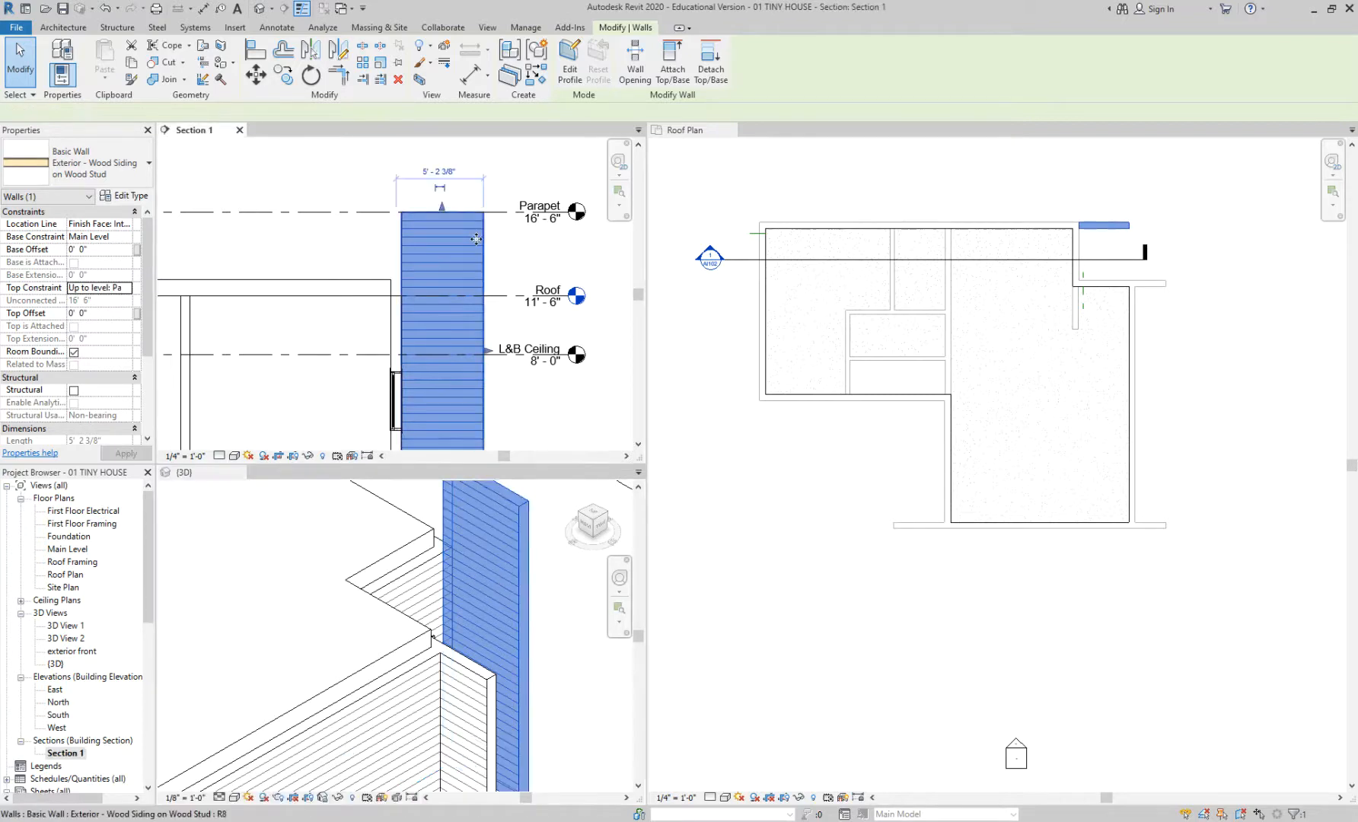
{"action": "left_click", "coordinate": [493, 251]}
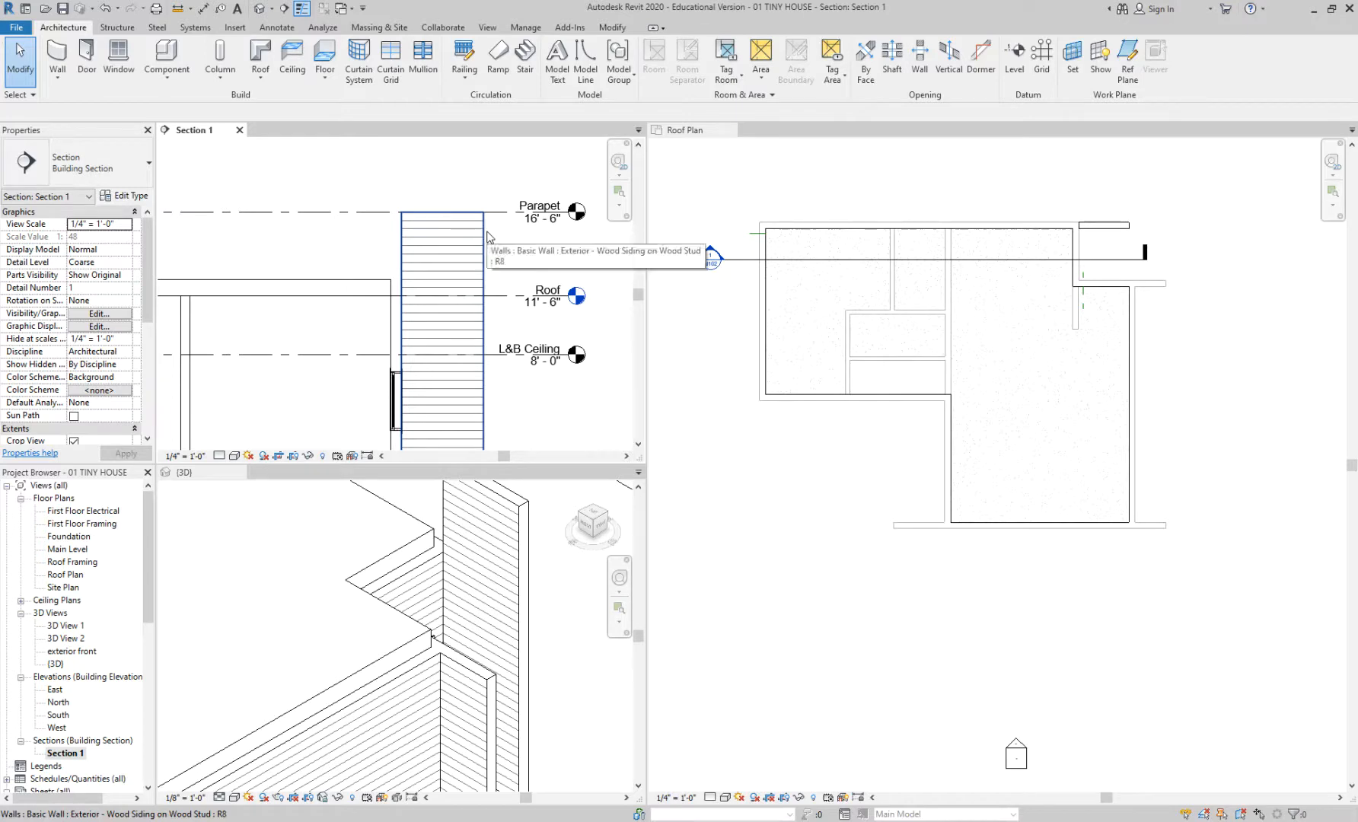
- Examine the wood siding wall constrained to the Parapet level in the 3D view, Roof Plan and Section 1
{"action": "left_click", "coordinate": [545, 553]}
{"action": "scroll", "coordinate": [545, 553], "scroll_direction": "down", "scroll_amount": 3}
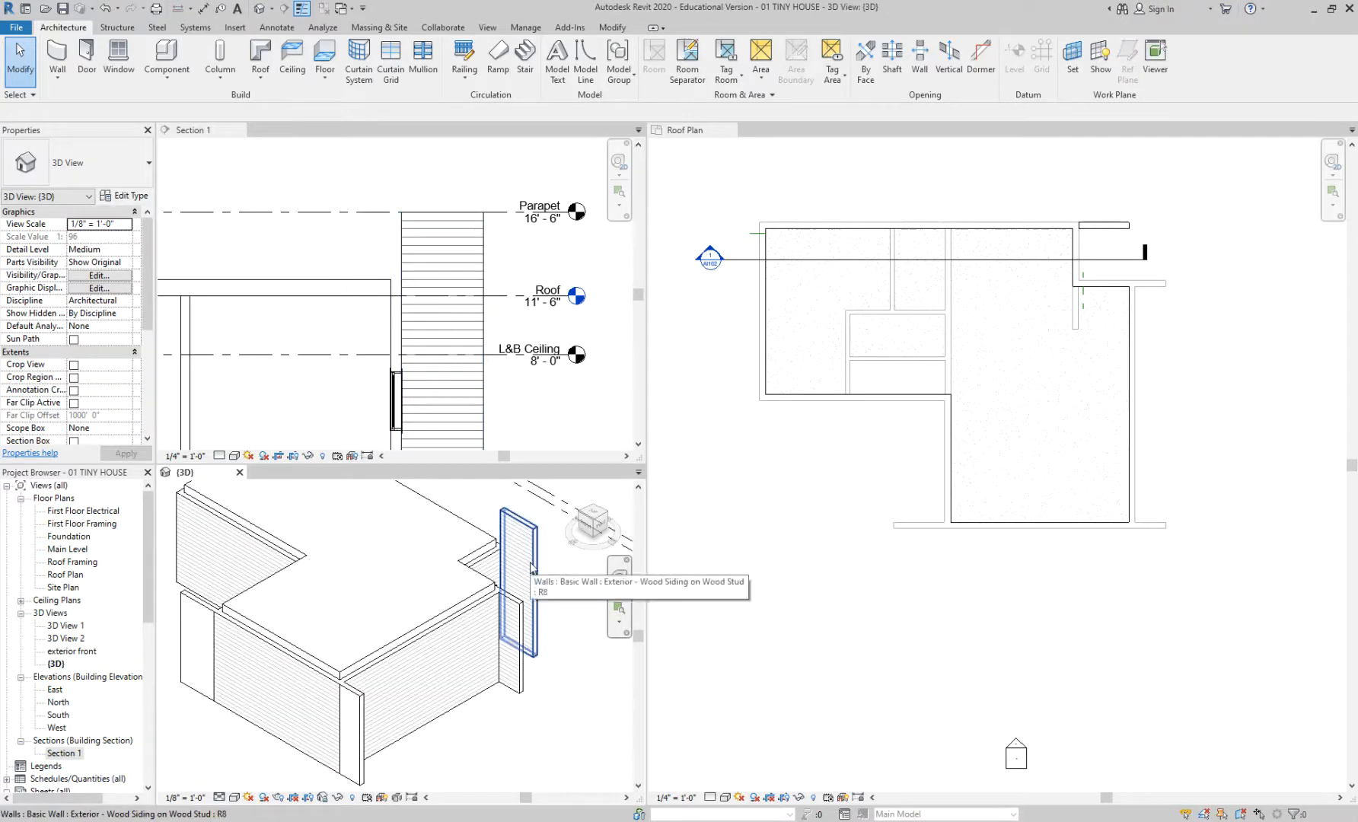
{"action": "scroll", "coordinate": [531, 567], "scroll_direction": "up", "scroll_amount": 2}
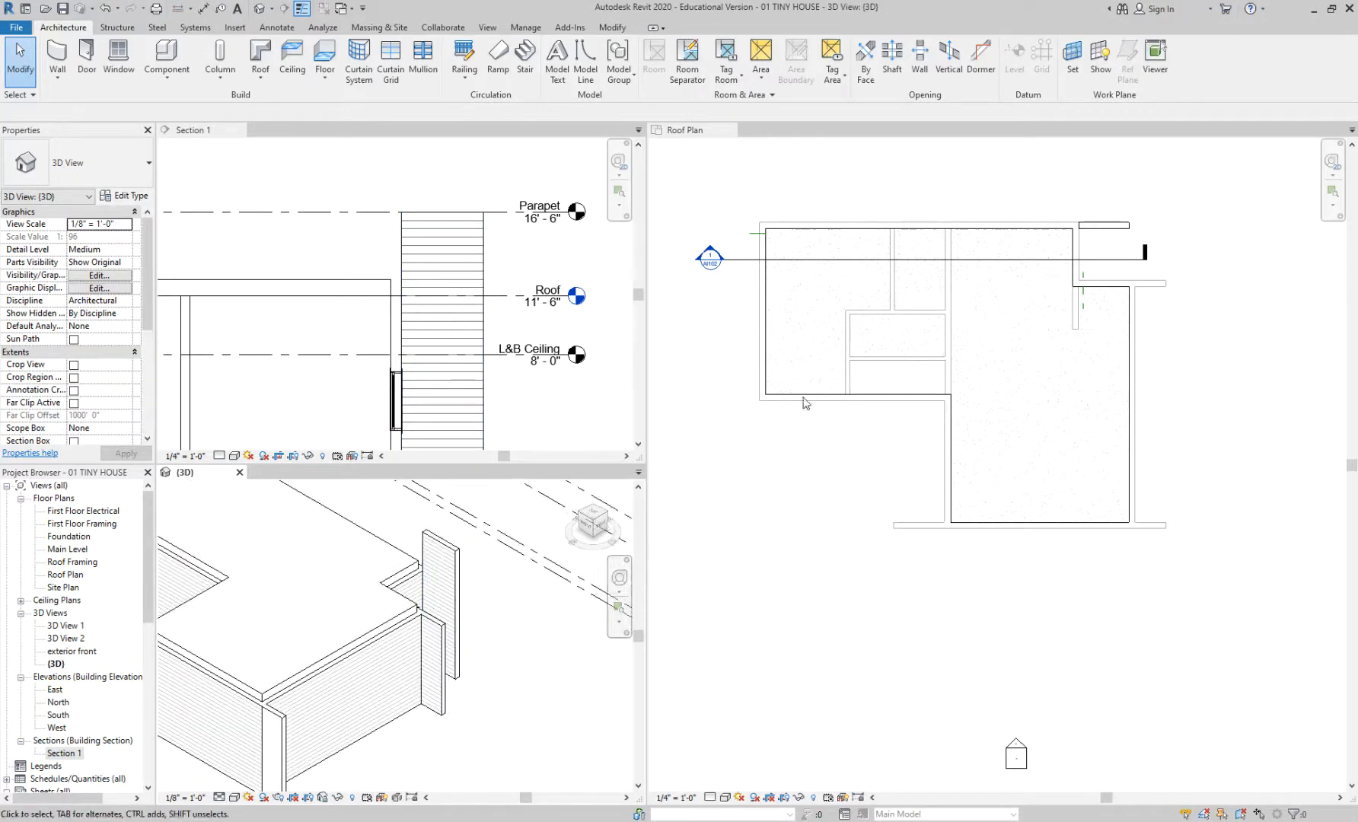
{"action": "left_click", "coordinate": [758, 374]}
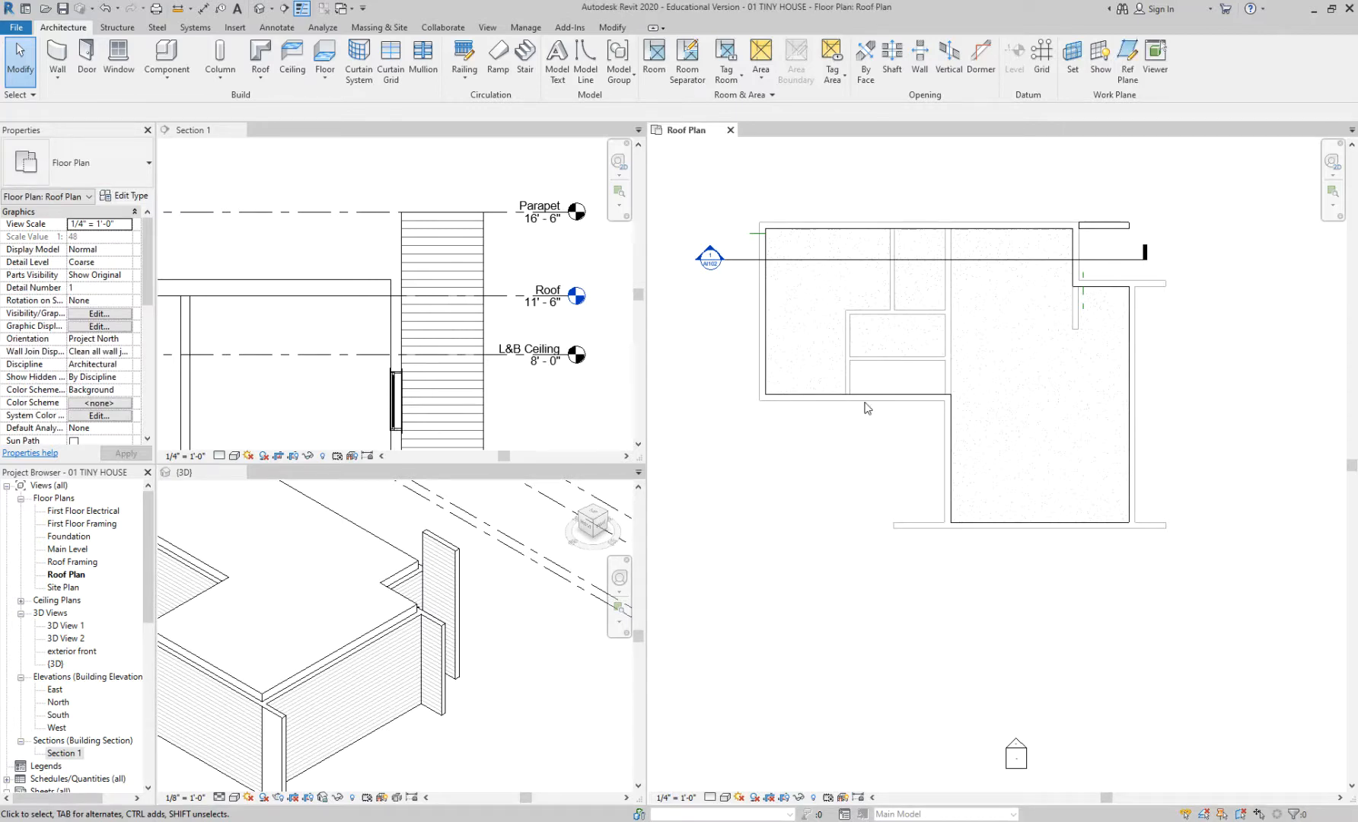
{"action": "scroll", "coordinate": [531, 592], "scroll_direction": "down", "scroll_amount": 2}
{"action": "scroll", "coordinate": [530, 591], "scroll_direction": "up", "scroll_amount": 2}
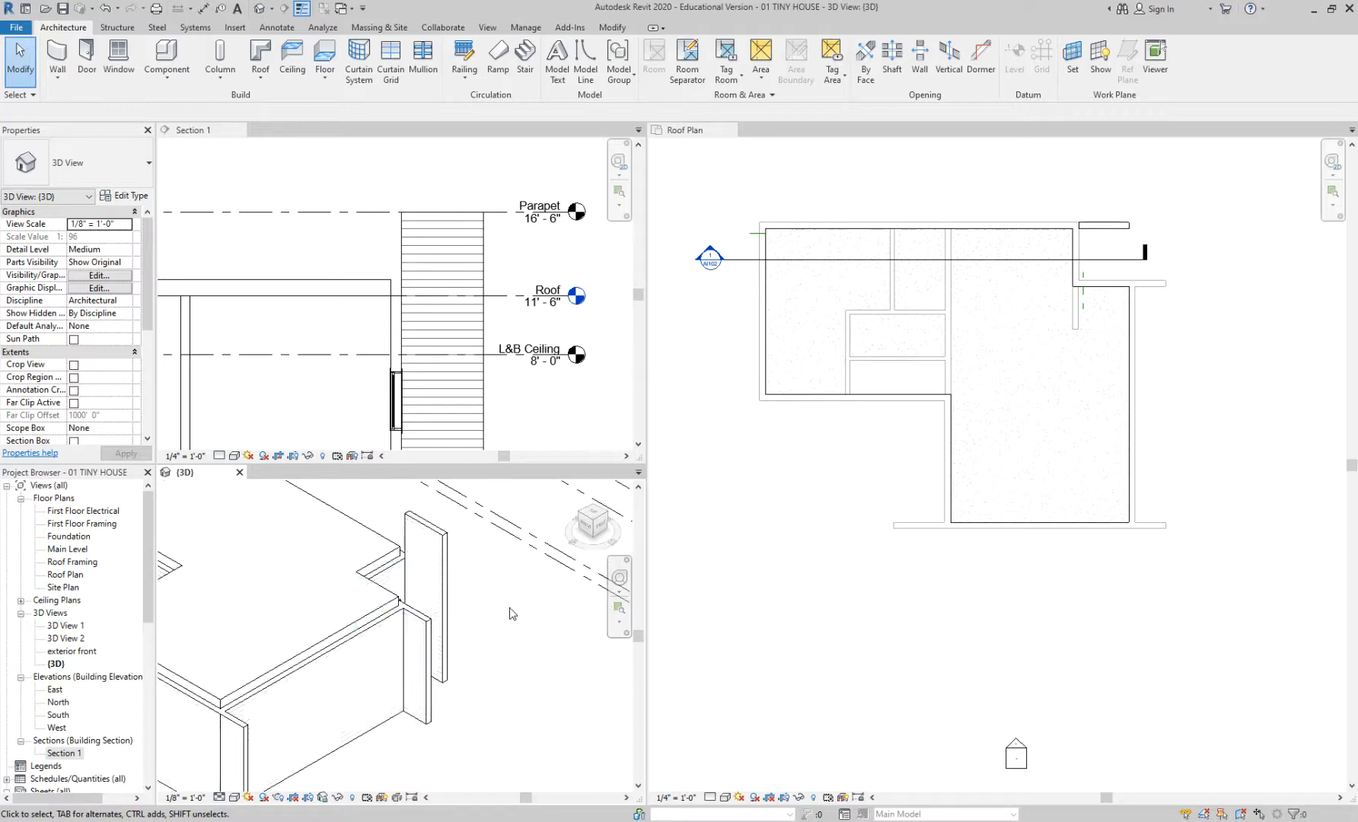
{"action": "middle_click_drag", "start_coordinate": [463, 611], "coordinate": [519, 608]}
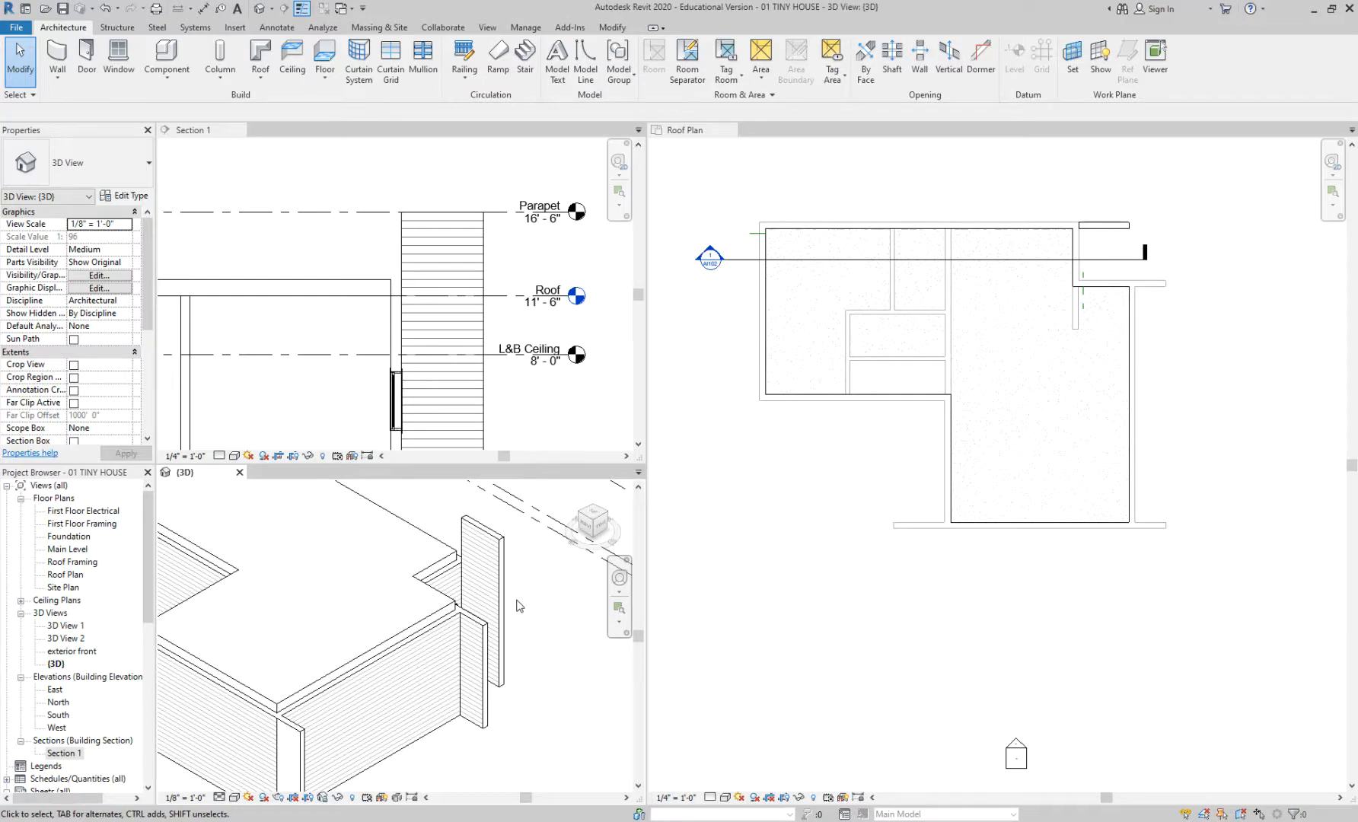
{"action": "left_click", "coordinate": [831, 483]}
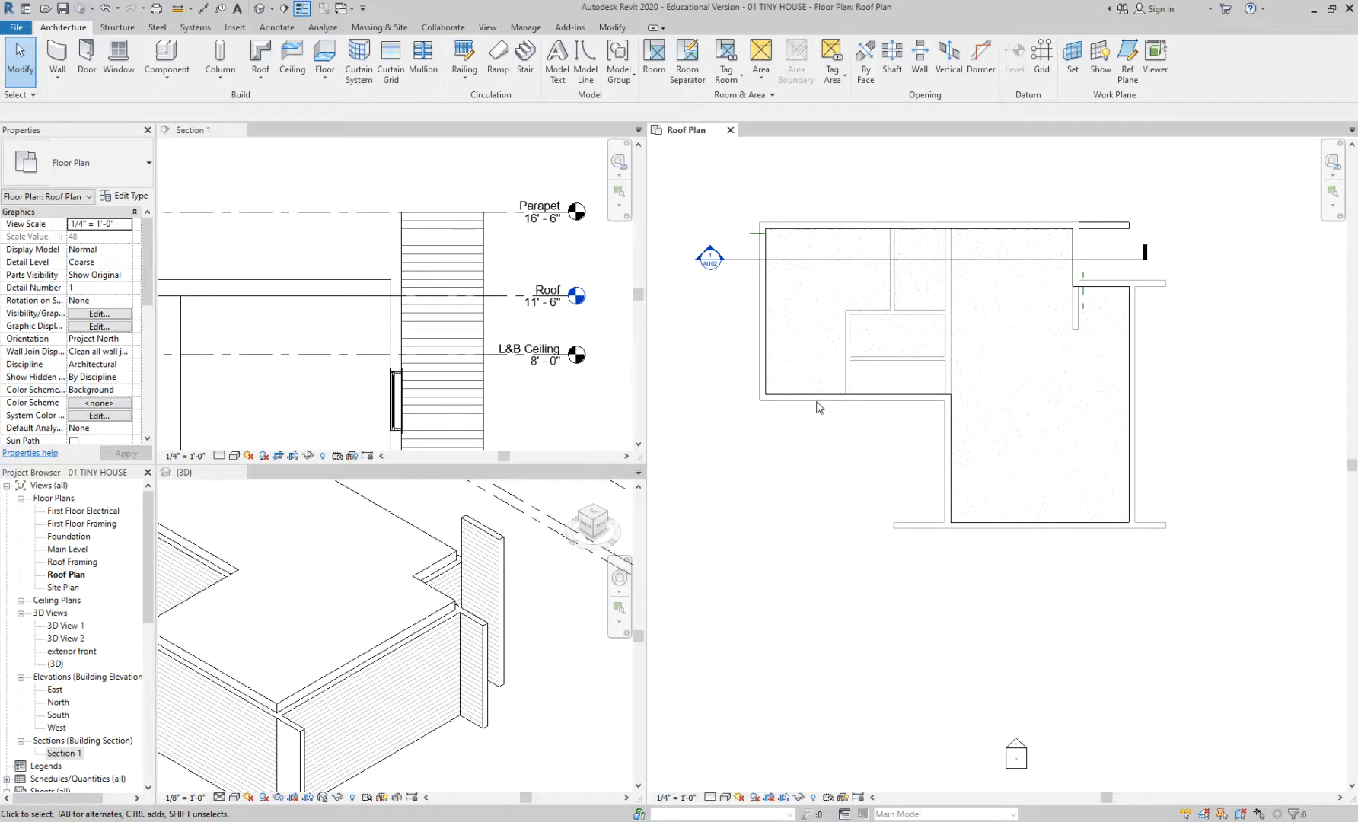
{"action": "left_click", "coordinate": [549, 599]}
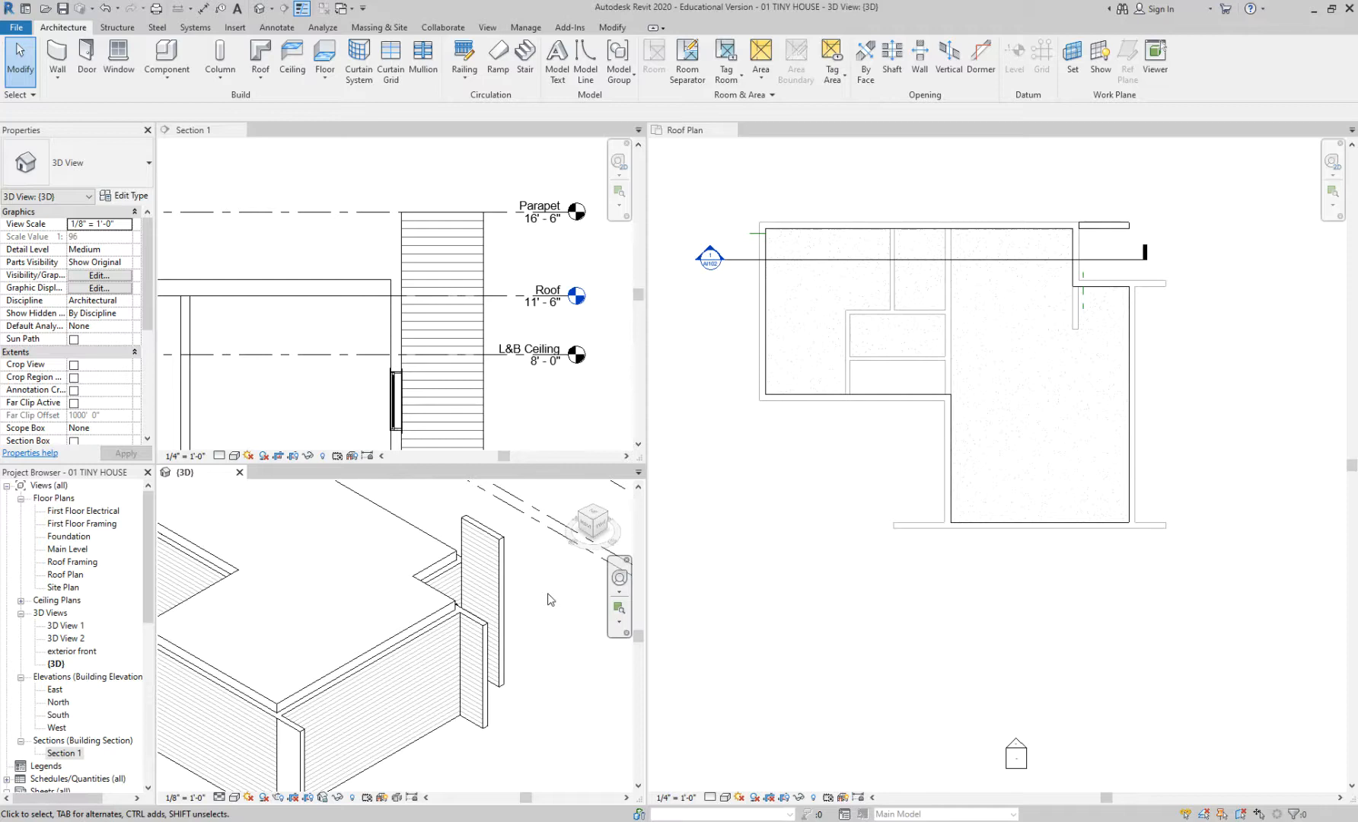
{"action": "left_click", "coordinate": [525, 237]}
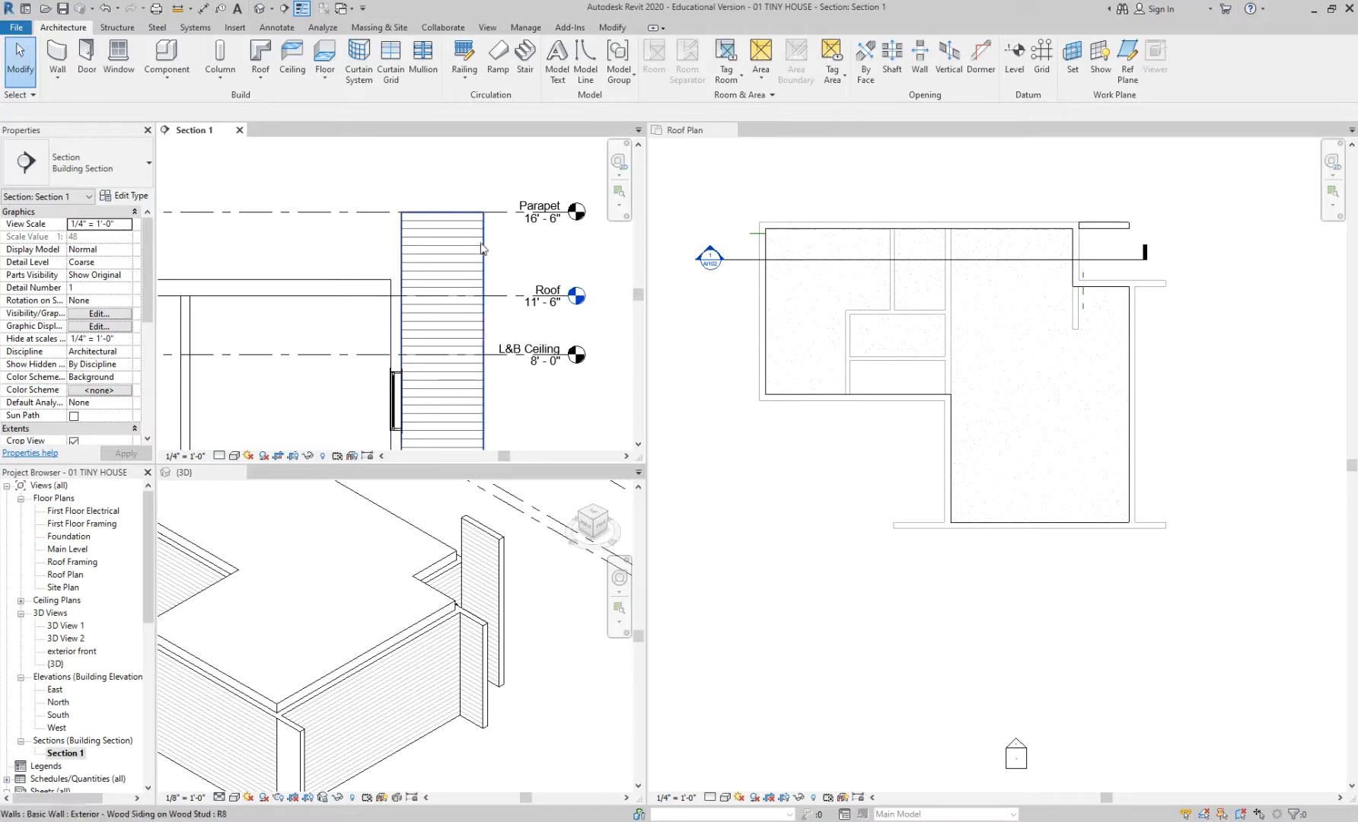
- Switch the freestanding wood siding wall's top constraint to Up to level: Roof and back to Up to level: Parapet
{"action": "left_click", "coordinate": [487, 535]}
{"action": "left_click", "coordinate": [487, 535]}
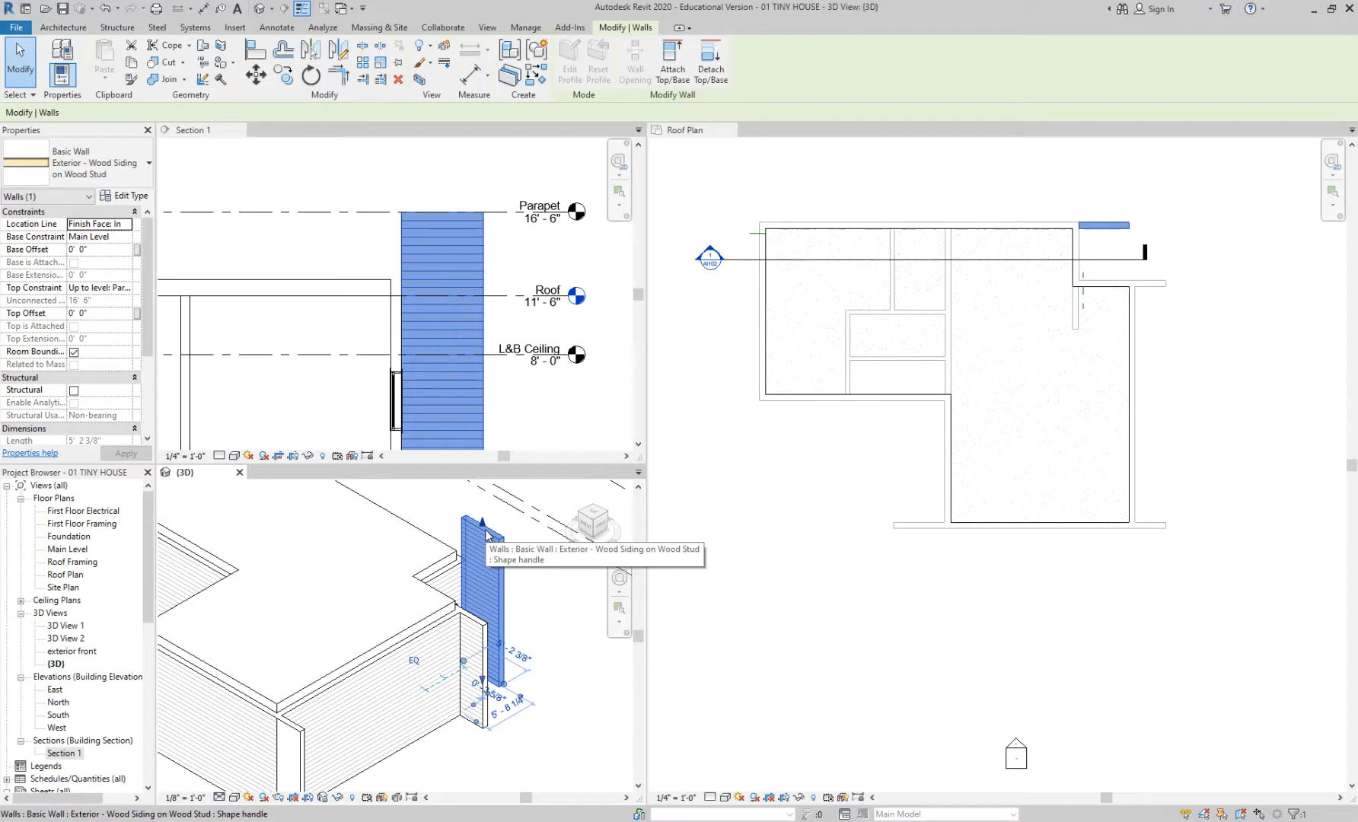
{"action": "left_click", "coordinate": [115, 288]}
{"action": "left_click", "coordinate": [126, 289]}
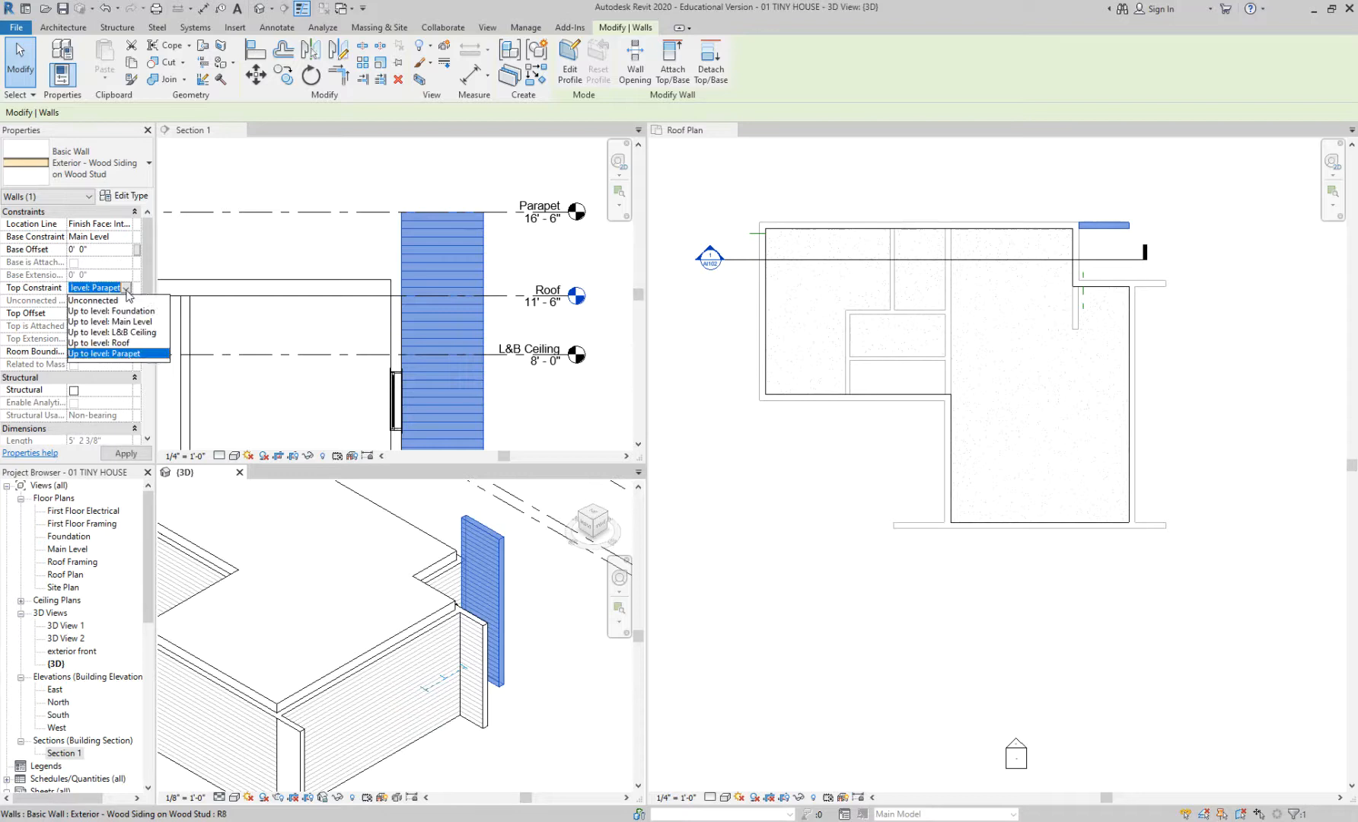
{"action": "left_click", "coordinate": [134, 343]}
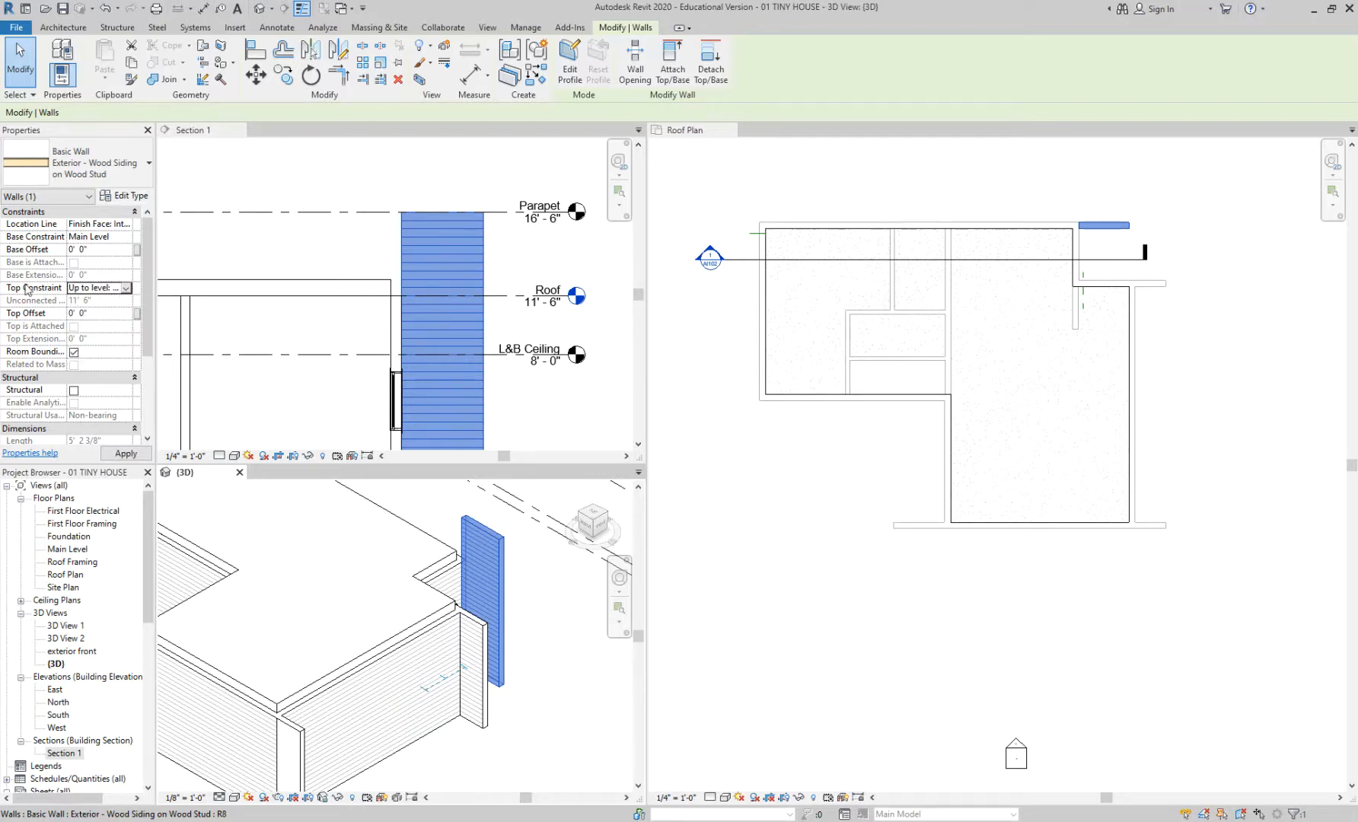
{"action": "left_click", "coordinate": [126, 288]}
{"action": "left_click", "coordinate": [118, 354]}
{"action": "left_click", "coordinate": [534, 603]}
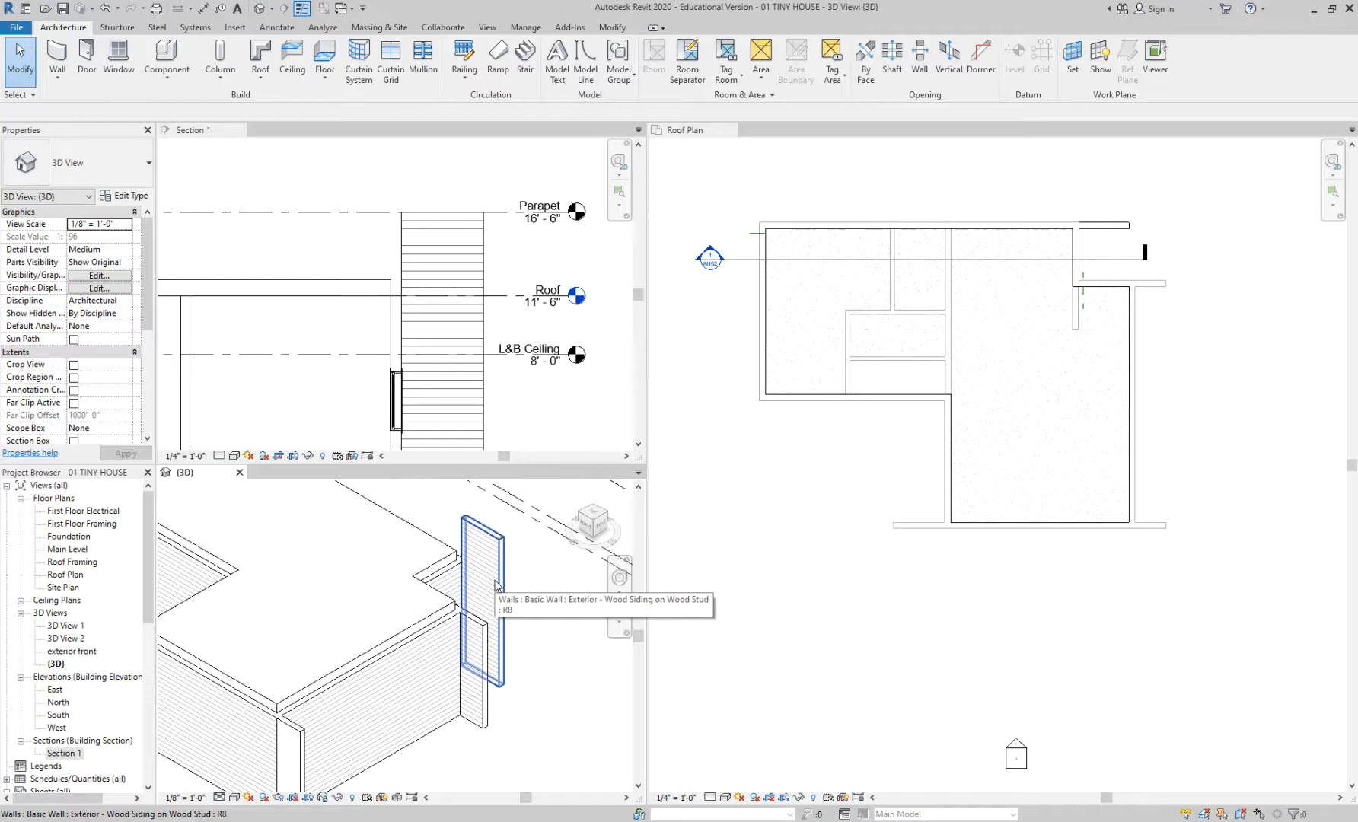
- Set the top constraint of the connected chain of three exterior walls next to the freestanding wall to Up to level: Parapet
{"action": "key", "text": "Tab"}
{"action": "left_click", "coordinate": [394, 659]}
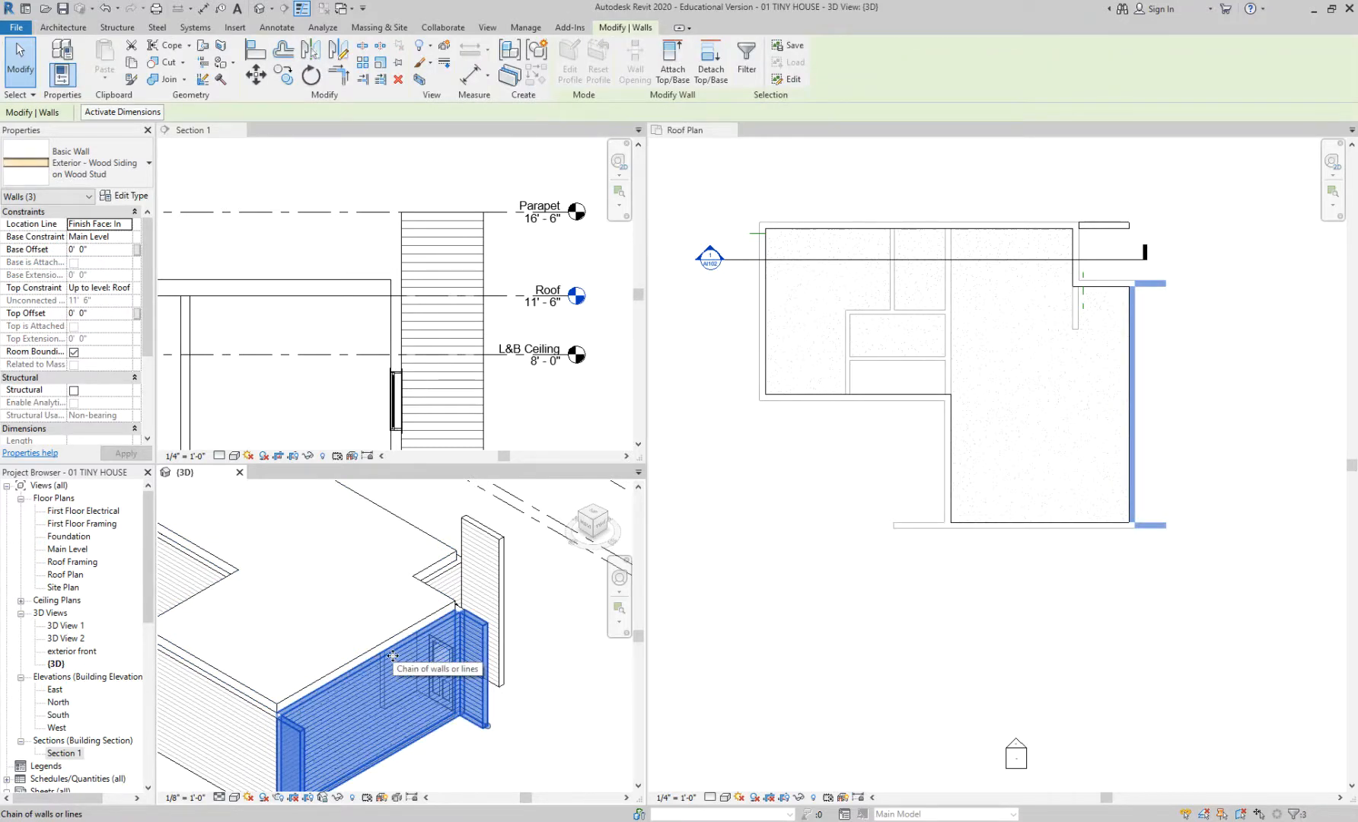
{"action": "left_click", "coordinate": [126, 287]}
{"action": "left_click", "coordinate": [129, 353]}
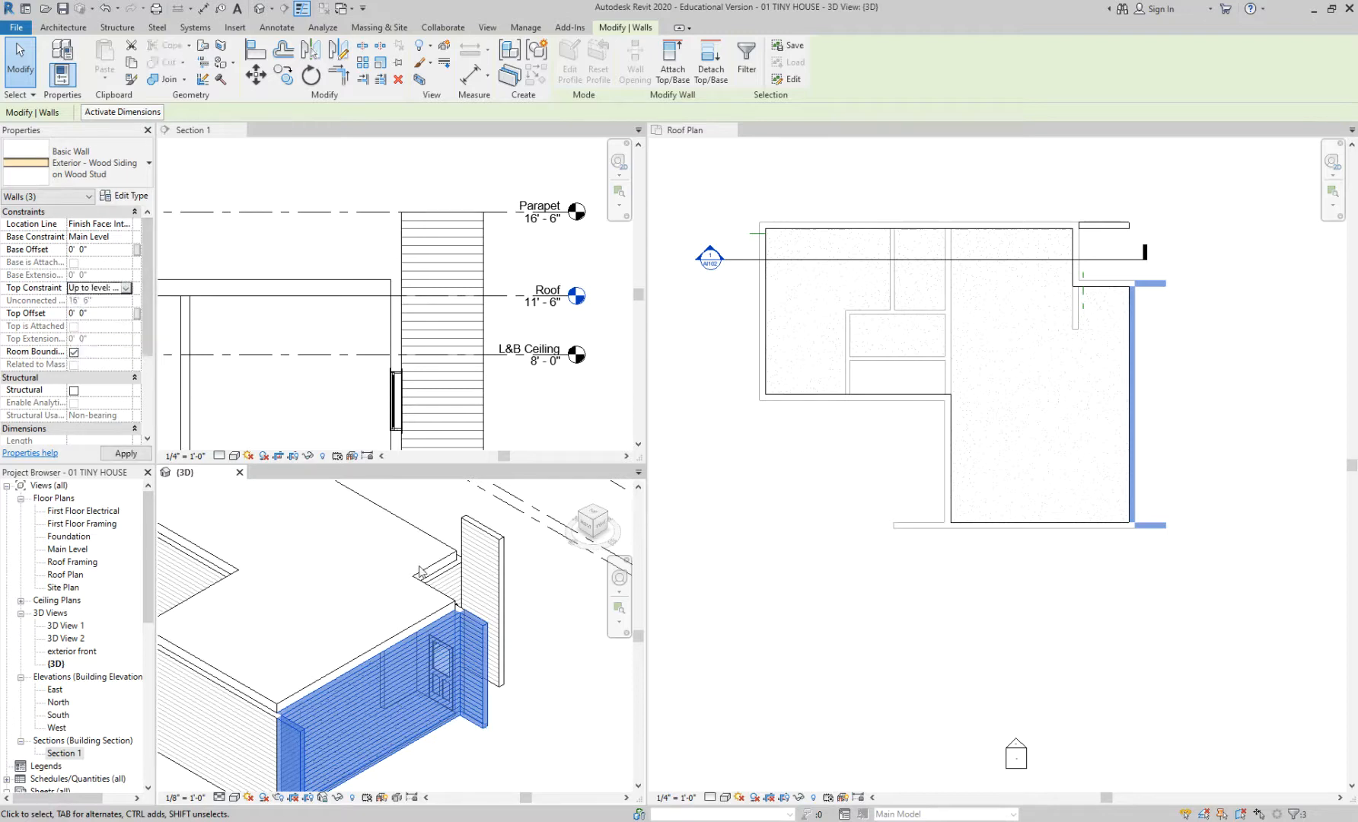
{"action": "left_click", "coordinate": [544, 709]}
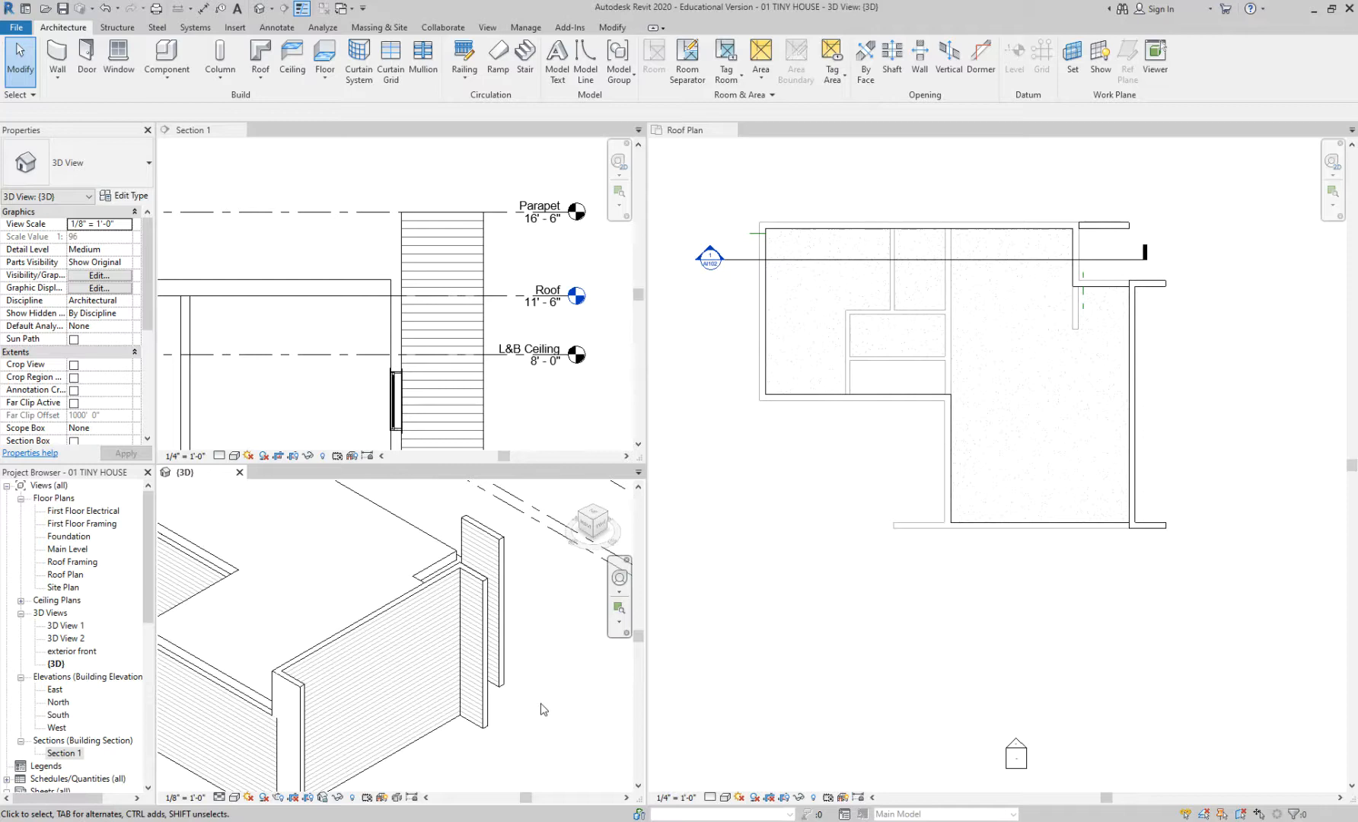
- Check the top constraint options of the short wing wall nearest the roof notch, keeping Up to level: Parapet
{"action": "left_click", "coordinate": [753, 677]}
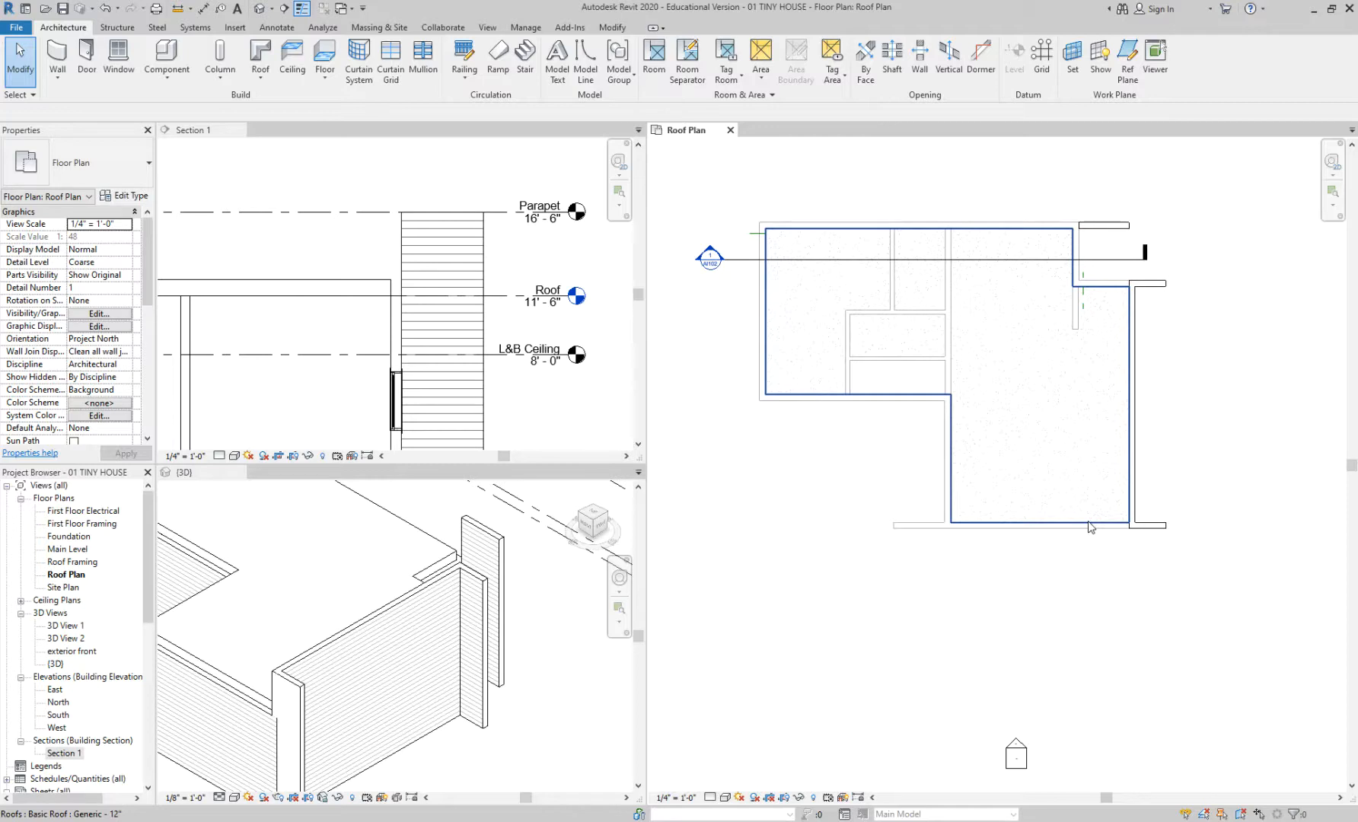
{"action": "left_click", "coordinate": [578, 705]}
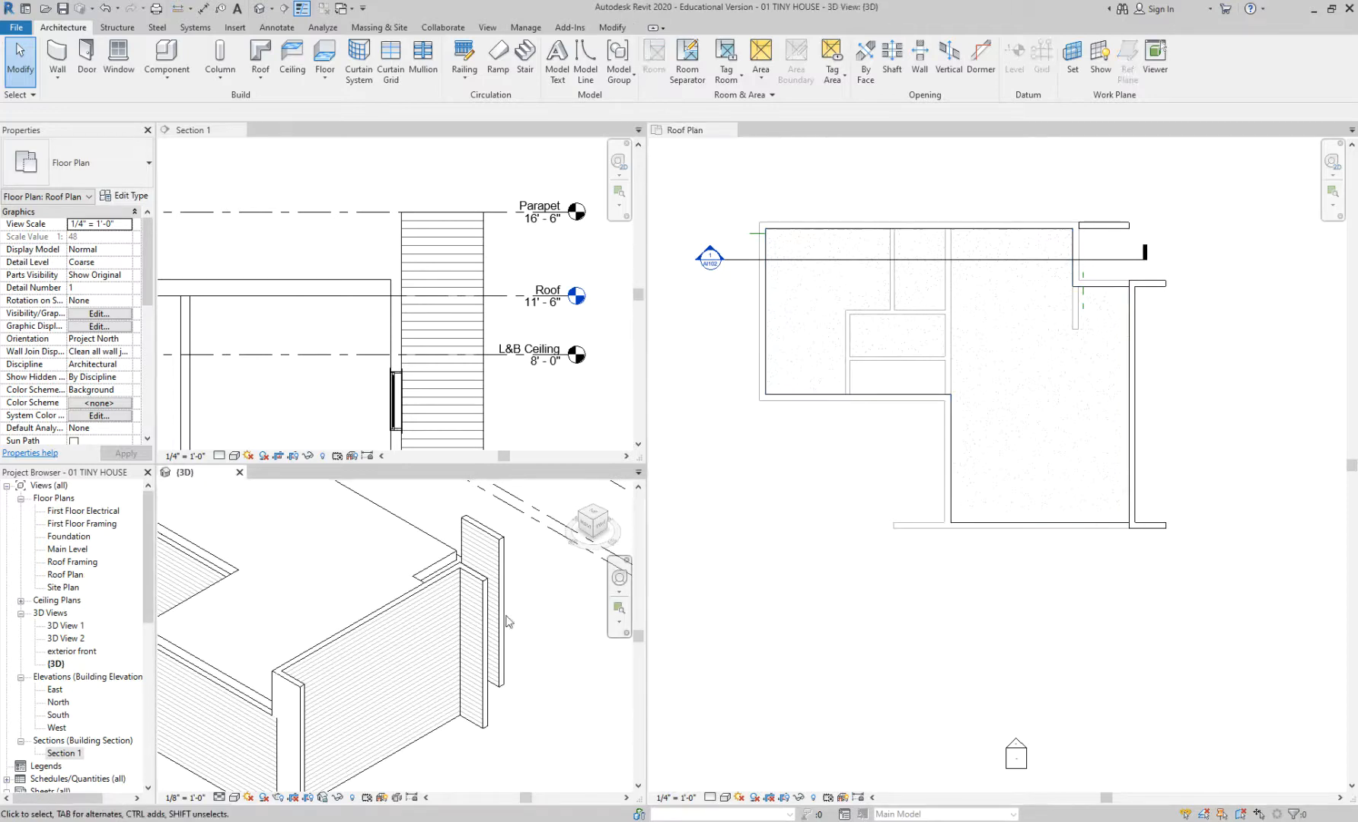
{"action": "left_click", "coordinate": [481, 584]}
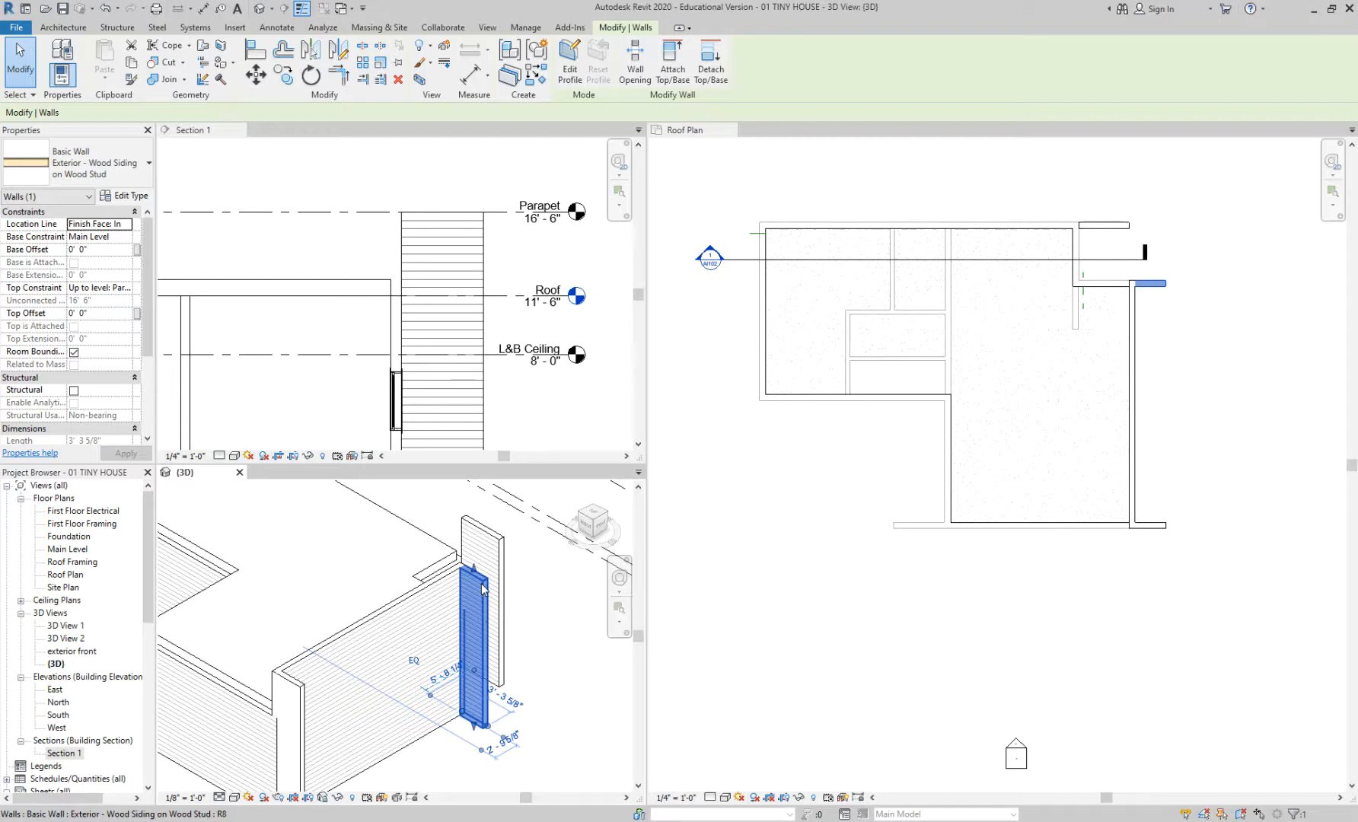
{"action": "left_click", "coordinate": [126, 288]}
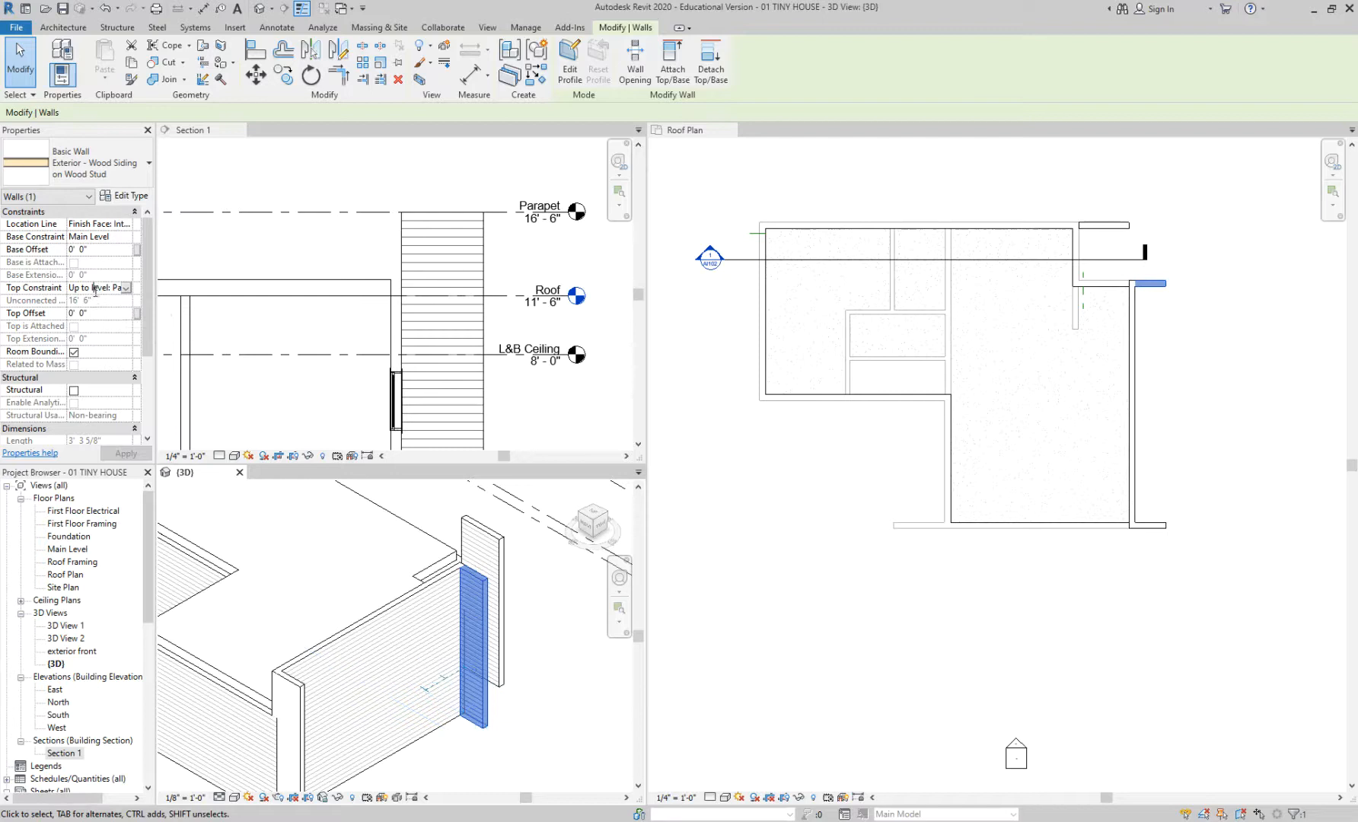
{"action": "left_click", "coordinate": [126, 287]}
{"action": "left_click", "coordinate": [122, 357]}
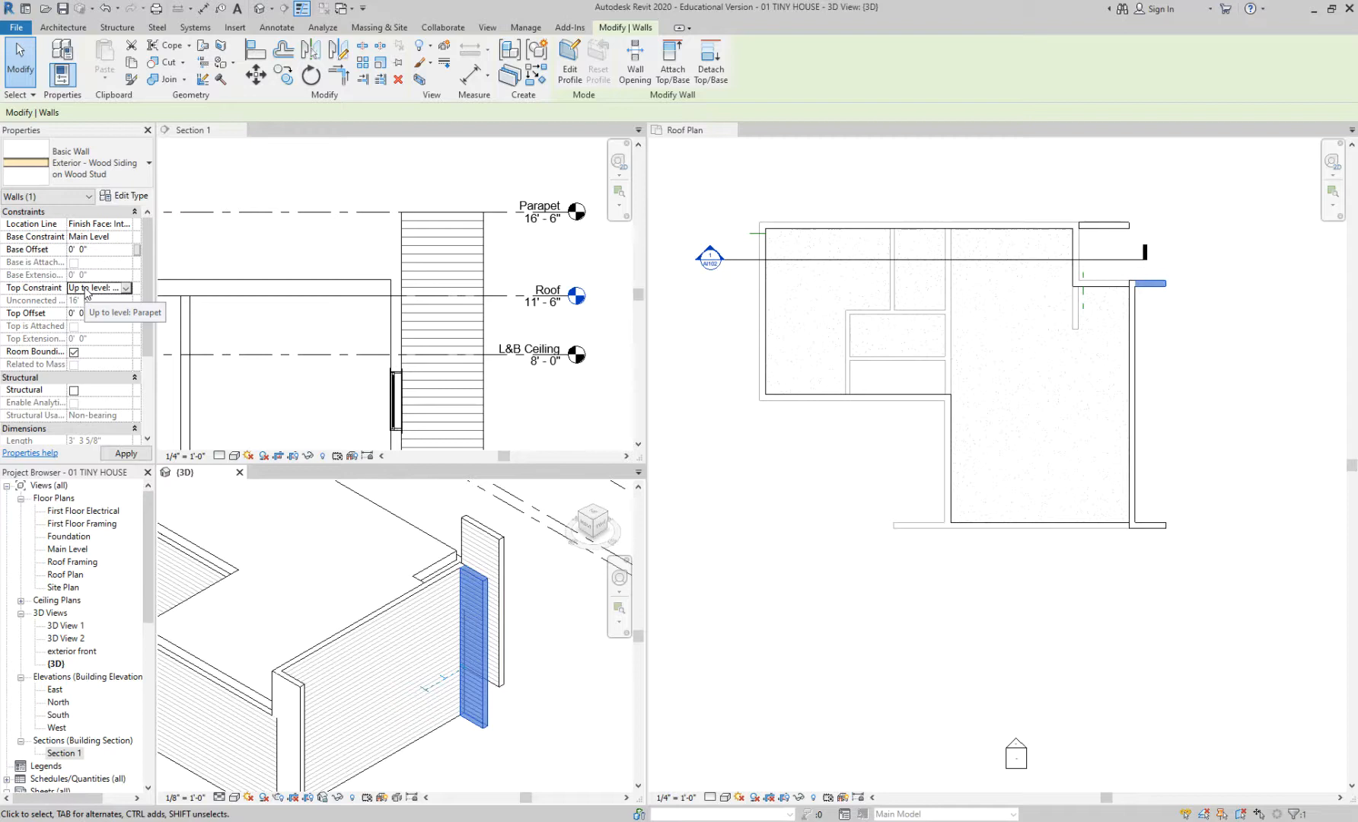
{"action": "left_click", "coordinate": [126, 288]}
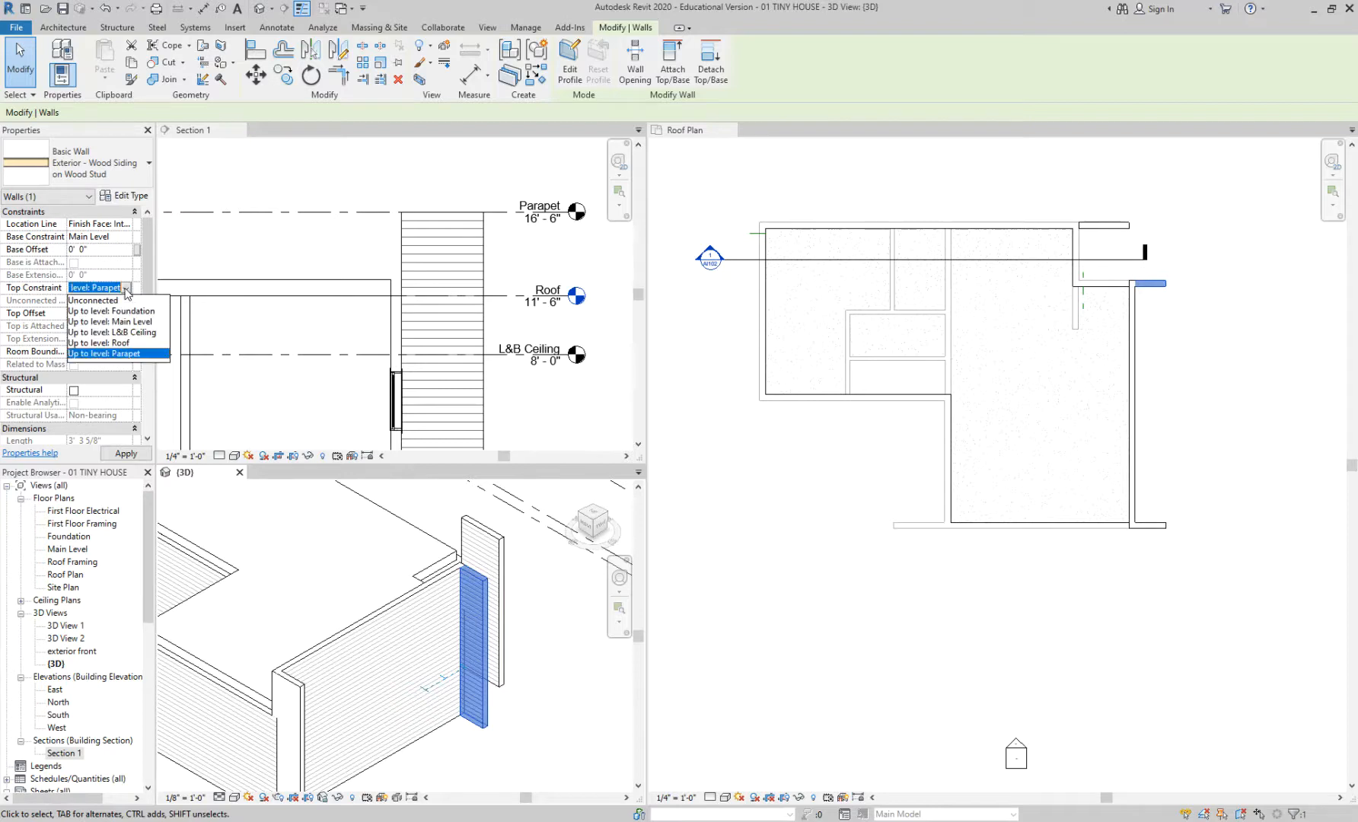
{"action": "left_click", "coordinate": [133, 355]}
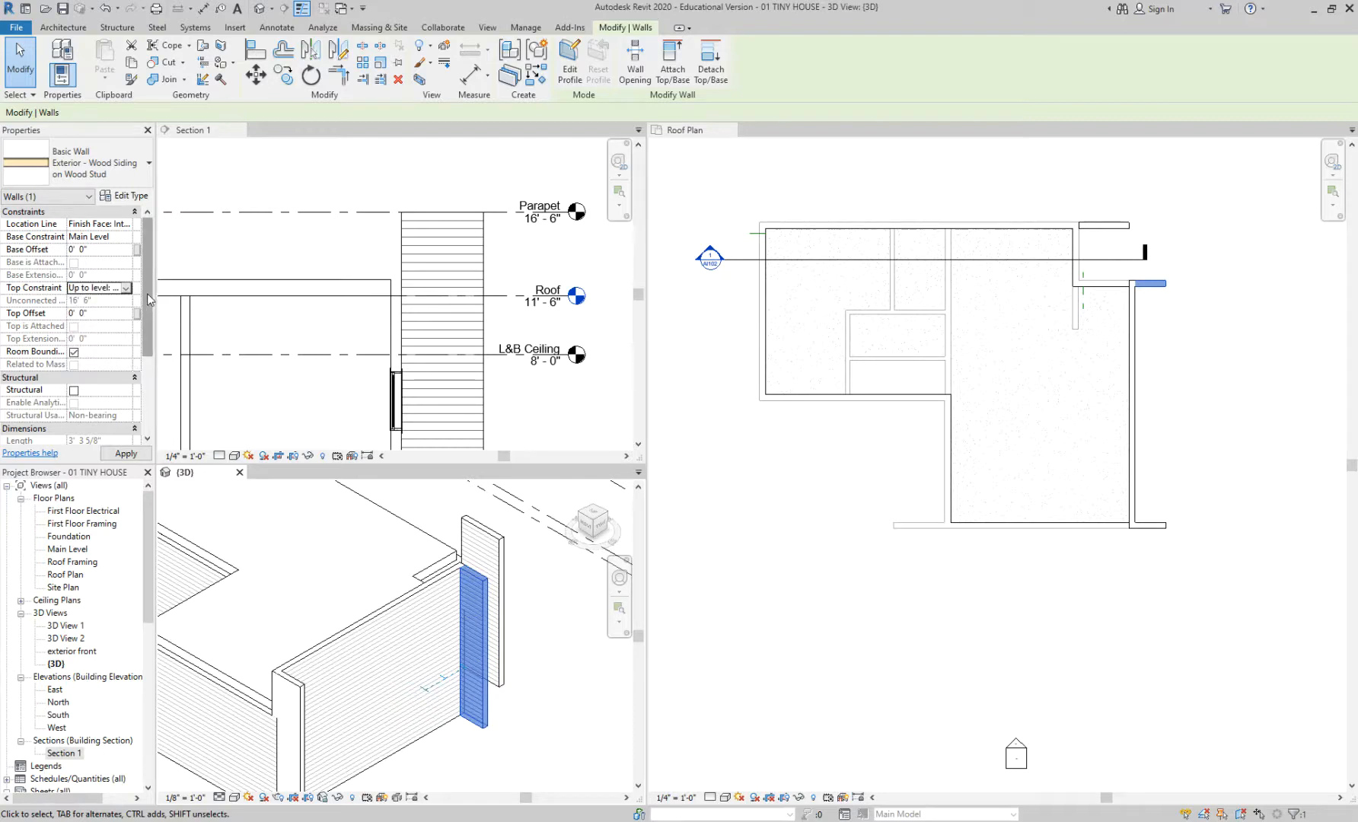
{"action": "left_click", "coordinate": [546, 628]}
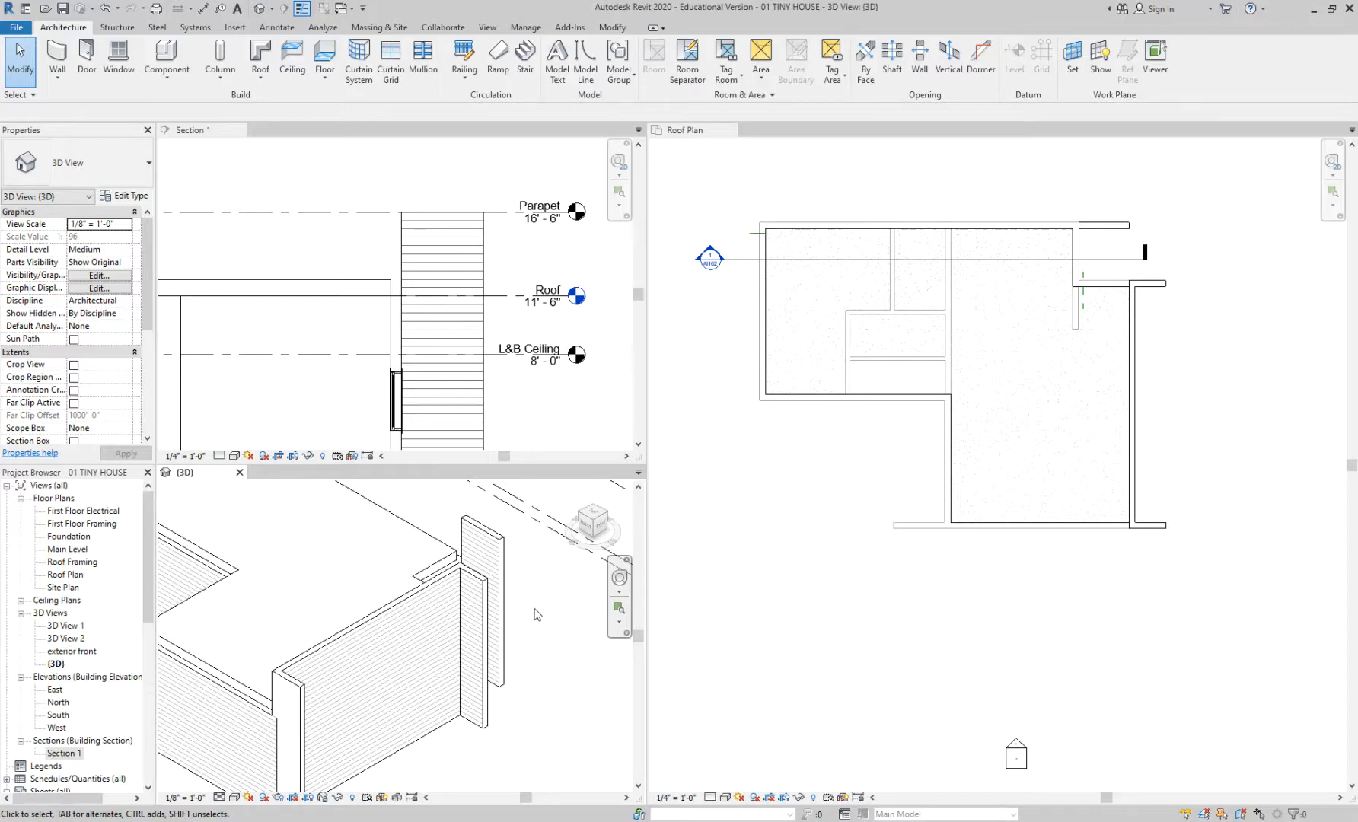
- Examine the short wing wall's top constraint and compare the wall heights in the 3D view with the Parapet level in Section 1
{"action": "left_click", "coordinate": [485, 580]}
{"action": "left_click", "coordinate": [550, 614]}
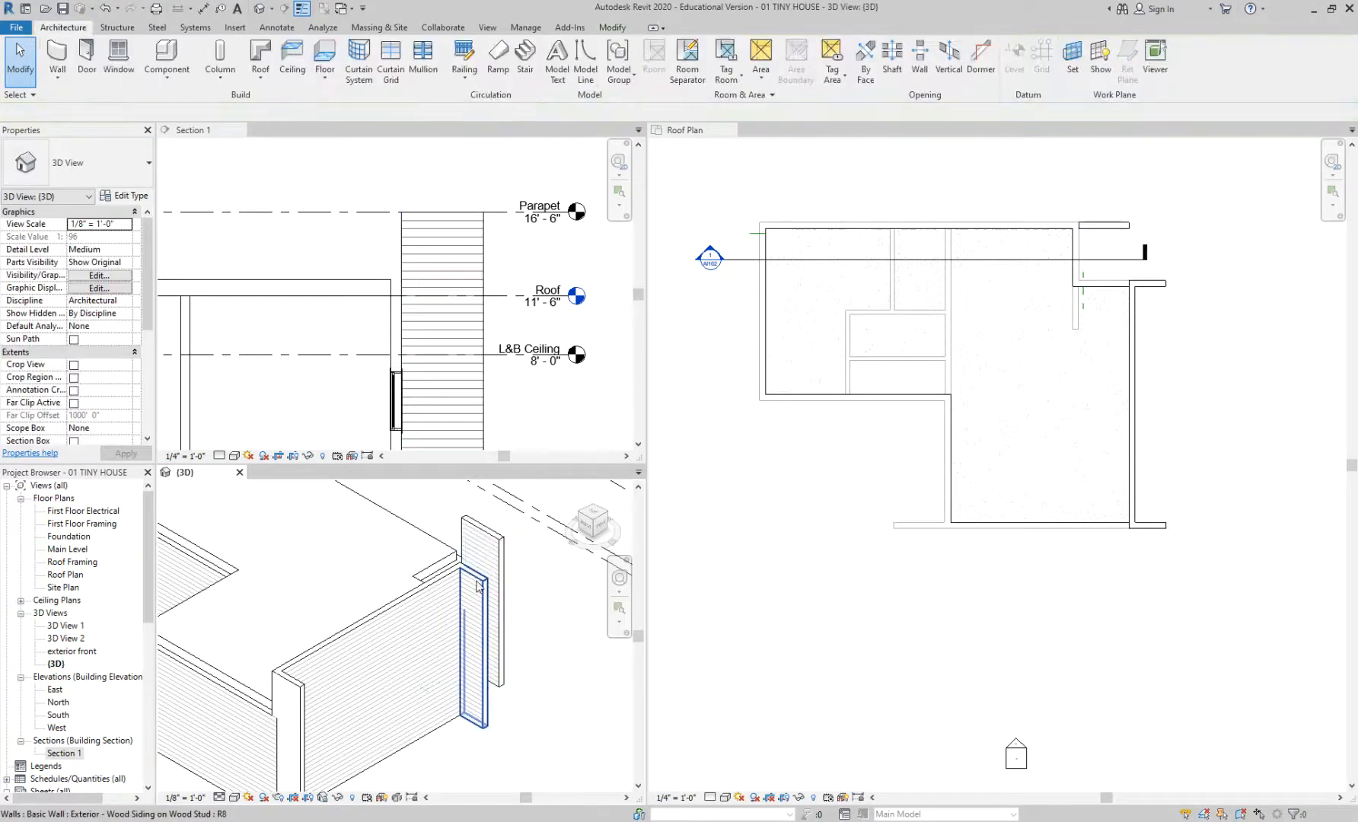
{"action": "left_click", "coordinate": [478, 588]}
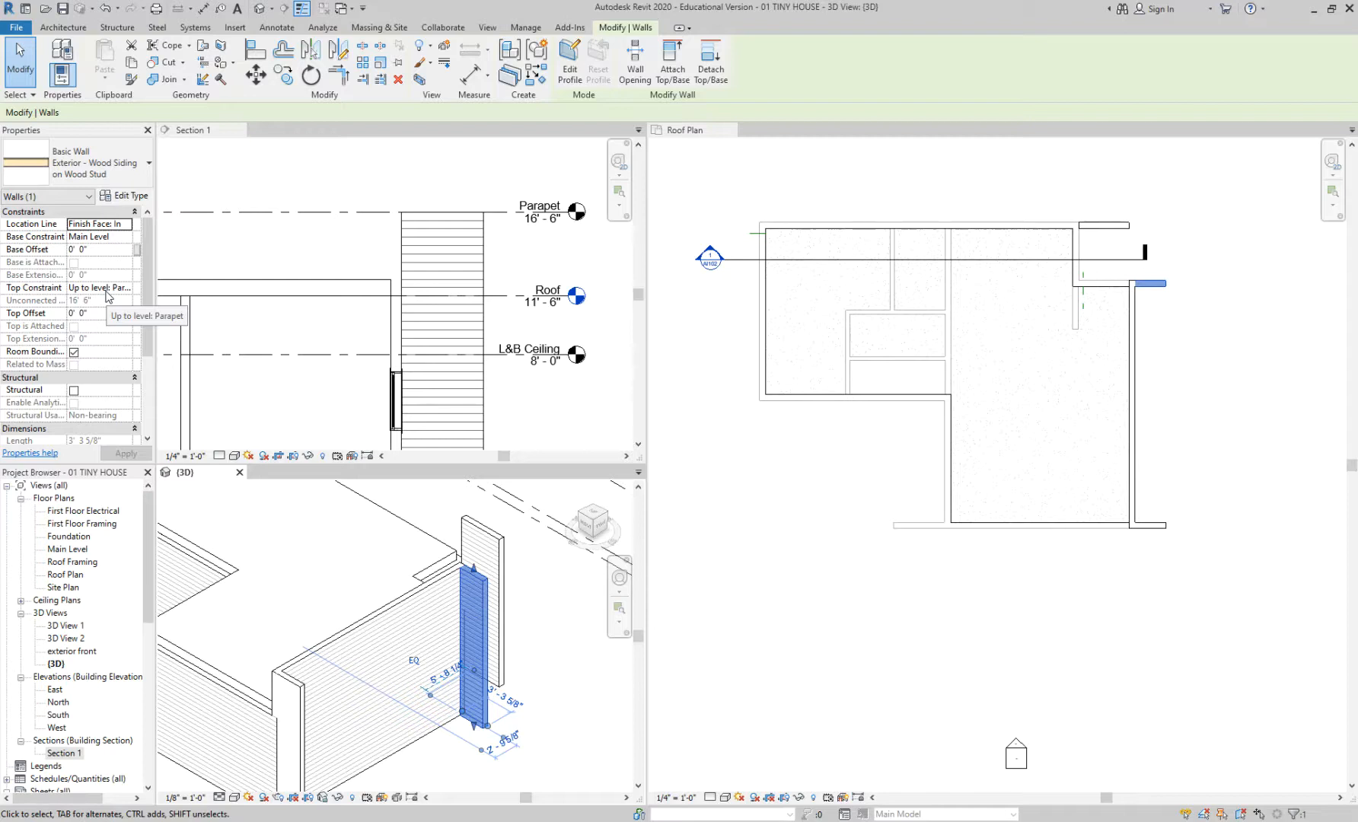
{"action": "left_click", "coordinate": [890, 669]}
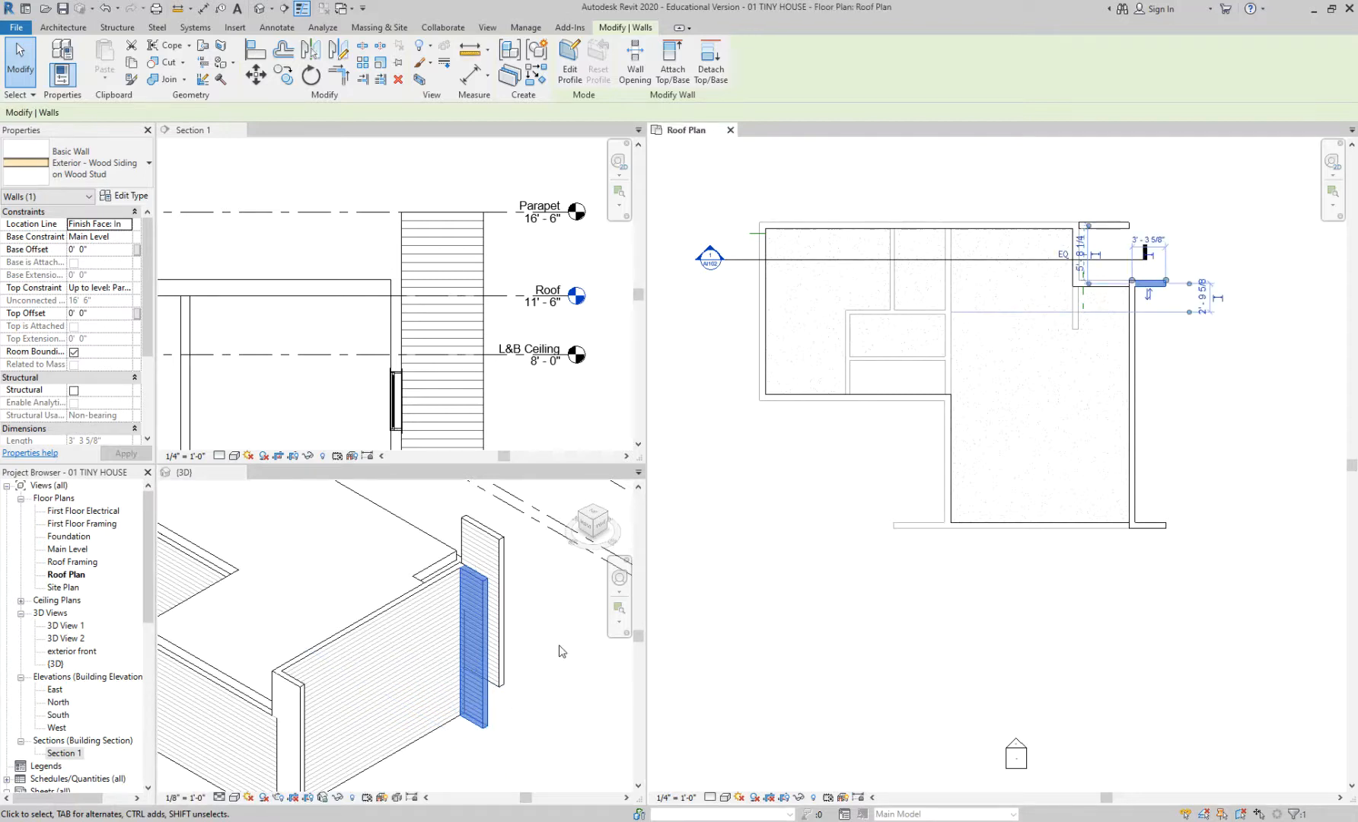
{"action": "scroll", "coordinate": [561, 650], "scroll_direction": "down", "scroll_amount": 4}
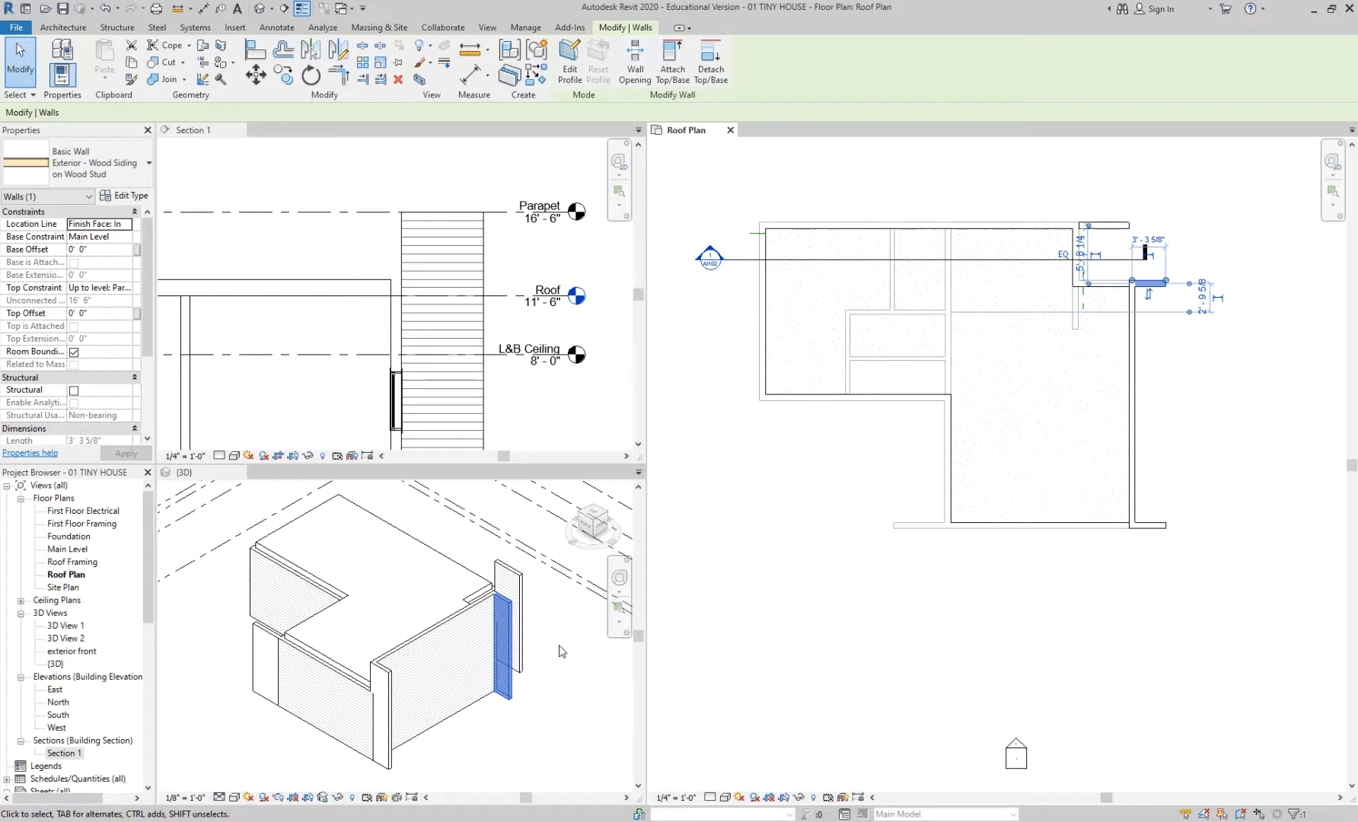
{"action": "scroll", "coordinate": [256, 593], "scroll_direction": "up", "scroll_amount": 3}
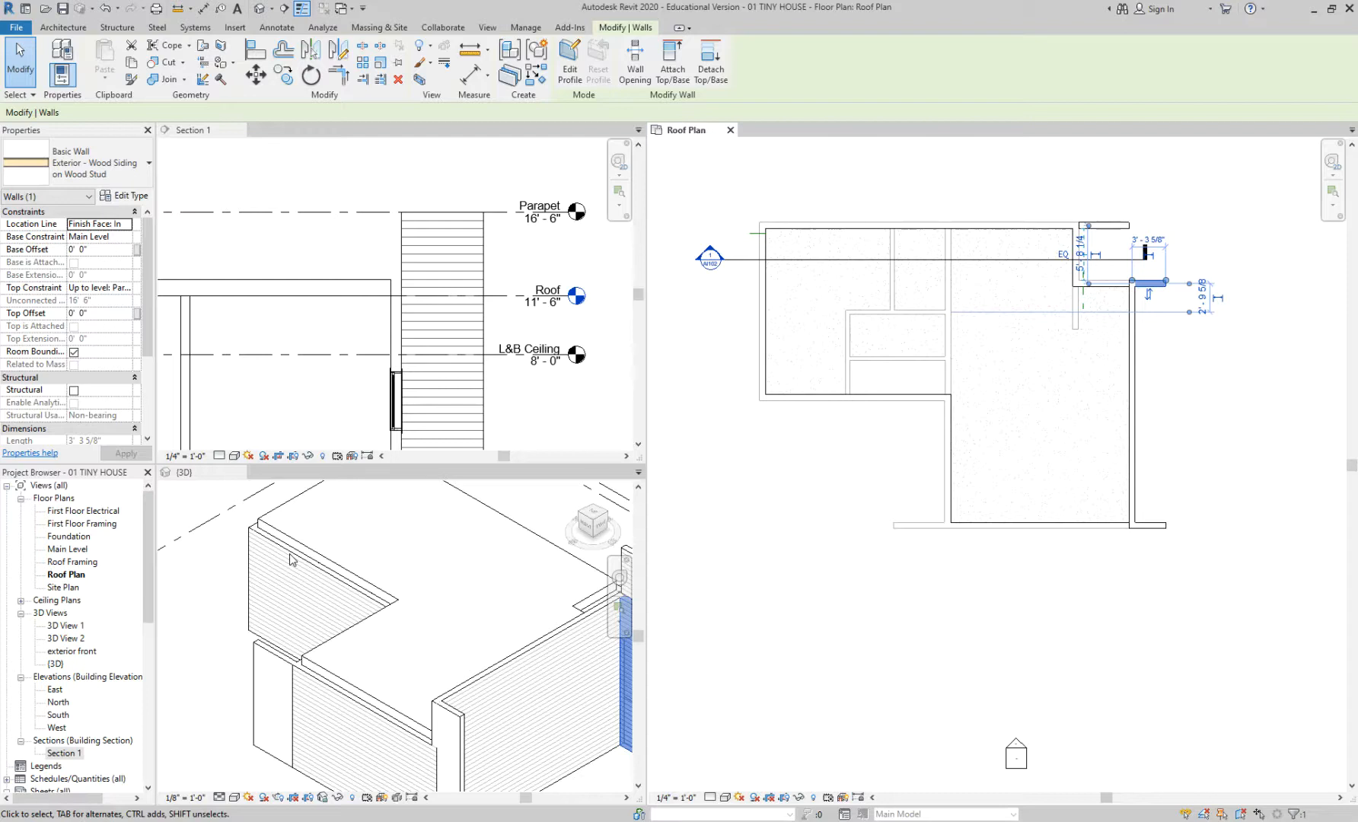
{"action": "left_click", "coordinate": [534, 226]}
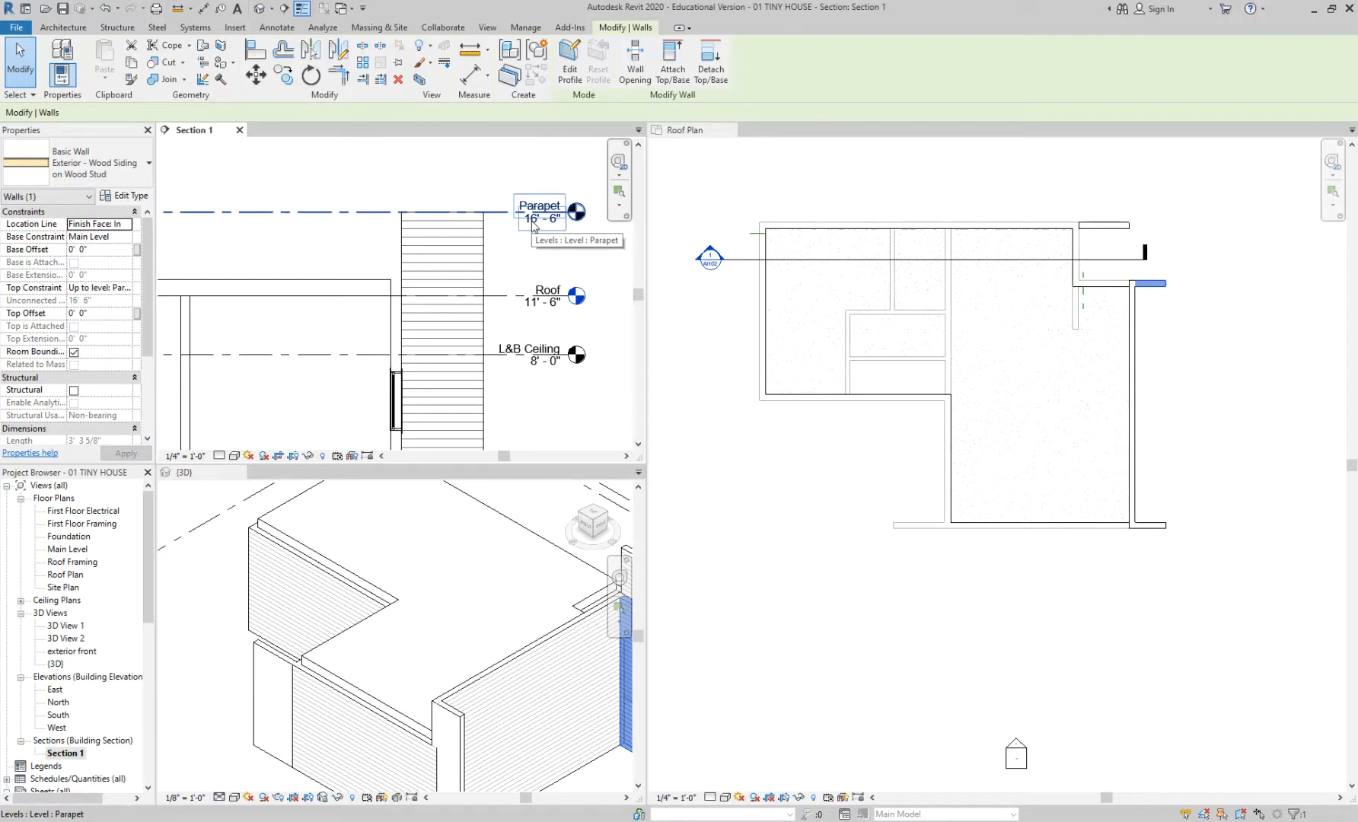
{"action": "left_click", "coordinate": [756, 518]}
- Set the top offset of the exterior end wall opposite the freestanding wall in Section 1 to 5 feet above the Roof level
{"action": "left_click", "coordinate": [270, 549]}
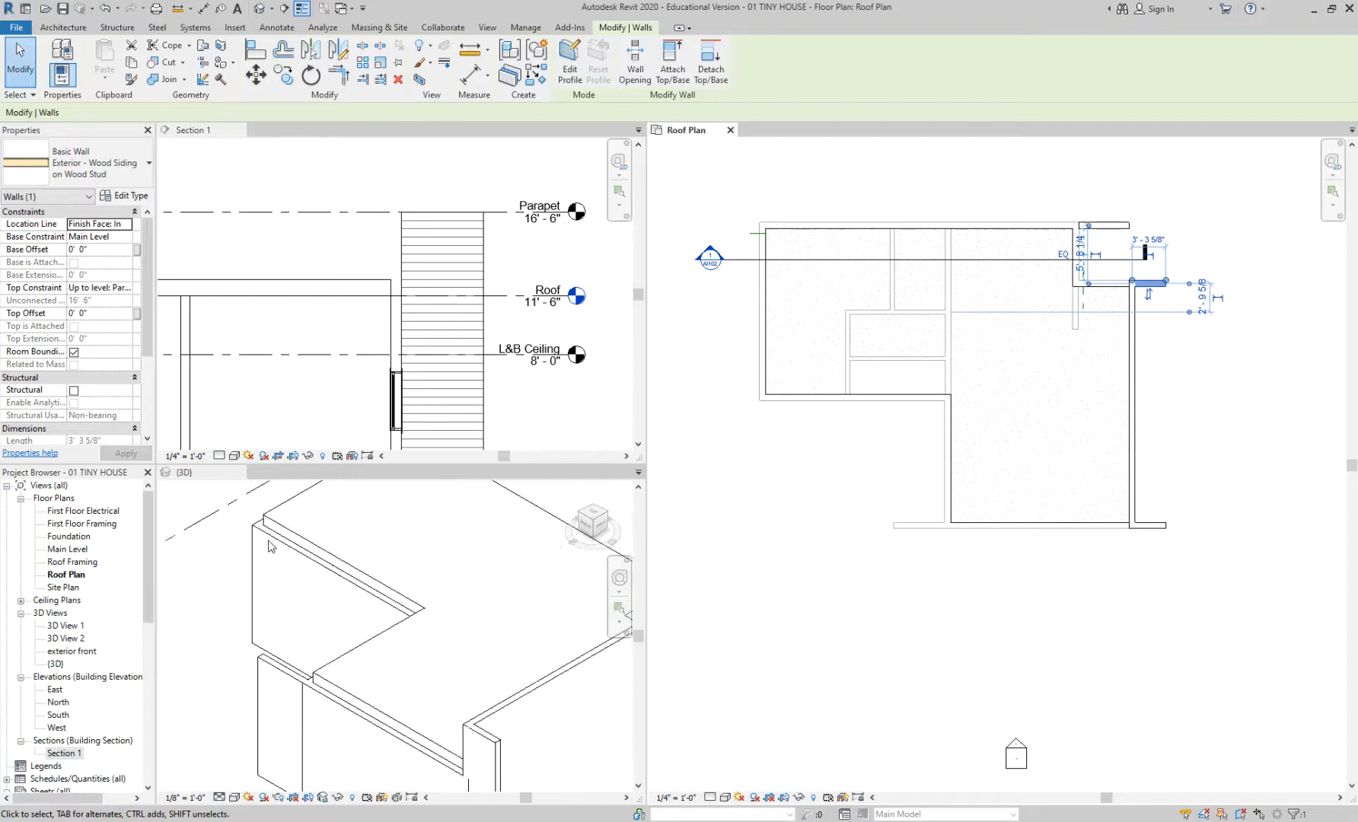
{"action": "left_click", "coordinate": [270, 543]}
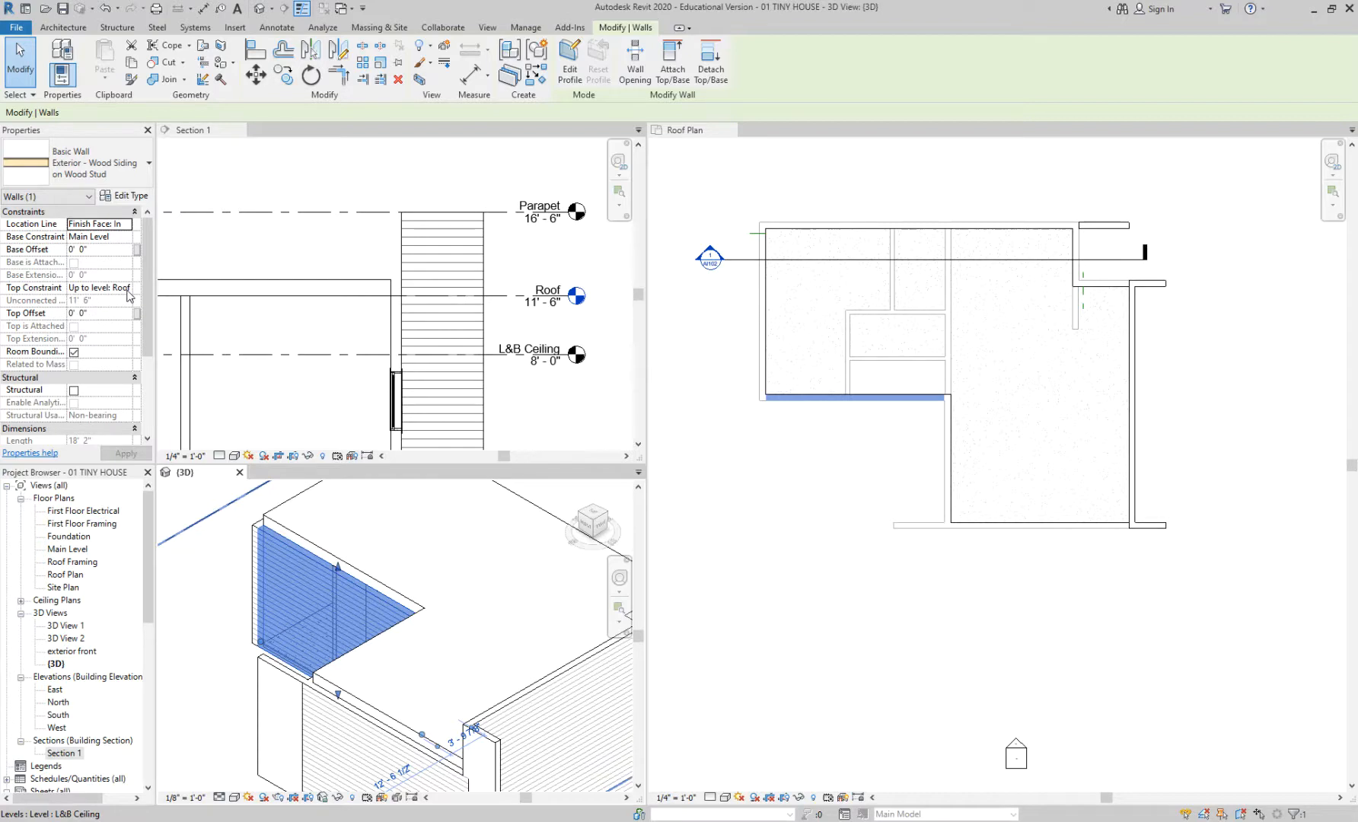
{"action": "left_click", "coordinate": [858, 448]}
{"action": "scroll", "coordinate": [859, 448], "scroll_direction": "down", "scroll_amount": 3}
{"action": "left_click", "coordinate": [333, 249]}
{"action": "scroll", "coordinate": [430, 257], "scroll_direction": "down", "scroll_amount": 2}
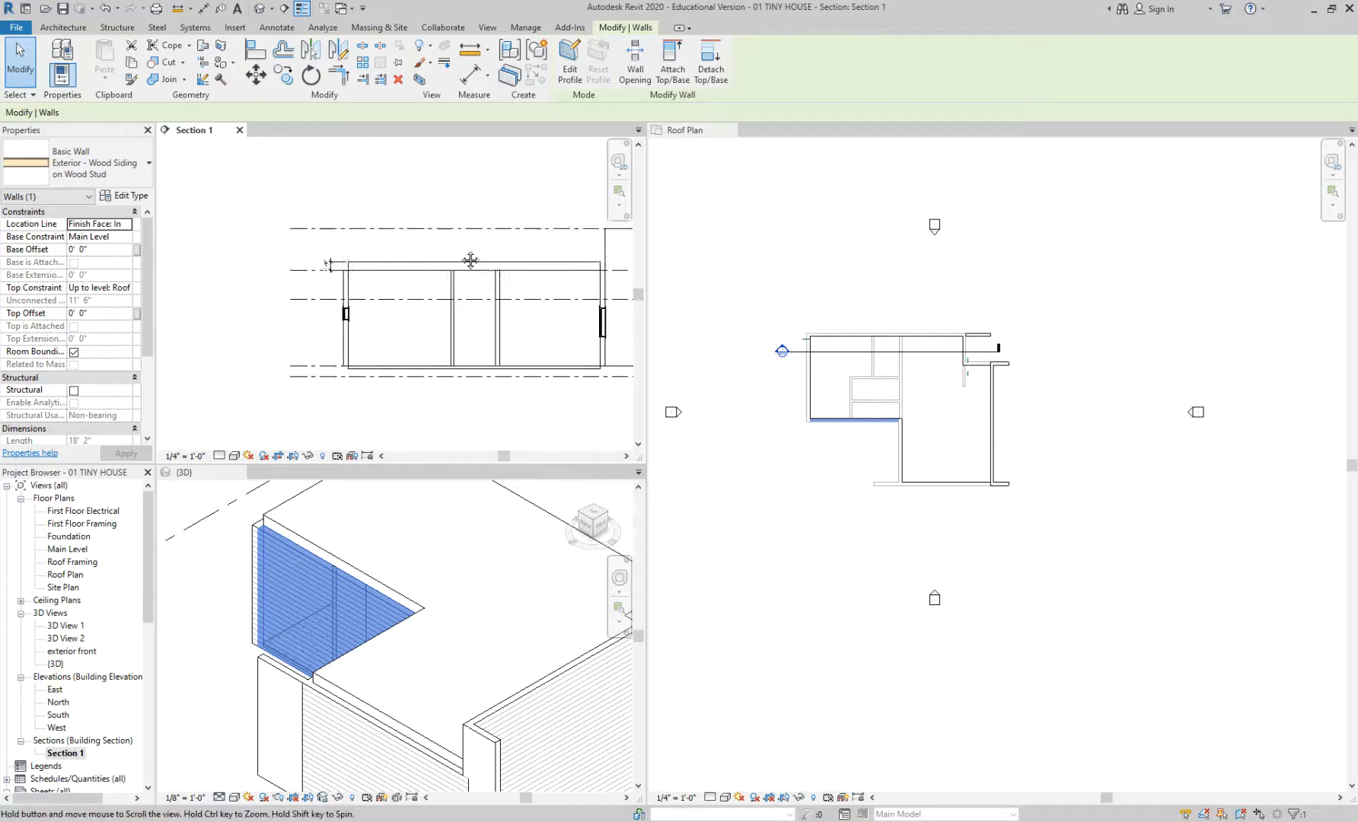
{"action": "scroll", "coordinate": [358, 279], "scroll_direction": "up", "scroll_amount": 2}
{"action": "left_click", "coordinate": [333, 298]}
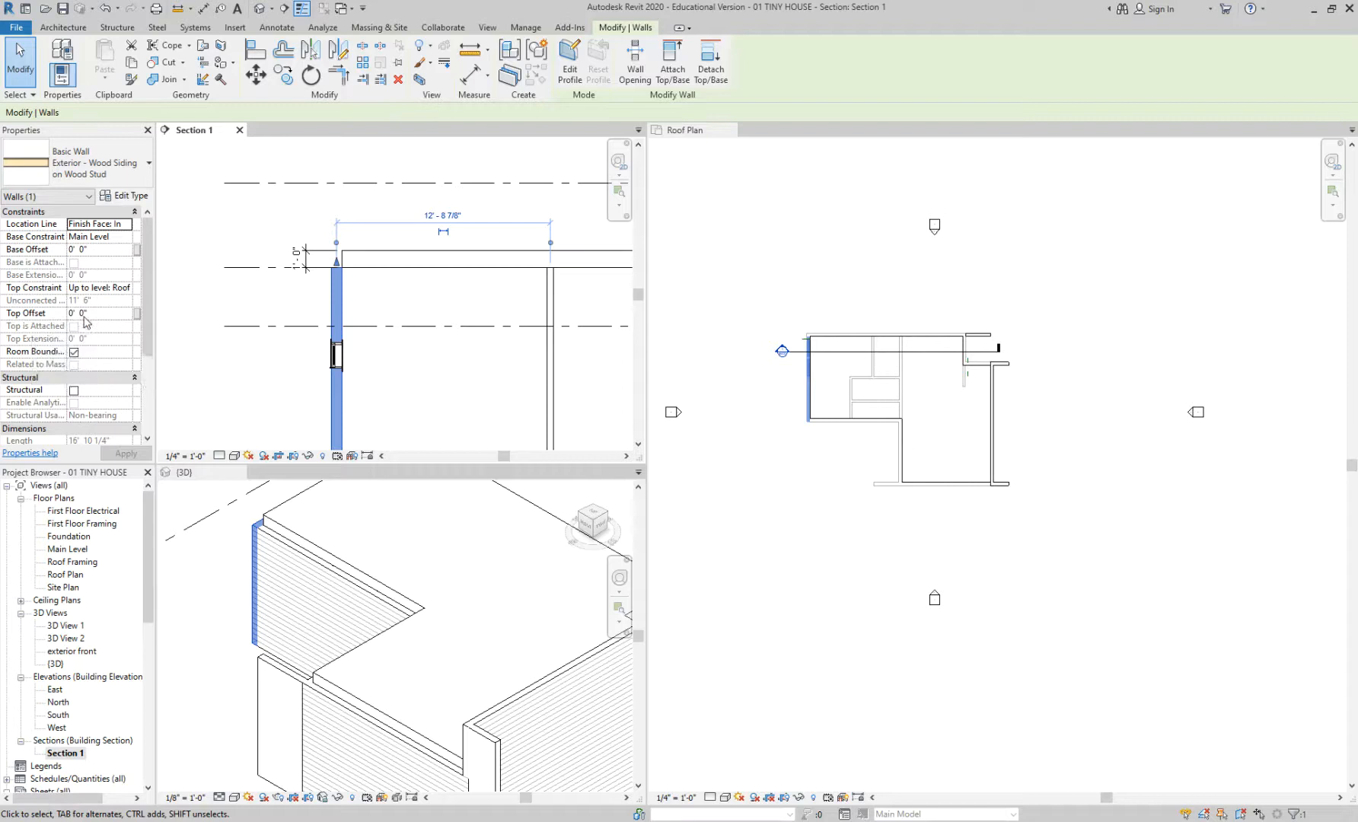
{"action": "scroll", "coordinate": [283, 228], "scroll_direction": "down", "scroll_amount": 4}
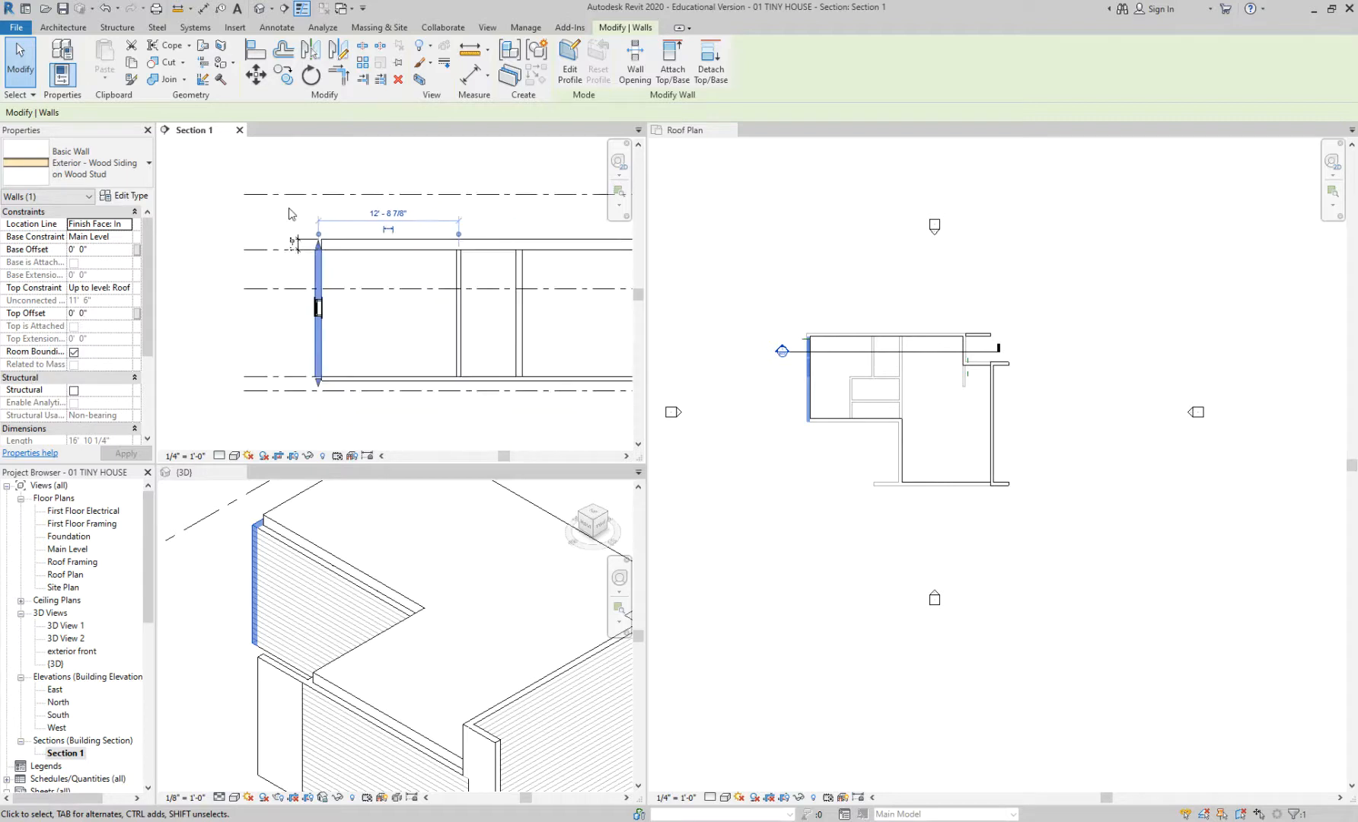
{"action": "scroll", "coordinate": [219, 232], "scroll_direction": "up", "scroll_amount": 1}
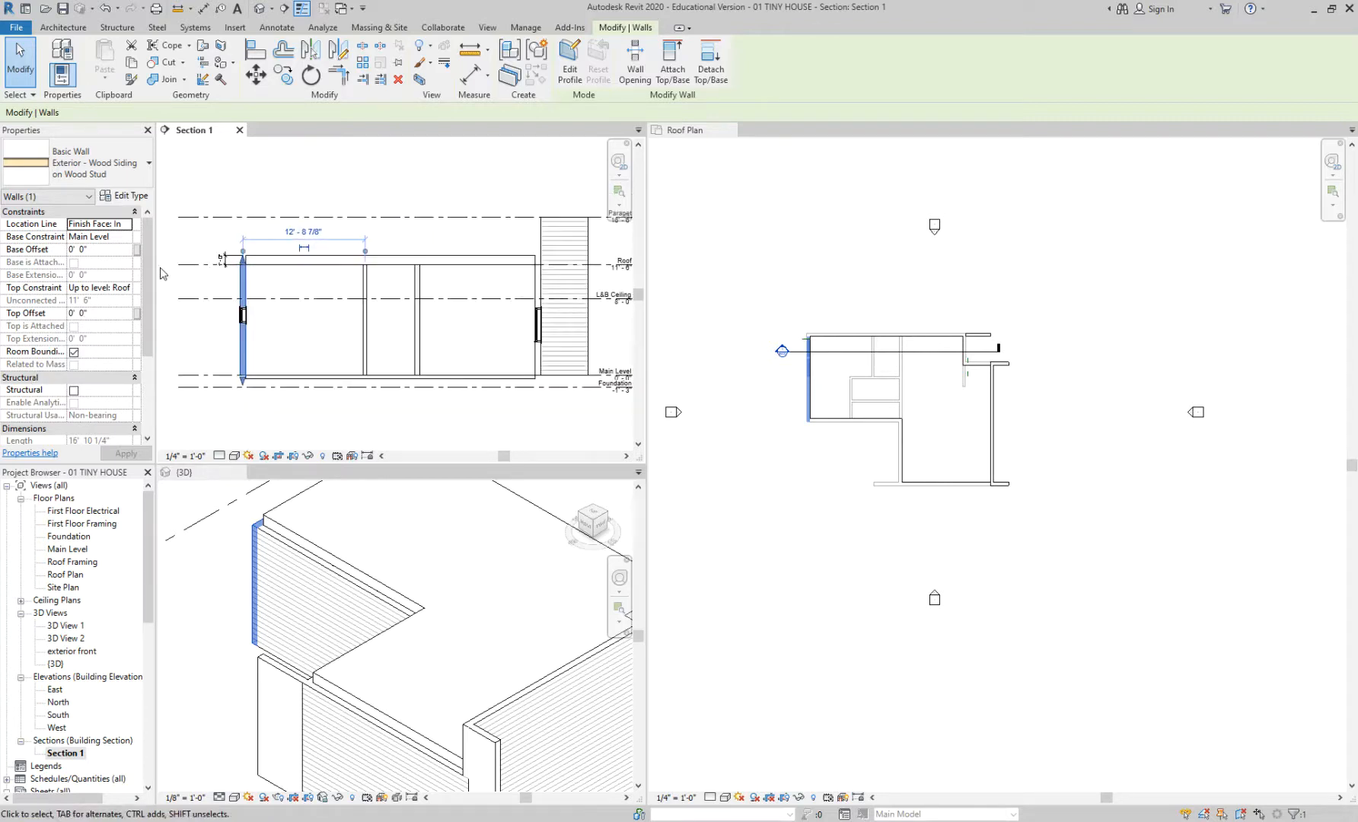
{"action": "left_click", "coordinate": [96, 314]}
{"action": "type", "text": "5"}
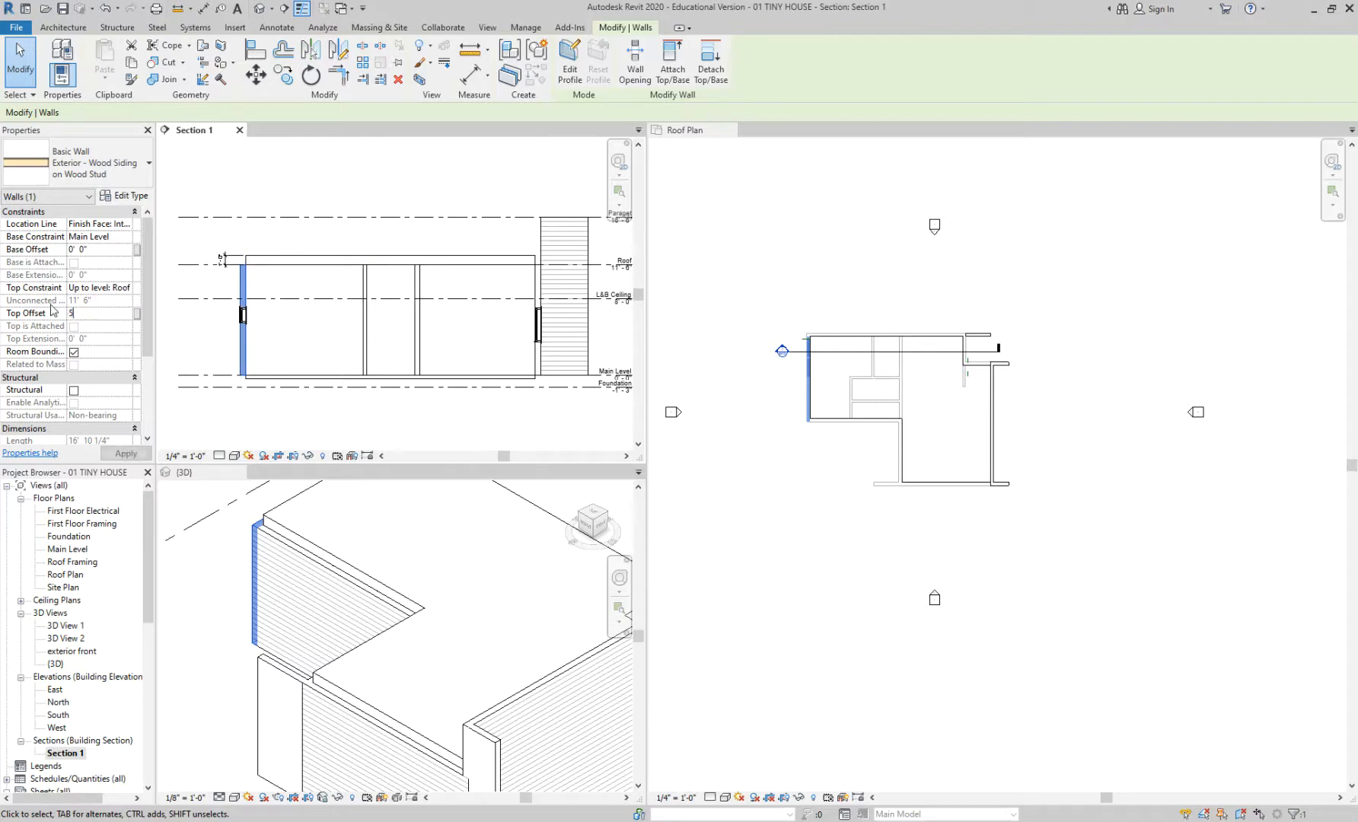
{"action": "left_click", "coordinate": [407, 242]}
{"action": "mouse_move", "coordinate": [425, 242]}
{"action": "middle_mouse_down"}
{"action": "mouse_move", "coordinate": [341, 264]}
{"action": "mouse_move", "coordinate": [284, 252]}
{"action": "middle_mouse_up"}
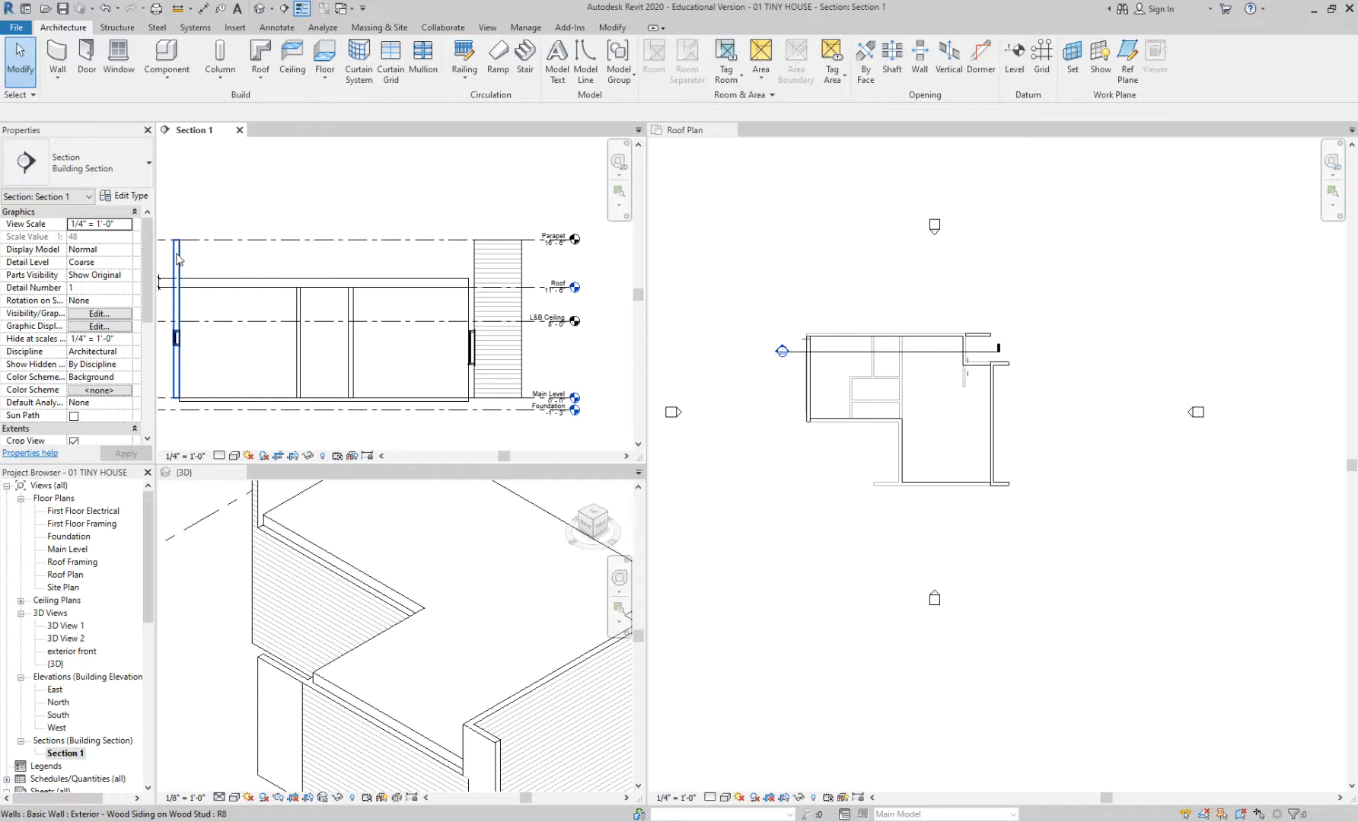
{"action": "middle_click_drag", "start_coordinate": [403, 221], "coordinate": [449, 214]}
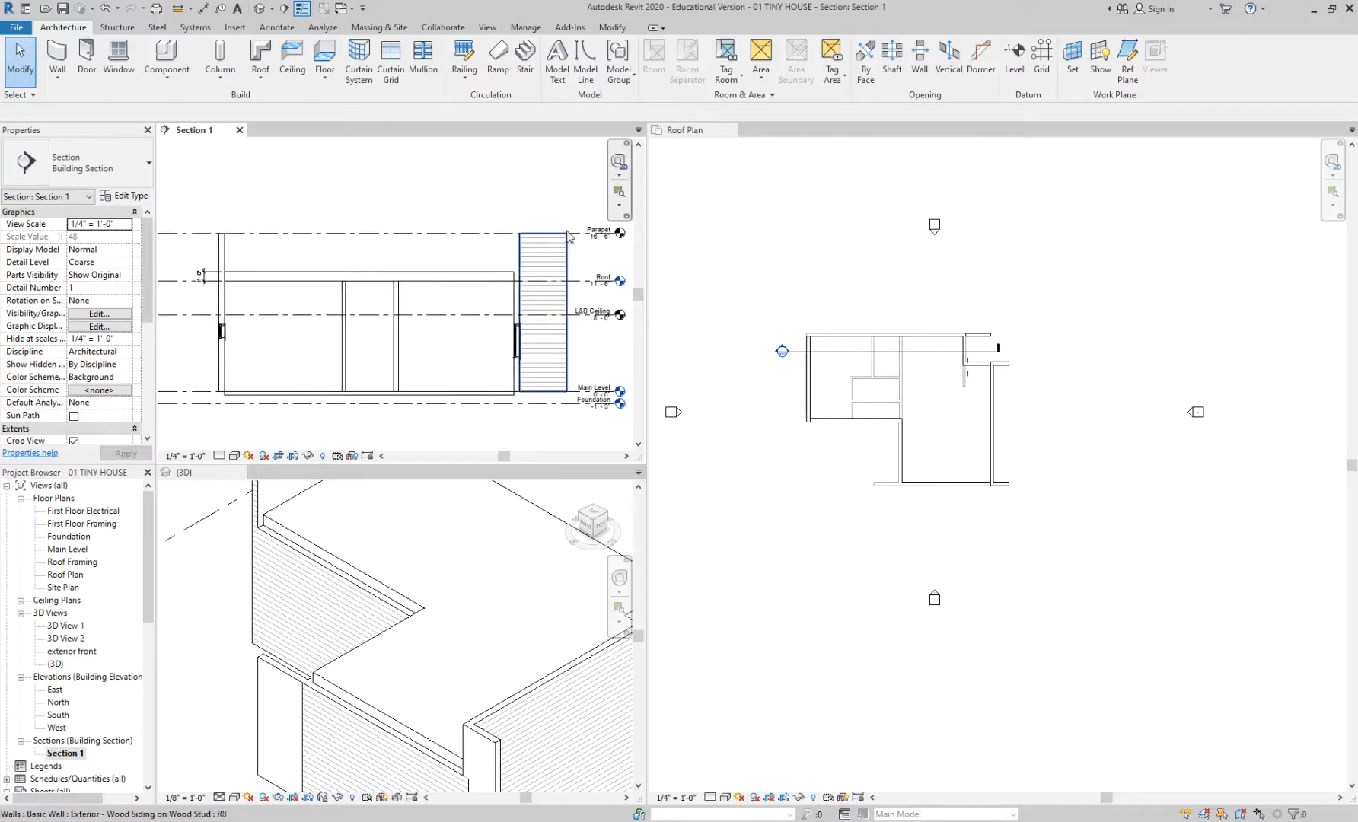
- Retile the open views so Section 1 fills the largest pane, and widen that pane to show the levels
{"action": "left_click", "coordinate": [801, 270]}
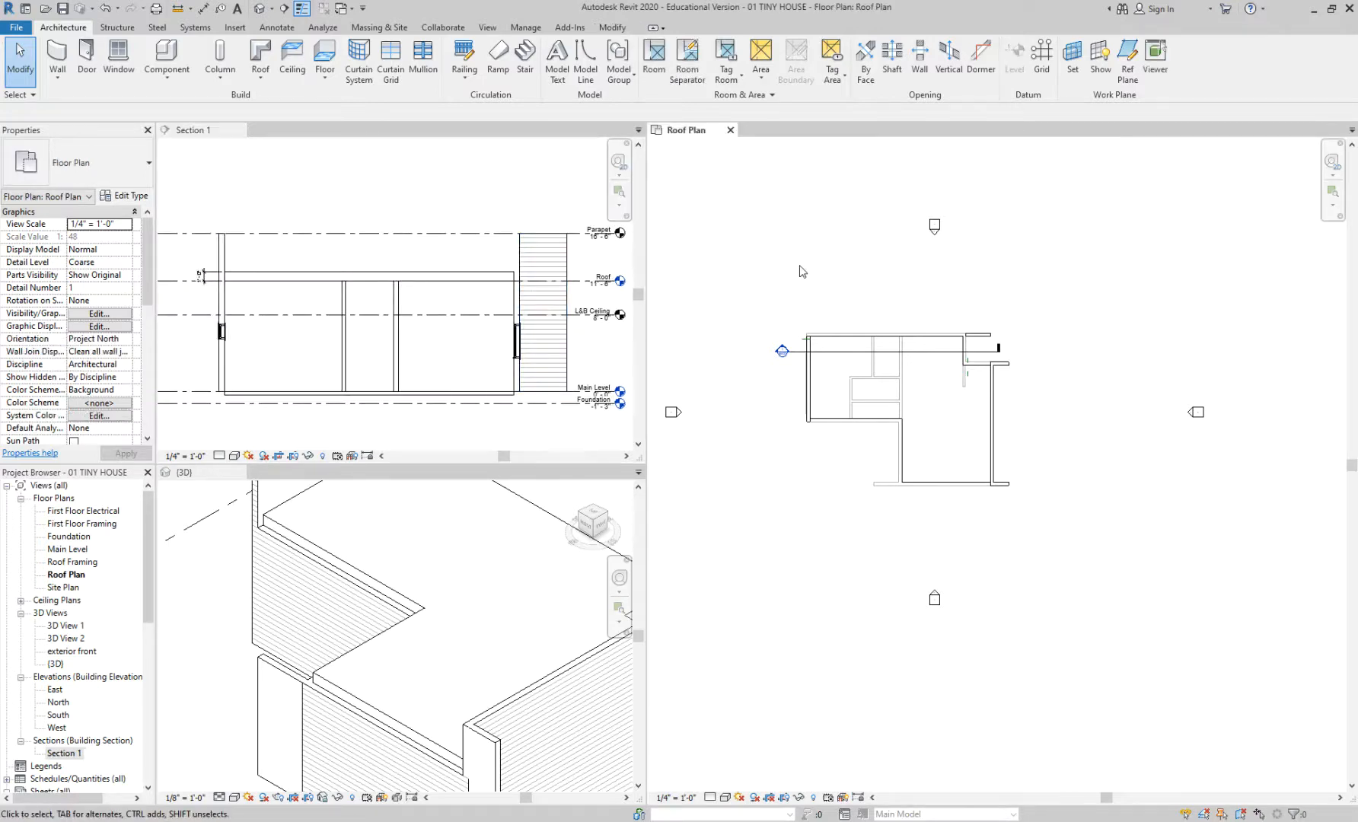
{"action": "key", "text": "w"}
{"action": "key", "text": "t"}
{"action": "left_click", "coordinate": [801, 271]}
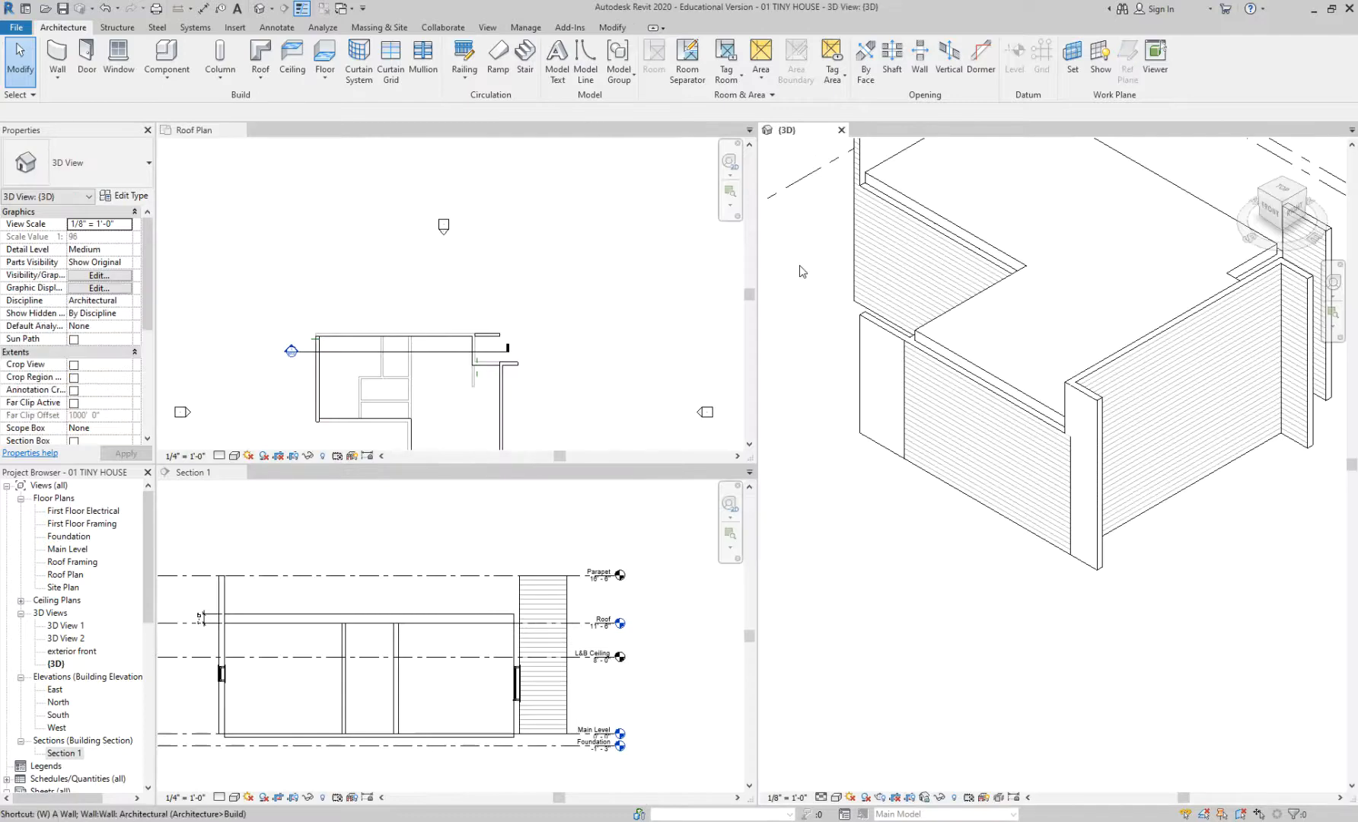
{"action": "key", "text": "w"}
{"action": "key", "text": "t"}
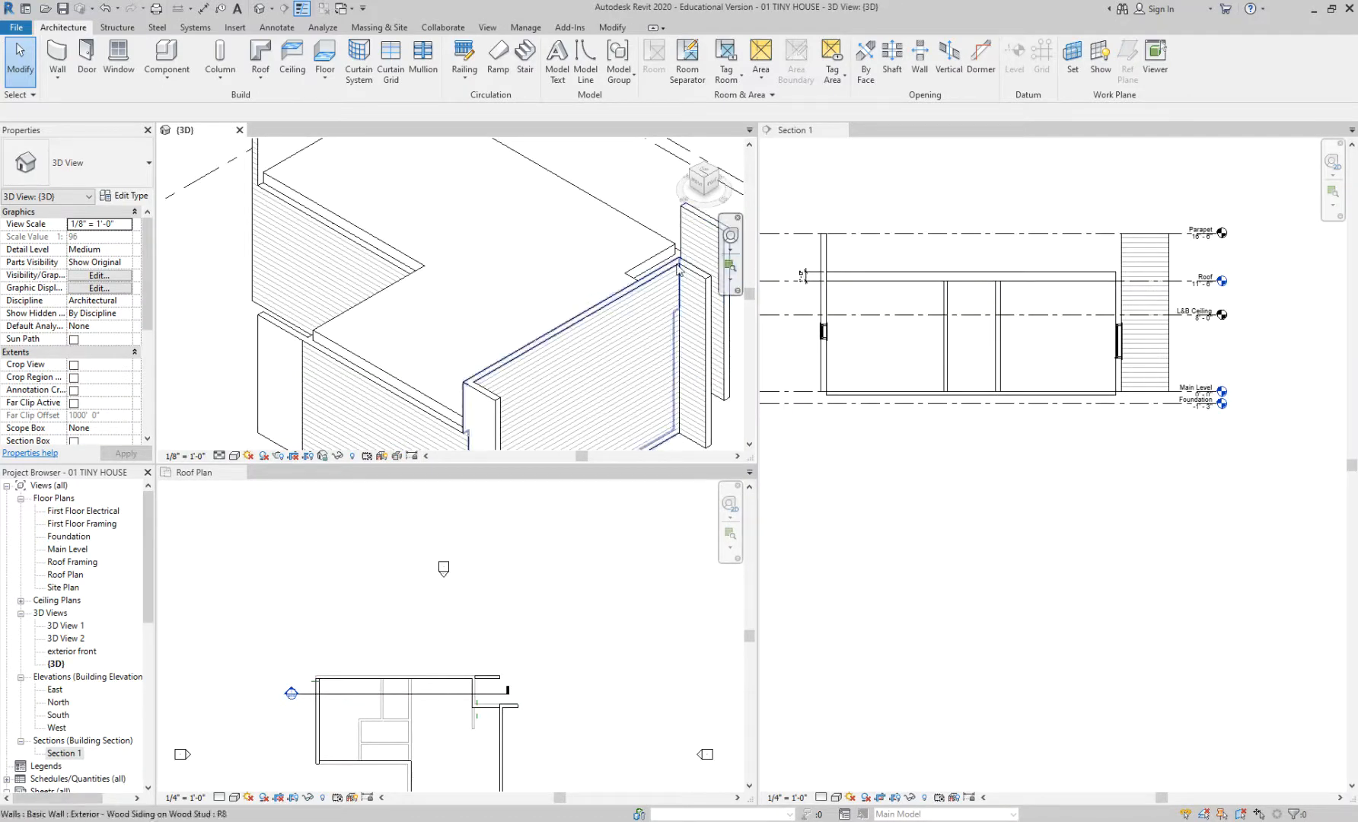
{"action": "left_click", "coordinate": [841, 255]}
{"action": "scroll", "coordinate": [841, 255], "scroll_direction": "up", "scroll_amount": 3}
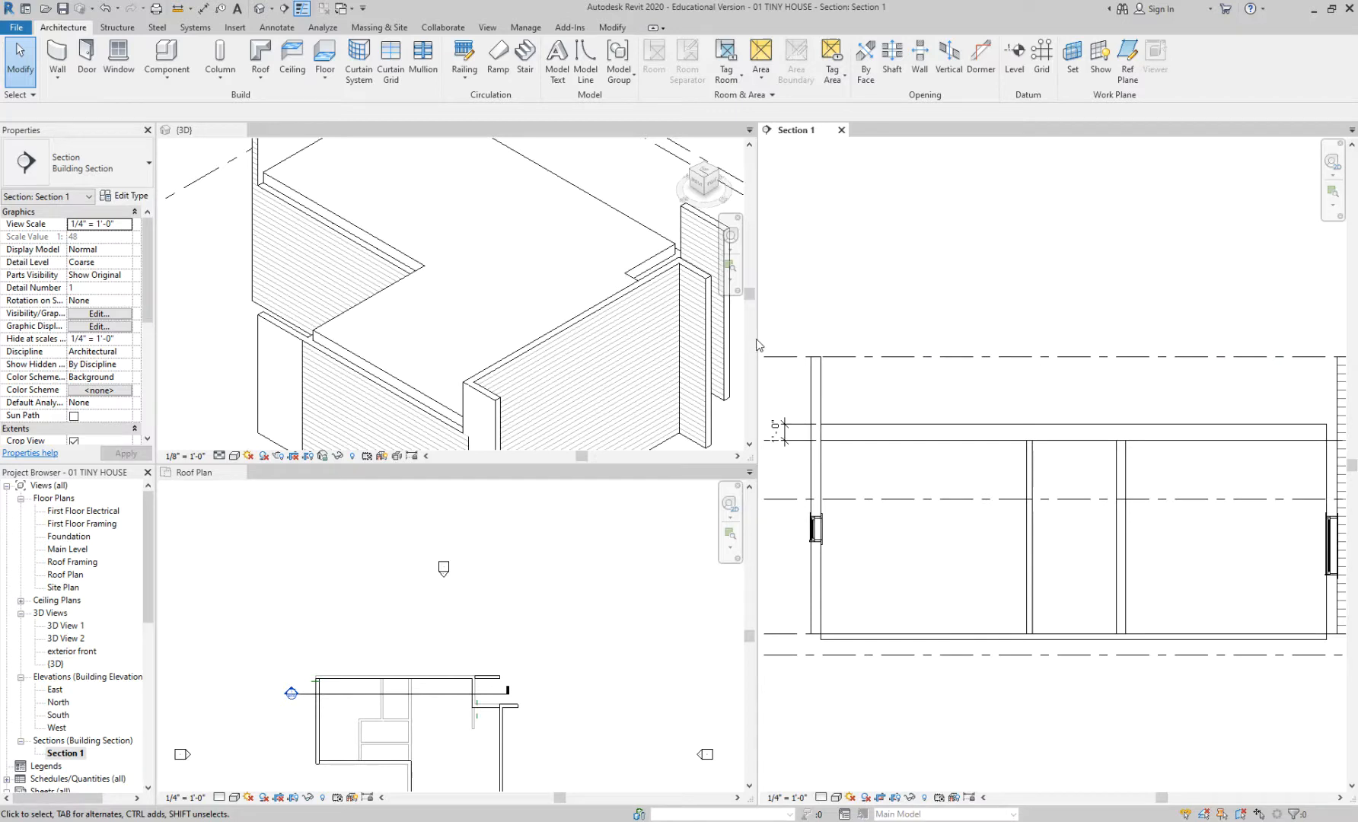
{"action": "left_click_drag", "start_coordinate": [758, 344], "coordinate": [626, 342]}
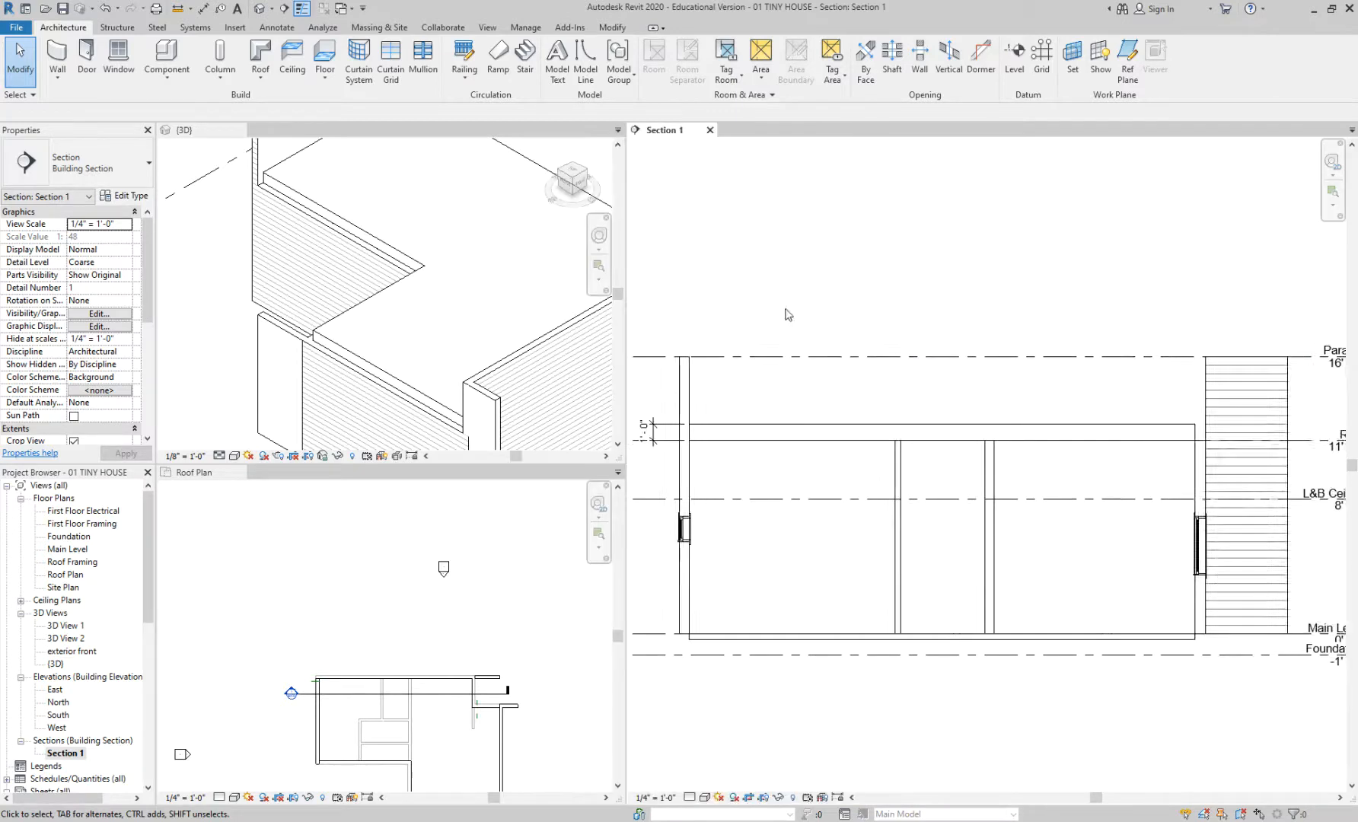
- Set the exterior end wall opposite the freestanding wall to a 5-foot top offset above the Roof level in Section 1
{"action": "middle_click_drag", "start_coordinate": [796, 318], "coordinate": [799, 275]}
{"action": "scroll", "coordinate": [799, 275], "scroll_direction": "down", "scroll_amount": 1}
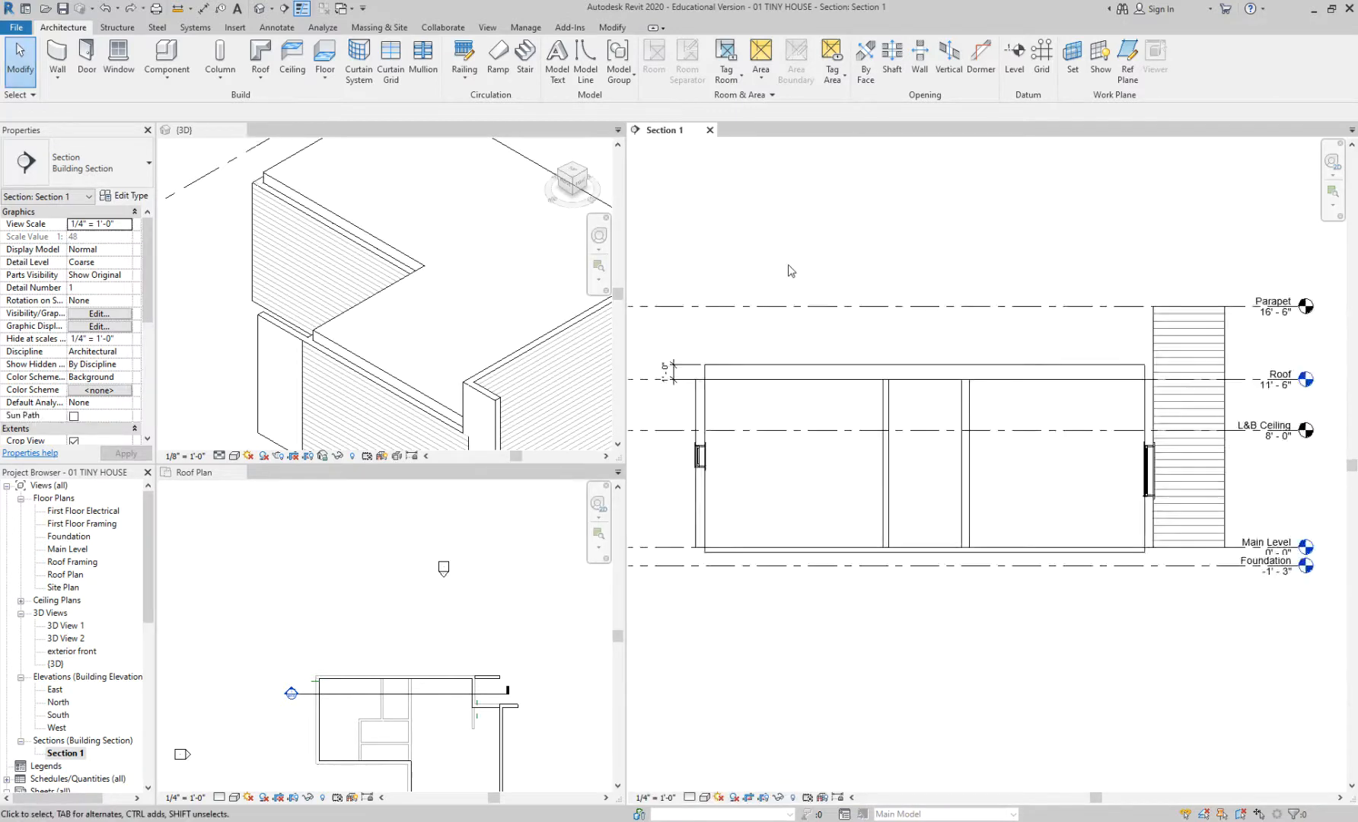
{"action": "left_click", "coordinate": [696, 410]}
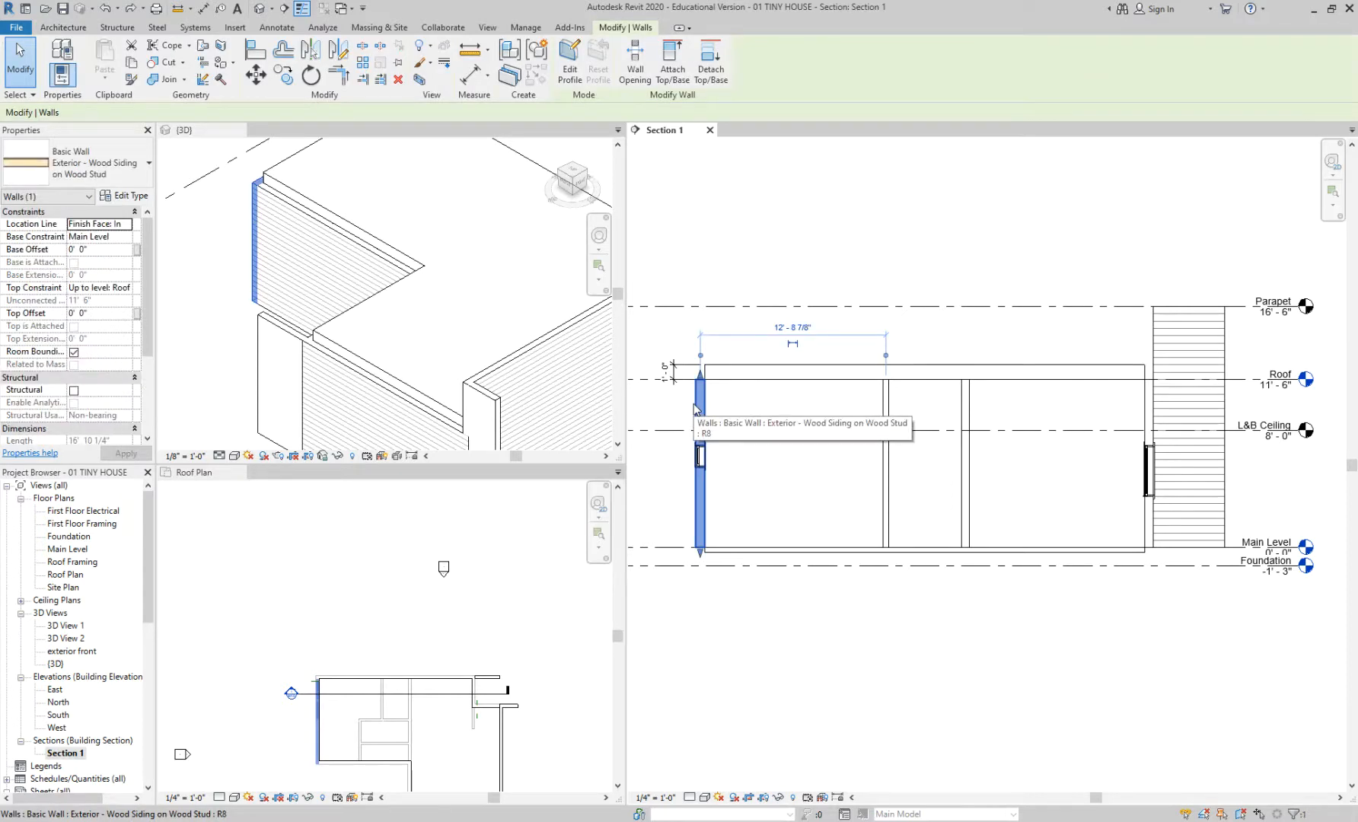
{"action": "left_click", "coordinate": [86, 315]}
{"action": "type", "text": "5"}
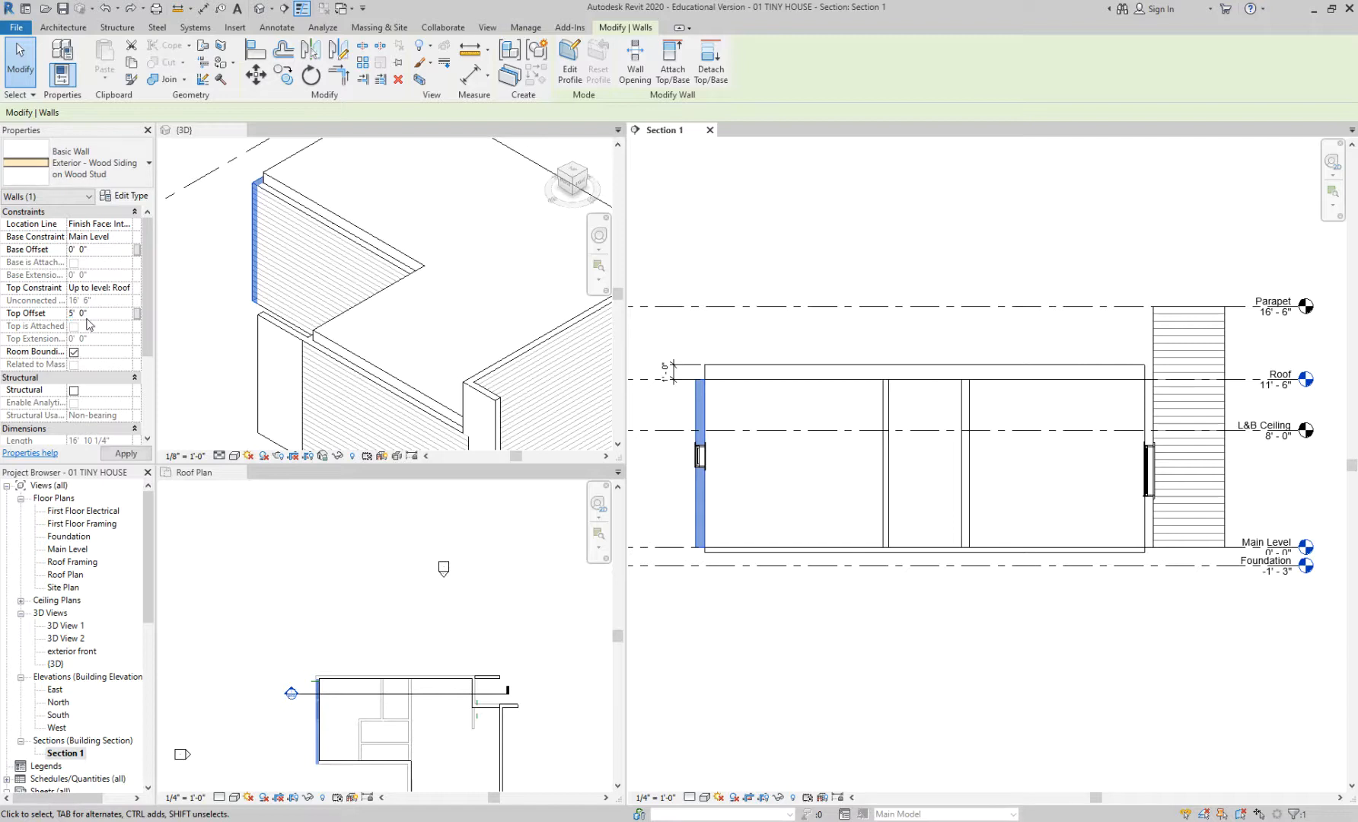
{"action": "key", "text": "Return"}
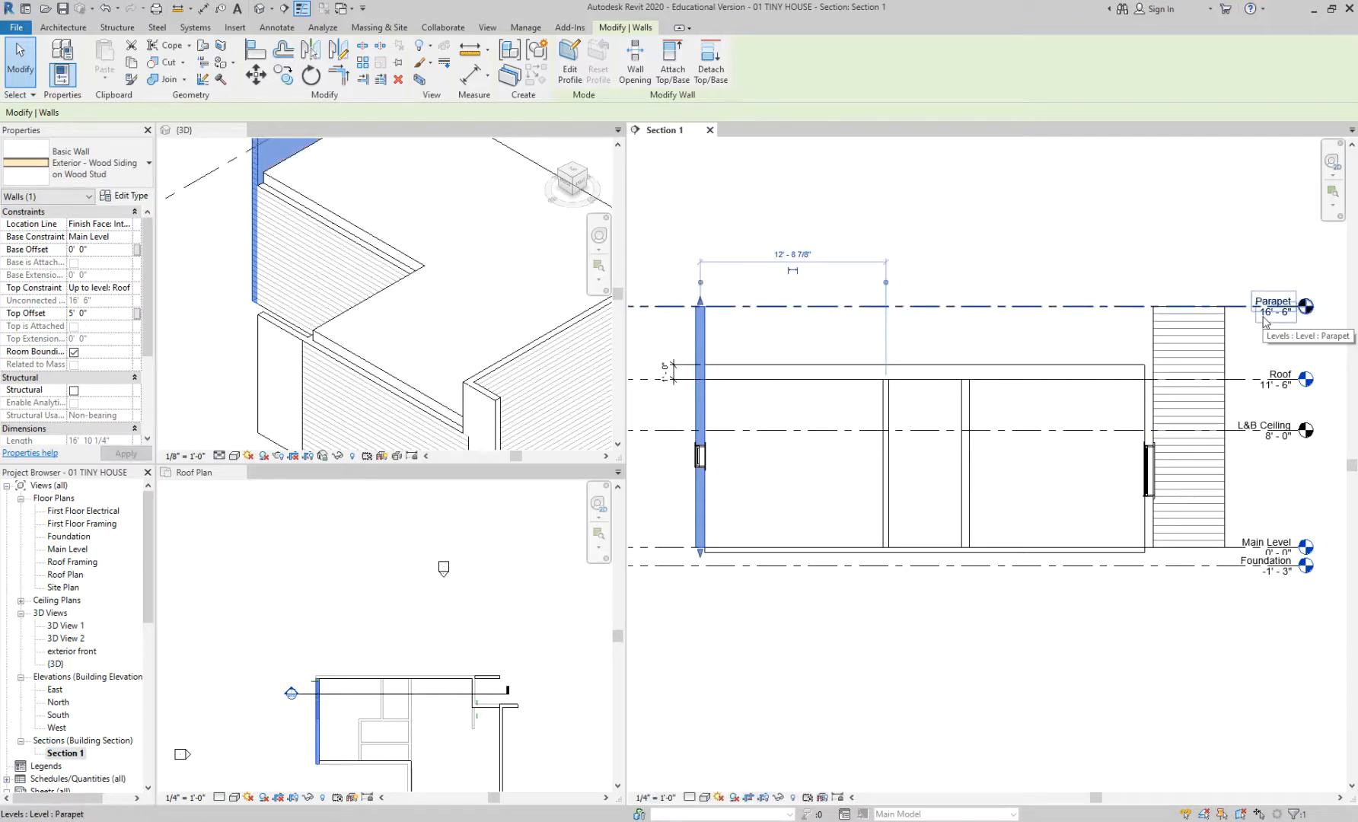
{"action": "left_click", "coordinate": [1039, 227]}
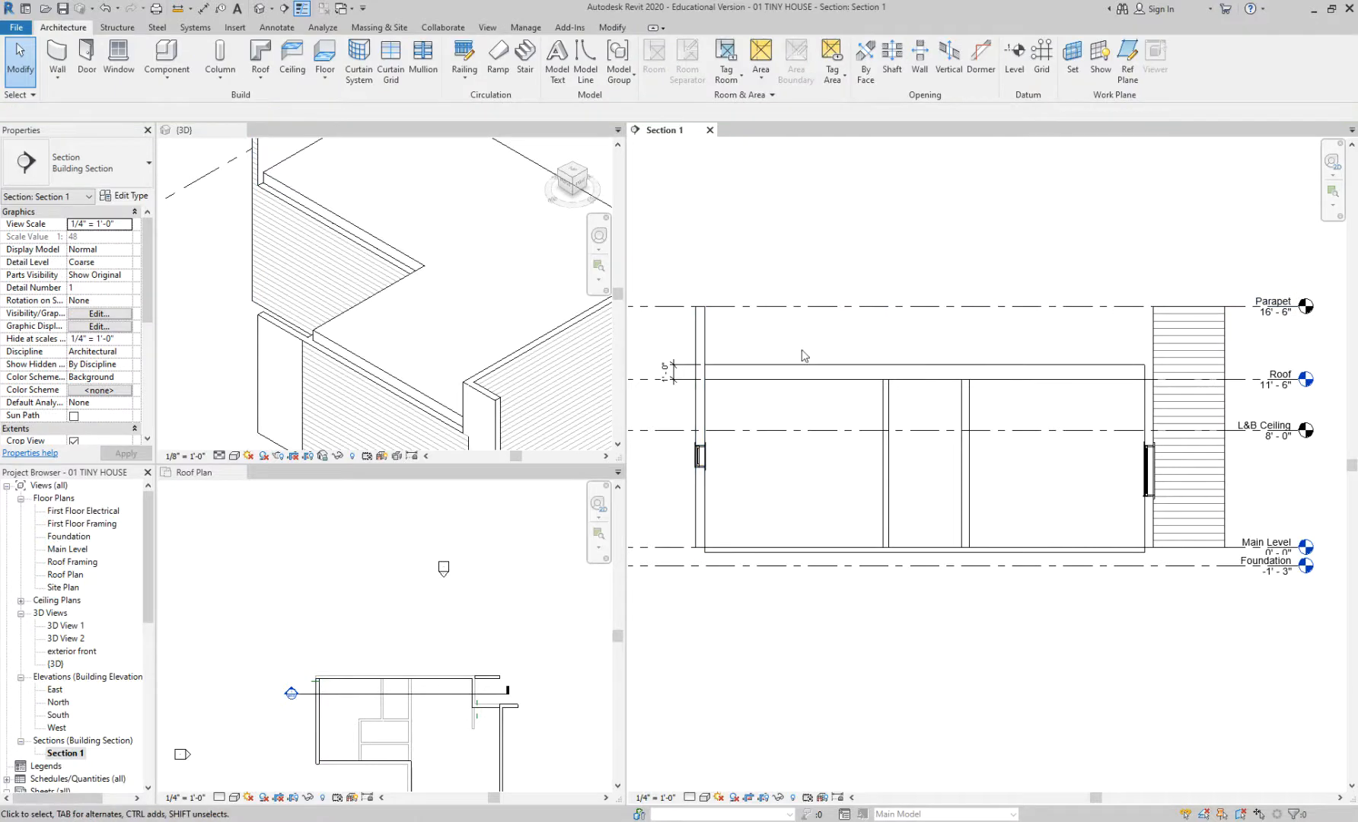
- Try setting the Parapet level's elevation to 14 feet in Section 1, and undo the change
{"action": "left_click", "coordinate": [1269, 318]}
{"action": "left_click", "coordinate": [1269, 314]}
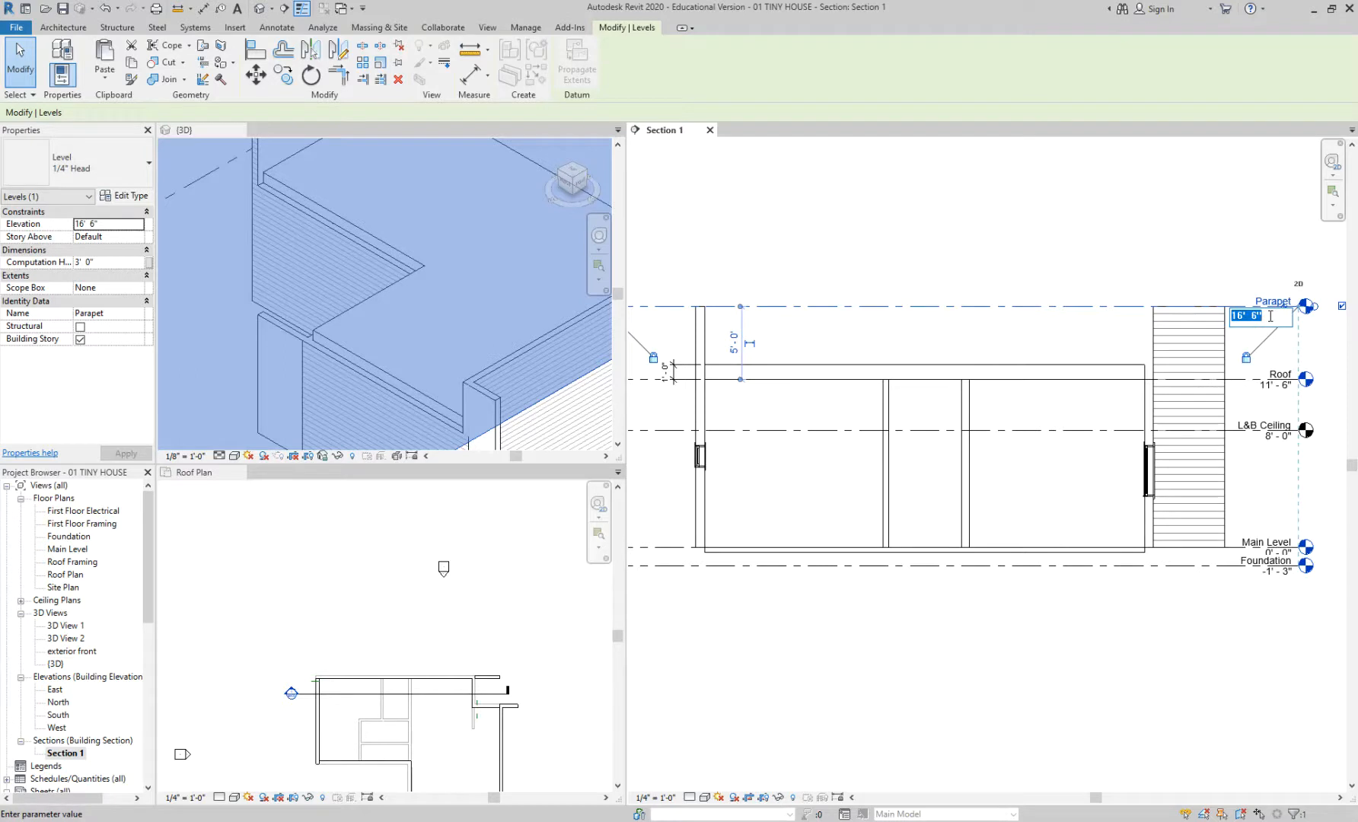
{"action": "type", "text": "14"}
{"action": "key", "text": "Return"}
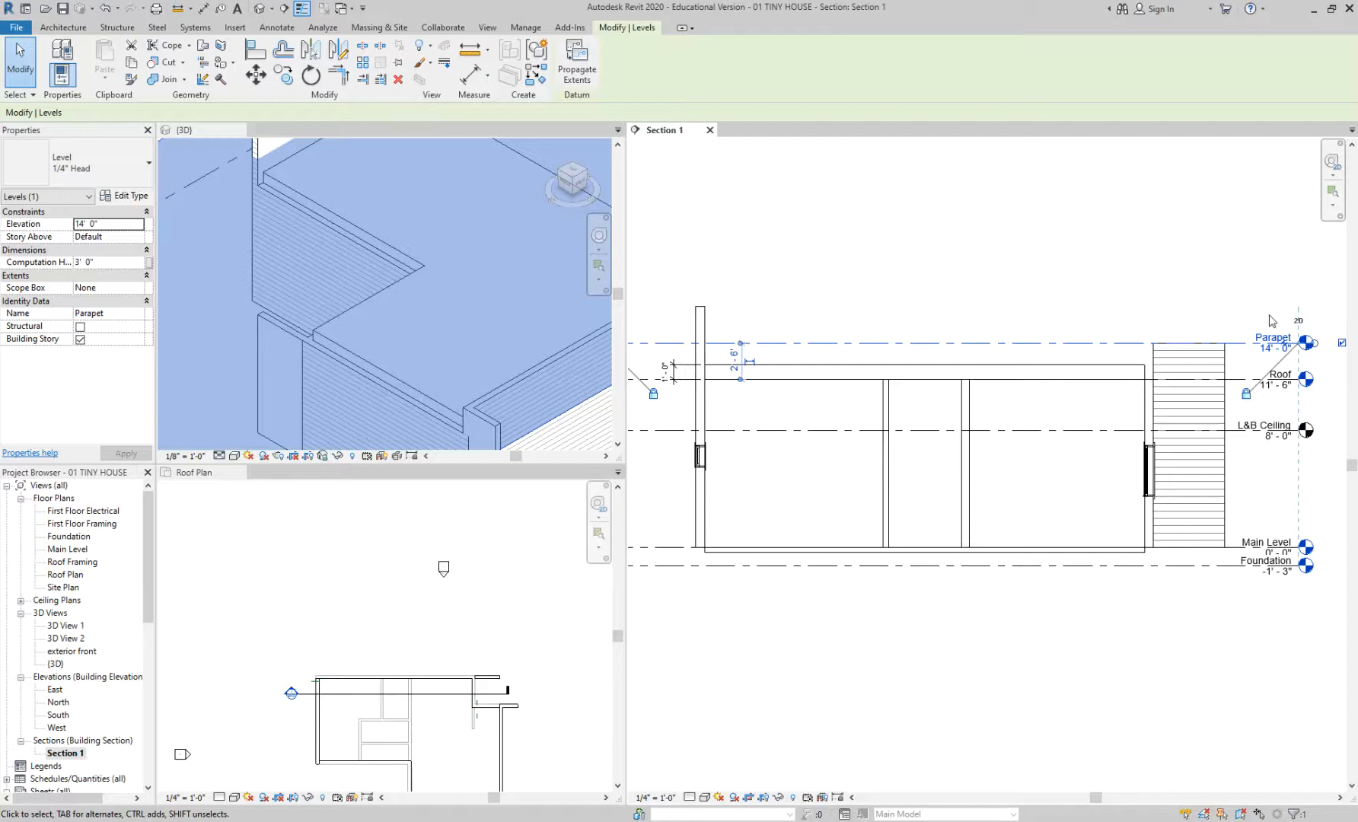
{"action": "left_click", "coordinate": [1211, 294]}
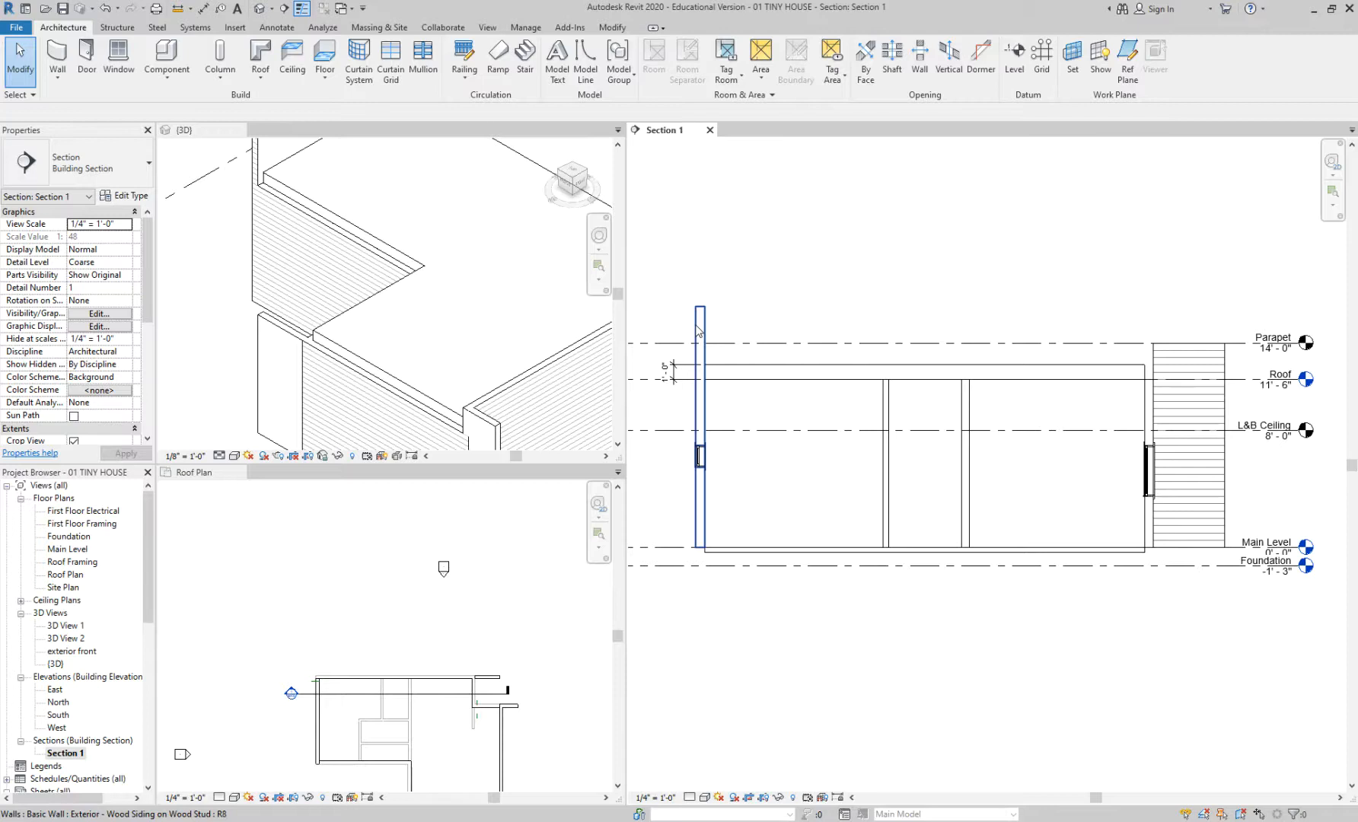
{"action": "key", "text": "ctrl+z"}
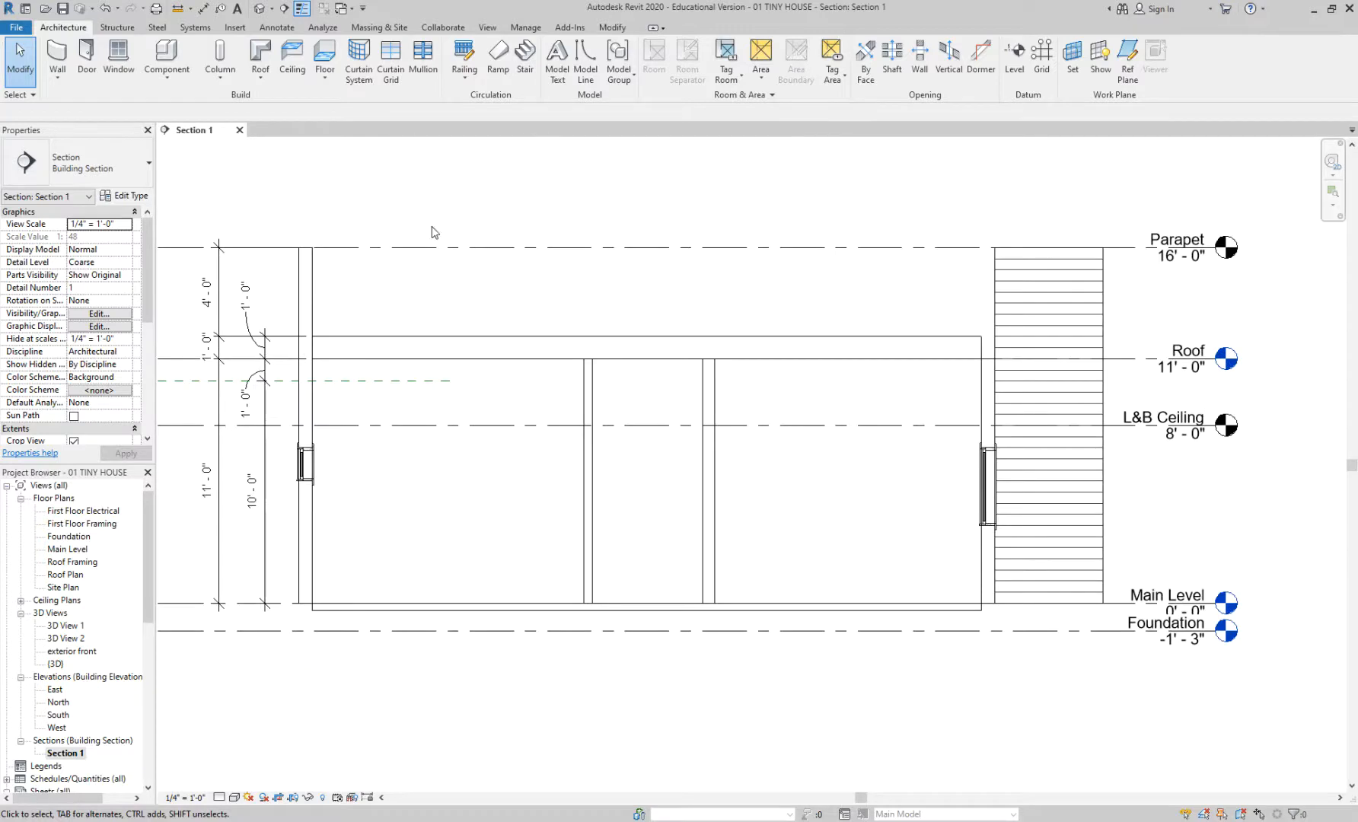
- Open the Main Level floor plan and examine the room layout around the small interior rooms
{"action": "double_click", "coordinate": [76, 550]}
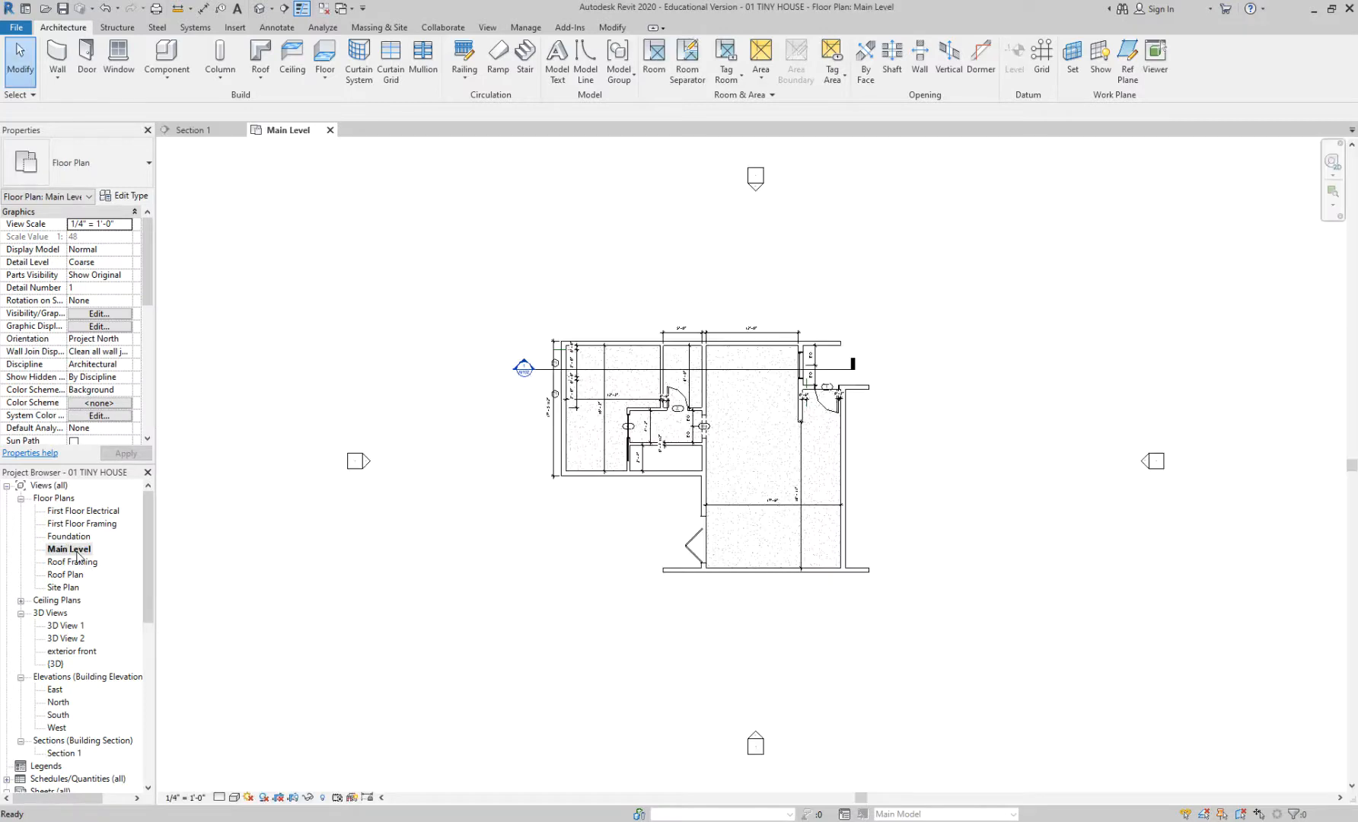
{"action": "scroll", "coordinate": [715, 457], "scroll_direction": "up", "scroll_amount": 5}
{"action": "middle_click_drag", "start_coordinate": [738, 460], "coordinate": [675, 586]}
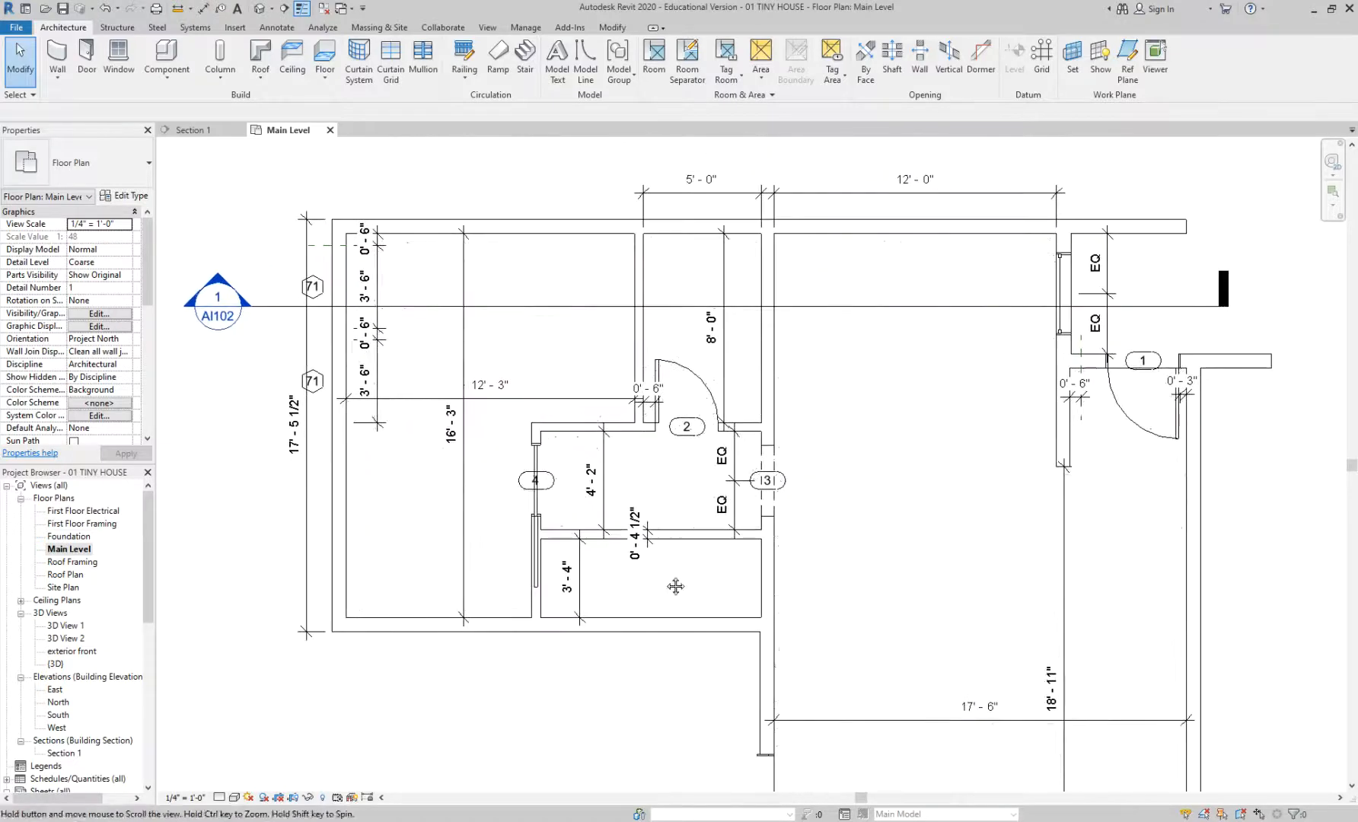
{"action": "left_click", "coordinate": [146, 573]}
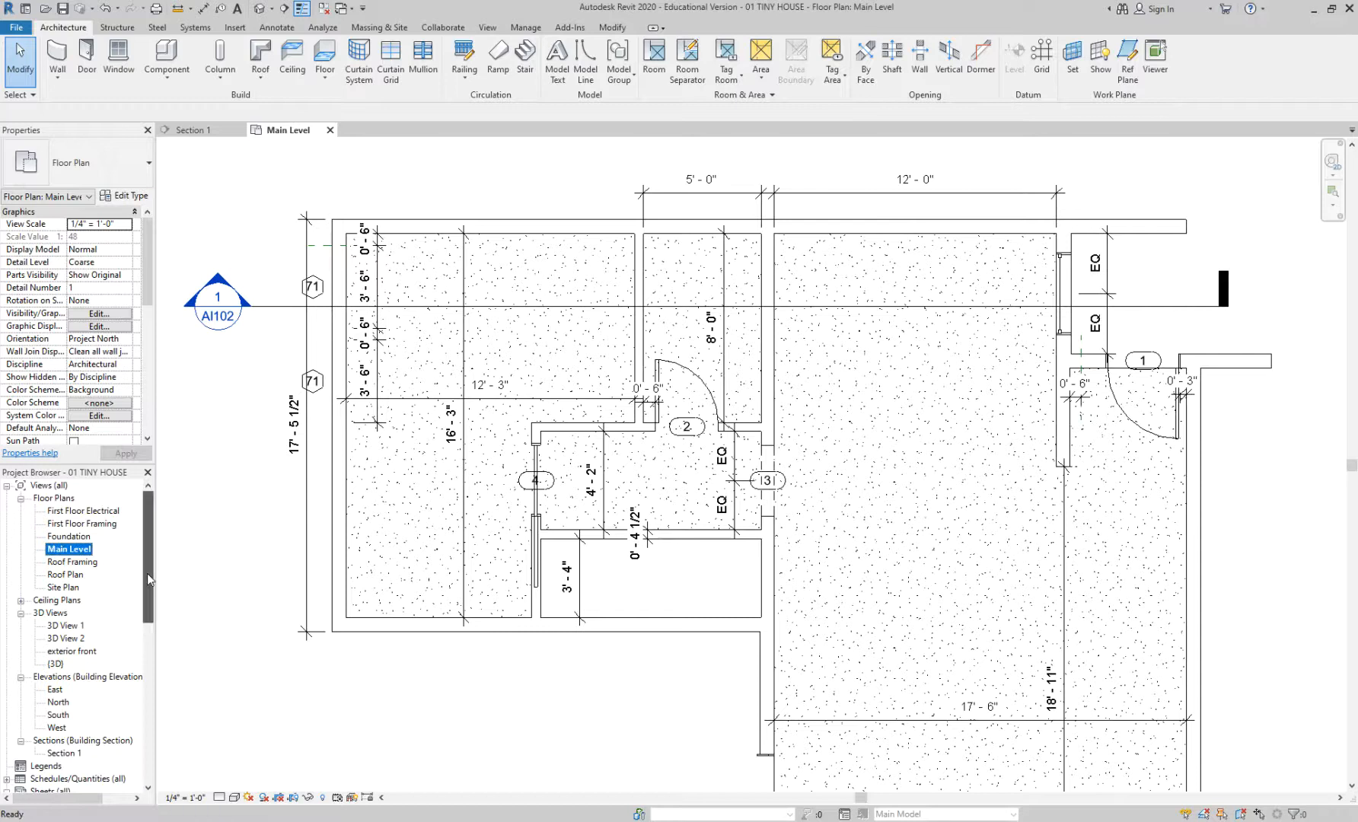
- Open the Main Level reflected ceiling plan and close the Main Level floor plan
{"action": "left_click", "coordinate": [21, 601]}
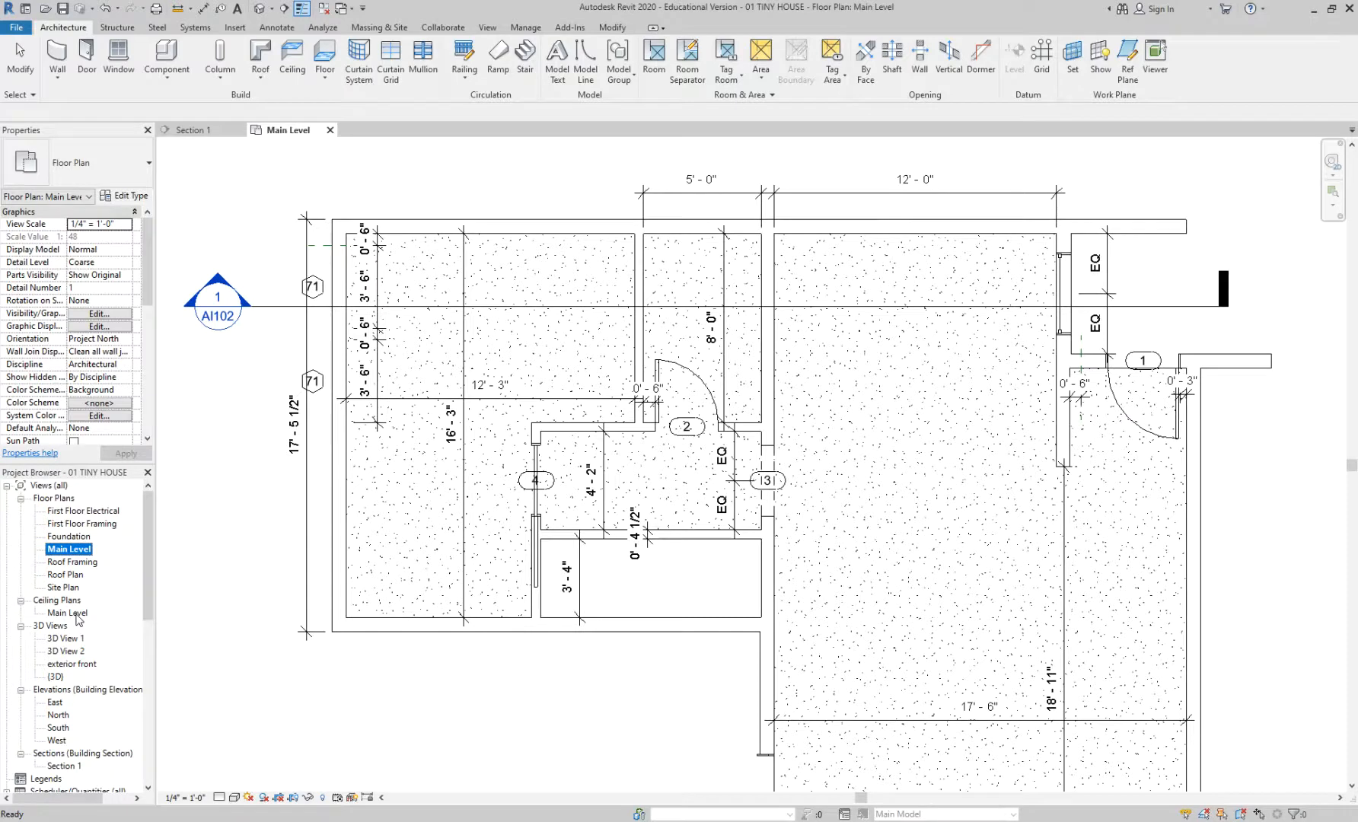
{"action": "double_click", "coordinate": [77, 614]}
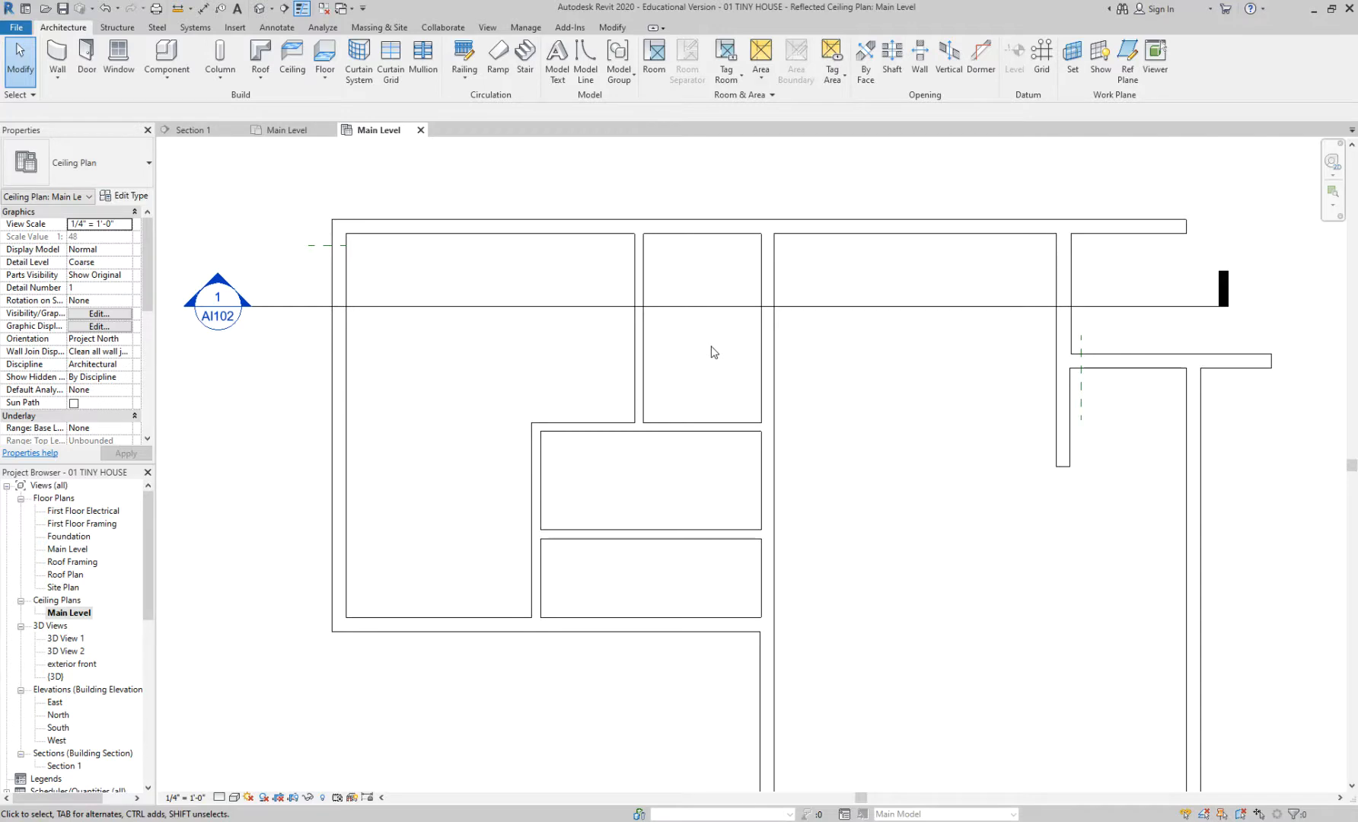
{"action": "scroll", "coordinate": [714, 352], "scroll_direction": "down", "scroll_amount": 2}
{"action": "scroll", "coordinate": [848, 421], "scroll_direction": "up", "scroll_amount": 1}
{"action": "scroll", "coordinate": [796, 378], "scroll_direction": "up", "scroll_amount": 1}
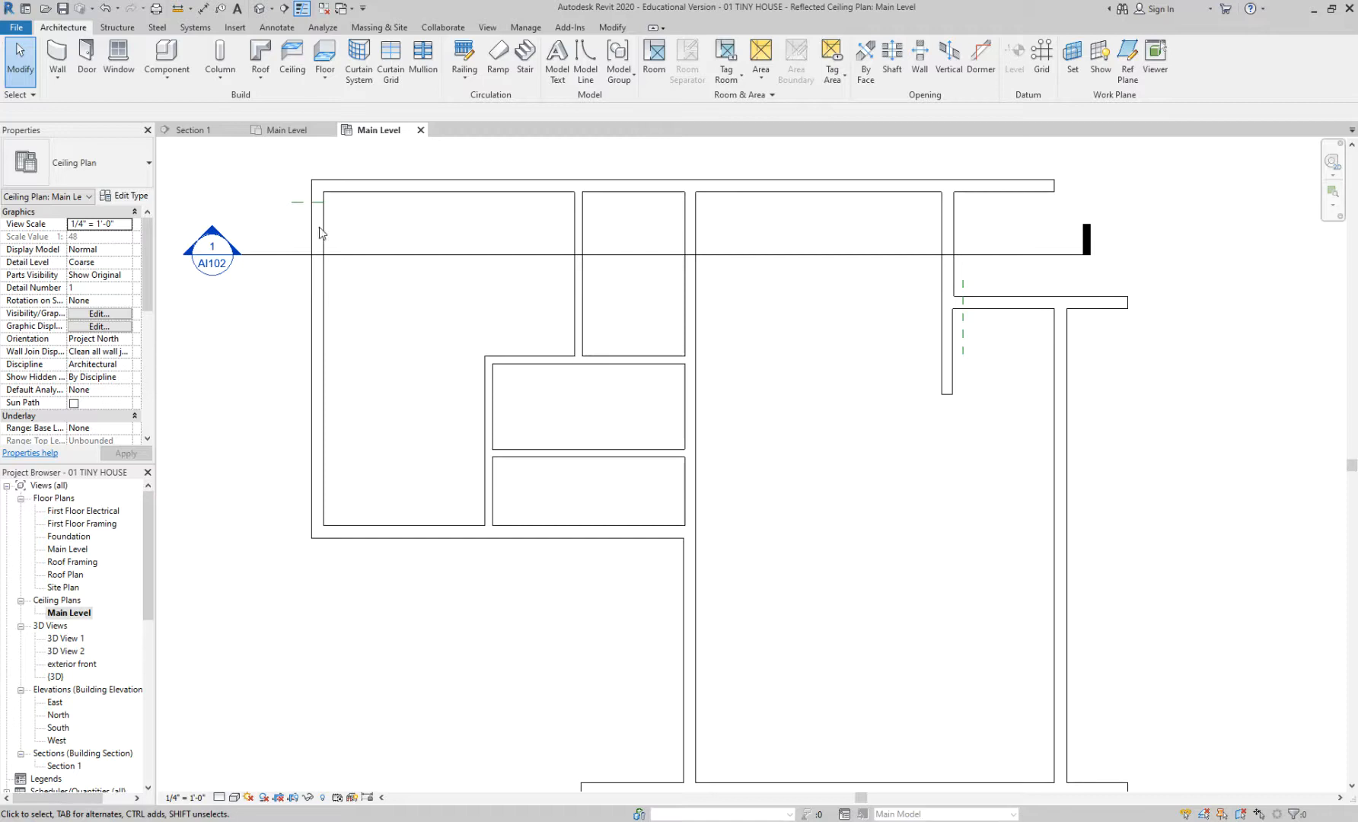
{"action": "left_click", "coordinate": [297, 130]}
{"action": "left_click", "coordinate": [330, 130]}
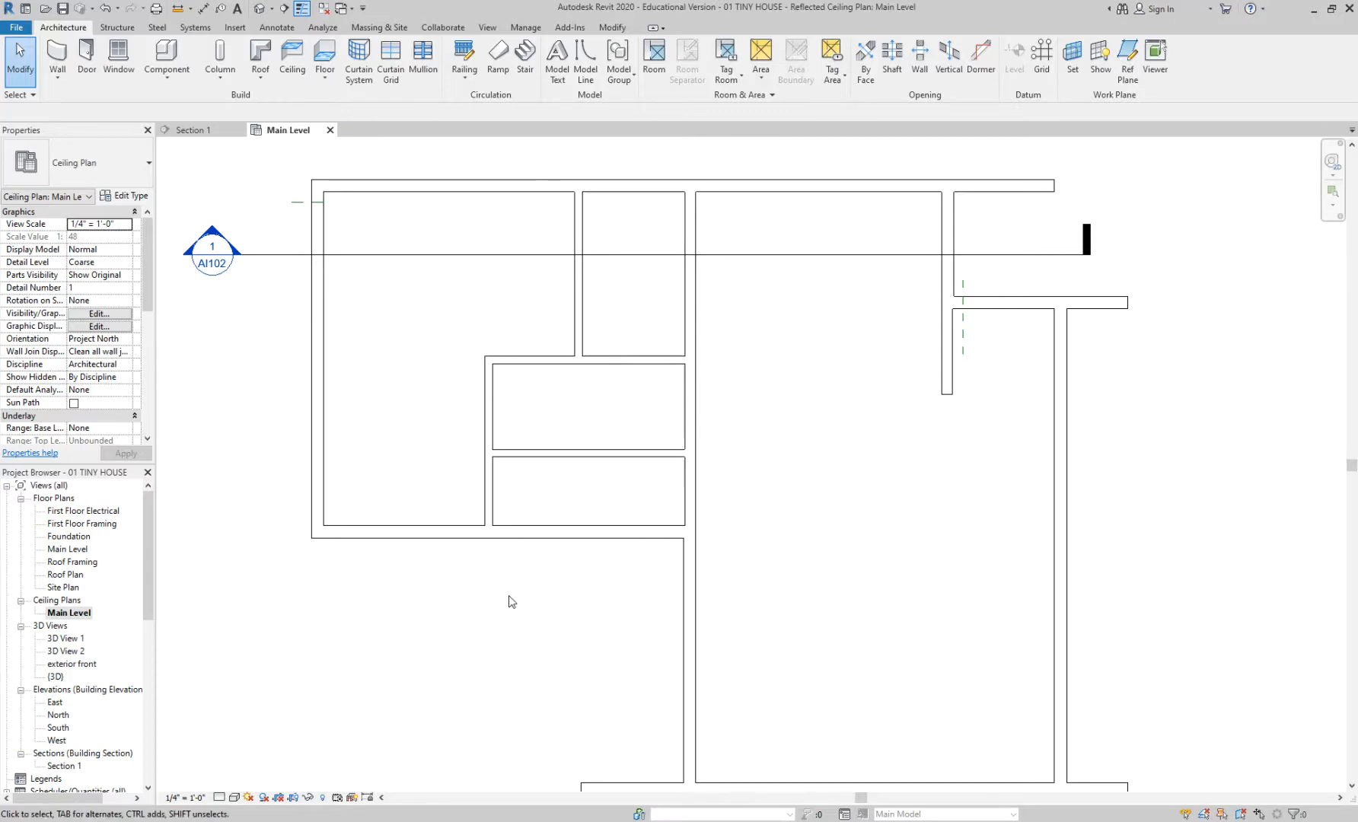
{"action": "key", "text": "w"}
{"action": "key", "text": "t"}
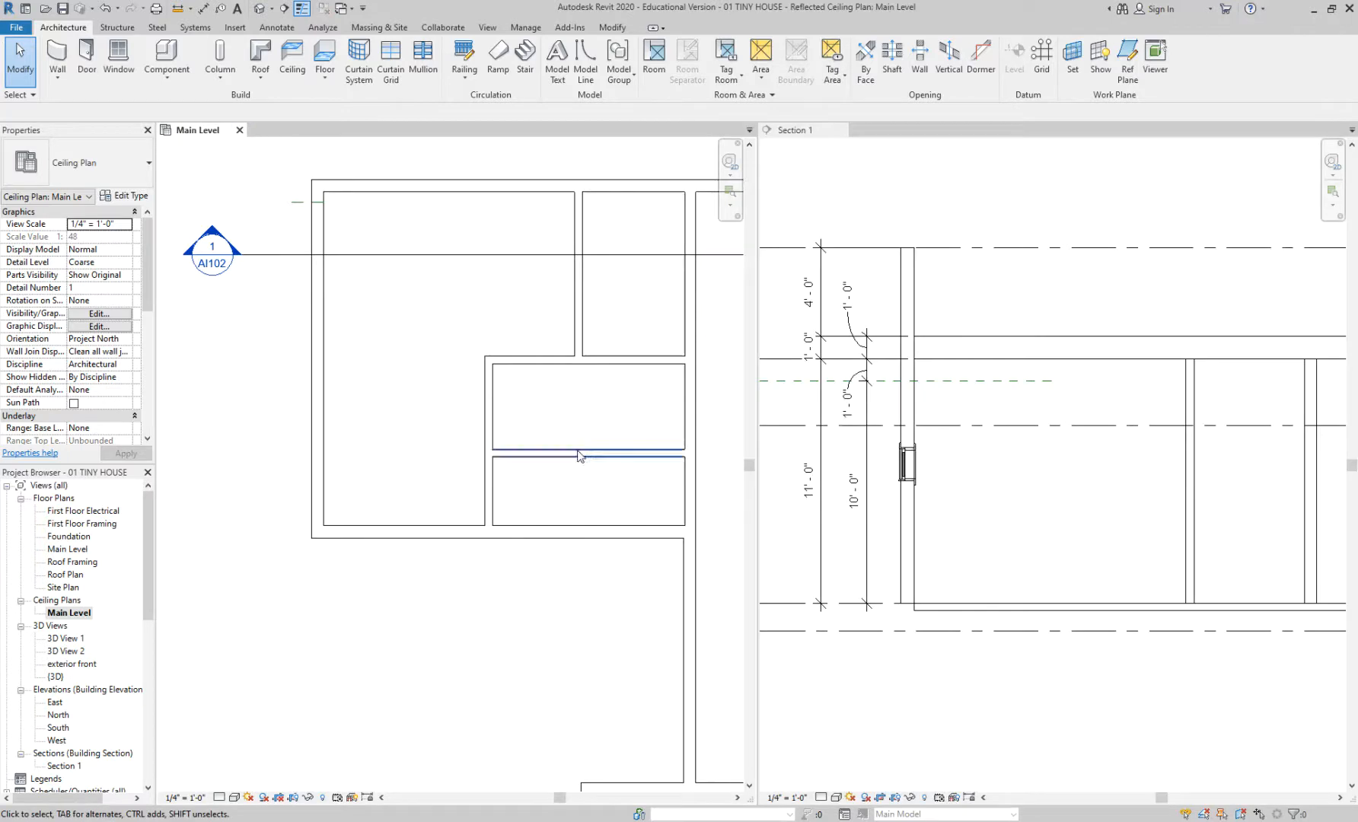
{"action": "left_click", "coordinate": [869, 191]}
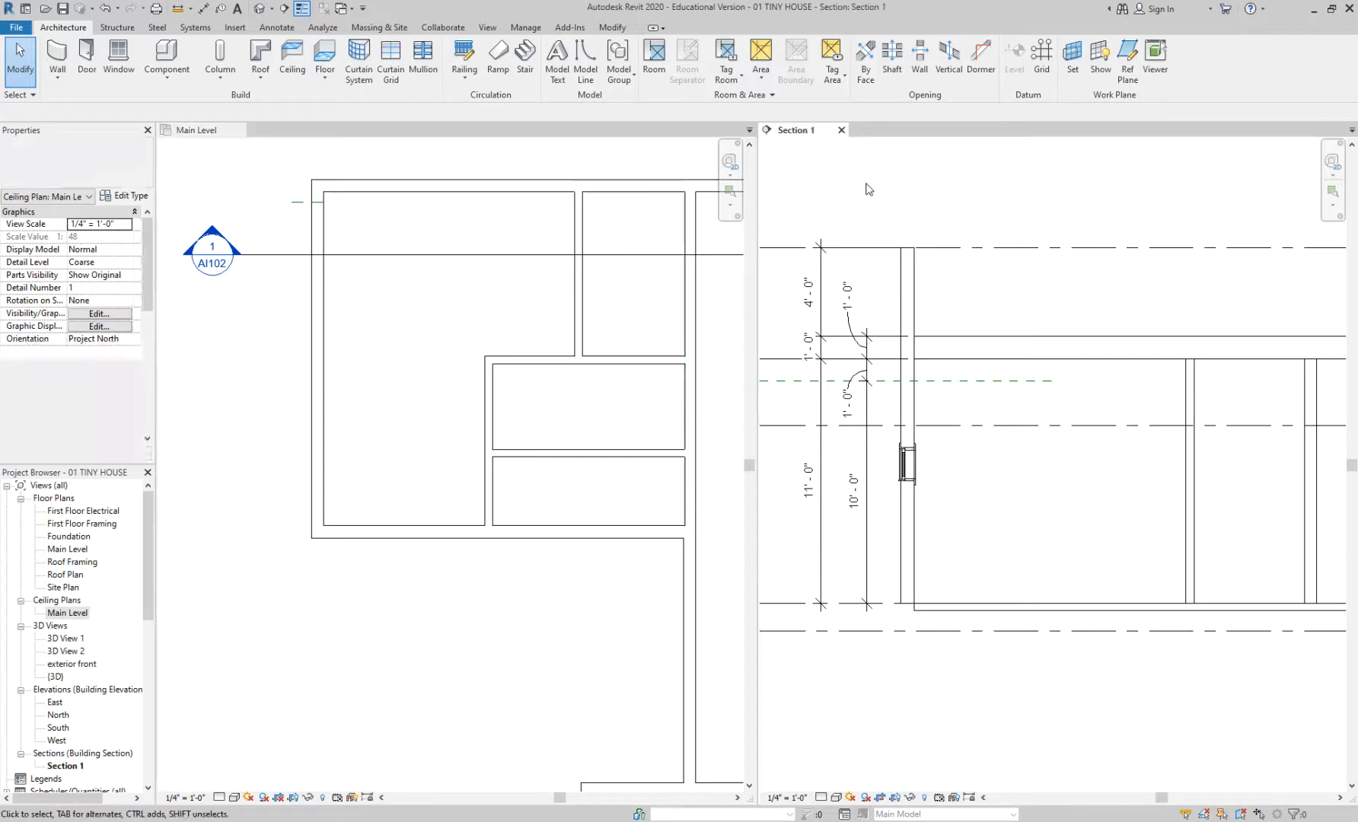
{"action": "left_click", "coordinate": [841, 129]}
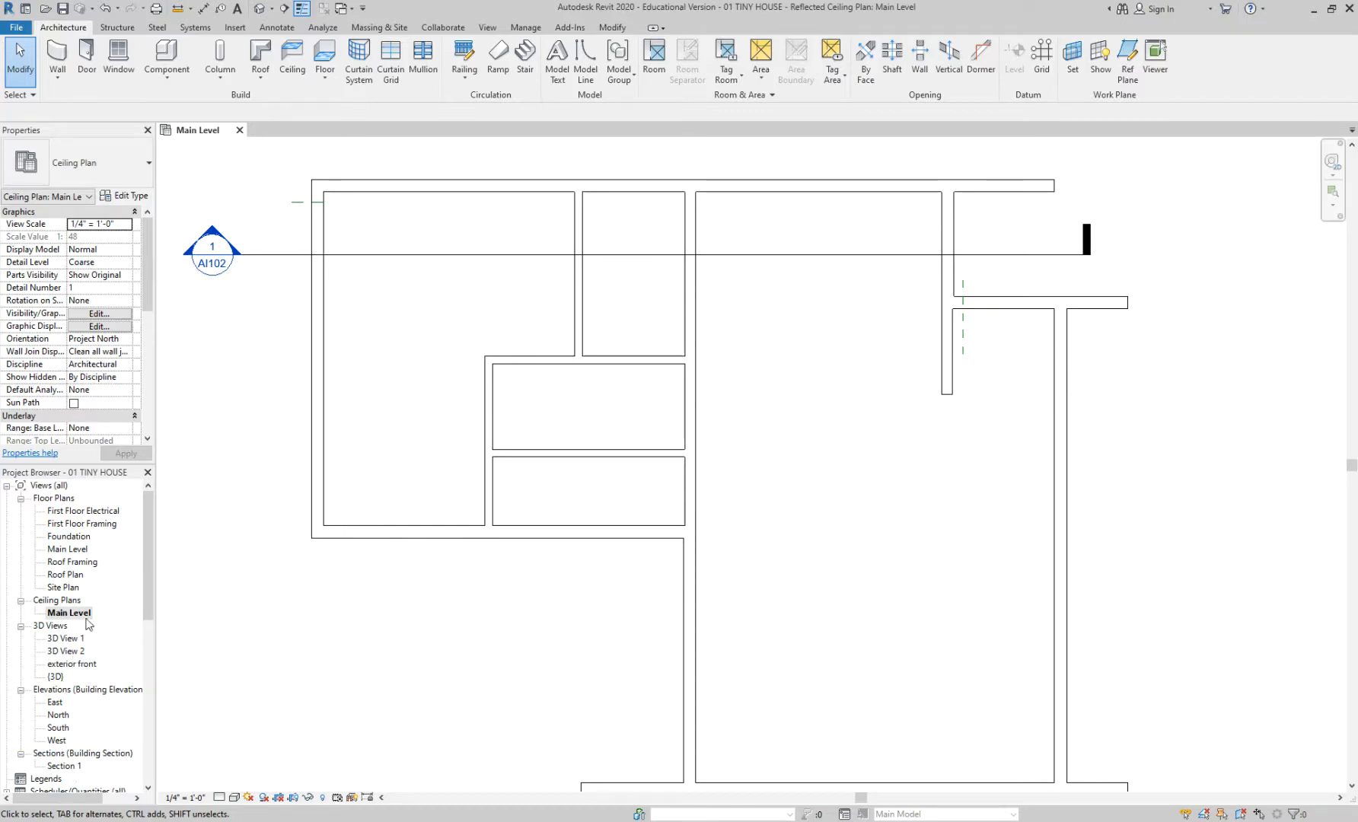
- Reopen Section 1 and tile it side by side with the Main Level ceiling plan, with Section 1 as the first pane
{"action": "scroll", "coordinate": [80, 585], "scroll_direction": "down", "scroll_amount": 1}
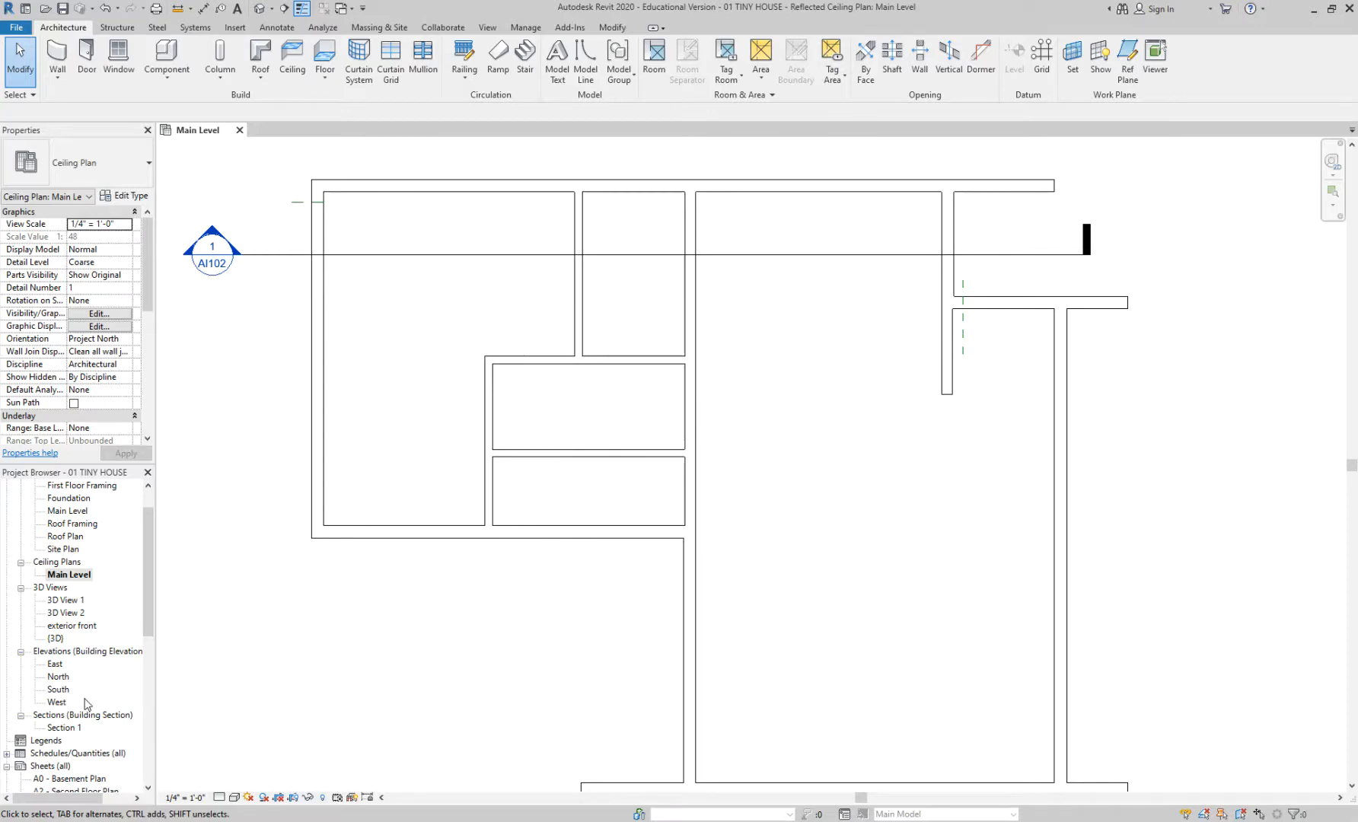
{"action": "double_click", "coordinate": [65, 728]}
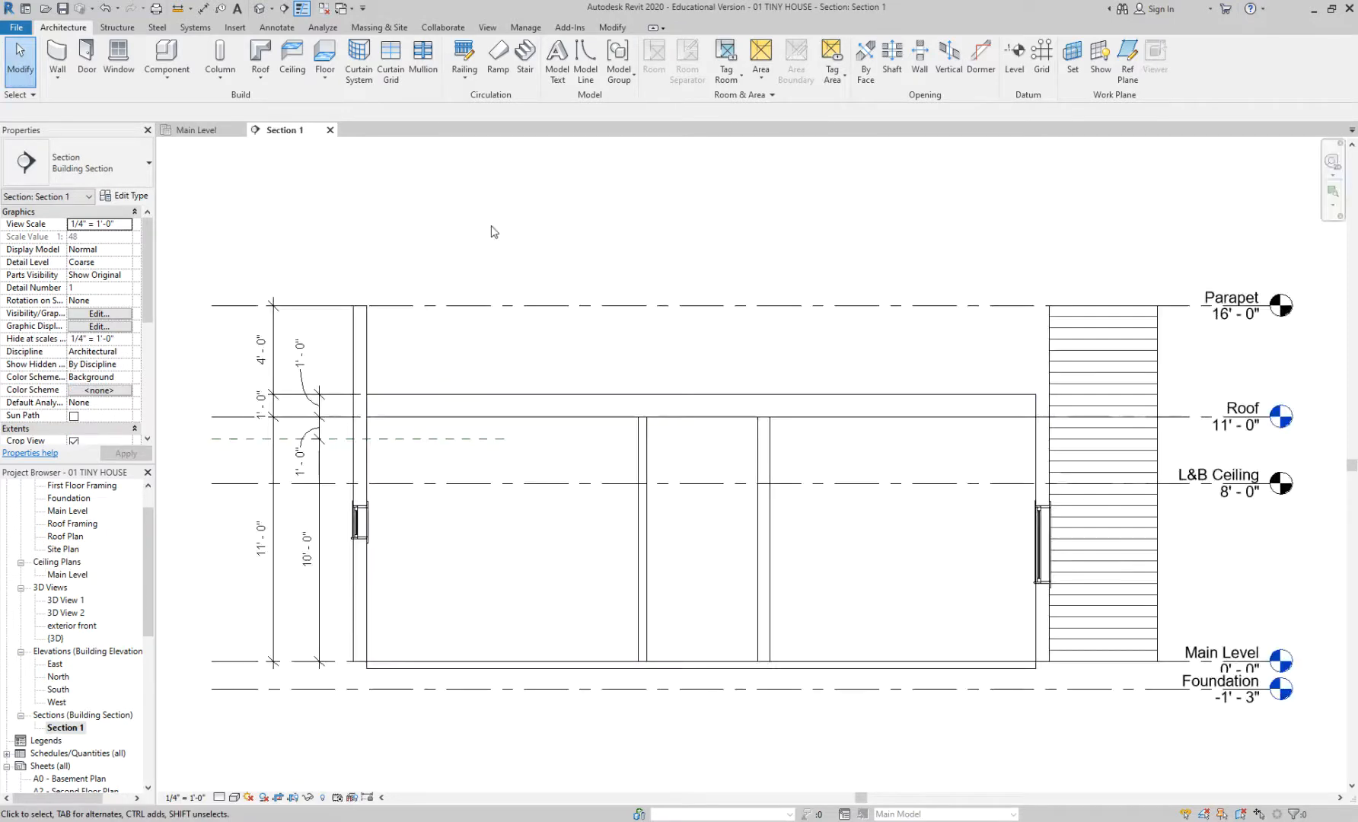
{"action": "left_click", "coordinate": [196, 130]}
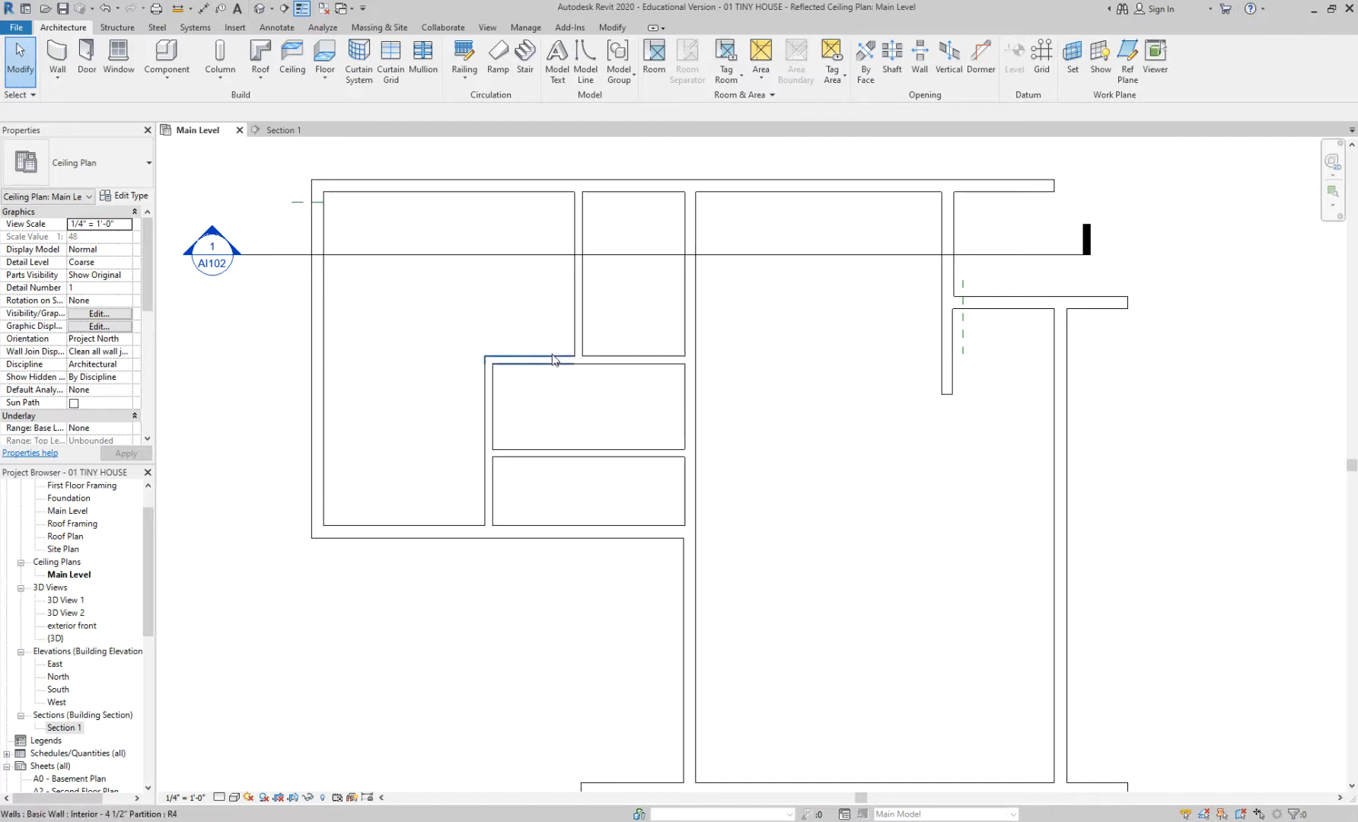
{"action": "left_click", "coordinate": [283, 130]}
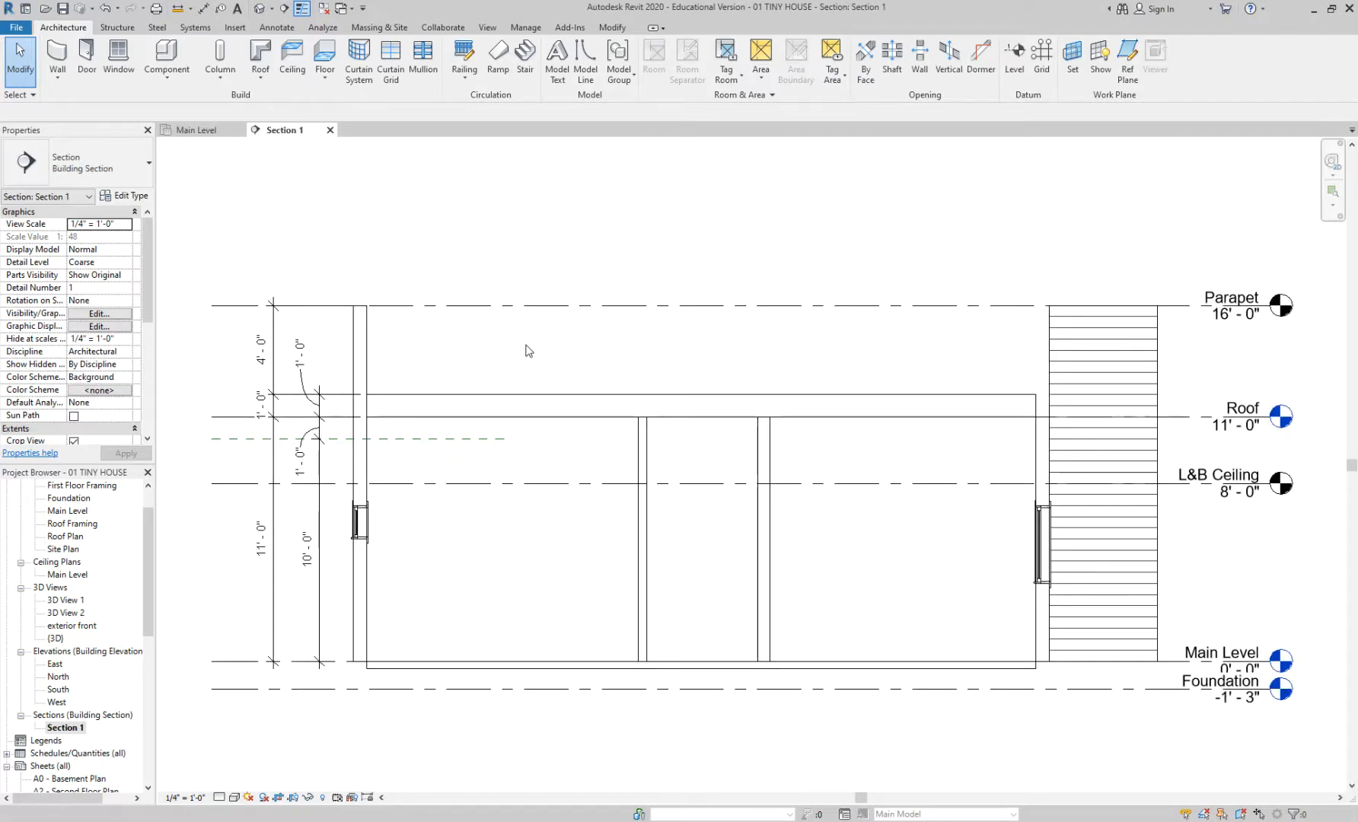
{"action": "key", "text": "w"}
{"action": "key", "text": "t"}
{"action": "scroll", "coordinate": [656, 332], "scroll_direction": "up", "scroll_amount": 2}
{"action": "middle_click_drag", "start_coordinate": [556, 411], "coordinate": [576, 364]}
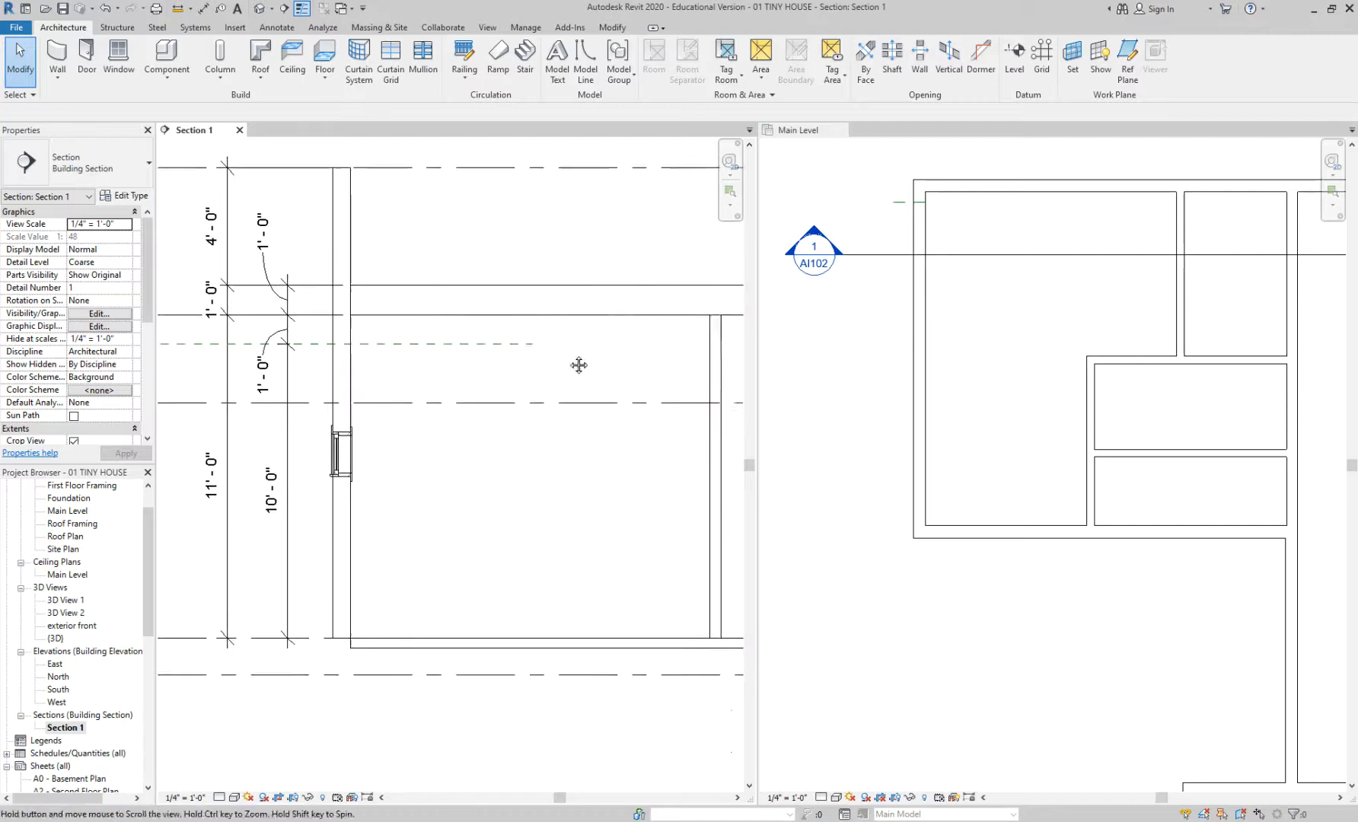
- Examine the interior partitions against the Roof and L&B Ceiling levels in Section 1 alongside the ceiling plan
{"action": "scroll", "coordinate": [997, 334], "scroll_direction": "down", "scroll_amount": 2}
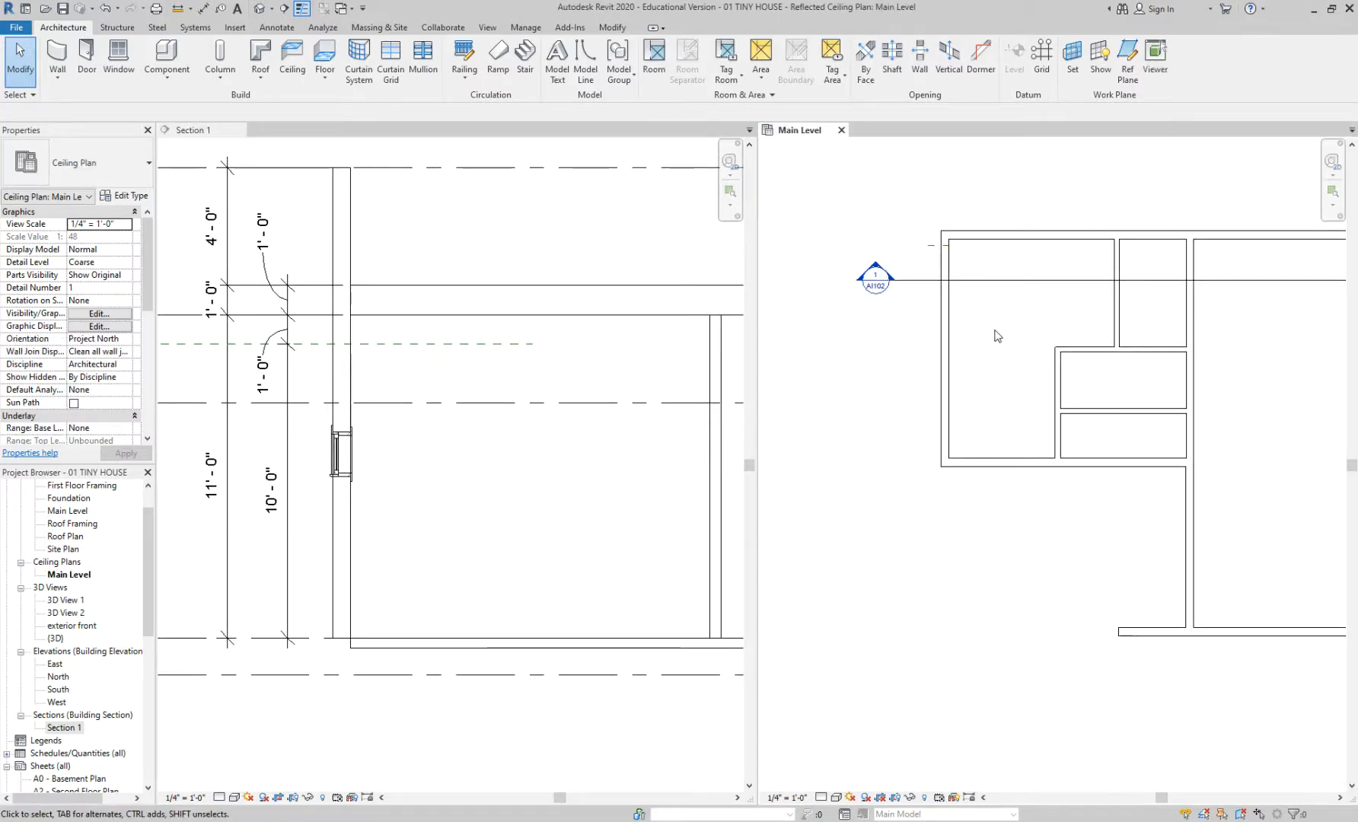
{"action": "scroll", "coordinate": [484, 381], "scroll_direction": "down", "scroll_amount": 2}
{"action": "left_click", "coordinate": [534, 408]}
{"action": "middle_click_drag", "start_coordinate": [563, 428], "coordinate": [460, 428]}
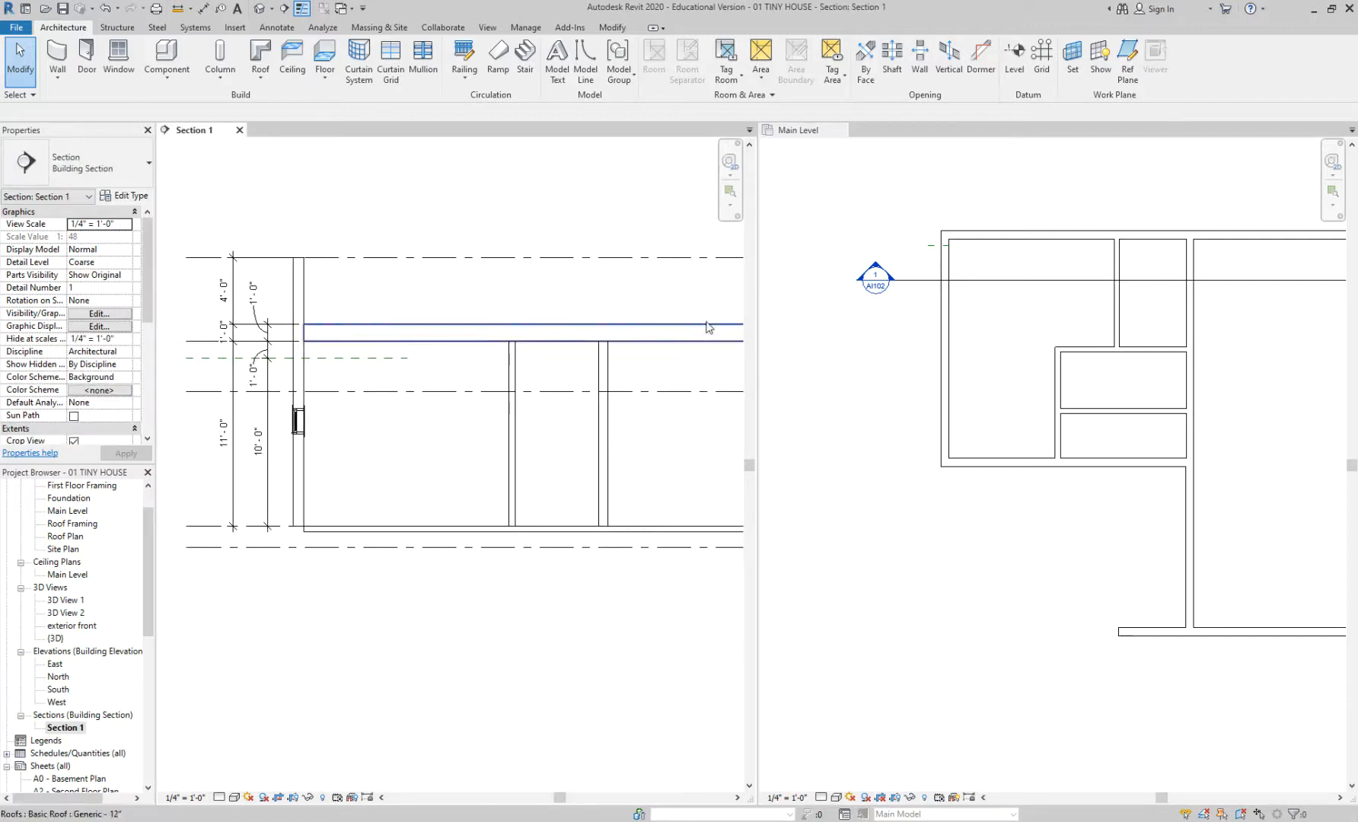
{"action": "scroll", "coordinate": [466, 431], "scroll_direction": "up", "scroll_amount": 2}
{"action": "middle_click_drag", "start_coordinate": [594, 424], "coordinate": [458, 454]}
{"action": "scroll", "coordinate": [448, 426], "scroll_direction": "up", "scroll_amount": 1}
{"action": "scroll", "coordinate": [427, 421], "scroll_direction": "down", "scroll_amount": 1}
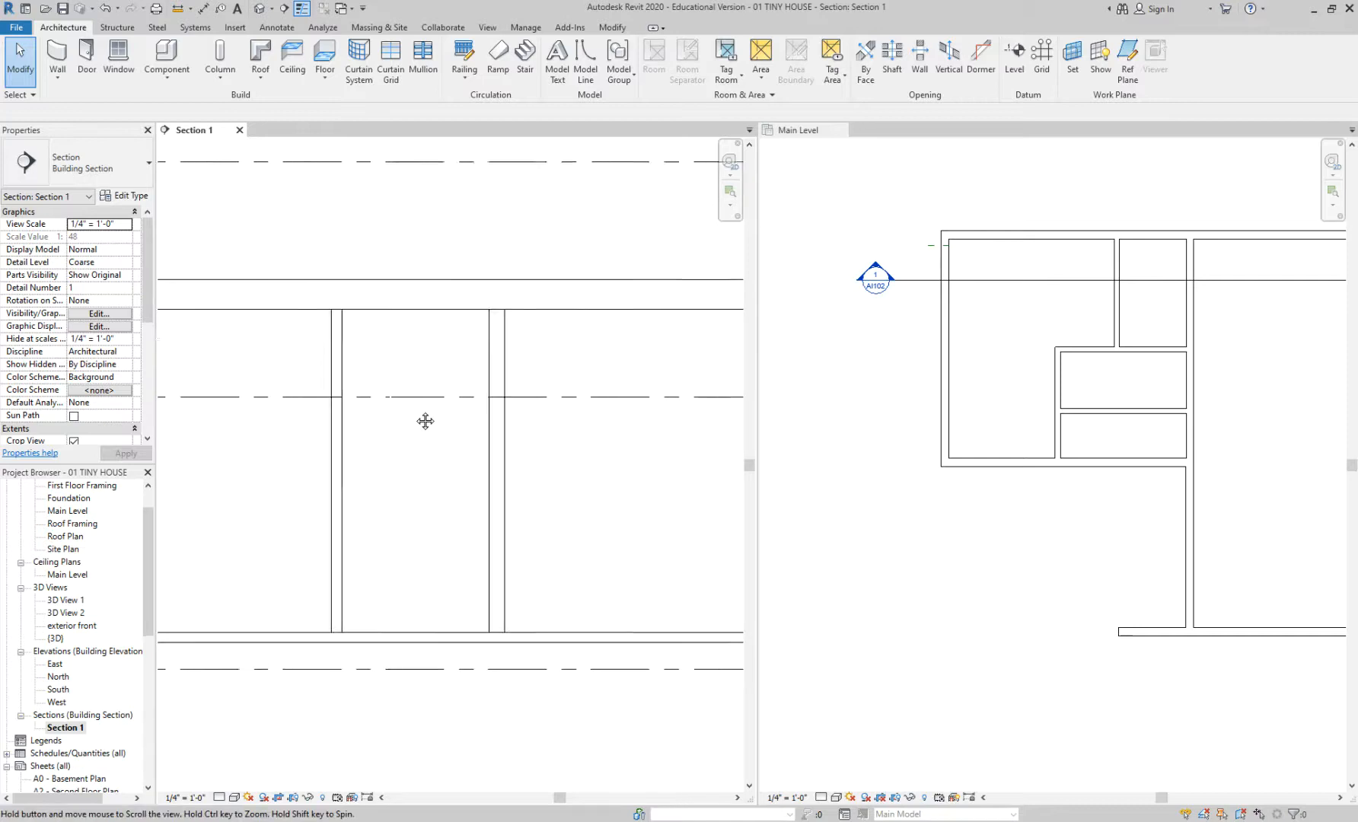
{"action": "scroll", "coordinate": [436, 418], "scroll_direction": "down", "scroll_amount": 1}
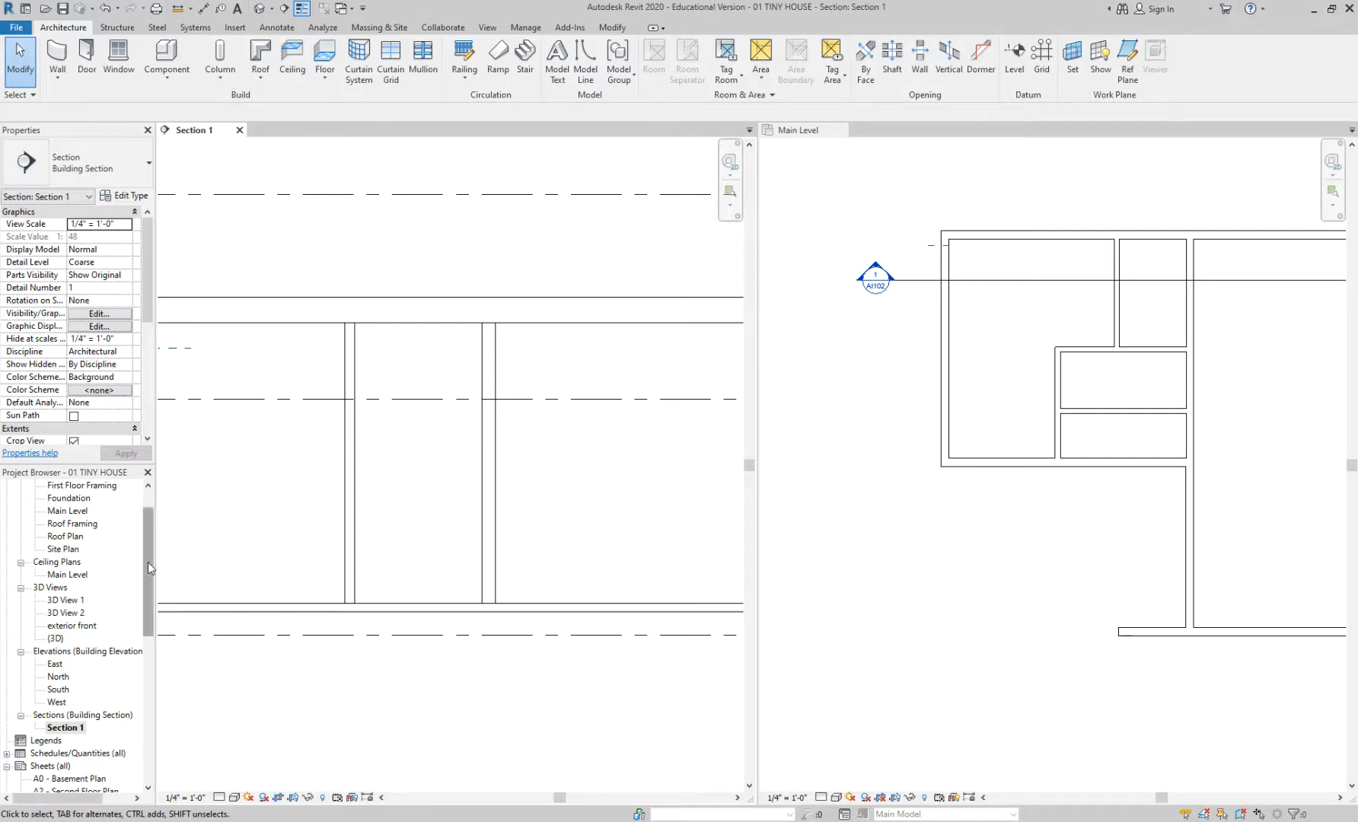
- Check the Main Level floor plan for comparison with the ceiling plan, and close it again
{"action": "scroll", "coordinate": [148, 563], "scroll_direction": "up", "scroll_amount": 1}
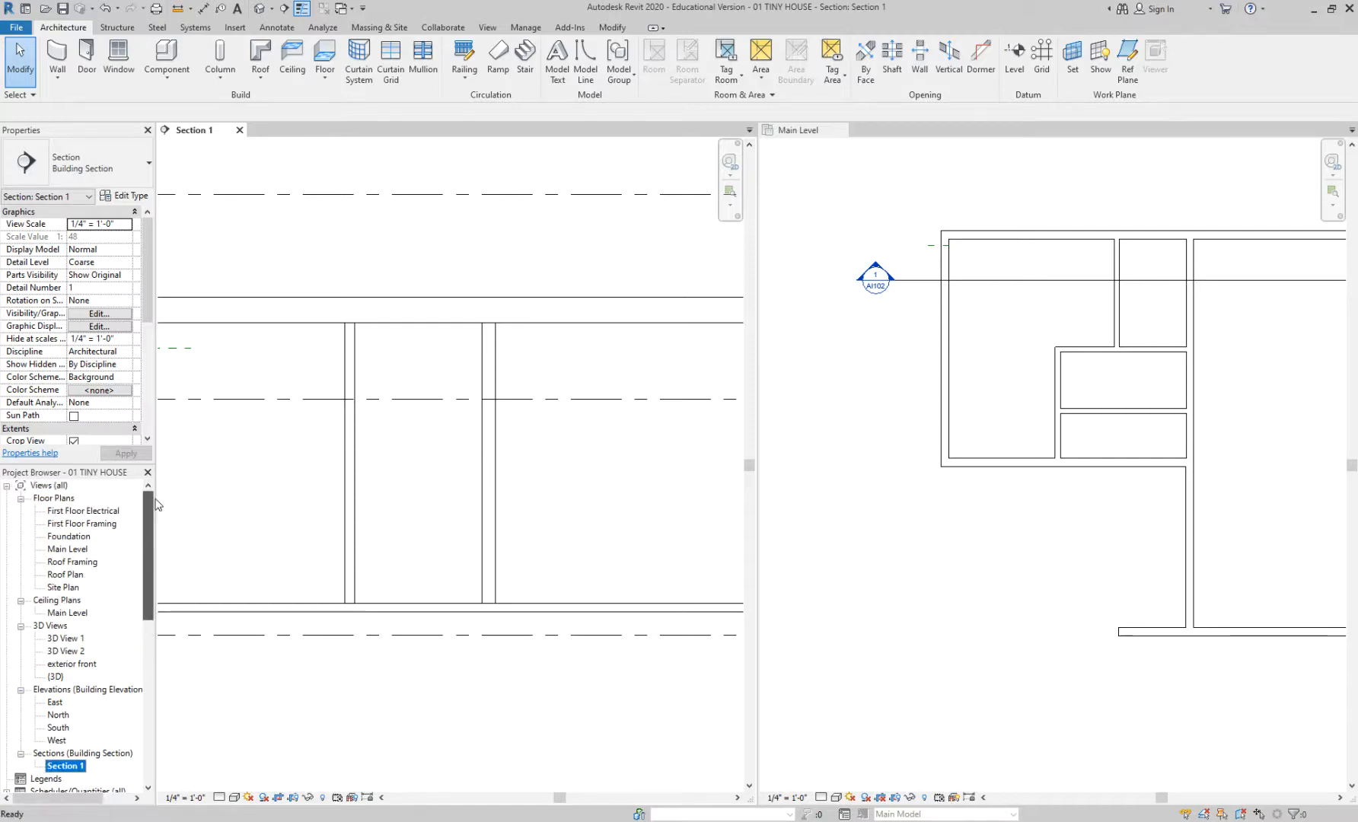
{"action": "double_click", "coordinate": [78, 549]}
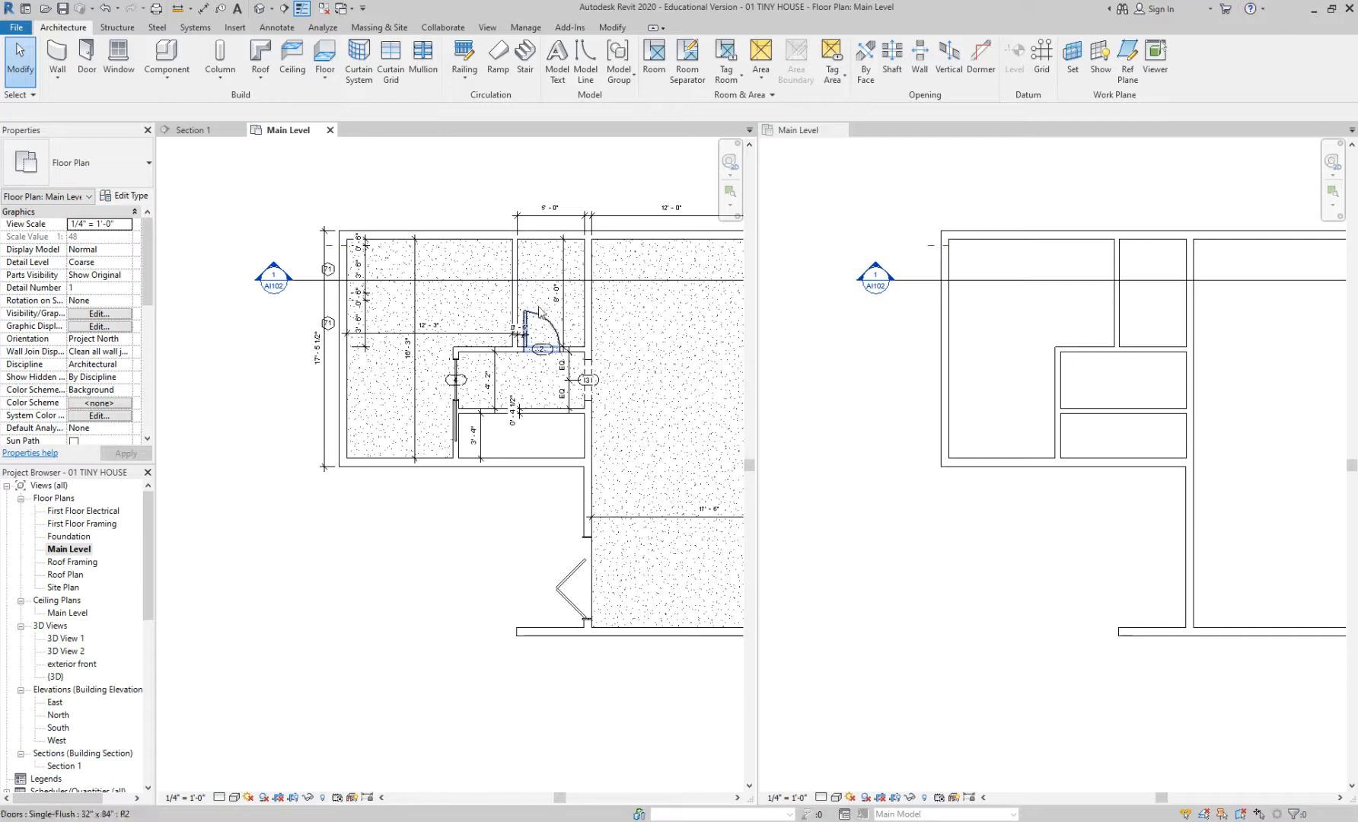
{"action": "middle_click_drag", "start_coordinate": [548, 312], "coordinate": [458, 313]}
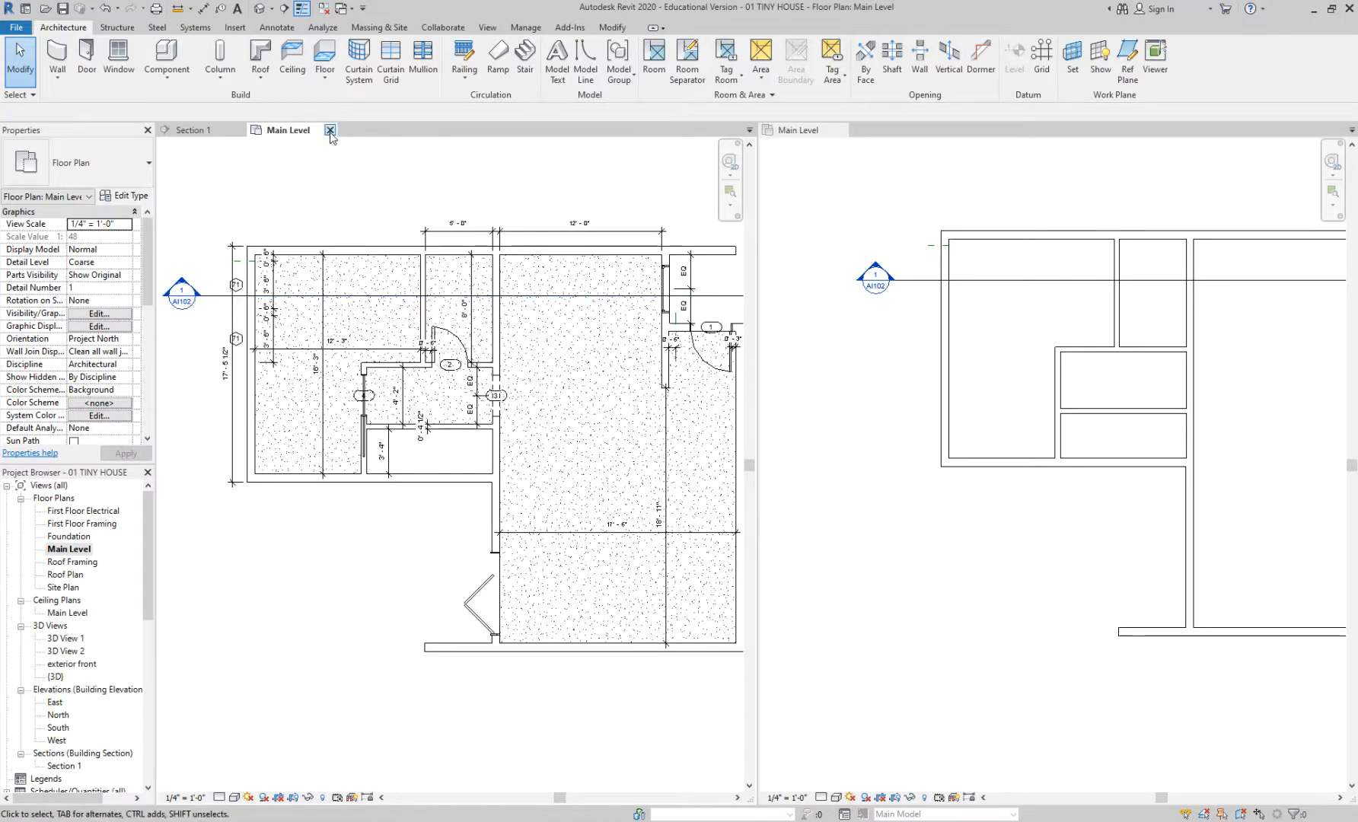
{"action": "left_click", "coordinate": [330, 130]}
- Place an automatic GWB on Furring ceiling with a 10' 0" height offset from Main Level in the L-shaped west room
{"action": "left_click", "coordinate": [1025, 304]}
{"action": "middle_click_drag", "start_coordinate": [1051, 318], "coordinate": [931, 351]}
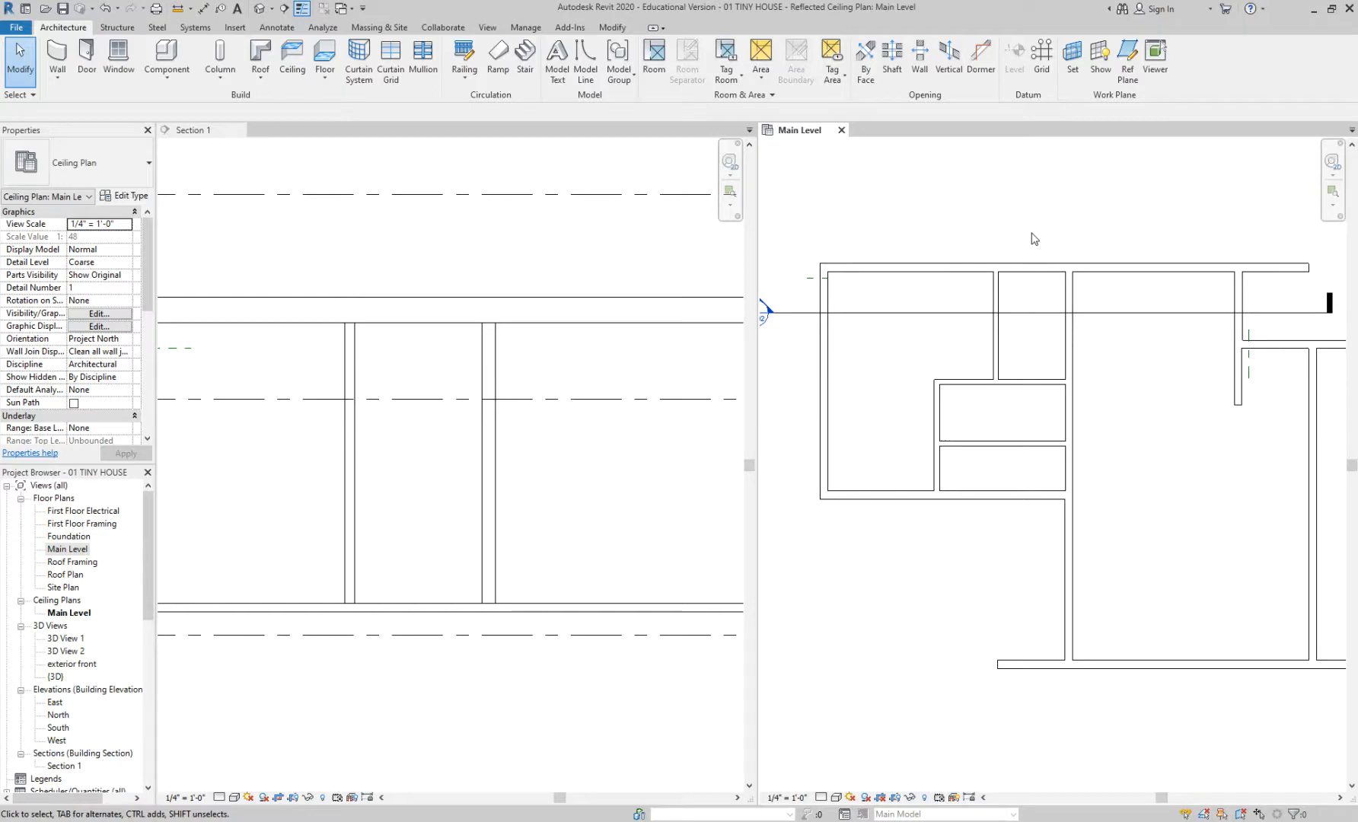
{"action": "scroll", "coordinate": [1033, 239], "scroll_direction": "up", "scroll_amount": 2}
{"action": "scroll", "coordinate": [1066, 221], "scroll_direction": "up", "scroll_amount": 2}
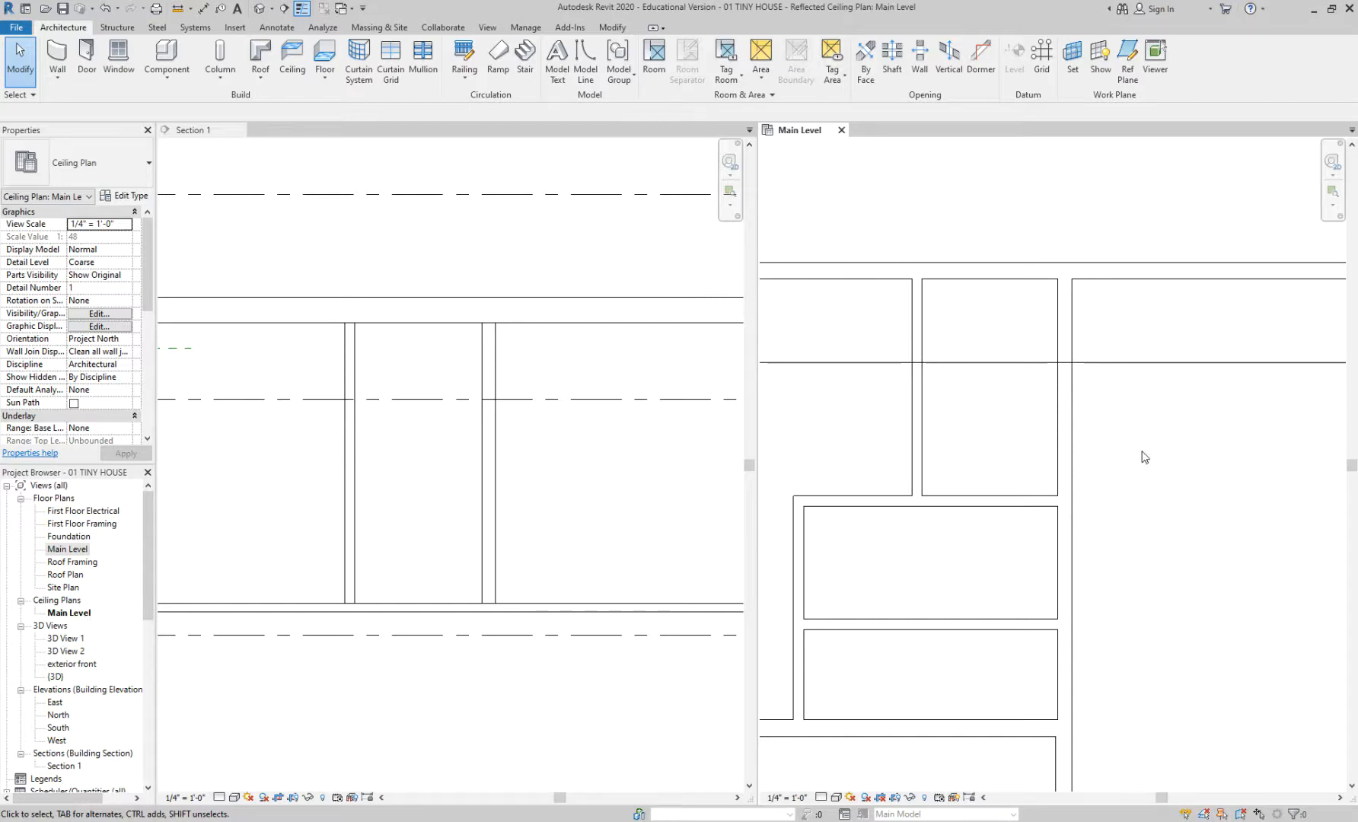
{"action": "scroll", "coordinate": [1141, 453], "scroll_direction": "down", "scroll_amount": 2}
{"action": "middle_click_drag", "start_coordinate": [850, 445], "coordinate": [955, 446]}
{"action": "scroll", "coordinate": [877, 458], "scroll_direction": "up", "scroll_amount": 1}
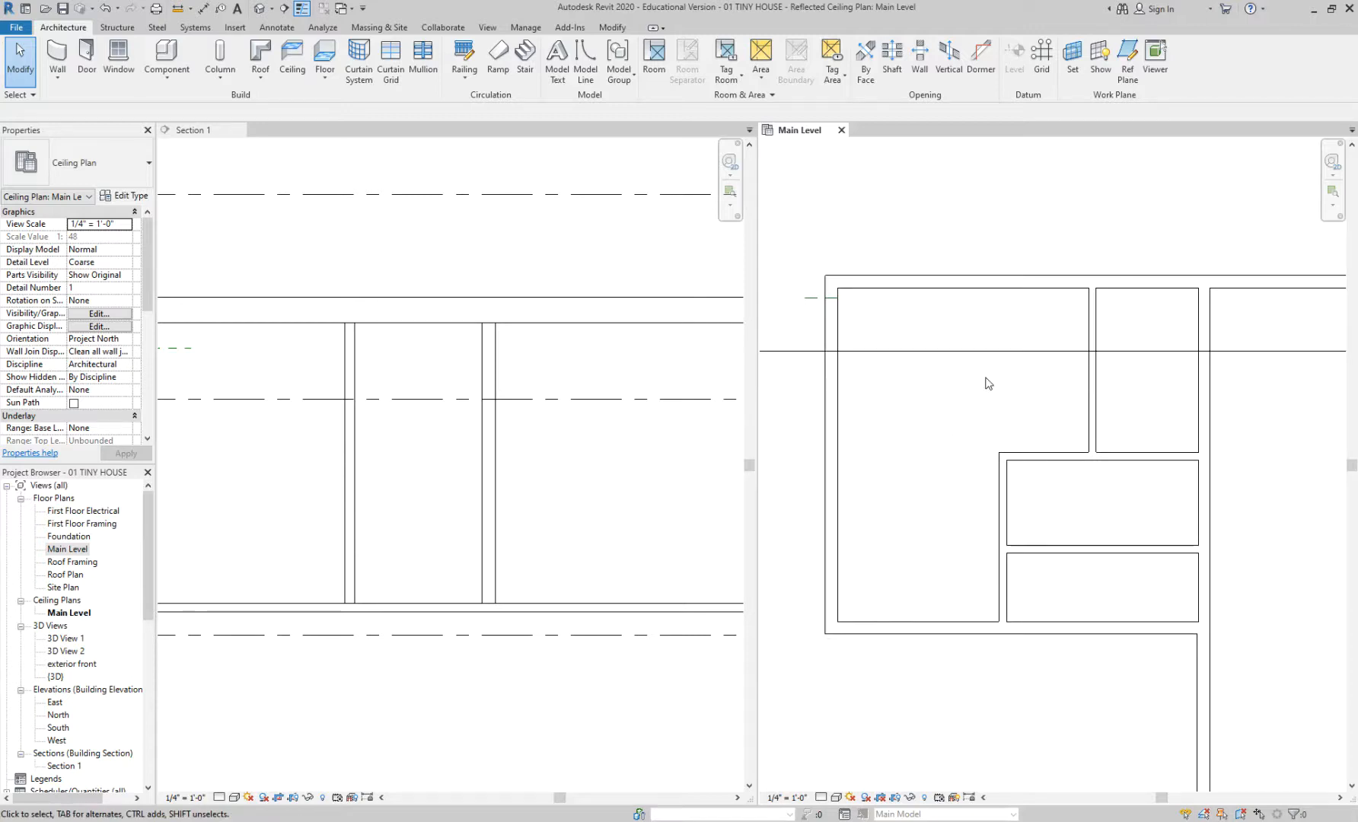
{"action": "left_click", "coordinate": [293, 55]}
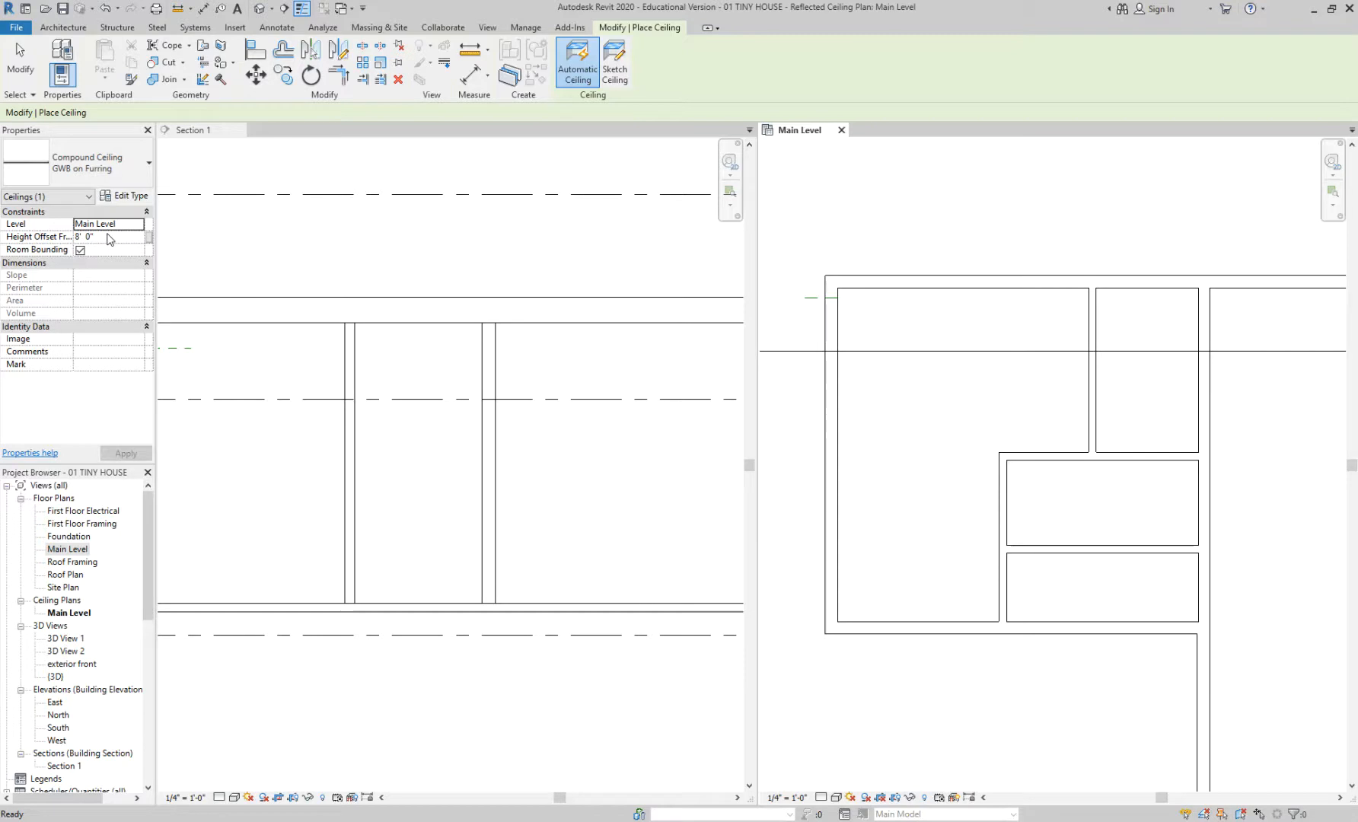
{"action": "left_click", "coordinate": [79, 235]}
{"action": "left_click_drag", "start_coordinate": [79, 236], "coordinate": [75, 237]}
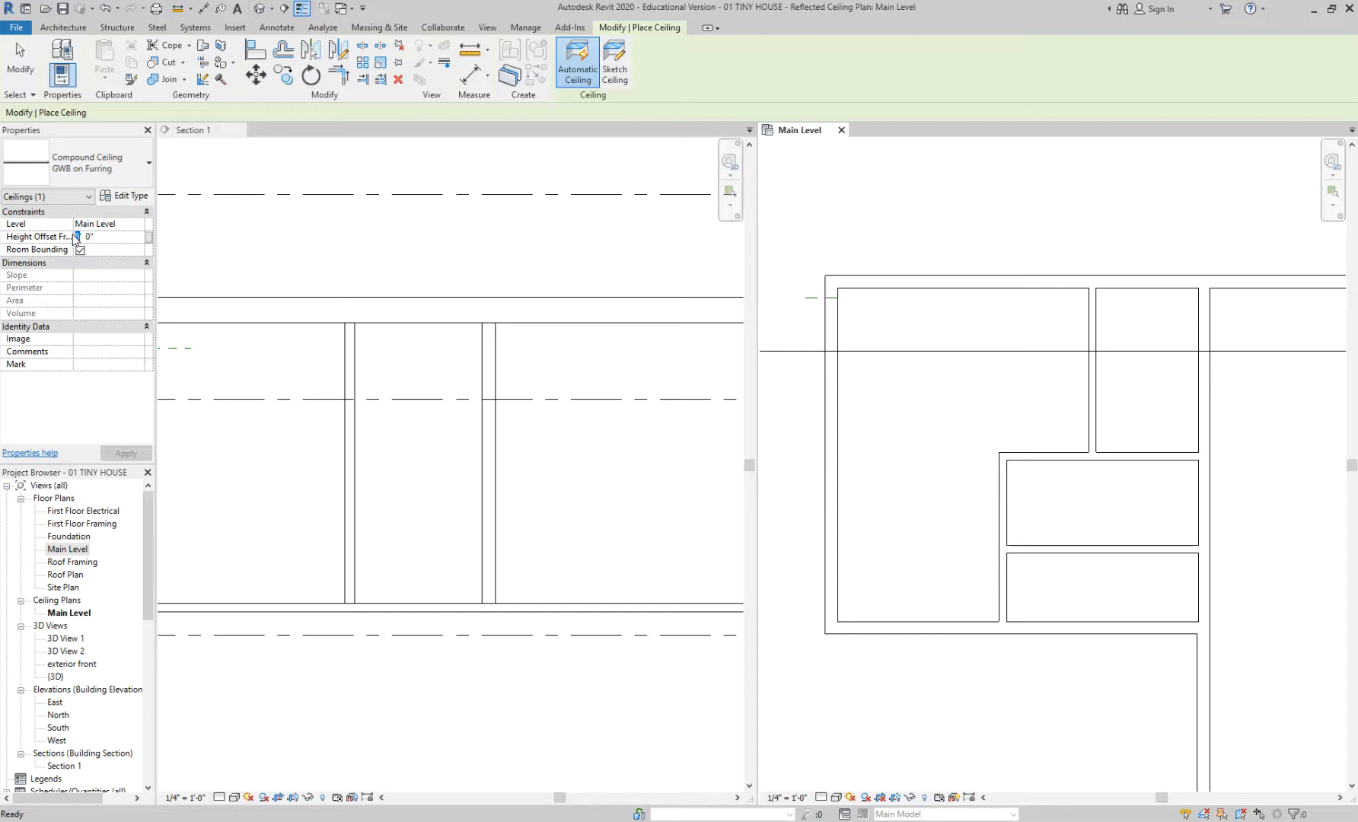
{"action": "type", "text": "10"}
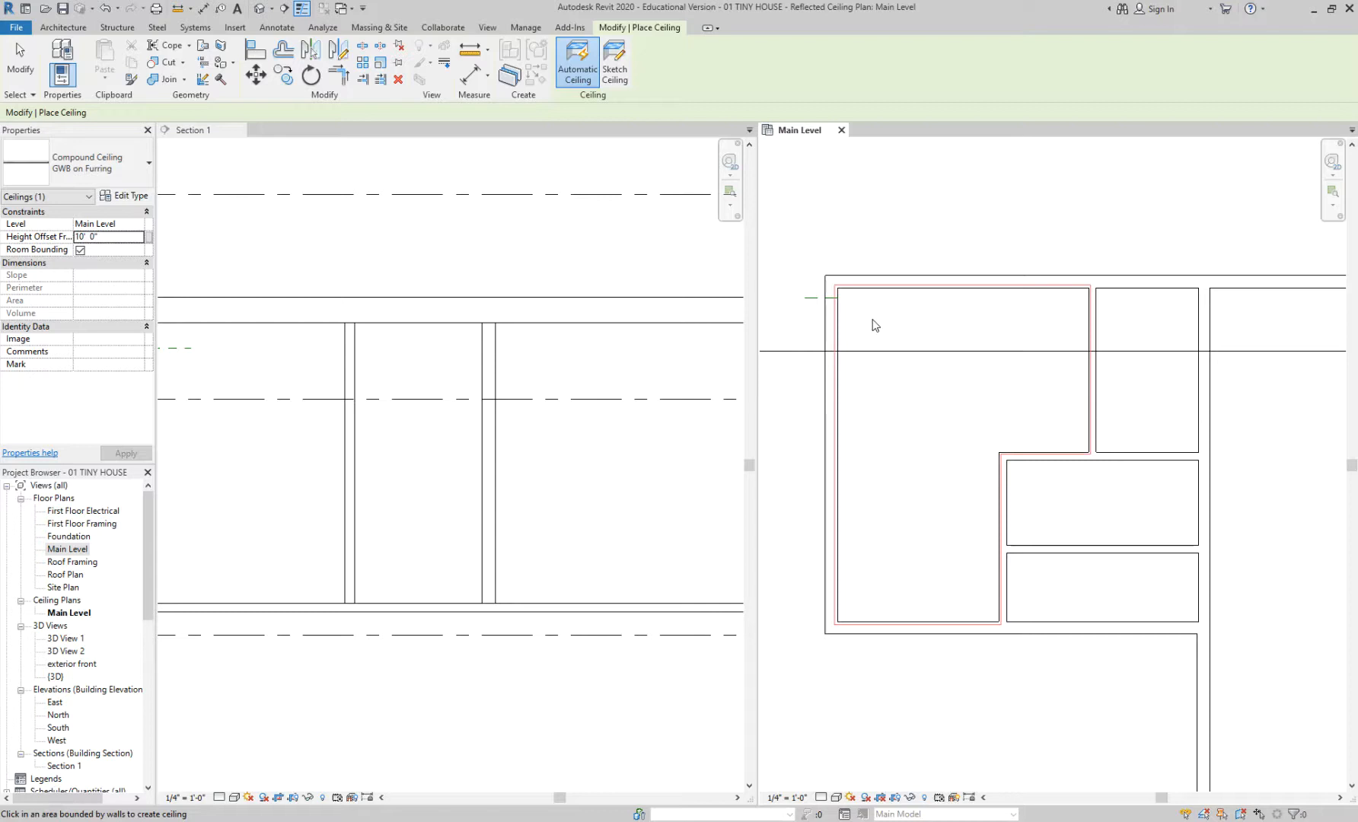
{"action": "scroll", "coordinate": [873, 320], "scroll_direction": "down", "scroll_amount": 1}
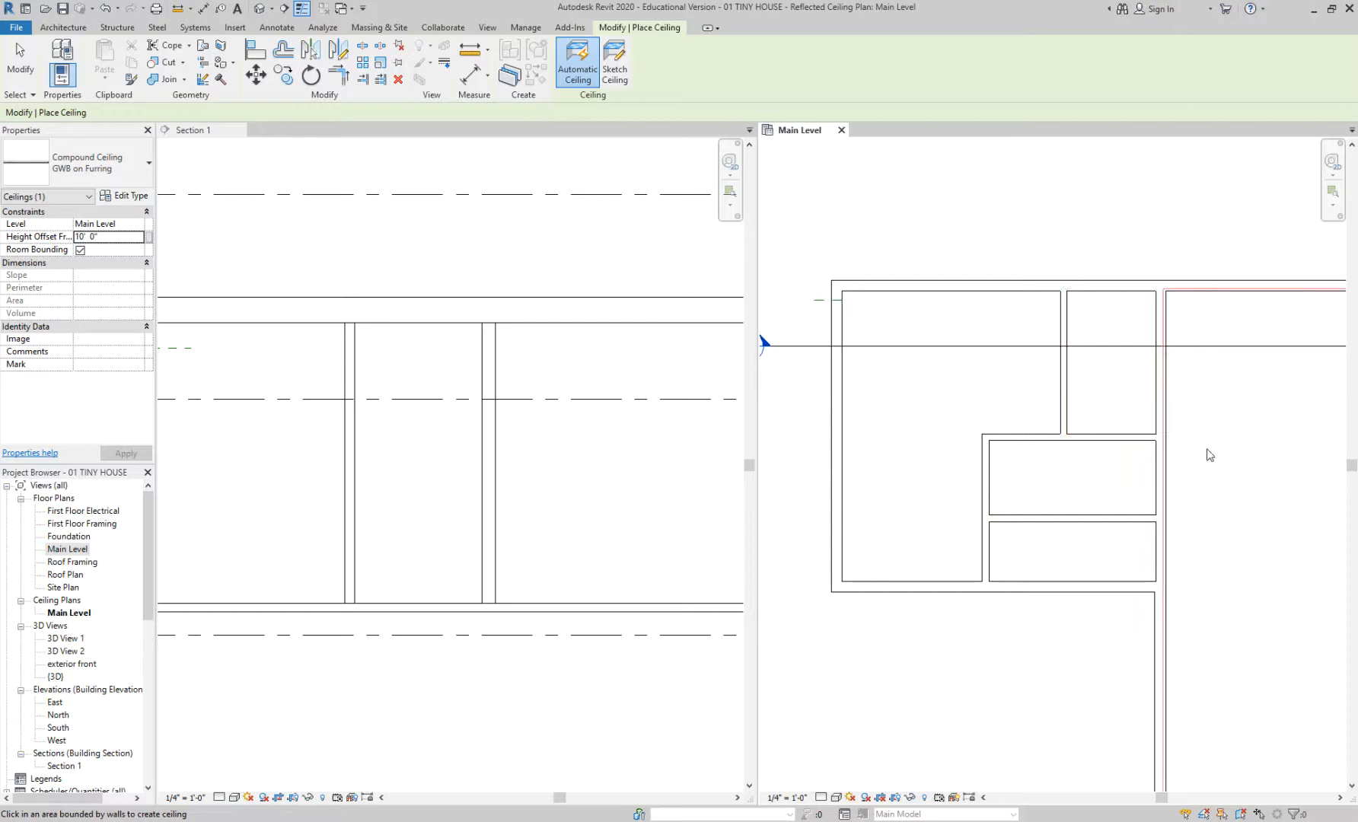
{"action": "left_click", "coordinate": [1022, 412]}
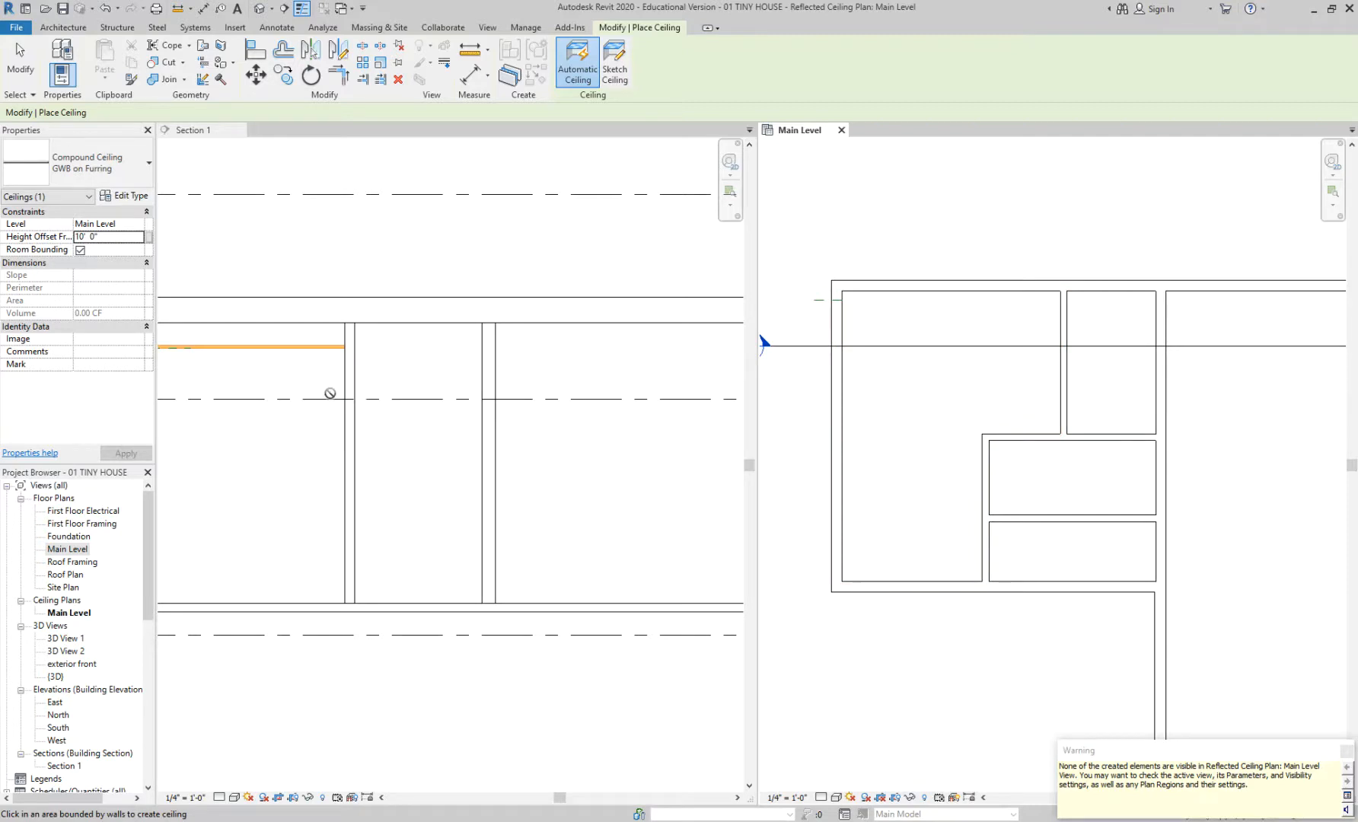
- Check the new GWB ceiling in Section 1, end ceiling placement, and dismiss the visibility warning
{"action": "left_click", "coordinate": [358, 369]}
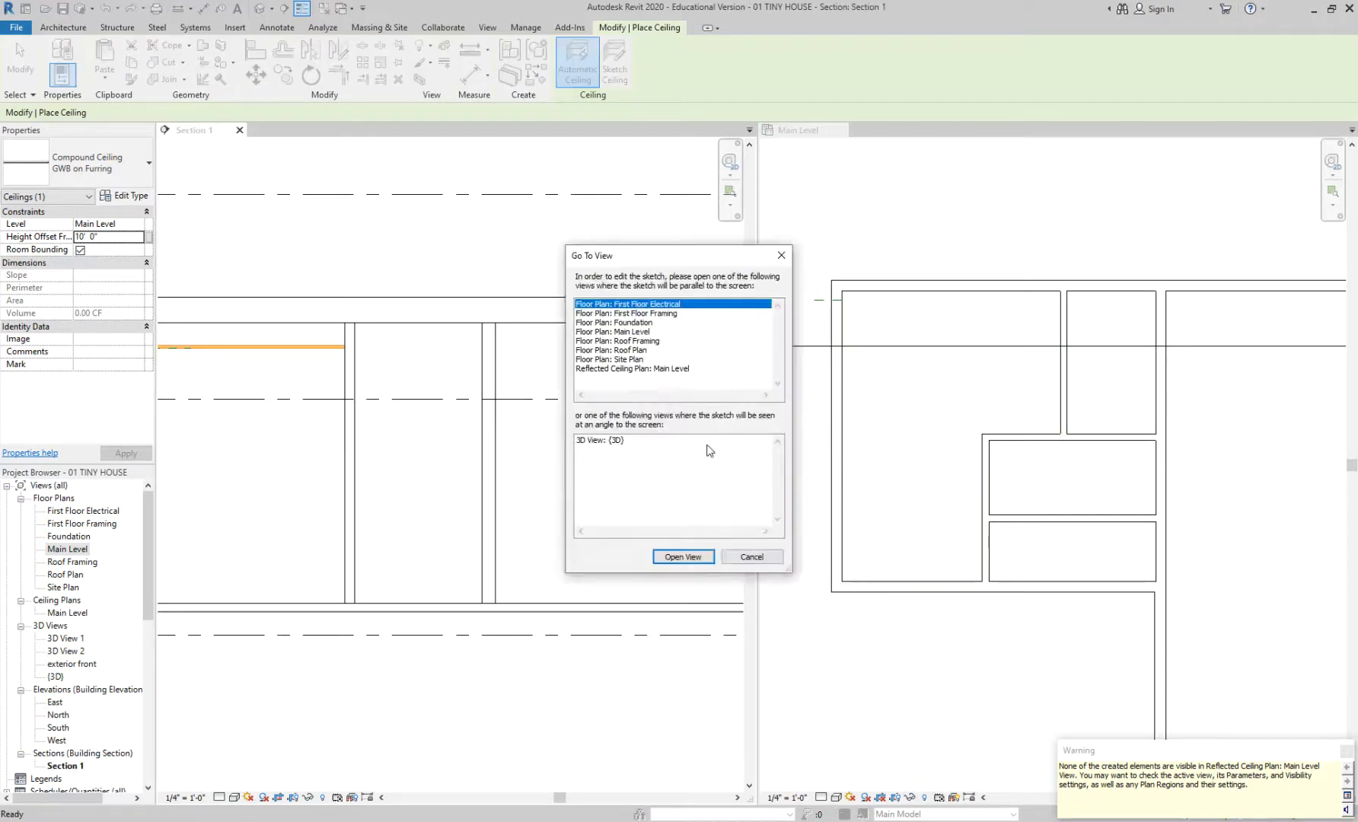
{"action": "left_click", "coordinate": [781, 255]}
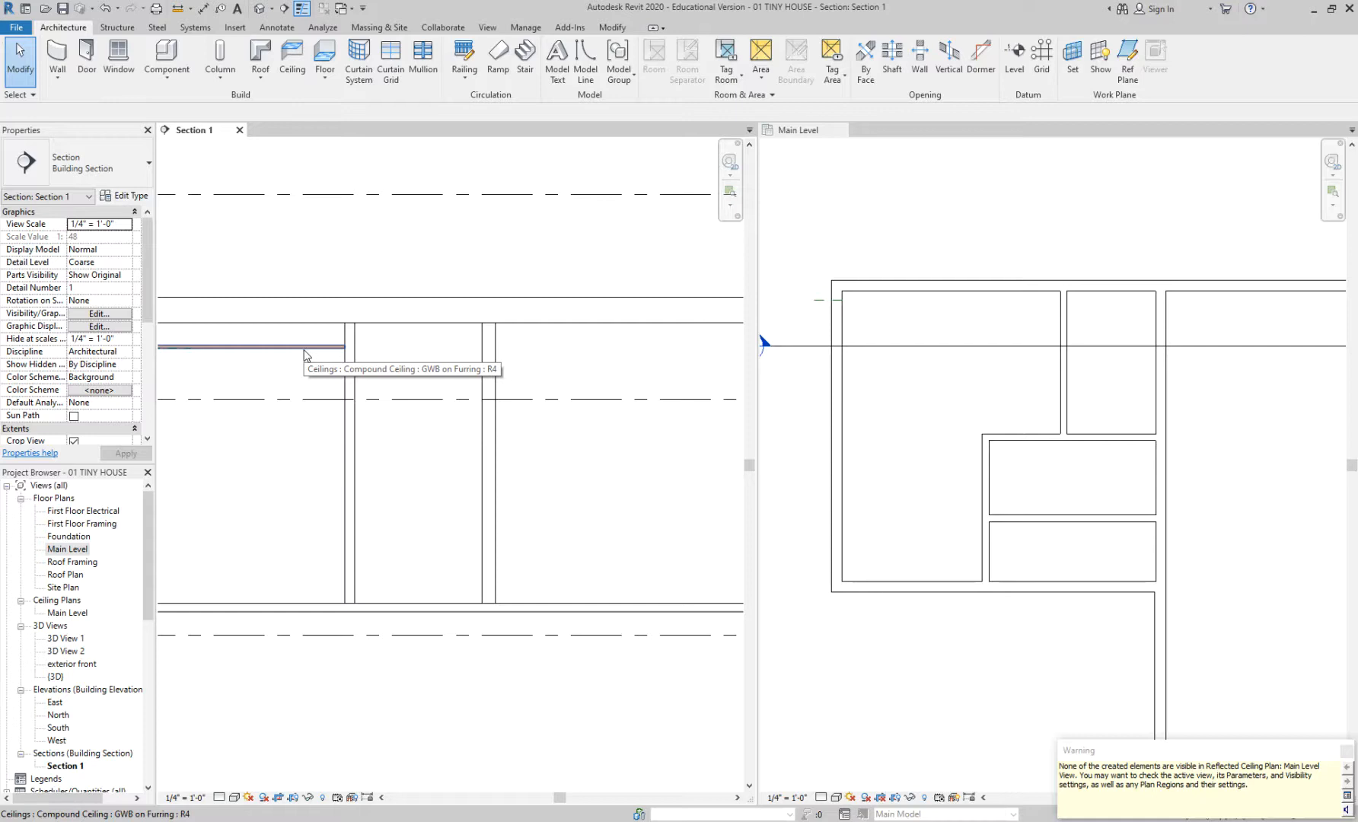
{"action": "left_click", "coordinate": [935, 661]}
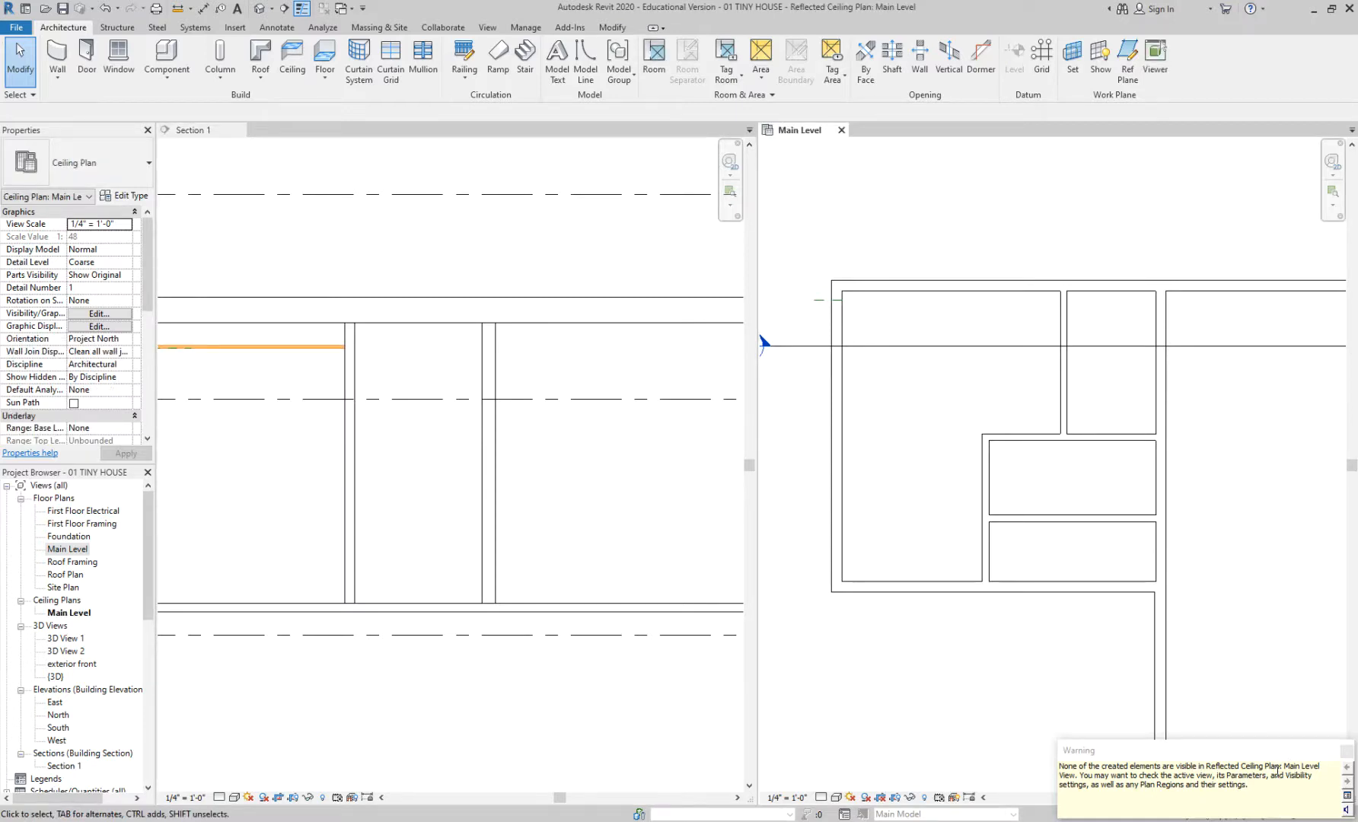
{"action": "left_click", "coordinate": [1346, 751]}
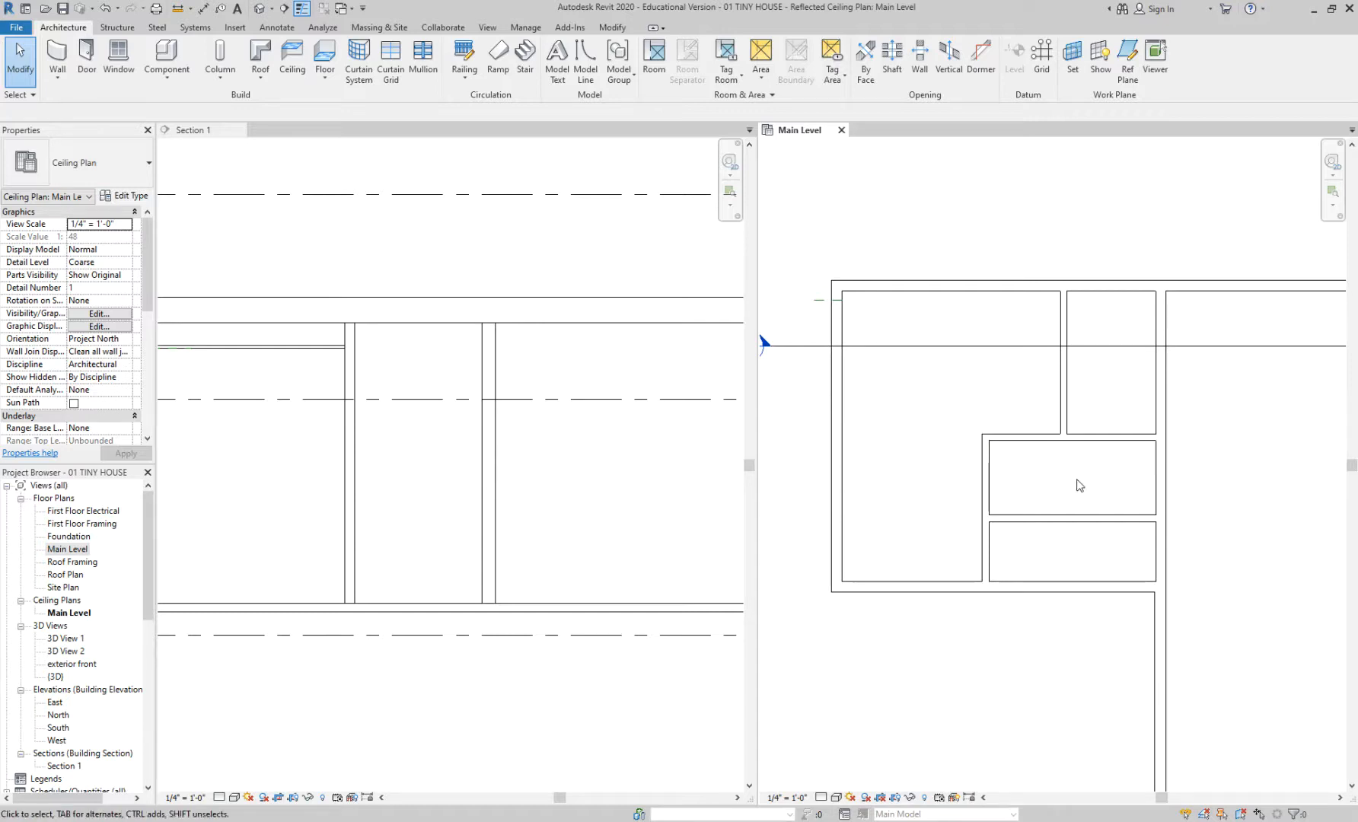
- Place an automatic 2' x 4' ACT System ceiling at a 10' 0" height offset in the large east room, and end ceiling placement
{"action": "middle_click_drag", "start_coordinate": [1080, 485], "coordinate": [1040, 448]}
{"action": "scroll", "coordinate": [1031, 460], "scroll_direction": "down", "scroll_amount": 1}
{"action": "scroll", "coordinate": [1112, 429], "scroll_direction": "down", "scroll_amount": 1}
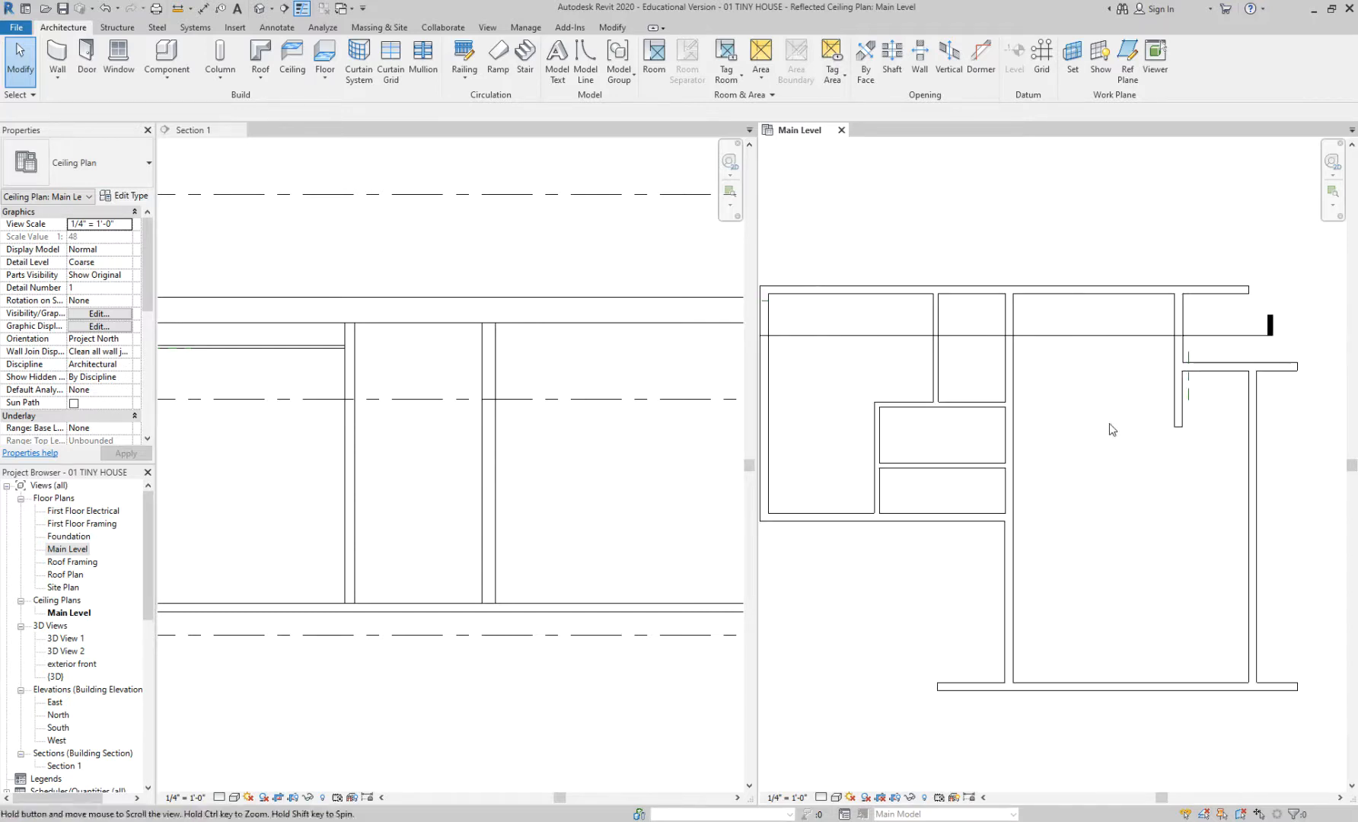
{"action": "scroll", "coordinate": [1115, 485], "scroll_direction": "up", "scroll_amount": 1}
{"action": "middle_click_drag", "start_coordinate": [1145, 508], "coordinate": [1084, 473]}
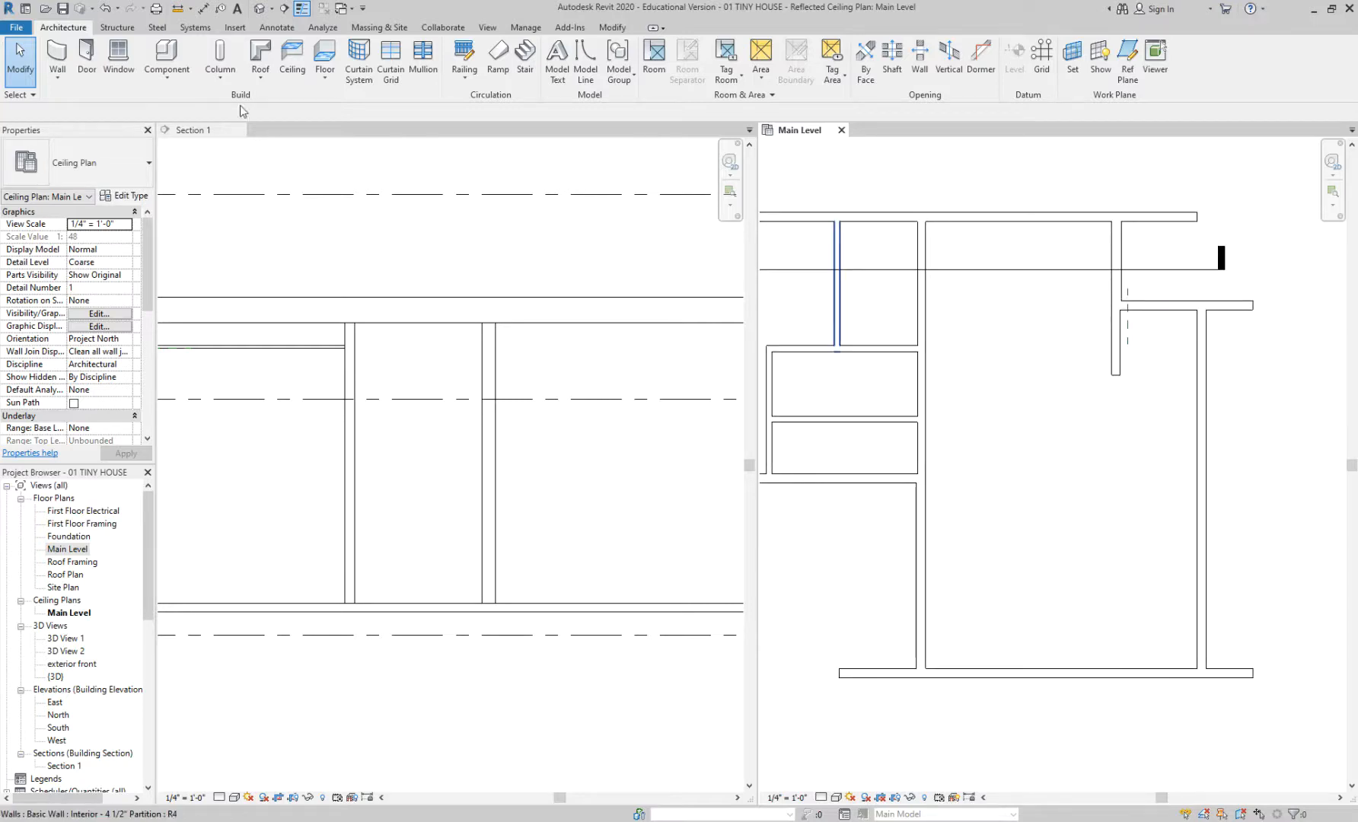
{"action": "left_click", "coordinate": [292, 60]}
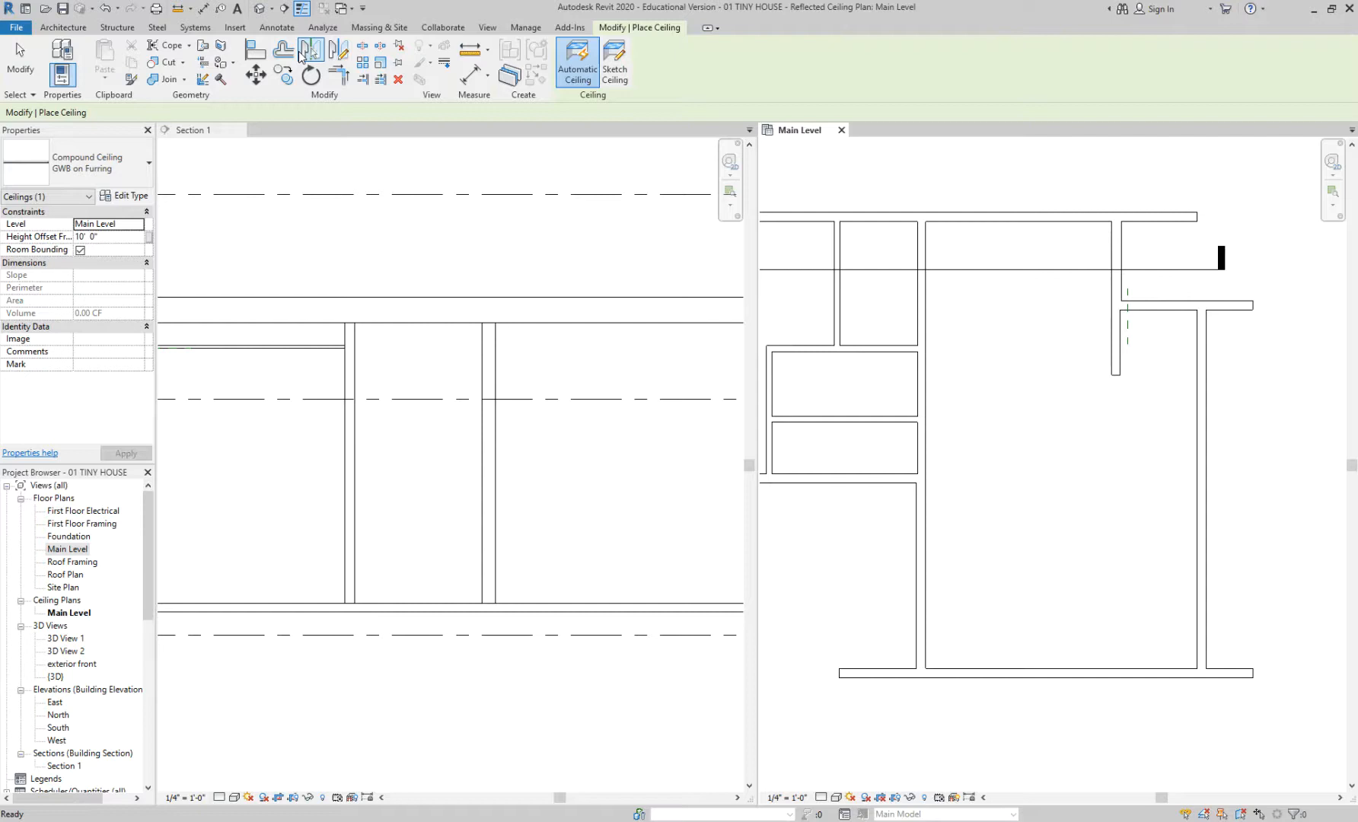
{"action": "left_click", "coordinate": [110, 175]}
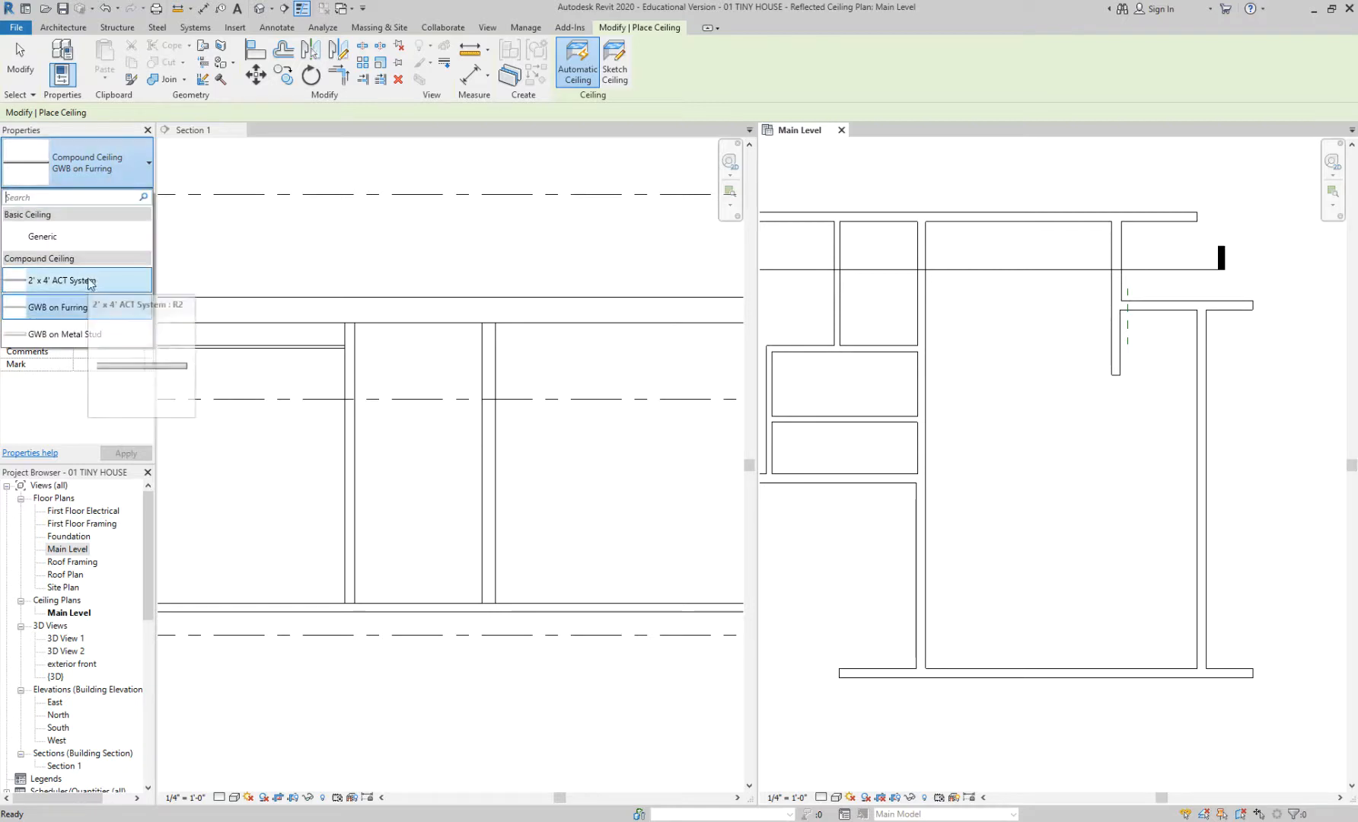
{"action": "left_click", "coordinate": [89, 286]}
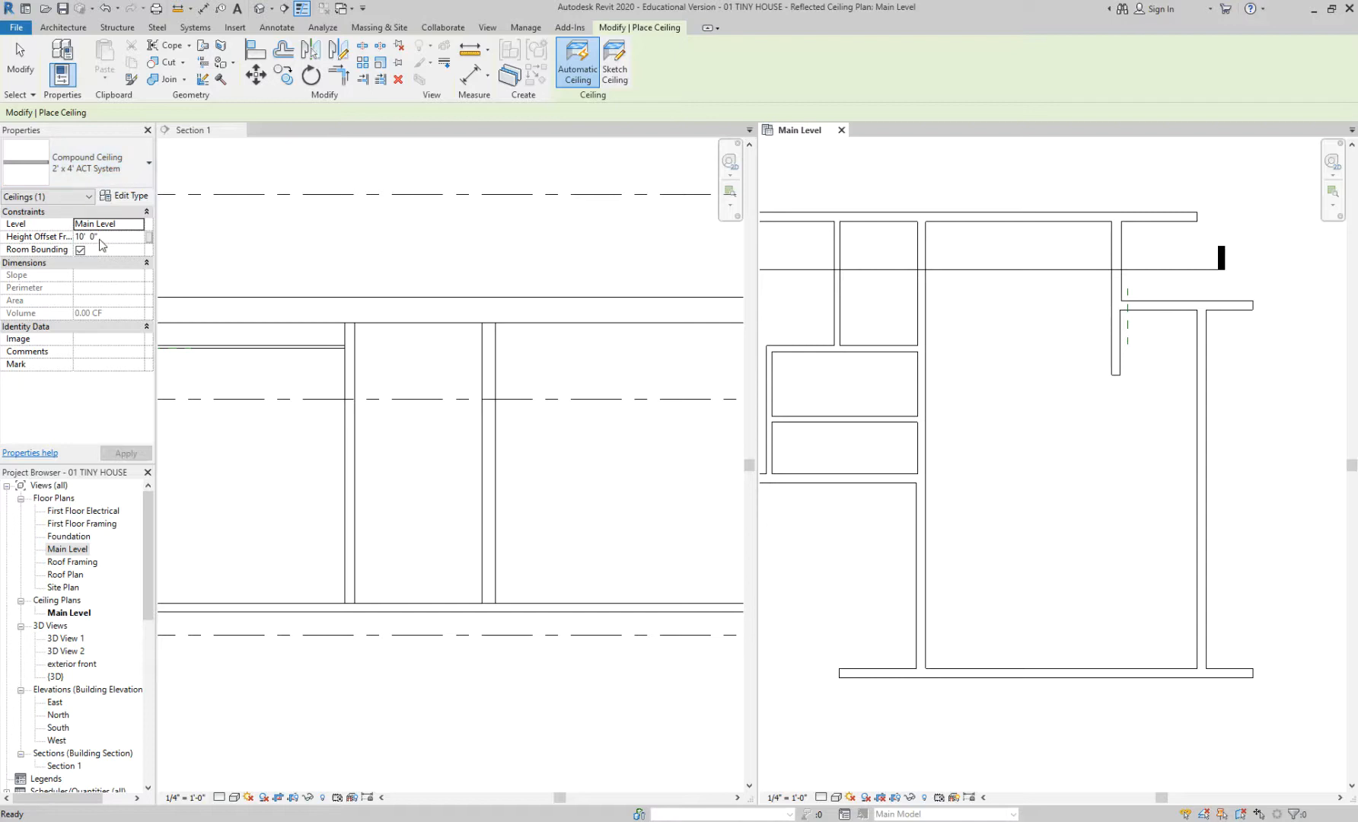
{"action": "left_click", "coordinate": [970, 363]}
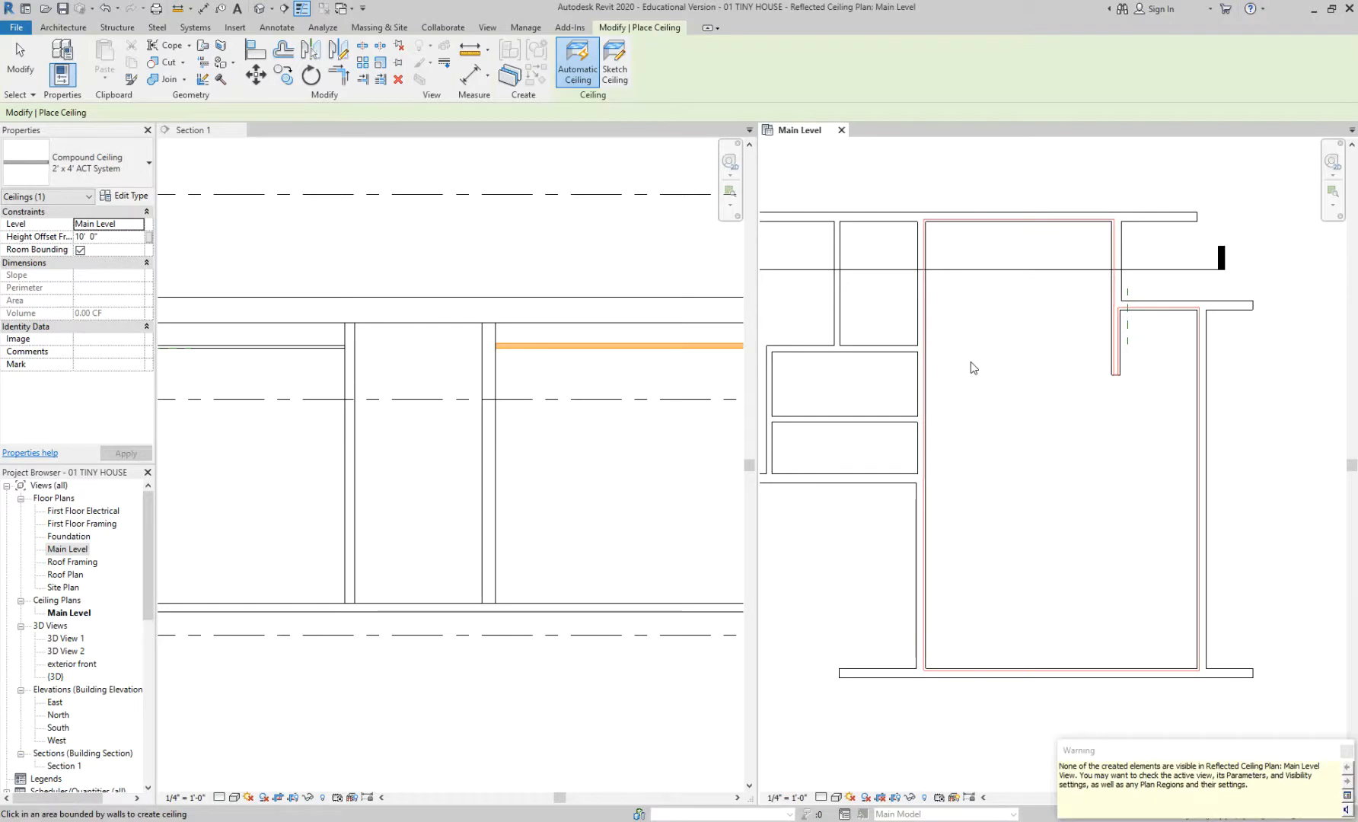
{"action": "left_click", "coordinate": [1347, 752]}
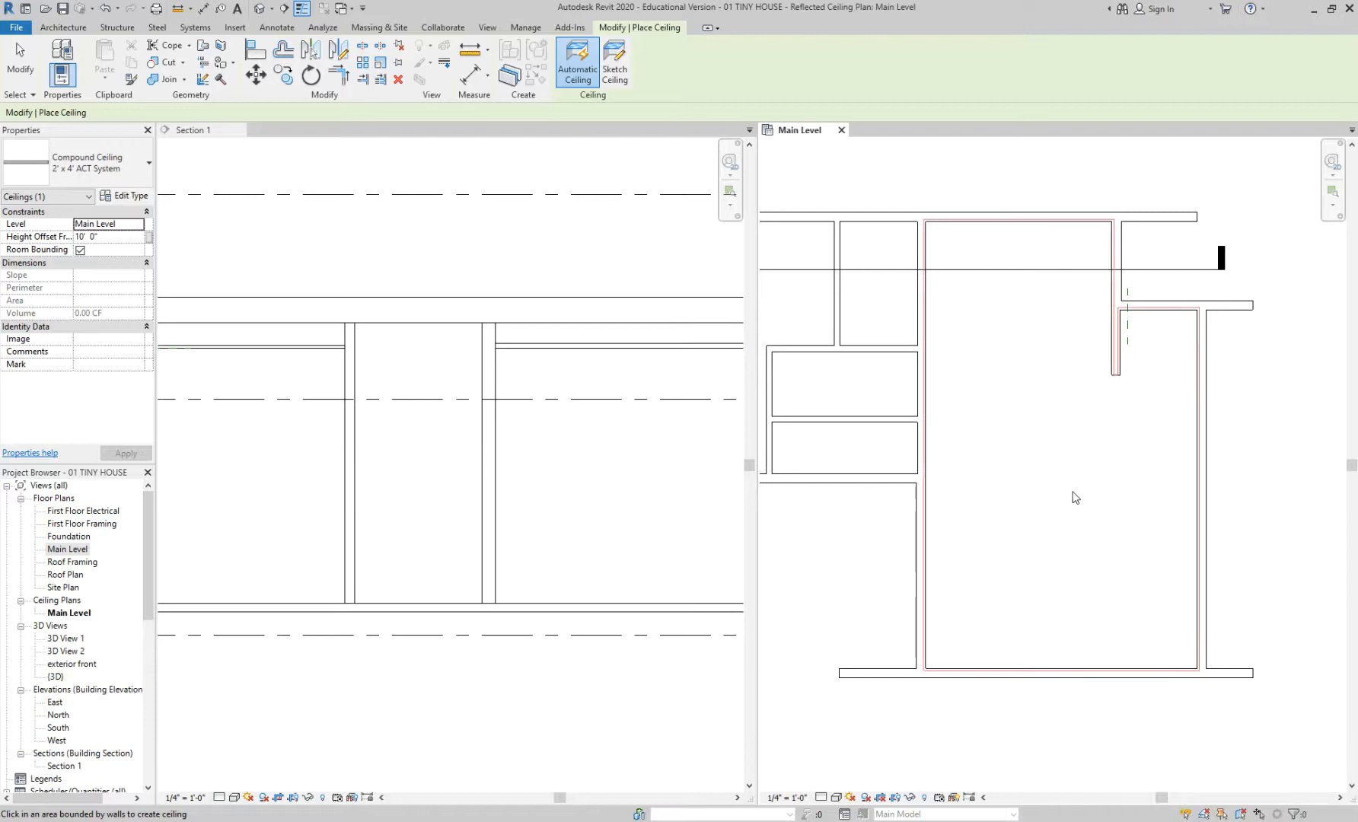
{"action": "left_click", "coordinate": [509, 358]}
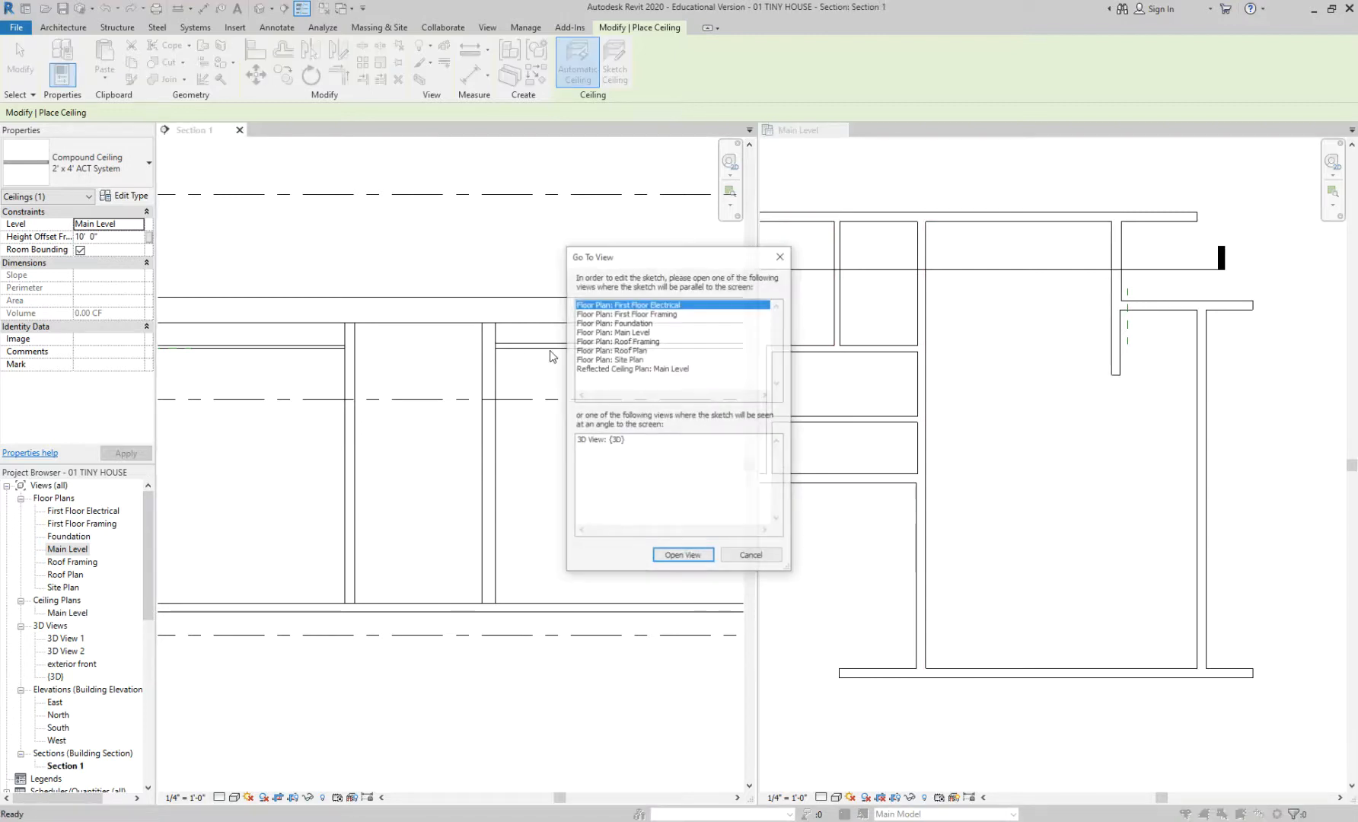
{"action": "key", "text": "Escape"}
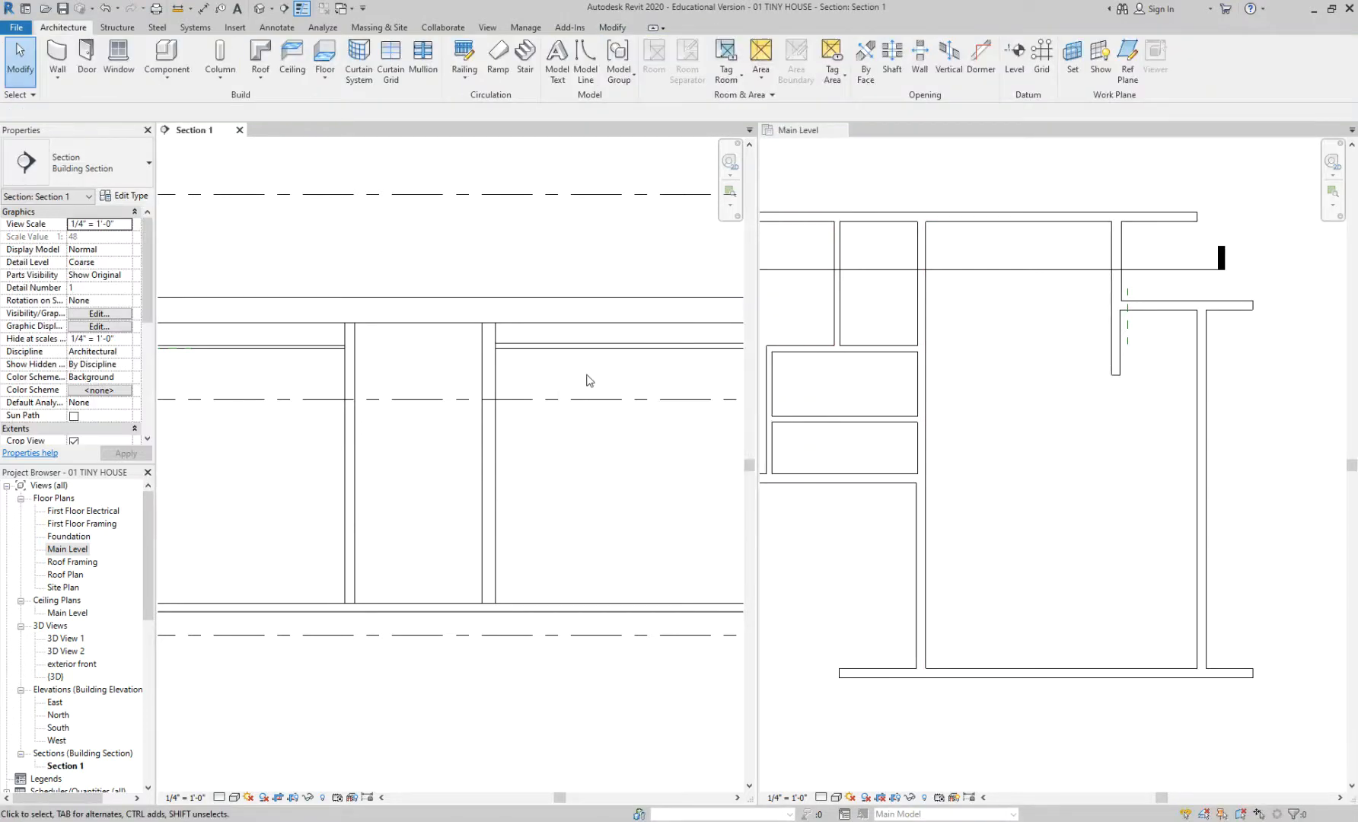
{"action": "left_click", "coordinate": [849, 592]}
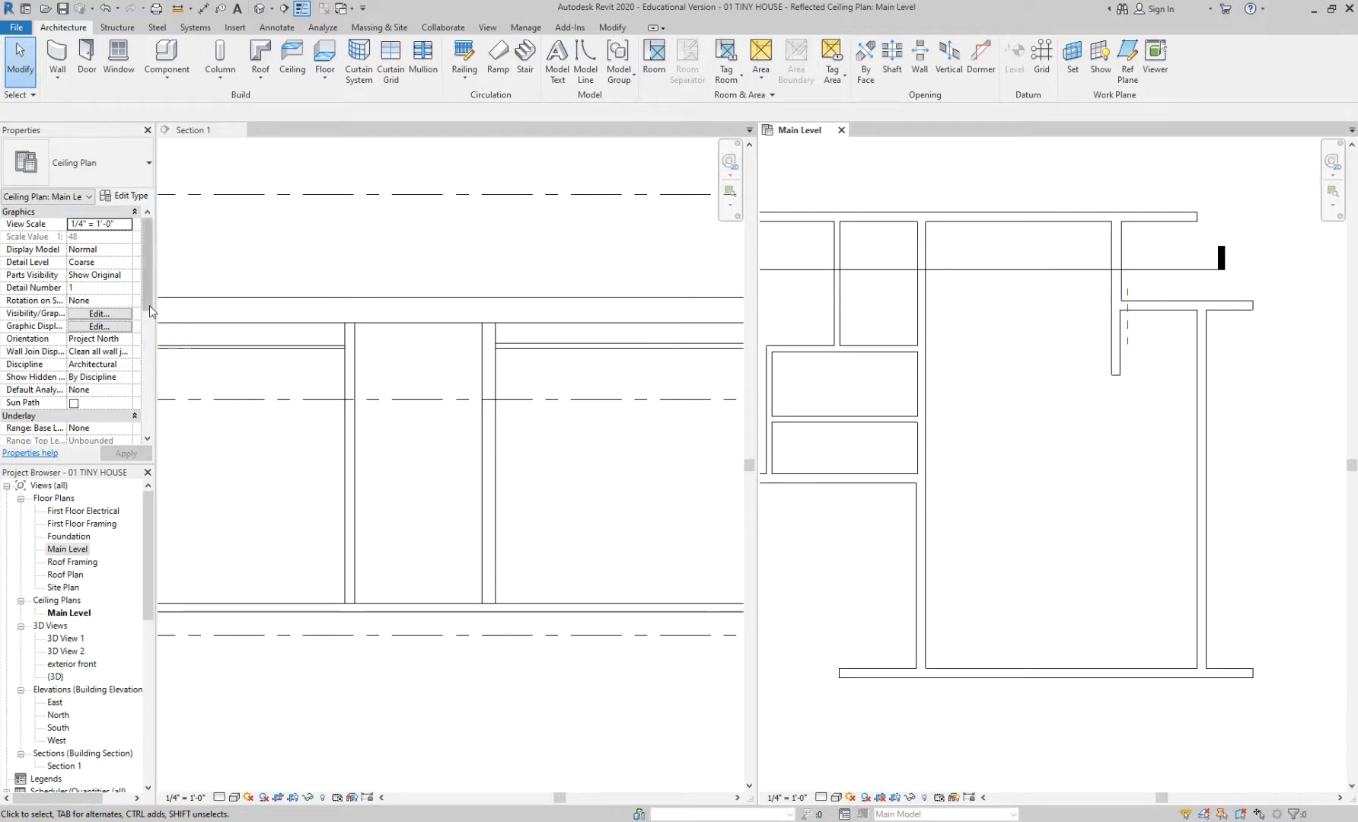
- Review the ceiling plan's view extents properties and compare the plan with the Main Level floor plan
{"action": "left_click_drag", "start_coordinate": [148, 307], "coordinate": [149, 403]}
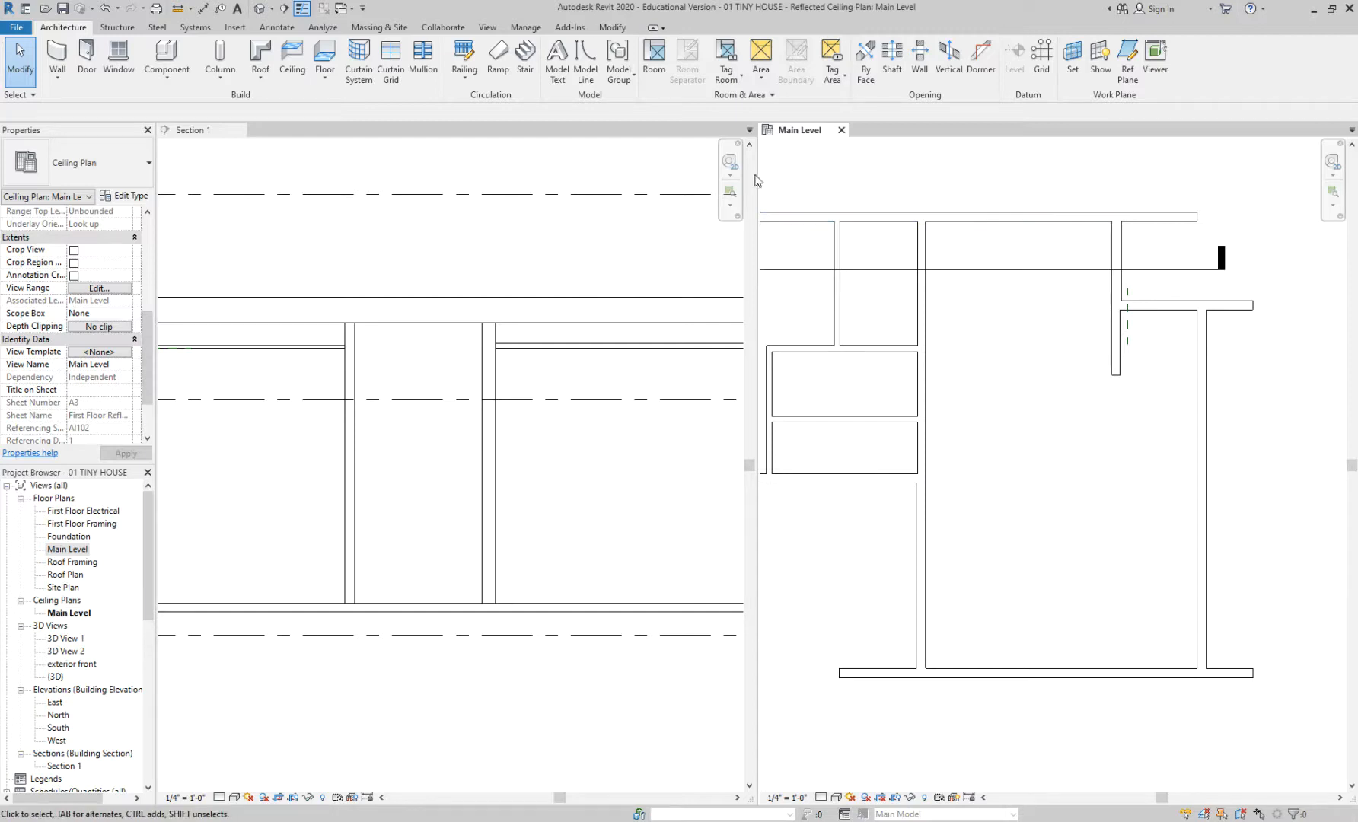
{"action": "double_click", "coordinate": [80, 549]}
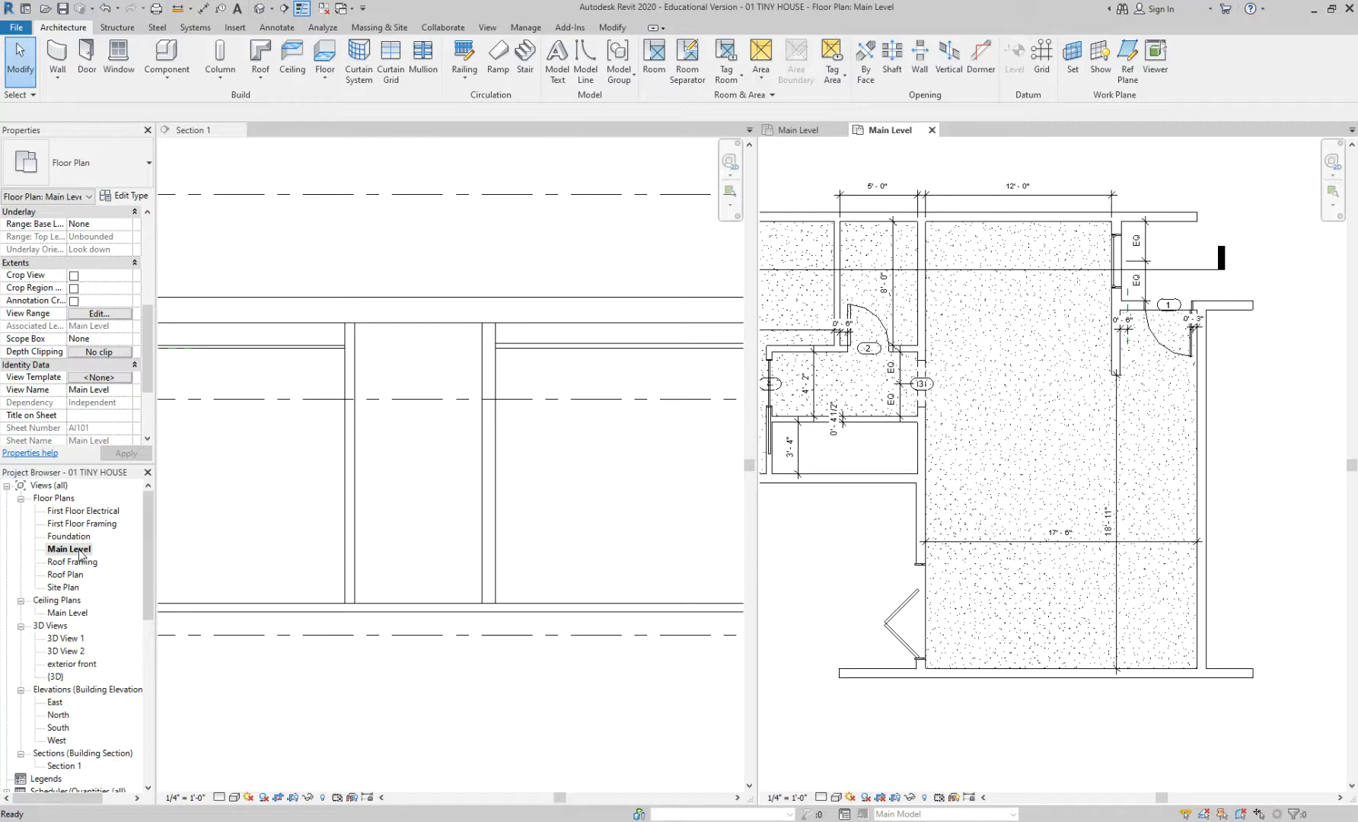
{"action": "double_click", "coordinate": [76, 613]}
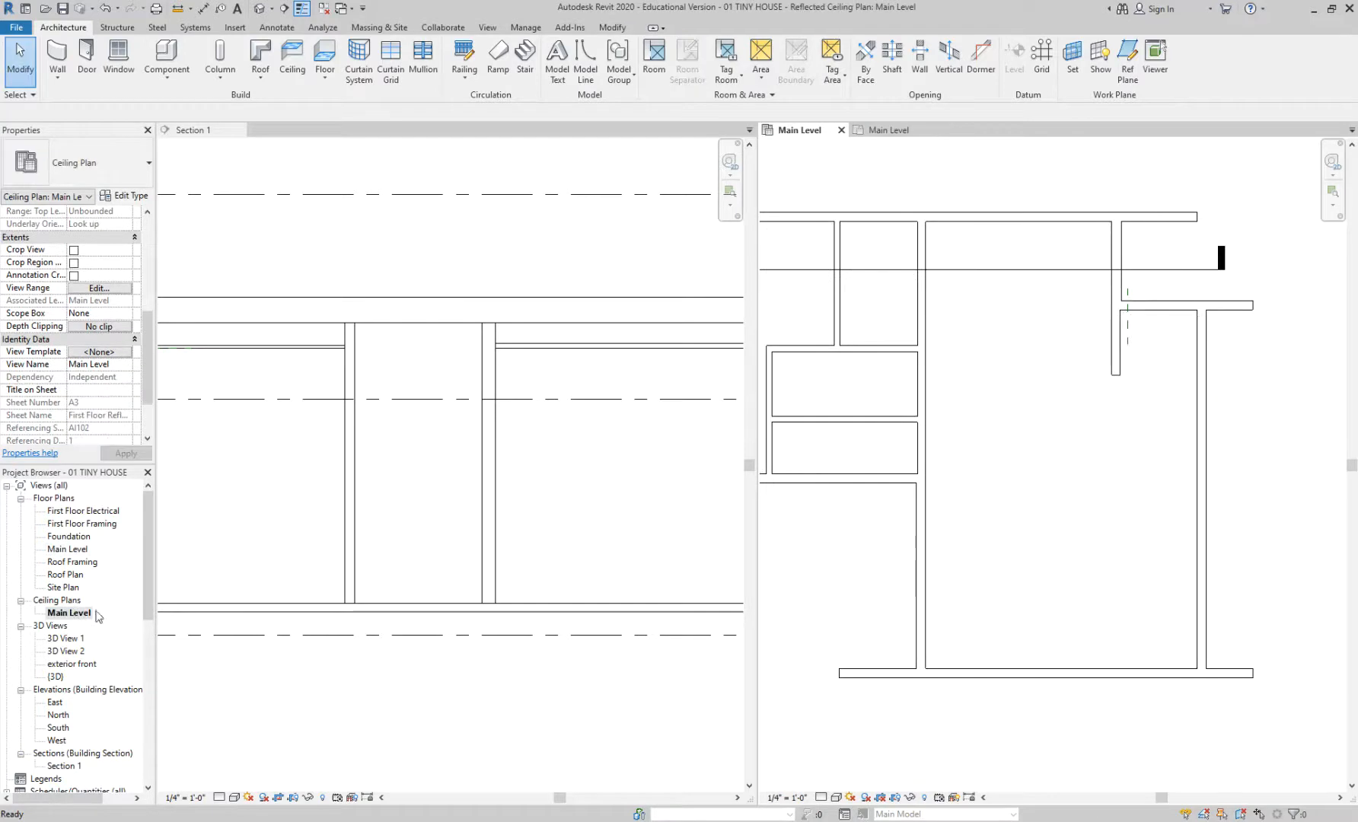
{"action": "scroll", "coordinate": [937, 493], "scroll_direction": "down", "scroll_amount": 1}
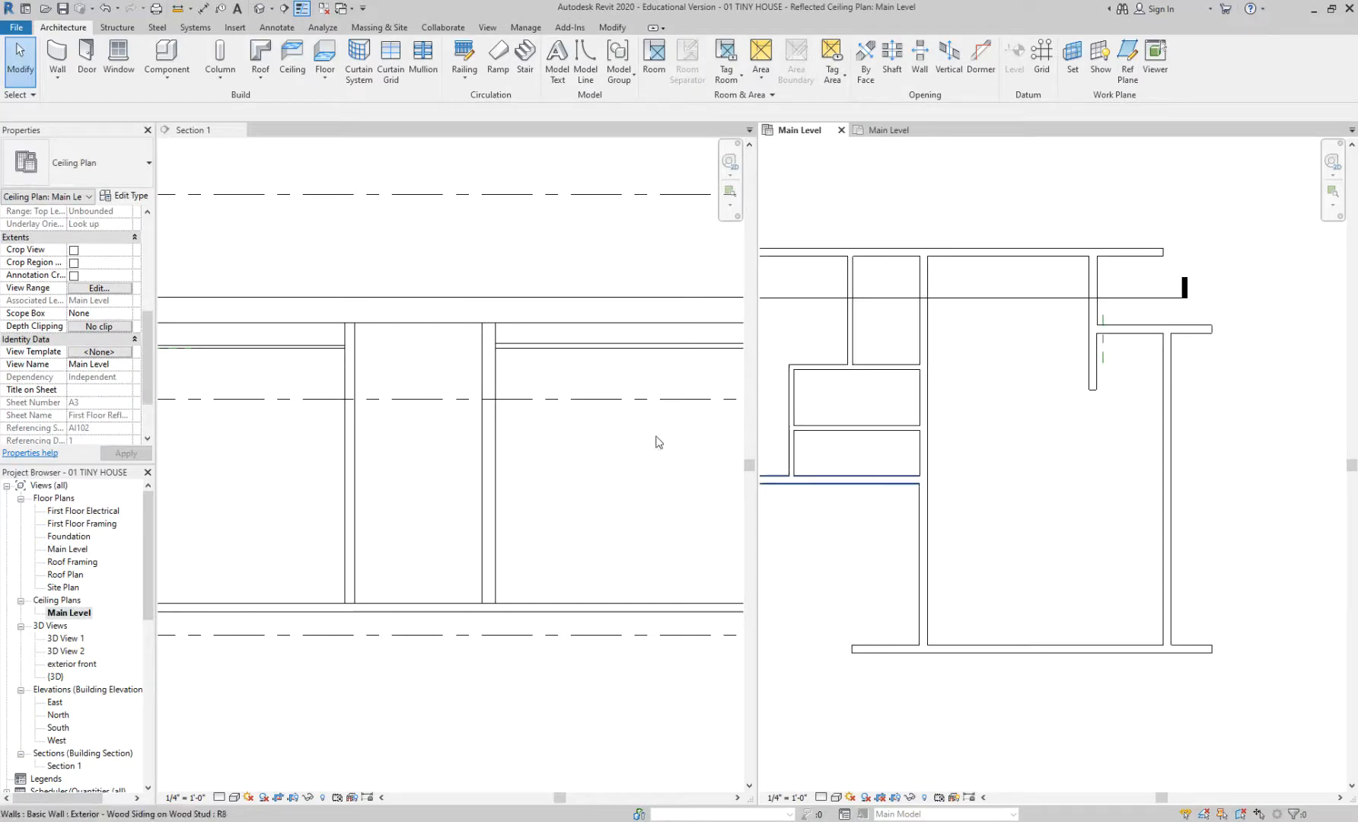
- Check the 2' x 4' ACT System ceiling's properties from Section 1, and undo the last change in the ceiling plan
{"action": "left_click", "coordinate": [552, 381]}
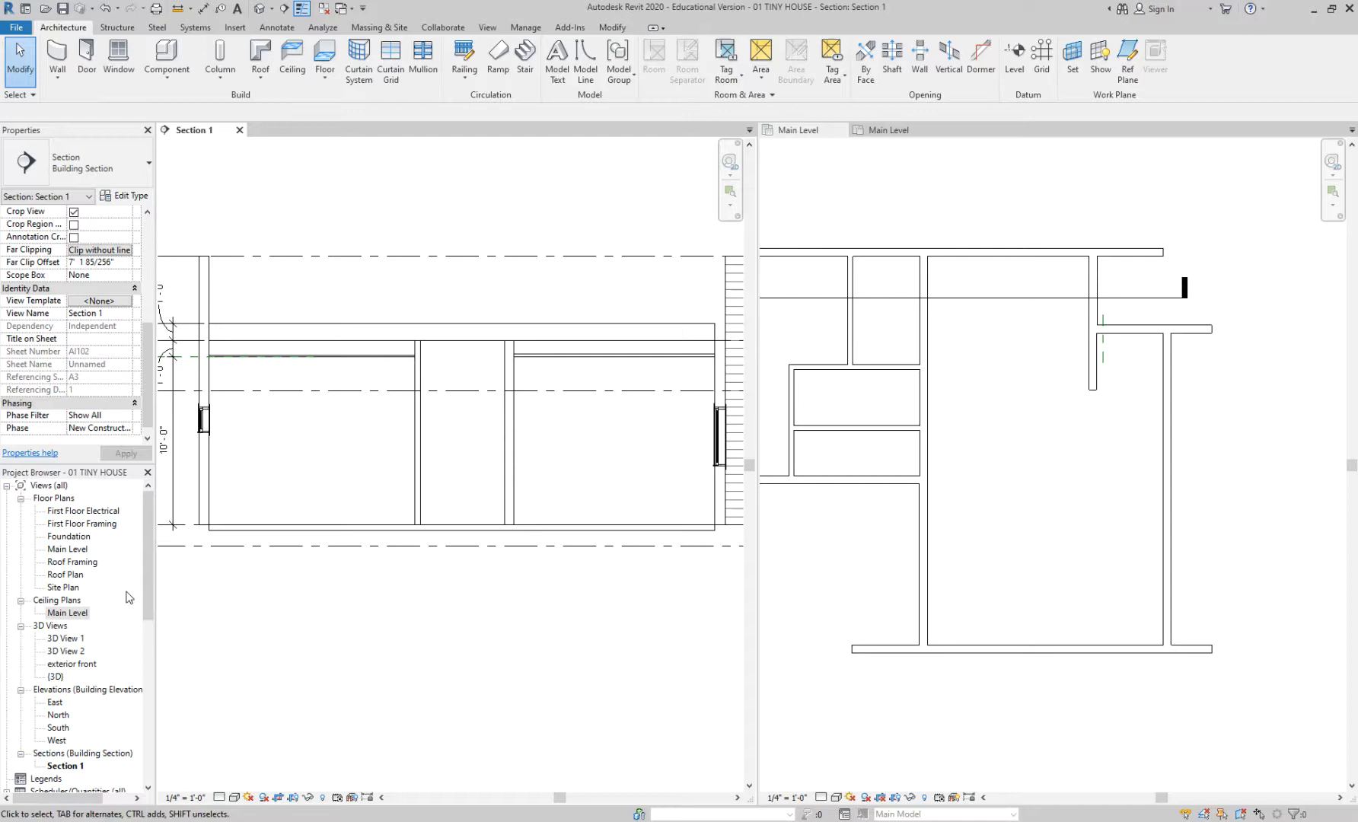
{"action": "left_click", "coordinate": [541, 364]}
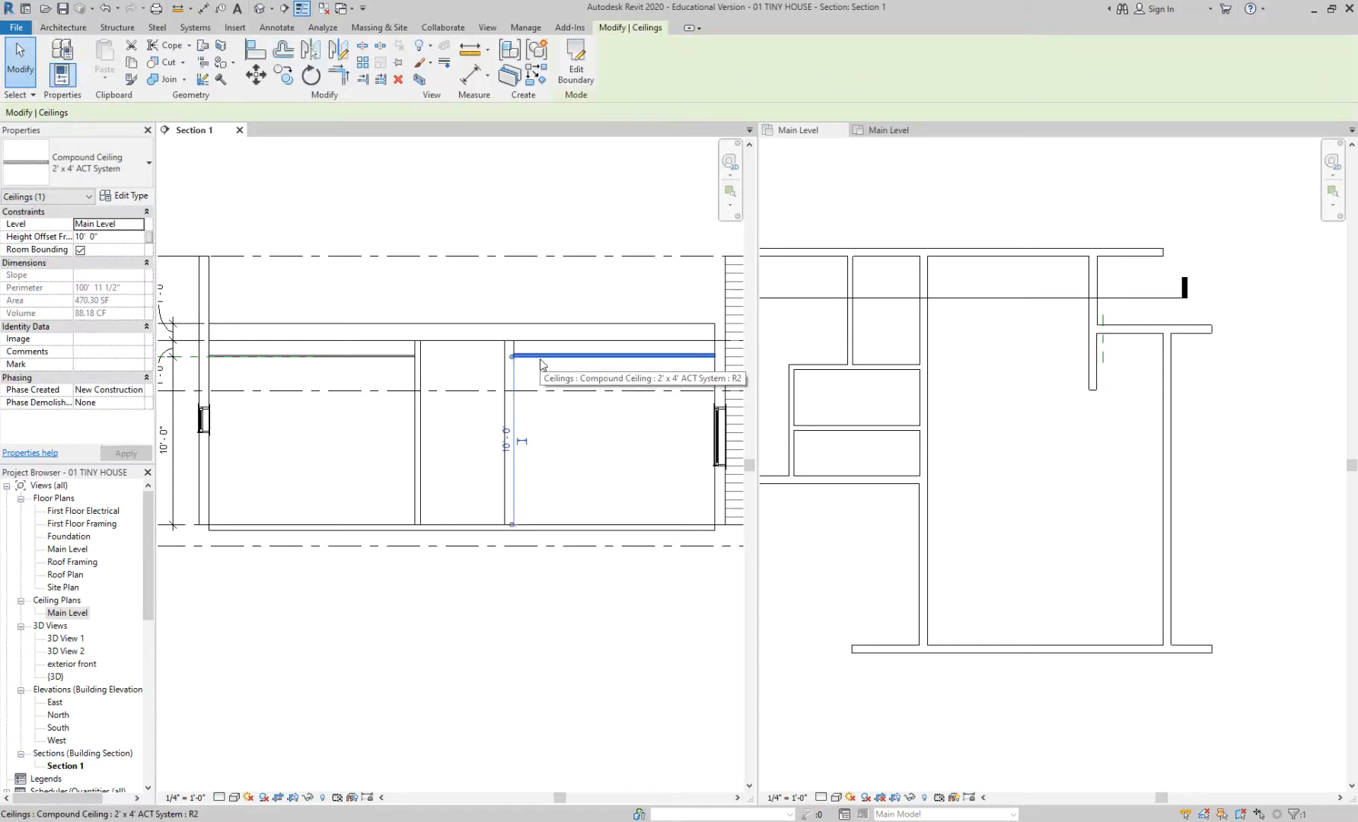
{"action": "double_click", "coordinate": [75, 613]}
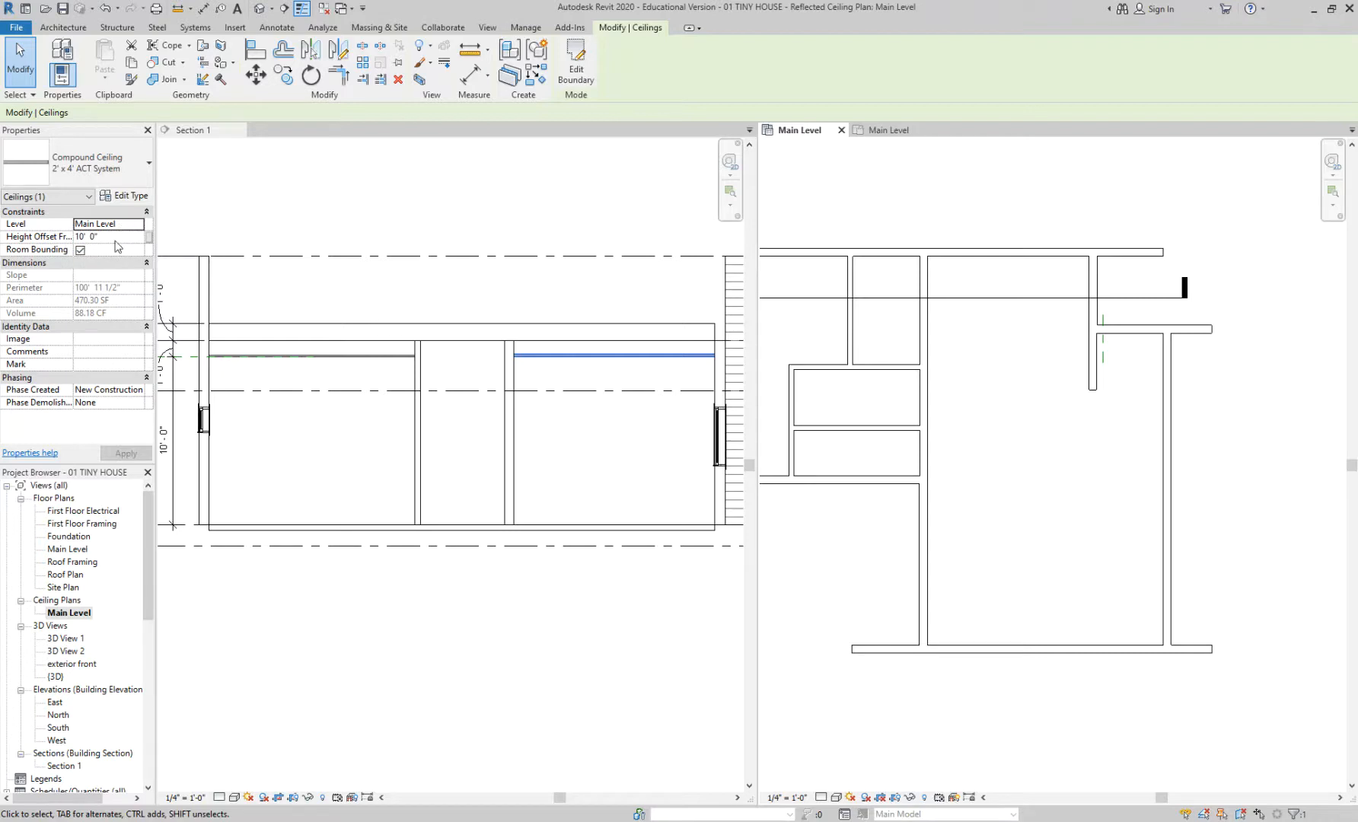
{"action": "left_click", "coordinate": [888, 192]}
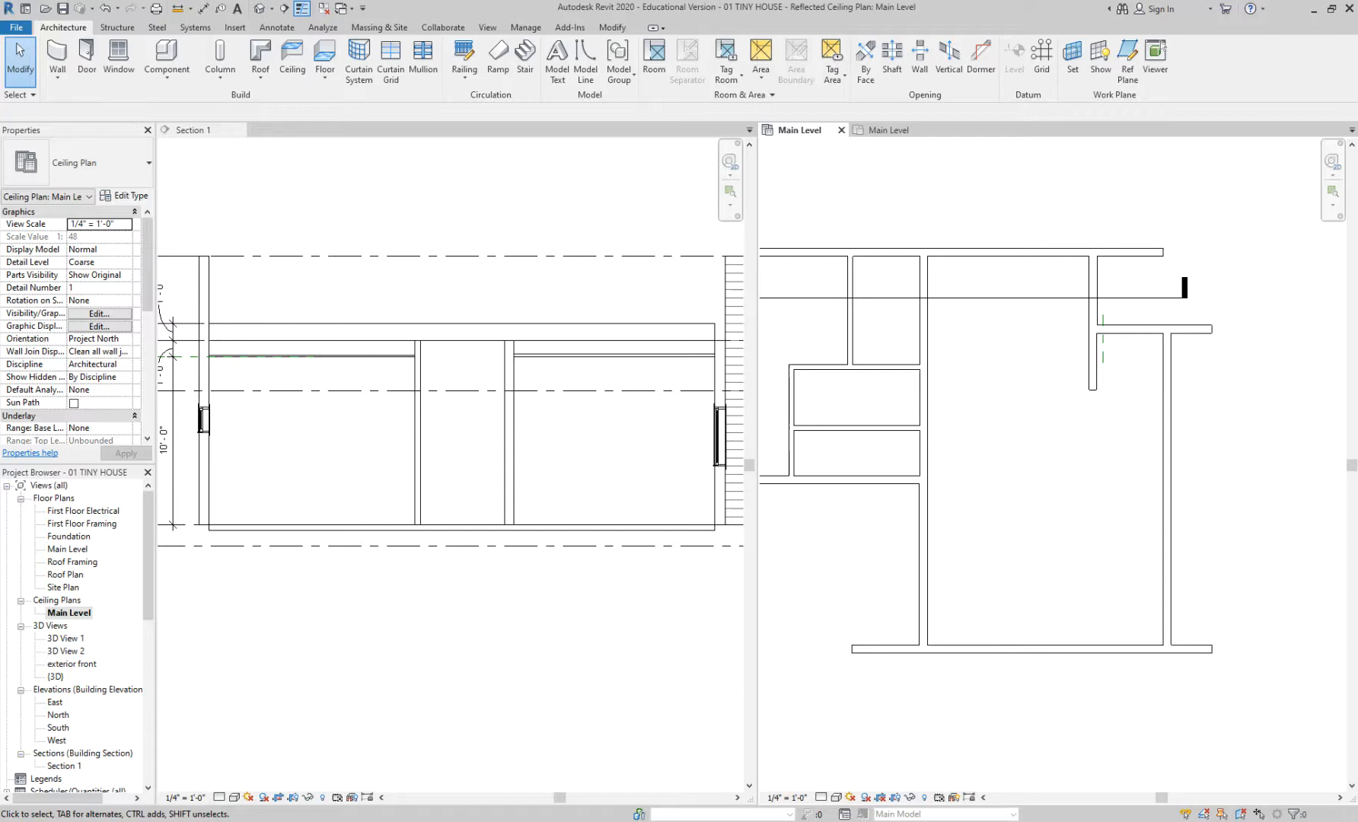
{"action": "key", "text": "ctrl+z"}
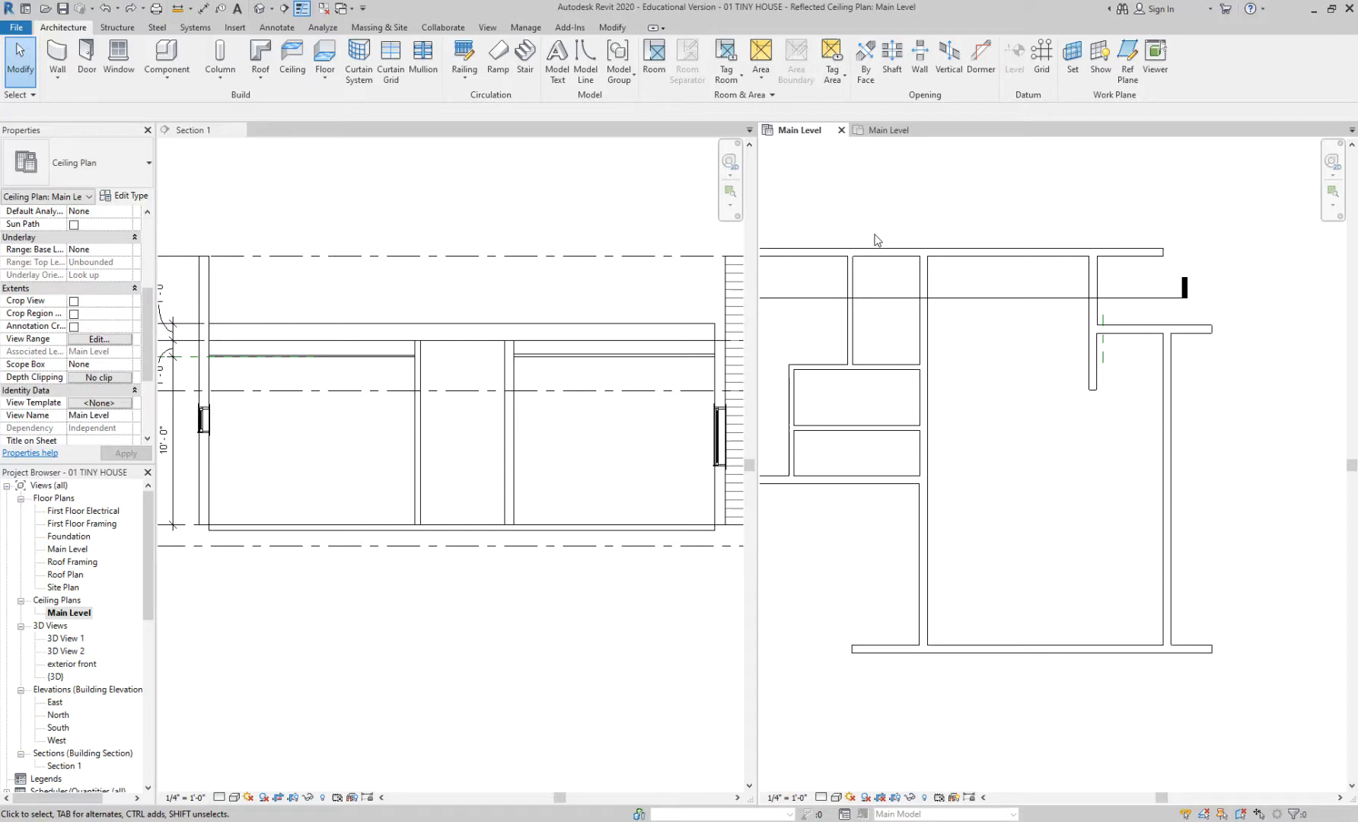
- Compare the ceilings in Section 1 with the rooms of the Main Level ceiling plan
{"action": "left_click", "coordinate": [629, 368]}
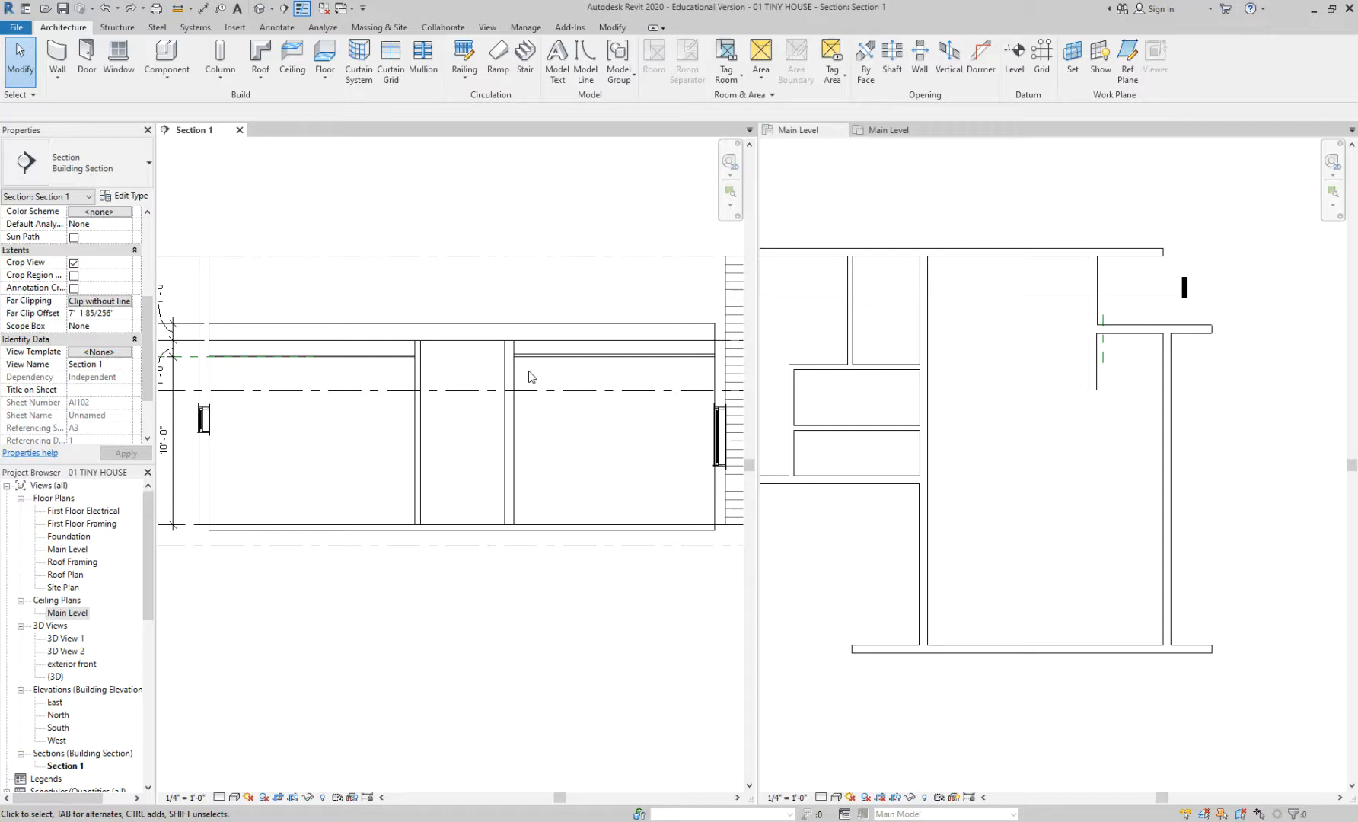
{"action": "left_click", "coordinate": [1157, 287]}
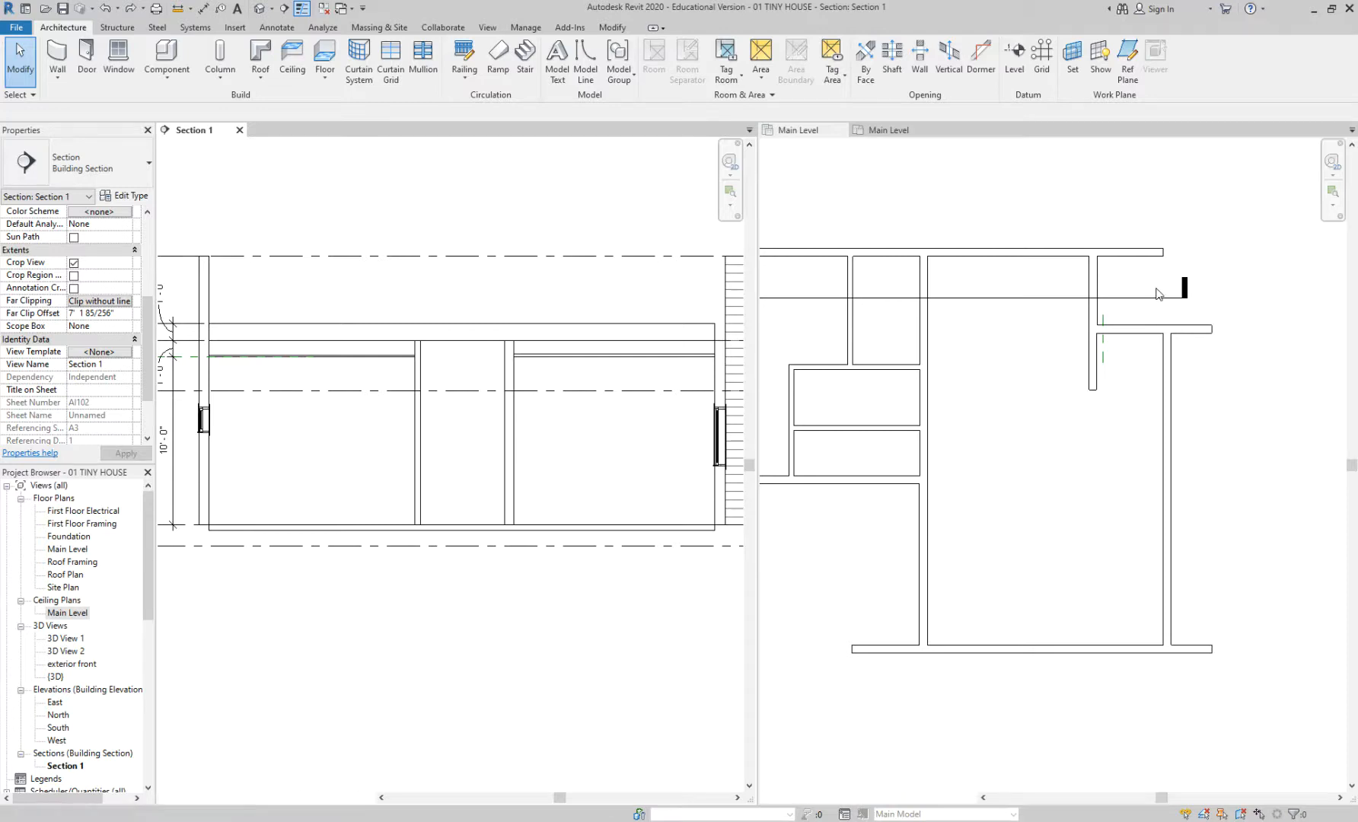
{"action": "scroll", "coordinate": [1152, 286], "scroll_direction": "down", "scroll_amount": 1}
{"action": "middle_click_drag", "start_coordinate": [934, 334], "coordinate": [1083, 332]}
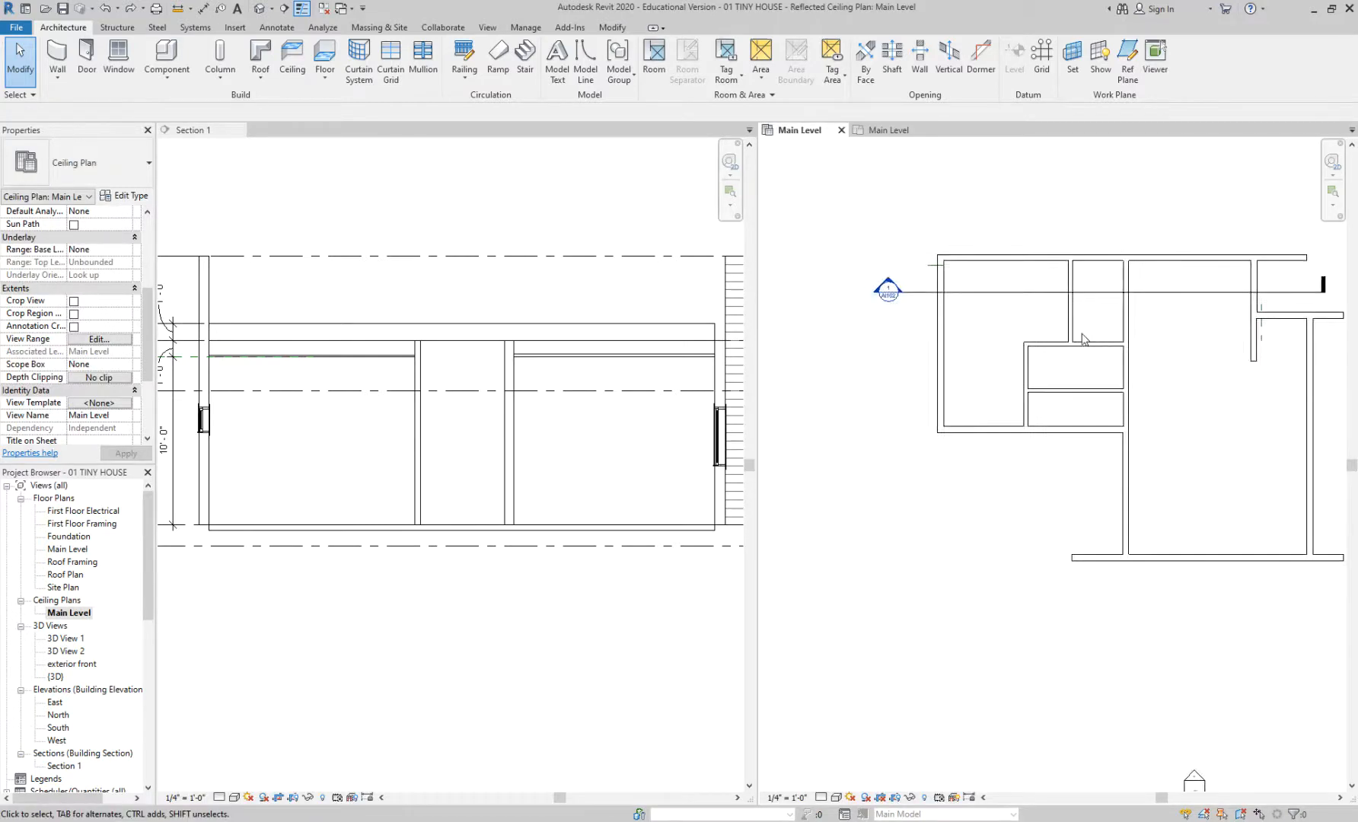
{"action": "scroll", "coordinate": [1081, 332], "scroll_direction": "up", "scroll_amount": 1}
{"action": "middle_click_drag", "start_coordinate": [969, 300], "coordinate": [918, 308]}
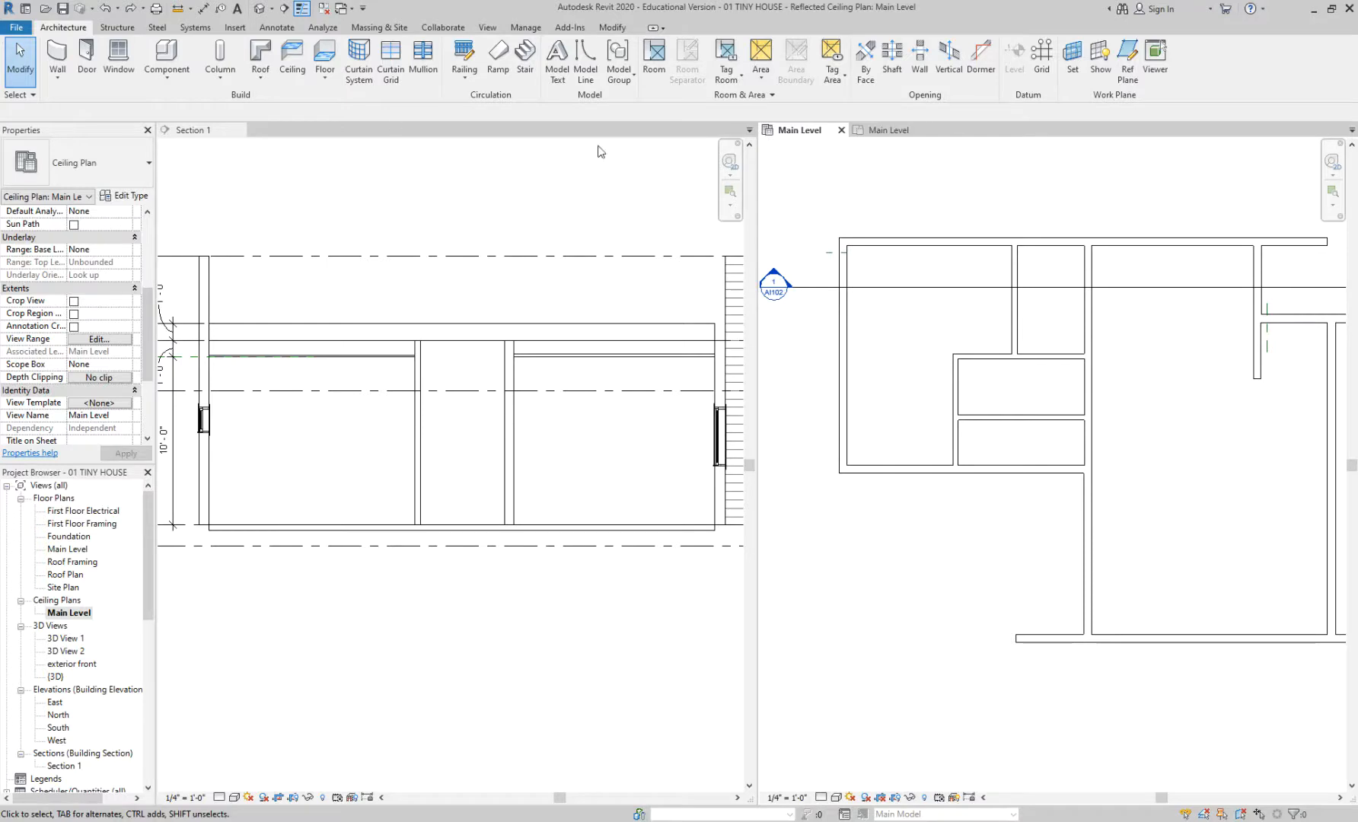
- Check the 2' x 4' ACT System ceiling's properties in Section 1 against its room in the Main Level ceiling plan
{"action": "left_click", "coordinate": [294, 57]}
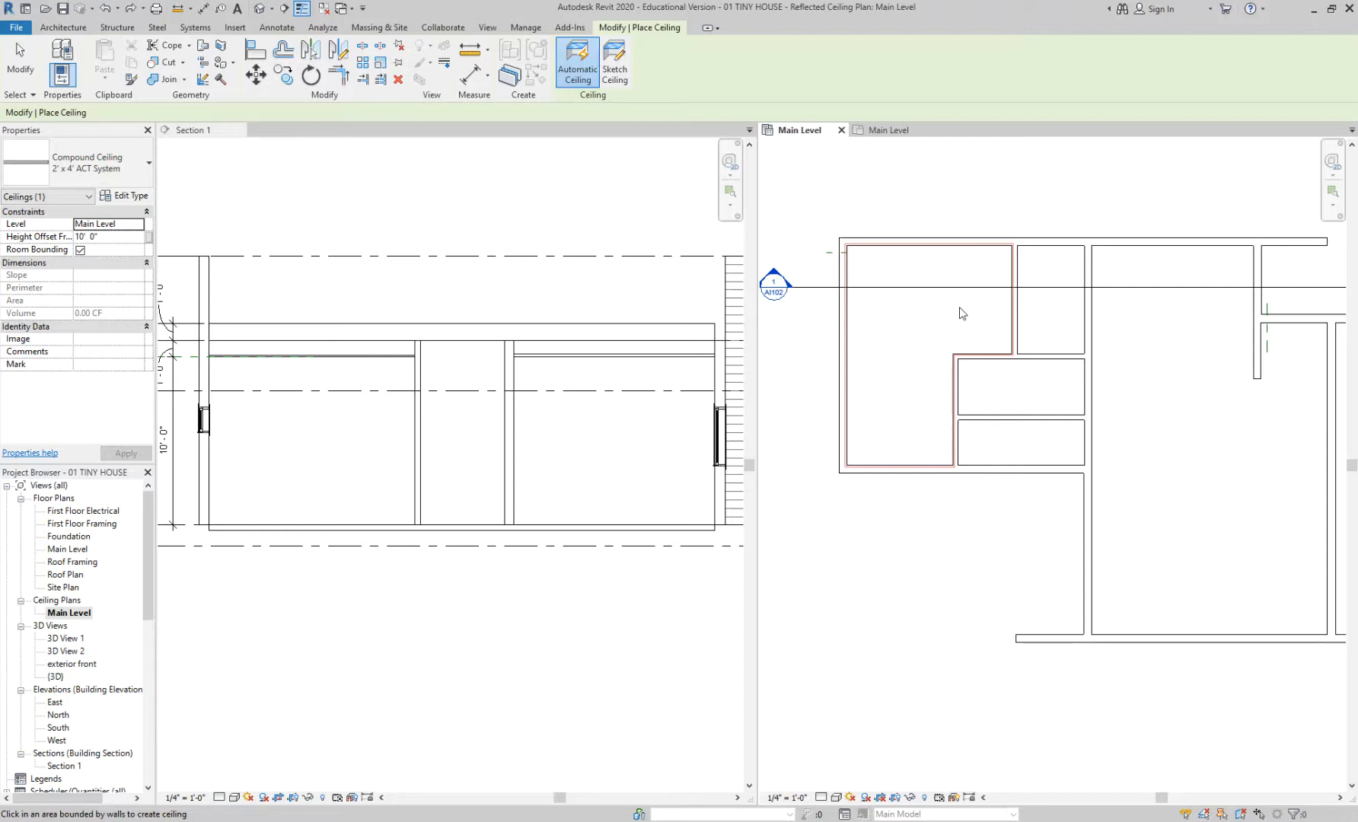
{"action": "key", "text": "Escape"}
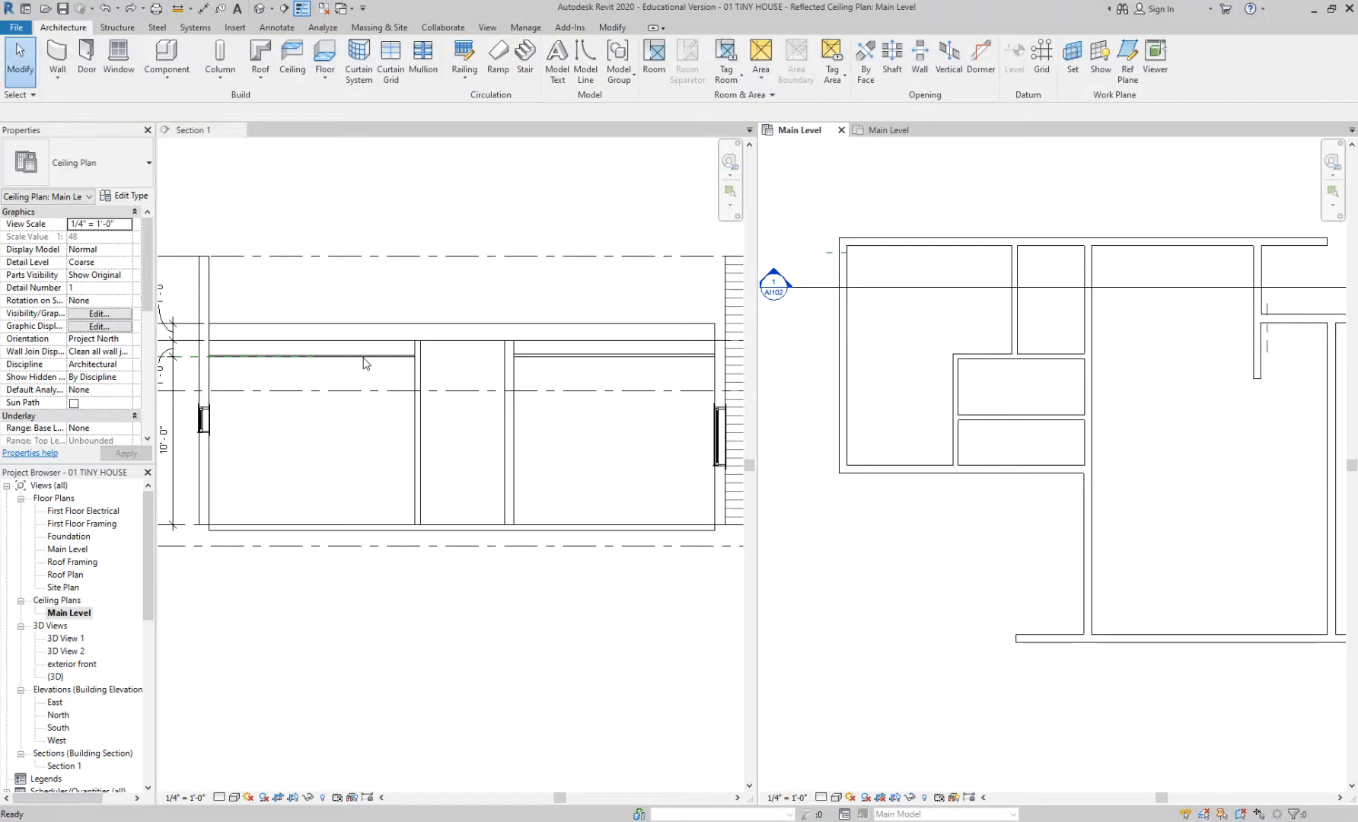
{"action": "left_click", "coordinate": [580, 363]}
{"action": "left_click", "coordinate": [578, 356]}
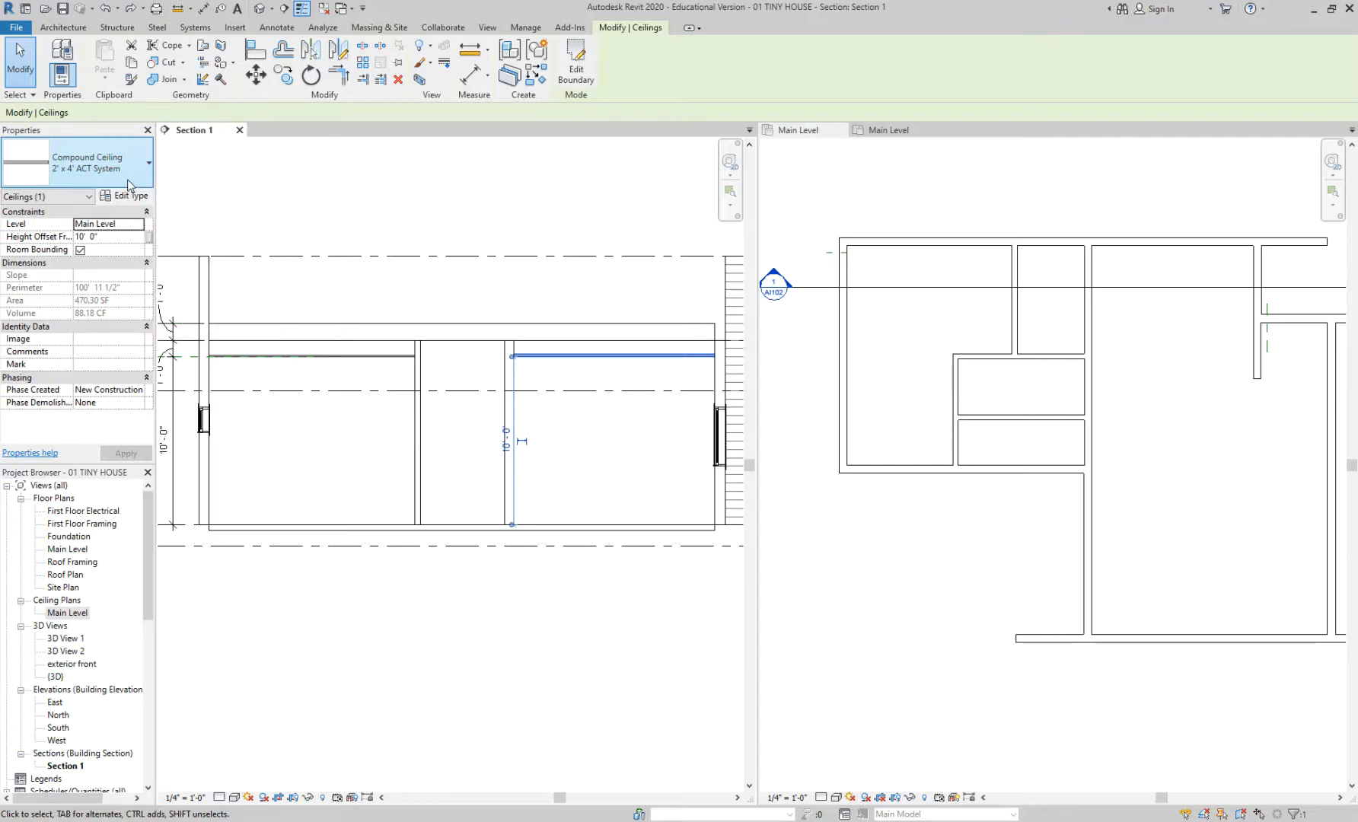
{"action": "left_click", "coordinate": [1135, 376]}
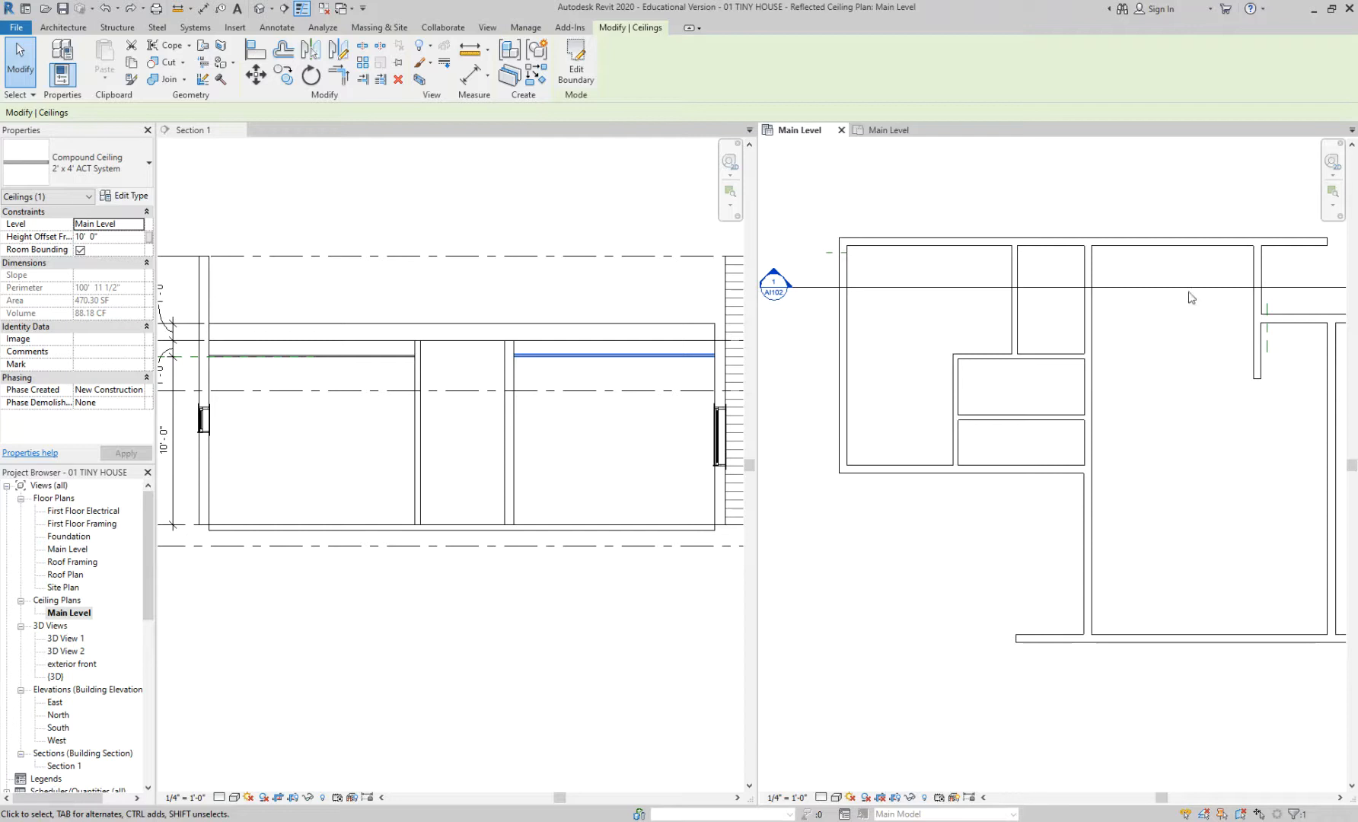
{"action": "left_click", "coordinate": [644, 355]}
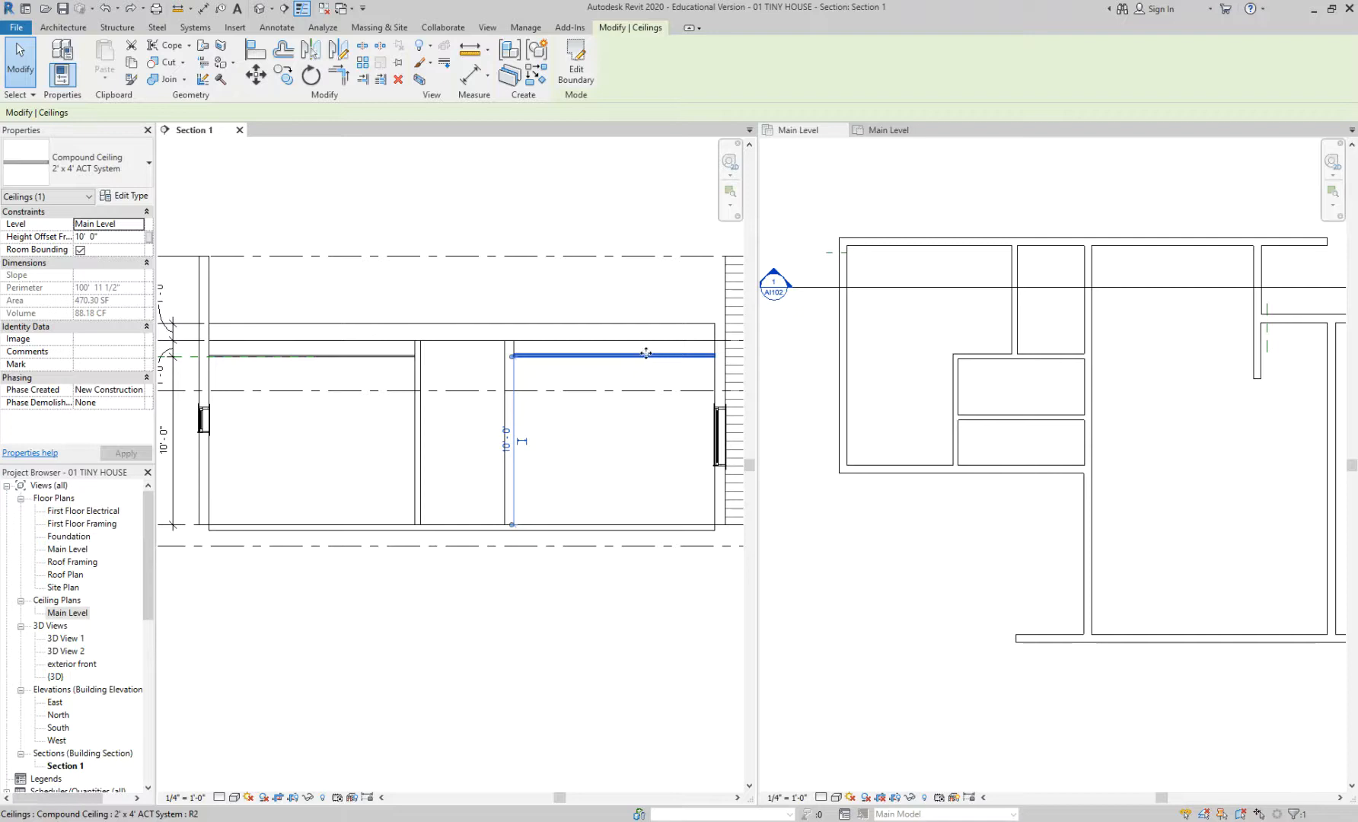
{"action": "left_click", "coordinate": [1129, 410]}
{"action": "left_click", "coordinate": [597, 374]}
{"action": "left_click", "coordinate": [666, 471]}
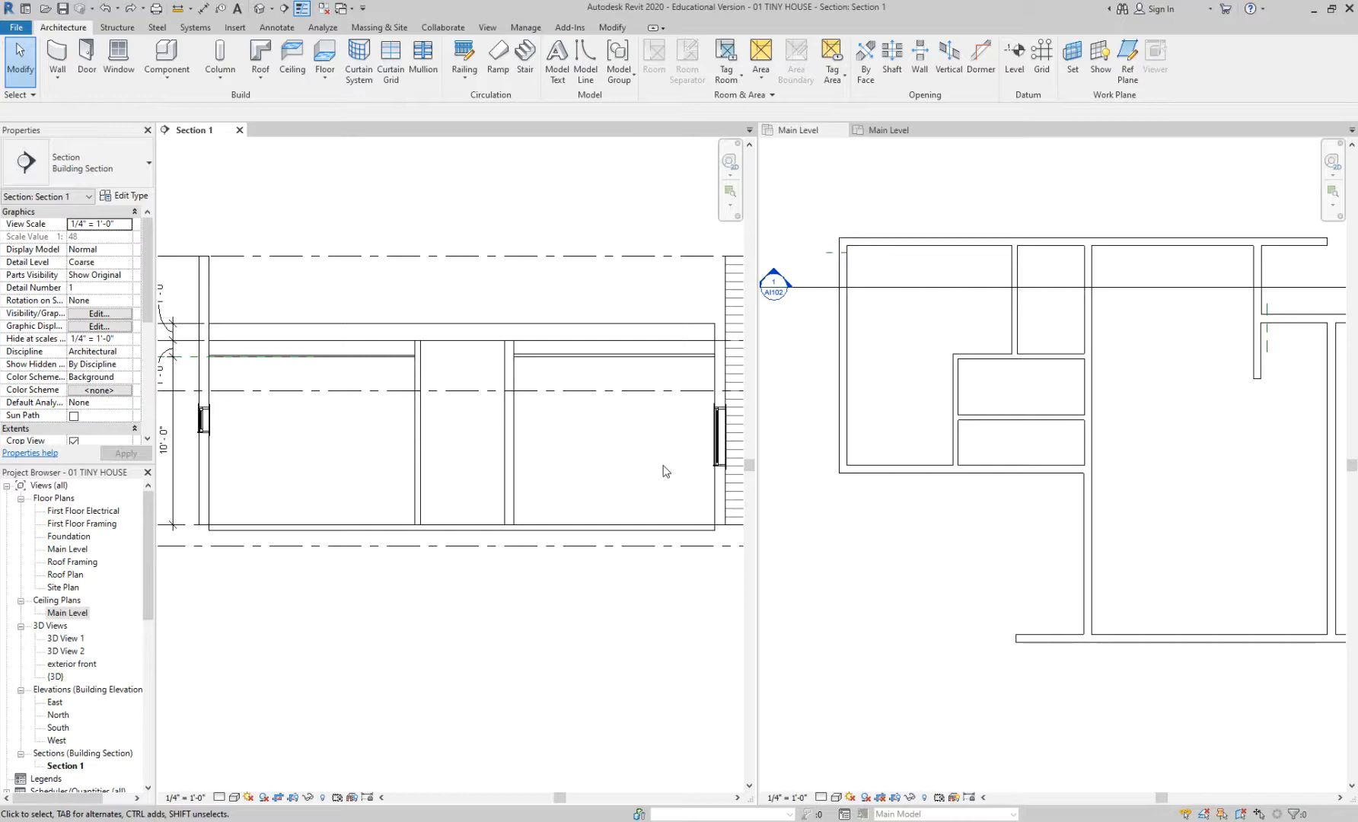
- Inspect the Main Level ceiling plan and compare it with the windows and doors in the Main Level floor plan
{"action": "left_click", "coordinate": [1167, 375]}
{"action": "scroll", "coordinate": [1168, 375], "scroll_direction": "up", "scroll_amount": 2}
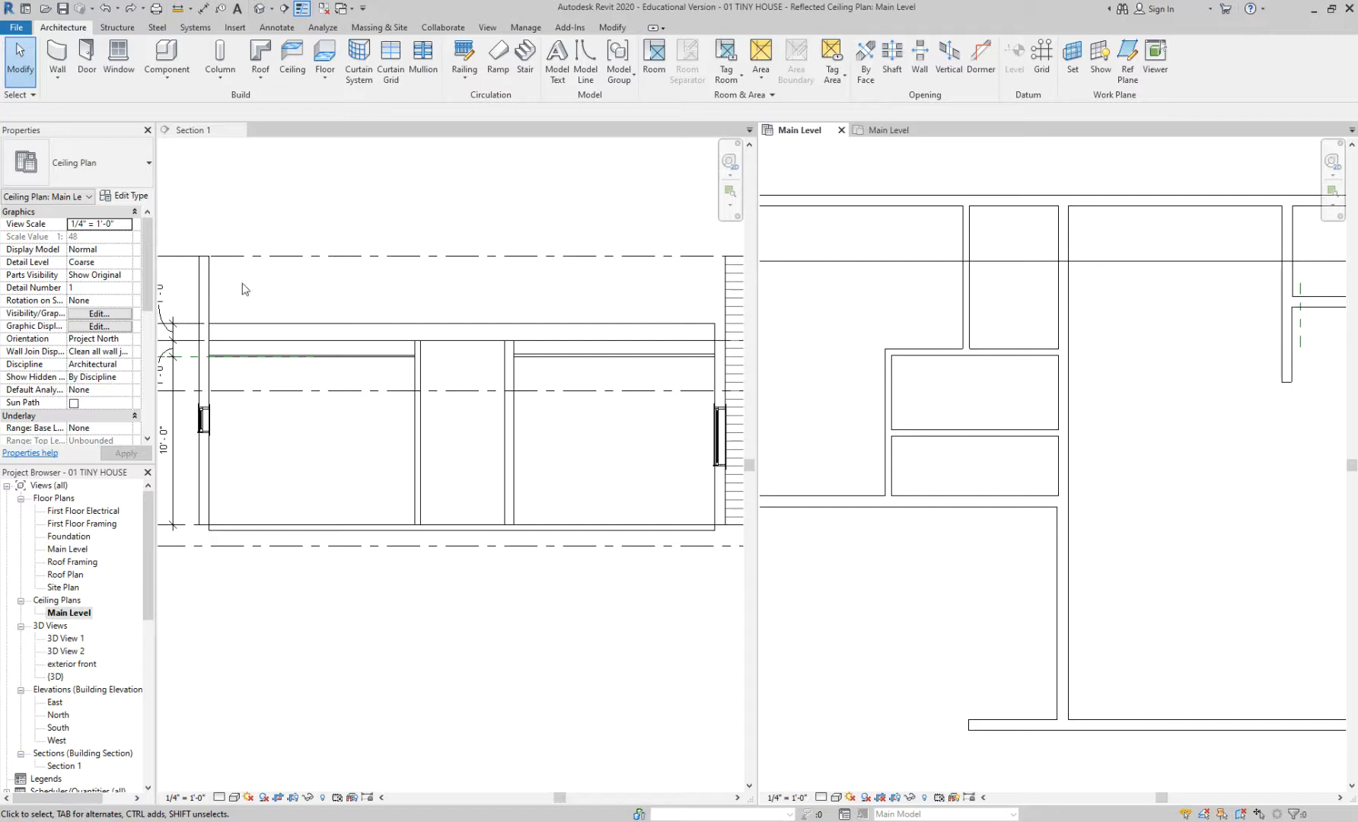
{"action": "scroll", "coordinate": [148, 277], "scroll_direction": "down", "scroll_amount": 1}
{"action": "scroll", "coordinate": [148, 276], "scroll_direction": "up", "scroll_amount": 1}
{"action": "left_click", "coordinate": [875, 131]}
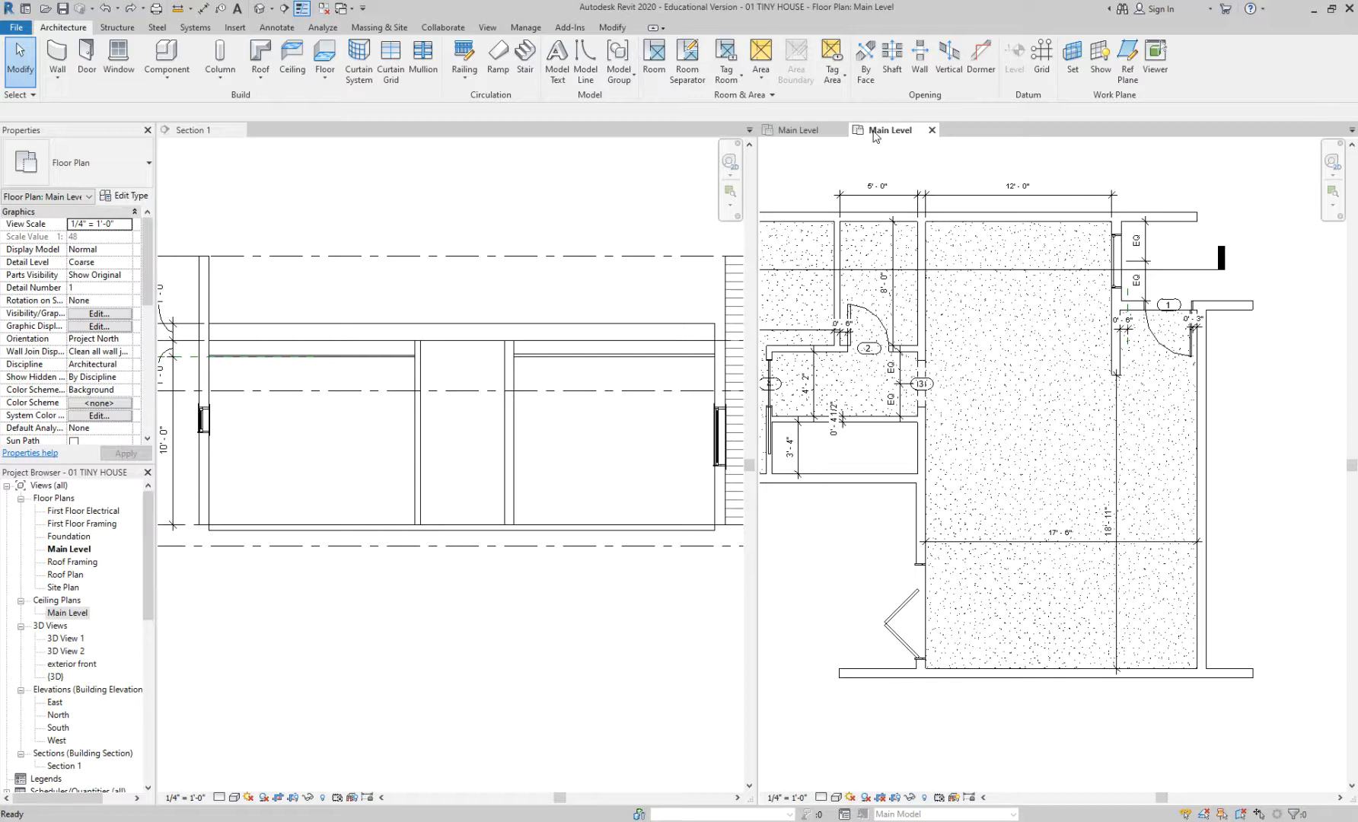
{"action": "scroll", "coordinate": [990, 457], "scroll_direction": "down", "scroll_amount": 3}
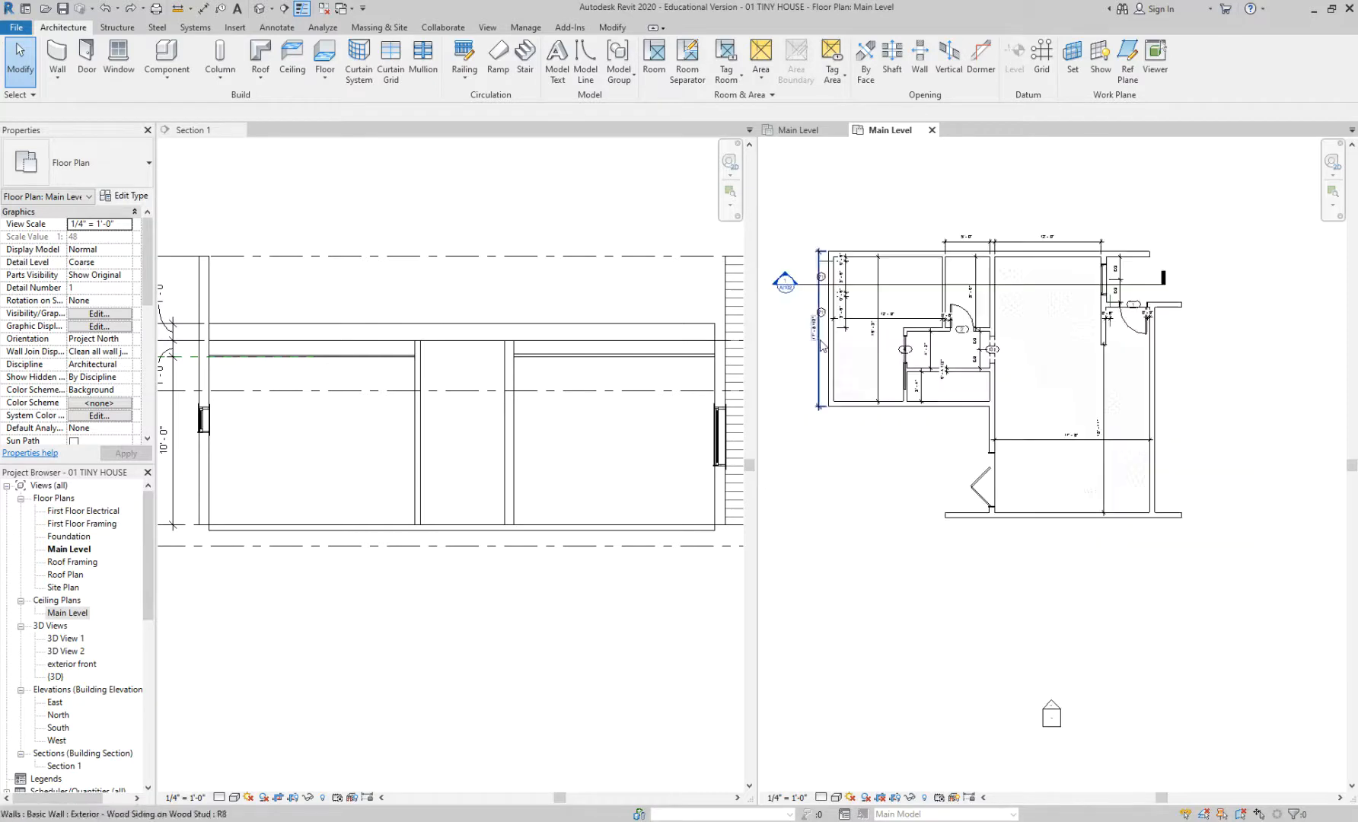
{"action": "scroll", "coordinate": [822, 296], "scroll_direction": "up", "scroll_amount": 4}
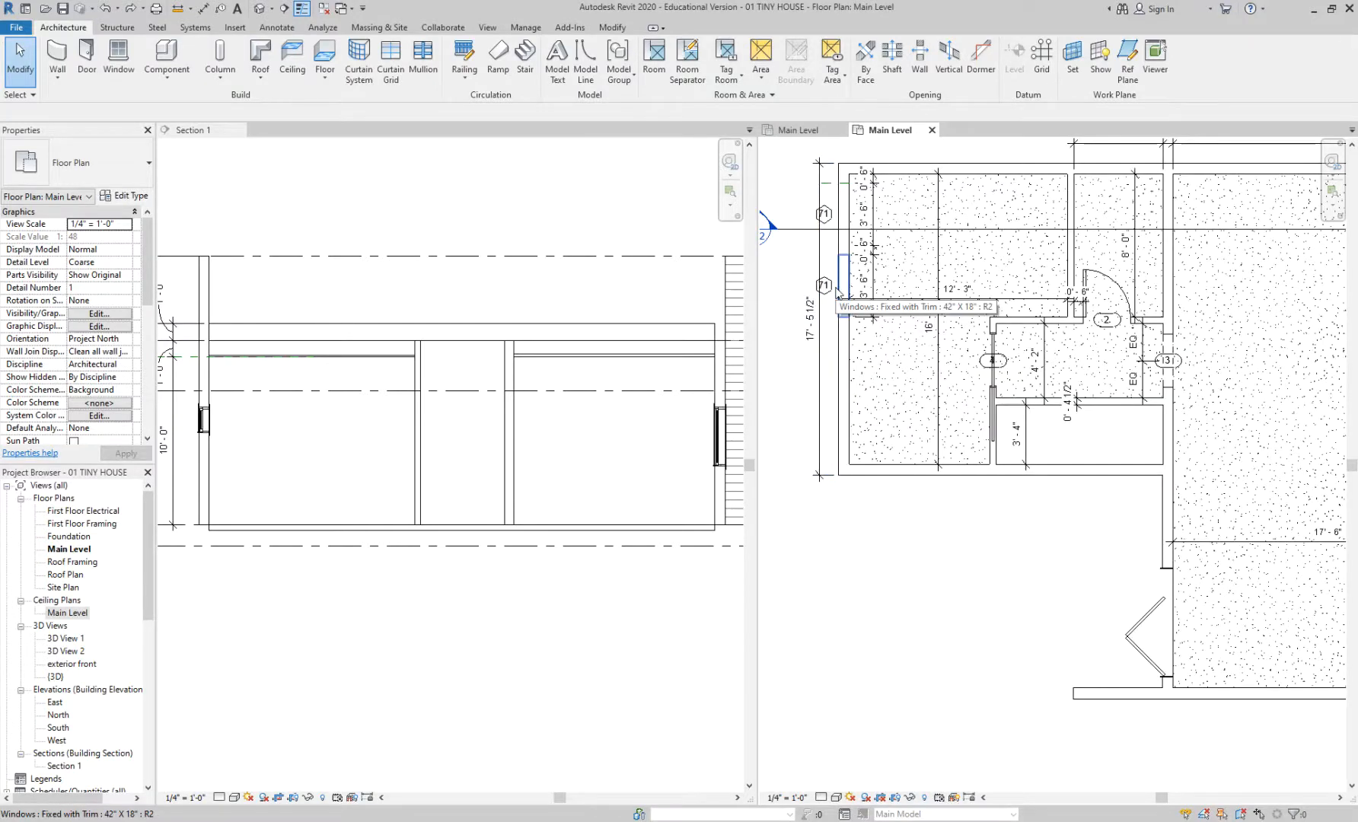
{"action": "scroll", "coordinate": [837, 293], "scroll_direction": "up", "scroll_amount": 2}
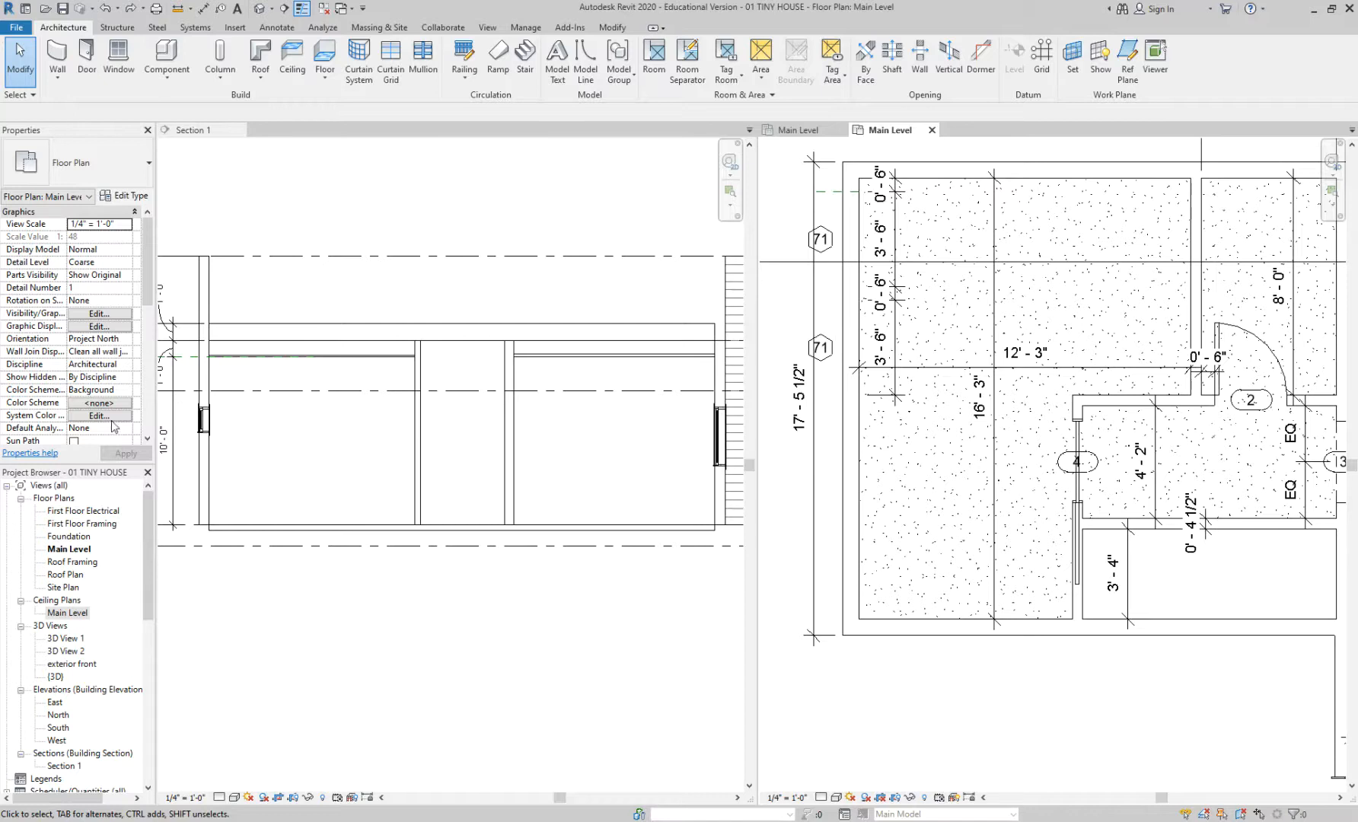
- Examine the Main Level floor plan's view range settings with the sample view range diagram, and leave them
{"action": "scroll", "coordinate": [148, 304], "scroll_direction": "down", "scroll_amount": 1}
{"action": "scroll", "coordinate": [148, 304], "scroll_direction": "down", "scroll_amount": 5}
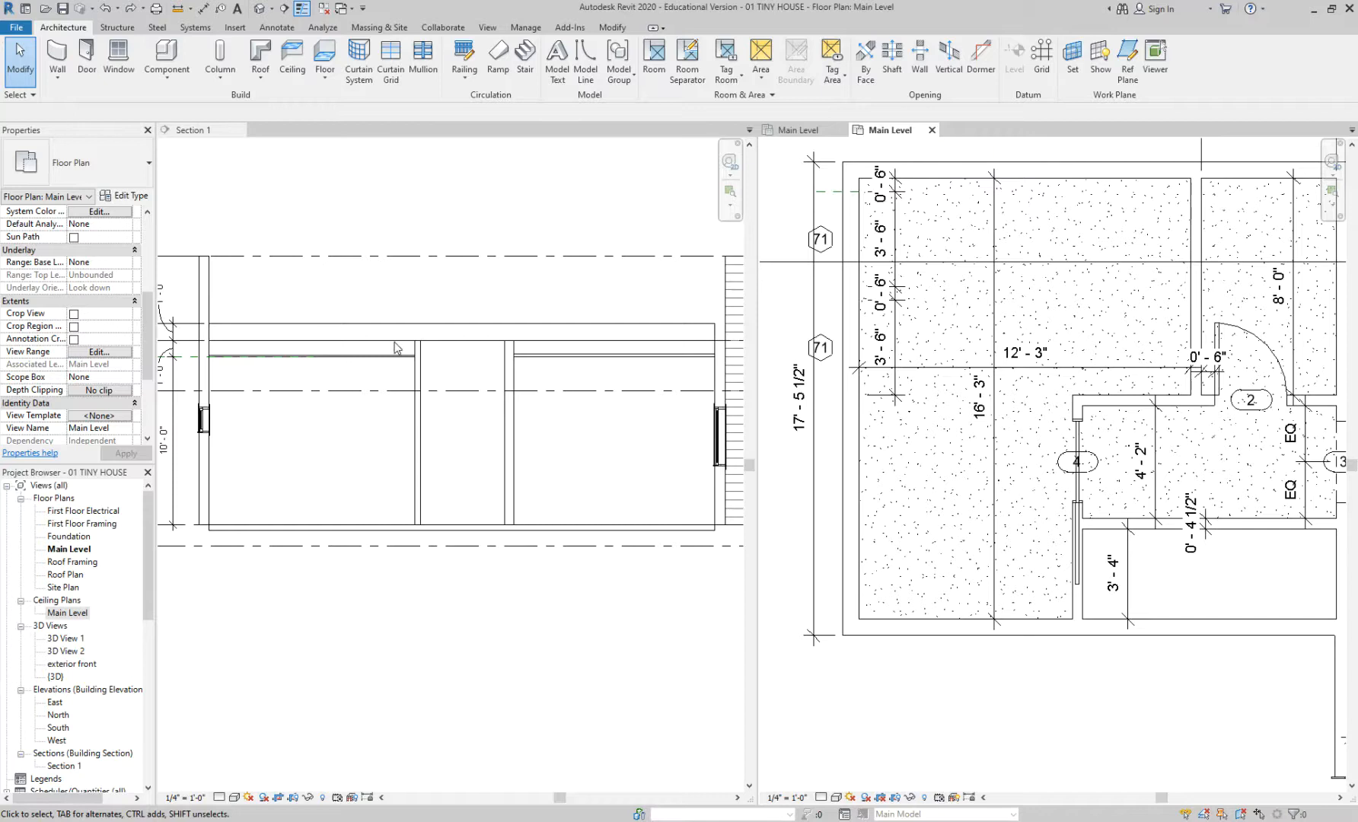
{"action": "left_click", "coordinate": [109, 354]}
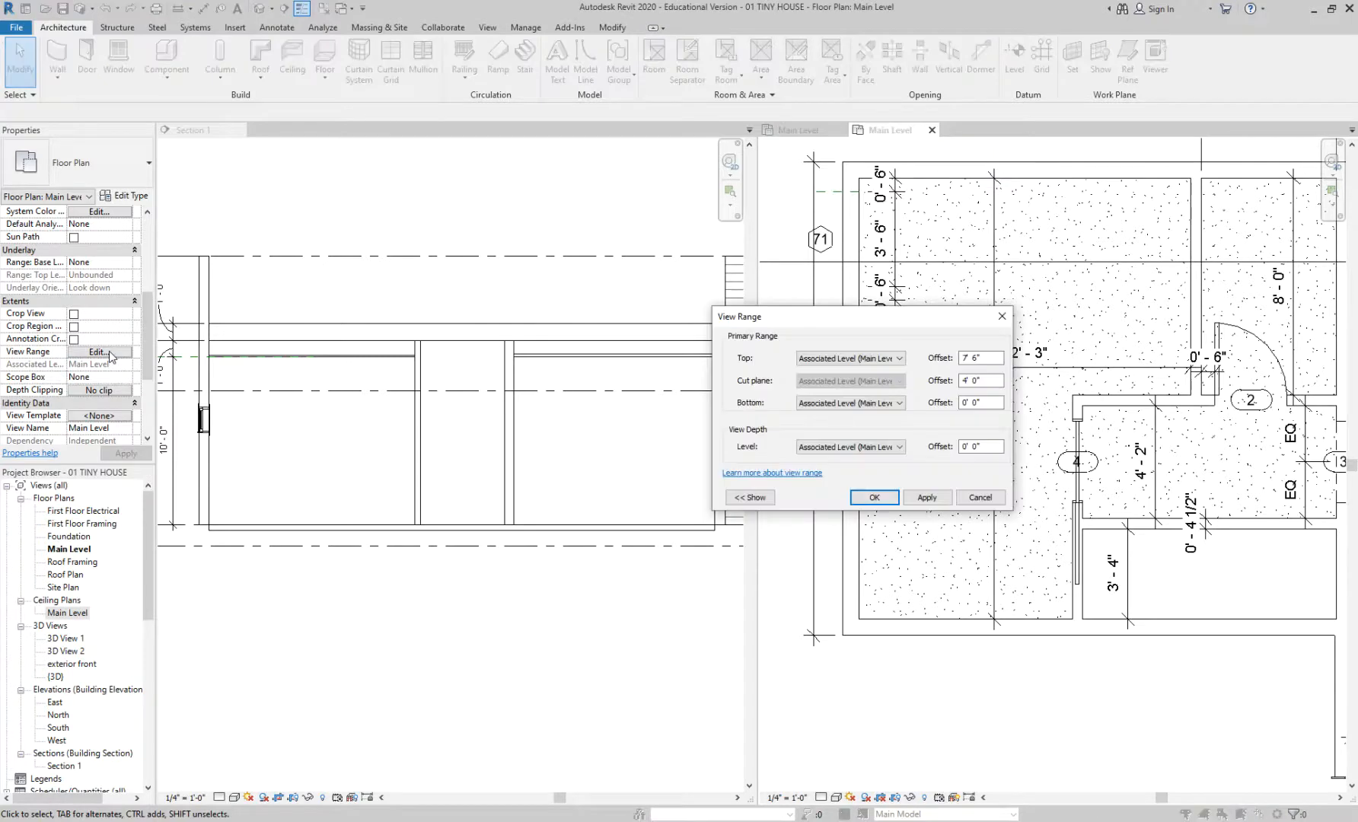
{"action": "left_click", "coordinate": [743, 500]}
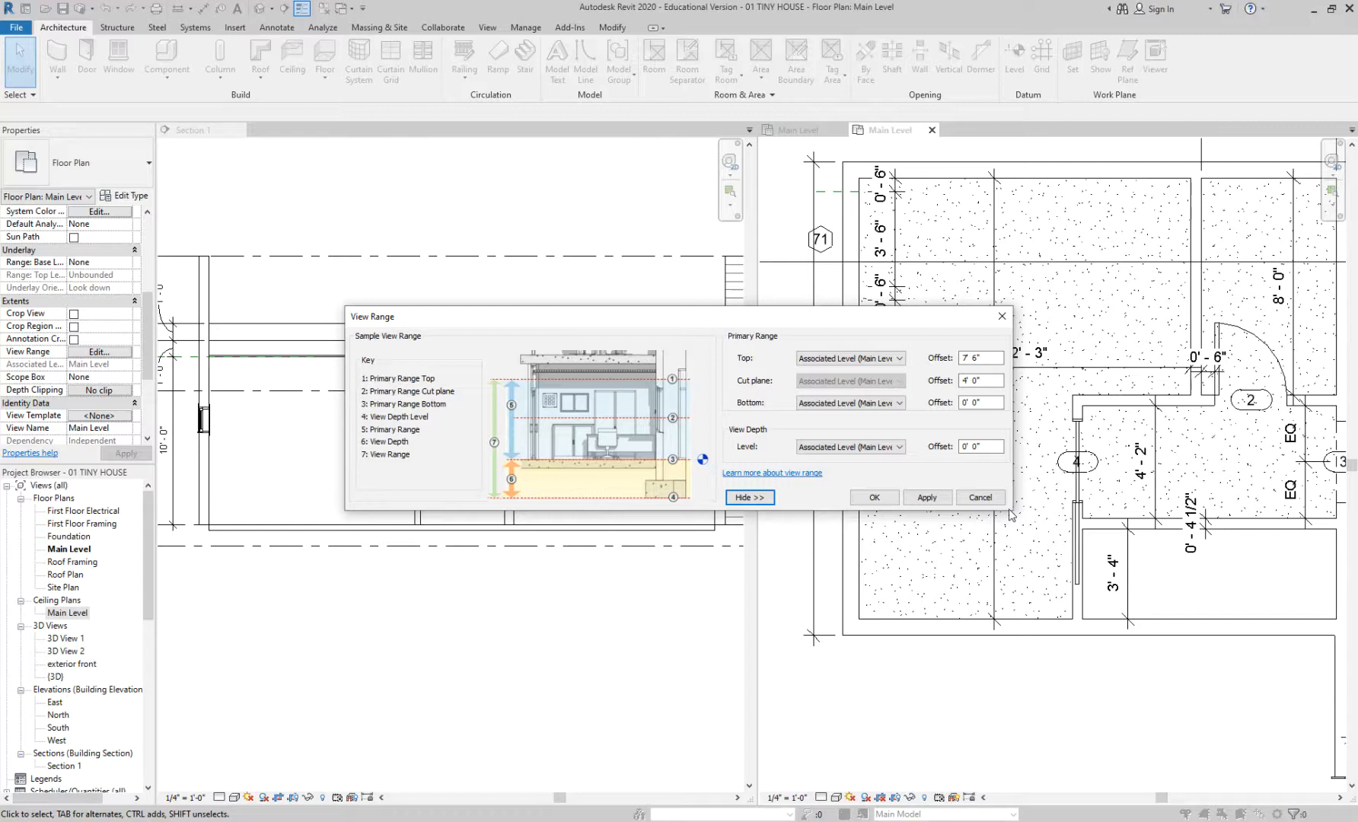
{"action": "left_click", "coordinate": [762, 498]}
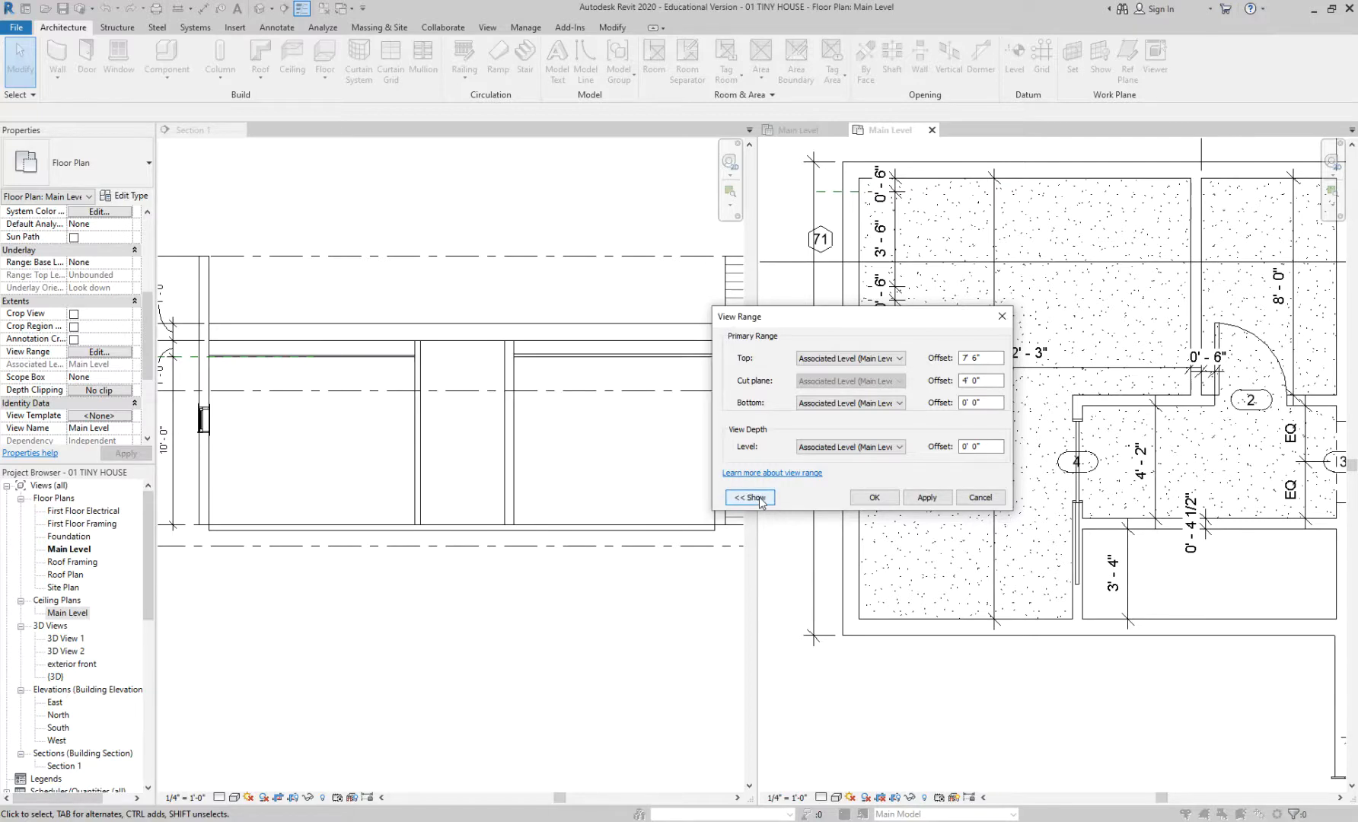
{"action": "left_click", "coordinate": [760, 500]}
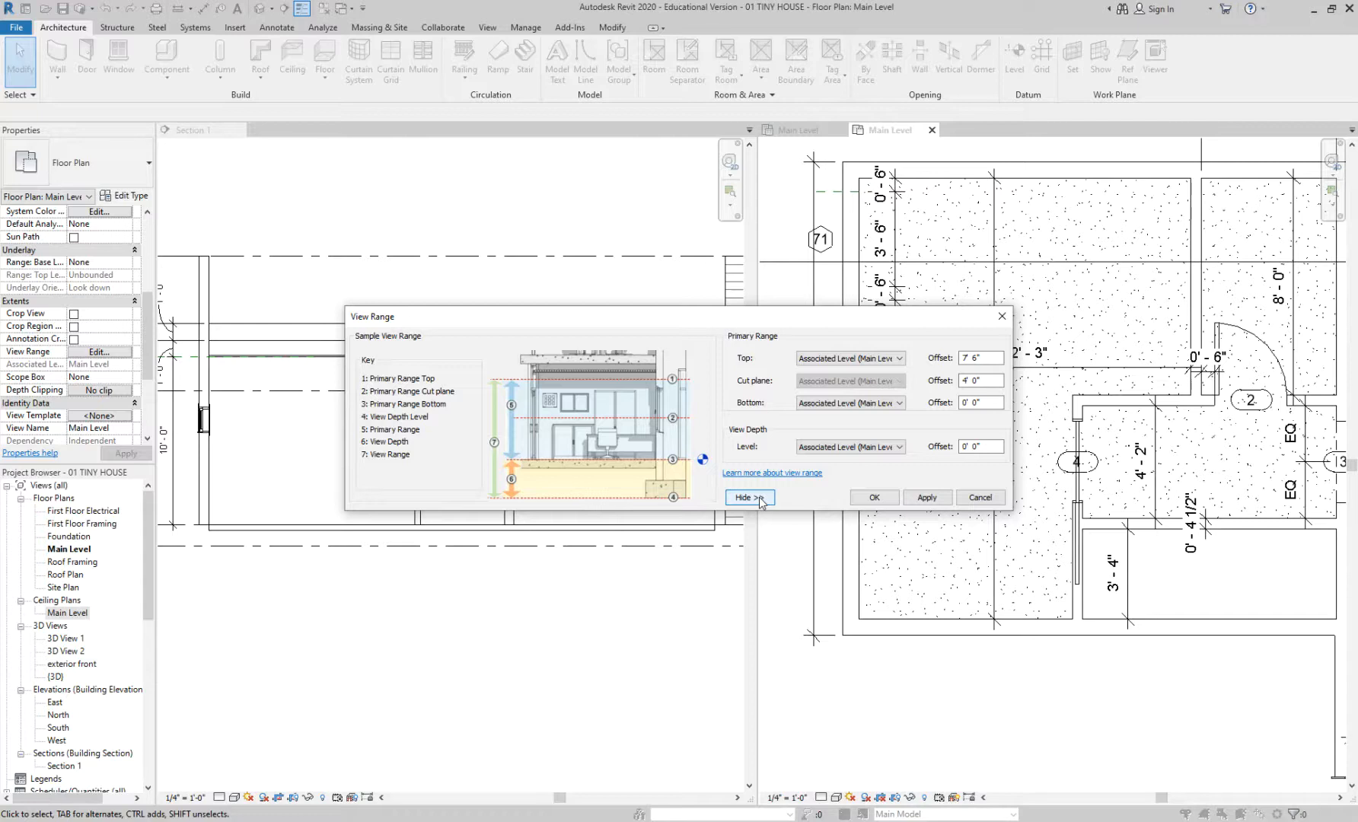
{"action": "left_click_drag", "start_coordinate": [627, 318], "coordinate": [636, 201]}
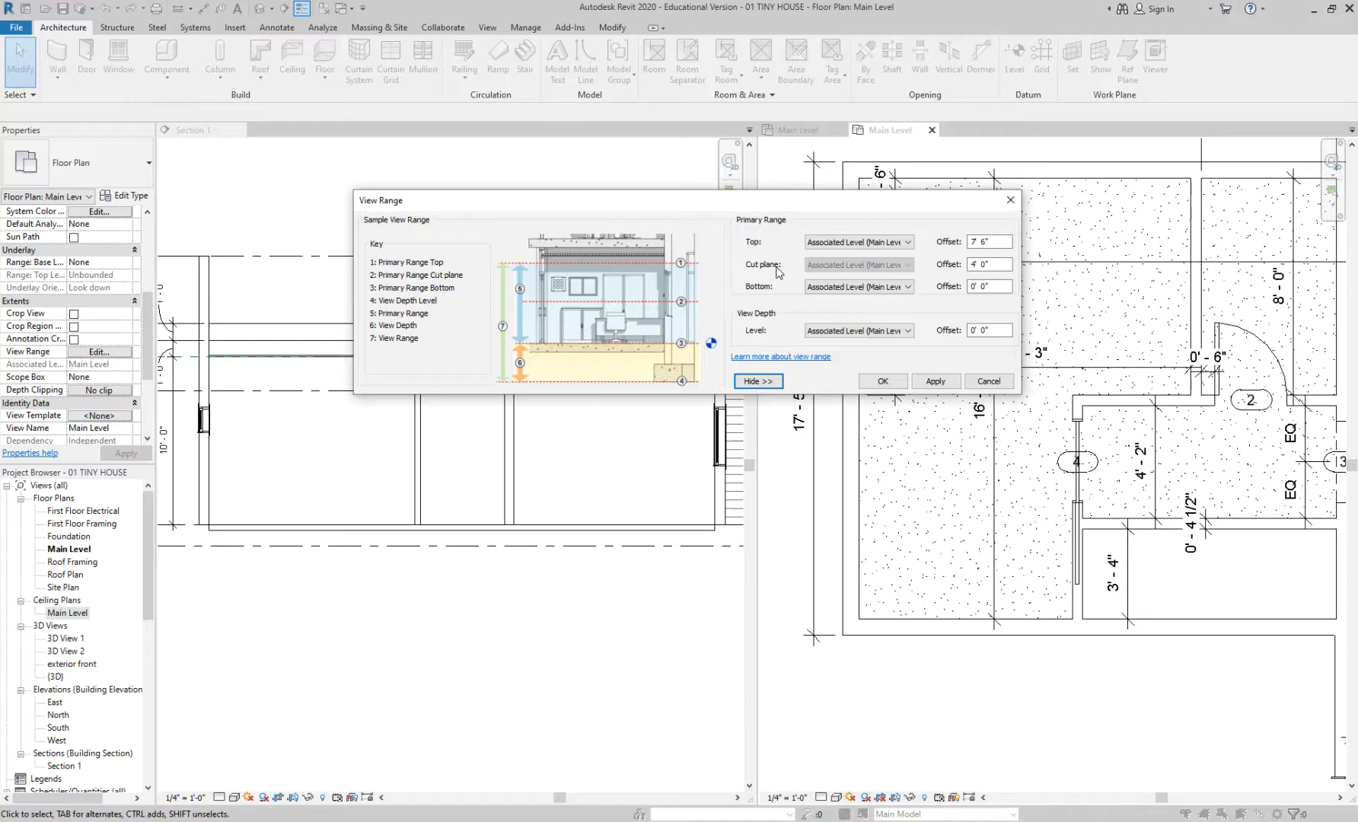
{"action": "left_click", "coordinate": [1010, 200]}
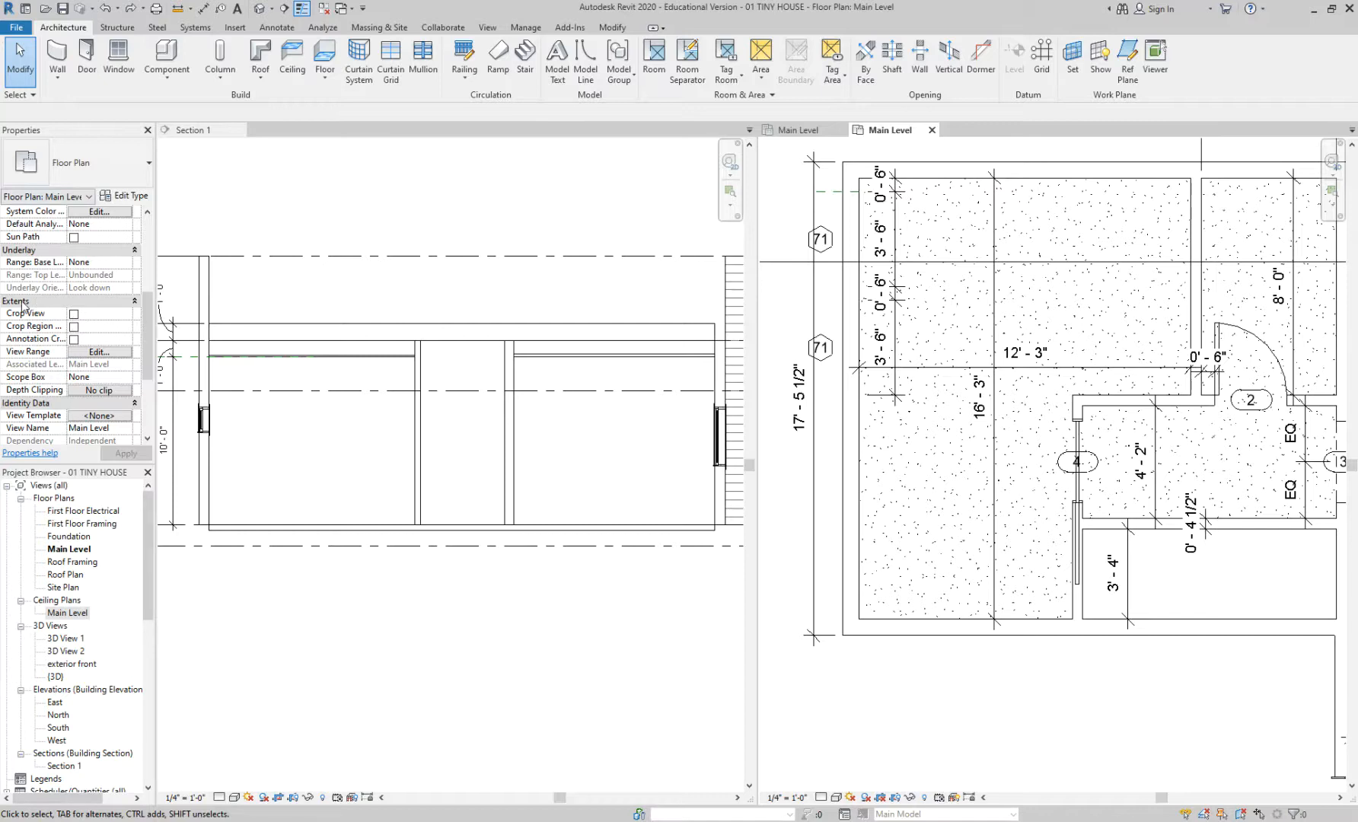
- Review the floor plan's cut plane and top offsets and its view depth level options in View Range, and discard the dialog
{"action": "left_click", "coordinate": [100, 353]}
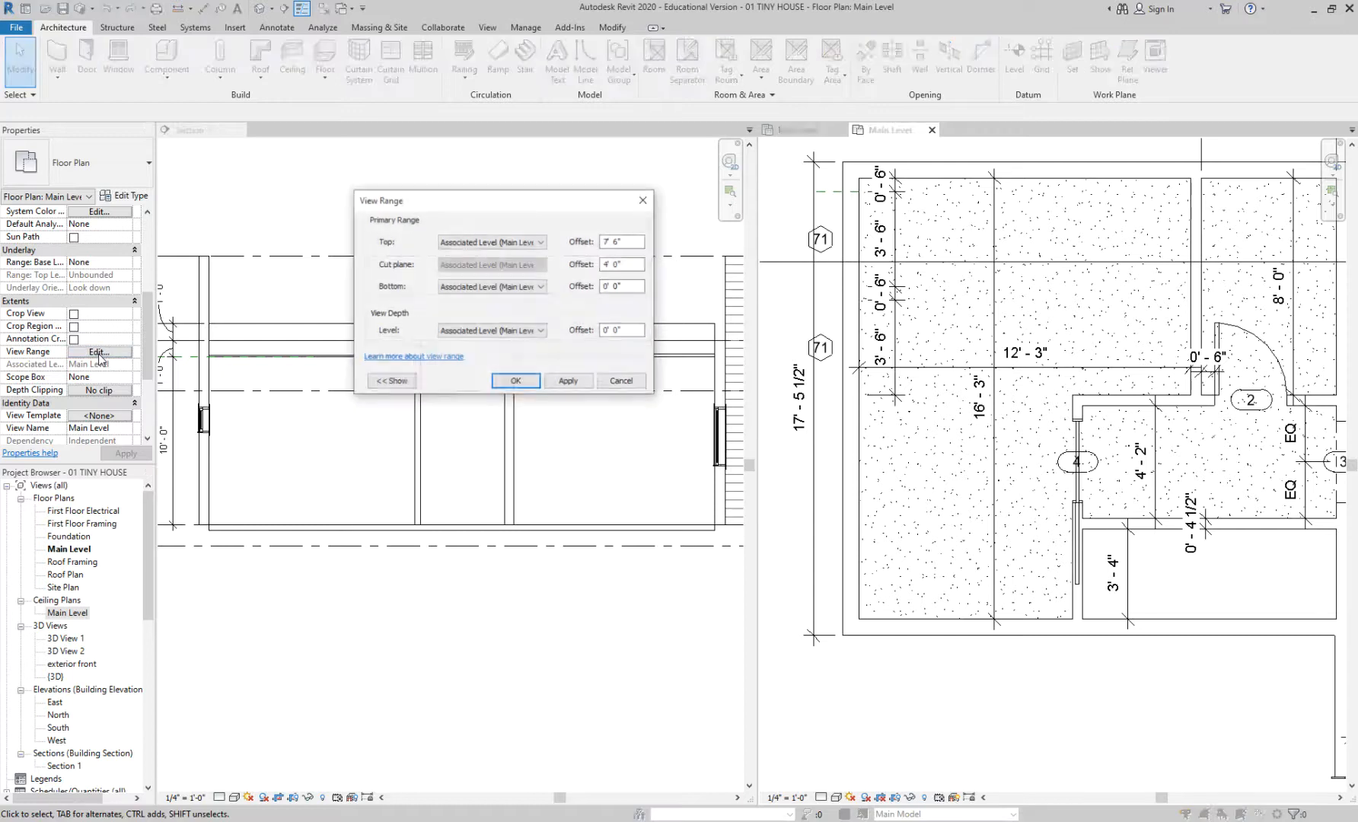
{"action": "left_click", "coordinate": [394, 382]}
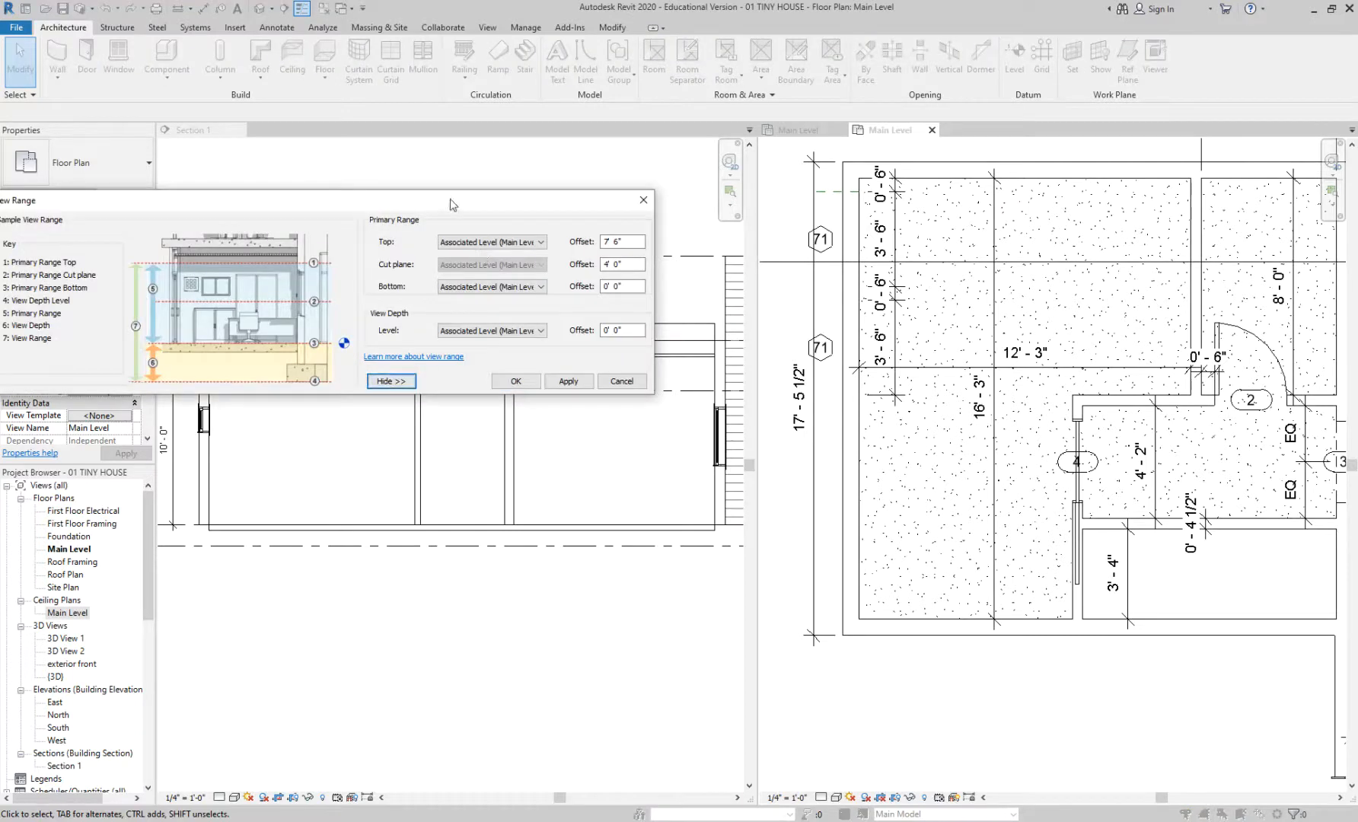
{"action": "left_click_drag", "start_coordinate": [451, 201], "coordinate": [824, 235]}
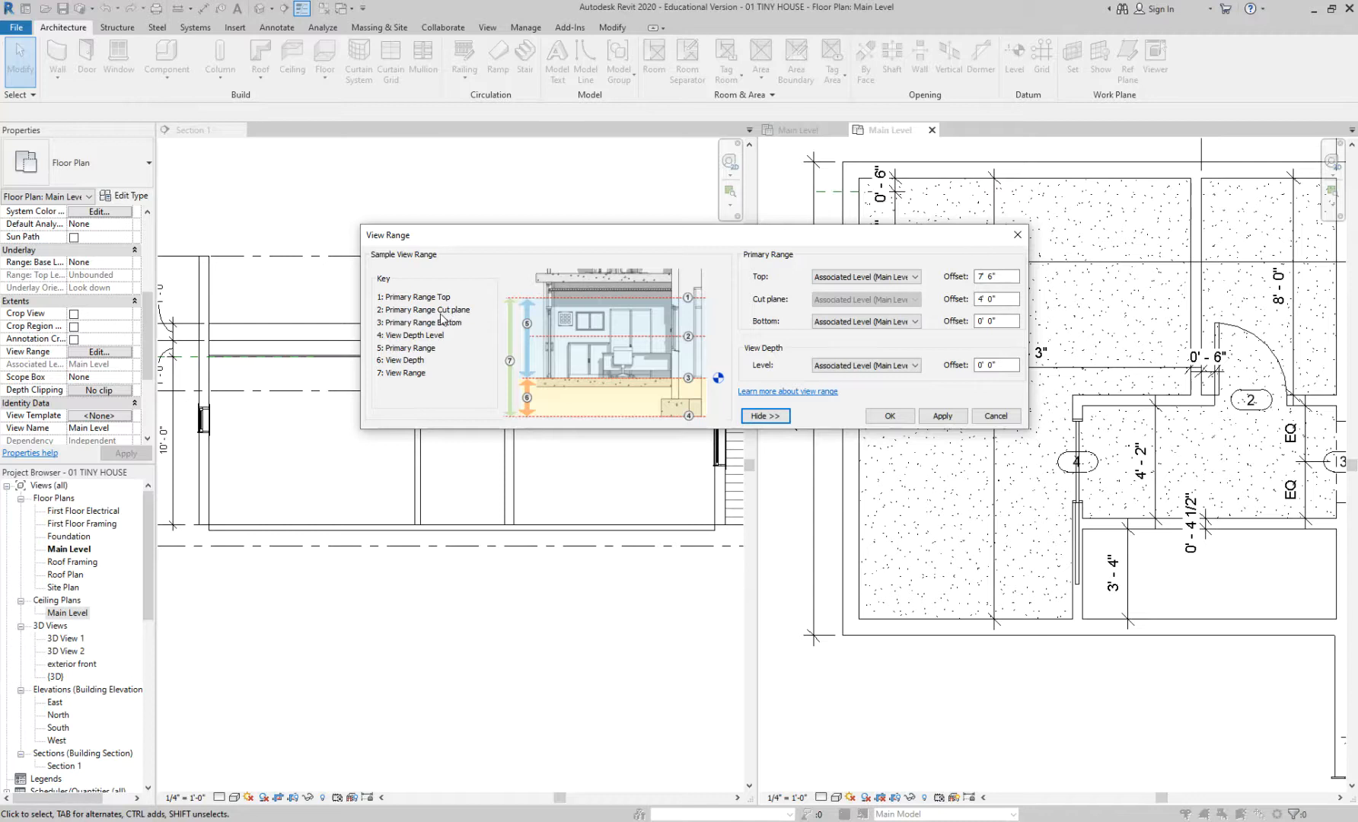
{"action": "left_click", "coordinate": [978, 297]}
{"action": "type", "text": "4"}
{"action": "left_click", "coordinate": [1004, 276]}
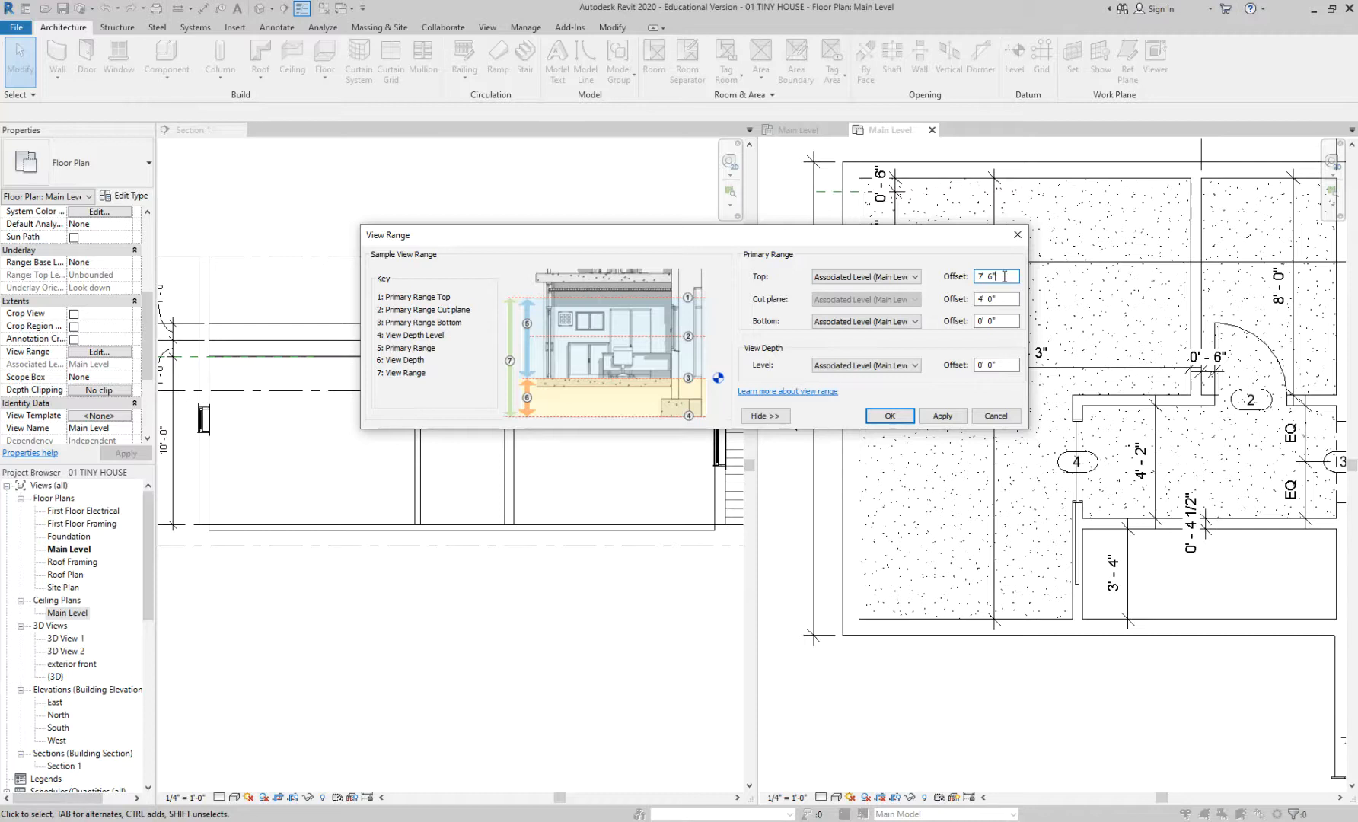
{"action": "left_click", "coordinate": [1000, 364]}
{"action": "left_click", "coordinate": [846, 366]}
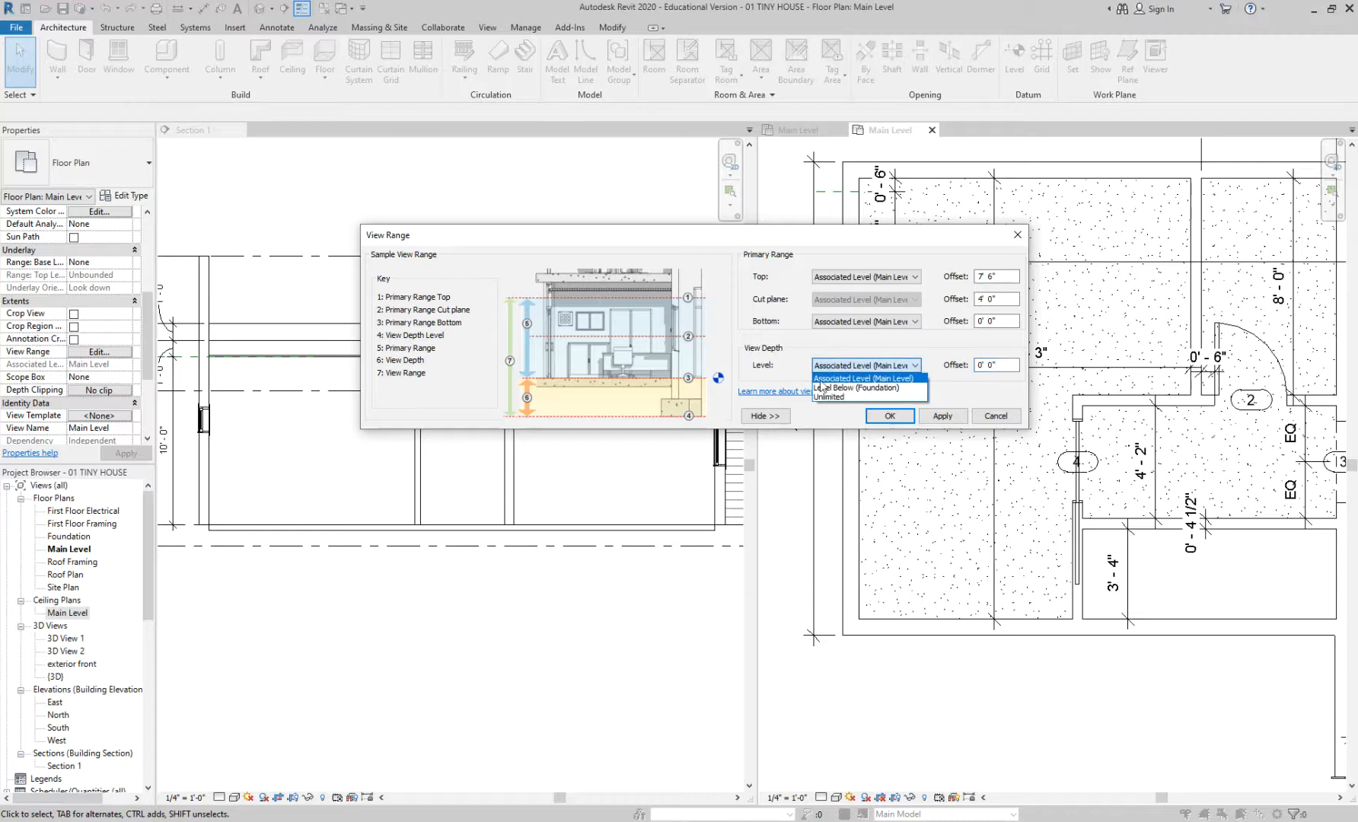
{"action": "left_click", "coordinate": [898, 380]}
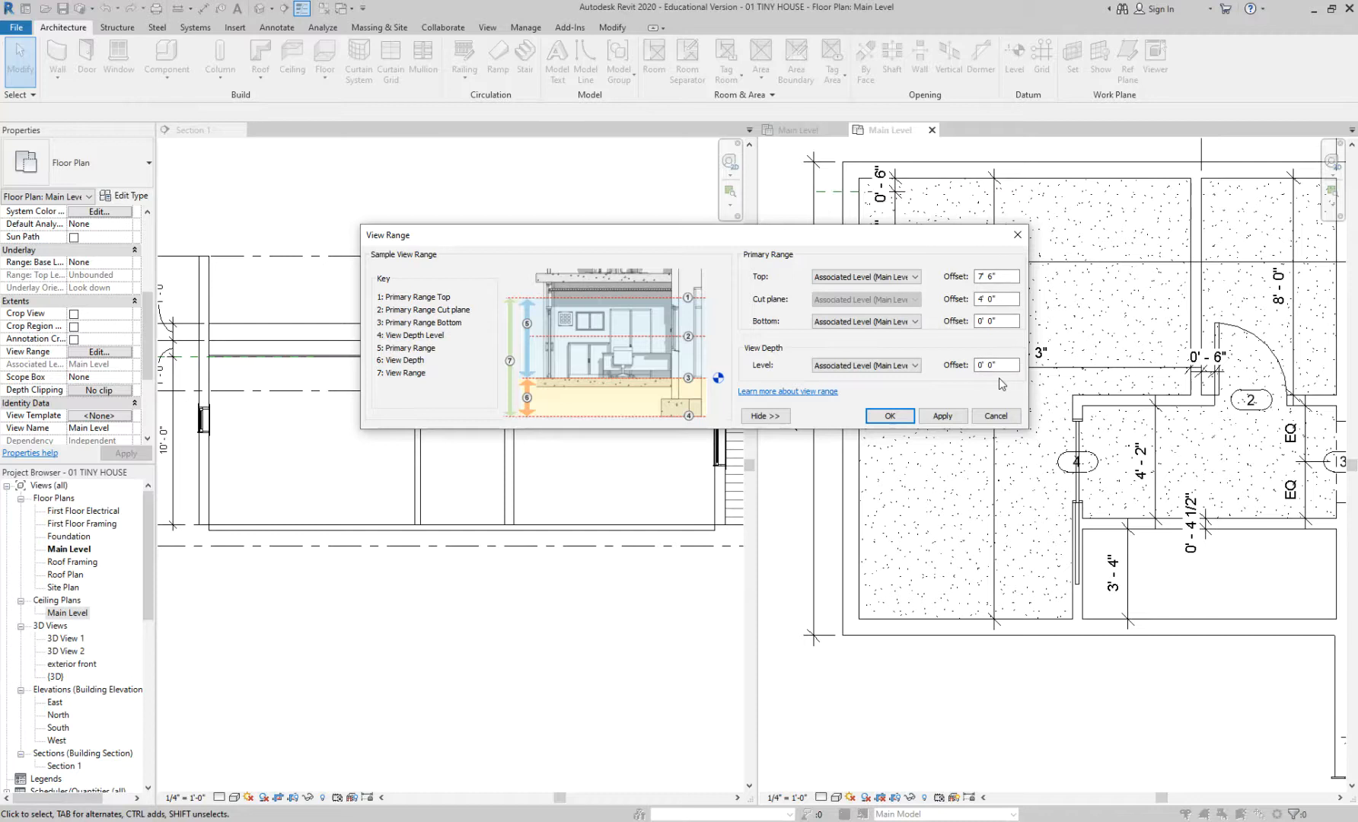
{"action": "left_click", "coordinate": [1018, 236]}
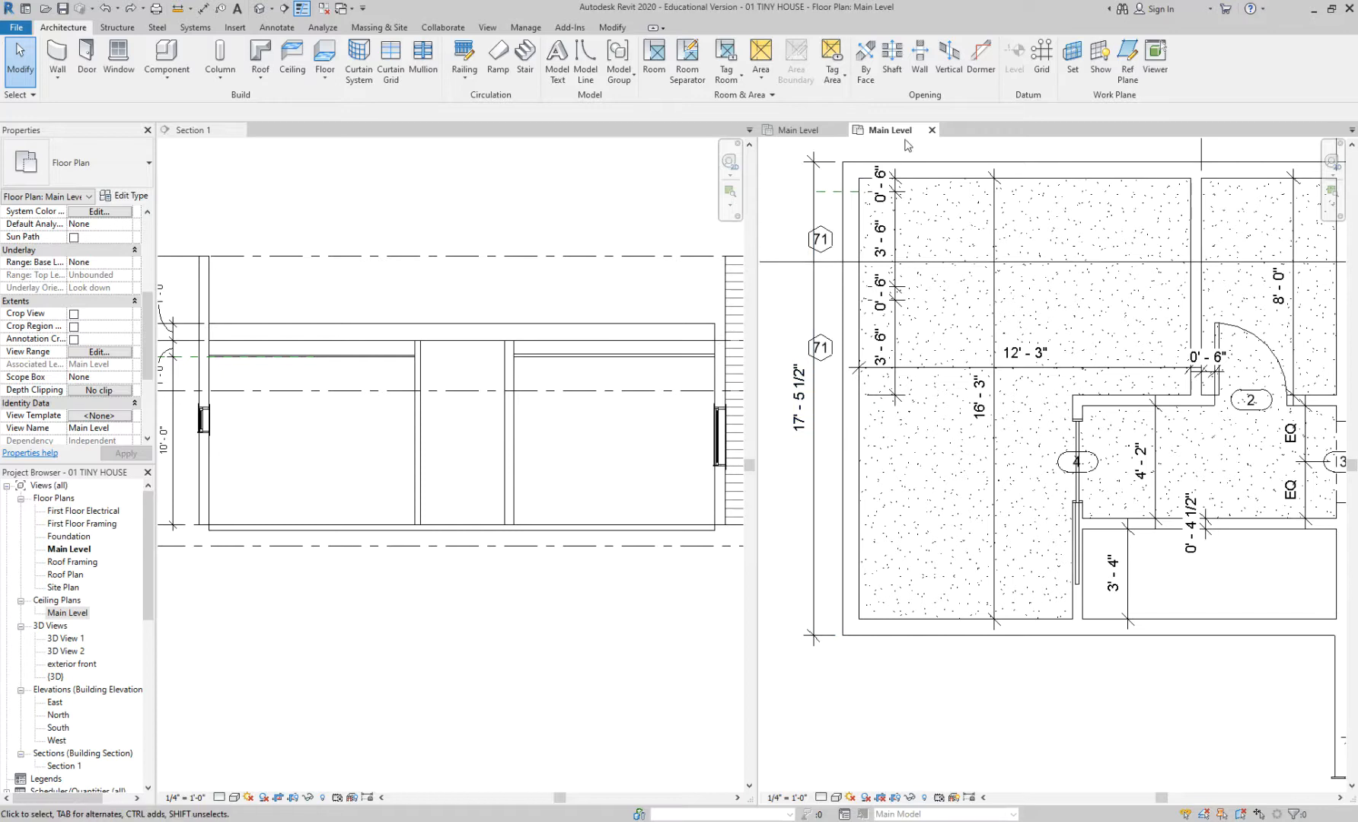
- Close the Main Level floor plan view and inspect the ceilings in Section 1 up close
{"action": "left_click", "coordinate": [932, 130]}
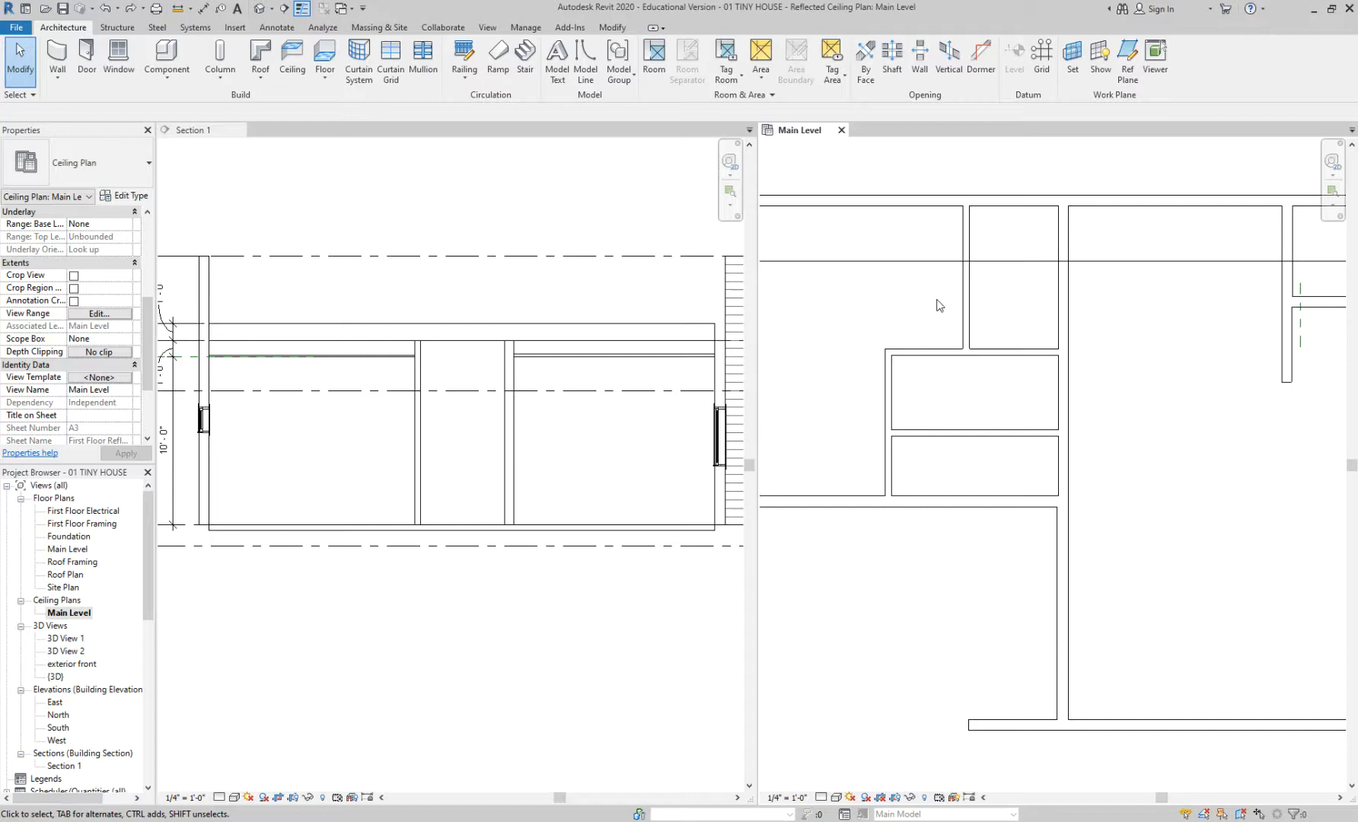
{"action": "left_click", "coordinate": [602, 377]}
{"action": "scroll", "coordinate": [586, 366], "scroll_direction": "up", "scroll_amount": 1}
{"action": "scroll", "coordinate": [535, 368], "scroll_direction": "down", "scroll_amount": 2}
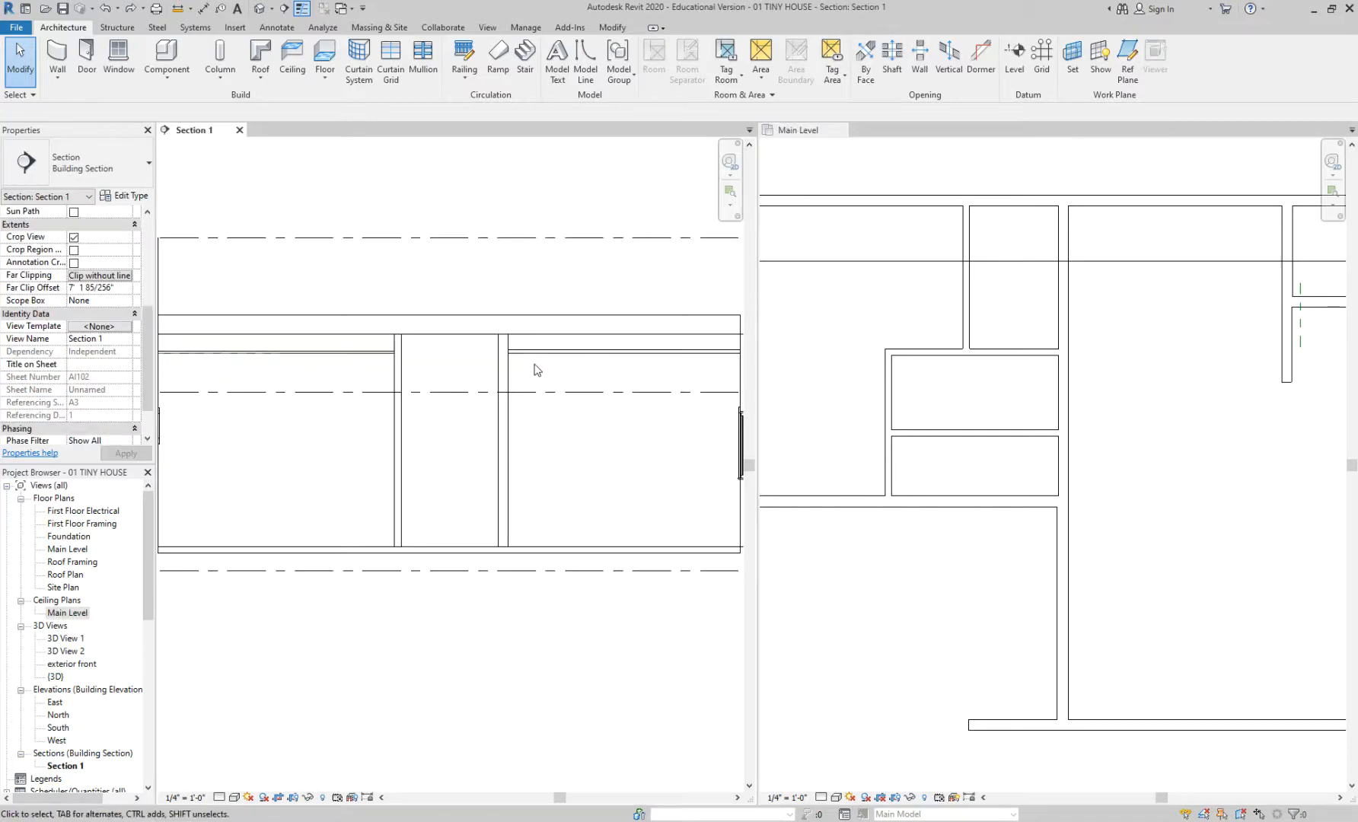
{"action": "scroll", "coordinate": [535, 370], "scroll_direction": "up", "scroll_amount": 1}
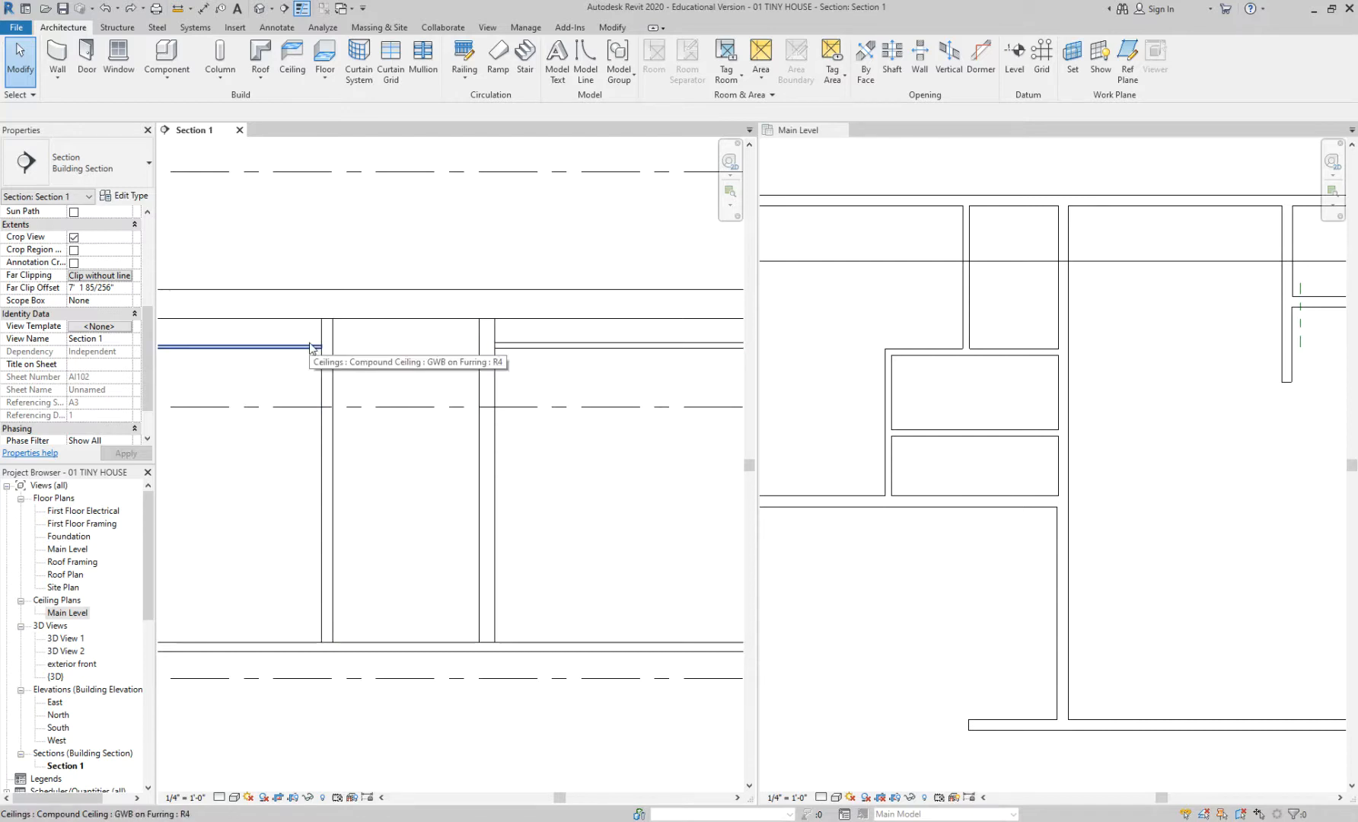
- Review the available ceiling types for the 2' x 4' ACT System ceiling in Section 1 and compare it with the ceiling plan
{"action": "left_click", "coordinate": [529, 354]}
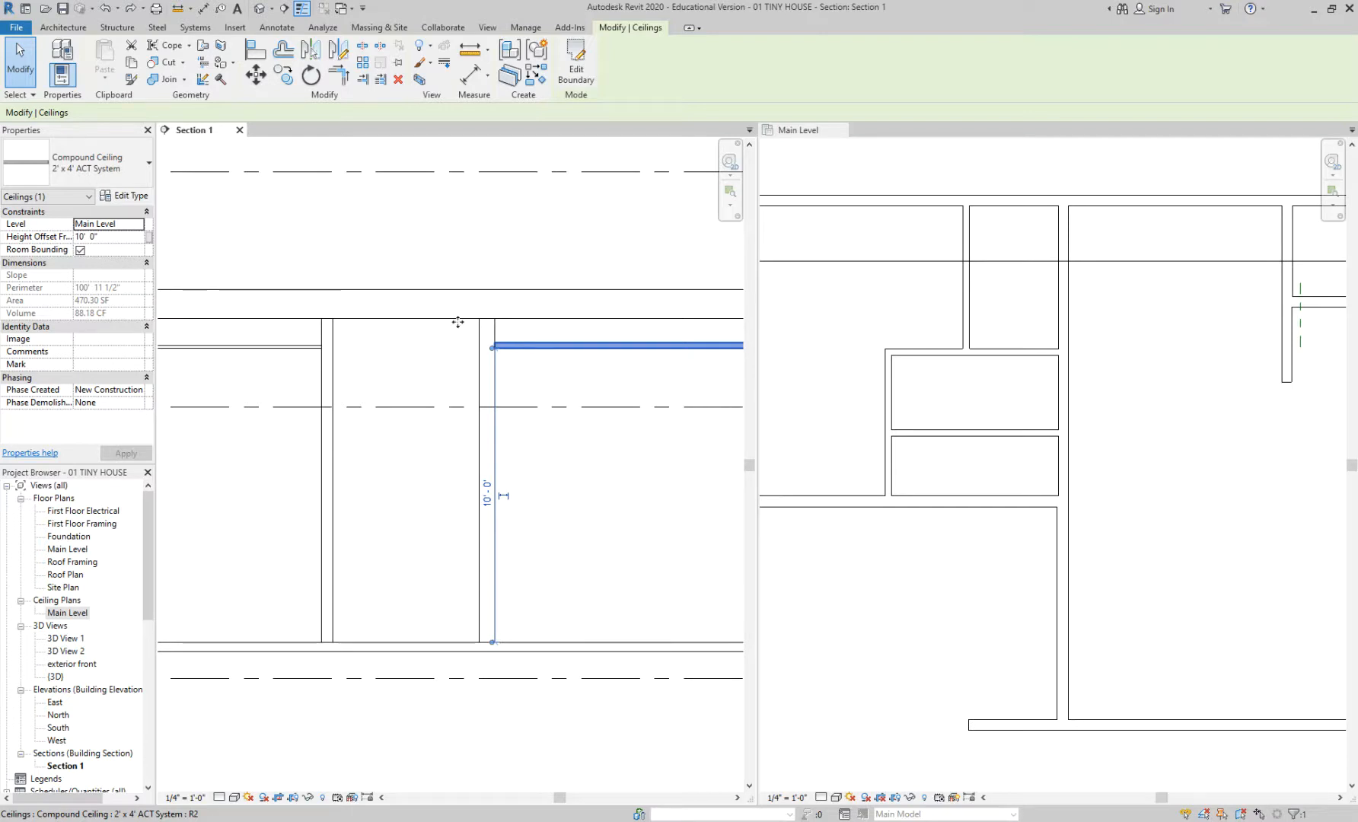
{"action": "left_click", "coordinate": [93, 163]}
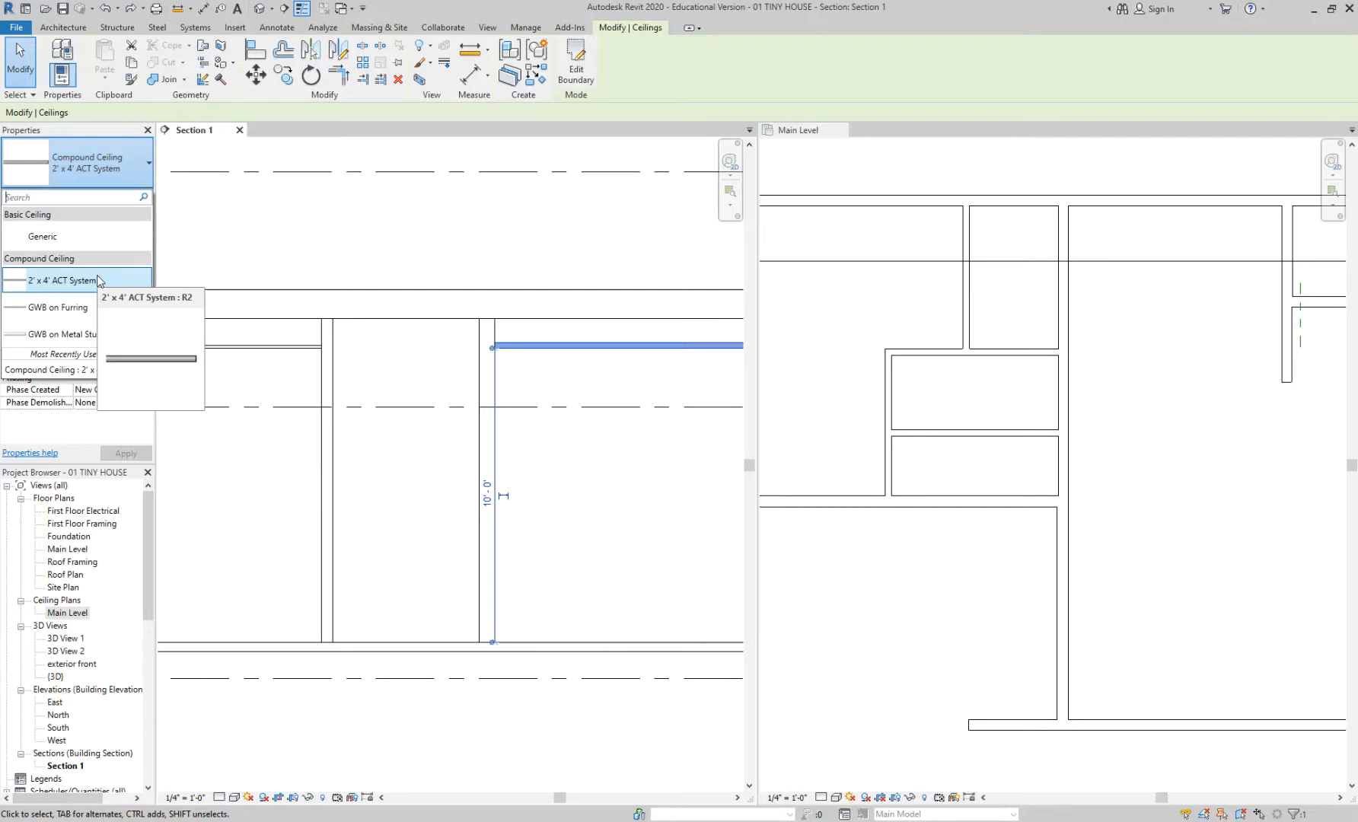
{"action": "left_click", "coordinate": [1151, 369]}
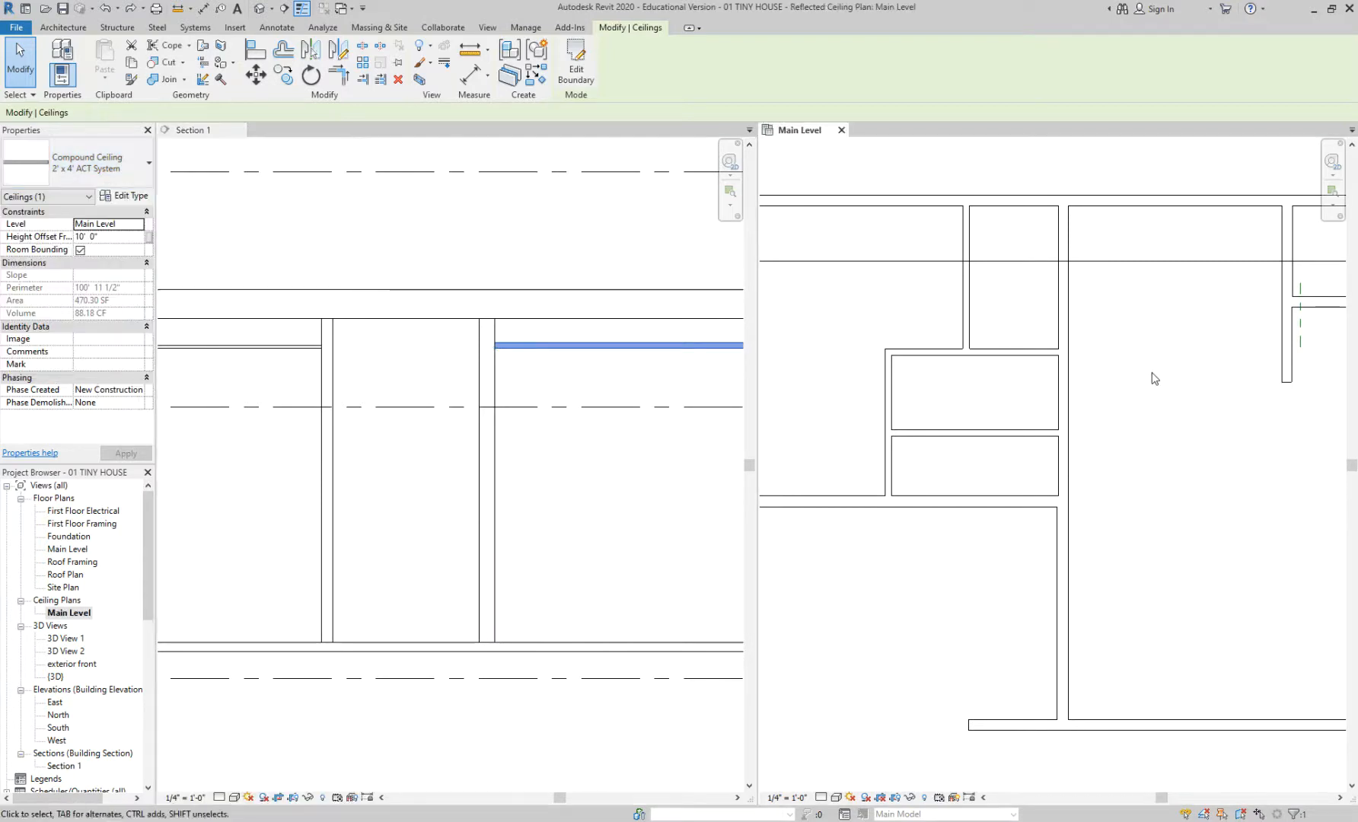
{"action": "left_click", "coordinate": [519, 381]}
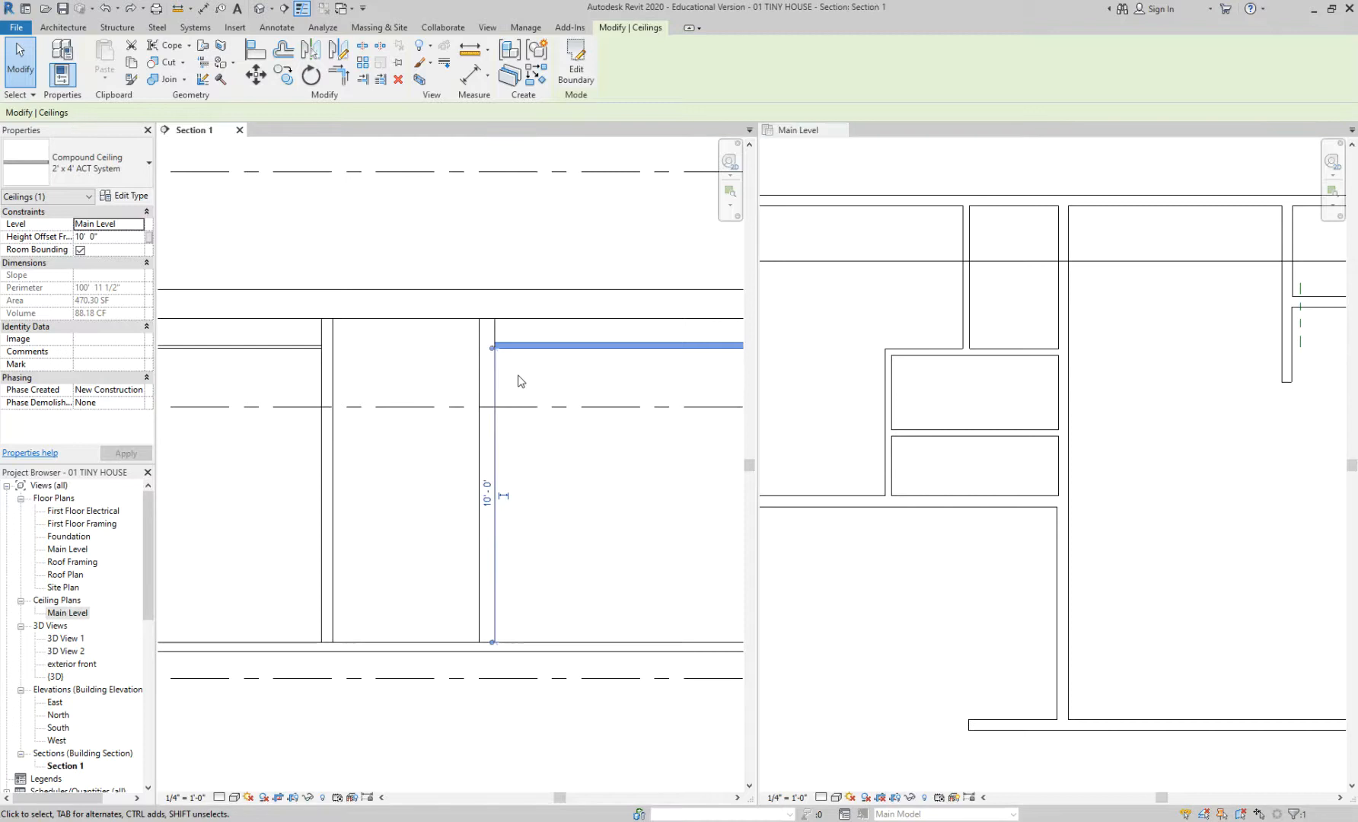
{"action": "left_click", "coordinate": [520, 381]}
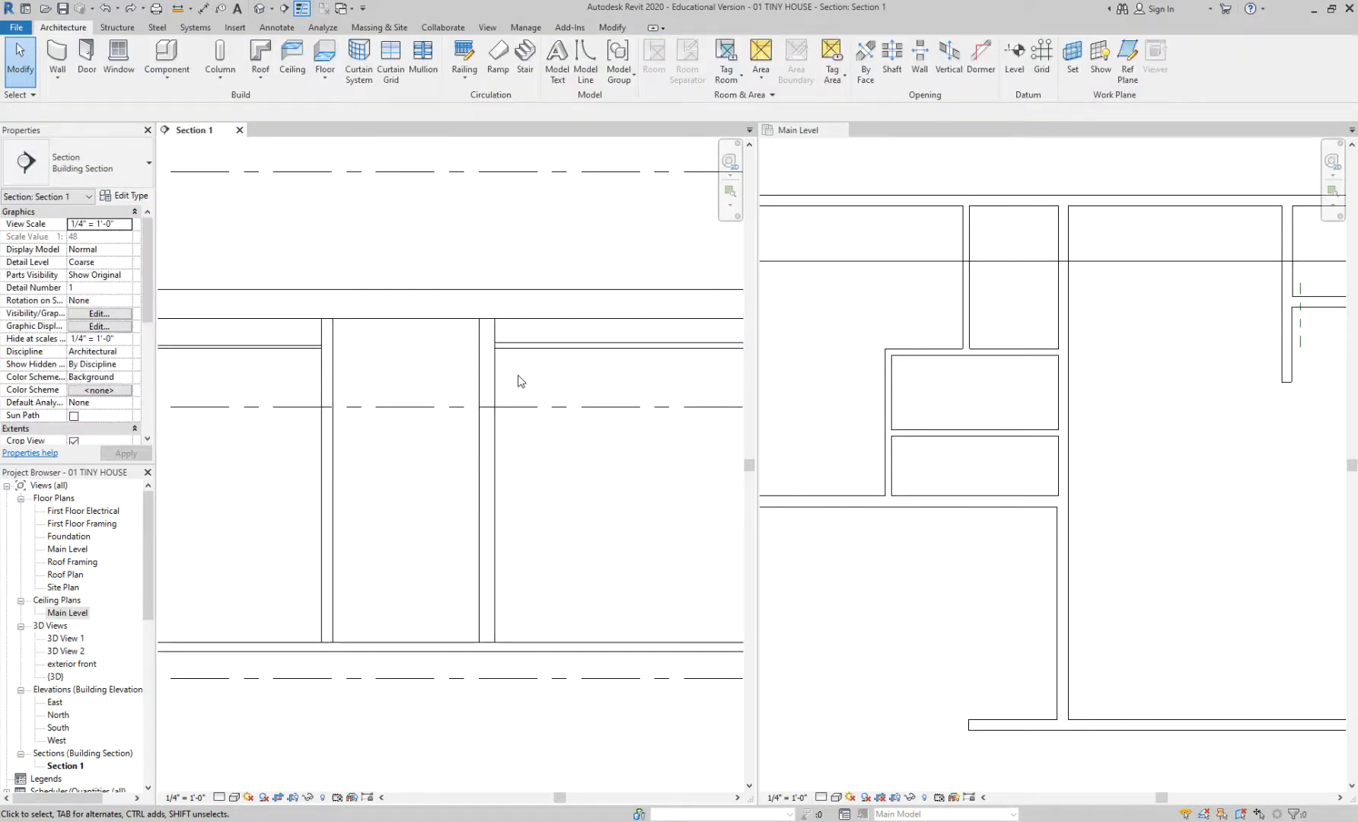
{"action": "left_click", "coordinate": [530, 347]}
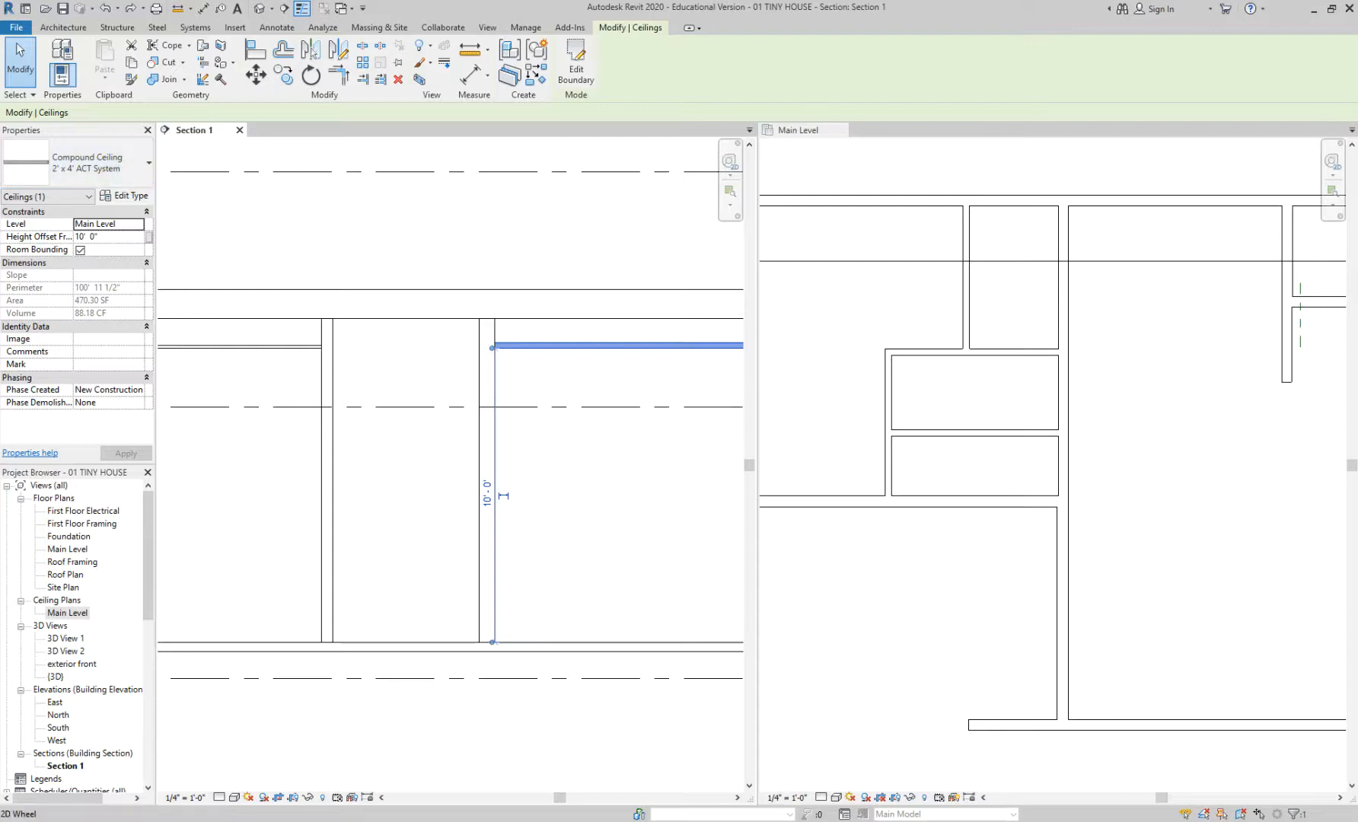
{"action": "left_click", "coordinate": [1172, 375]}
{"action": "left_click", "coordinate": [639, 370]}
{"action": "left_click", "coordinate": [607, 371]}
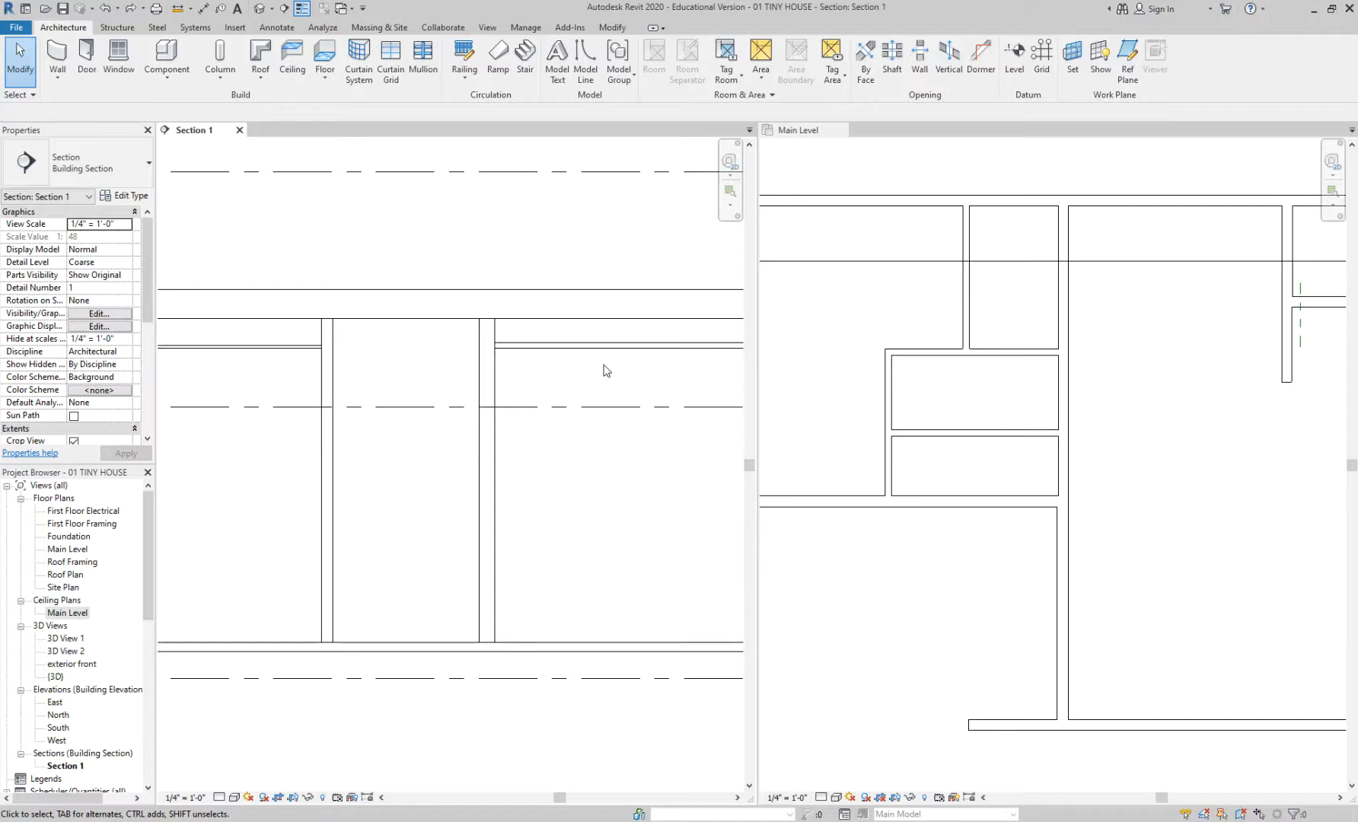
{"action": "left_click", "coordinate": [561, 358]}
{"action": "left_click", "coordinate": [553, 372]}
{"action": "scroll", "coordinate": [1149, 347], "scroll_direction": "down", "scroll_amount": 2}
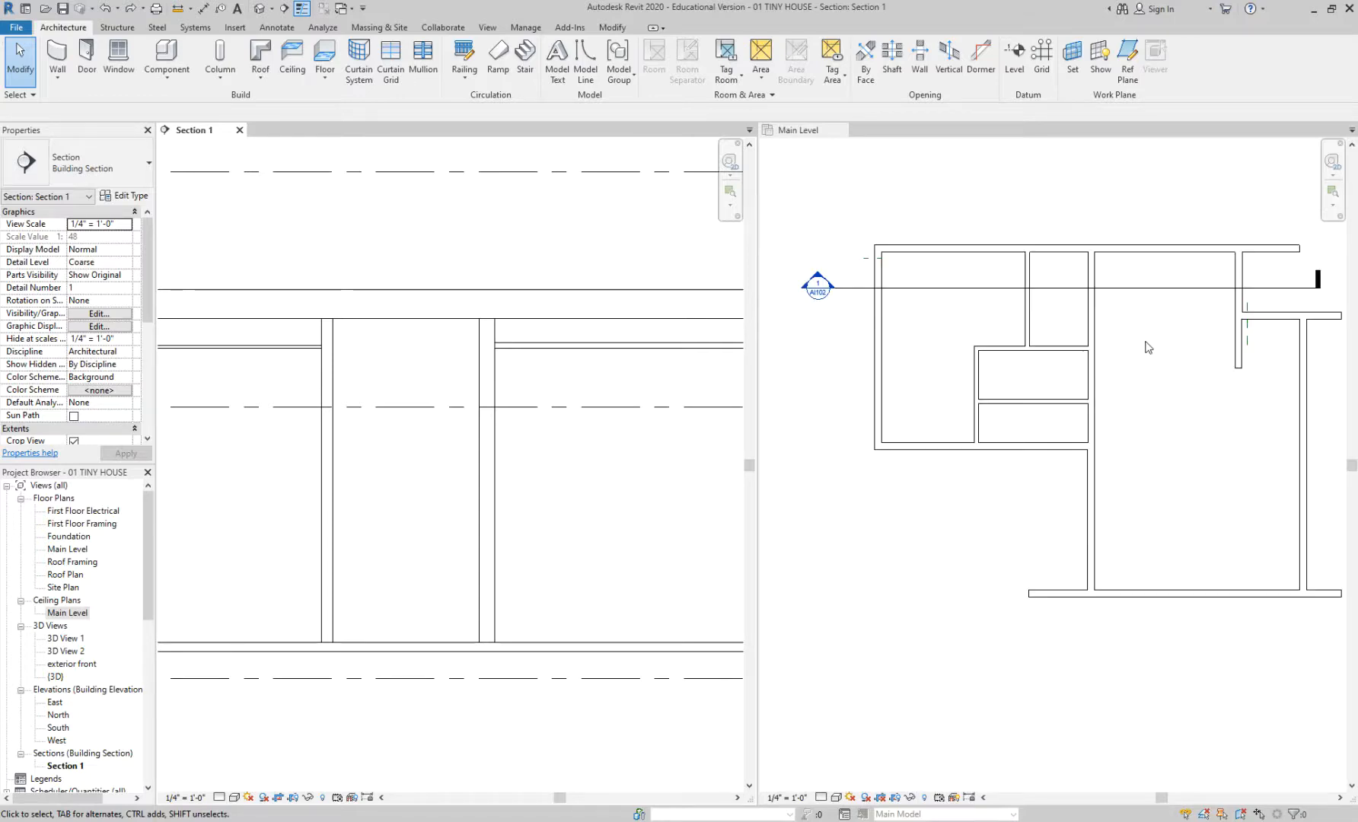
{"action": "scroll", "coordinate": [1147, 347], "scroll_direction": "up", "scroll_amount": 2}
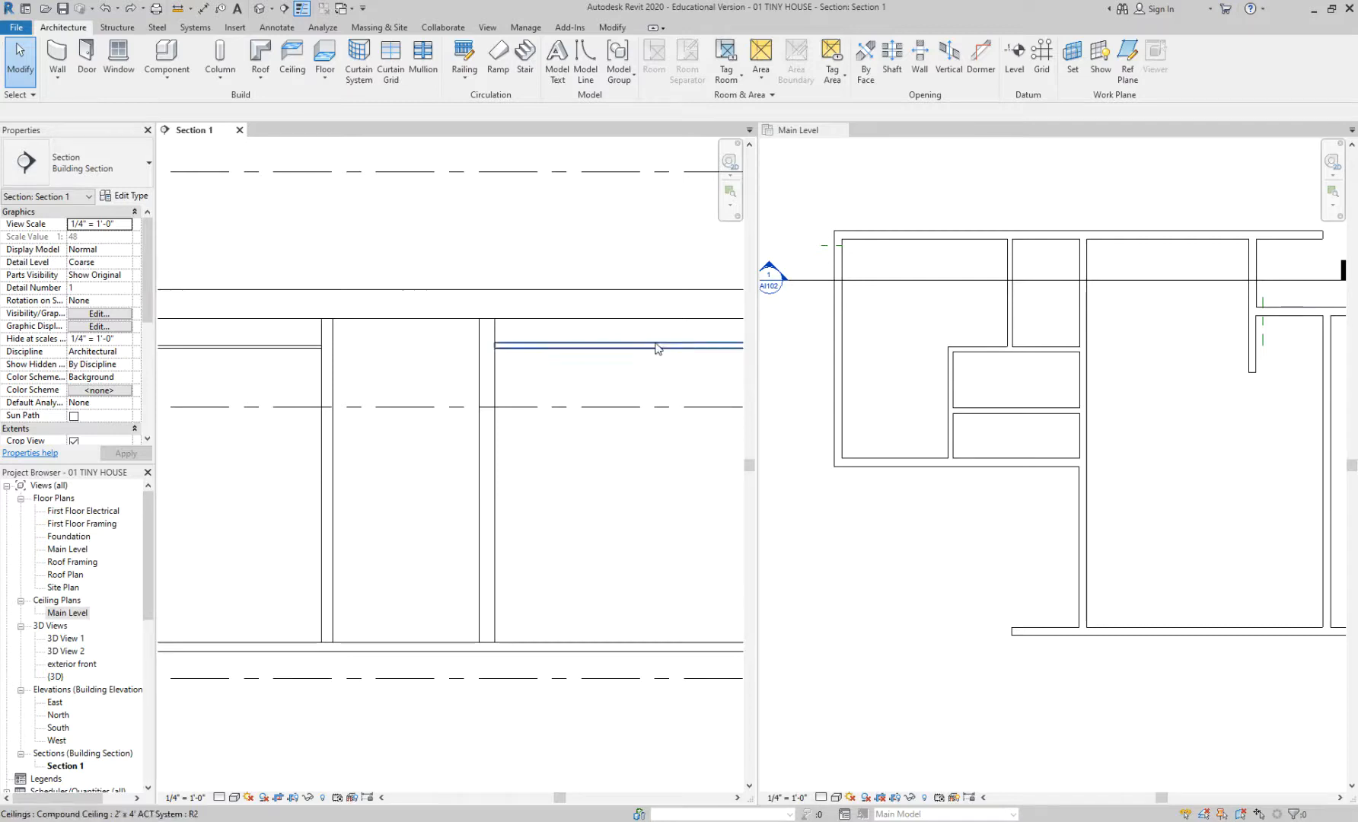
- Open the Main Level ceiling plan's View Range and keep Associated Level (Main Level) as the top level
{"action": "left_click", "coordinate": [1176, 340]}
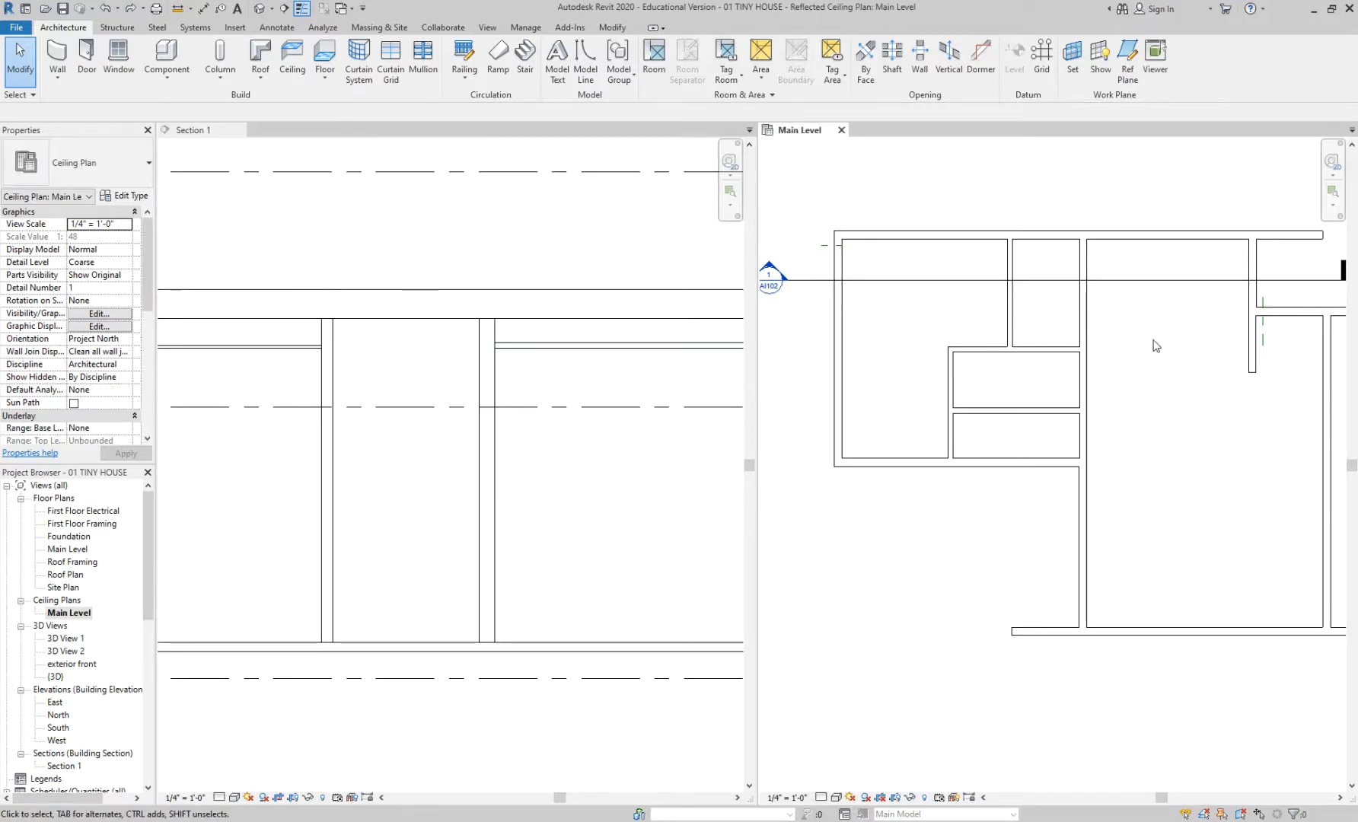
{"action": "left_click_drag", "start_coordinate": [150, 240], "coordinate": [150, 324]}
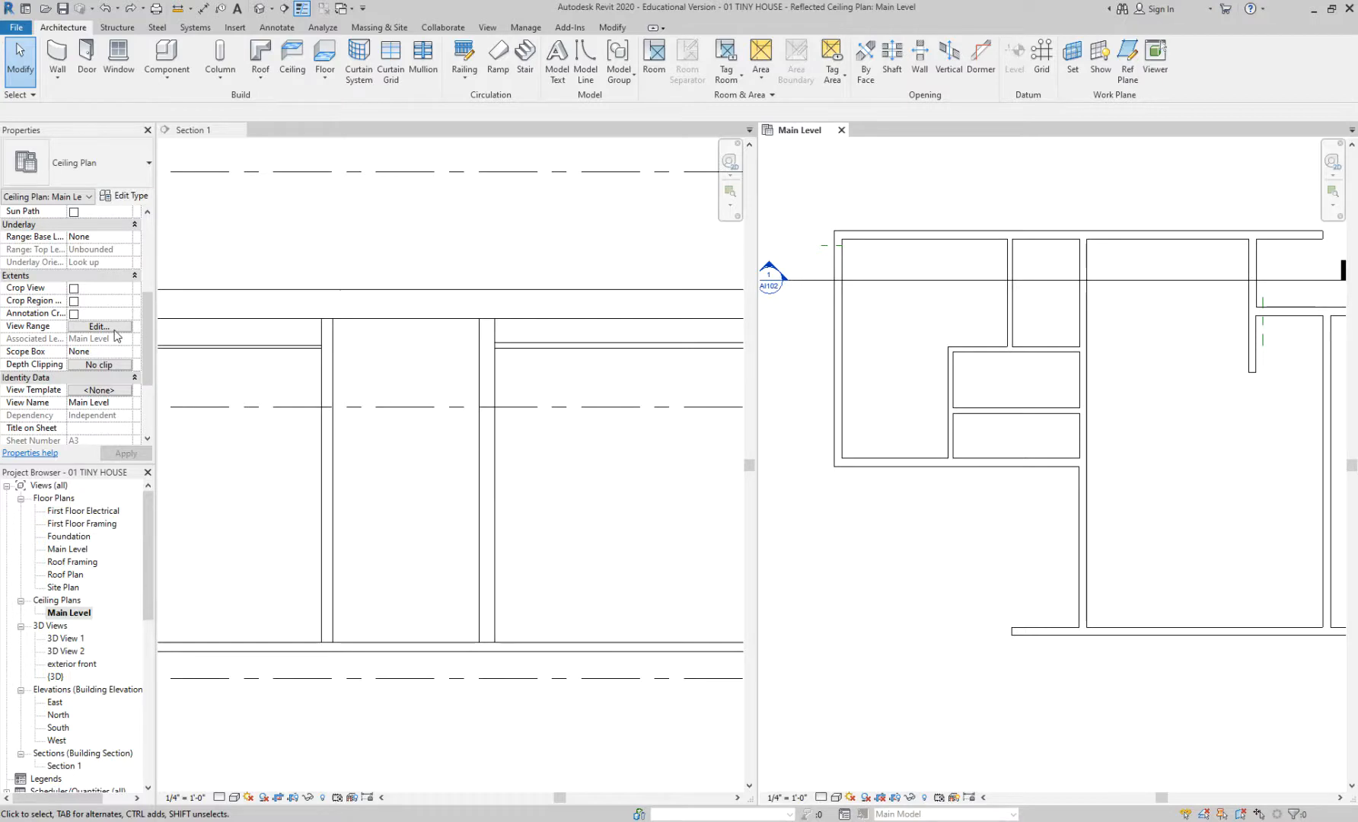
{"action": "left_click", "coordinate": [98, 326]}
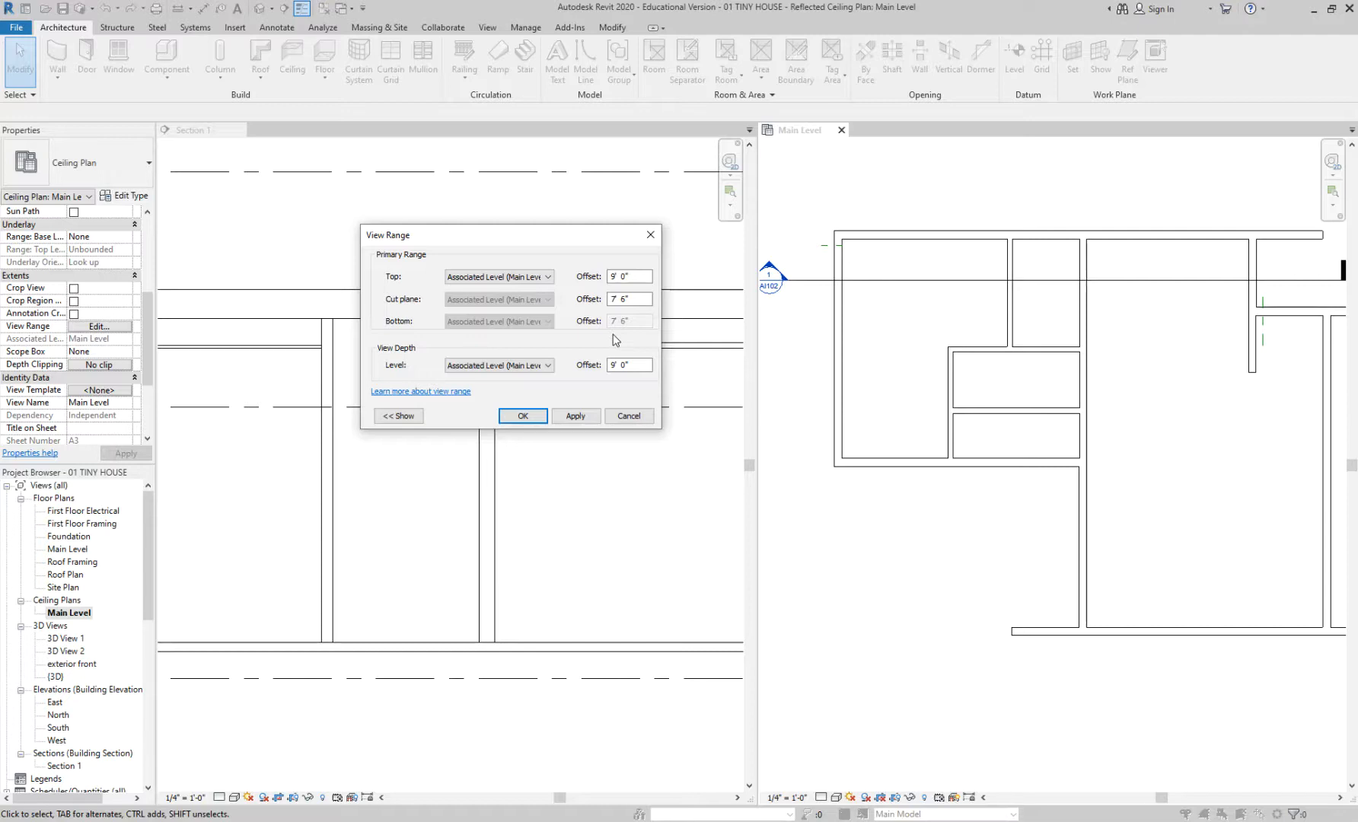
{"action": "left_click", "coordinate": [542, 279]}
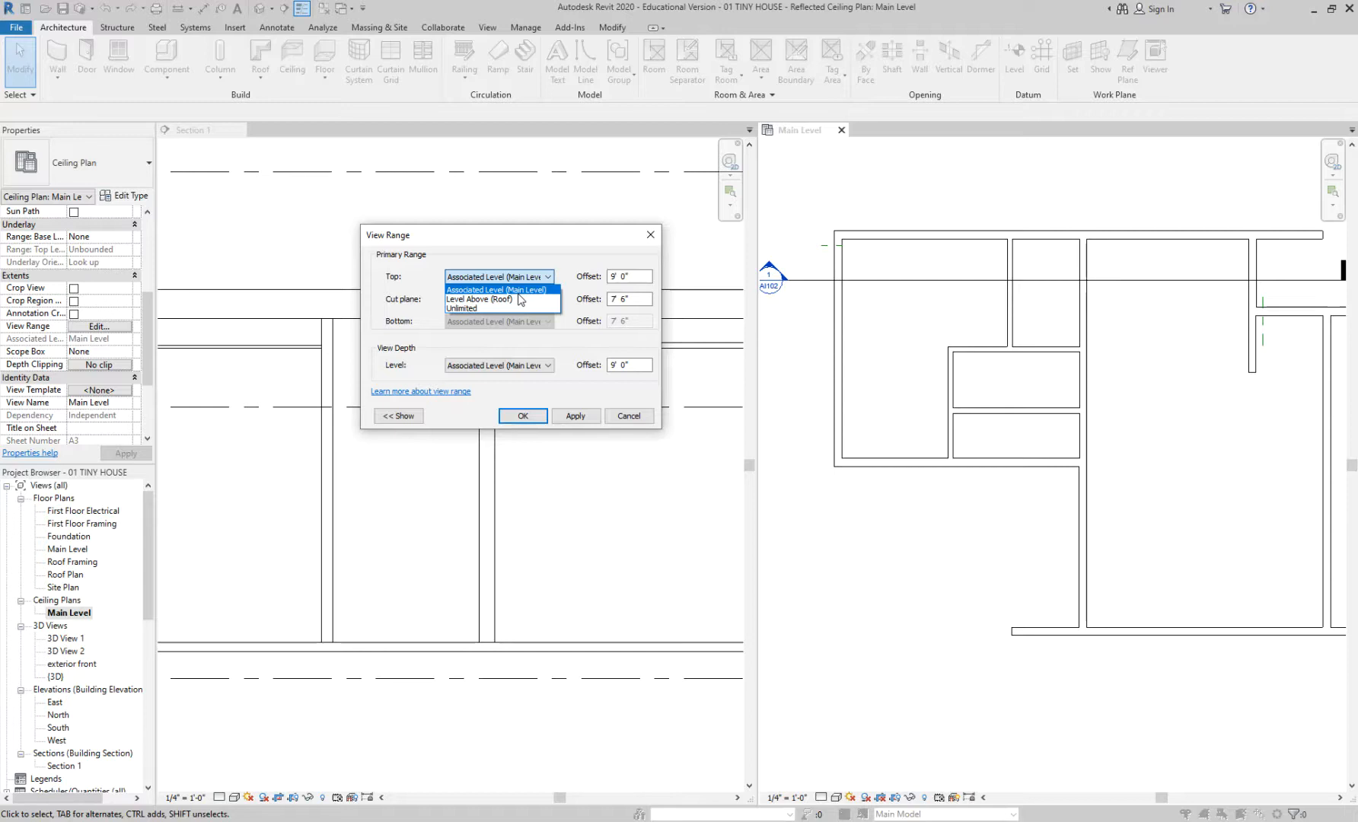
{"action": "left_click", "coordinate": [518, 292]}
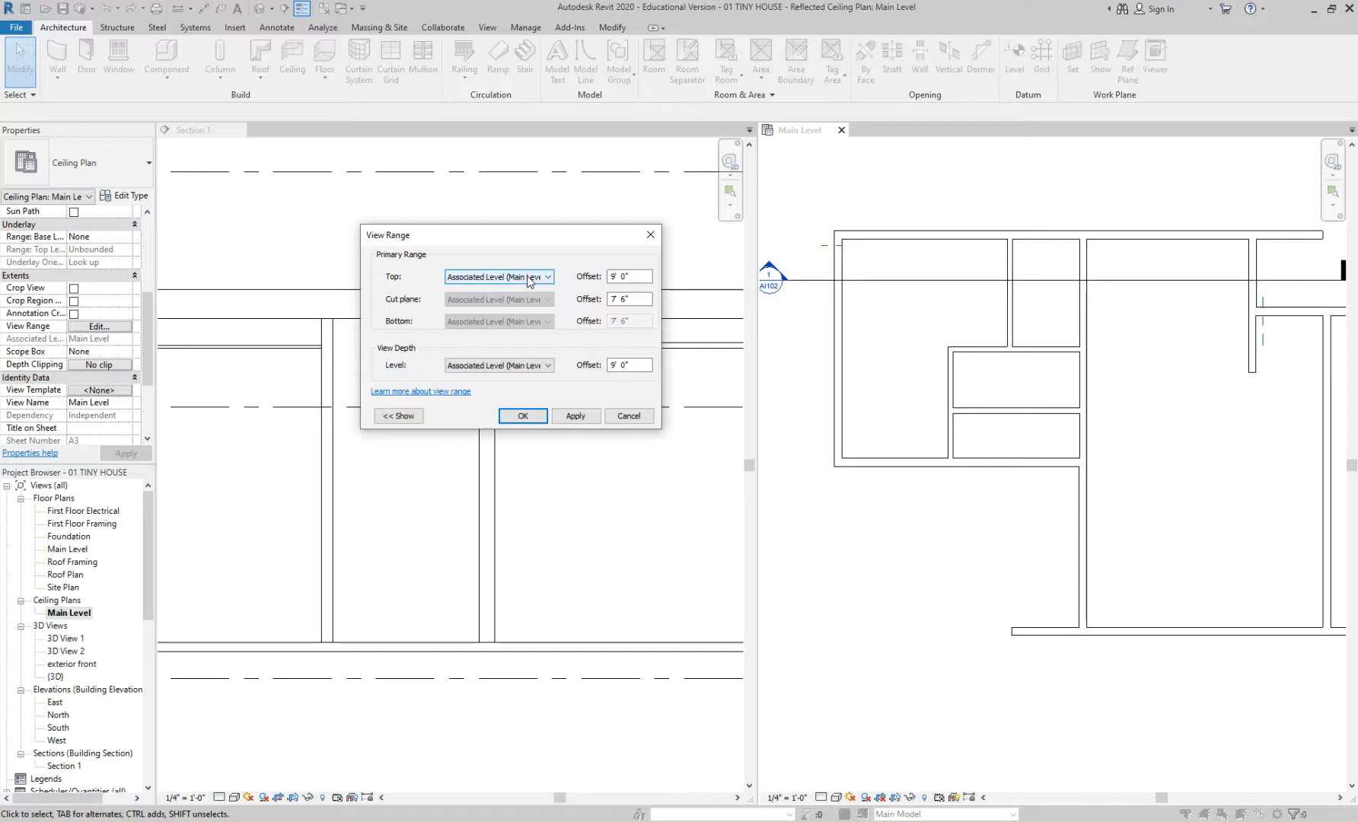
- Set the ceiling plan's top offset and view depth offset both to 11' 0"
{"action": "left_click_drag", "start_coordinate": [640, 276], "coordinate": [598, 272]}
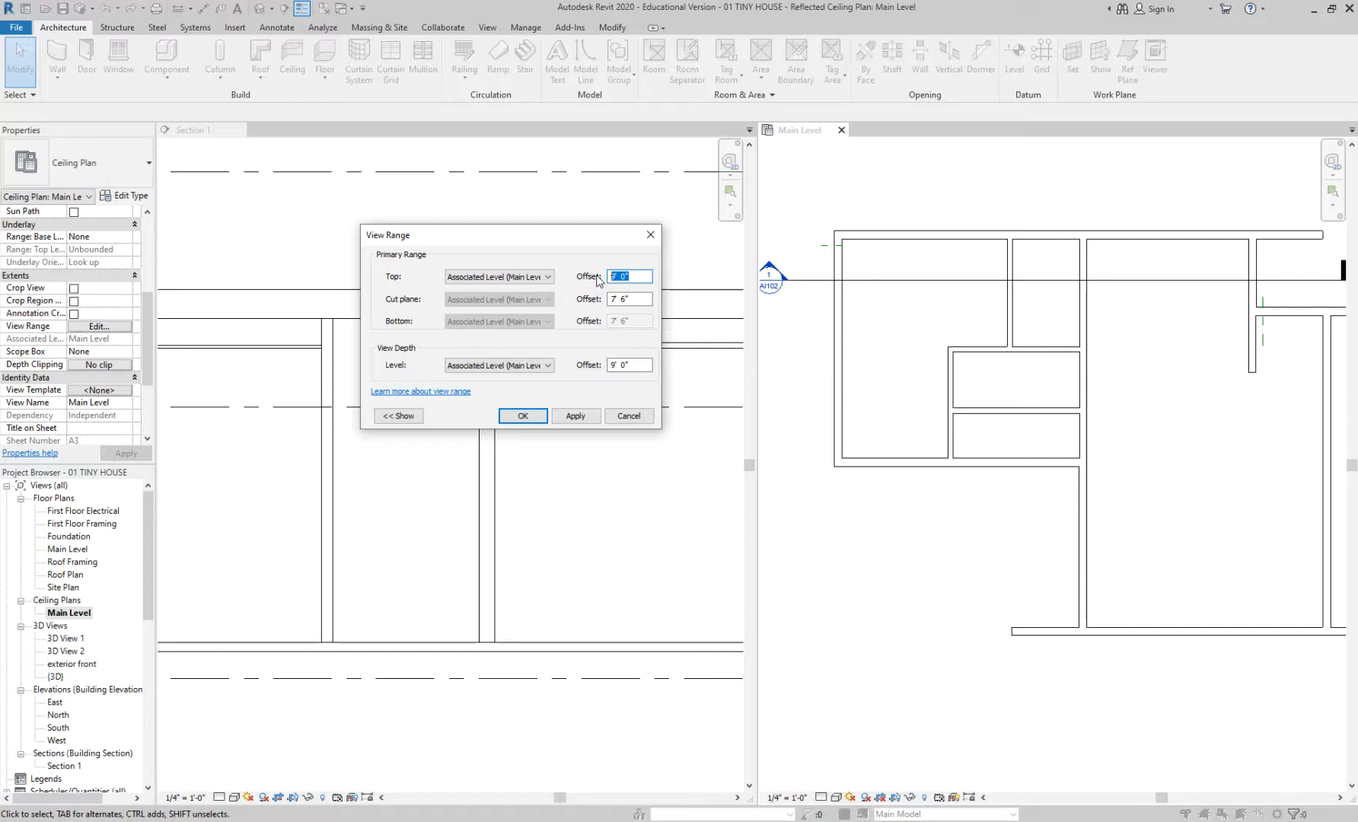
{"action": "type", "text": "11"}
{"action": "left_click", "coordinate": [645, 366]}
{"action": "left_click_drag", "start_coordinate": [645, 366], "coordinate": [601, 370]}
{"action": "type", "text": "11"}
- Show the sample view range diagram, try a cut plane offset of 7' 0", and apply it to the ceiling plan
{"action": "left_click", "coordinate": [638, 299]}
{"action": "left_click", "coordinate": [411, 416]}
{"action": "left_click", "coordinate": [632, 365]}
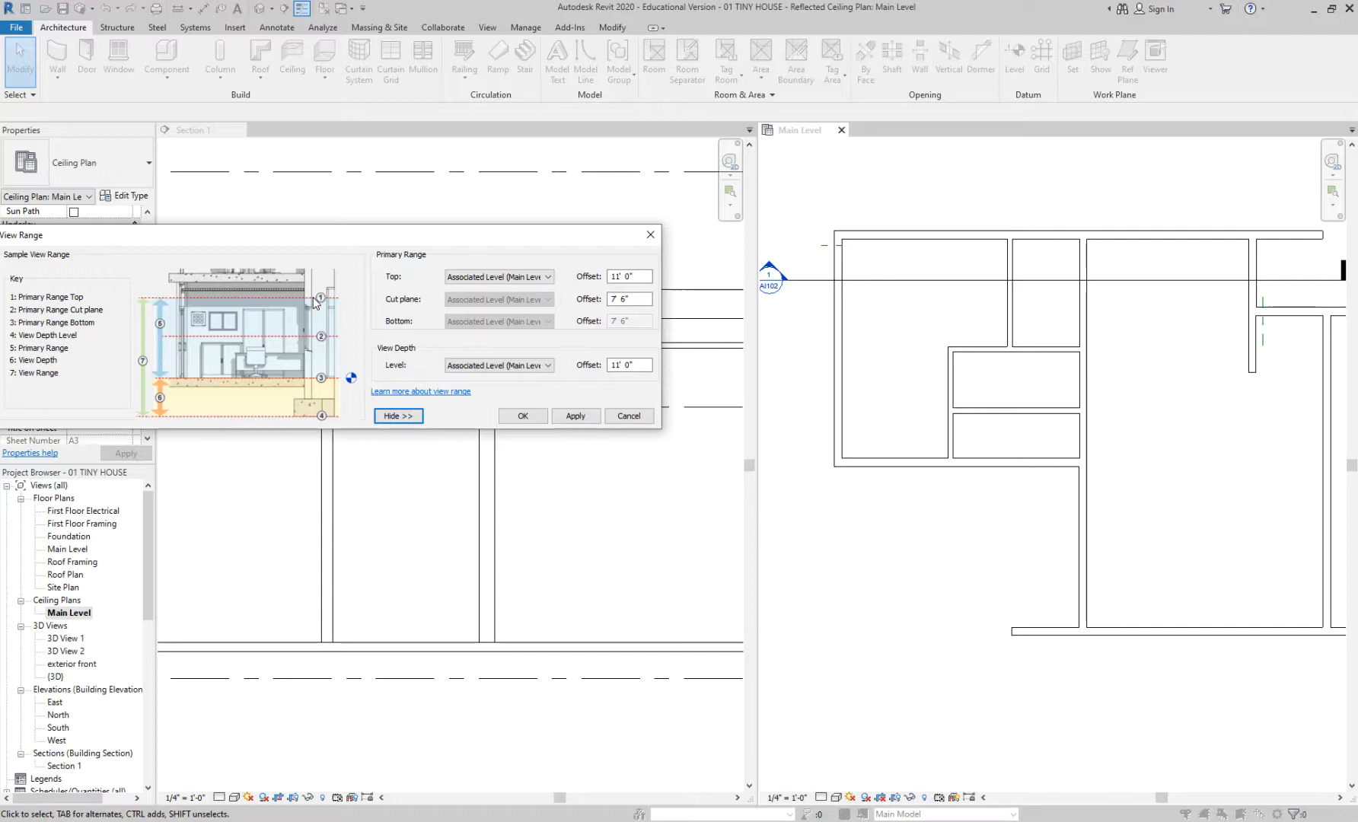
{"action": "double_click", "coordinate": [632, 299]}
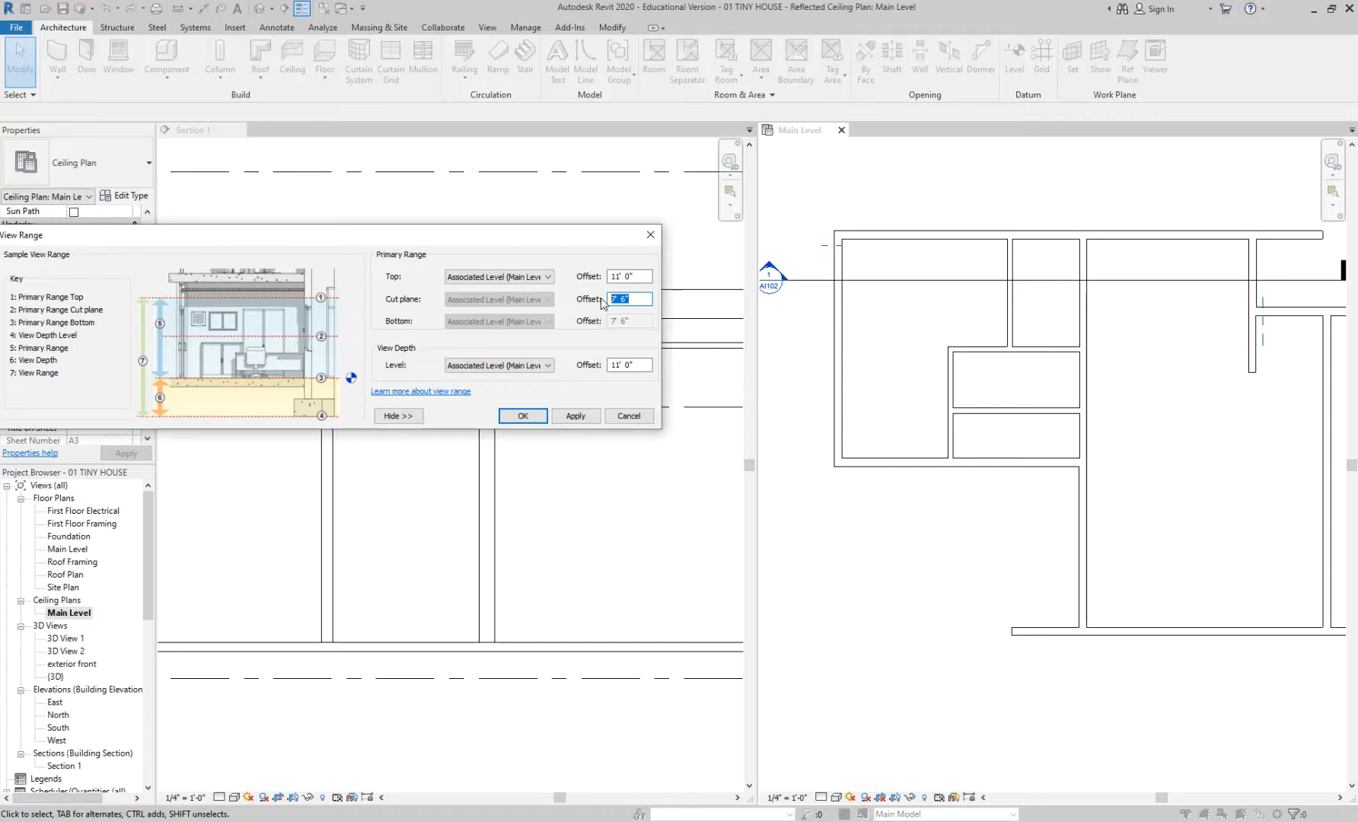
{"action": "type", "text": "7"}
{"action": "left_click", "coordinate": [578, 417]}
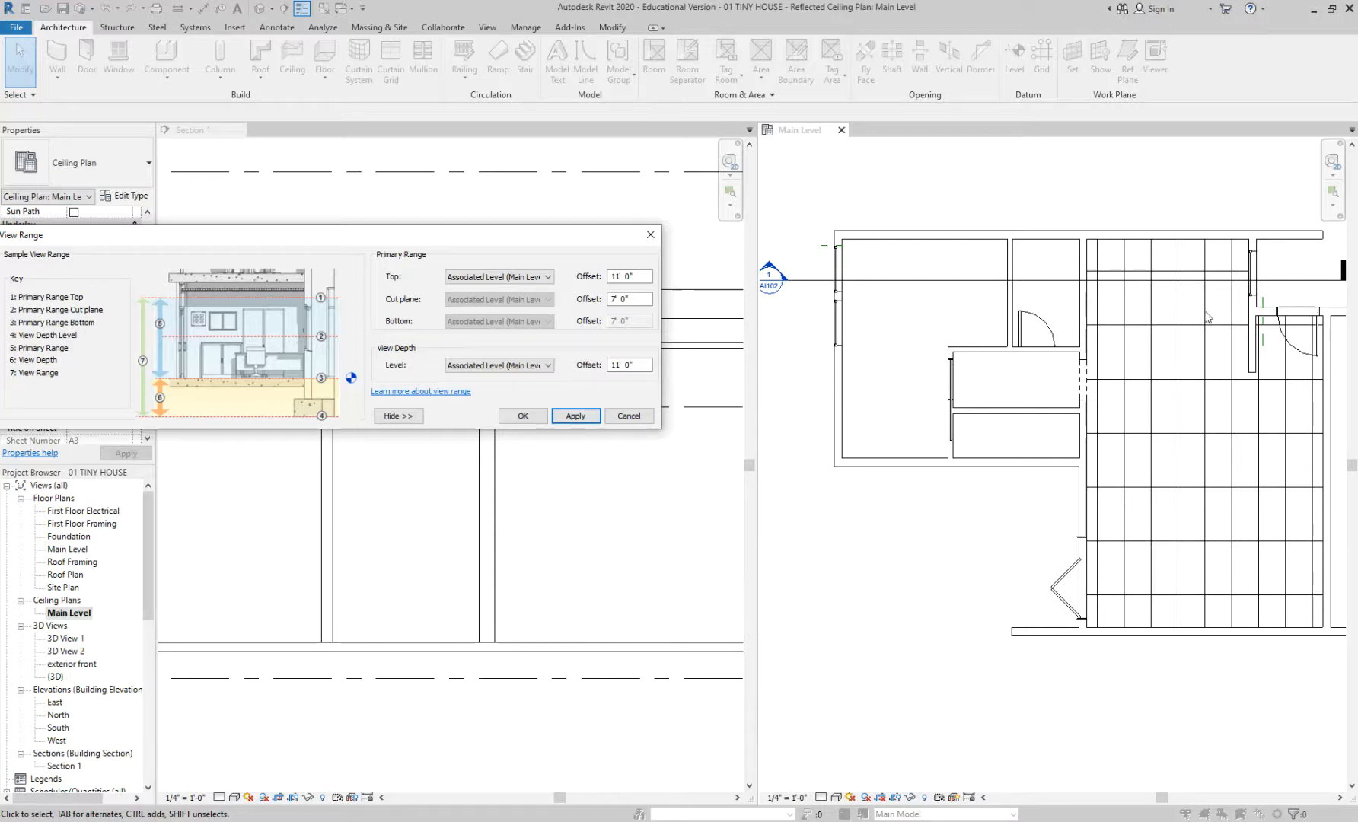
- Set the ceiling plan's cut plane offset to 7' 6", apply the view range, and close the dialog
{"action": "left_click_drag", "start_coordinate": [639, 298], "coordinate": [585, 299]}
{"action": "type", "text": "7' 6"}
{"action": "left_click", "coordinate": [639, 366]}
{"action": "left_click", "coordinate": [584, 417]}
{"action": "left_click", "coordinate": [585, 420]}
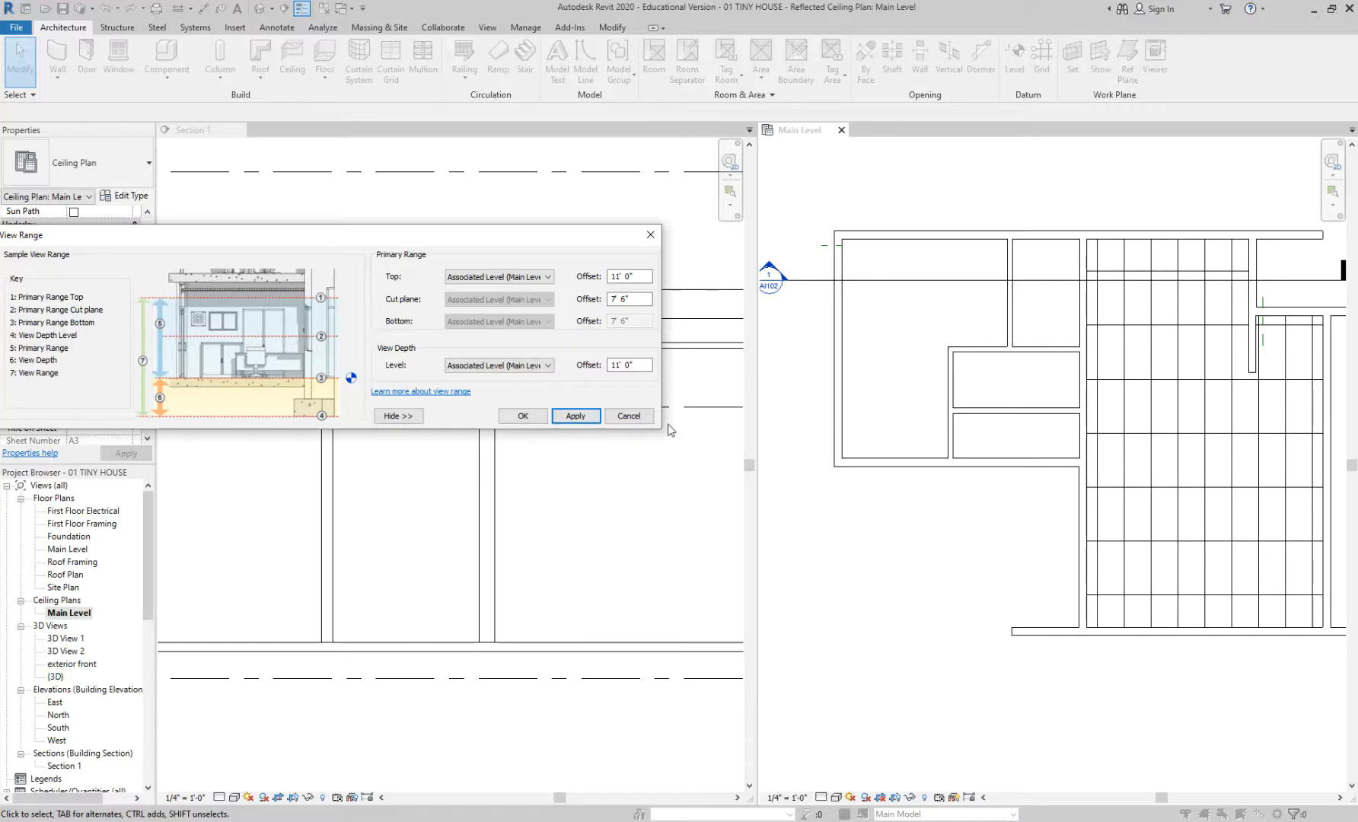
{"action": "left_click", "coordinate": [649, 238]}
- Select the L-shaped room's GWB on Furring ceiling in the ceiling plan to inspect its extent, and deselect it
{"action": "scroll", "coordinate": [921, 187], "scroll_direction": "down", "scroll_amount": 1}
{"action": "scroll", "coordinate": [921, 186], "scroll_direction": "up", "scroll_amount": 3}
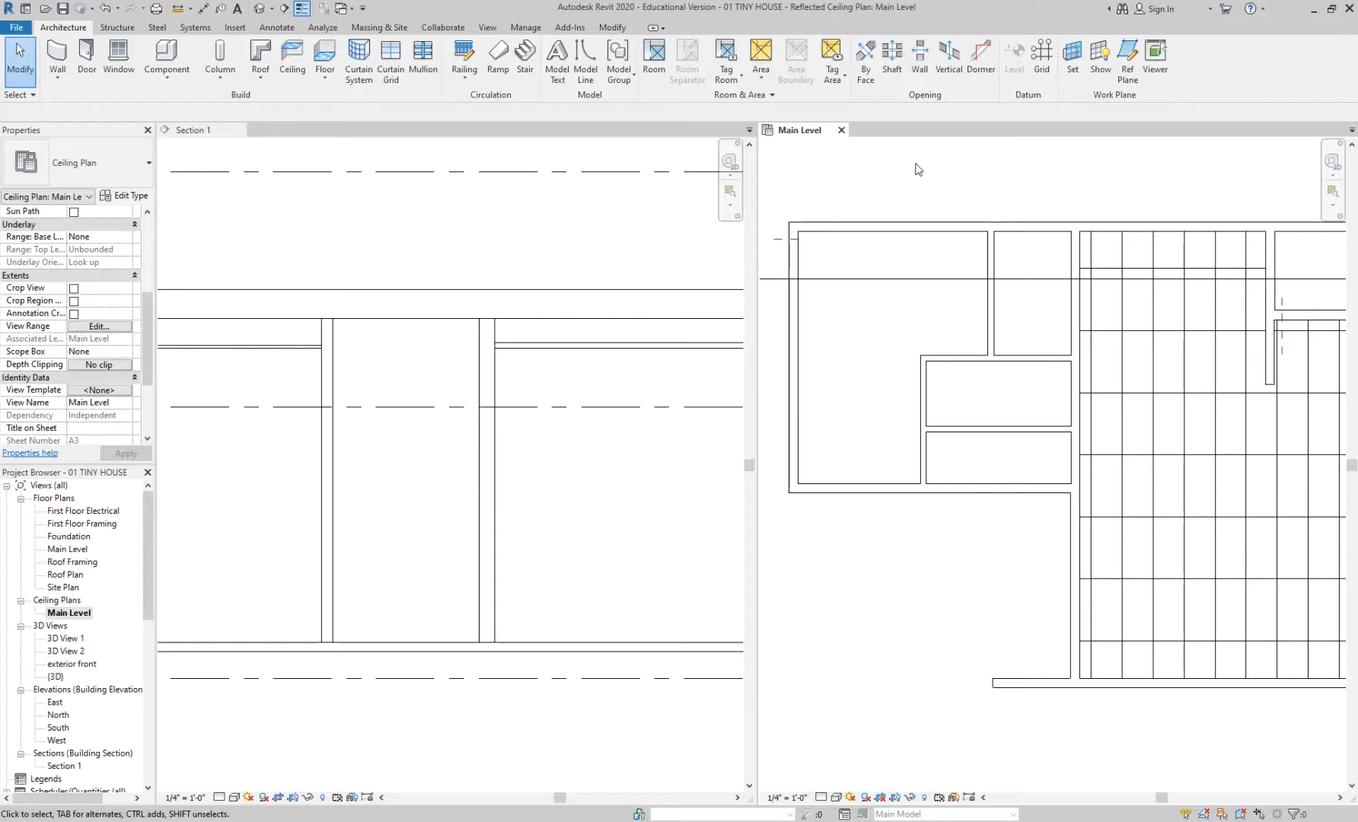
{"action": "key", "text": "Tab"}
{"action": "key", "text": "Tab"}
{"action": "left_click", "coordinate": [885, 234]}
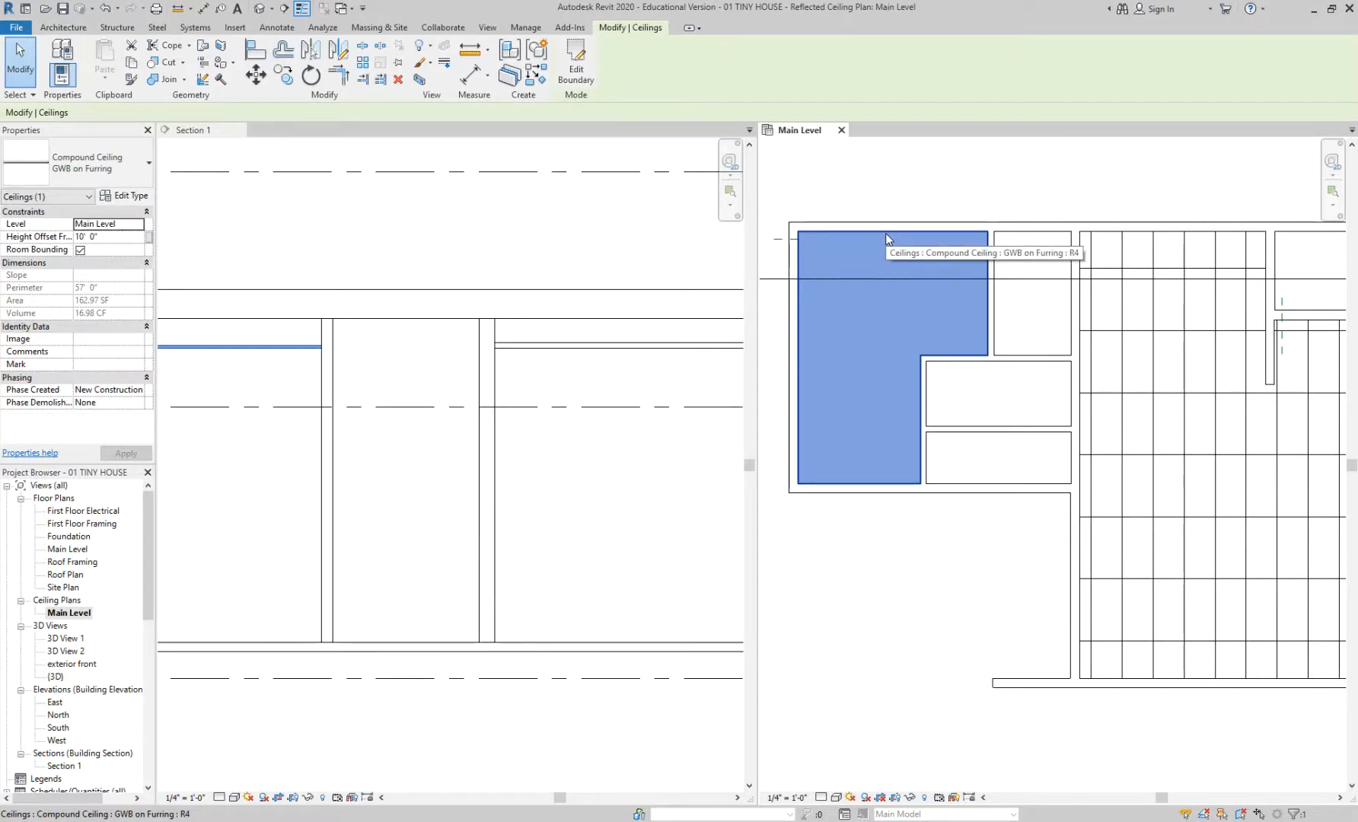
{"action": "left_click", "coordinate": [564, 240]}
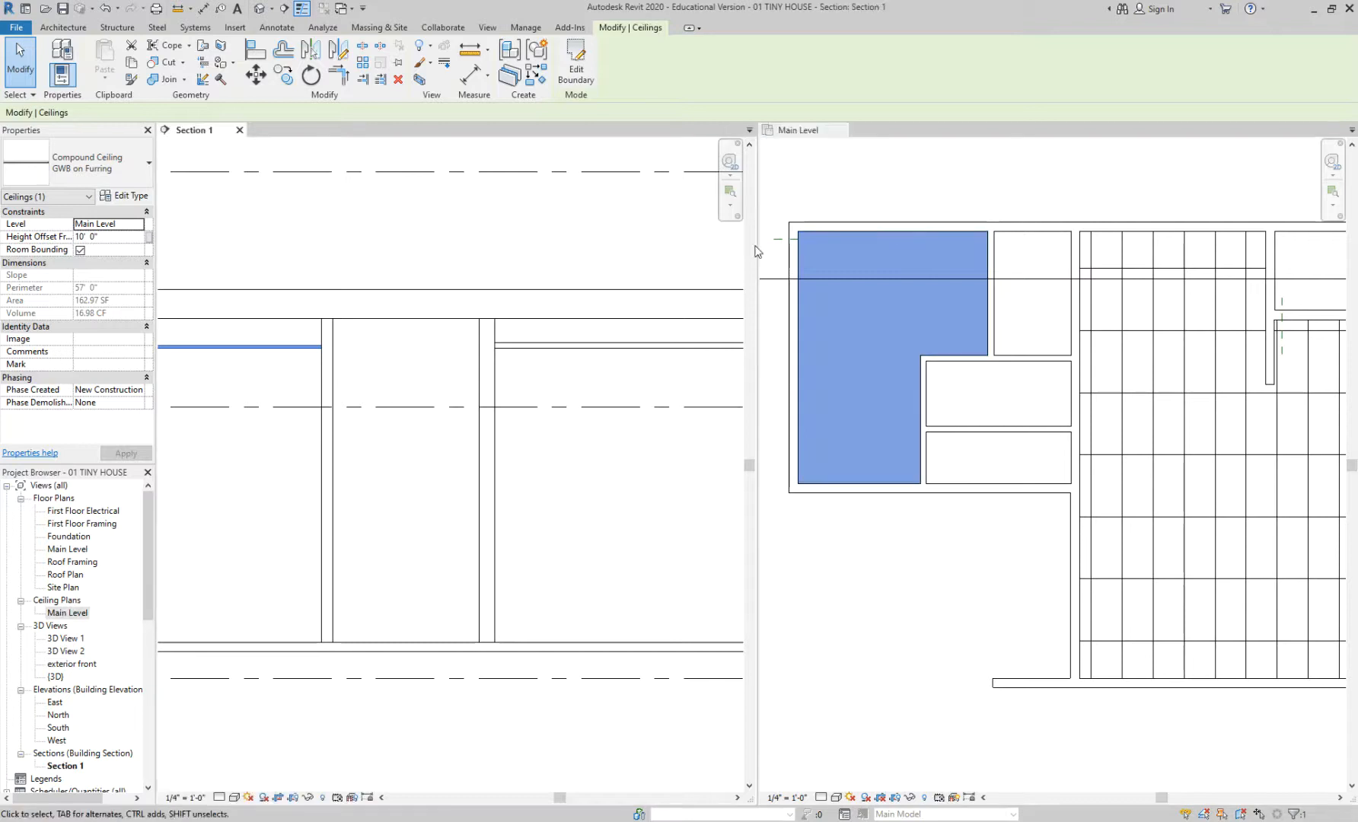
{"action": "left_click", "coordinate": [969, 191]}
{"action": "left_click", "coordinate": [881, 198]}
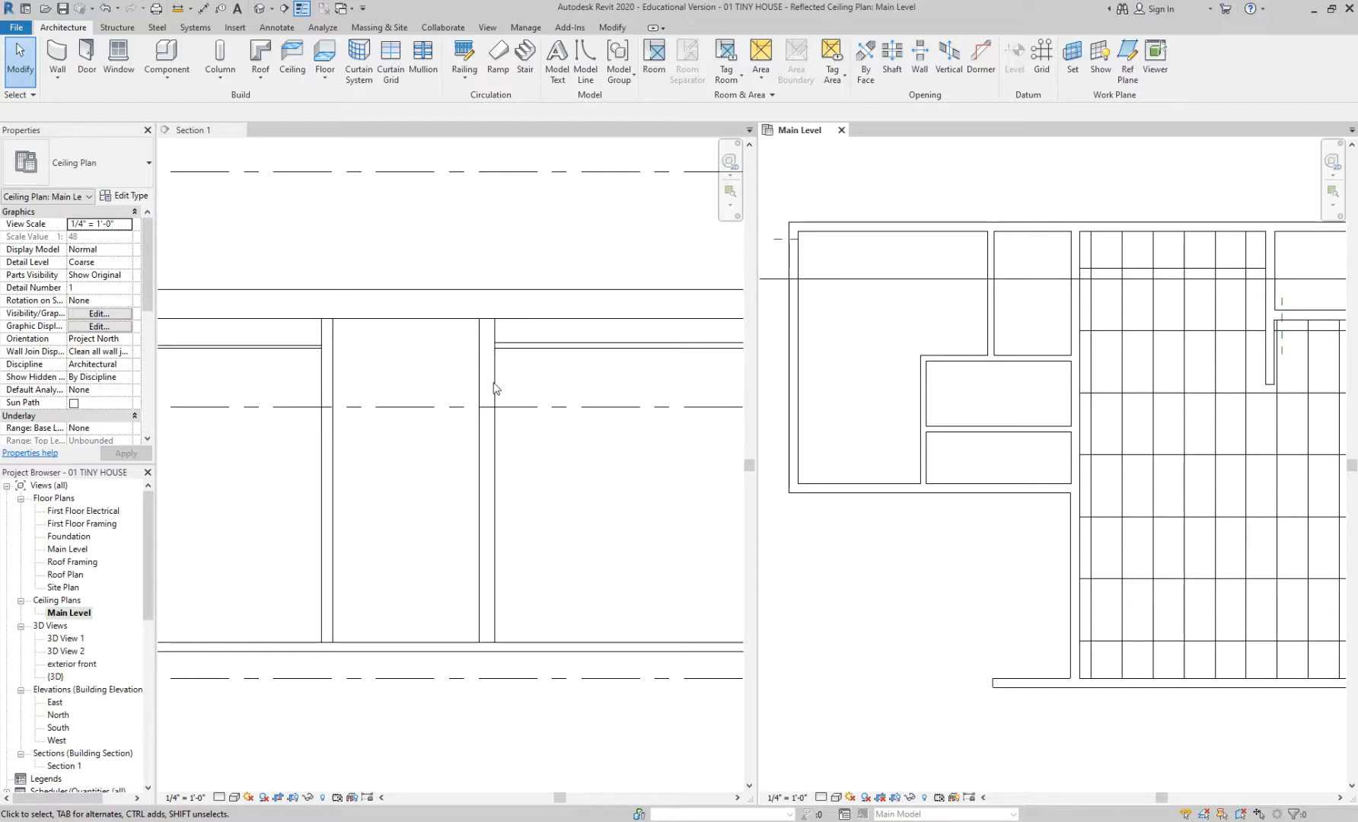
- Select the 2' x 4' ACT System ceiling in Section 1 and examine its extent in the ceiling plan
{"action": "double_click", "coordinate": [538, 354]}
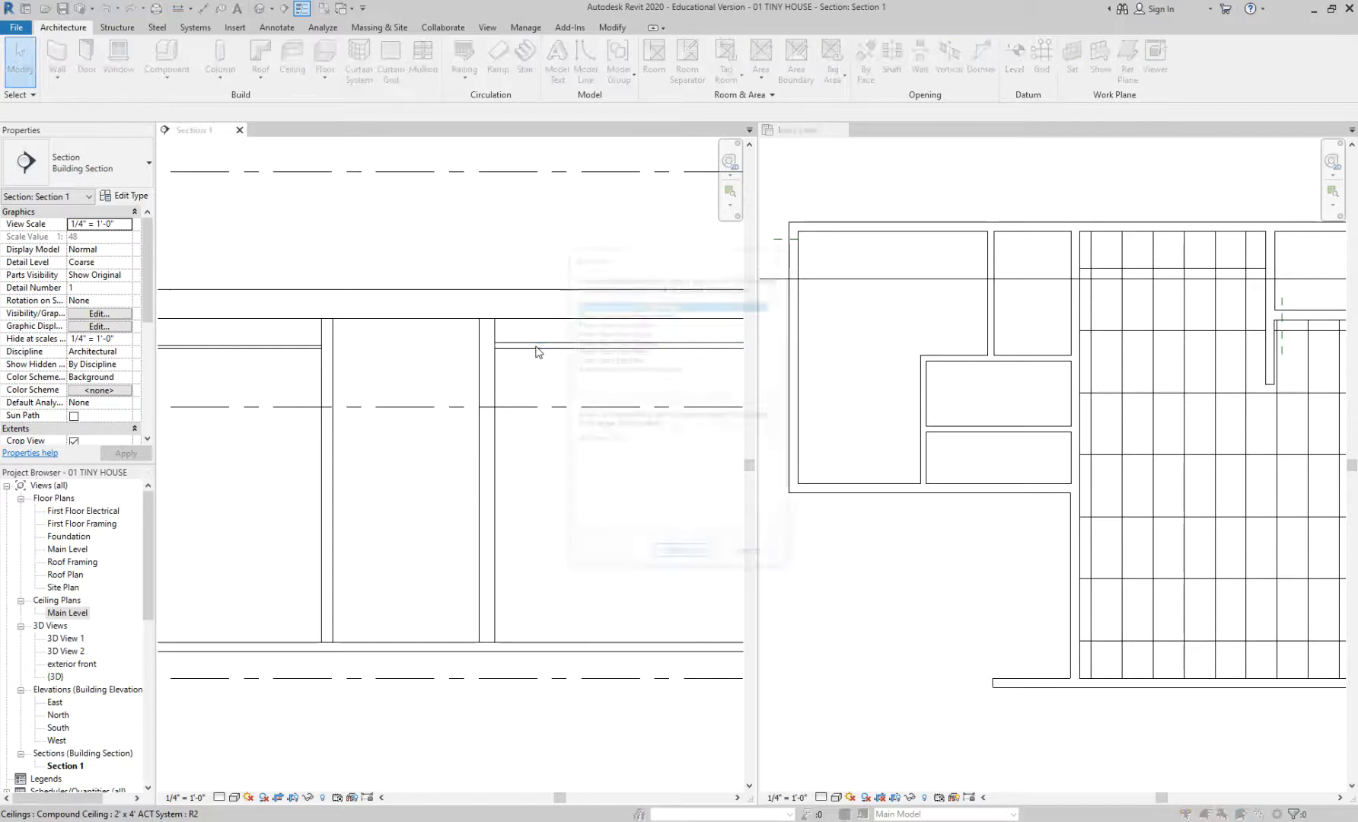
{"action": "left_click", "coordinate": [742, 558]}
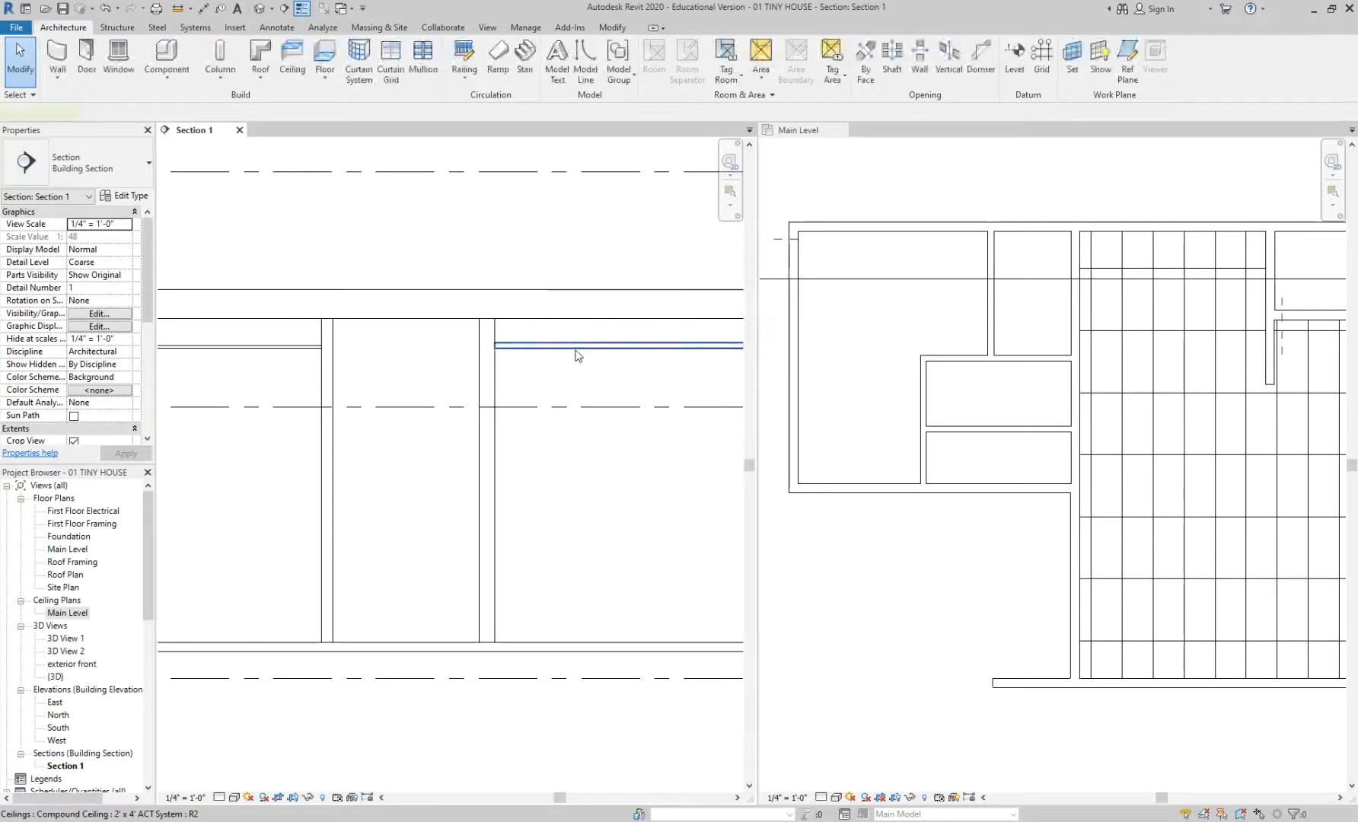
{"action": "left_click", "coordinate": [576, 348]}
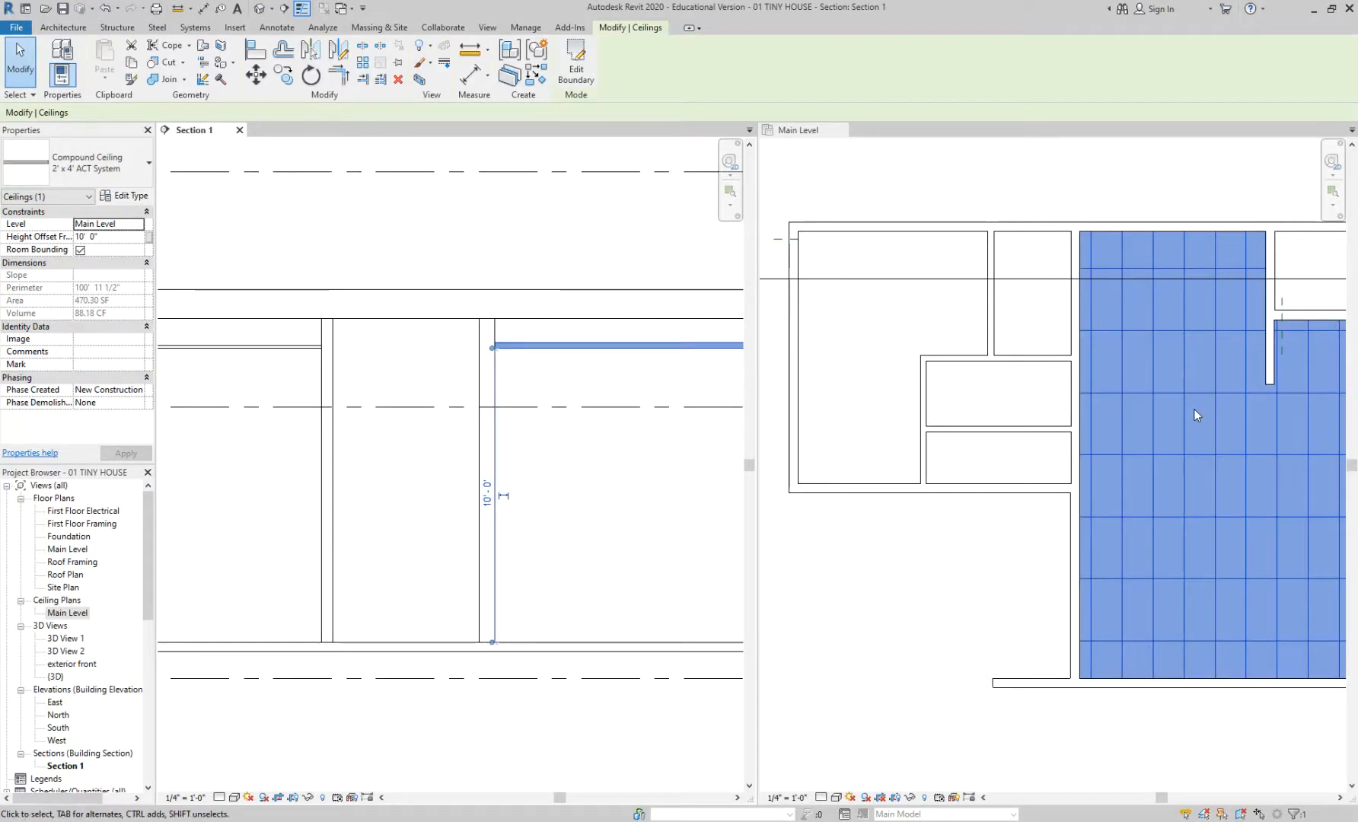
{"action": "scroll", "coordinate": [1195, 415], "scroll_direction": "down", "scroll_amount": 1}
{"action": "left_click", "coordinate": [1233, 477]}
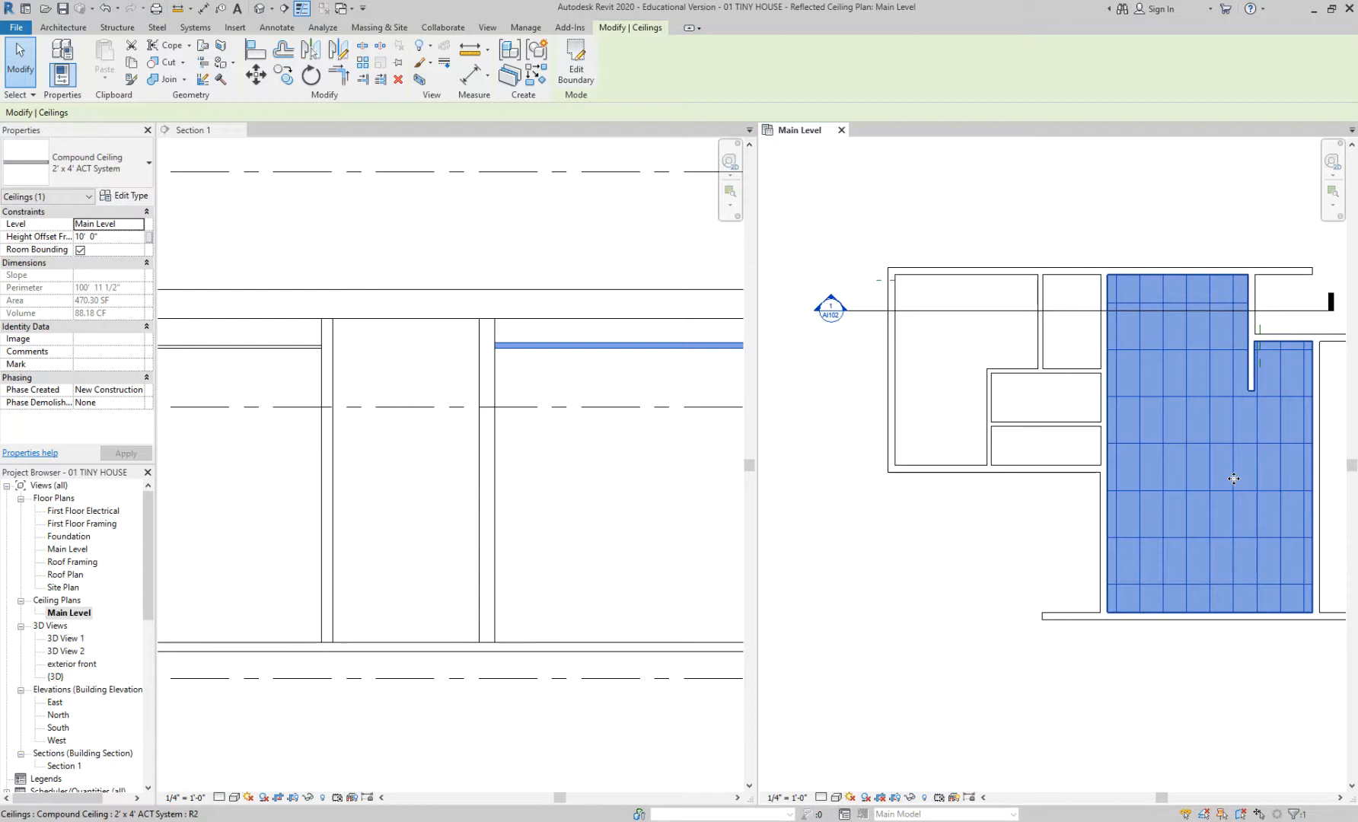
{"action": "scroll", "coordinate": [1173, 397], "scroll_direction": "up", "scroll_amount": 3}
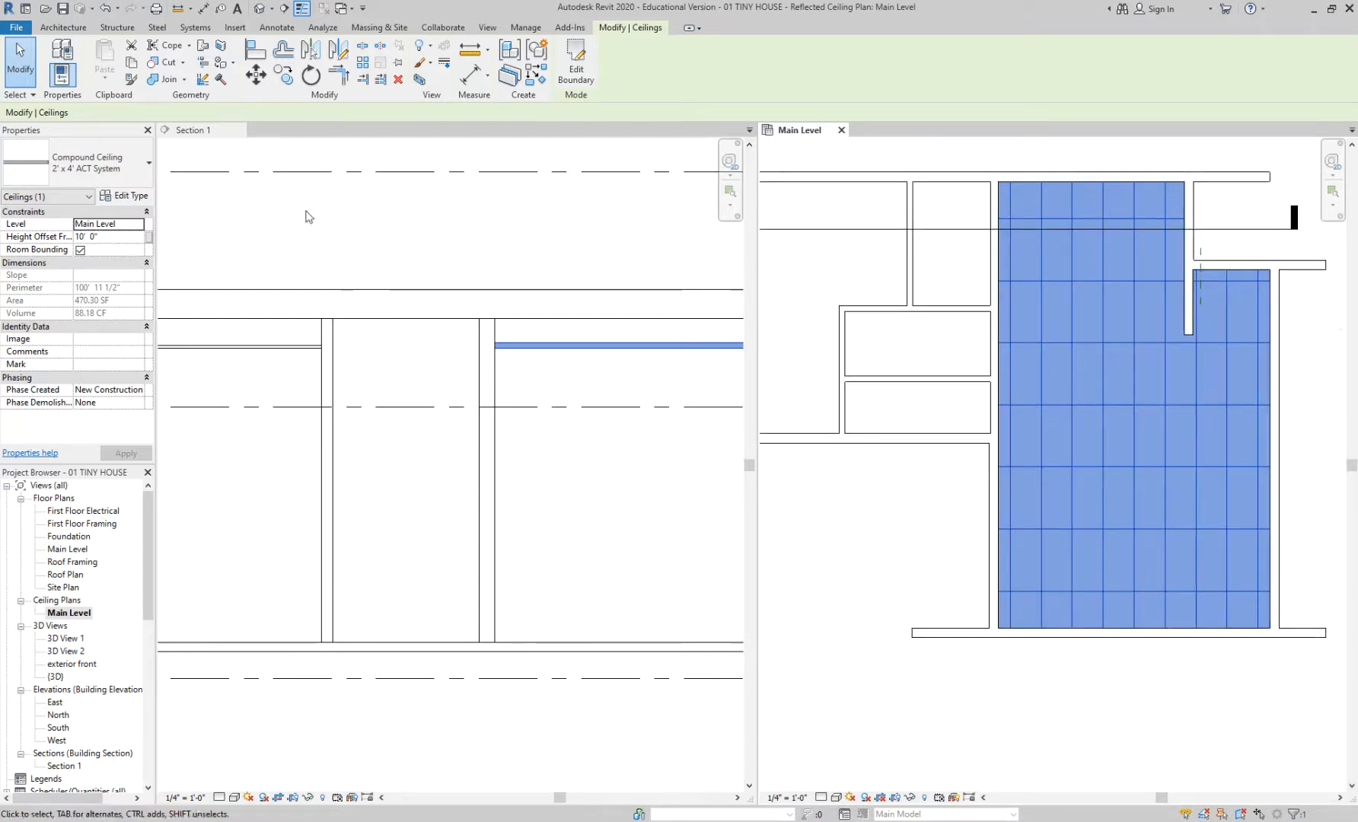
- Try GWB on Metal Stud for the selected large-room ceiling, settle on the GWB on Furring type, and deselect it
{"action": "left_click", "coordinate": [141, 181]}
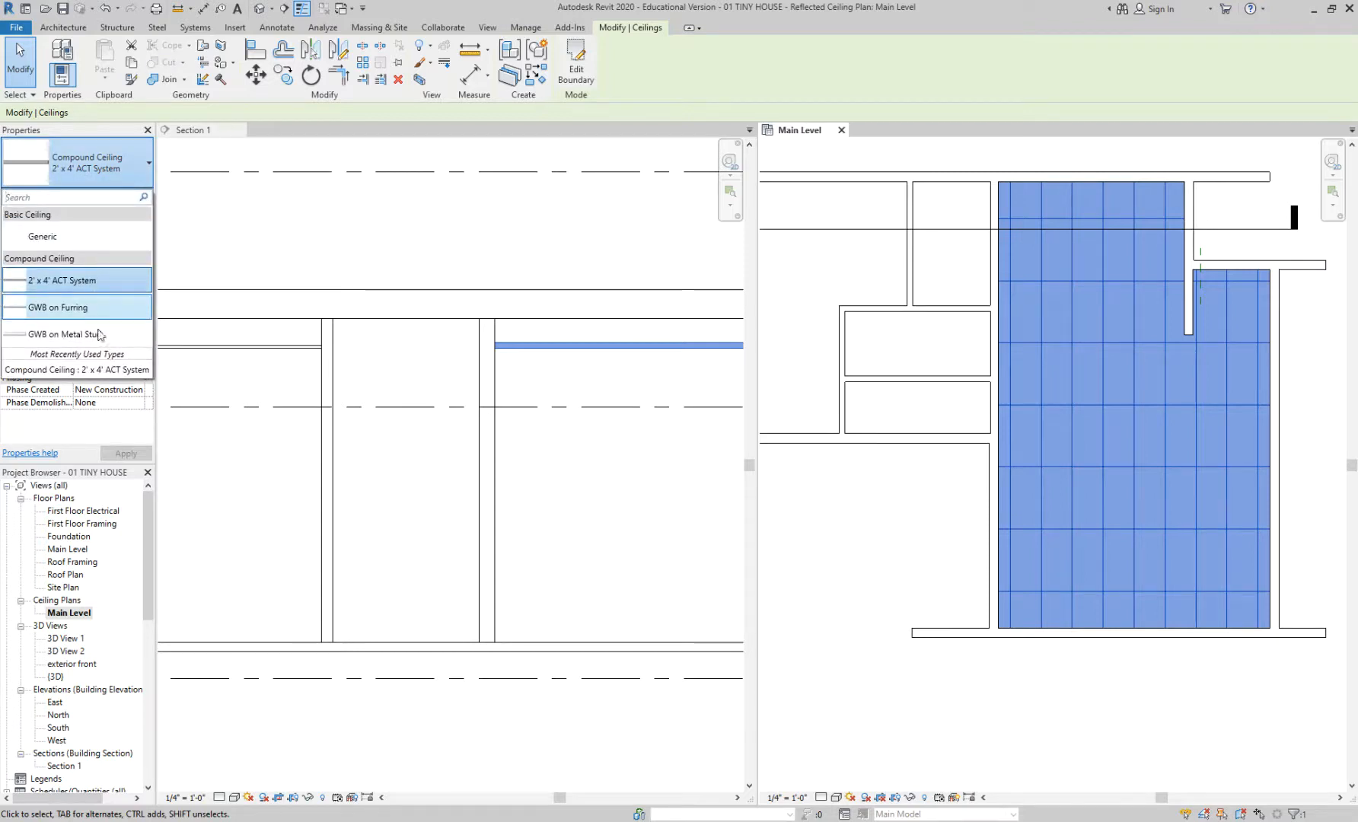
{"action": "left_click", "coordinate": [100, 335]}
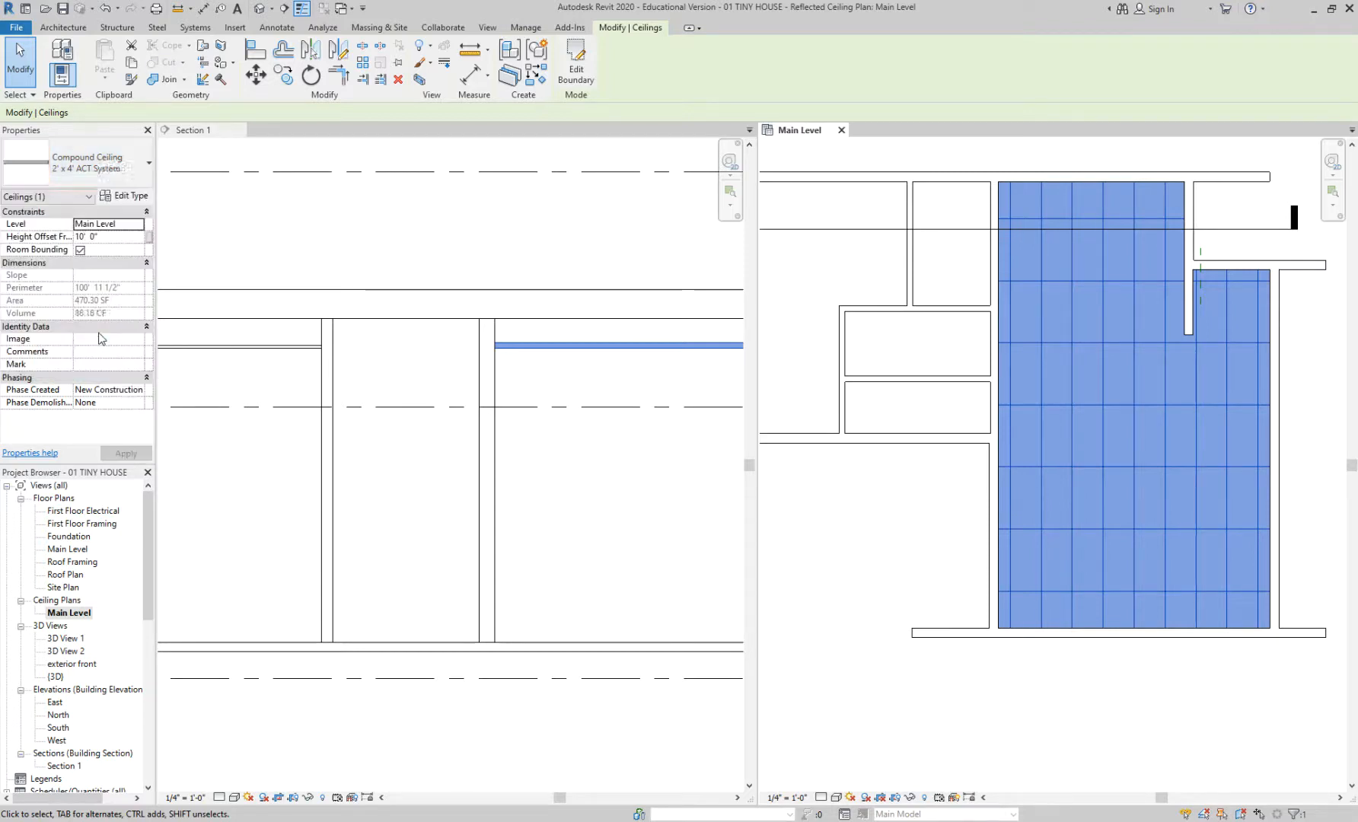
{"action": "left_click", "coordinate": [106, 164]}
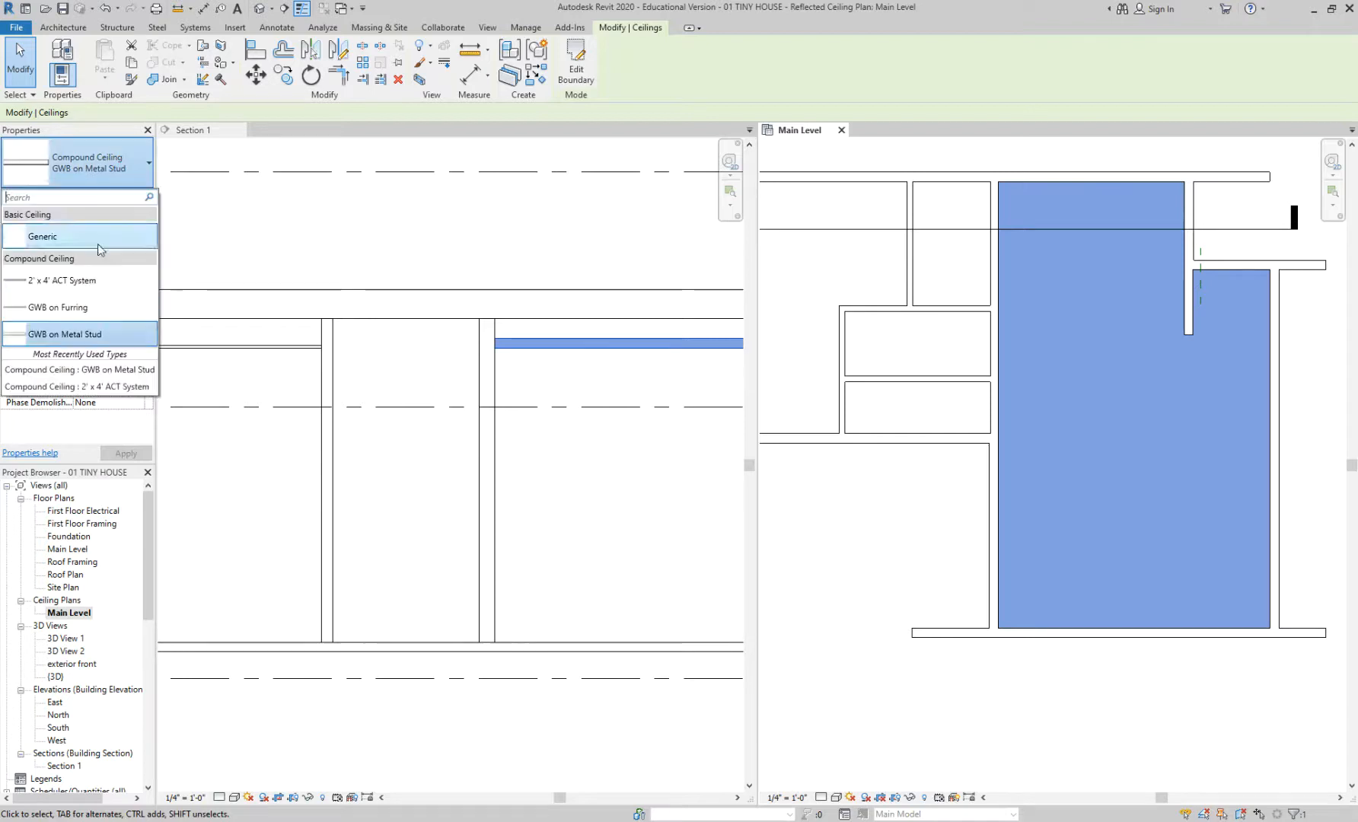
{"action": "left_click", "coordinate": [88, 308]}
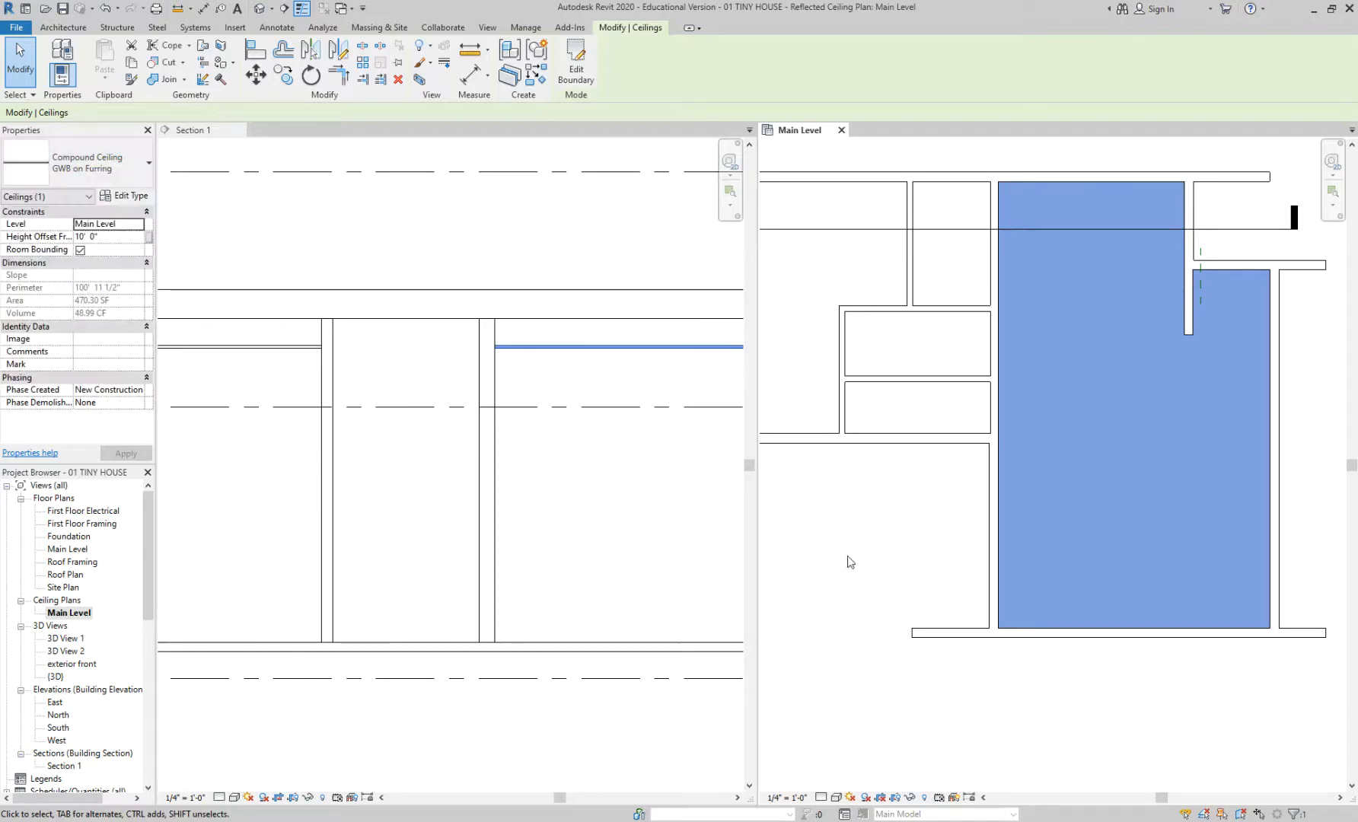
{"action": "left_click", "coordinate": [864, 548]}
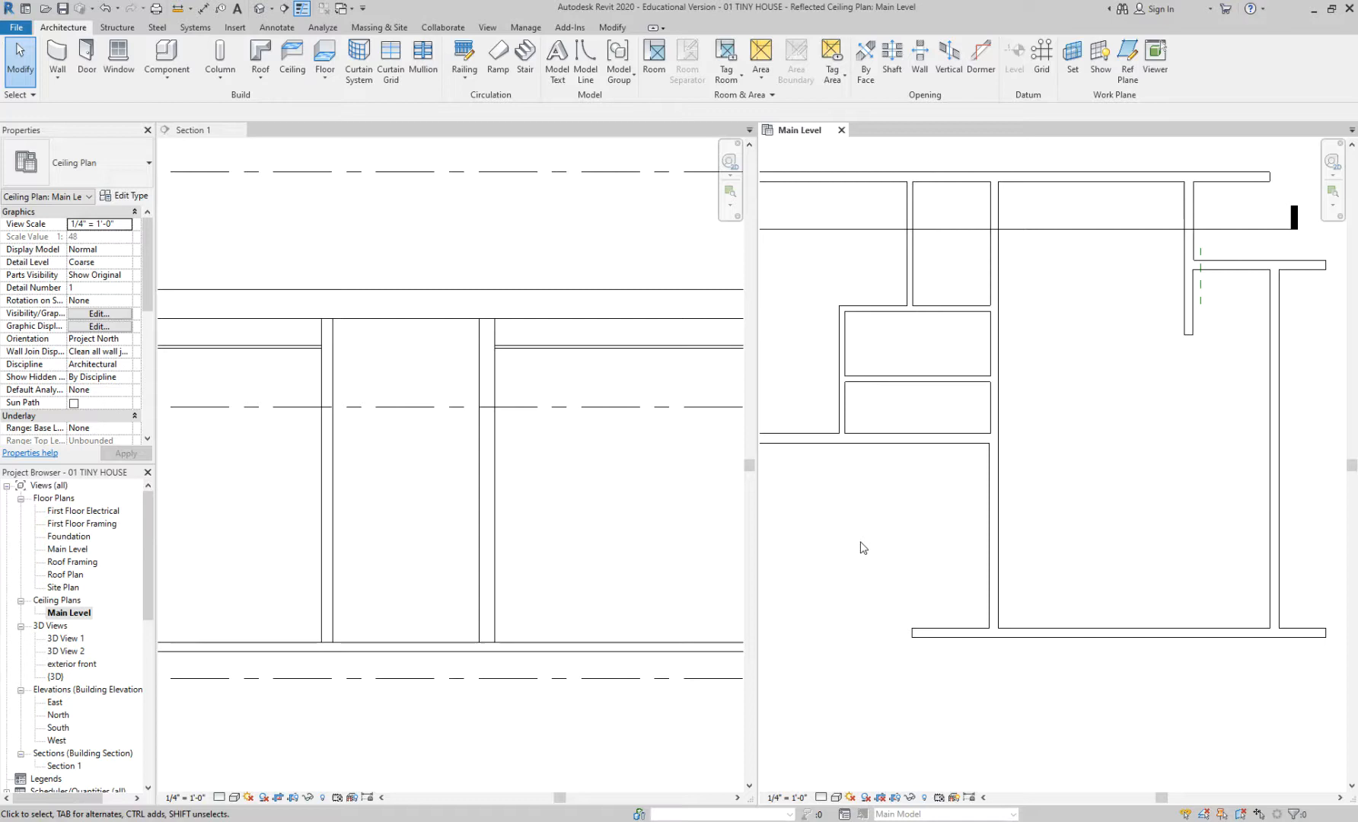
- Compare the GWB on Furring ceilings and their height dimensions in Section 1 with the rooms in the Main Level ceiling plan
{"action": "scroll", "coordinate": [848, 522], "scroll_direction": "down", "scroll_amount": 2}
{"action": "middle_click_drag", "start_coordinate": [850, 521], "coordinate": [979, 528]}
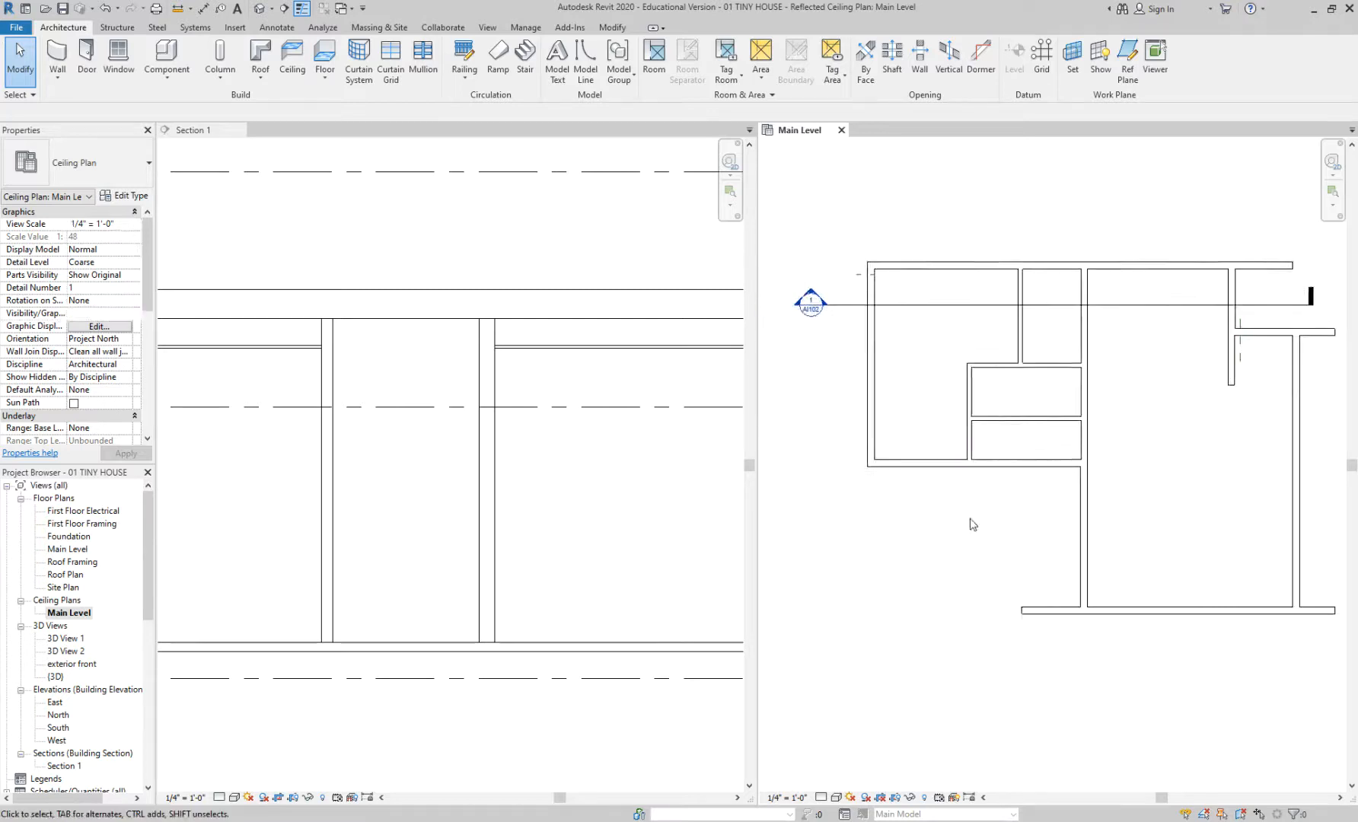
{"action": "scroll", "coordinate": [967, 394], "scroll_direction": "up", "scroll_amount": 3}
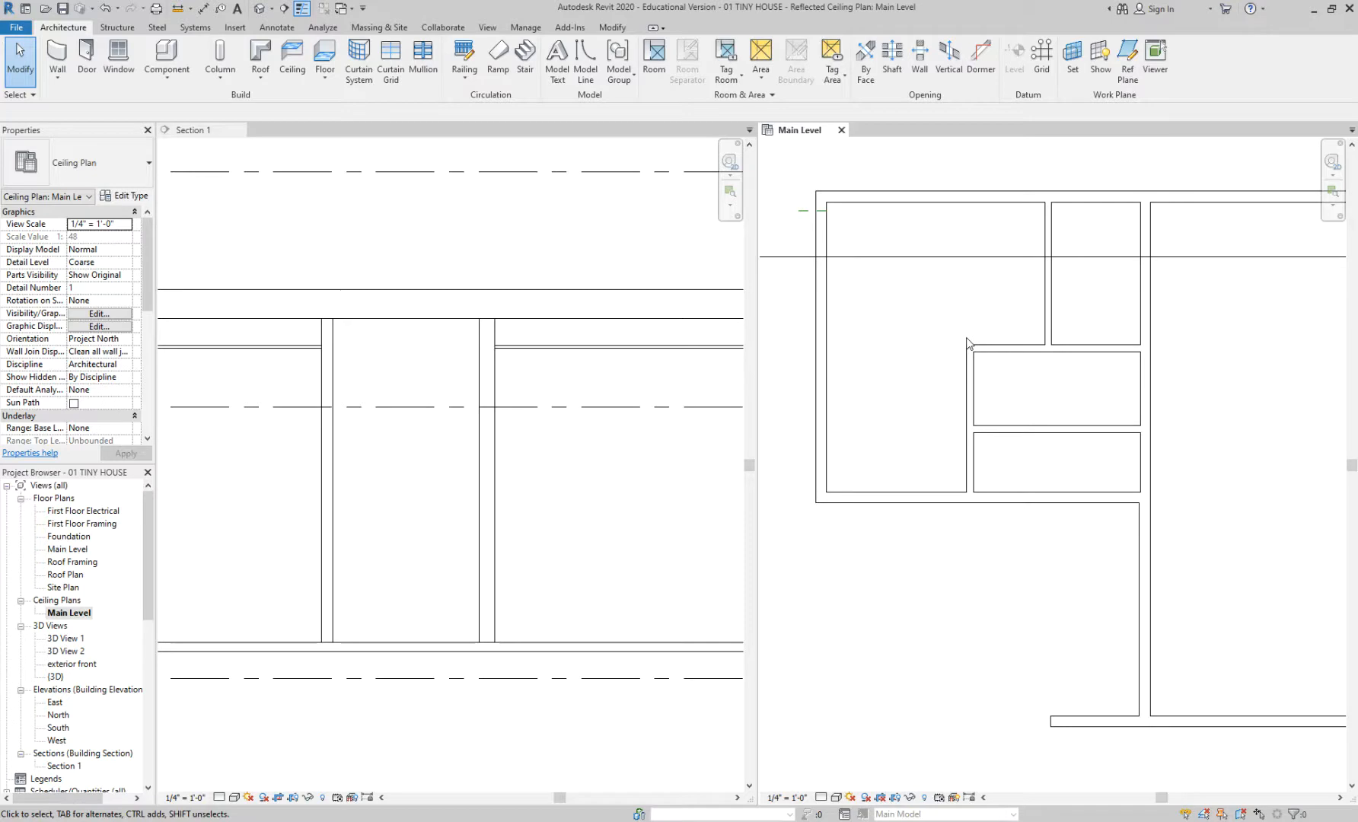
{"action": "left_click", "coordinate": [556, 353]}
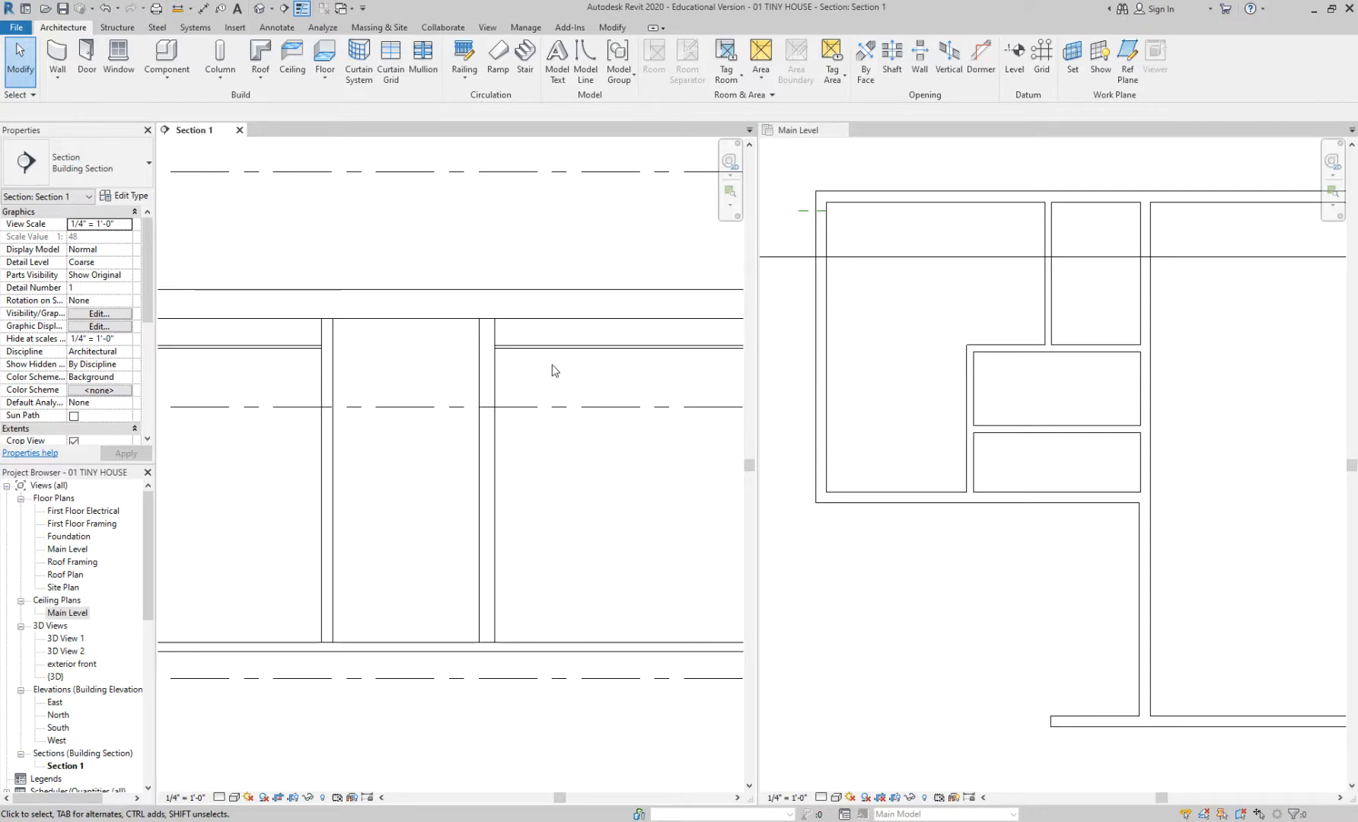
{"action": "scroll", "coordinate": [555, 371], "scroll_direction": "down", "scroll_amount": 3}
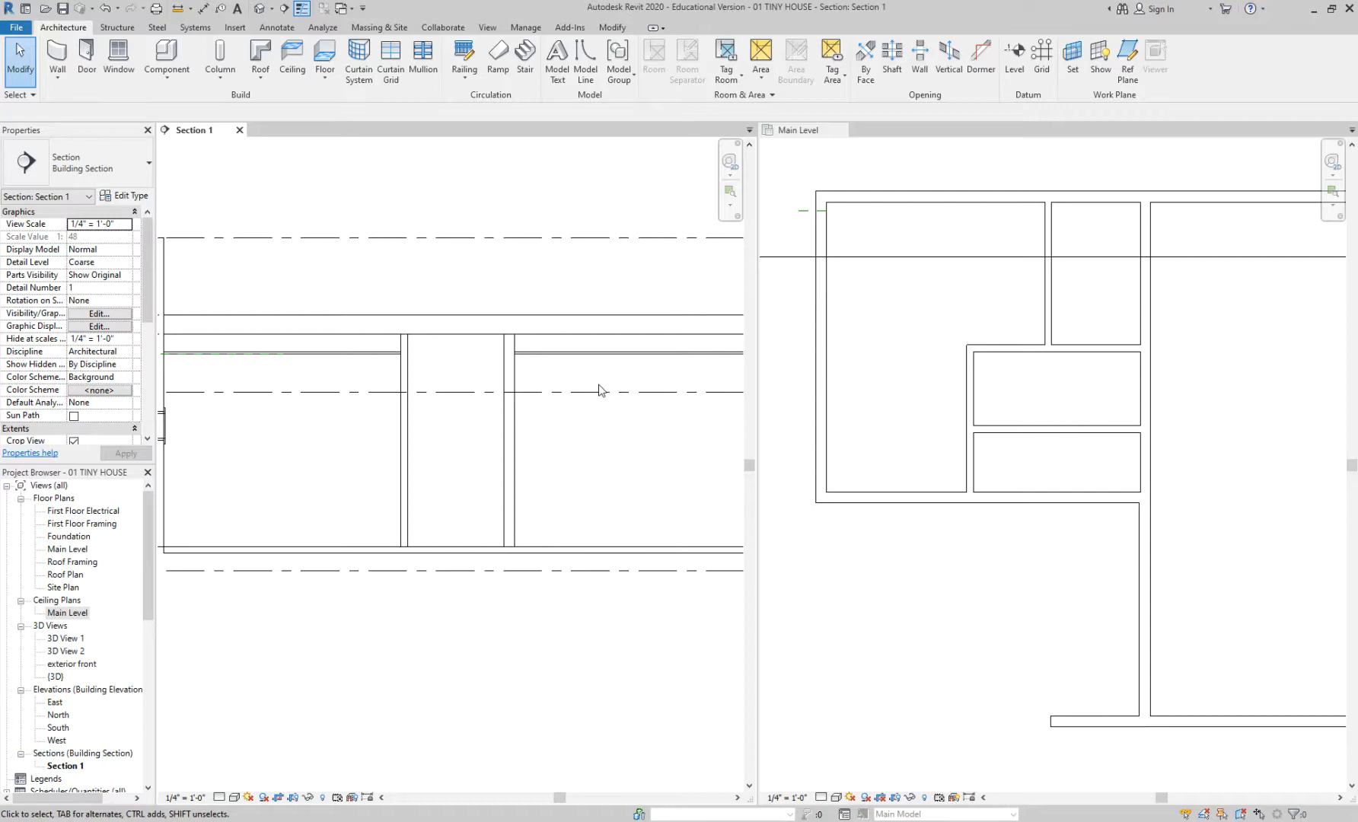
{"action": "scroll", "coordinate": [599, 390], "scroll_direction": "down", "scroll_amount": 2}
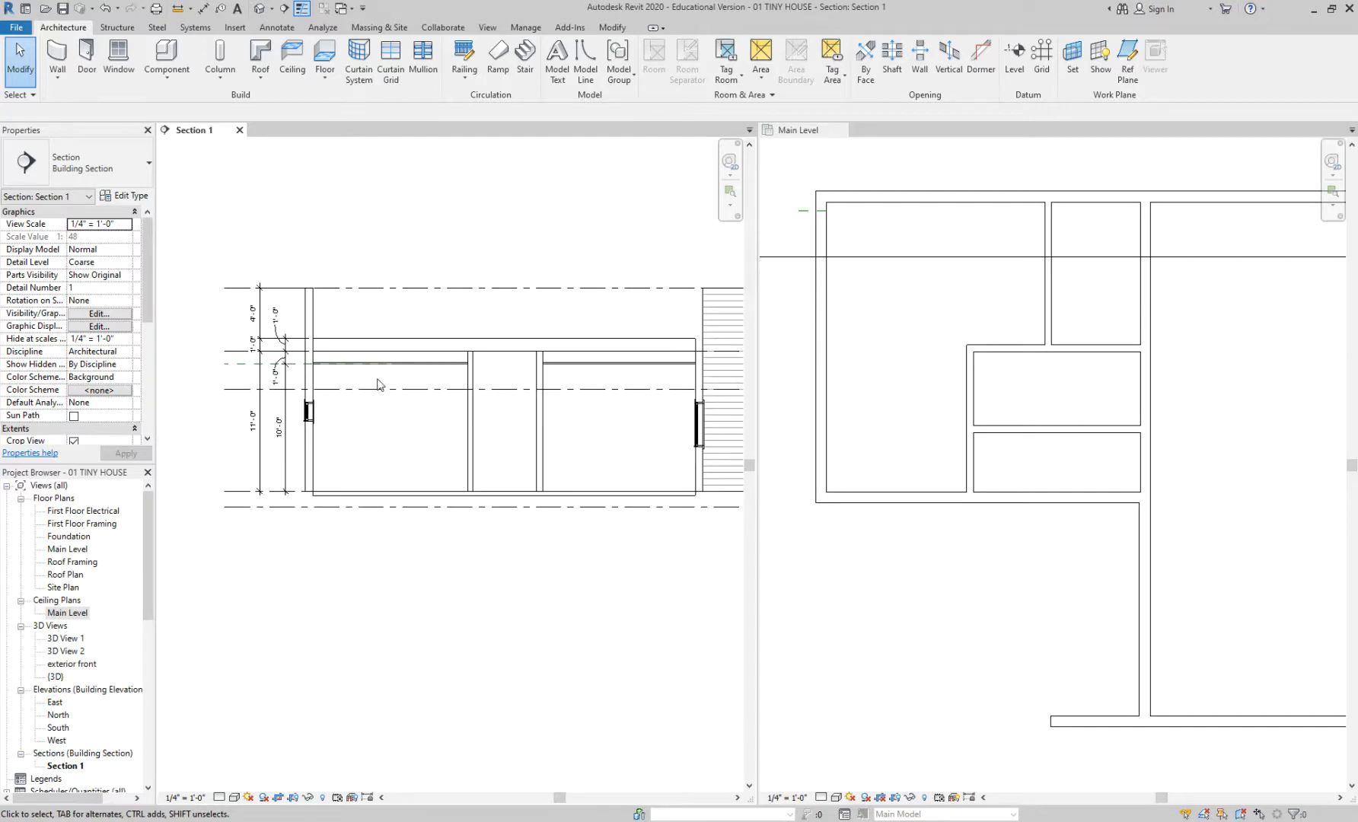
{"action": "scroll", "coordinate": [409, 403], "scroll_direction": "up", "scroll_amount": 3}
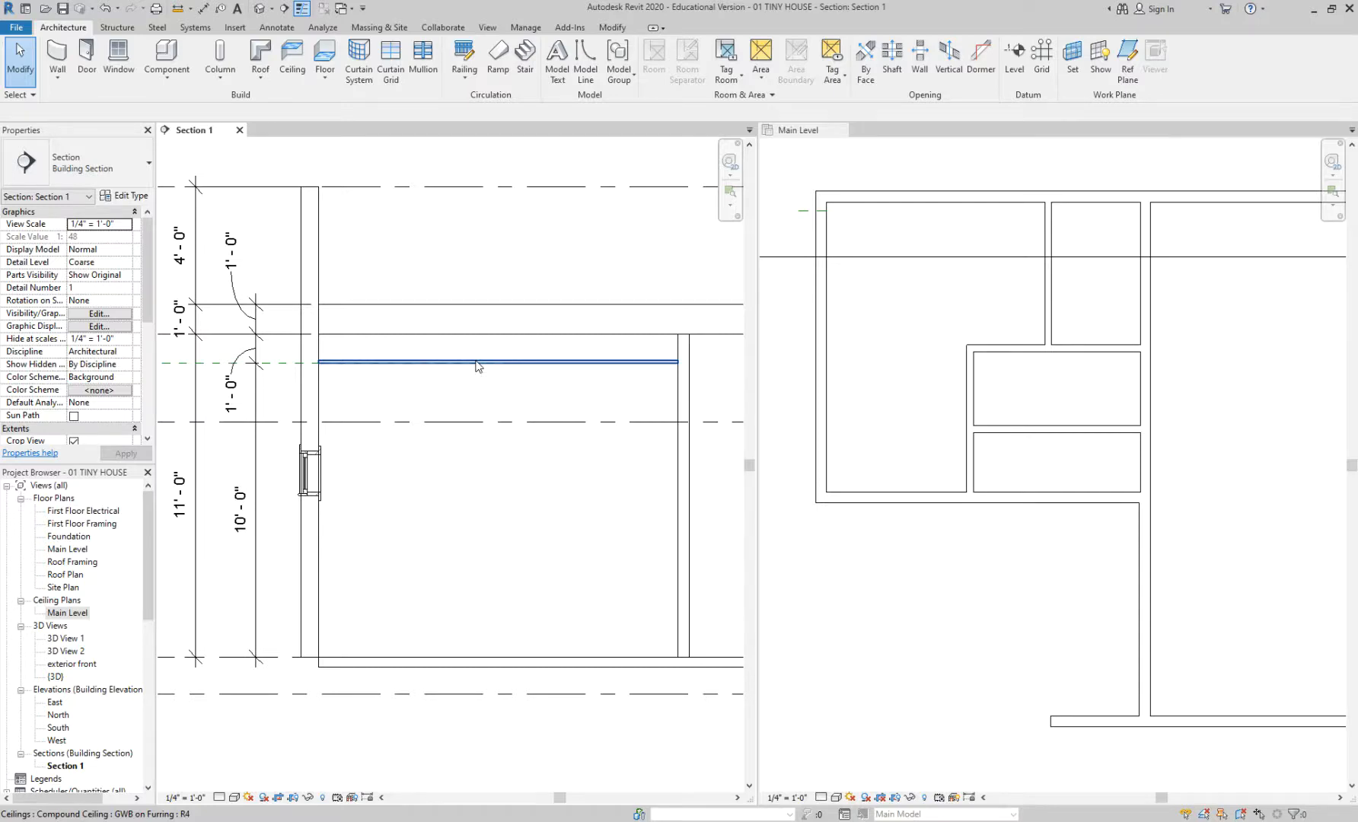
{"action": "scroll", "coordinate": [475, 354], "scroll_direction": "down", "scroll_amount": 2}
{"action": "scroll", "coordinate": [1094, 314], "scroll_direction": "down", "scroll_amount": 1}
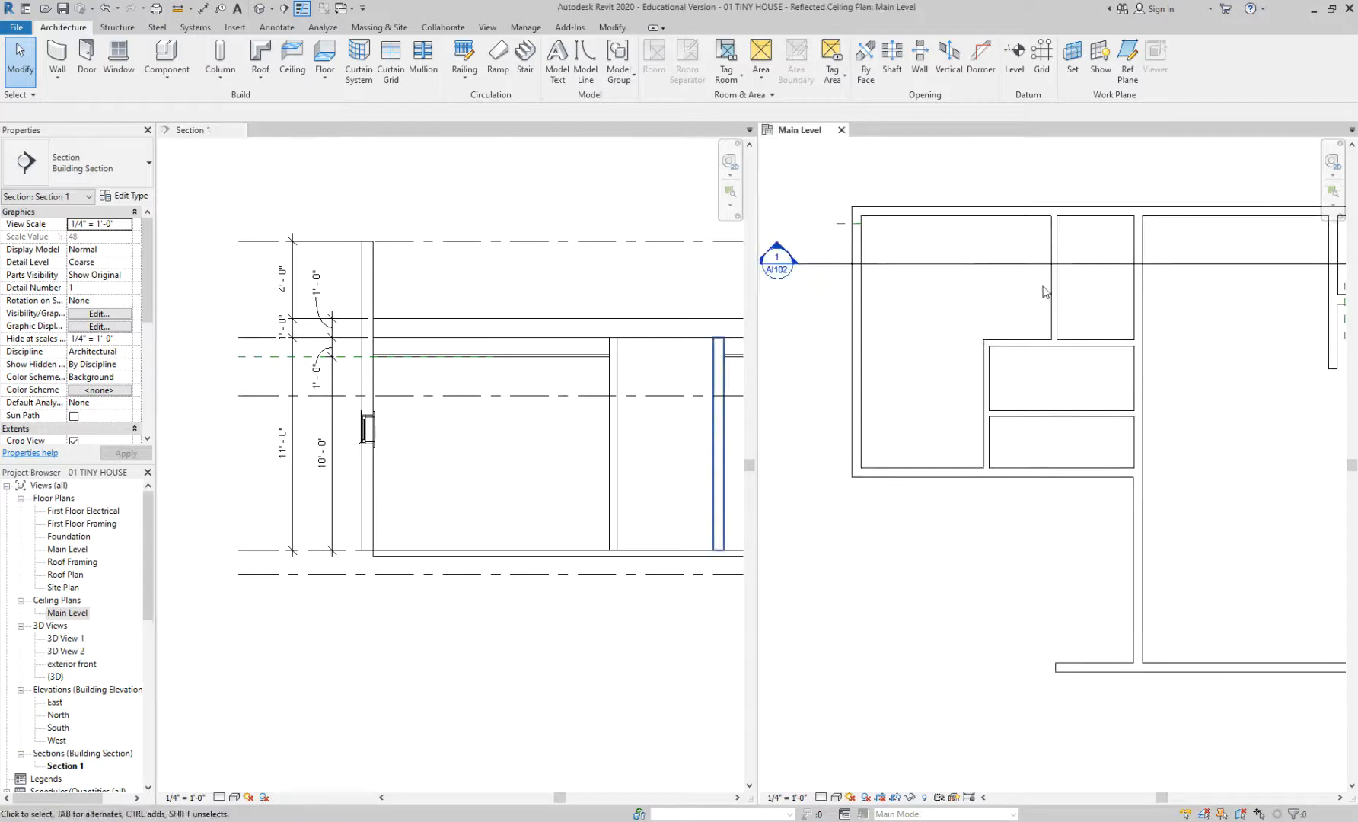
{"action": "left_click", "coordinate": [973, 287]}
{"action": "left_click", "coordinate": [541, 361]}
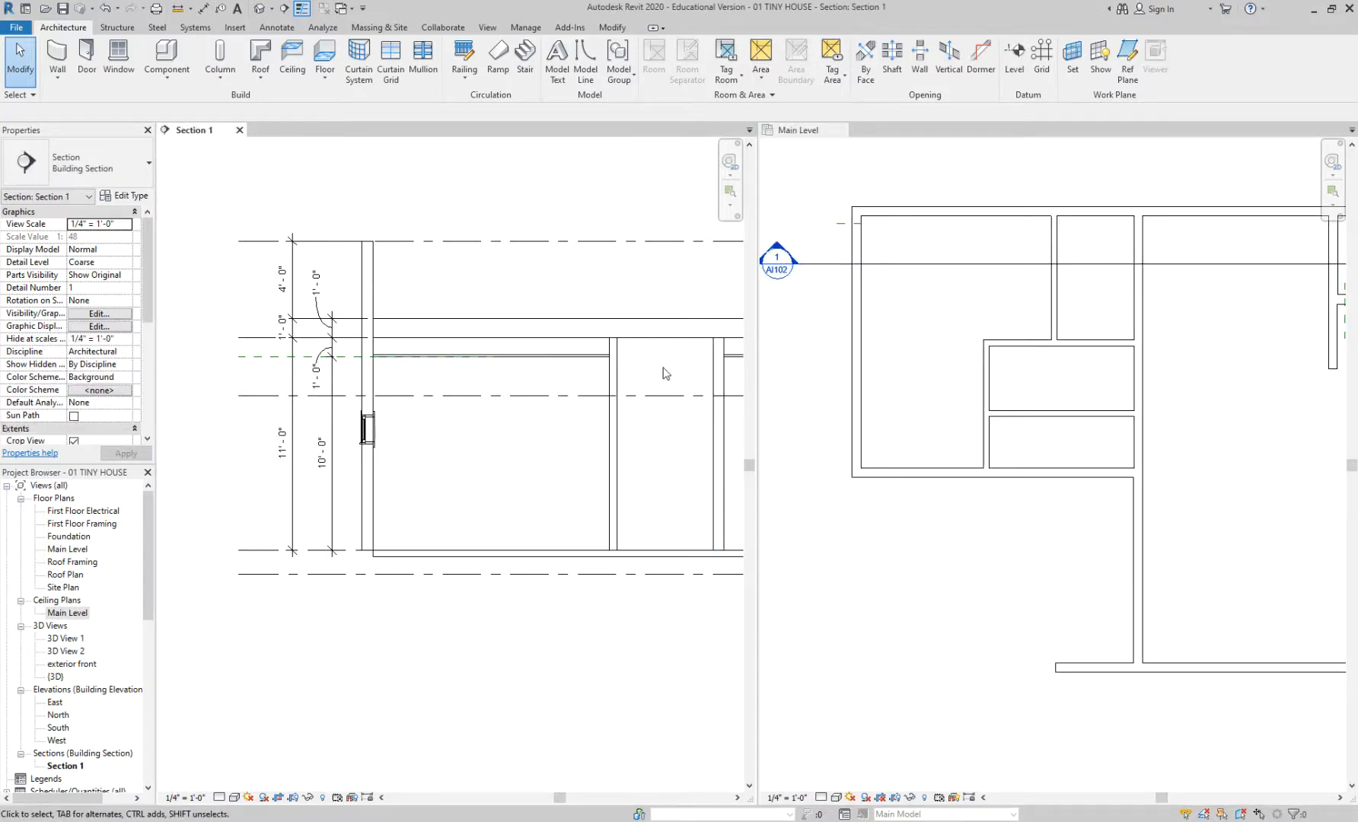
{"action": "middle_click_drag", "start_coordinate": [696, 373], "coordinate": [603, 362]}
{"action": "scroll", "coordinate": [1088, 297], "scroll_direction": "up", "scroll_amount": 2}
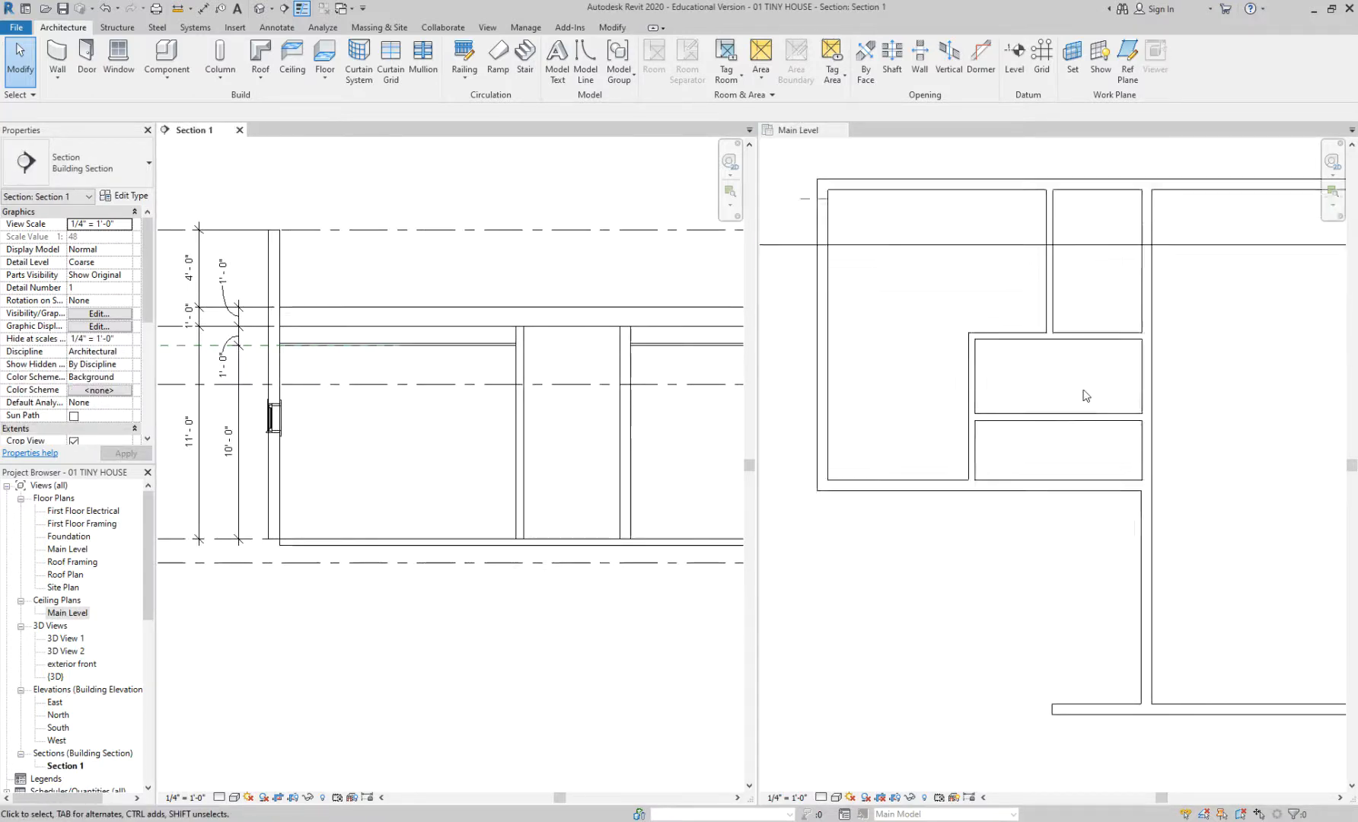
- In the Main Level ceiling plan, set the type for new automatic ceilings to GWB on Furring
{"action": "left_click", "coordinate": [1087, 297]}
{"action": "middle_click_drag", "start_coordinate": [1027, 278], "coordinate": [982, 373]}
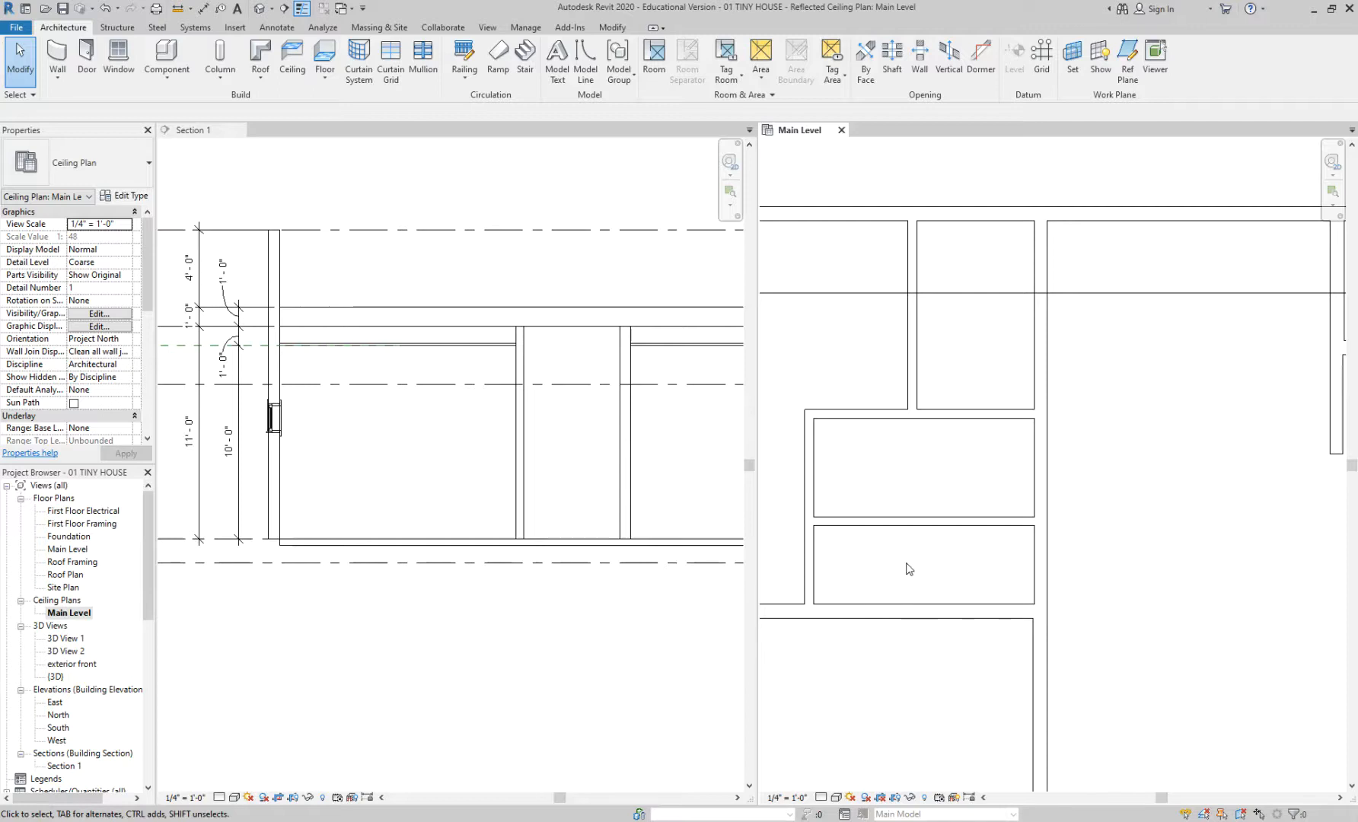
{"action": "scroll", "coordinate": [1033, 500], "scroll_direction": "down", "scroll_amount": 2}
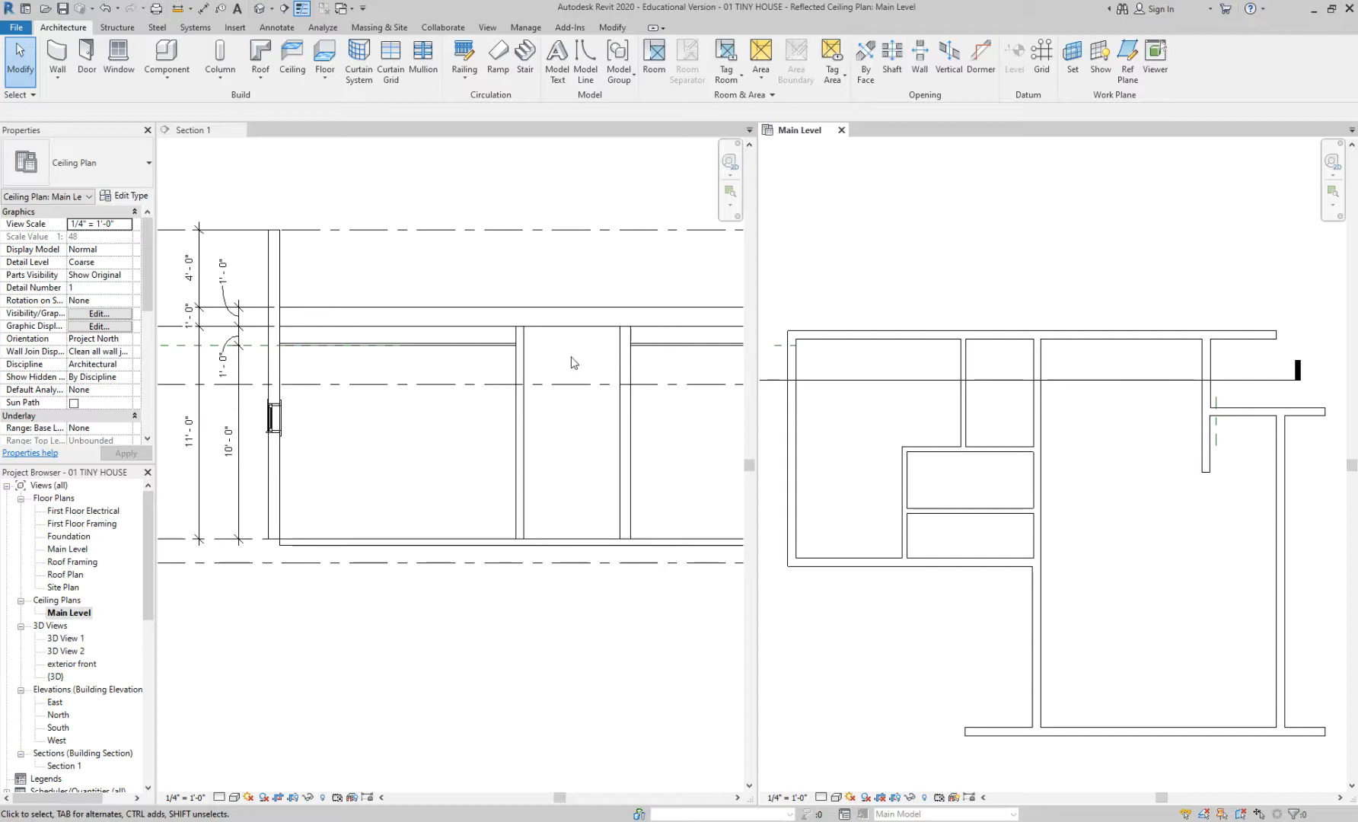
{"action": "scroll", "coordinate": [975, 488], "scroll_direction": "up", "scroll_amount": 3}
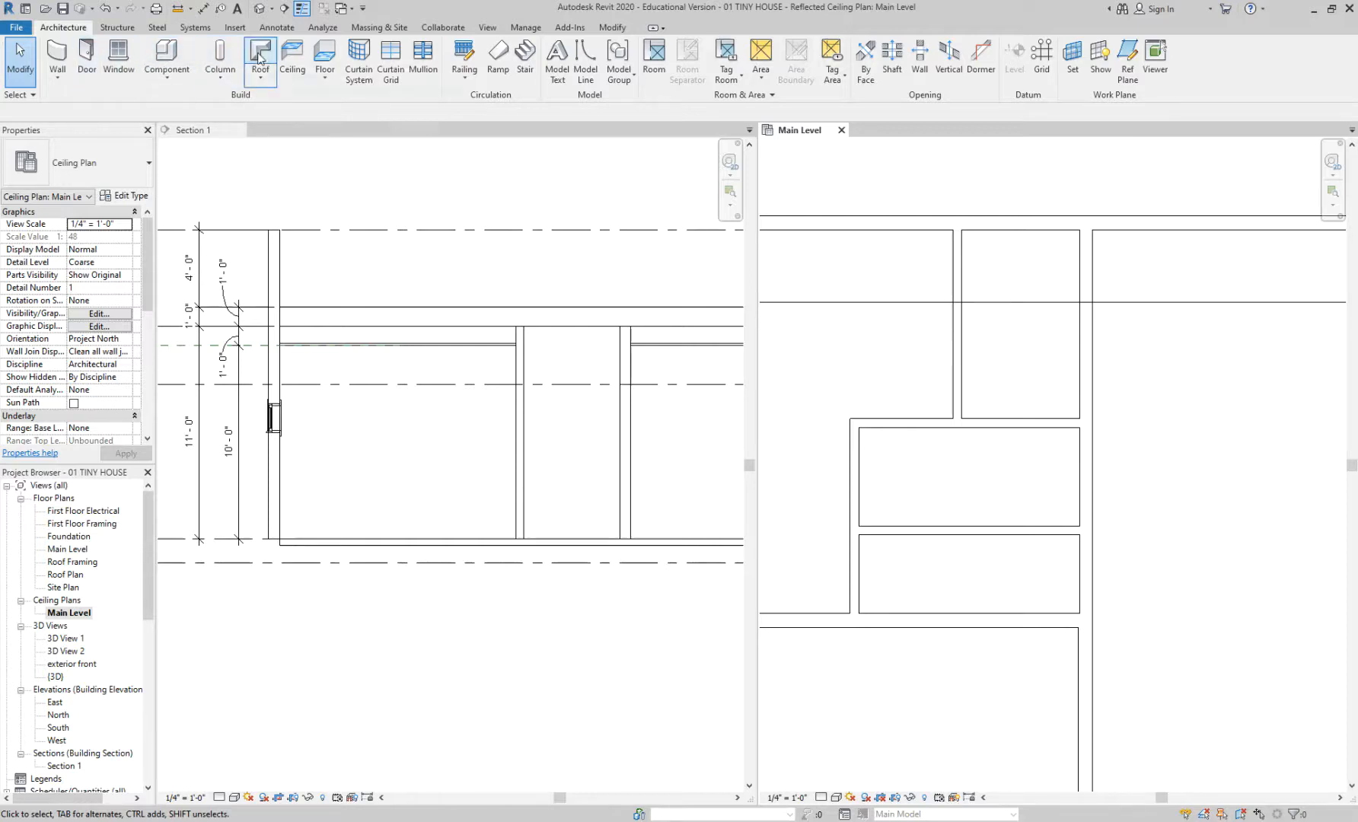
{"action": "left_click", "coordinate": [287, 56]}
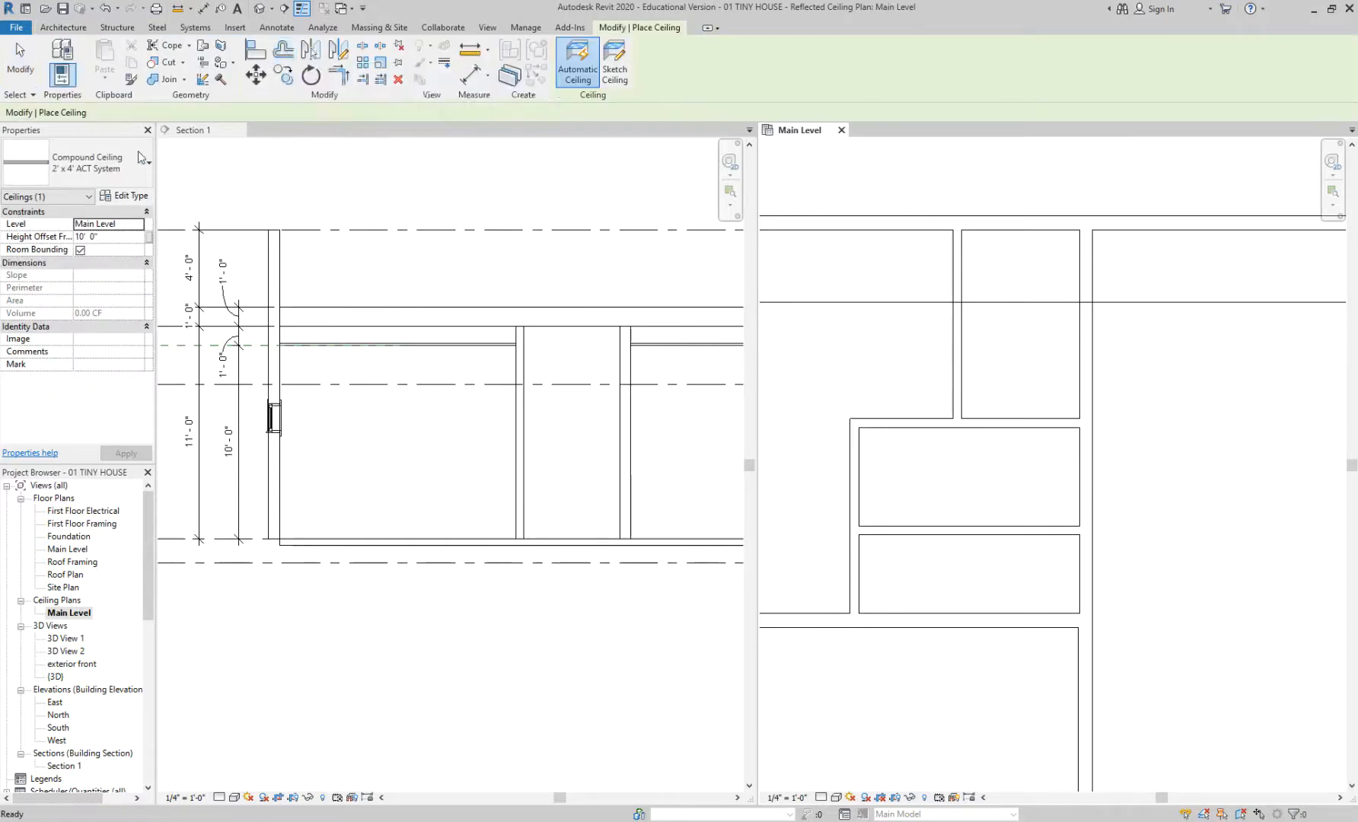
{"action": "left_click", "coordinate": [88, 164]}
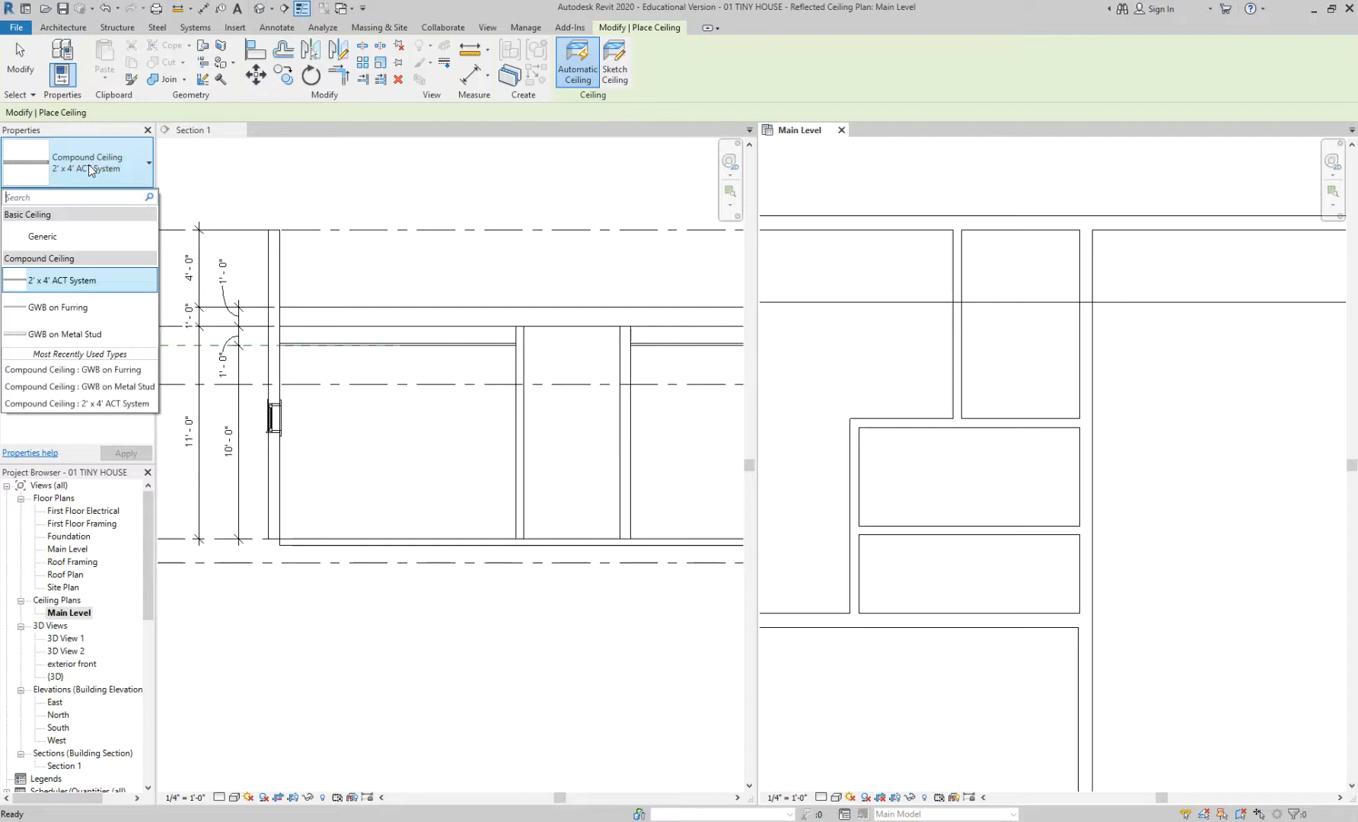
{"action": "left_click", "coordinate": [58, 307]}
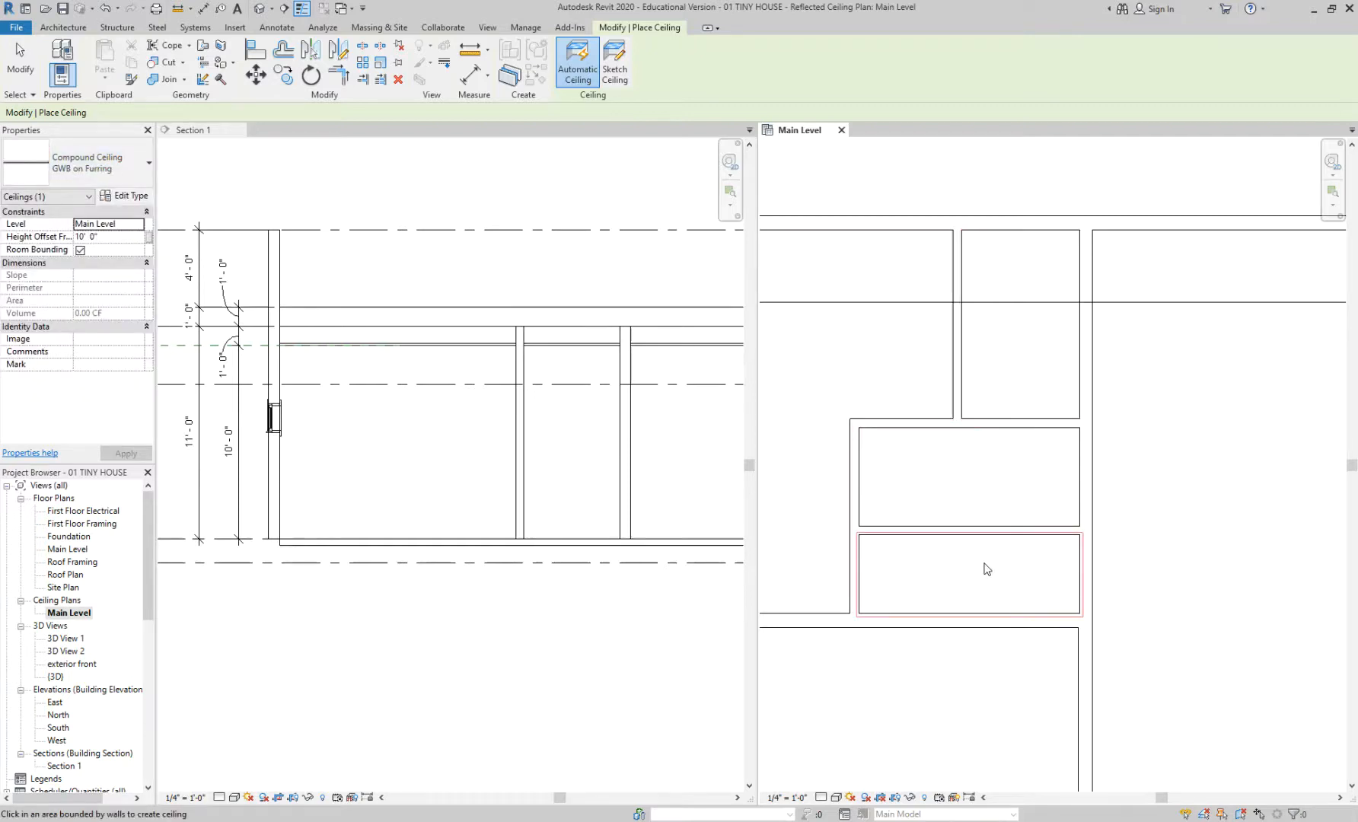
{"action": "key", "text": "Escape"}
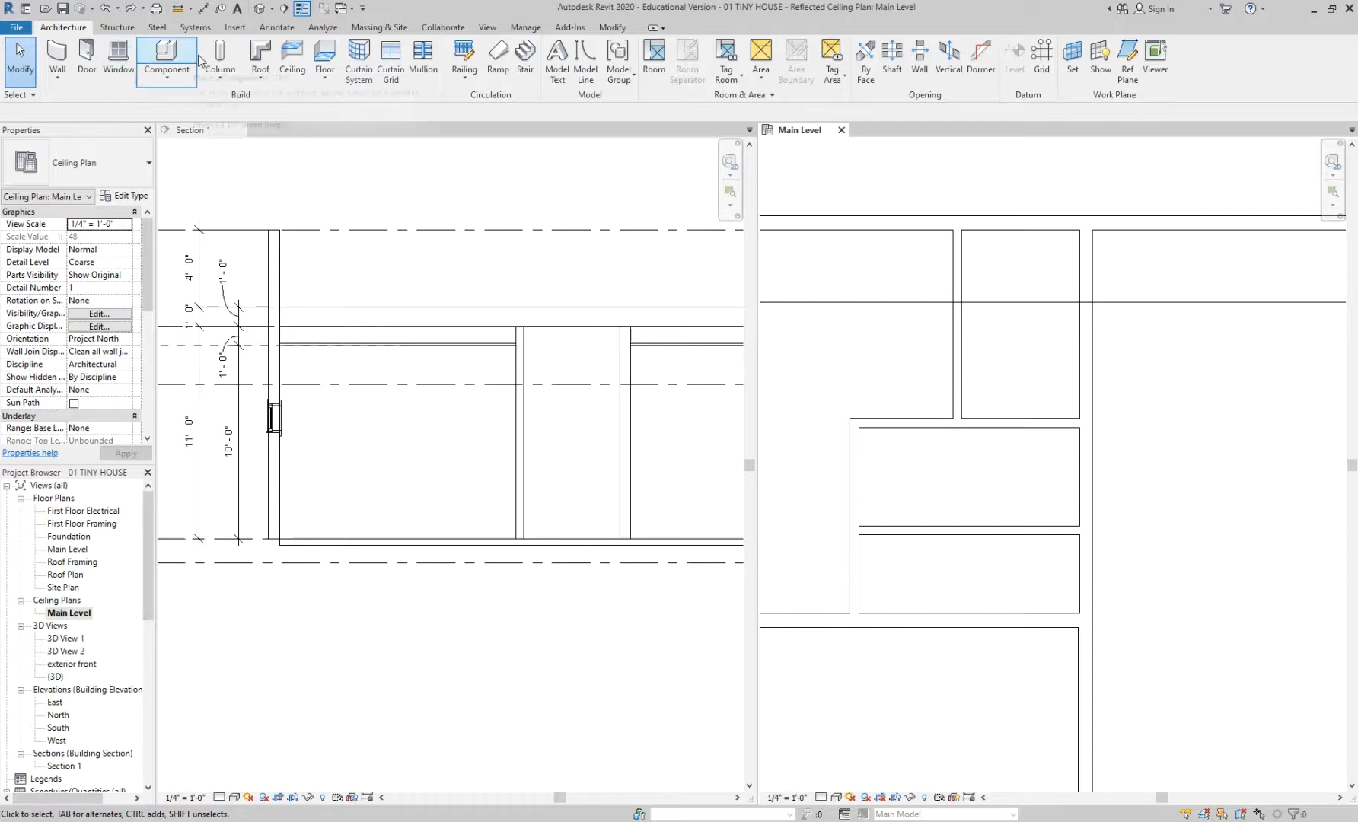
- Place an automatic GWB on Furring ceiling at an 8' 0" height offset in the small room between the L-shaped and large rooms
{"action": "left_click", "coordinate": [292, 59]}
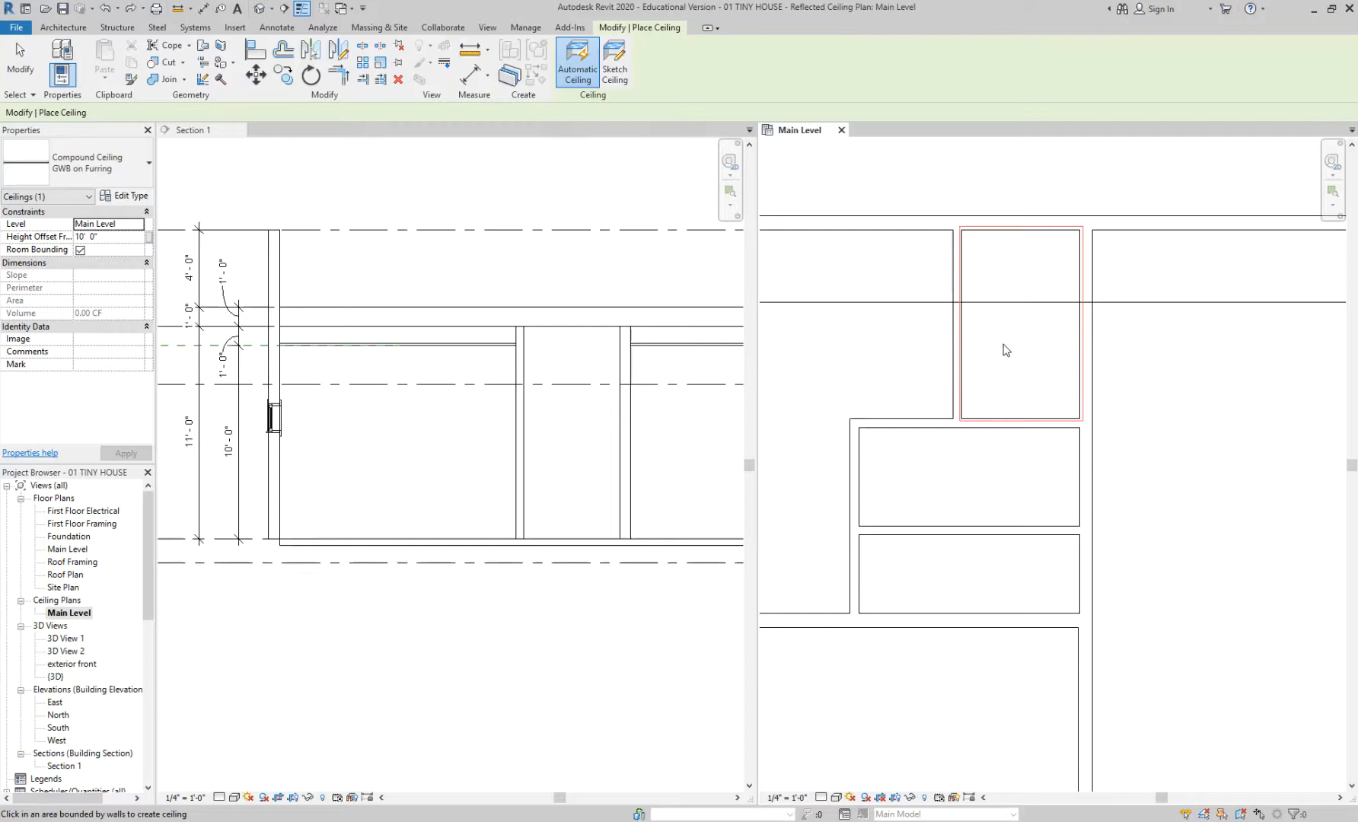
{"action": "left_click", "coordinate": [46, 233]}
{"action": "left_click", "coordinate": [46, 233]}
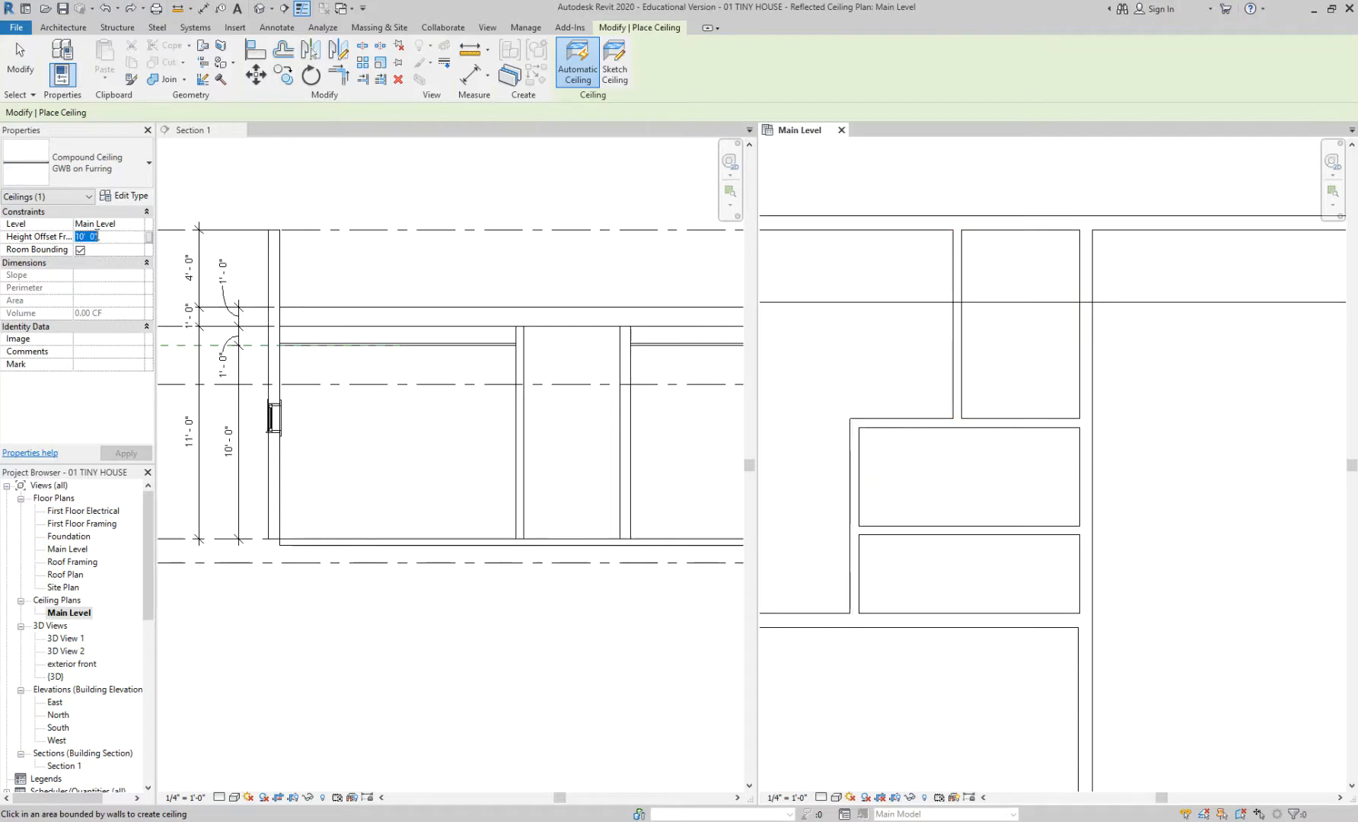
{"action": "type", "text": "8"}
{"action": "left_click", "coordinate": [1024, 358]}
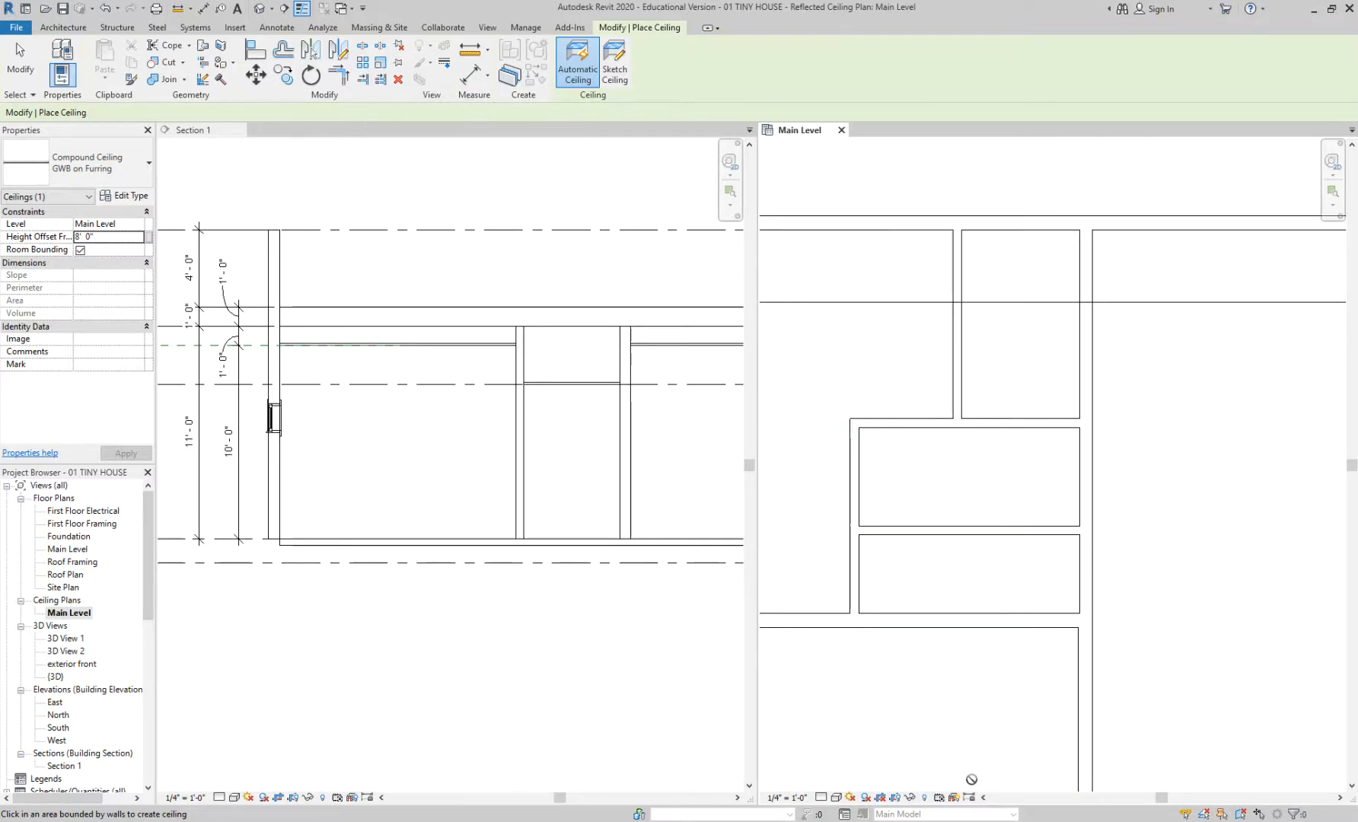
{"action": "key", "text": "Escape"}
{"action": "key", "text": "Escape"}
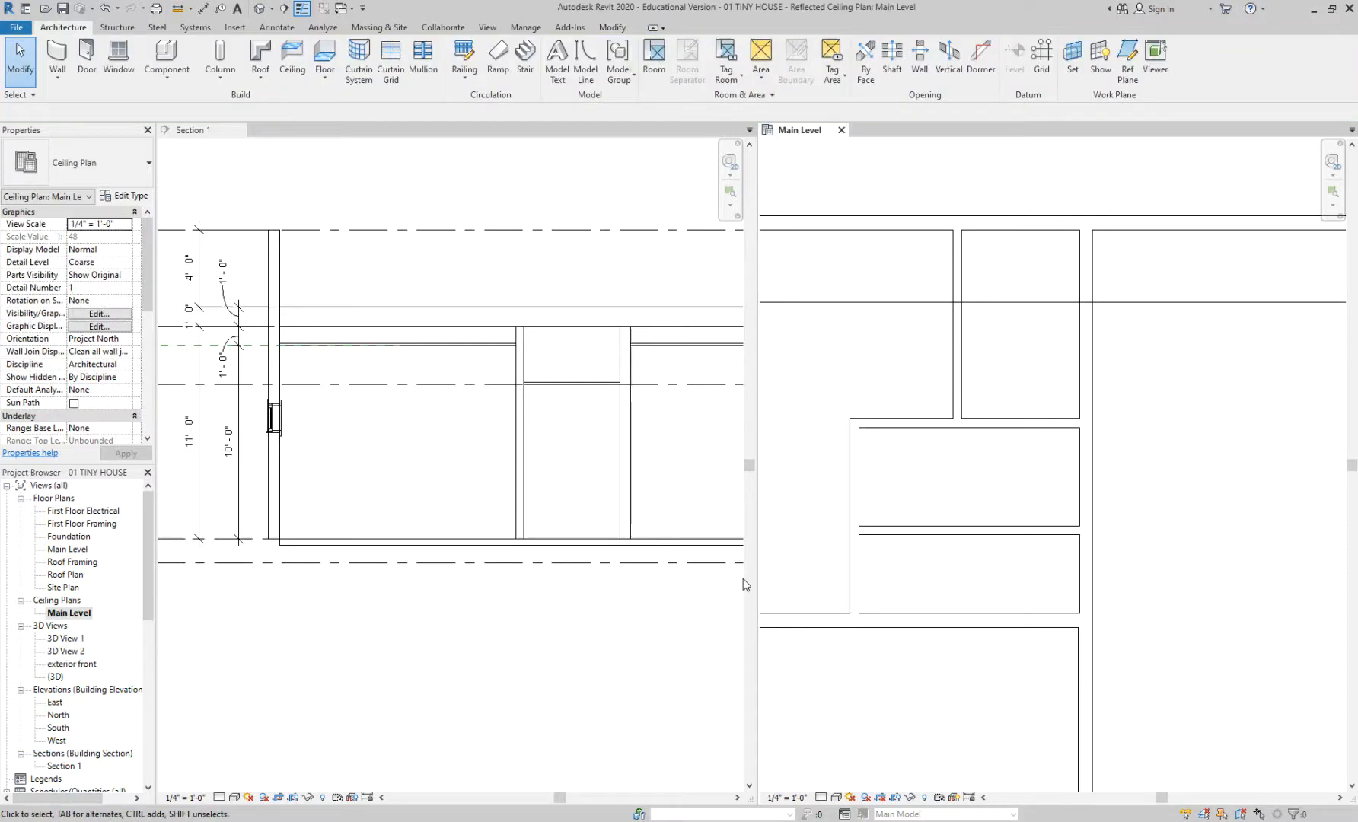
- Select the small room's new ceiling in Section 1 to inspect its height and plan extent, and deselect it
{"action": "scroll", "coordinate": [575, 381], "scroll_direction": "up", "scroll_amount": 3}
{"action": "left_click", "coordinate": [575, 380]}
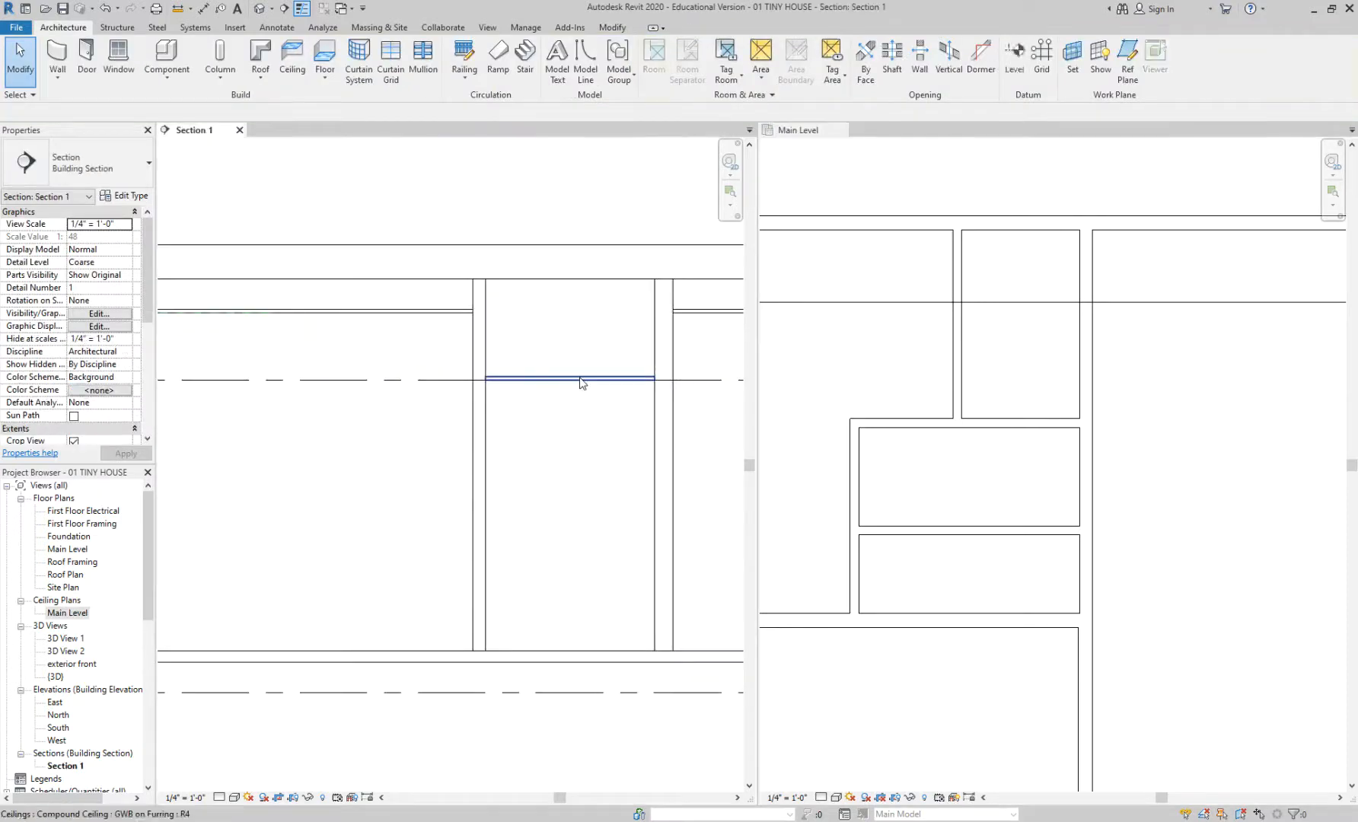
{"action": "left_click", "coordinate": [576, 380]}
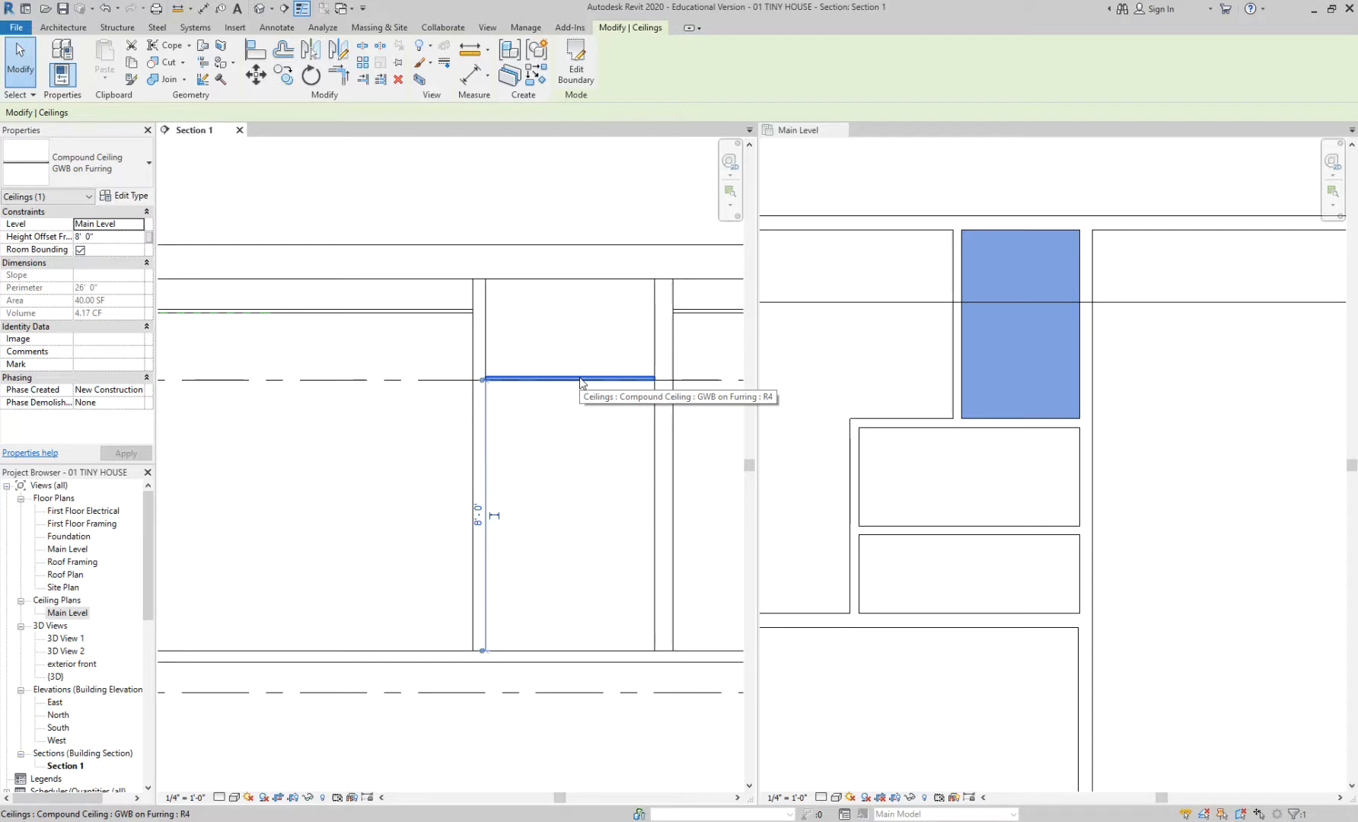
{"action": "key", "text": "Escape"}
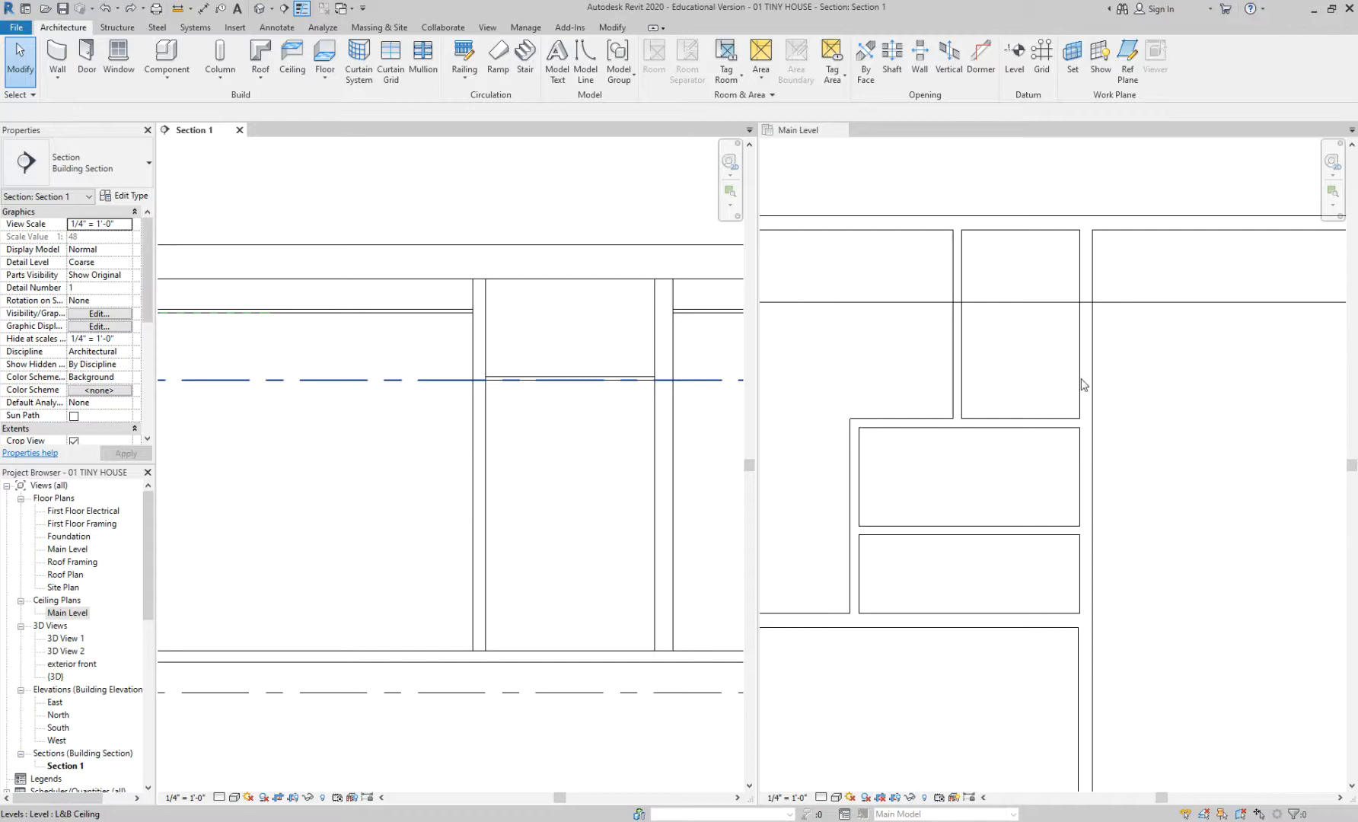
- Start placing a lighting fixture in the Main Level ceiling plan and browse to the Lighting > Architectural > Internal family folder for loading
{"action": "scroll", "coordinate": [1065, 365], "scroll_direction": "down", "scroll_amount": 2}
{"action": "scroll", "coordinate": [1104, 390], "scroll_direction": "up", "scroll_amount": 2}
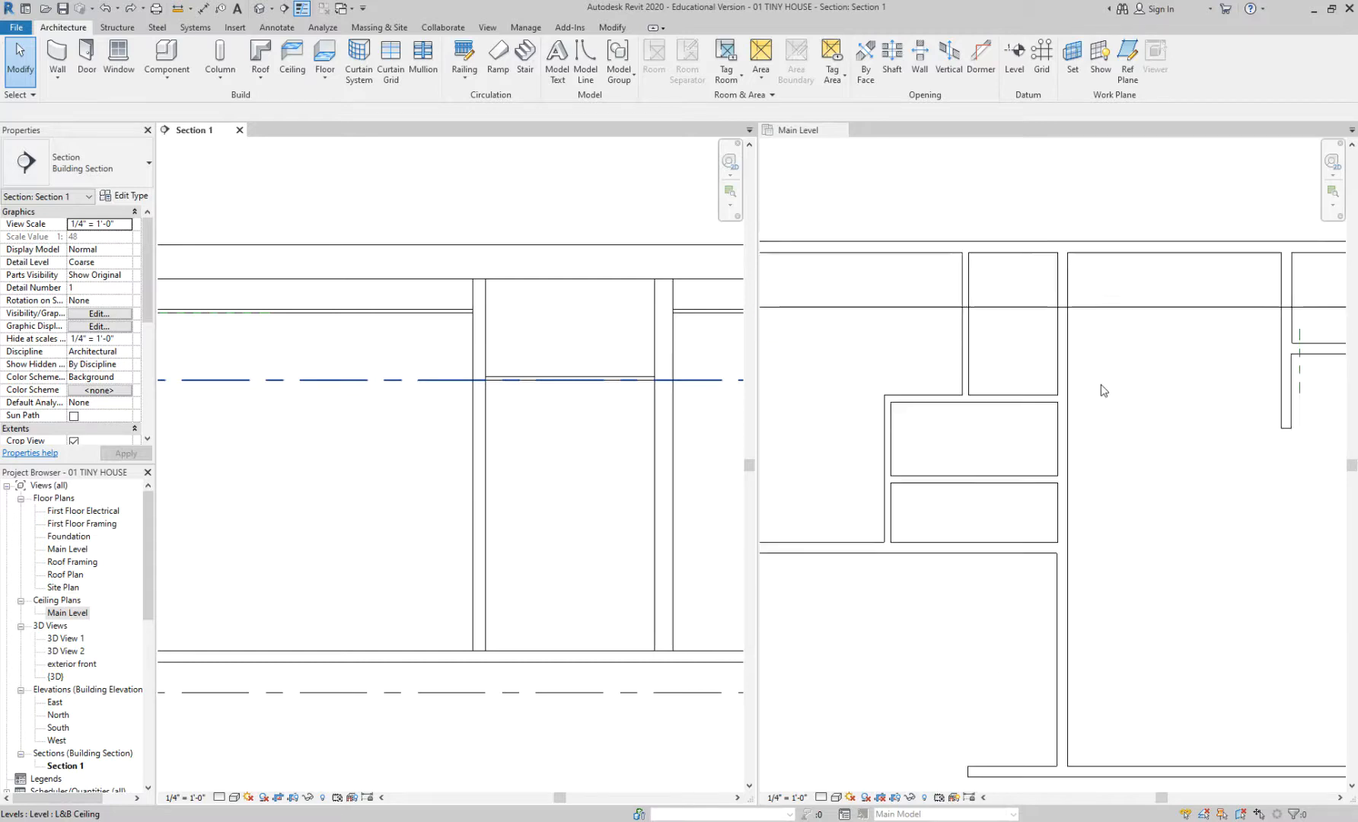
{"action": "left_click", "coordinate": [1053, 230]}
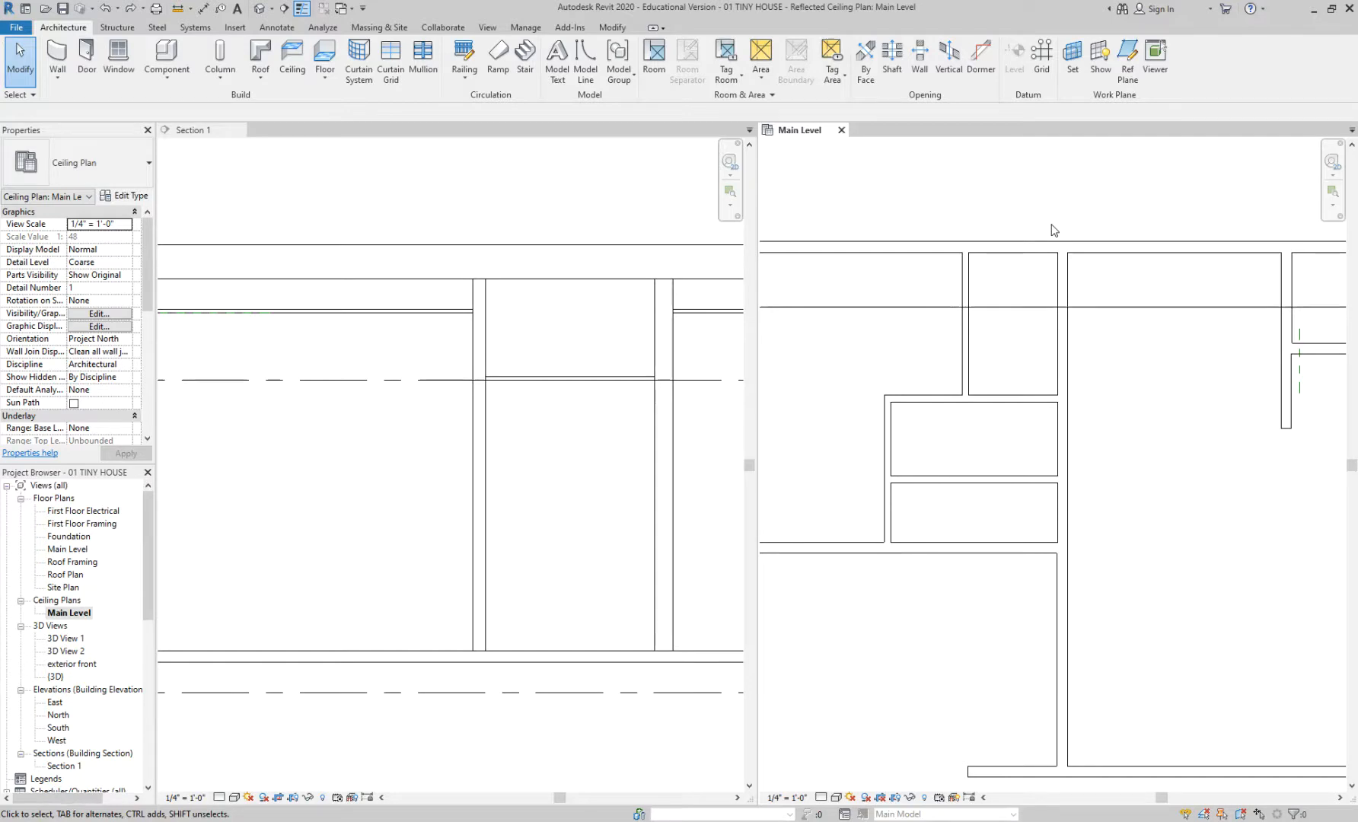
{"action": "left_click", "coordinate": [195, 27]}
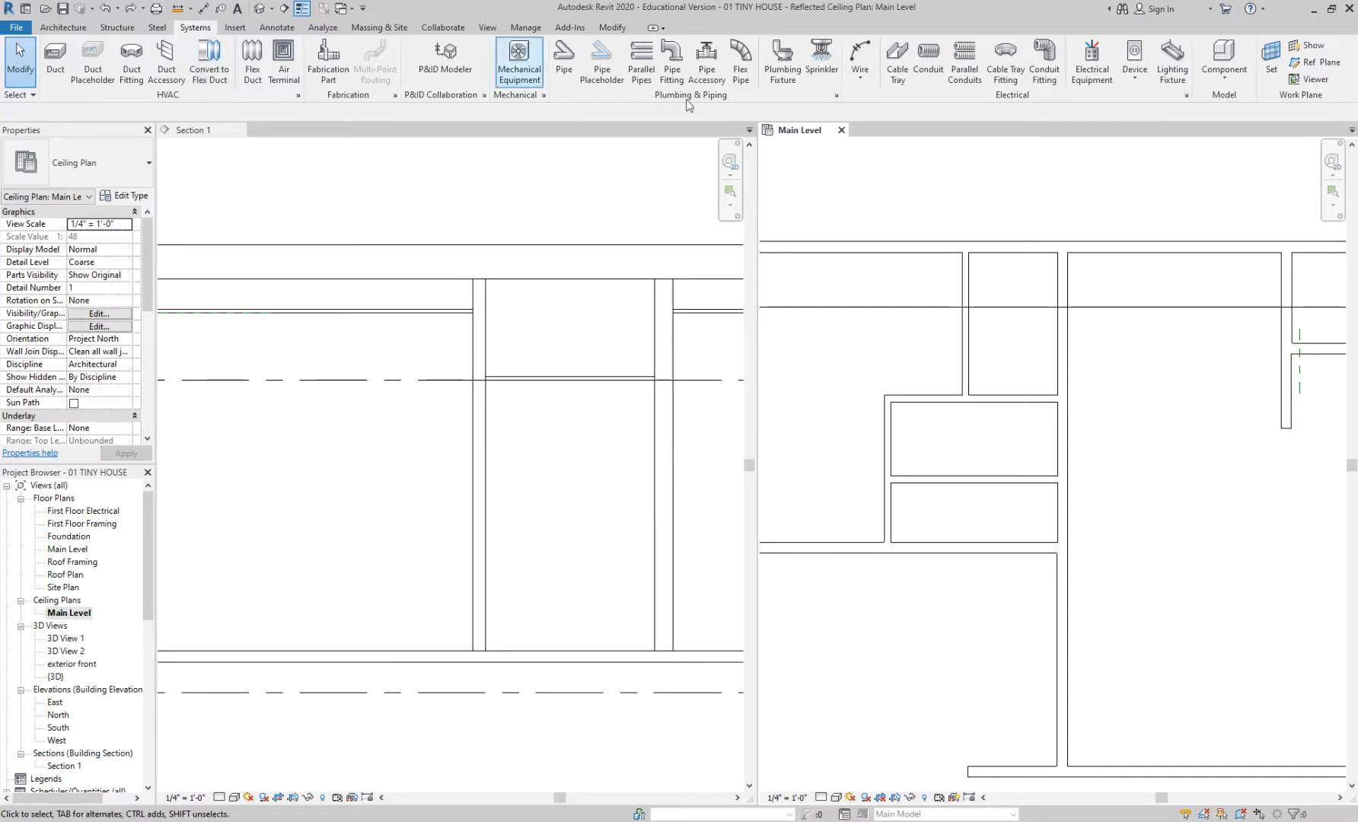
{"action": "left_click", "coordinate": [1169, 80]}
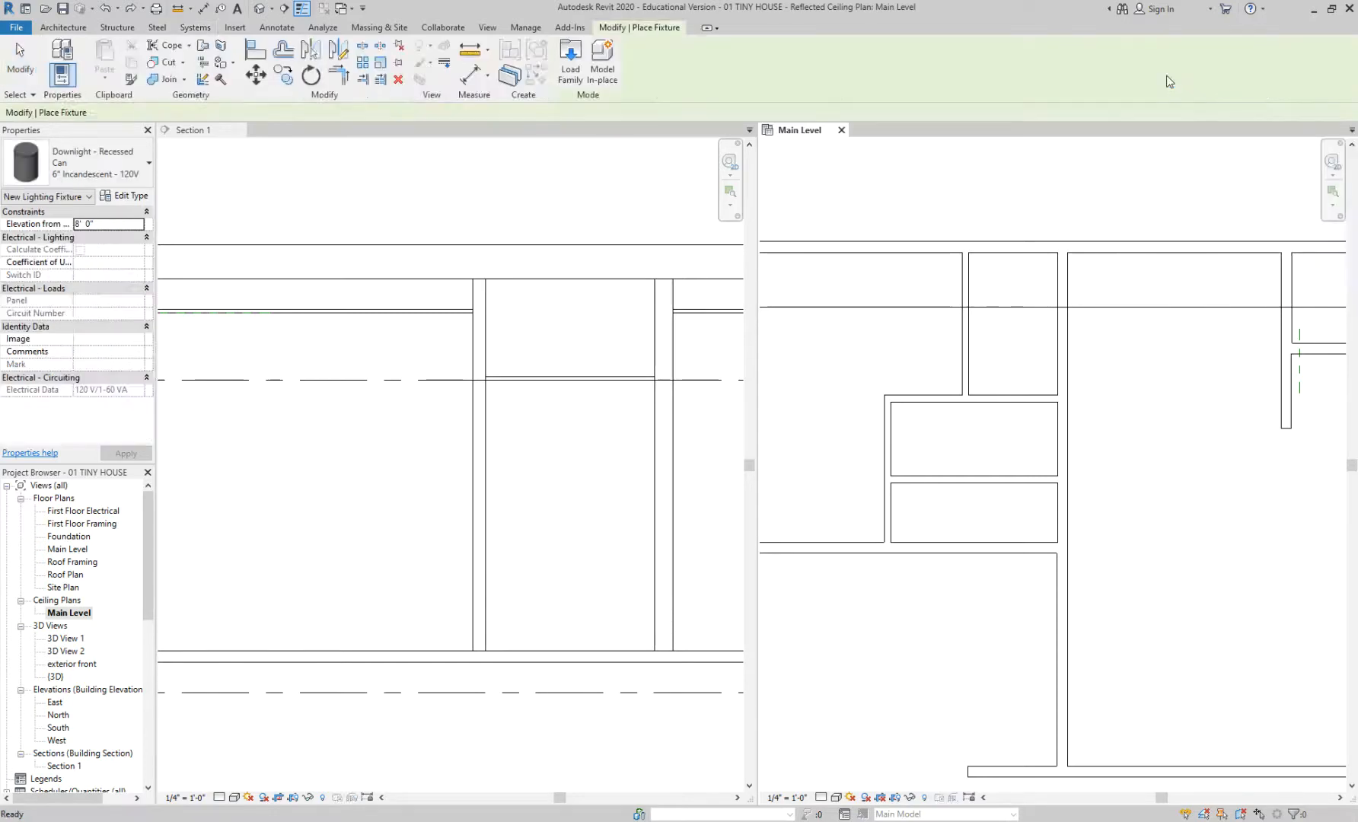
{"action": "left_click", "coordinate": [116, 174]}
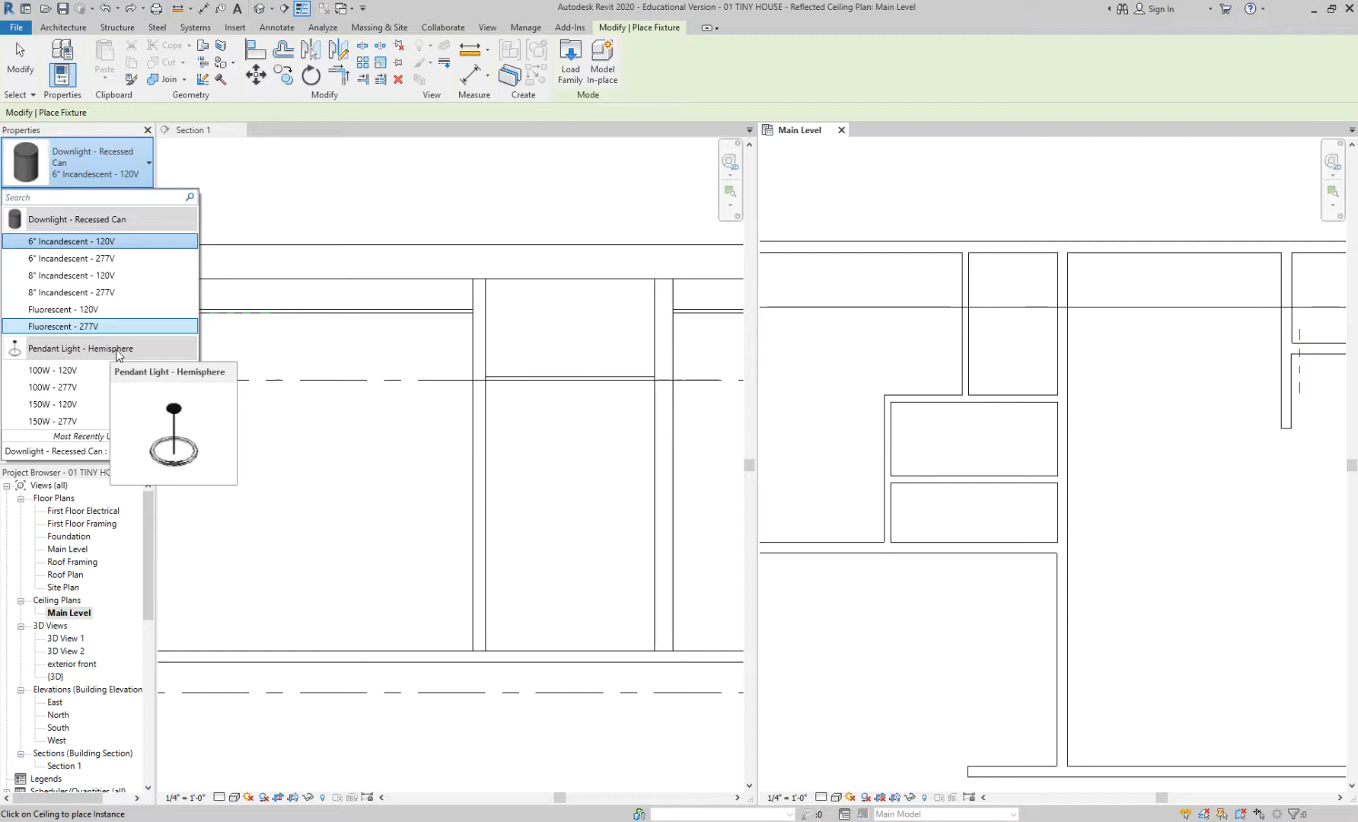
{"action": "left_click", "coordinate": [564, 67]}
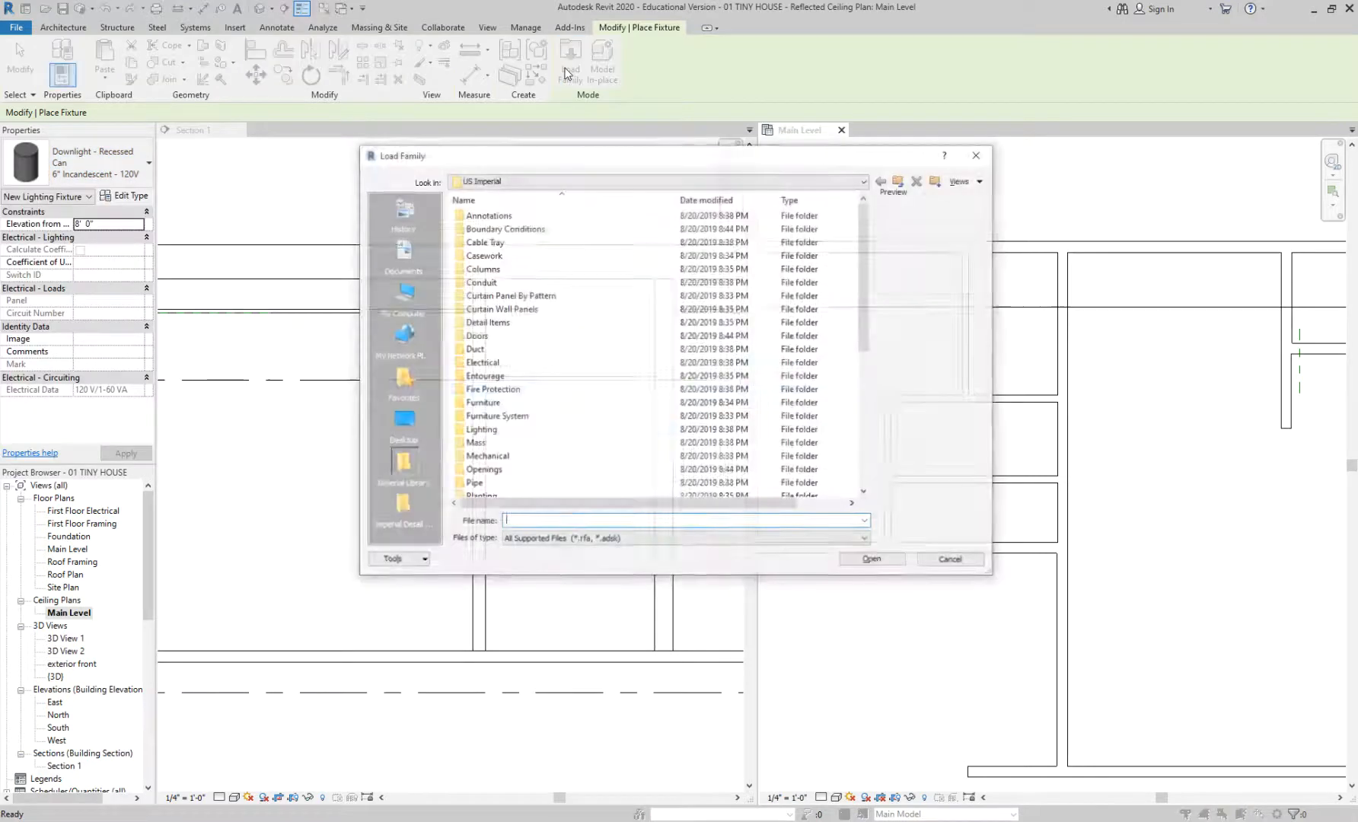
{"action": "double_click", "coordinate": [492, 435]}
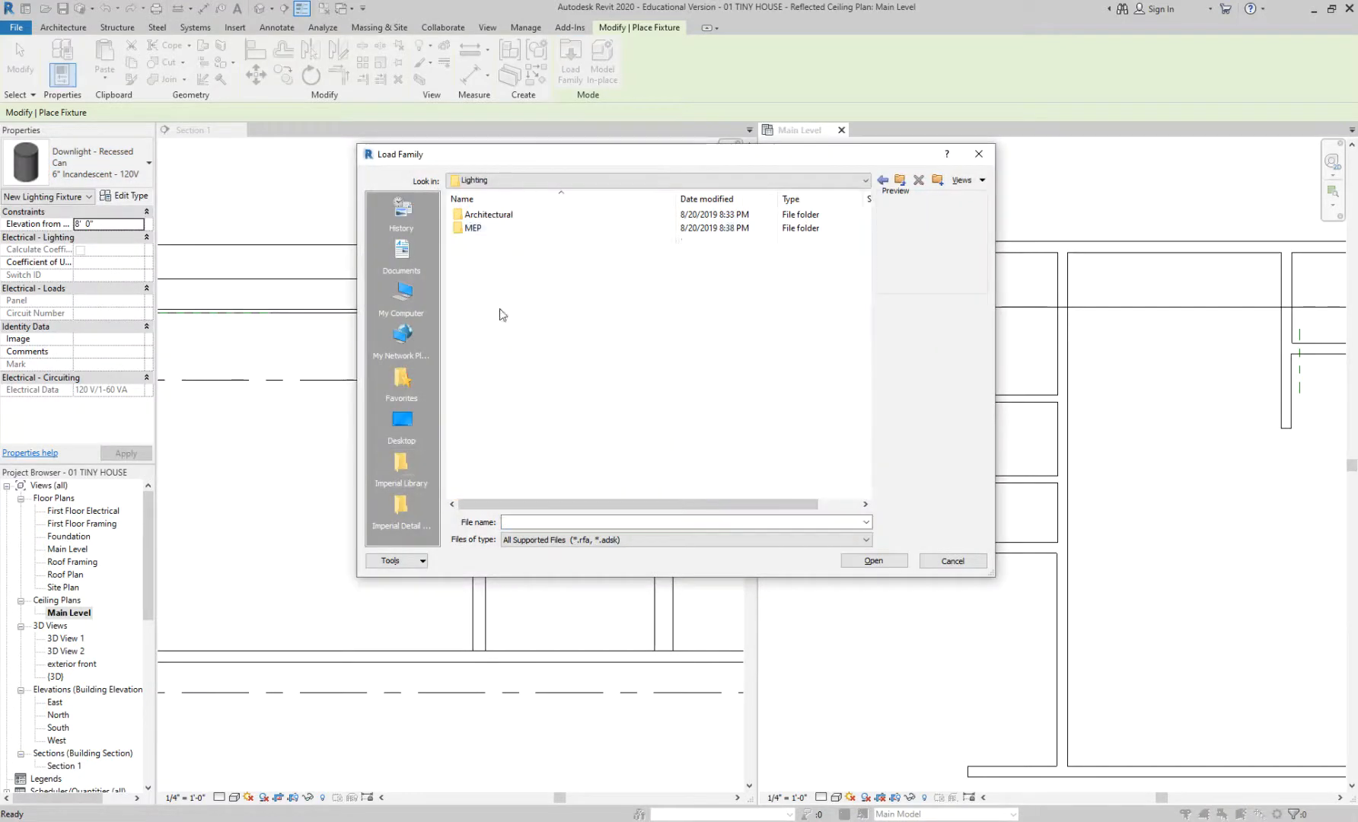
{"action": "double_click", "coordinate": [506, 216]}
{"action": "double_click", "coordinate": [489, 227]}
- Preview the downlight, pendant, sconce, spot light, studio light and troffer families in the Internal lighting folder
{"action": "left_click", "coordinate": [492, 257]}
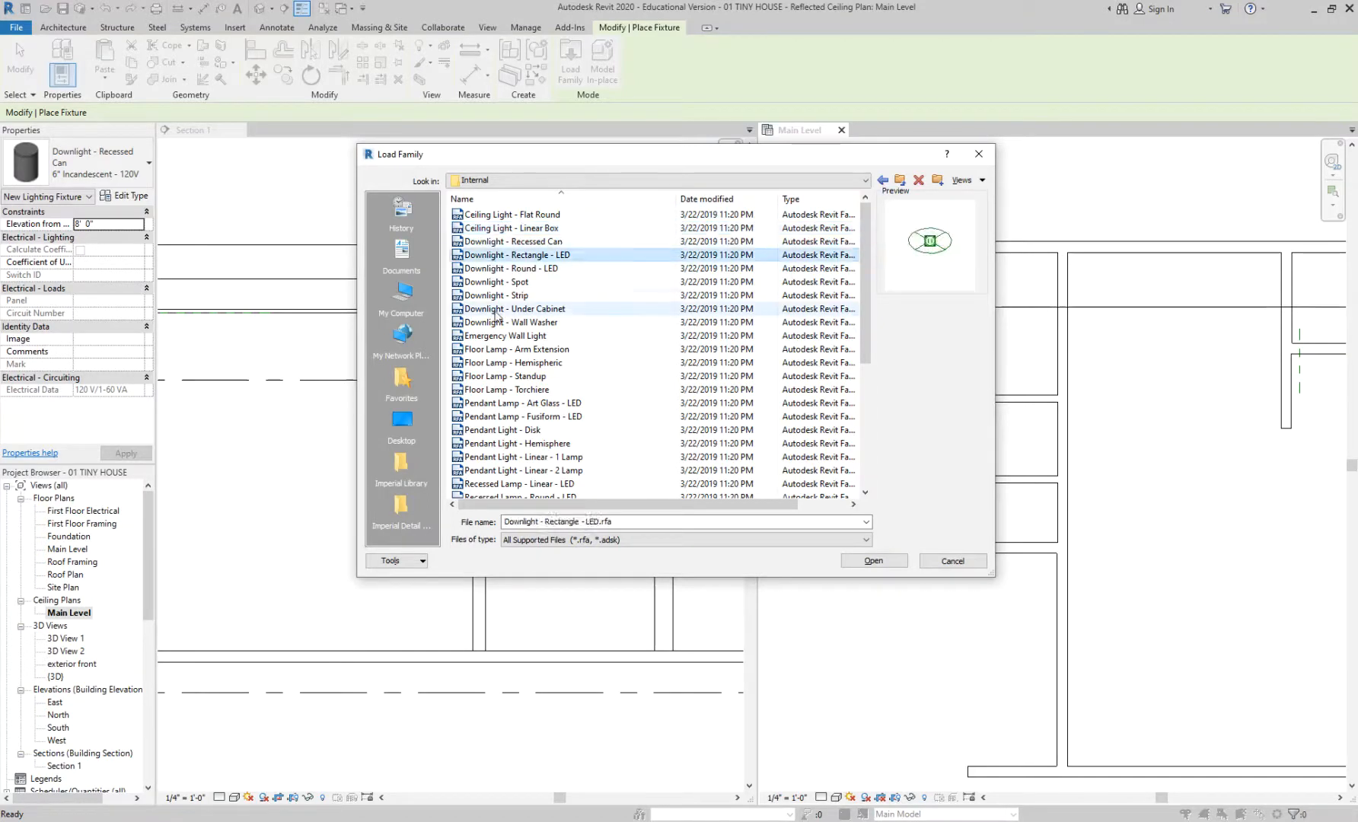
{"action": "left_click", "coordinate": [499, 350]}
{"action": "left_click", "coordinate": [496, 324]}
{"action": "scroll", "coordinate": [496, 332], "scroll_direction": "down", "scroll_amount": 2}
{"action": "left_click", "coordinate": [501, 374]}
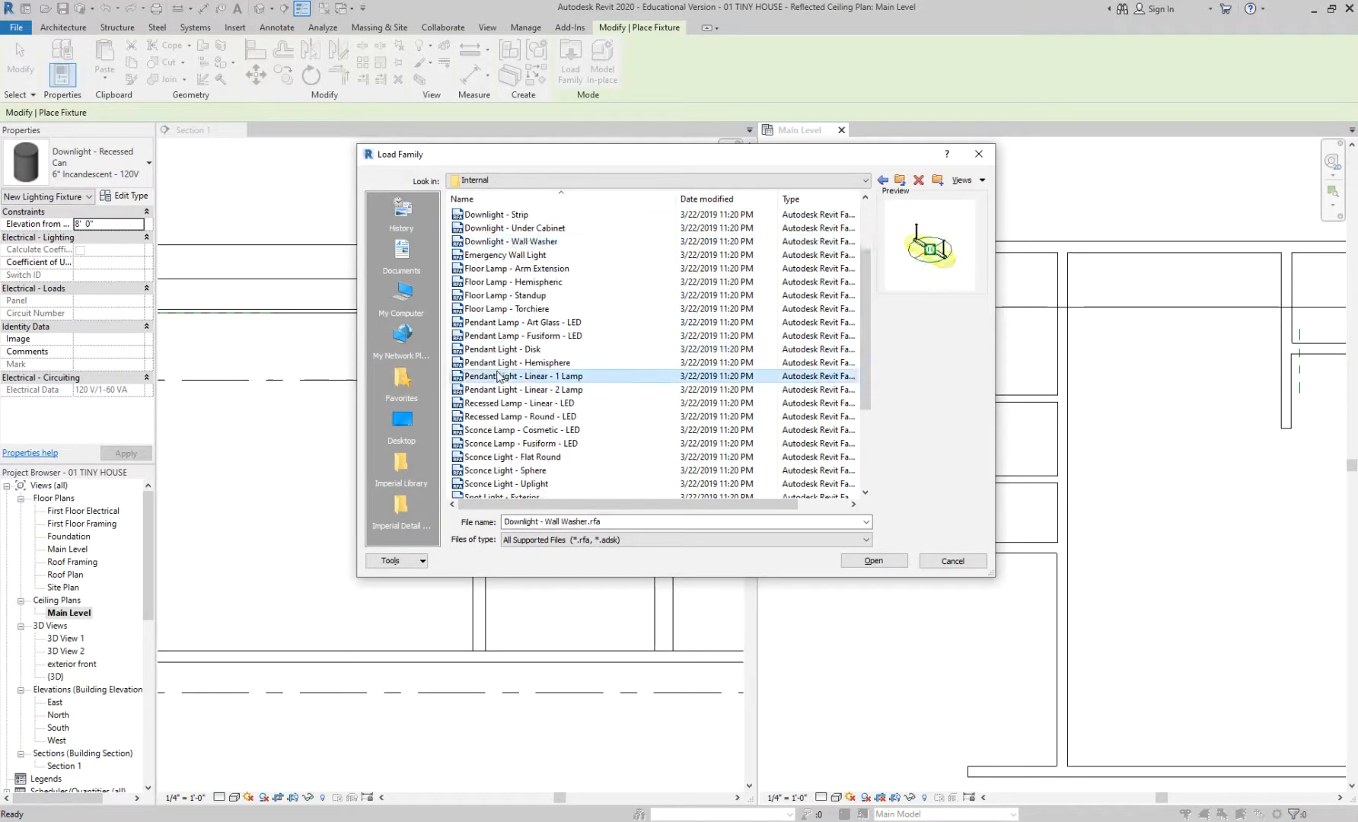
{"action": "left_click", "coordinate": [508, 445]}
{"action": "scroll", "coordinate": [508, 446], "scroll_direction": "down", "scroll_amount": 3}
{"action": "left_click", "coordinate": [509, 443]}
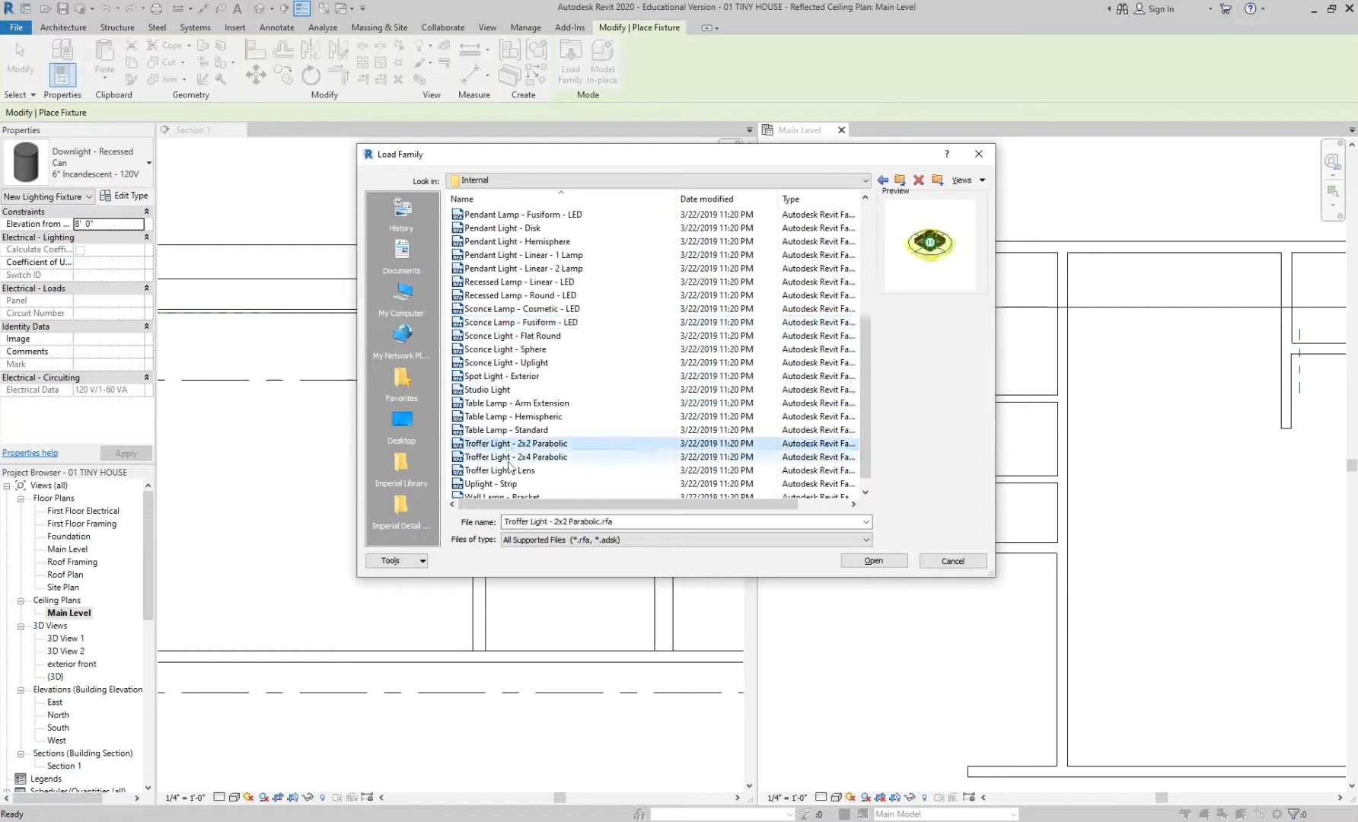
{"action": "left_click", "coordinate": [506, 484]}
{"action": "left_click", "coordinate": [533, 336]}
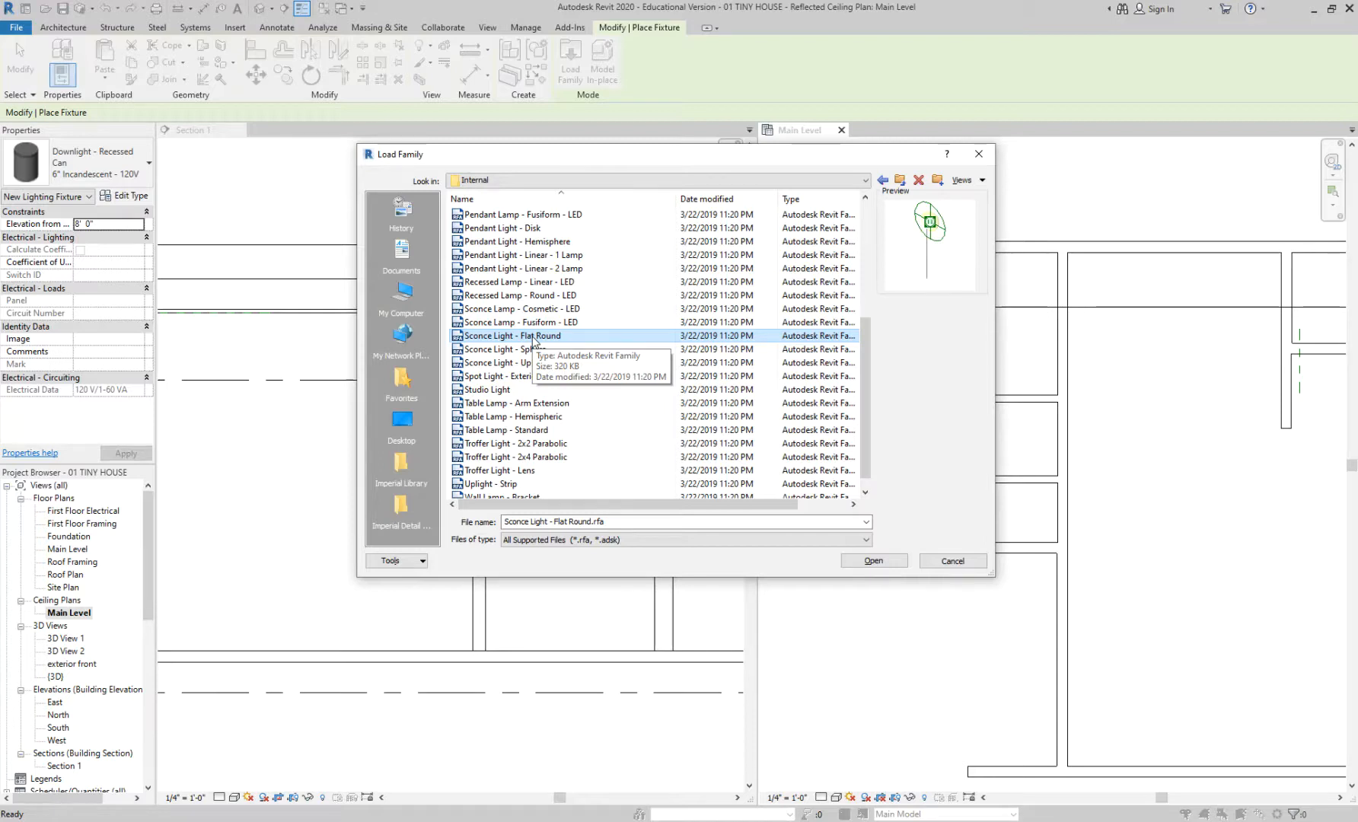
{"action": "left_click", "coordinate": [508, 229]}
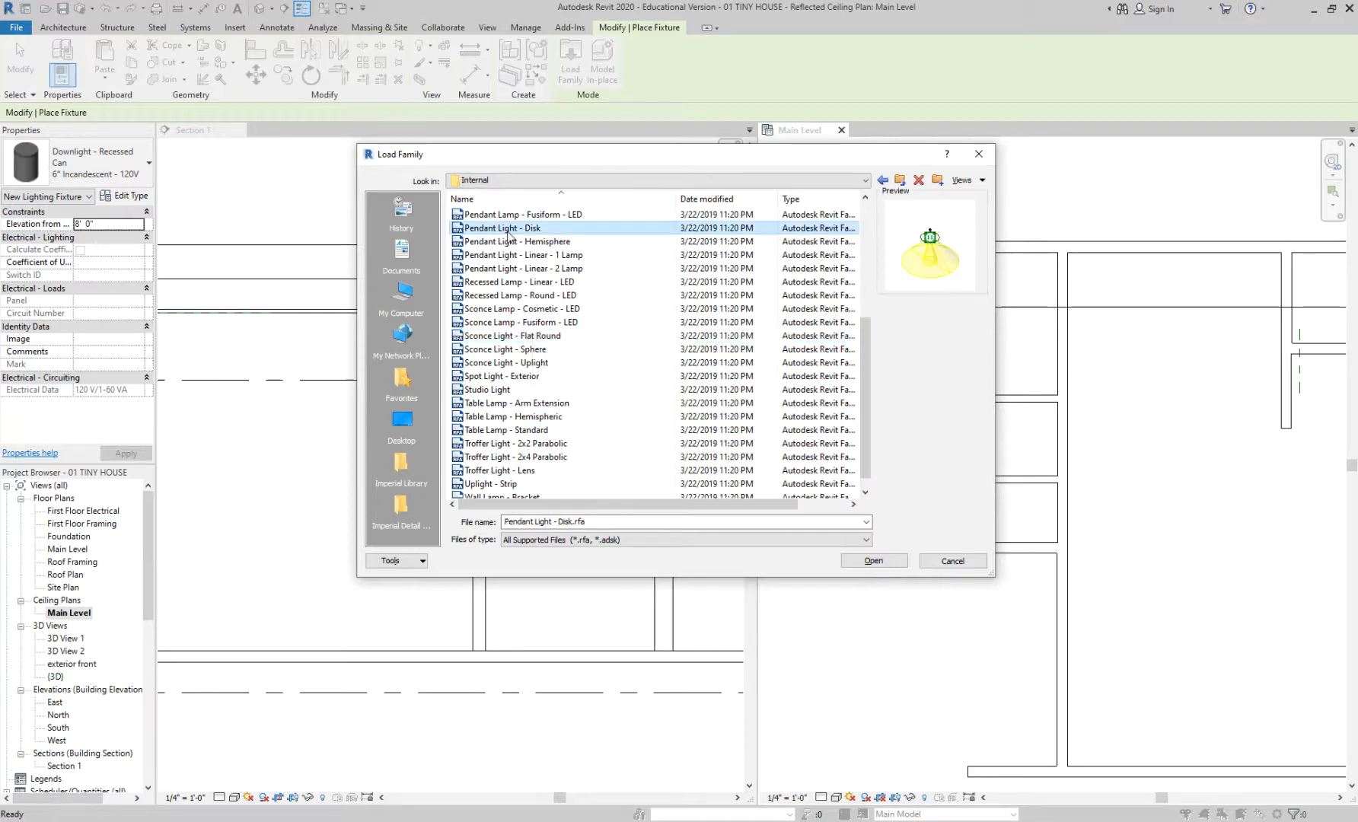
{"action": "left_click", "coordinate": [517, 376]}
{"action": "scroll", "coordinate": [518, 385], "scroll_direction": "down", "scroll_amount": 1}
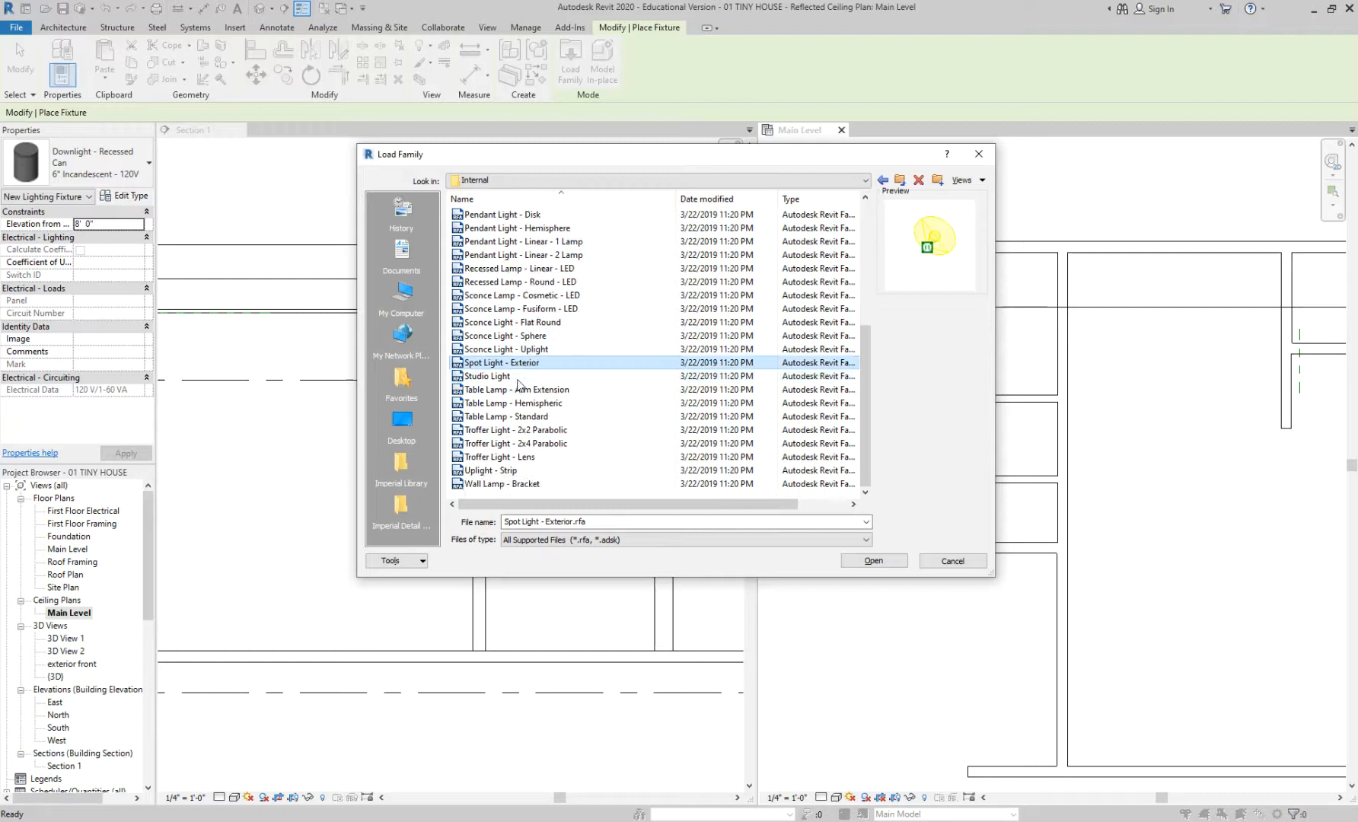
{"action": "left_click", "coordinate": [506, 376]}
{"action": "left_click", "coordinate": [496, 430]}
{"action": "left_click", "coordinate": [495, 446]}
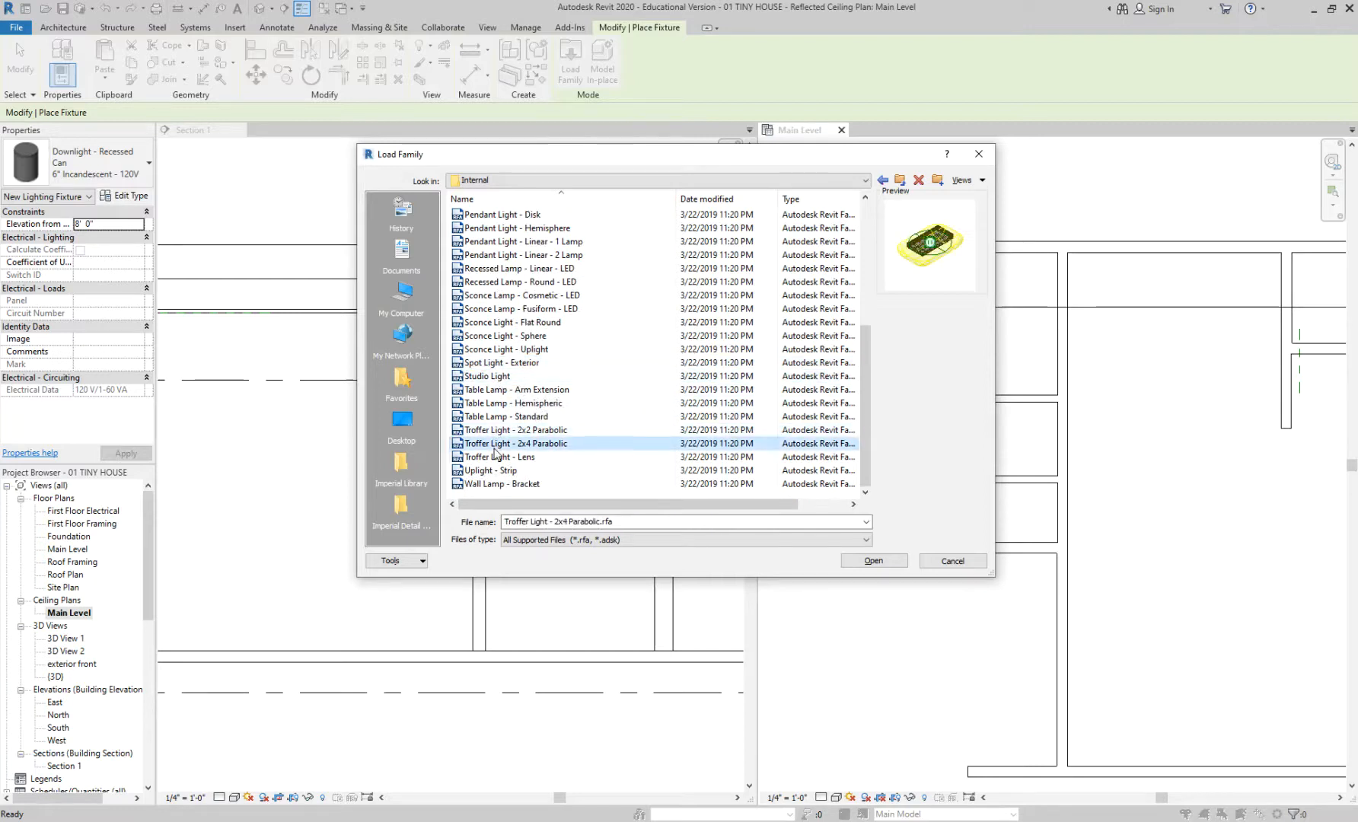
{"action": "scroll", "coordinate": [516, 247], "scroll_direction": "up", "scroll_amount": 5}
- Load the Downlight - Rectangle - LED family with its 25W, 40W and 68W Rectangle types
{"action": "left_click", "coordinate": [515, 242]}
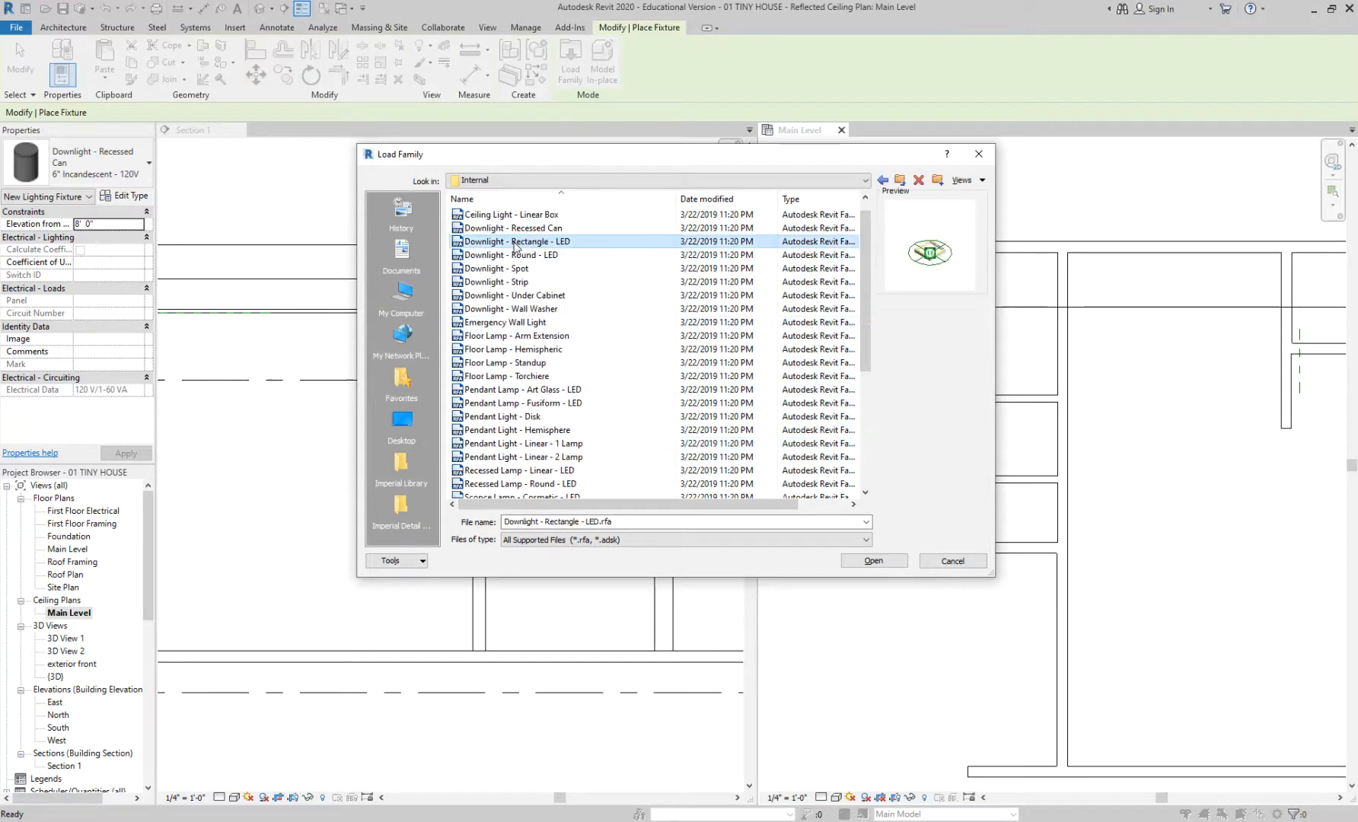
{"action": "left_click", "coordinate": [873, 561]}
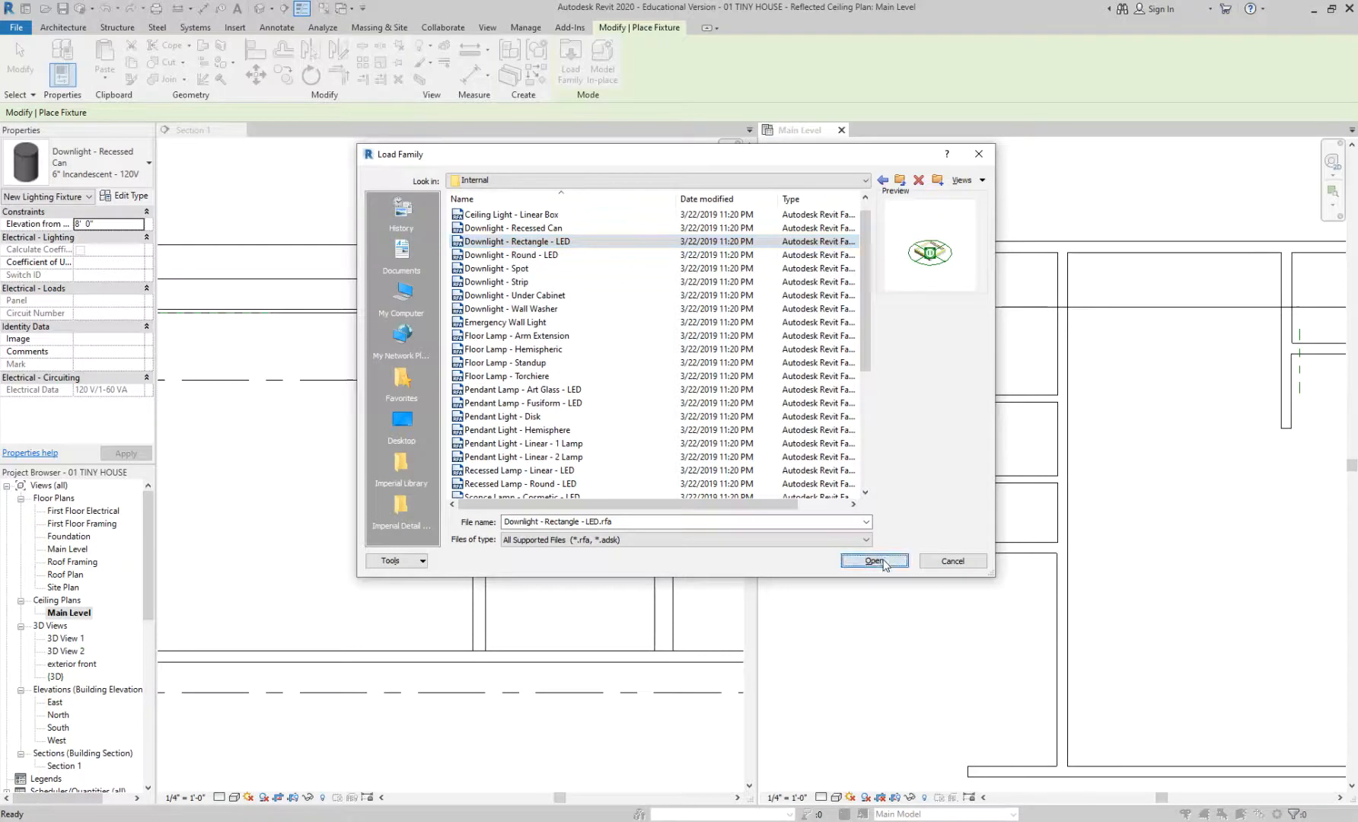
{"action": "left_click", "coordinate": [604, 254]}
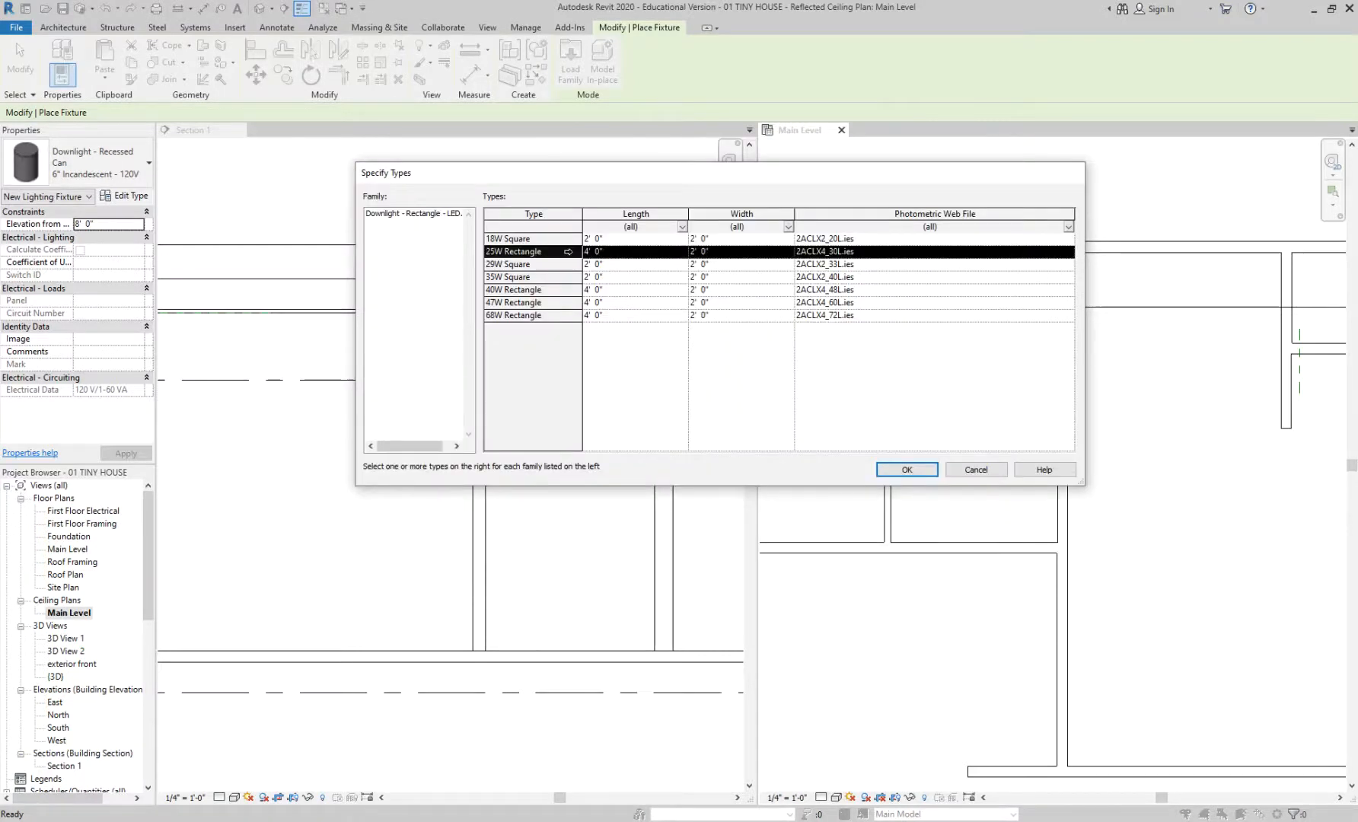
{"action": "left_click", "coordinate": [563, 288], "text": "shift"}
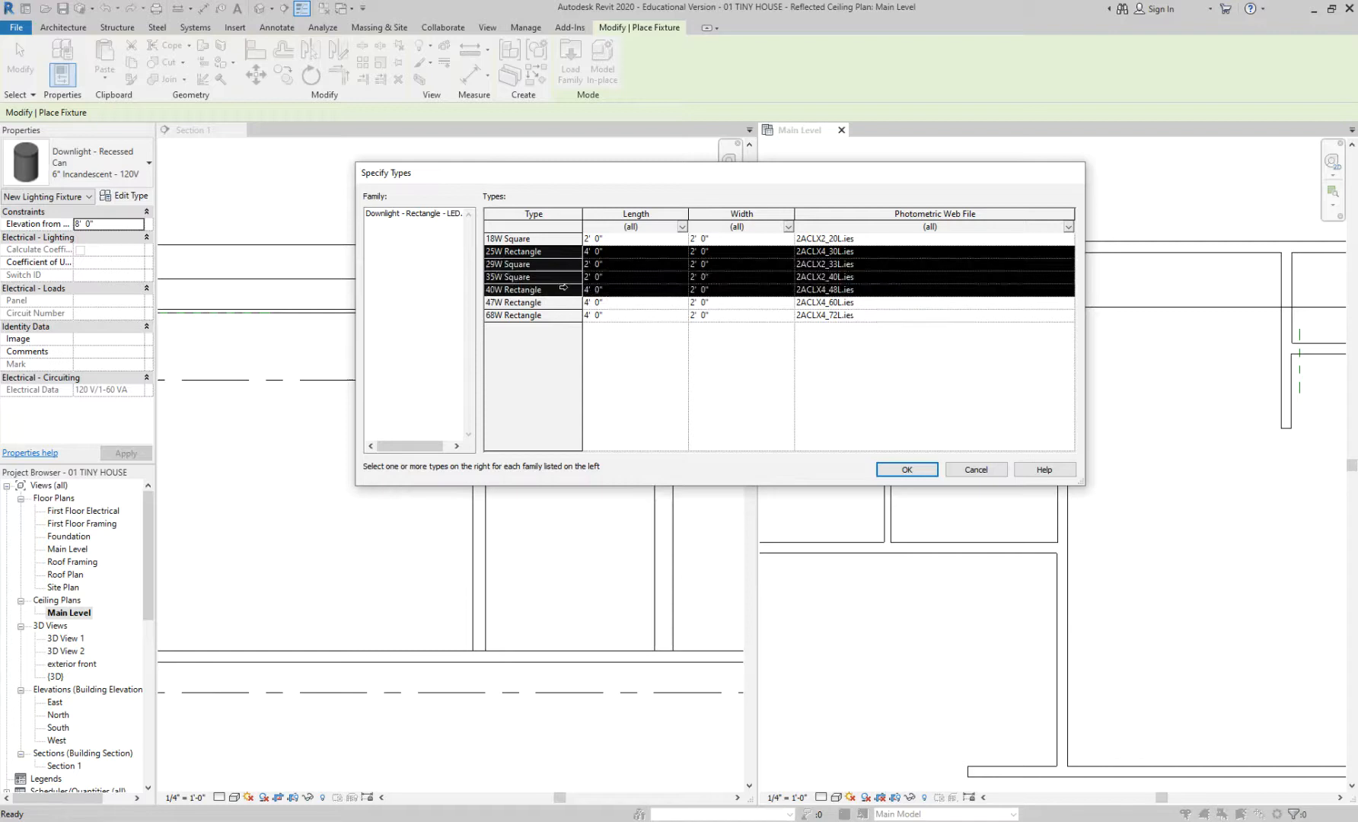
{"action": "left_click", "coordinate": [603, 304]}
{"action": "left_click", "coordinate": [541, 251], "text": "shift"}
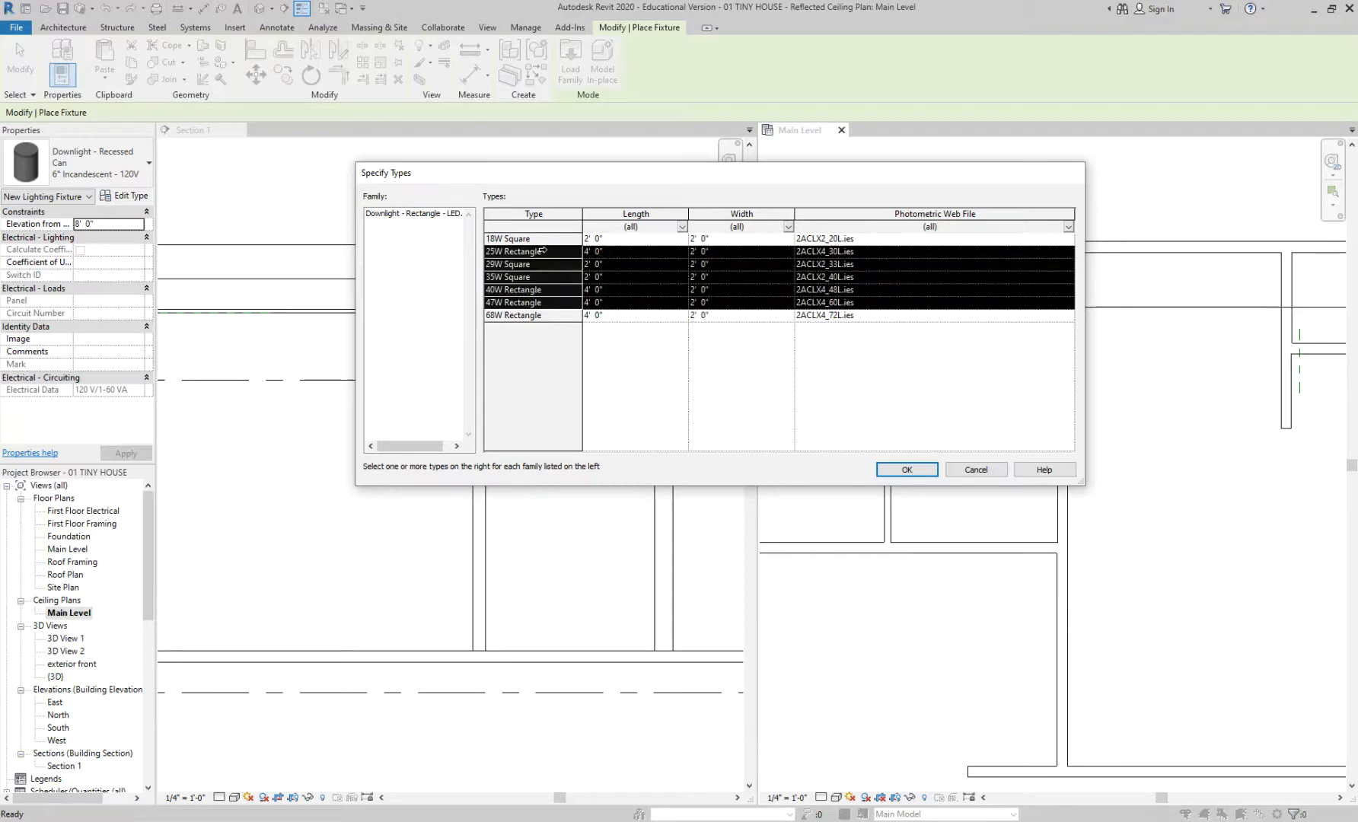
{"action": "left_click", "coordinate": [542, 250]}
{"action": "left_click", "coordinate": [543, 290], "text": "ctrl"}
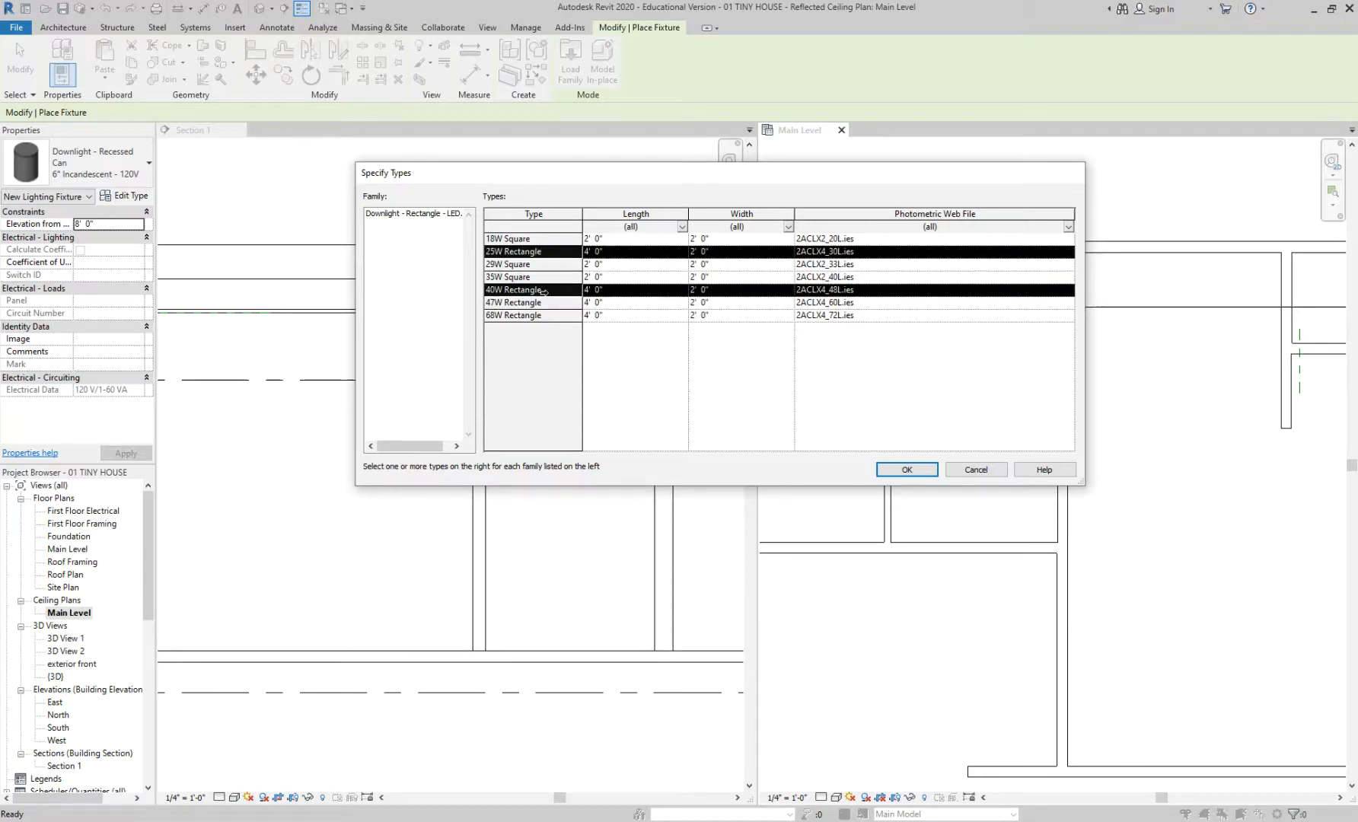
{"action": "left_click", "coordinate": [543, 315], "text": "ctrl"}
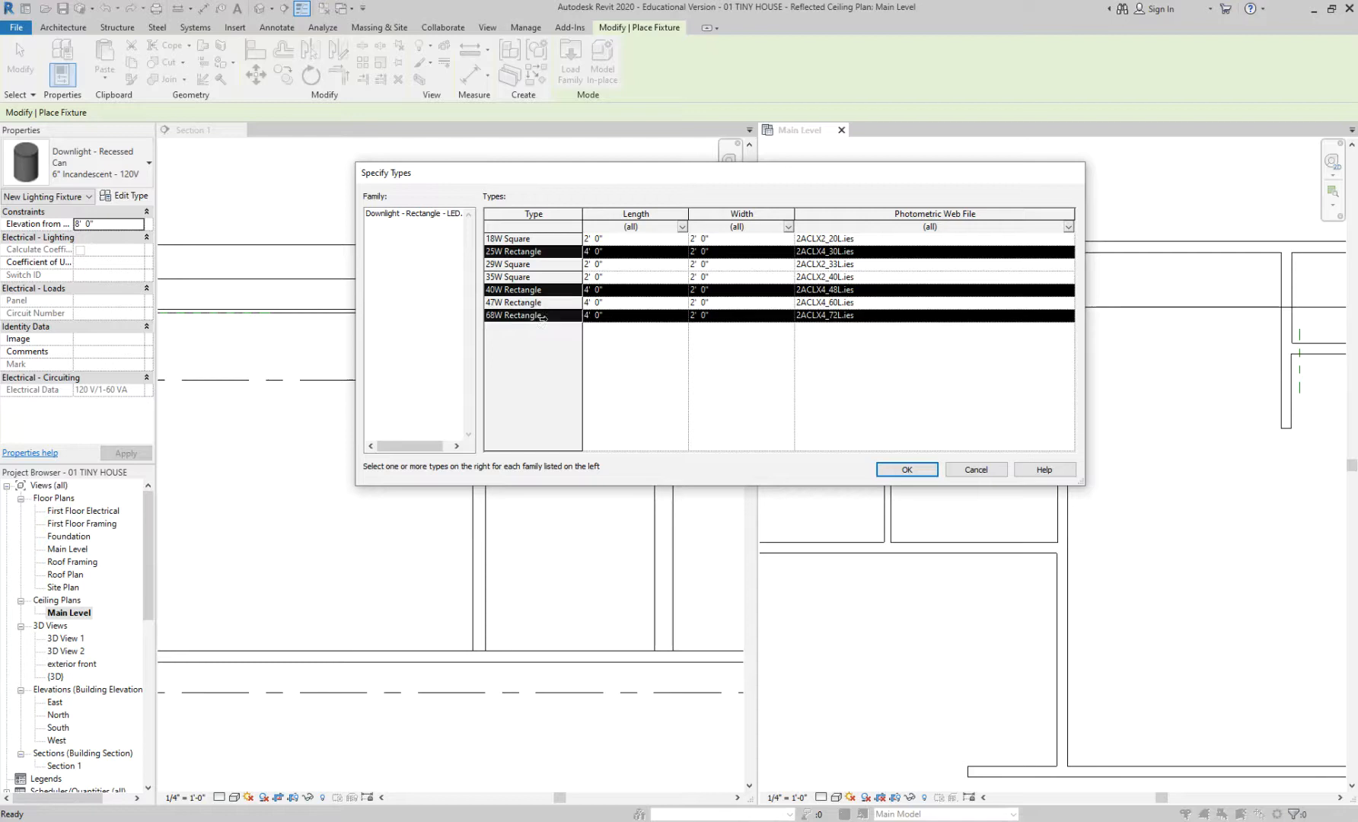
{"action": "left_click", "coordinate": [883, 470]}
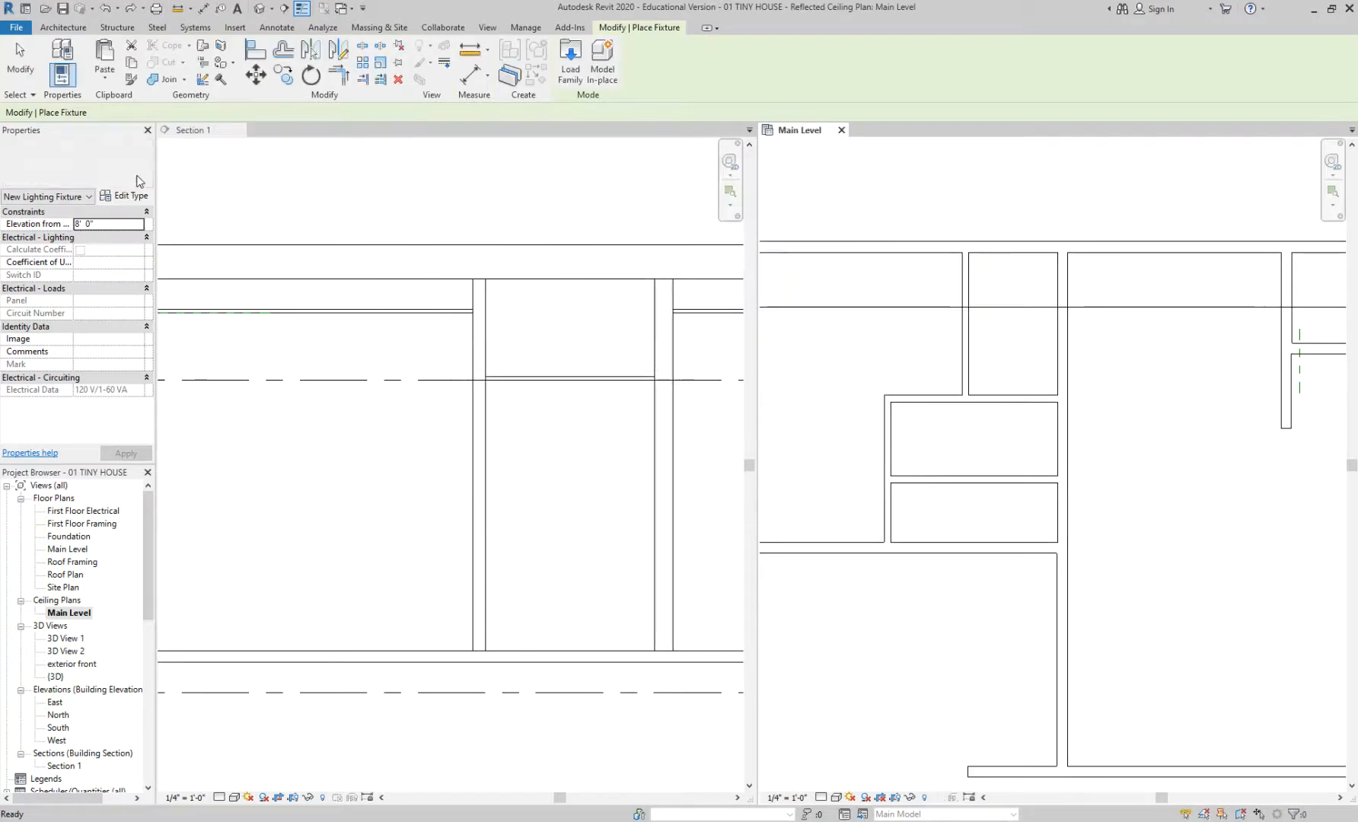
- Place three Pendant Light - Hemisphere 100W - 120V fixtures in a row down the middle of the large room's ceiling
{"action": "scroll", "coordinate": [1109, 415], "scroll_direction": "down", "scroll_amount": 2}
{"action": "scroll", "coordinate": [1066, 437], "scroll_direction": "up", "scroll_amount": 2}
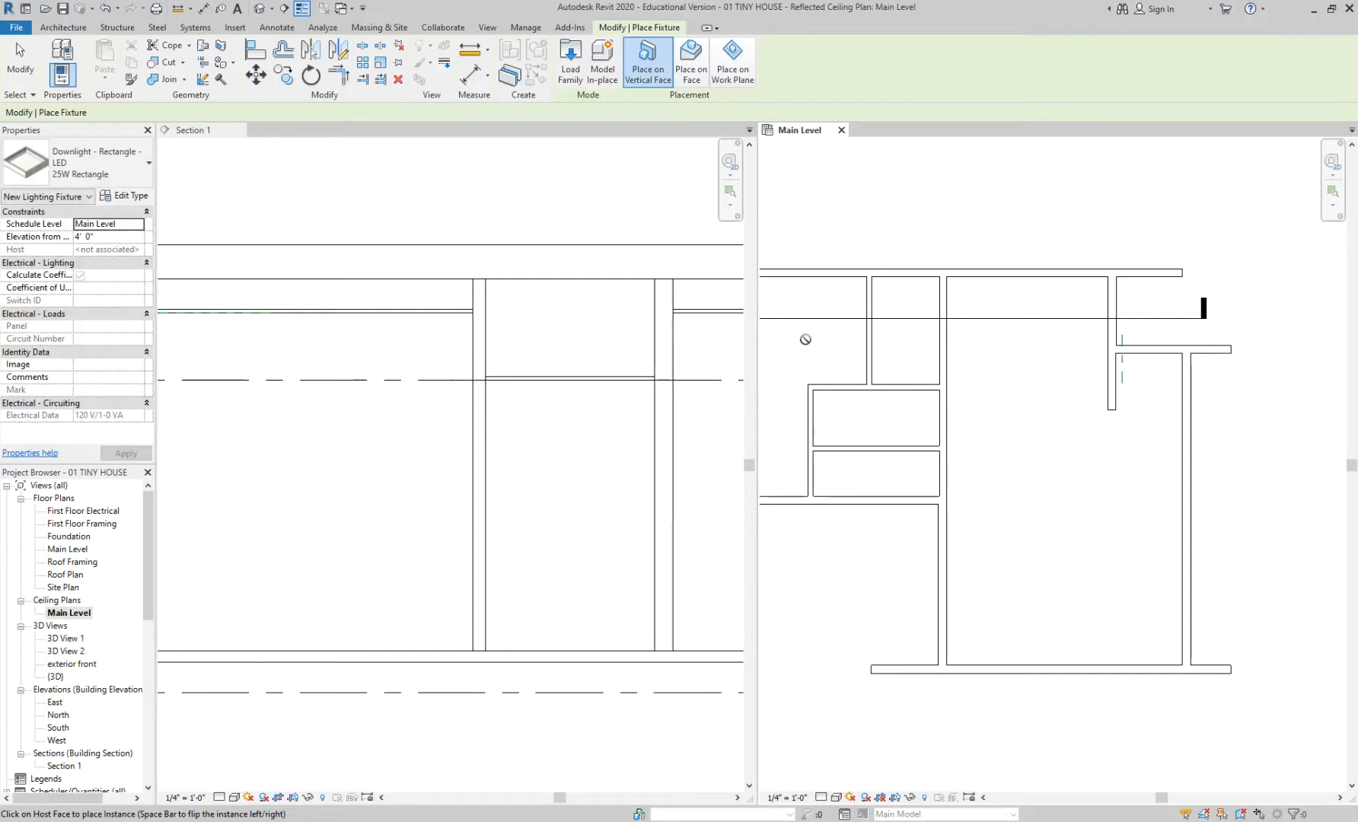
{"action": "left_click", "coordinate": [95, 176]}
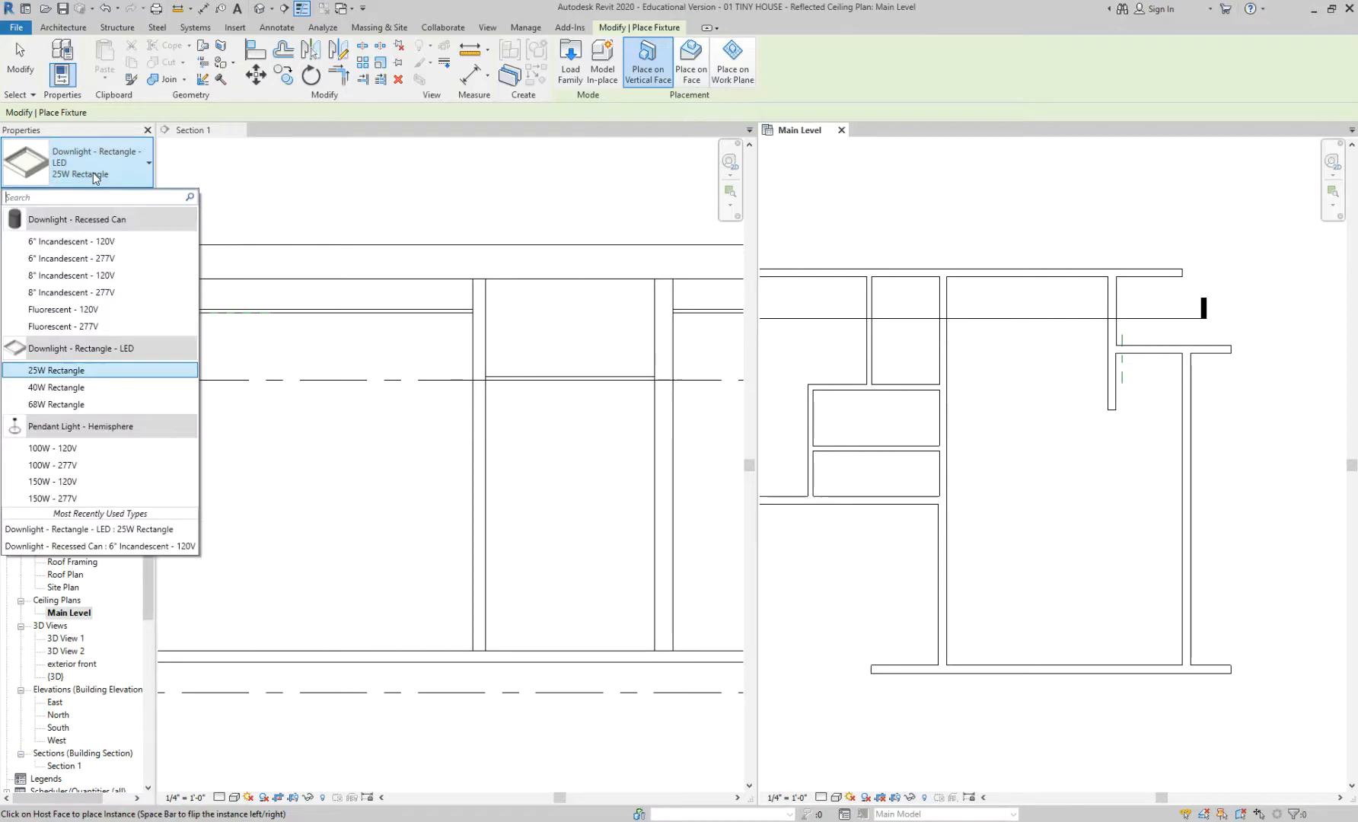
{"action": "mouse_move", "coordinate": [125, 351]}
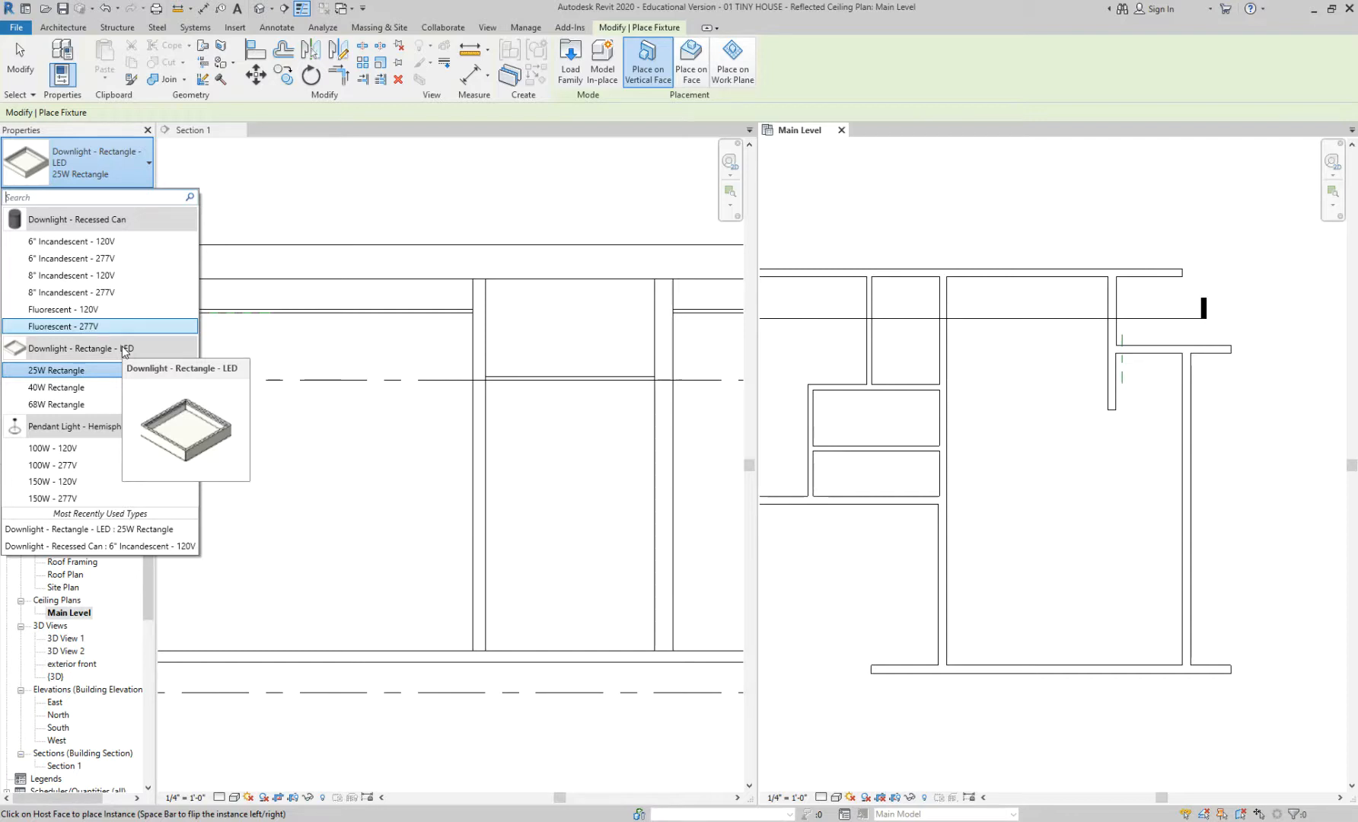
{"action": "left_click", "coordinate": [85, 449]}
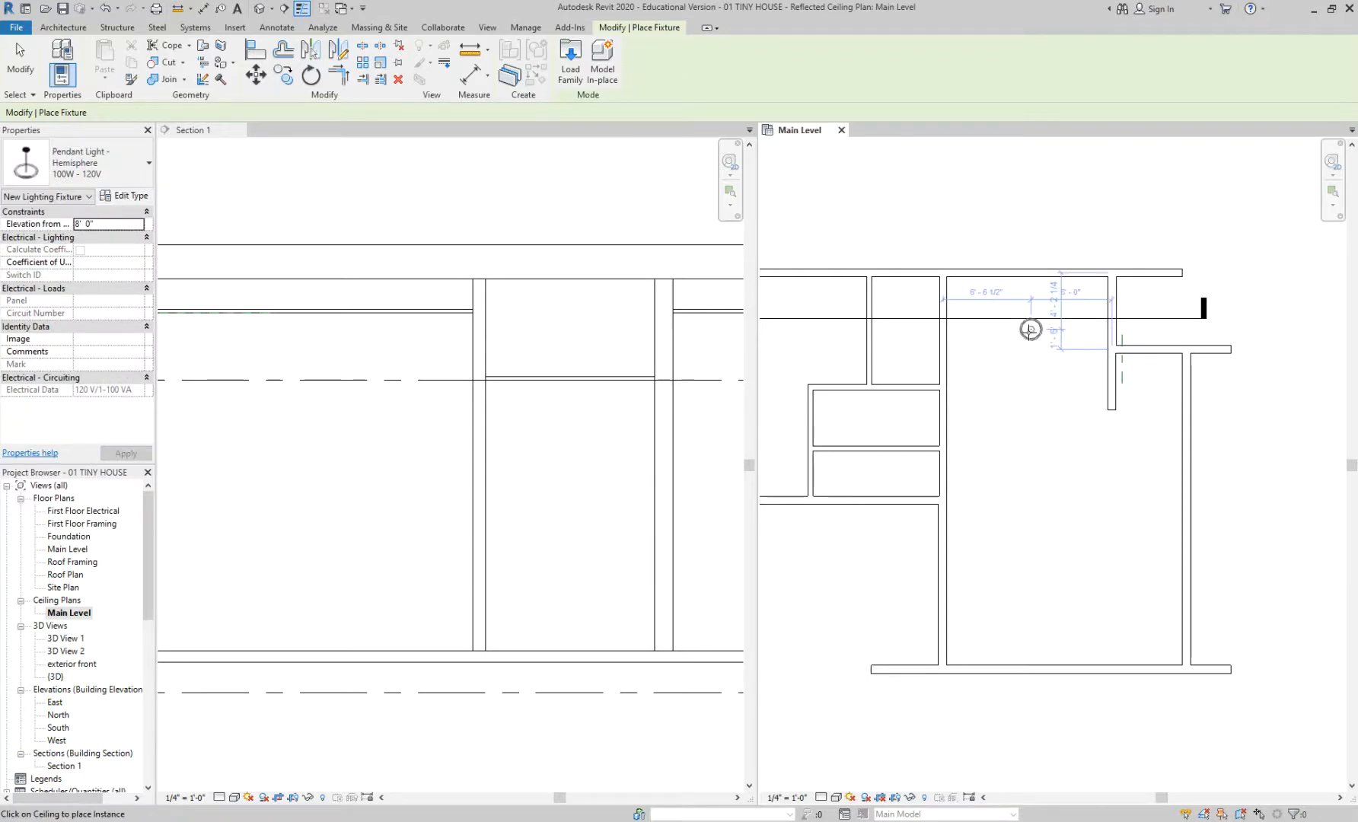
{"action": "left_click", "coordinate": [1031, 329]}
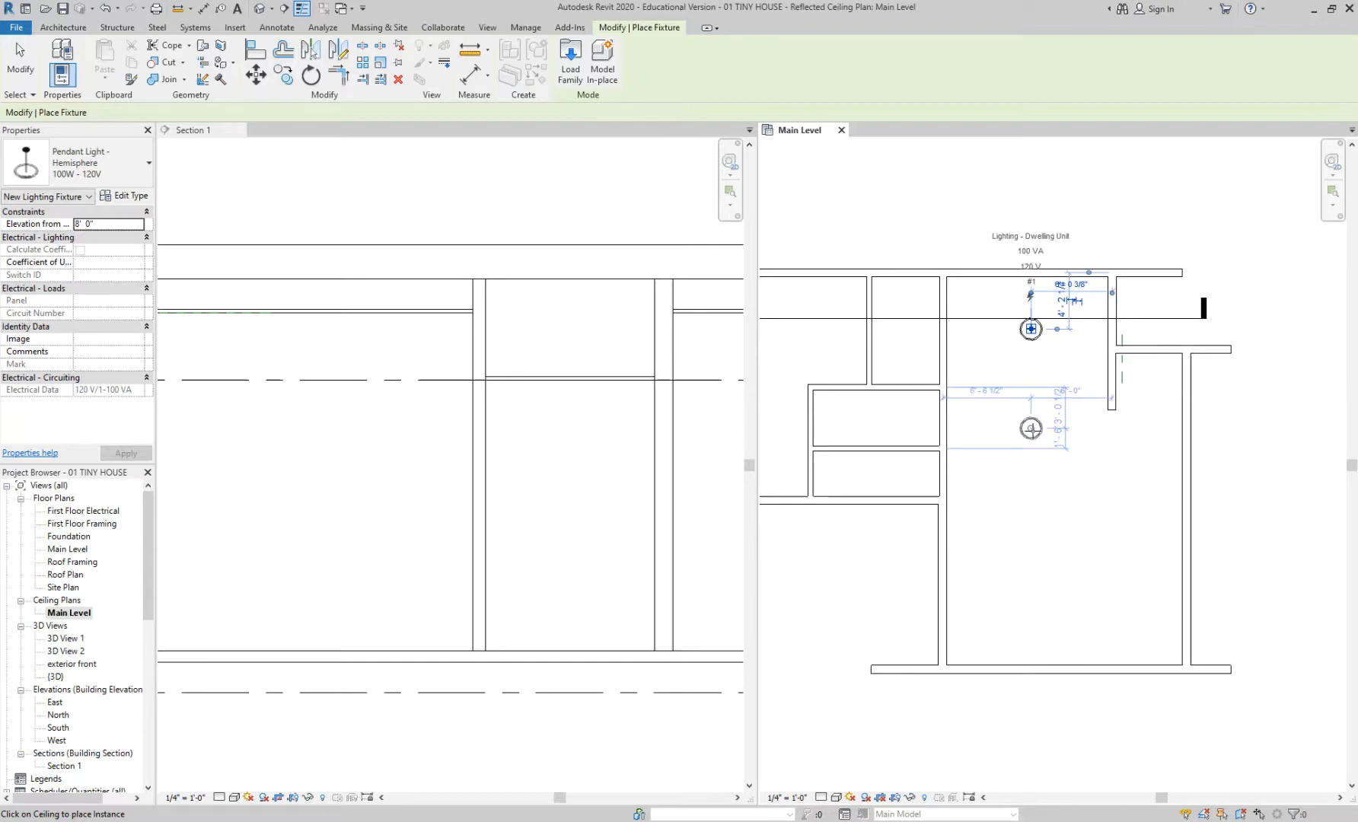
{"action": "left_click", "coordinate": [1037, 574]}
{"action": "key", "text": "Escape"}
{"action": "key", "text": "Escape"}
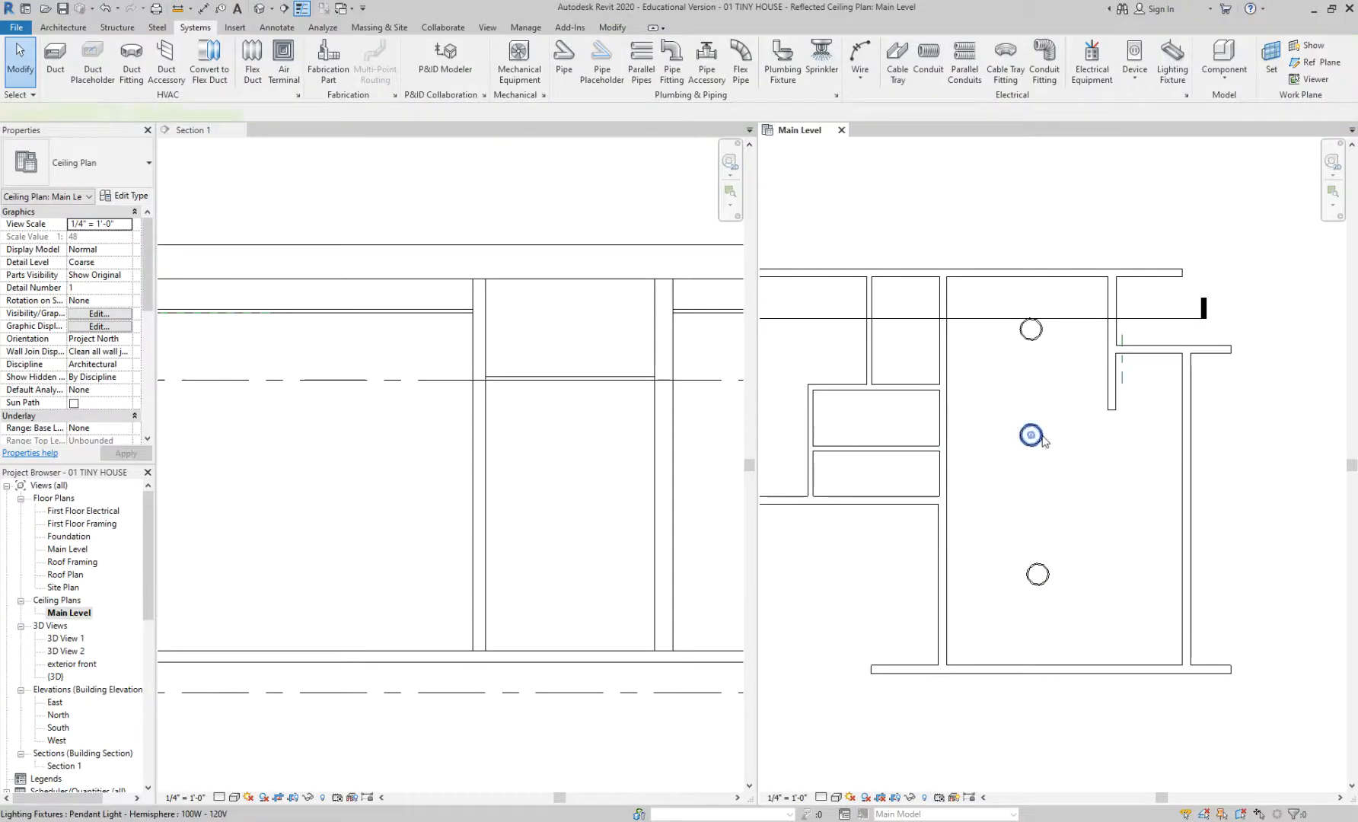
- Select the middle and then the uppermost pendant light in the ceiling plan to inspect their properties, and deselect them
{"action": "left_click", "coordinate": [1043, 440]}
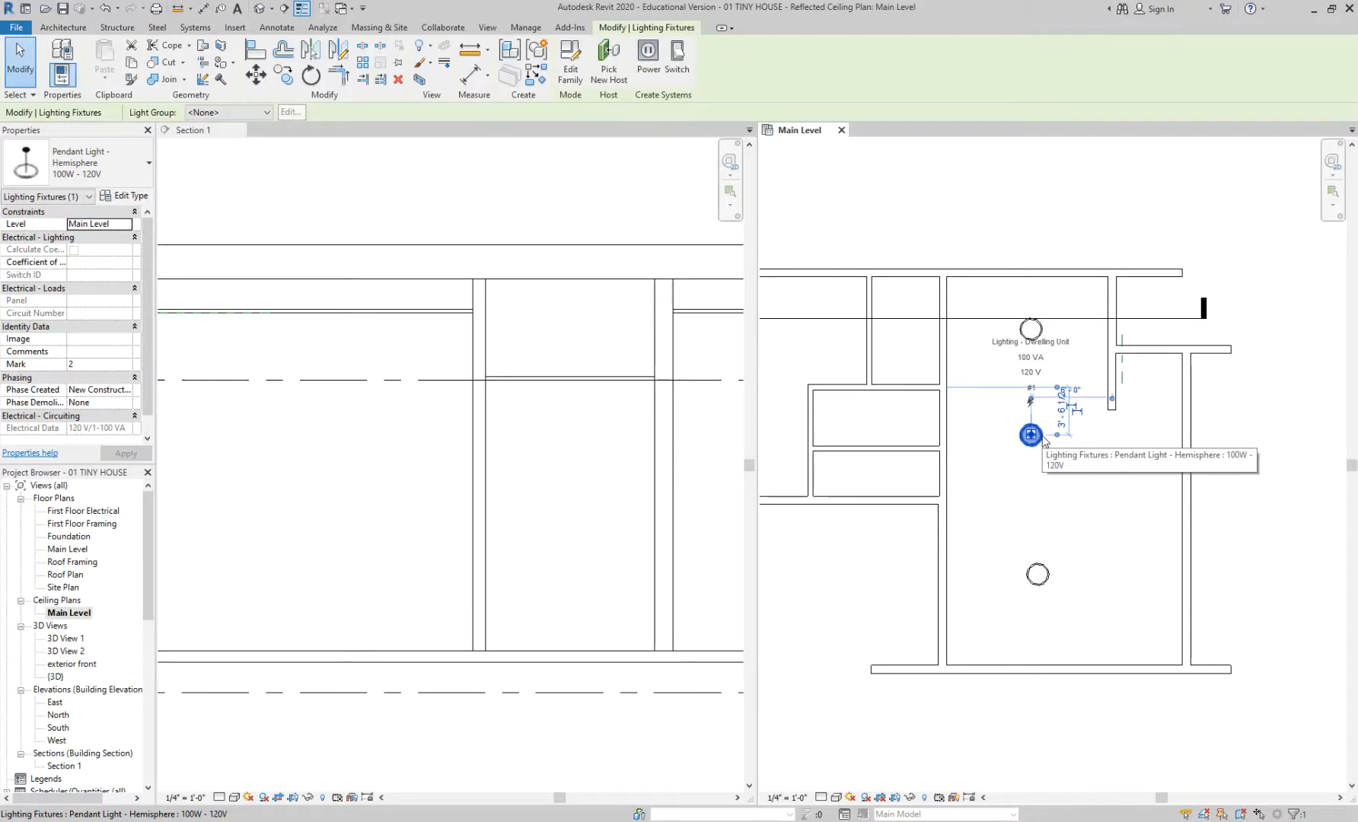
{"action": "left_click", "coordinate": [1085, 223]}
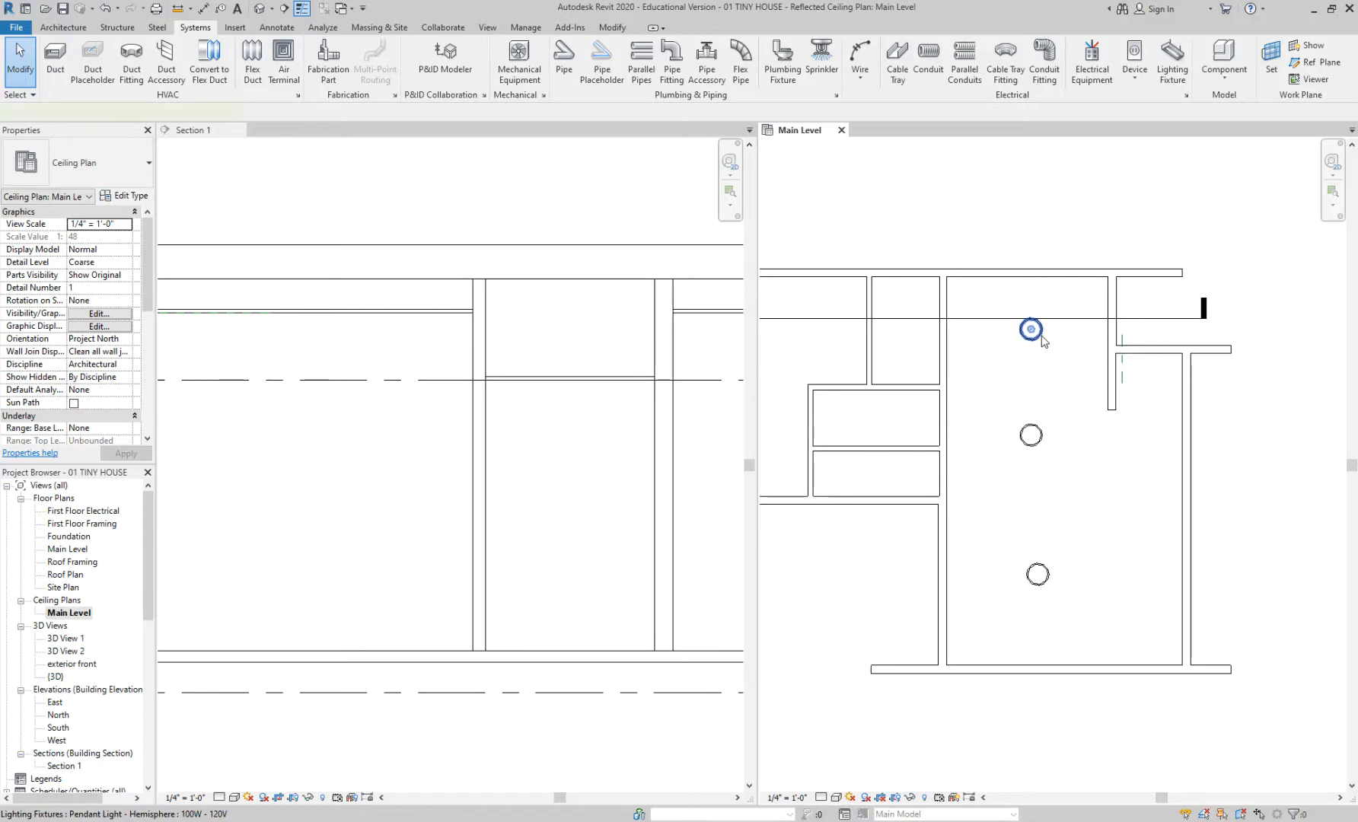
{"action": "left_click", "coordinate": [1031, 330]}
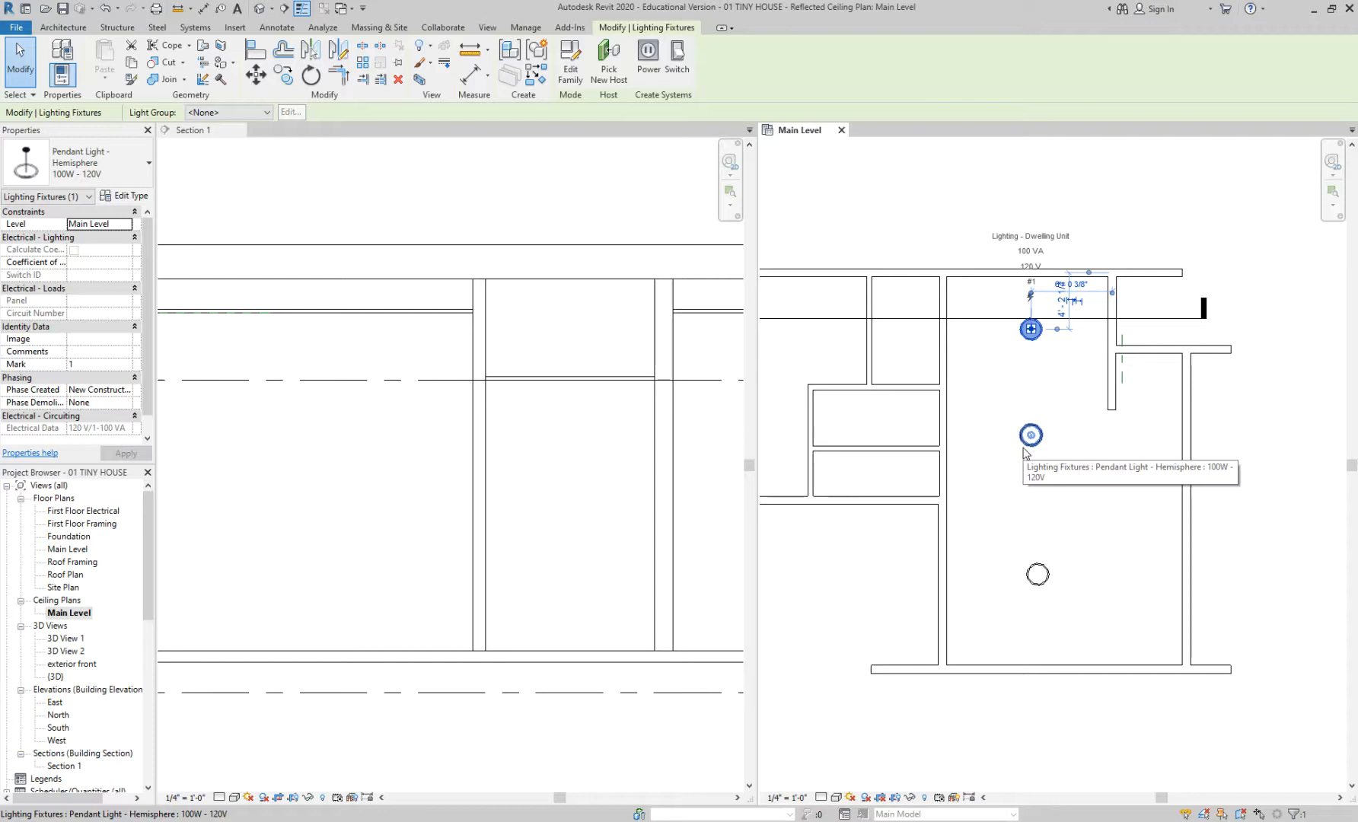
{"action": "left_click", "coordinate": [1012, 213]}
- Select the pendant light in Section 1 to inspect how it hangs from the large room's ceiling, and deselect it
{"action": "scroll", "coordinate": [968, 219], "scroll_direction": "down", "scroll_amount": 1}
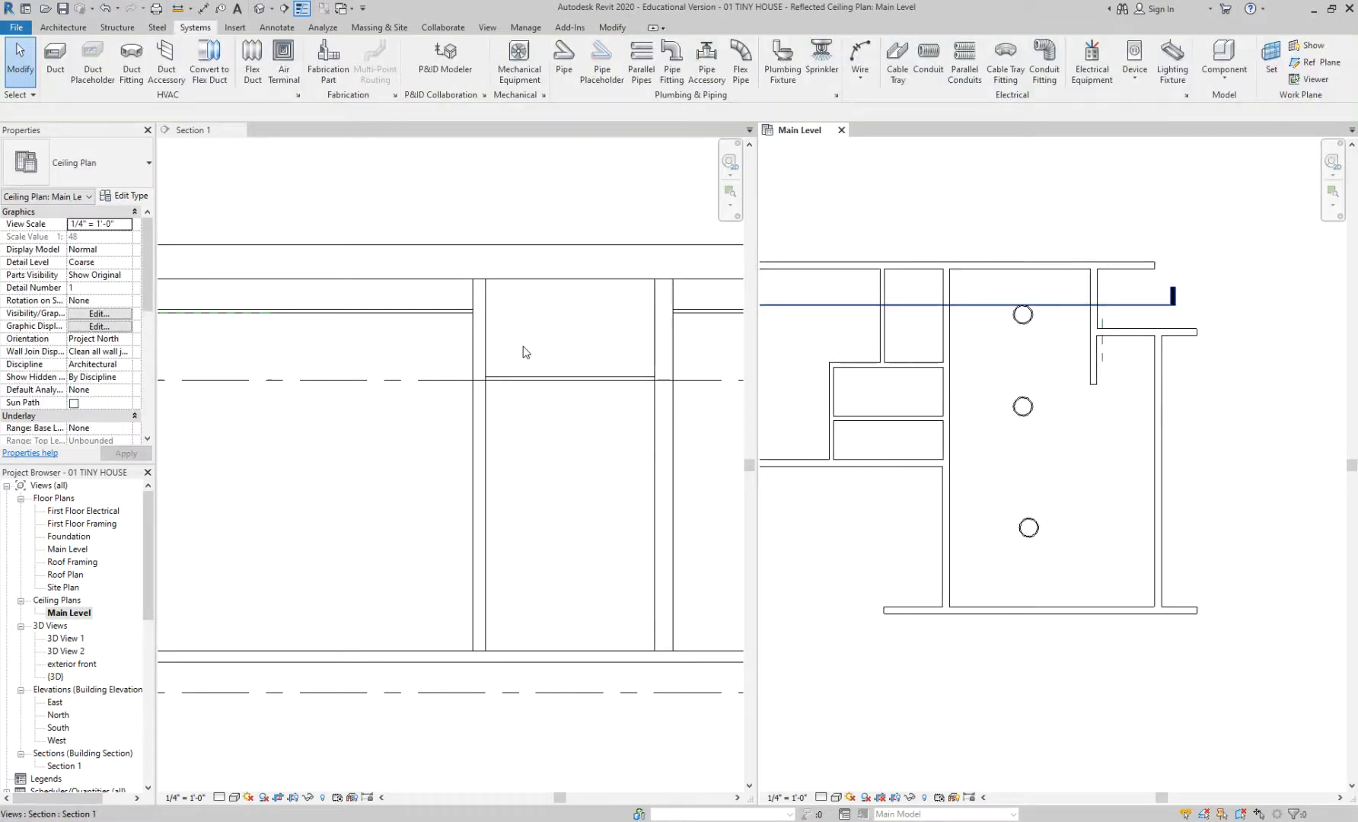
{"action": "left_click", "coordinate": [524, 352]}
{"action": "scroll", "coordinate": [570, 376], "scroll_direction": "down", "scroll_amount": 2}
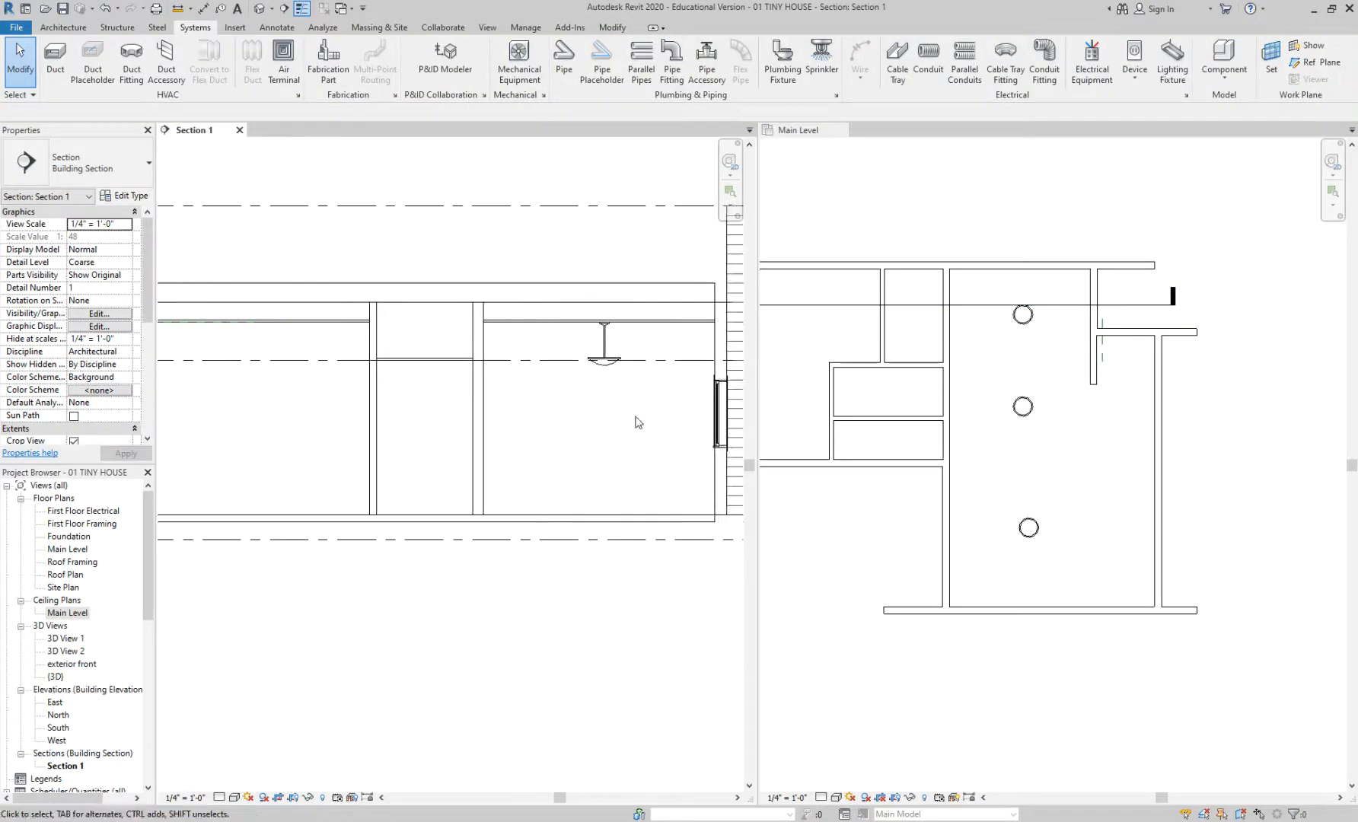
{"action": "scroll", "coordinate": [655, 376], "scroll_direction": "up", "scroll_amount": 2}
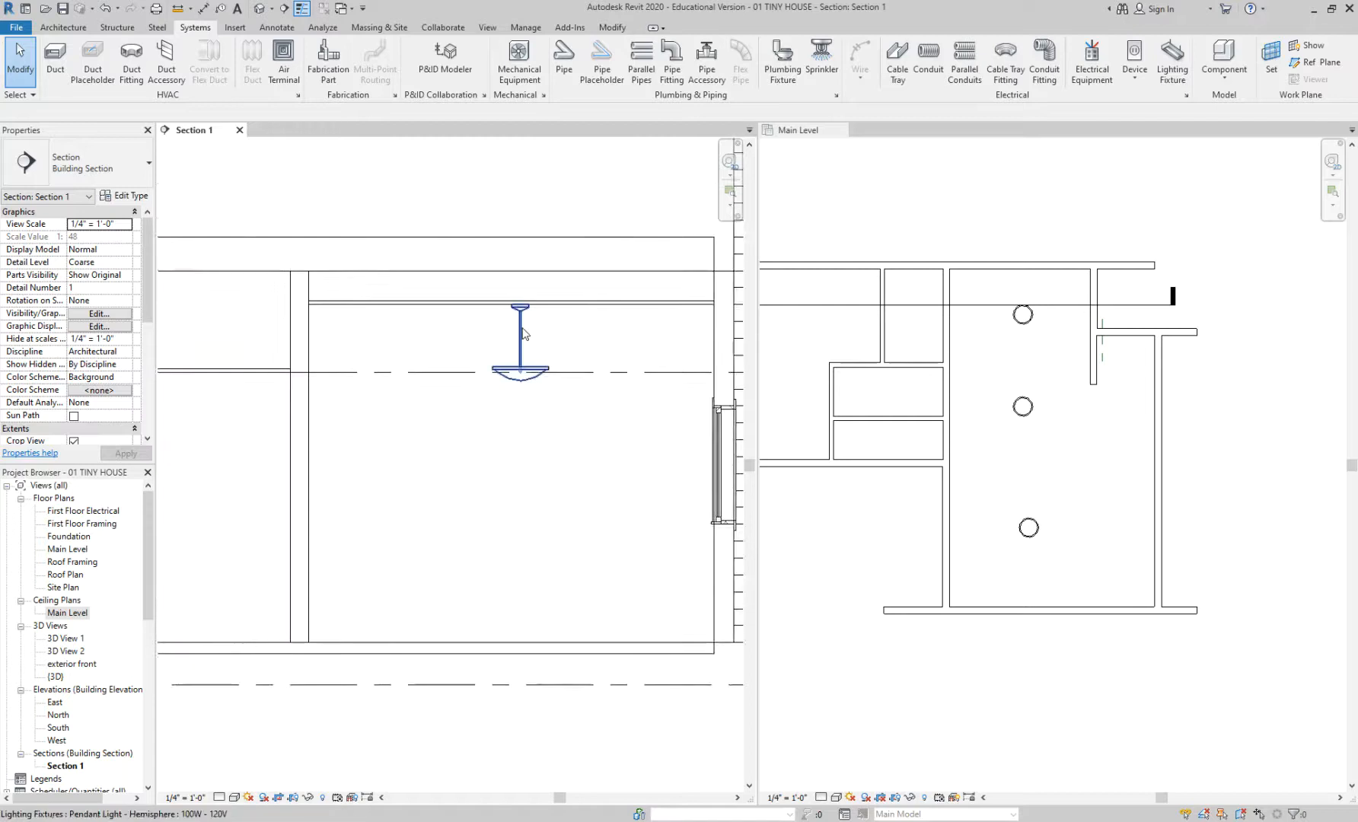
{"action": "left_click", "coordinate": [521, 335]}
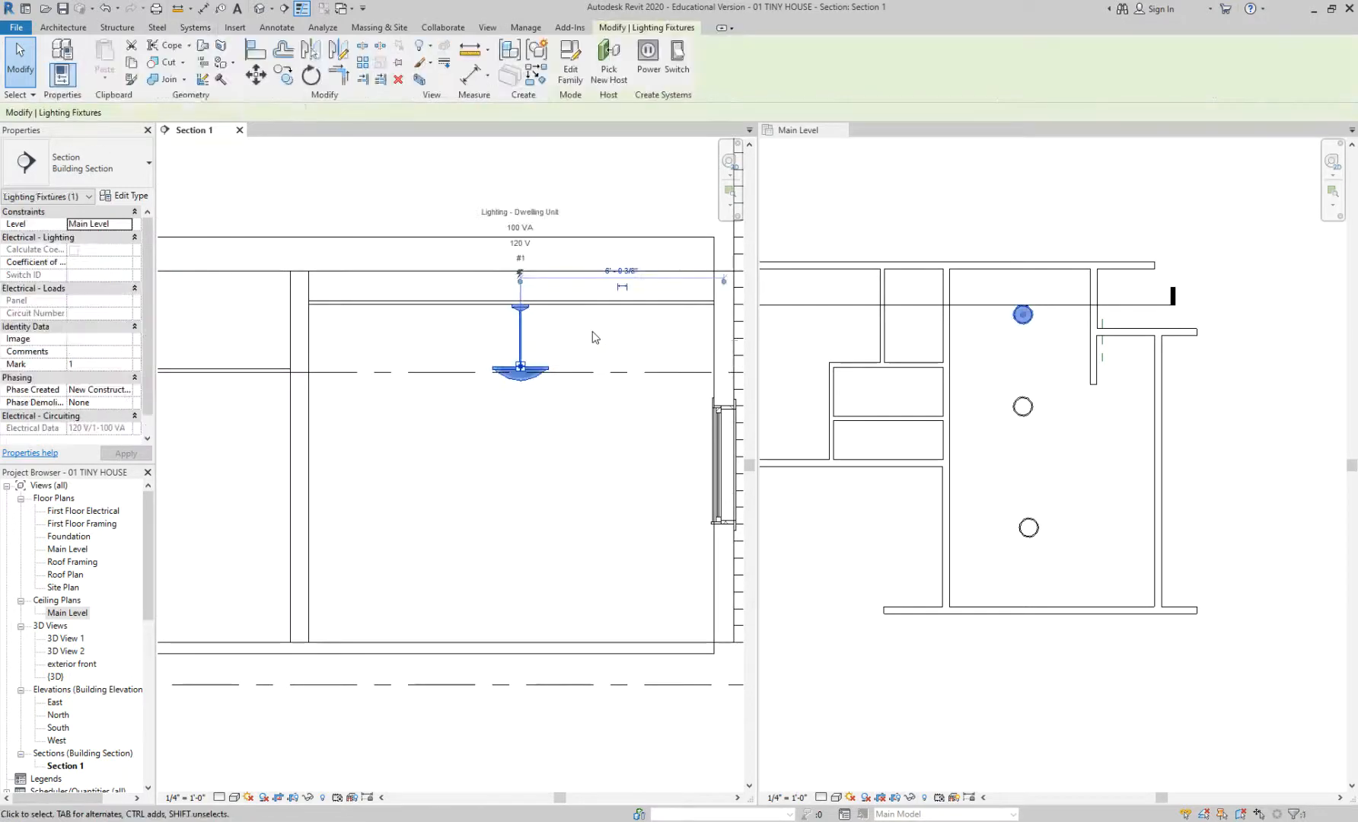
{"action": "key", "text": "Escape"}
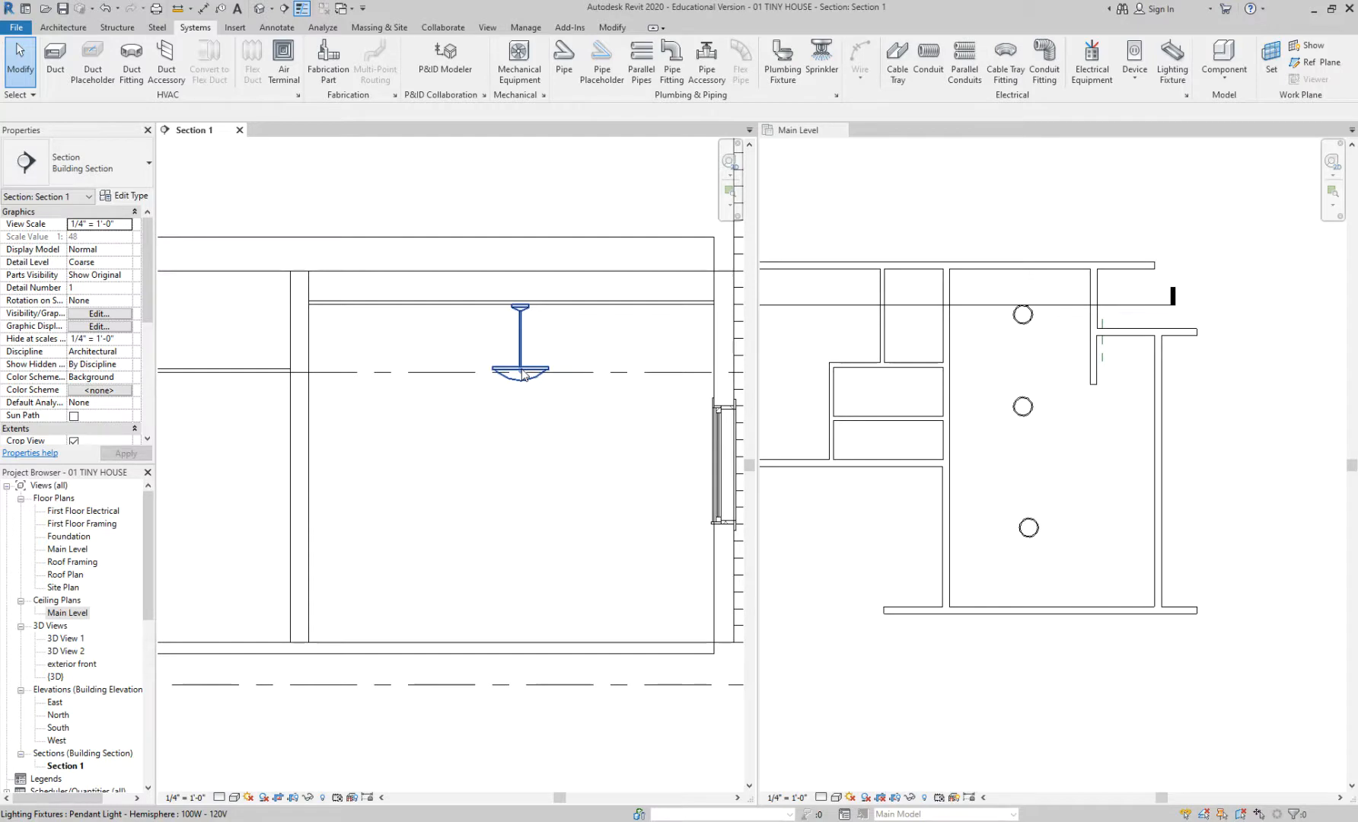
- Reselect the middle pendant light in the Main Level ceiling plan to review it, and clear the selection
{"action": "left_click", "coordinate": [1031, 405]}
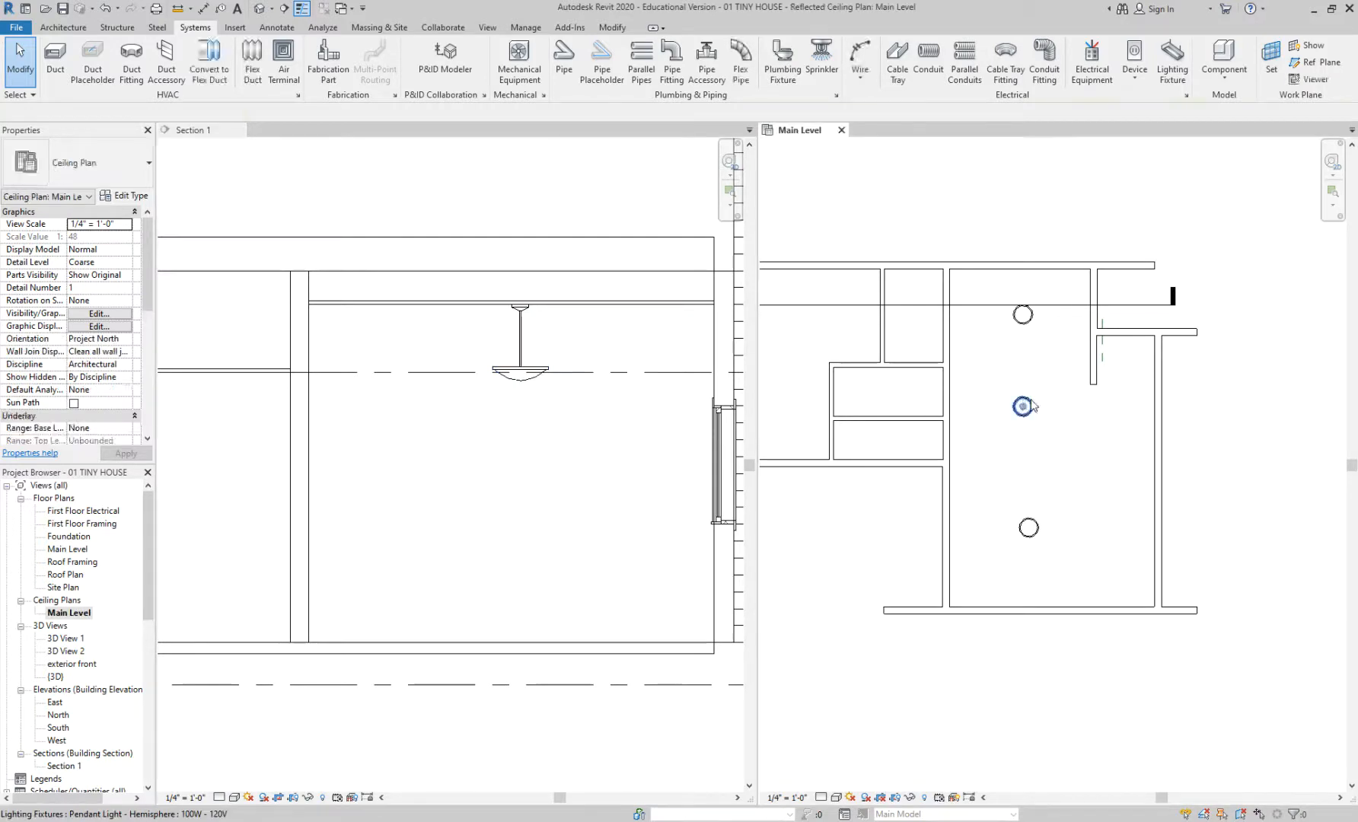
{"action": "left_click", "coordinate": [1032, 404]}
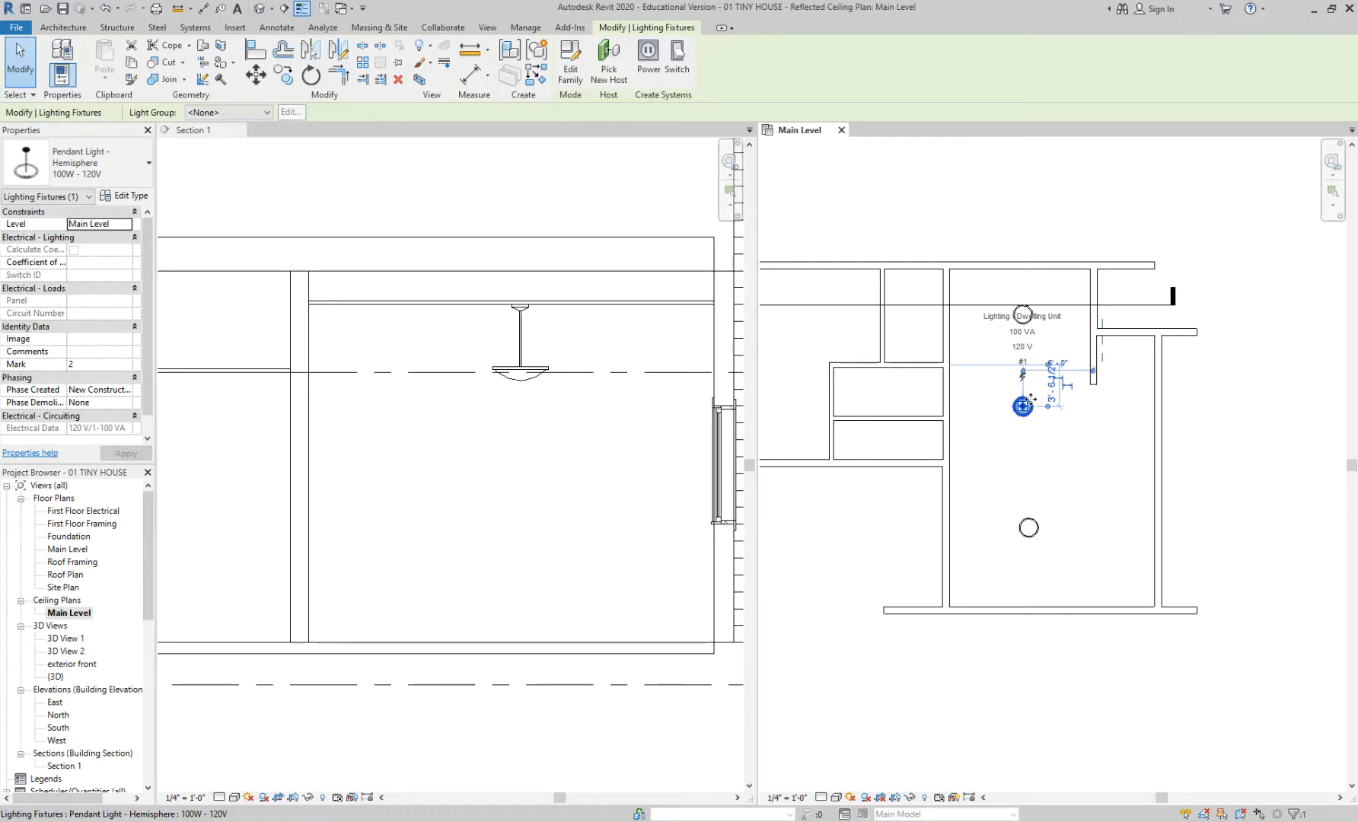
{"action": "left_click", "coordinate": [1027, 250]}
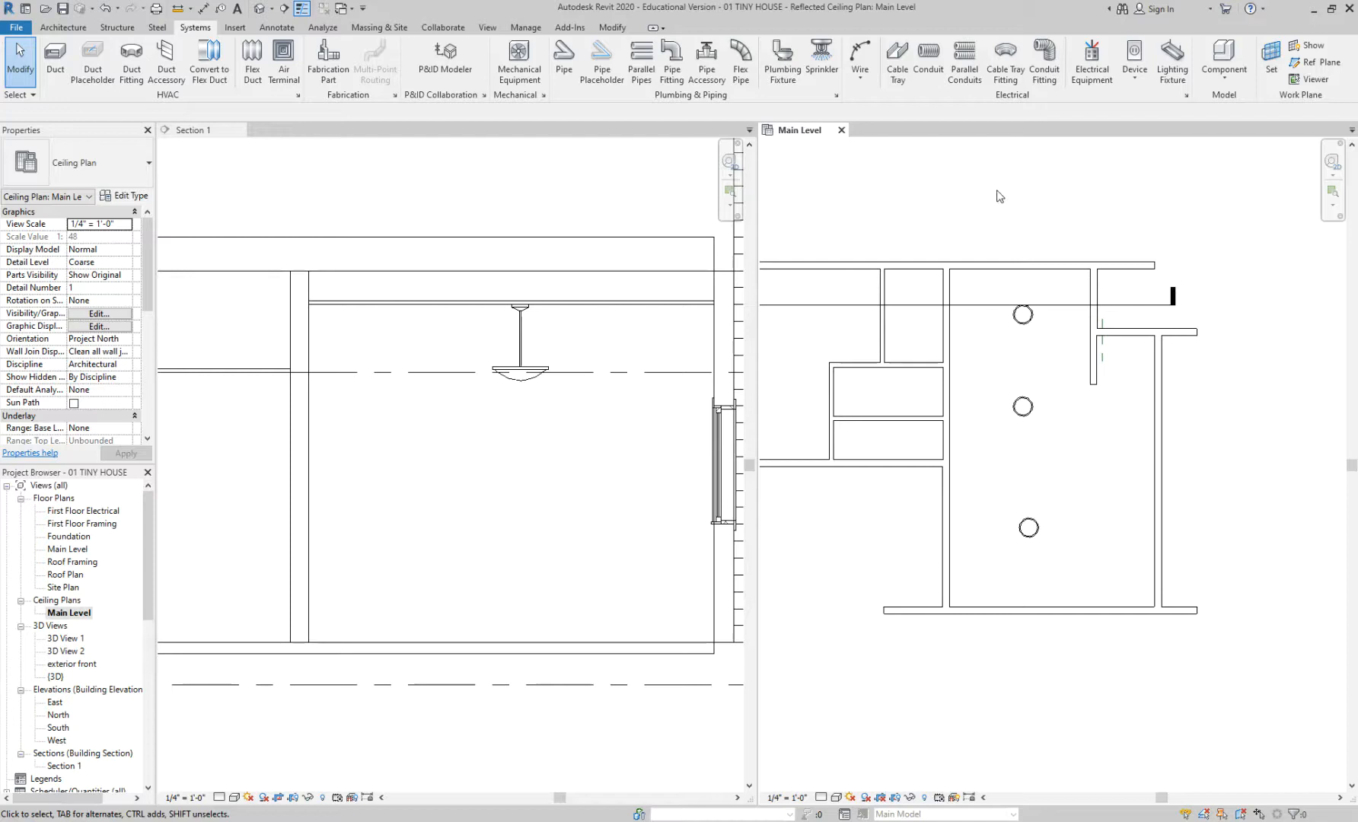
- Create a new project from the Architectural Template
{"action": "left_click", "coordinate": [21, 30]}
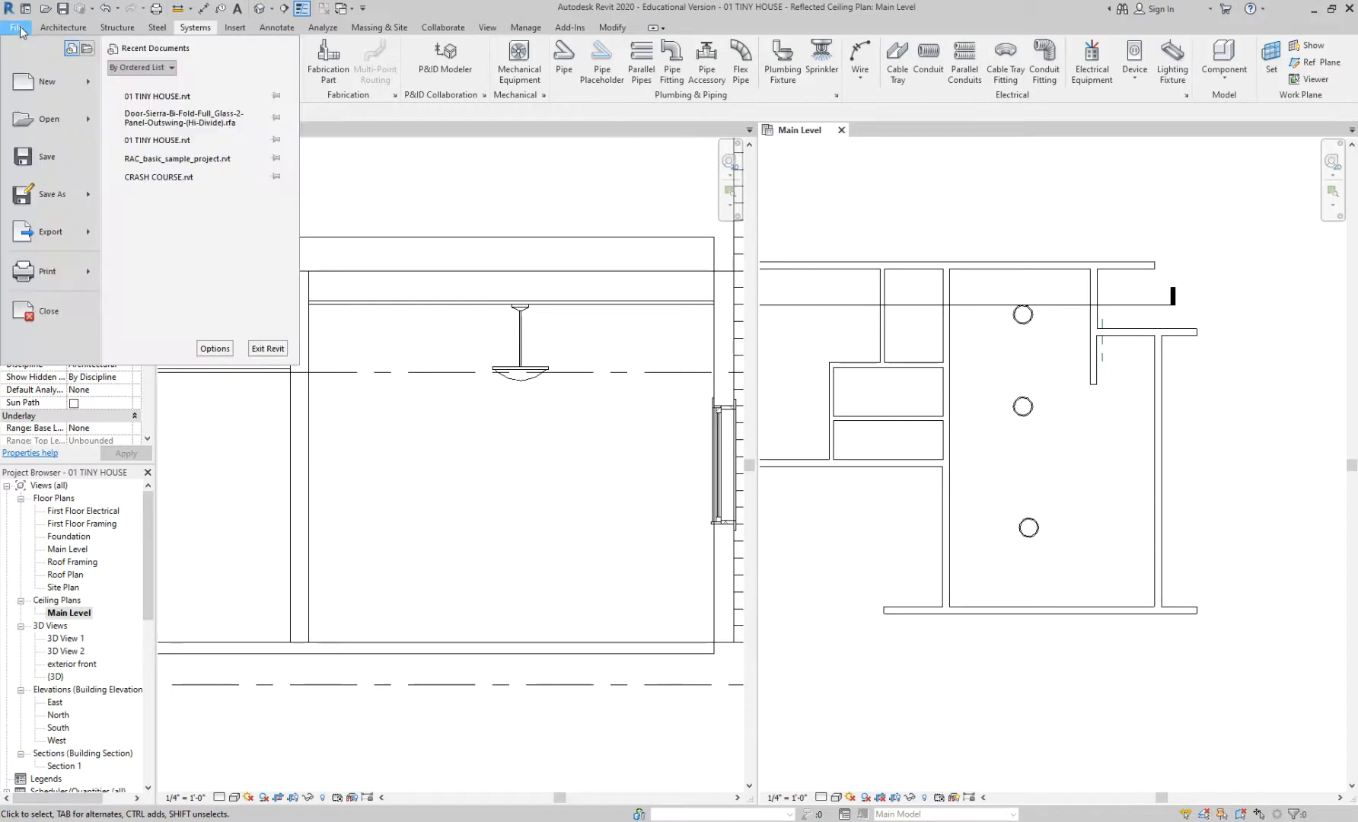
{"action": "mouse_move", "coordinate": [38, 82]}
{"action": "left_click", "coordinate": [152, 84]}
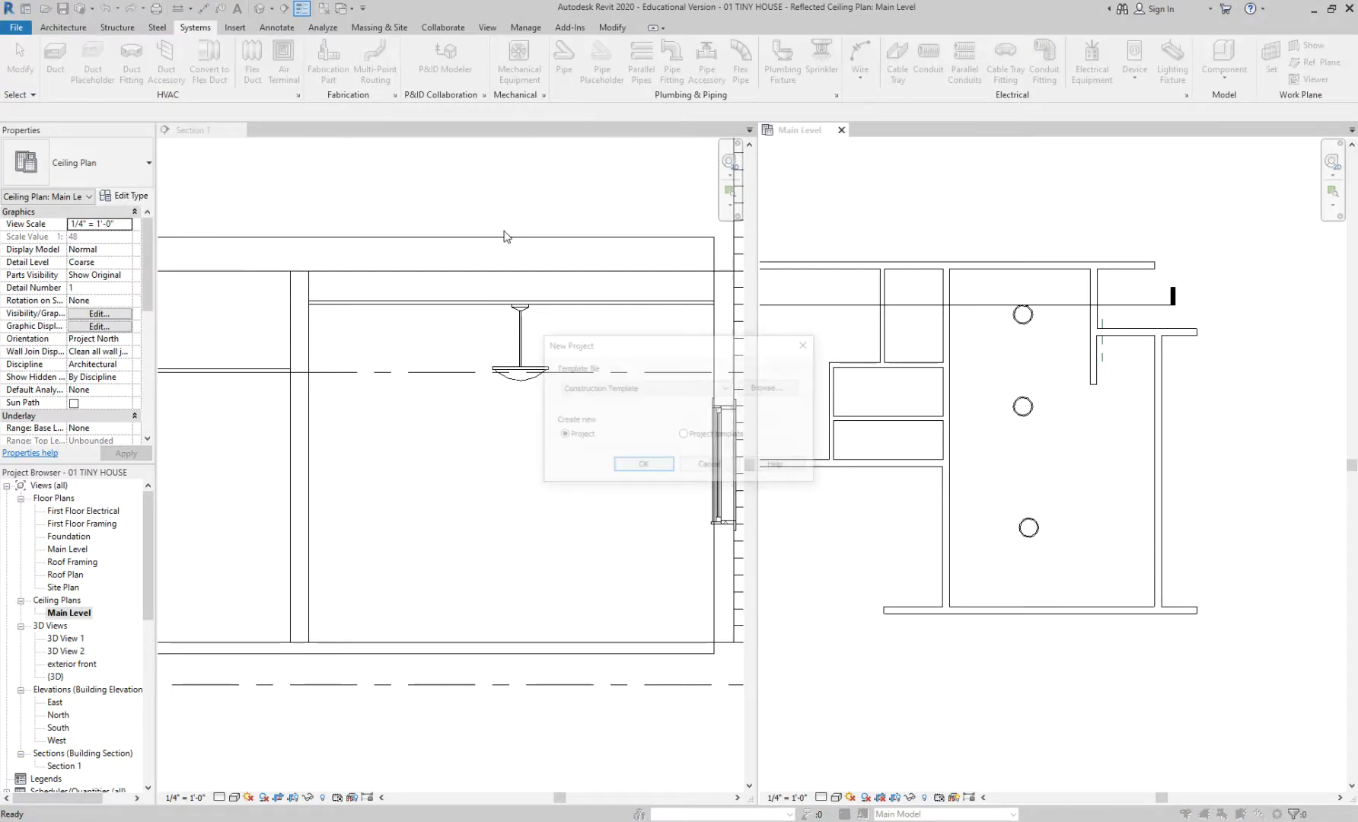
{"action": "left_click", "coordinate": [654, 388]}
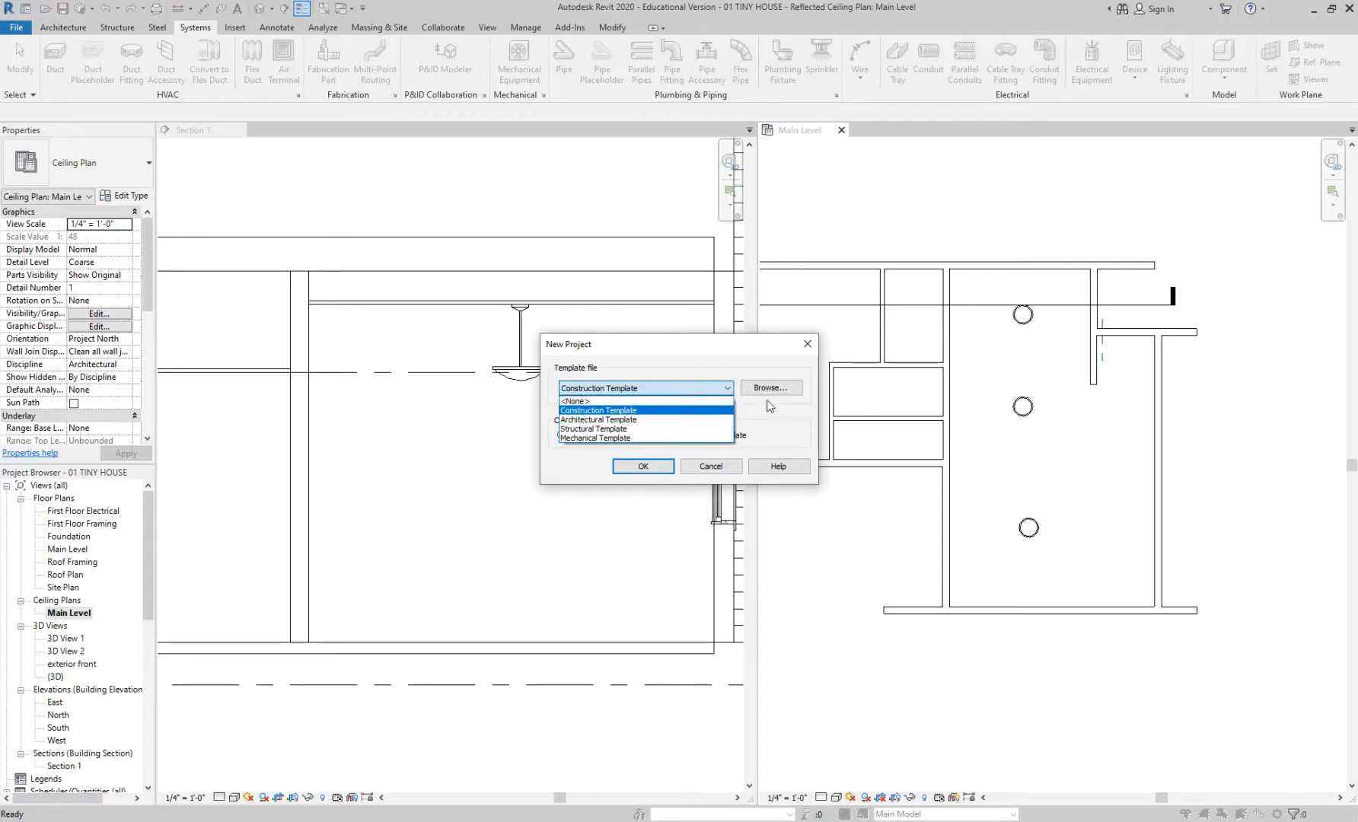
{"action": "left_click", "coordinate": [644, 419]}
{"action": "left_click", "coordinate": [649, 461]}
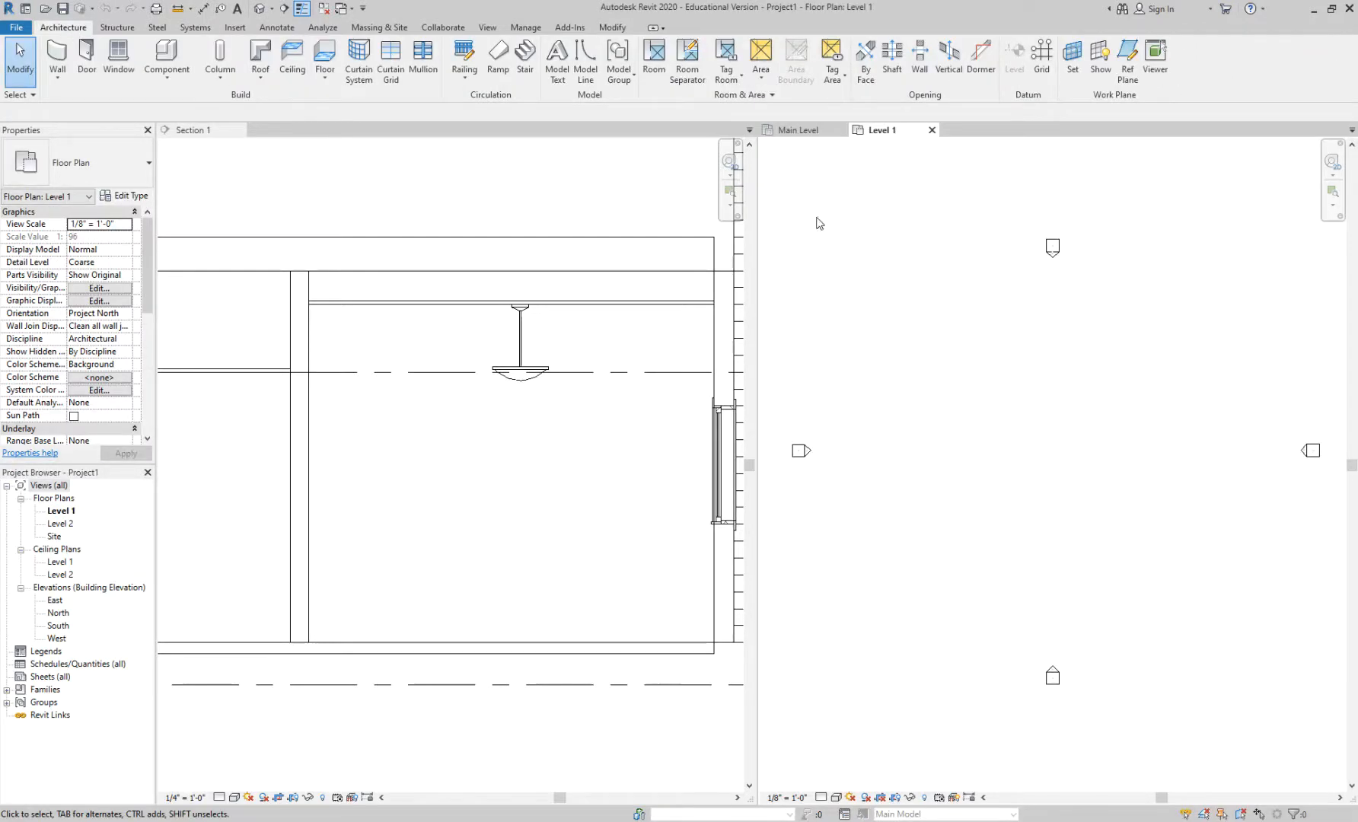
- Draw a rectangular enclosure of Generic - 8" walls, 20' 0" high, between the elevation markers on Level 1
{"action": "left_click", "coordinate": [59, 55]}
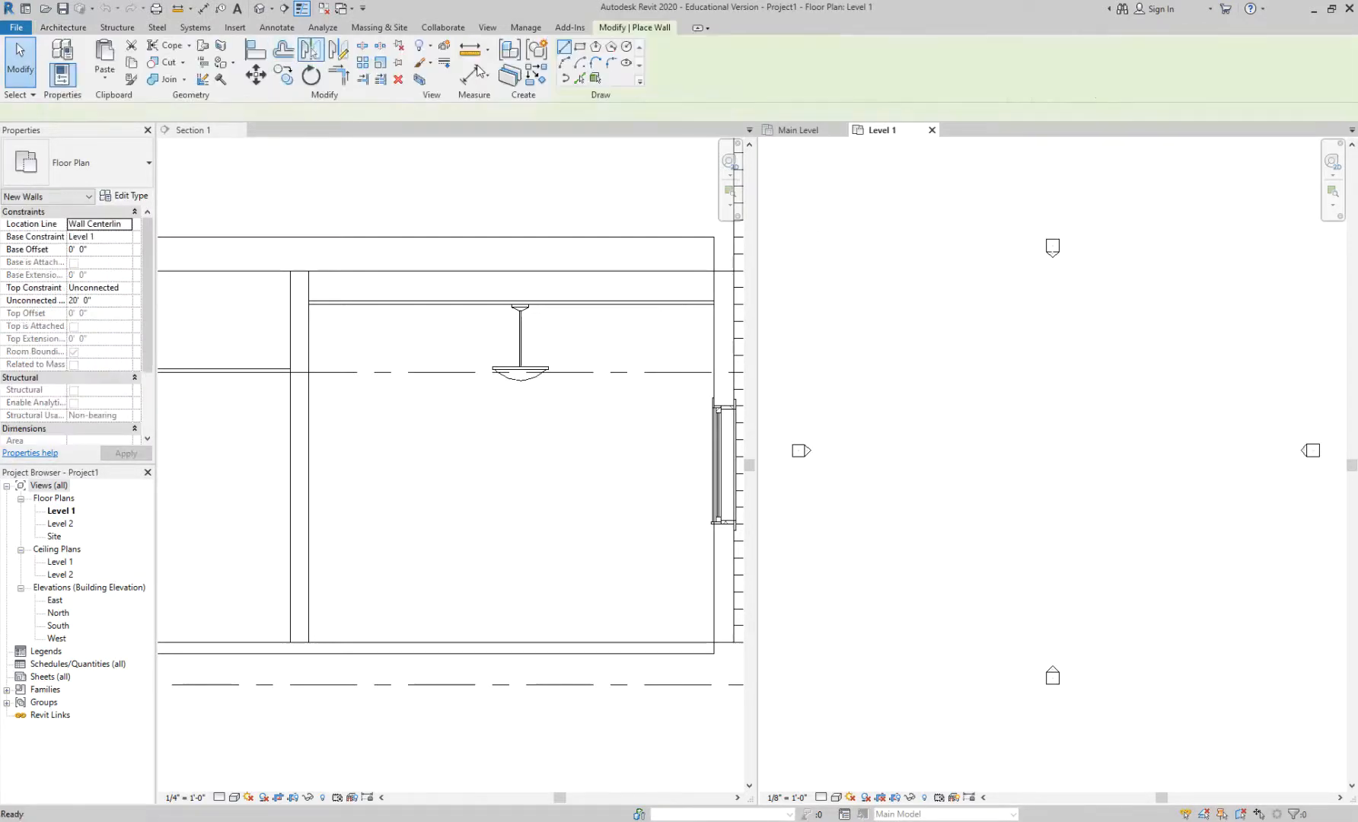
{"action": "left_click", "coordinate": [580, 47]}
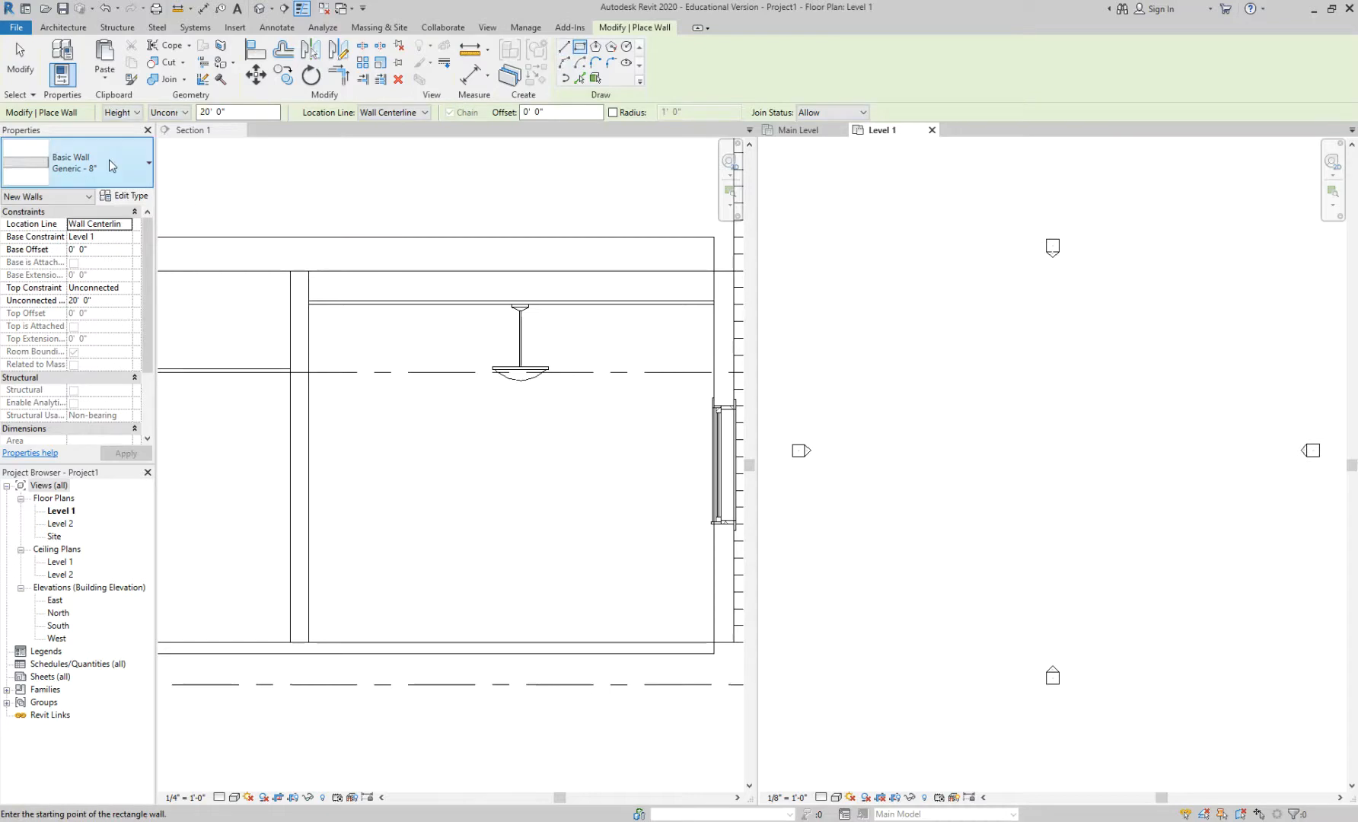
{"action": "left_click", "coordinate": [965, 364]}
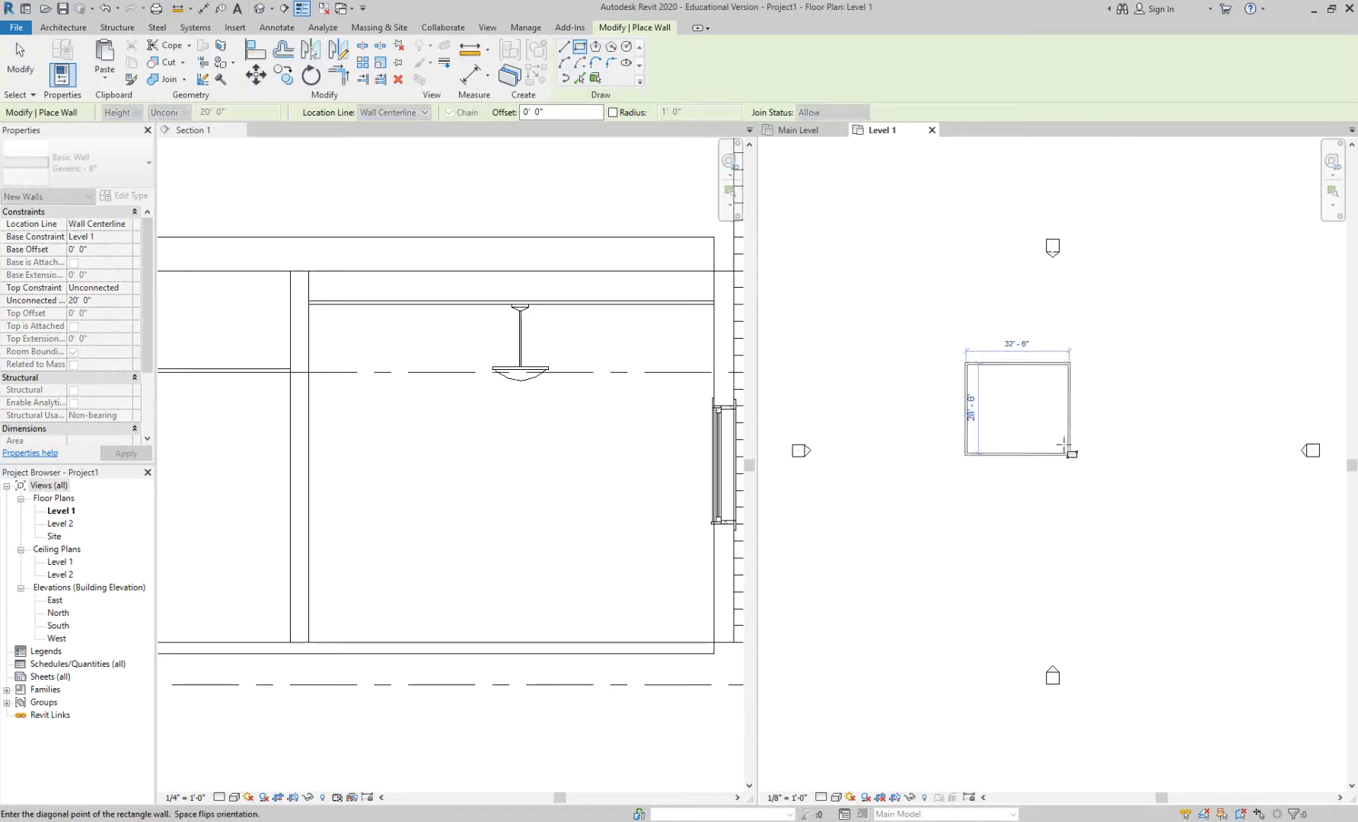
{"action": "left_click", "coordinate": [1067, 454]}
{"action": "scroll", "coordinate": [1050, 411], "scroll_direction": "up", "scroll_amount": 4}
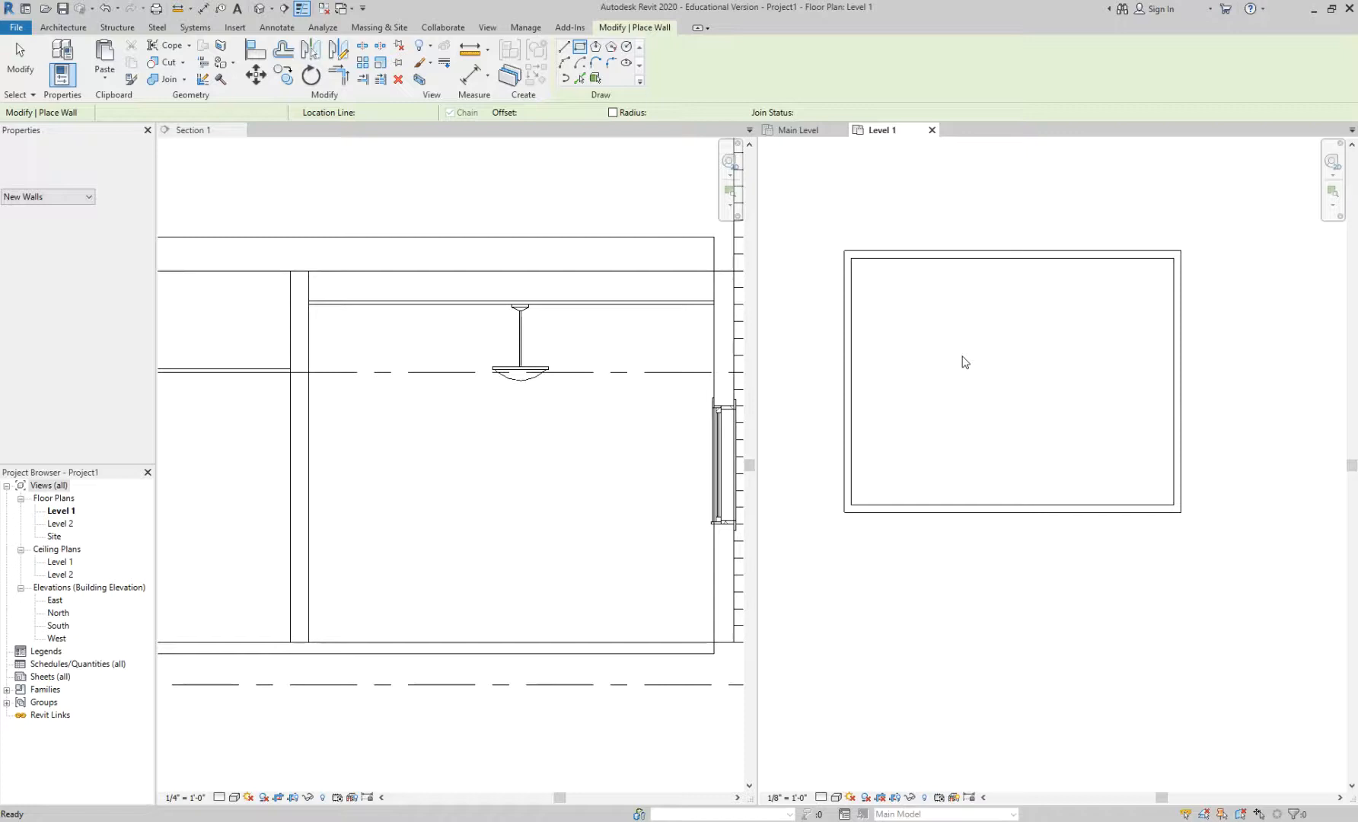
{"action": "key", "text": "Escape"}
{"action": "key", "text": "Escape"}
- Copy the pendant light from Section 1 and try to paste it into Project1's Level 1 plan
{"action": "left_click", "coordinate": [551, 411]}
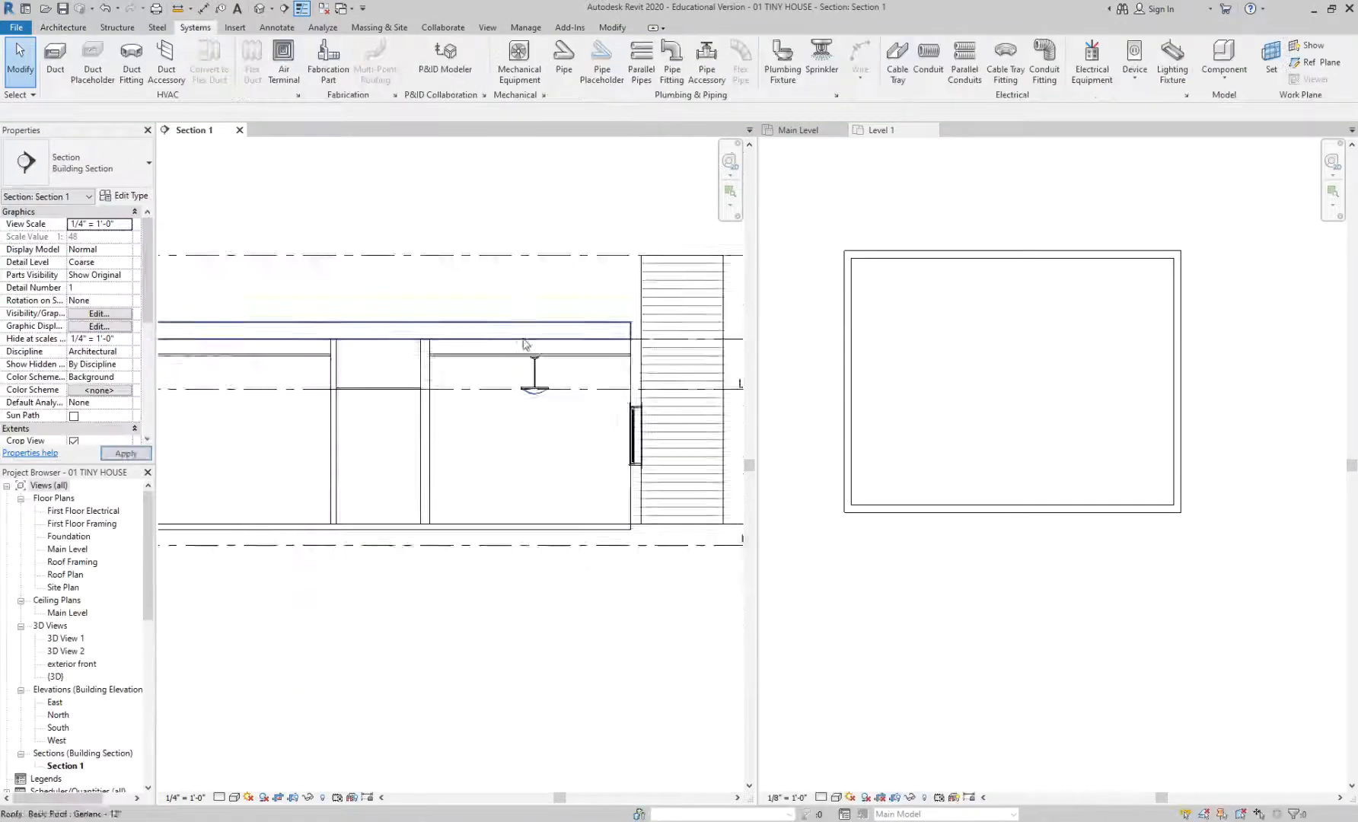
{"action": "scroll", "coordinate": [526, 344], "scroll_direction": "up", "scroll_amount": 2}
{"action": "left_click", "coordinate": [541, 380]}
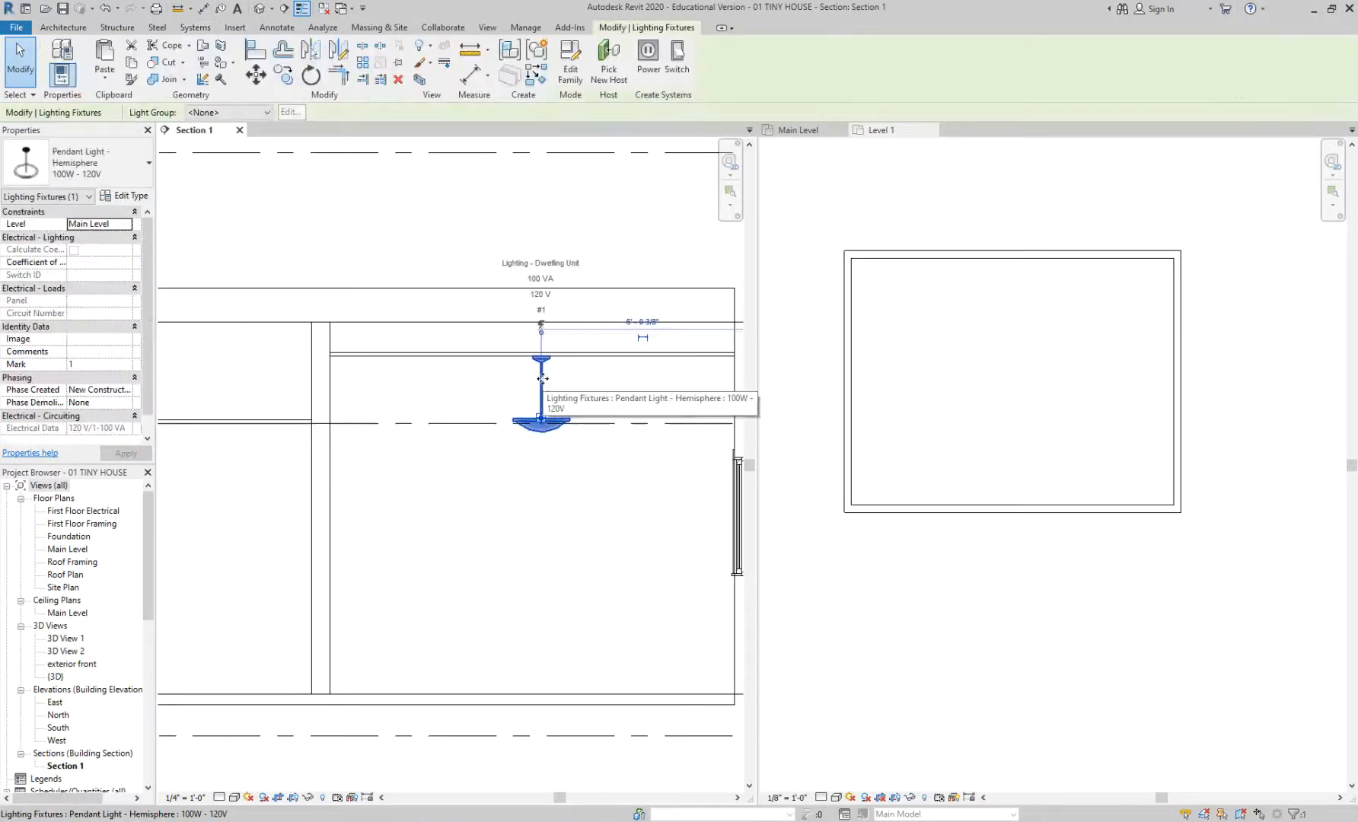
{"action": "left_click", "coordinate": [1016, 338]}
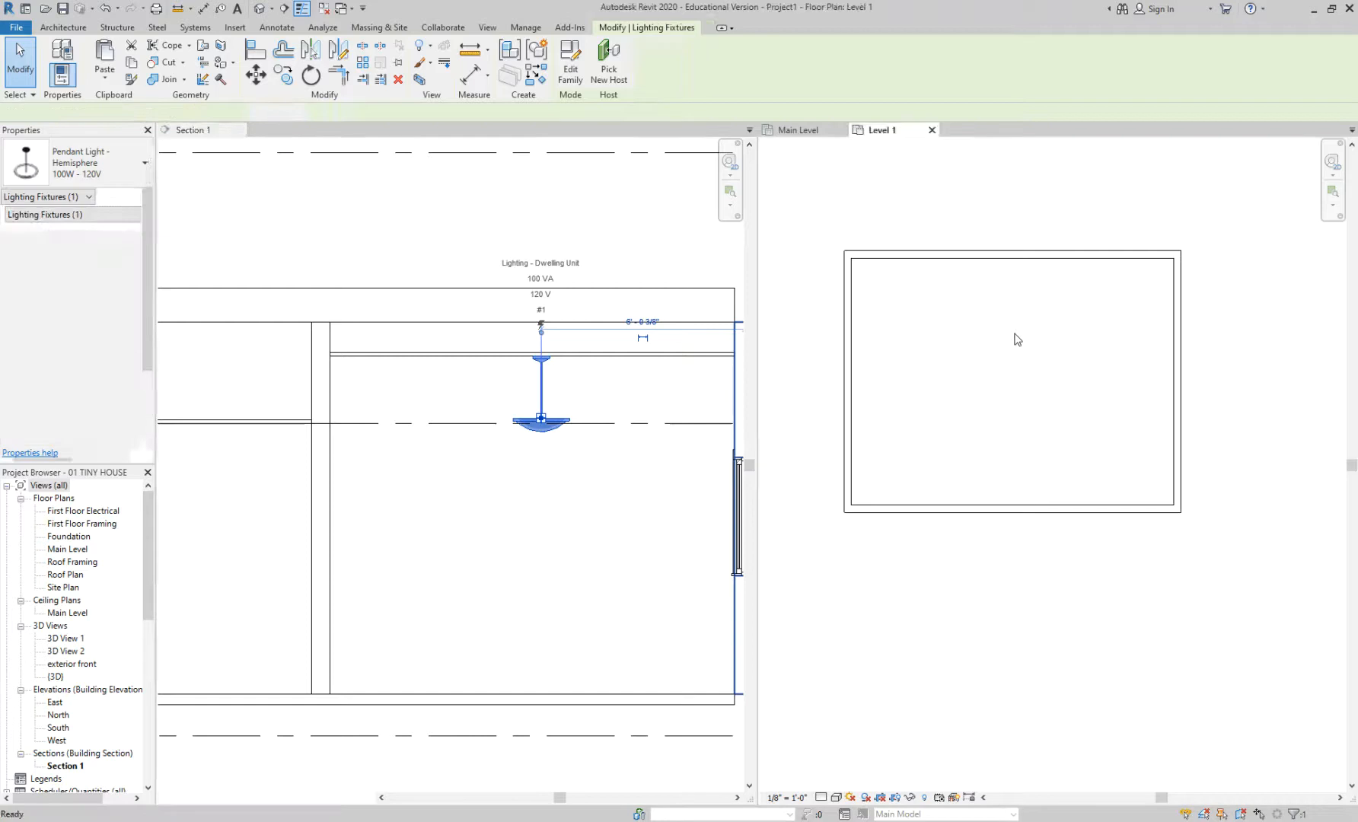
{"action": "key", "text": "ctrl+v"}
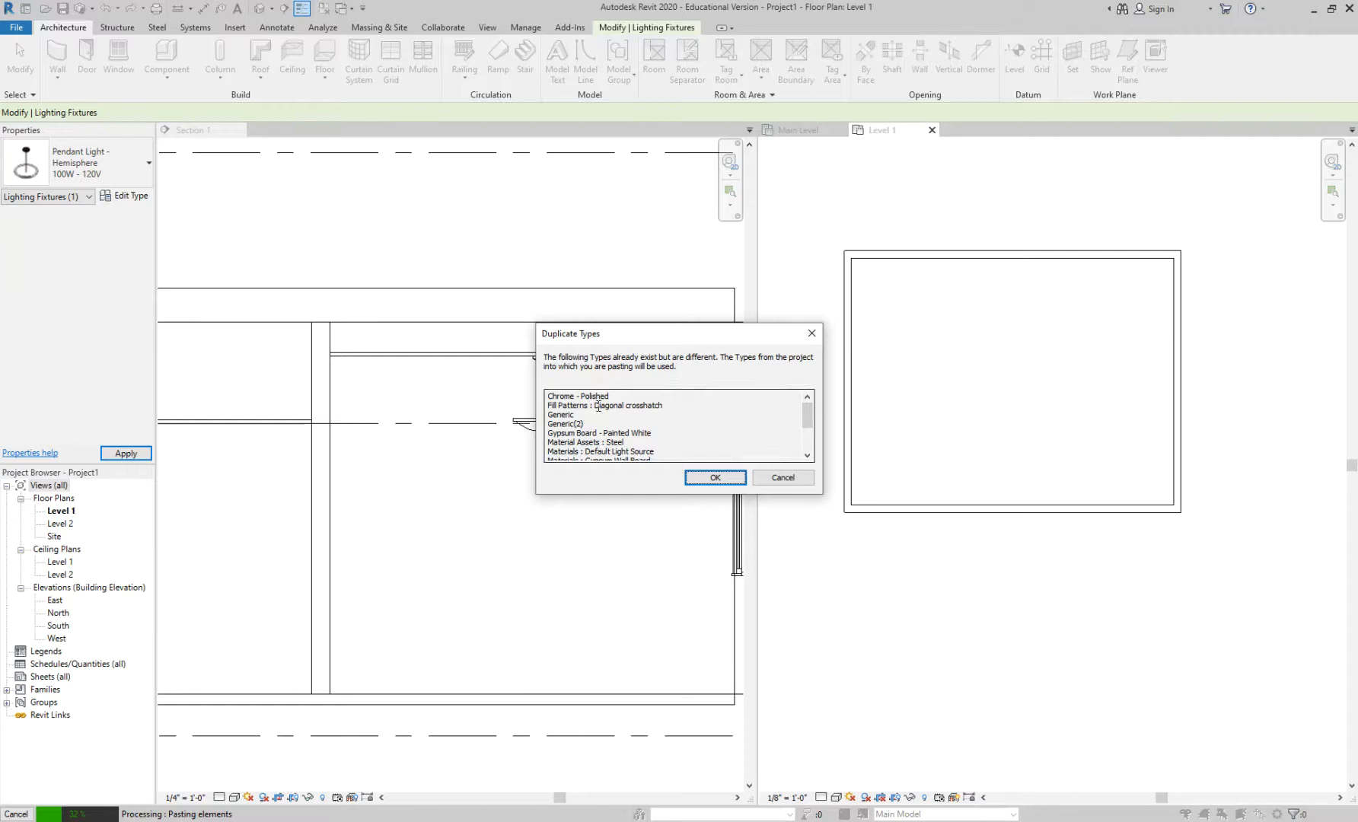
{"action": "left_click", "coordinate": [797, 478]}
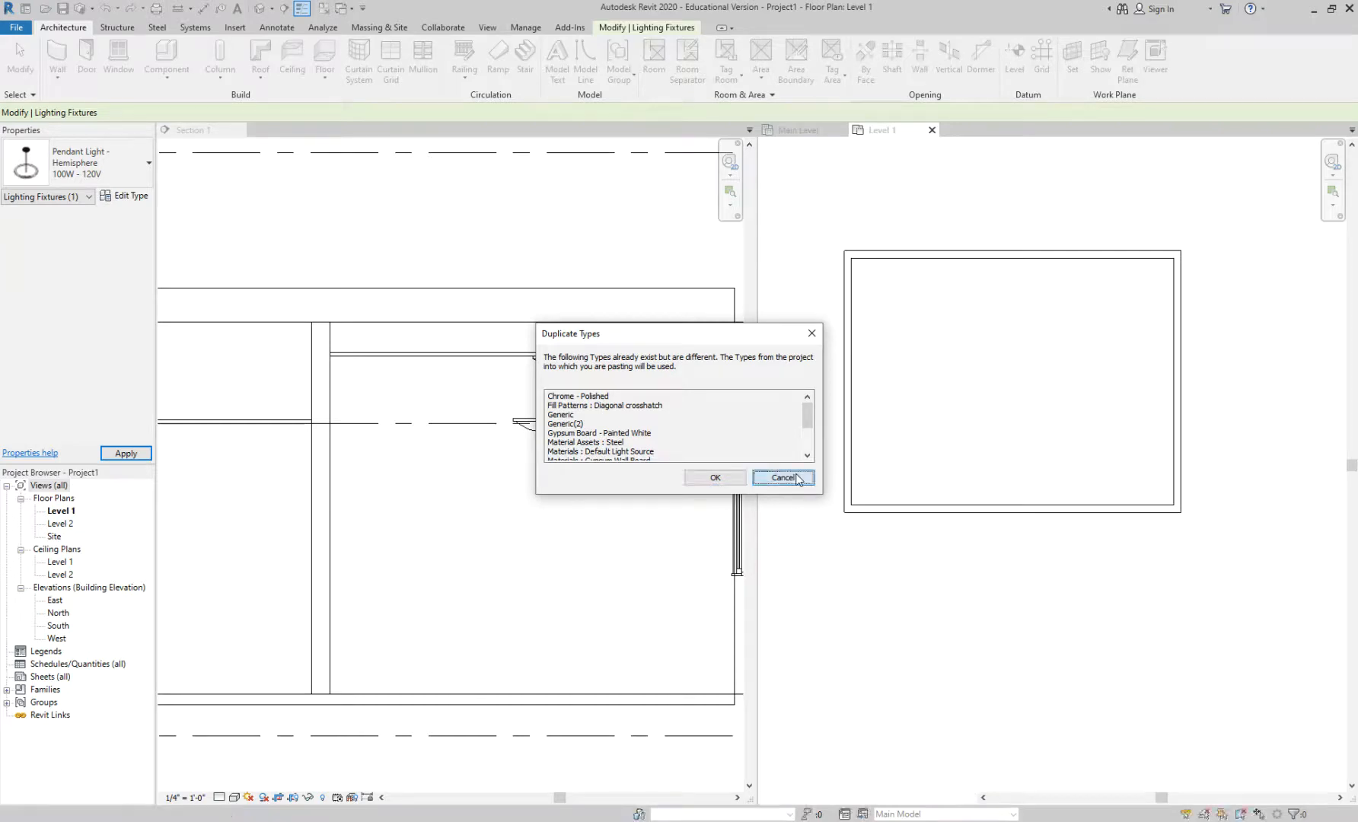
- Copy the Exterior - Wood Siding on Wood Stud wall from Section 1 and paste it across the enclosure's upper wall in Project1's Level 1 plan
{"action": "scroll", "coordinate": [466, 396], "scroll_direction": "up", "scroll_amount": 3}
{"action": "left_click", "coordinate": [464, 379]}
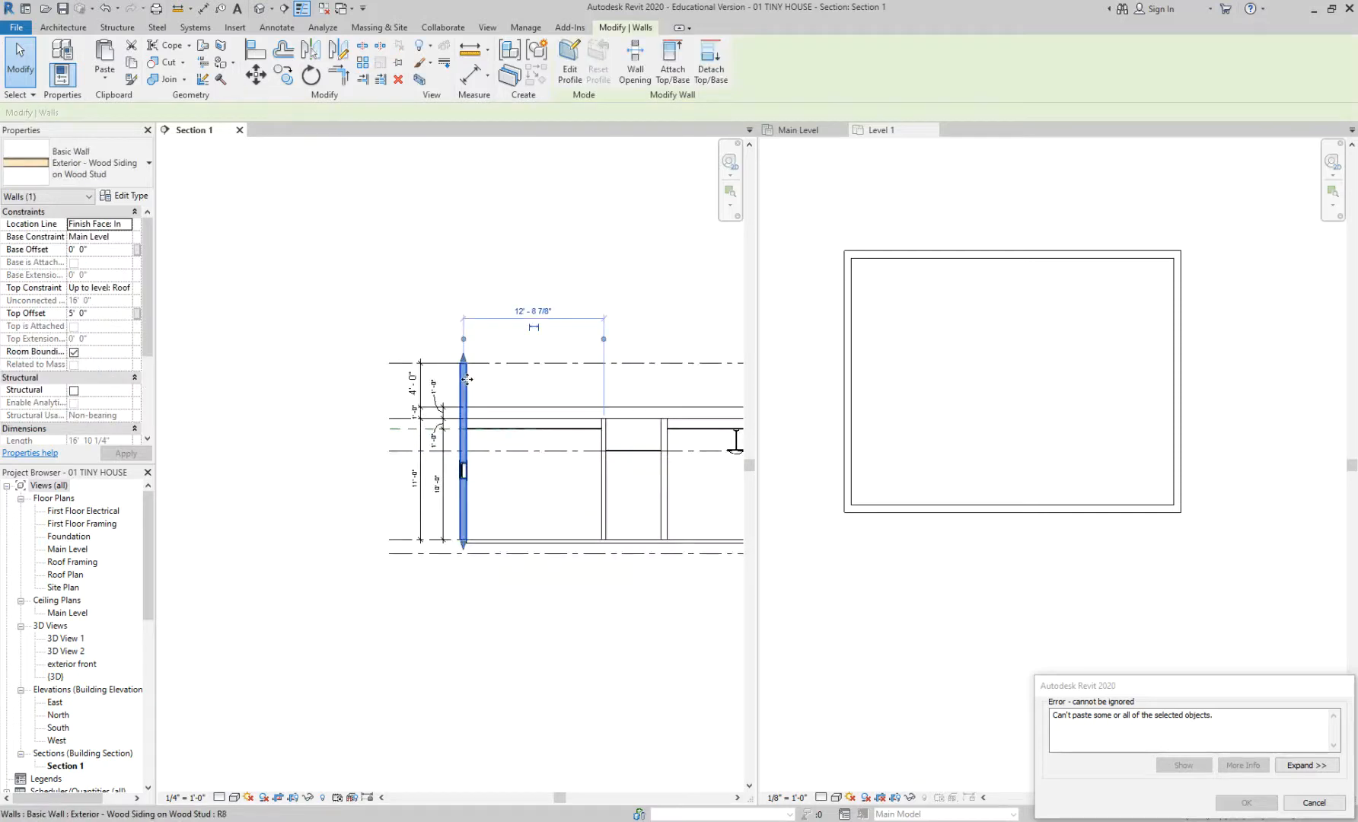
{"action": "left_click", "coordinate": [994, 382]}
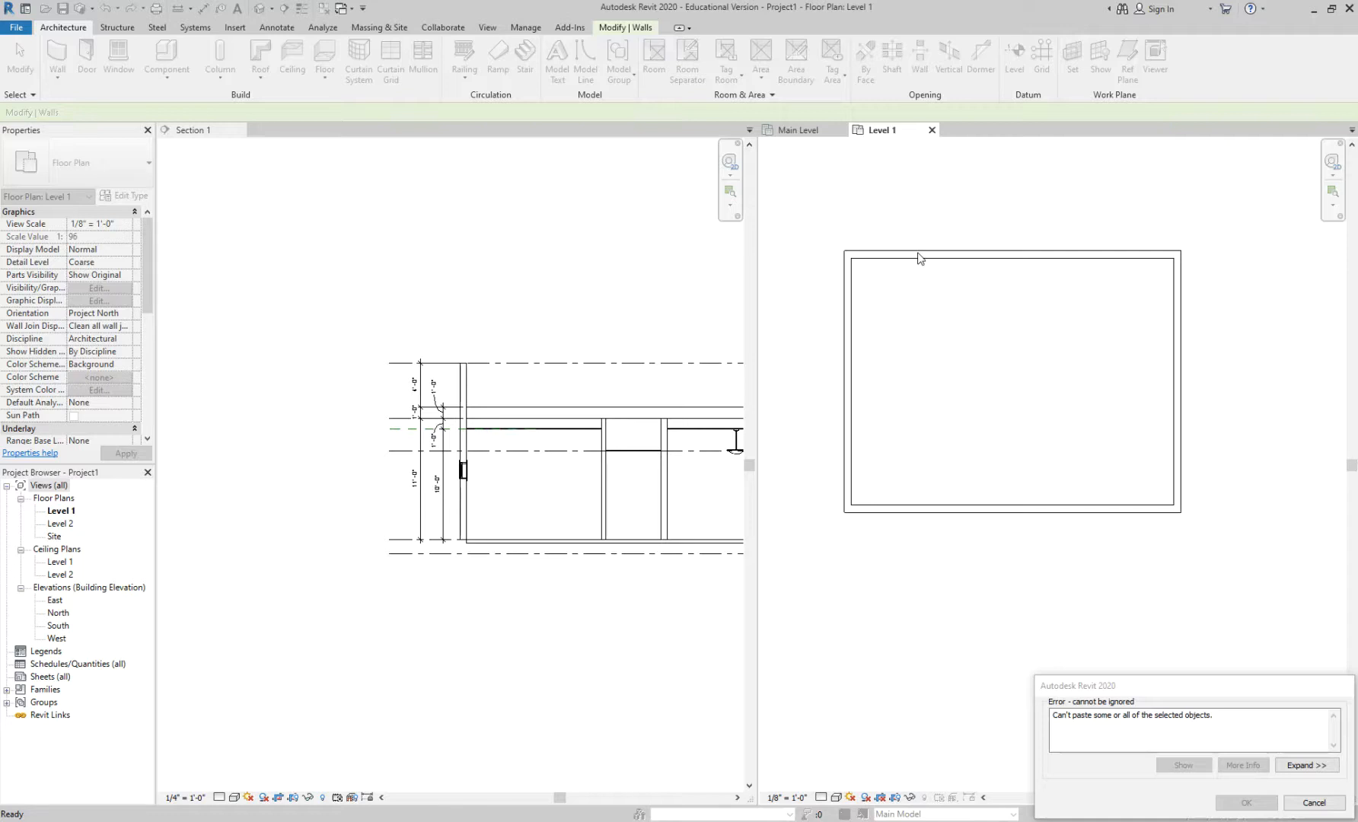
{"action": "left_click", "coordinate": [1311, 803]}
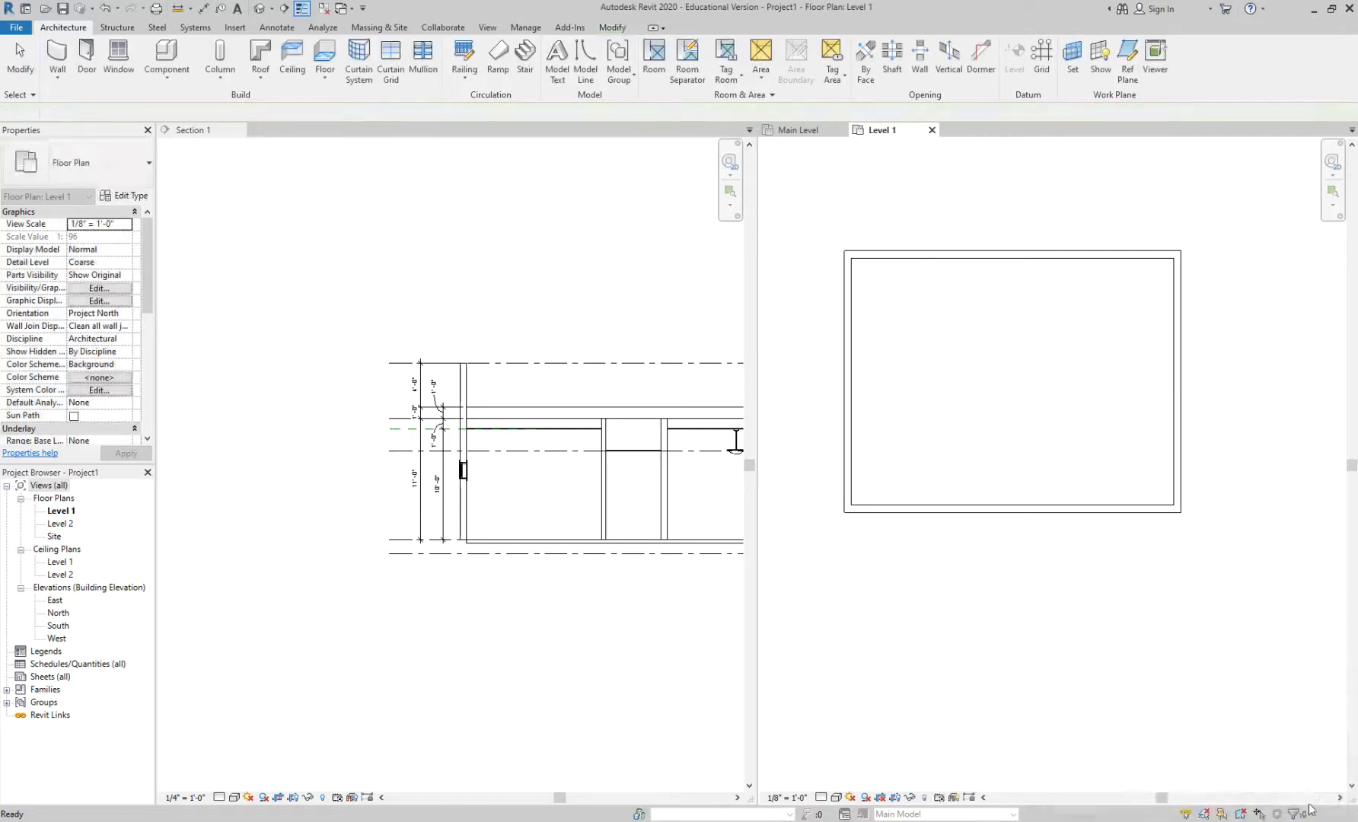
{"action": "left_click", "coordinate": [976, 257]}
{"action": "left_click", "coordinate": [90, 169]}
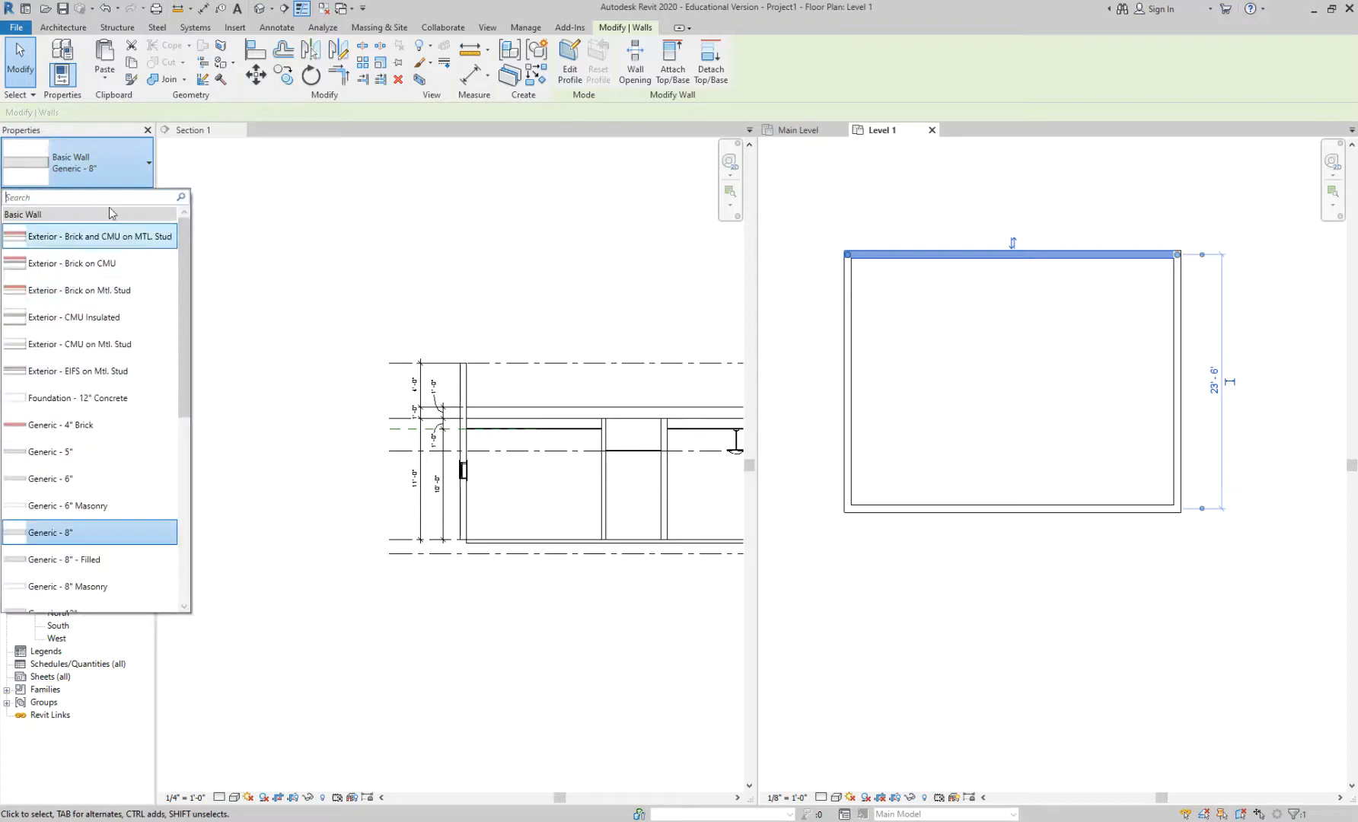
{"action": "left_click", "coordinate": [946, 322]}
{"action": "key", "text": "ctrl+v"}
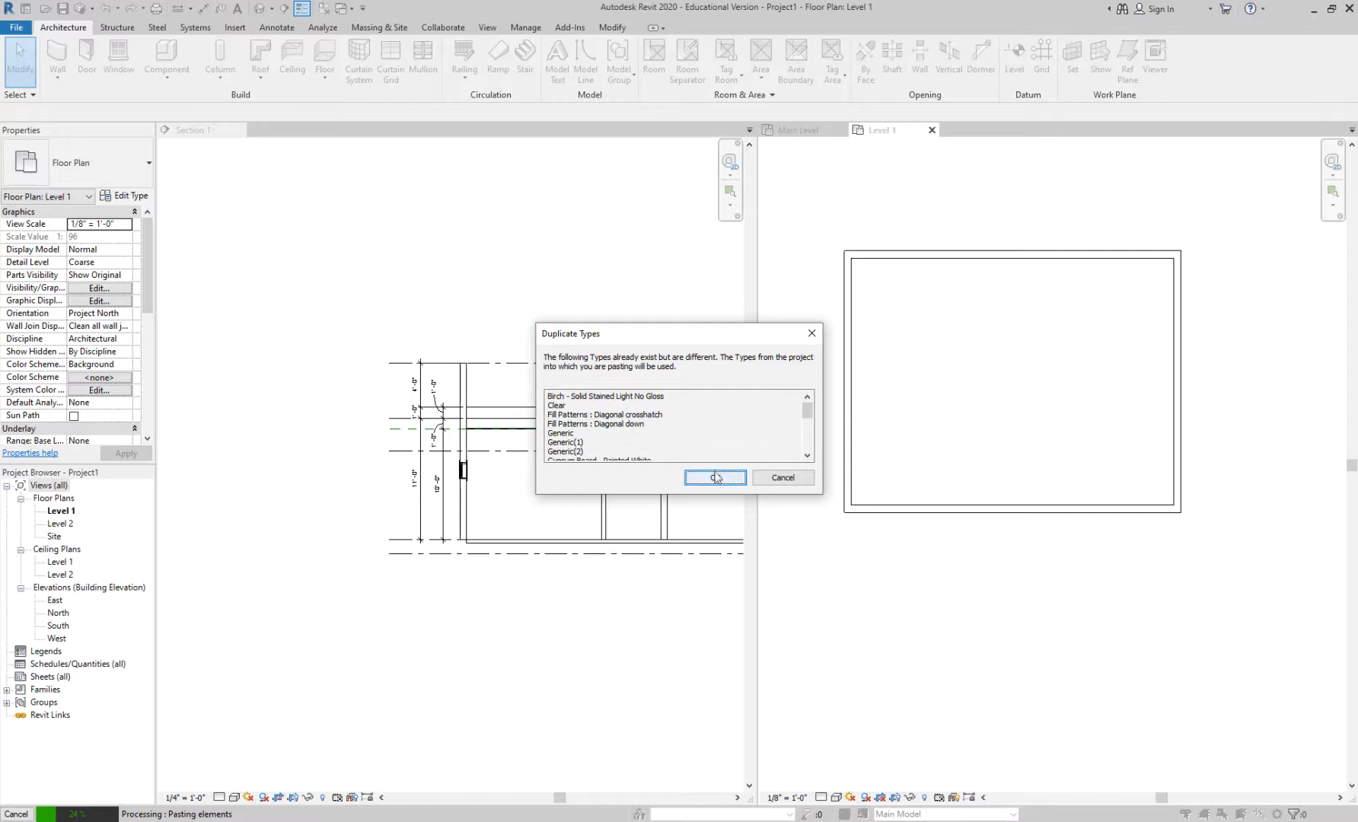
{"action": "left_click", "coordinate": [720, 478]}
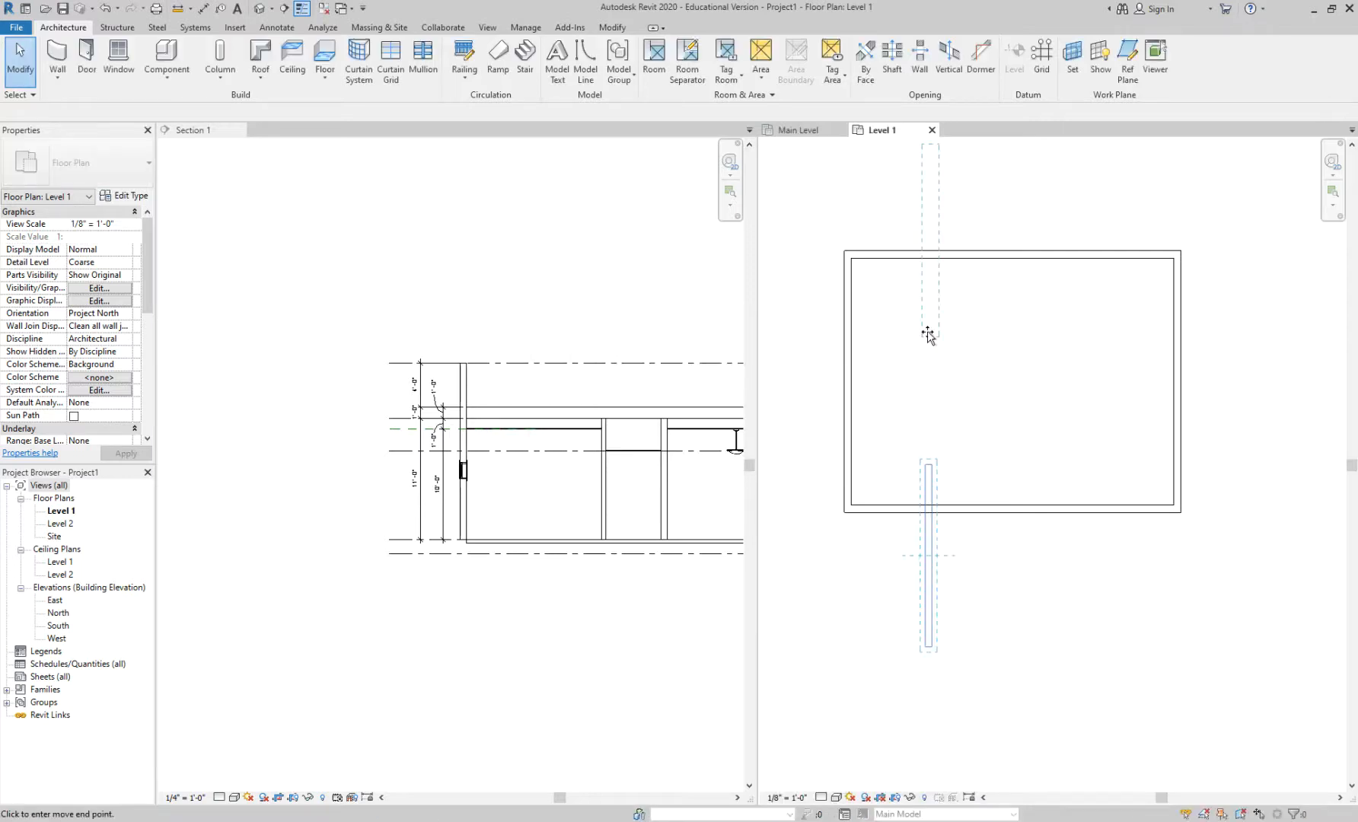
{"action": "left_click", "coordinate": [926, 306]}
{"action": "left_click", "coordinate": [979, 300]}
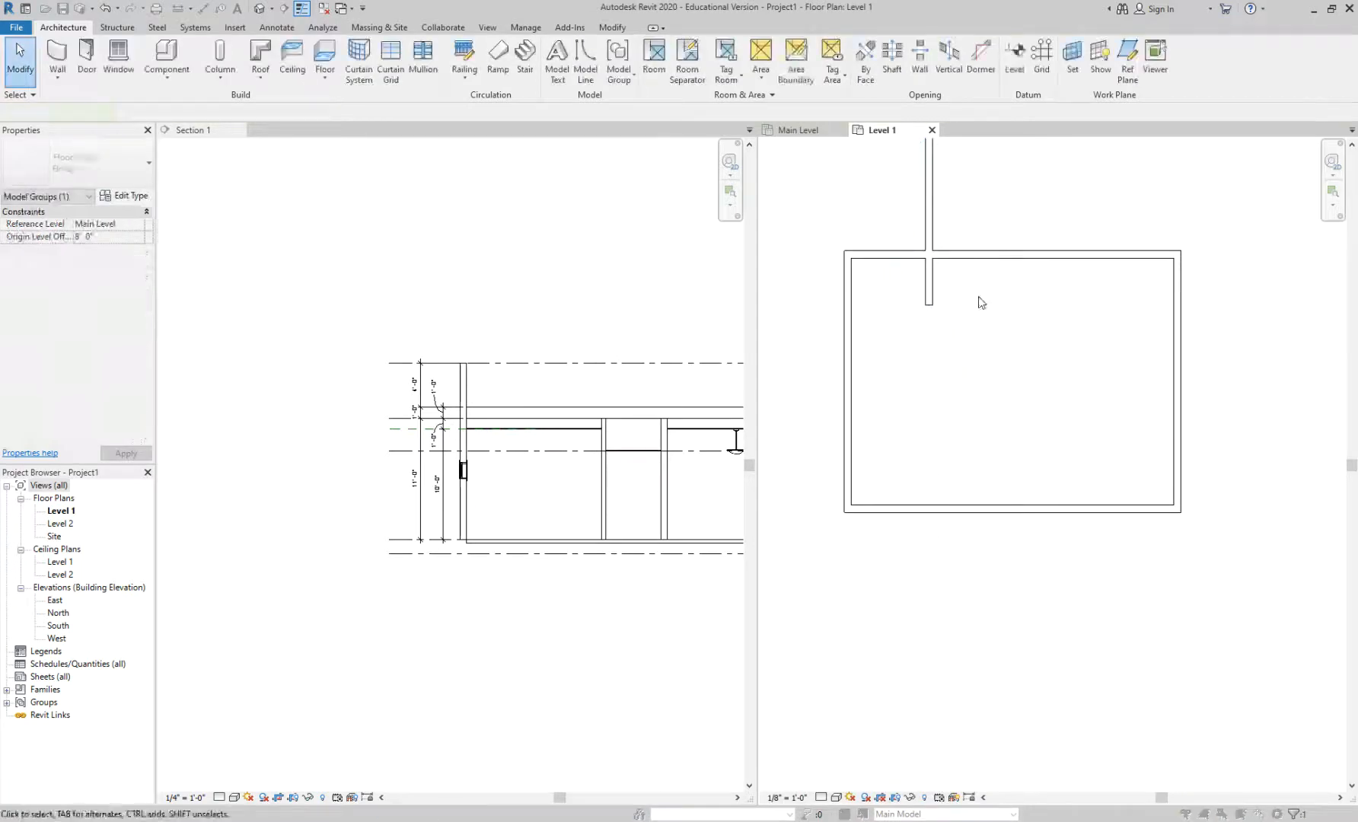
- Select the pasted wall to check its type, and delete it together with its window
{"action": "left_click", "coordinate": [929, 201]}
{"action": "left_click", "coordinate": [927, 236]}
{"action": "key", "text": "Escape"}
{"action": "left_click", "coordinate": [930, 288]}
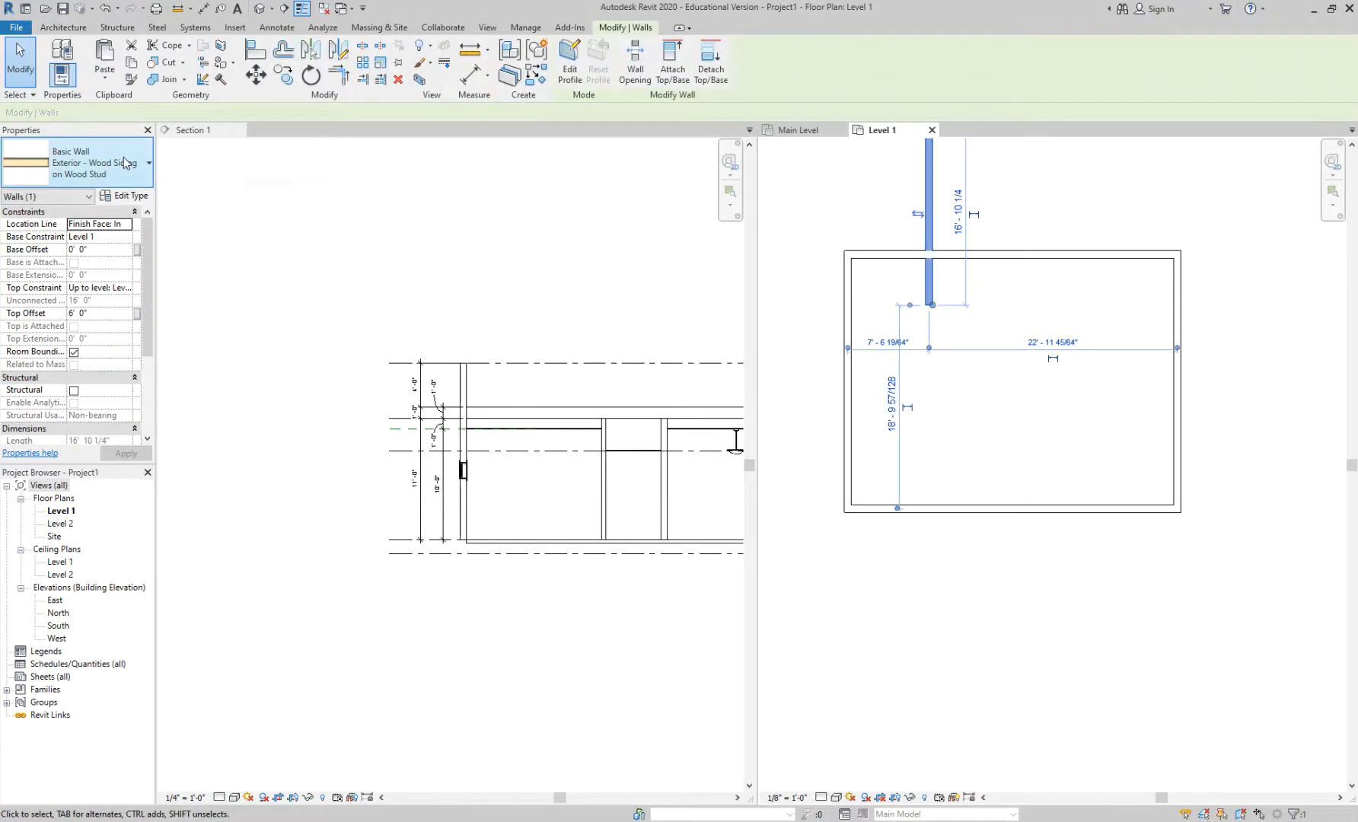
{"action": "left_click", "coordinate": [1032, 233]}
{"action": "middle_click_drag", "start_coordinate": [971, 208], "coordinate": [955, 285]}
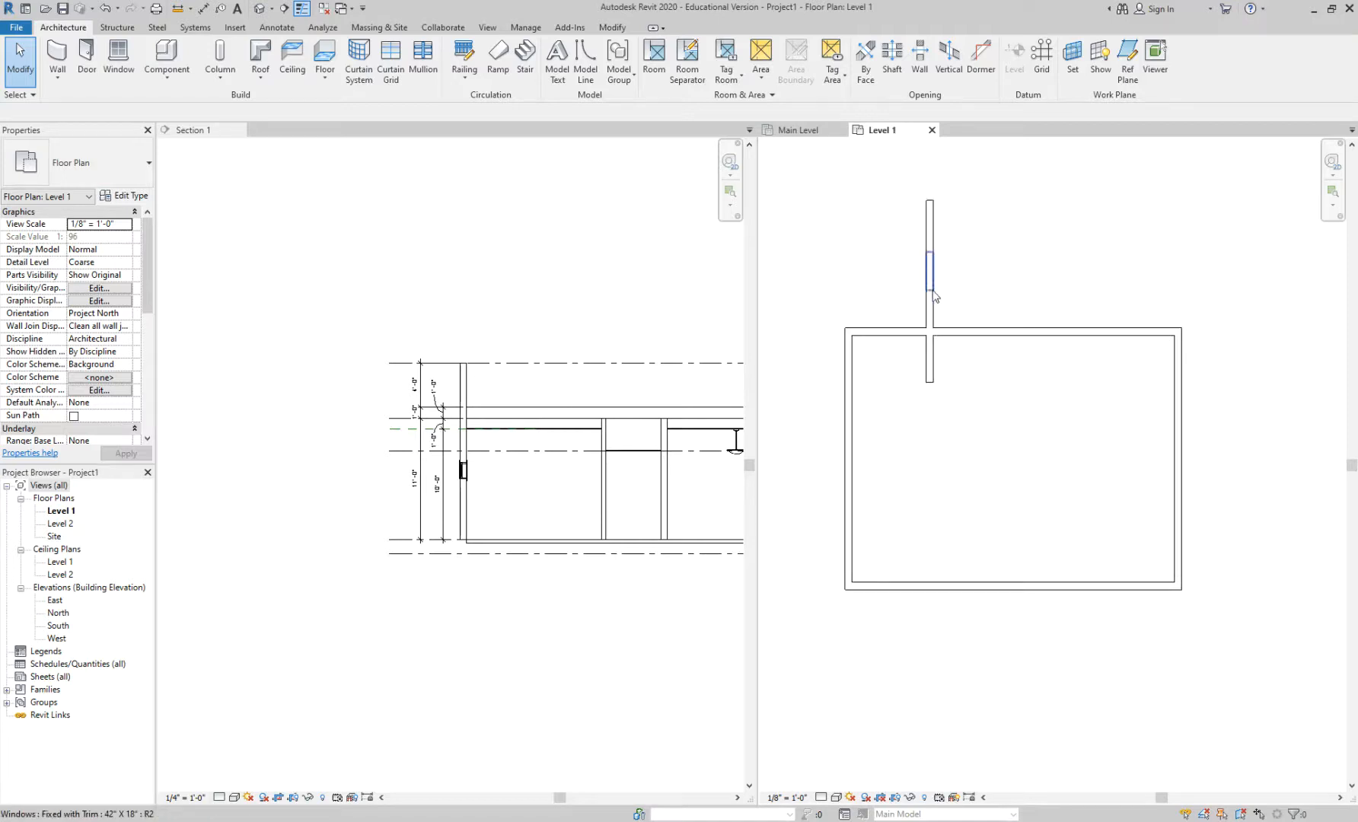
{"action": "left_click", "coordinate": [930, 288]}
{"action": "key", "text": "Delete"}
- Select the enclosure's four walls and check the wall type list for Exterior - Wood Siding on Wood Stud, keeping Generic - 8"
{"action": "key", "text": "Tab"}
{"action": "left_click", "coordinate": [914, 335]}
{"action": "left_click", "coordinate": [142, 172]}
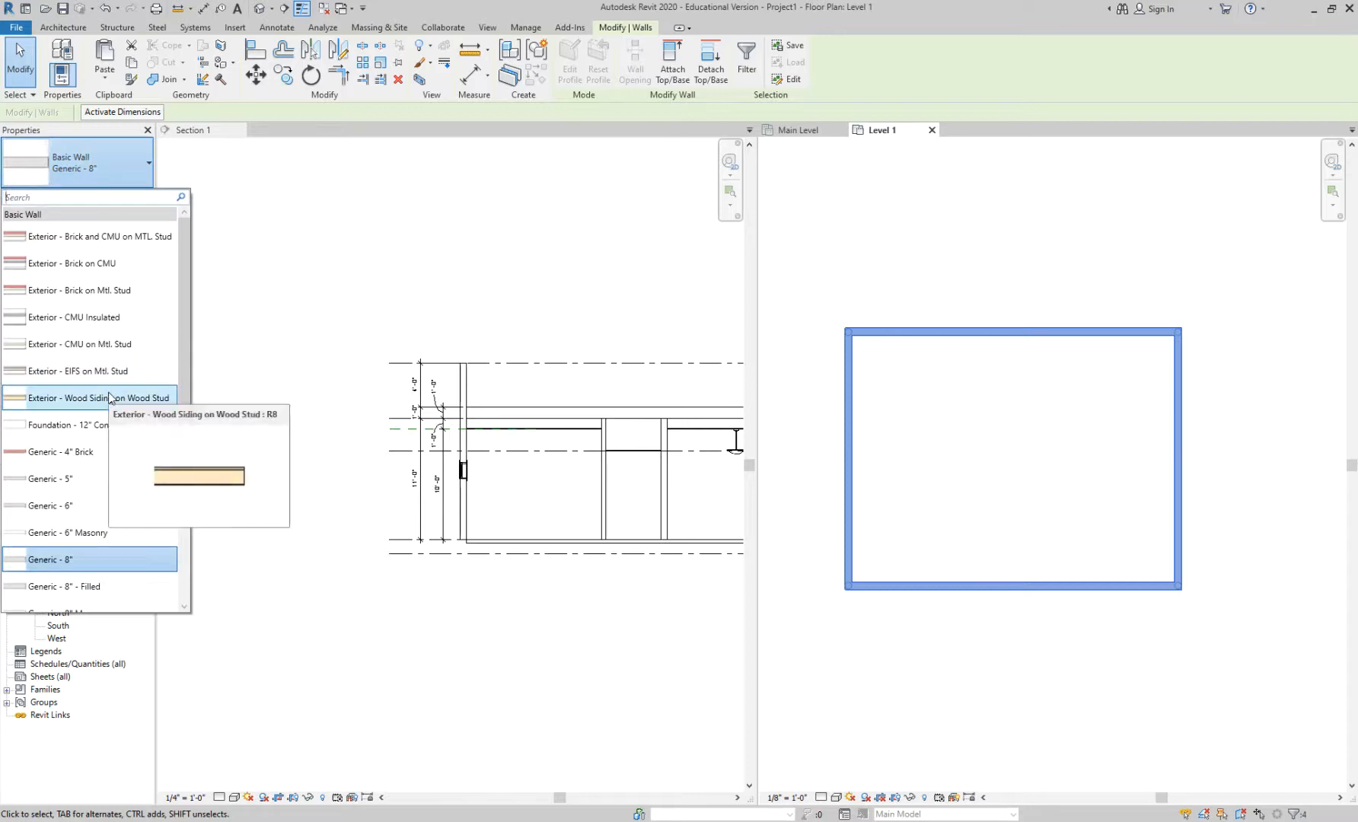
{"action": "left_click", "coordinate": [930, 249]}
{"action": "left_click_drag", "start_coordinate": [822, 276], "coordinate": [1221, 652]}
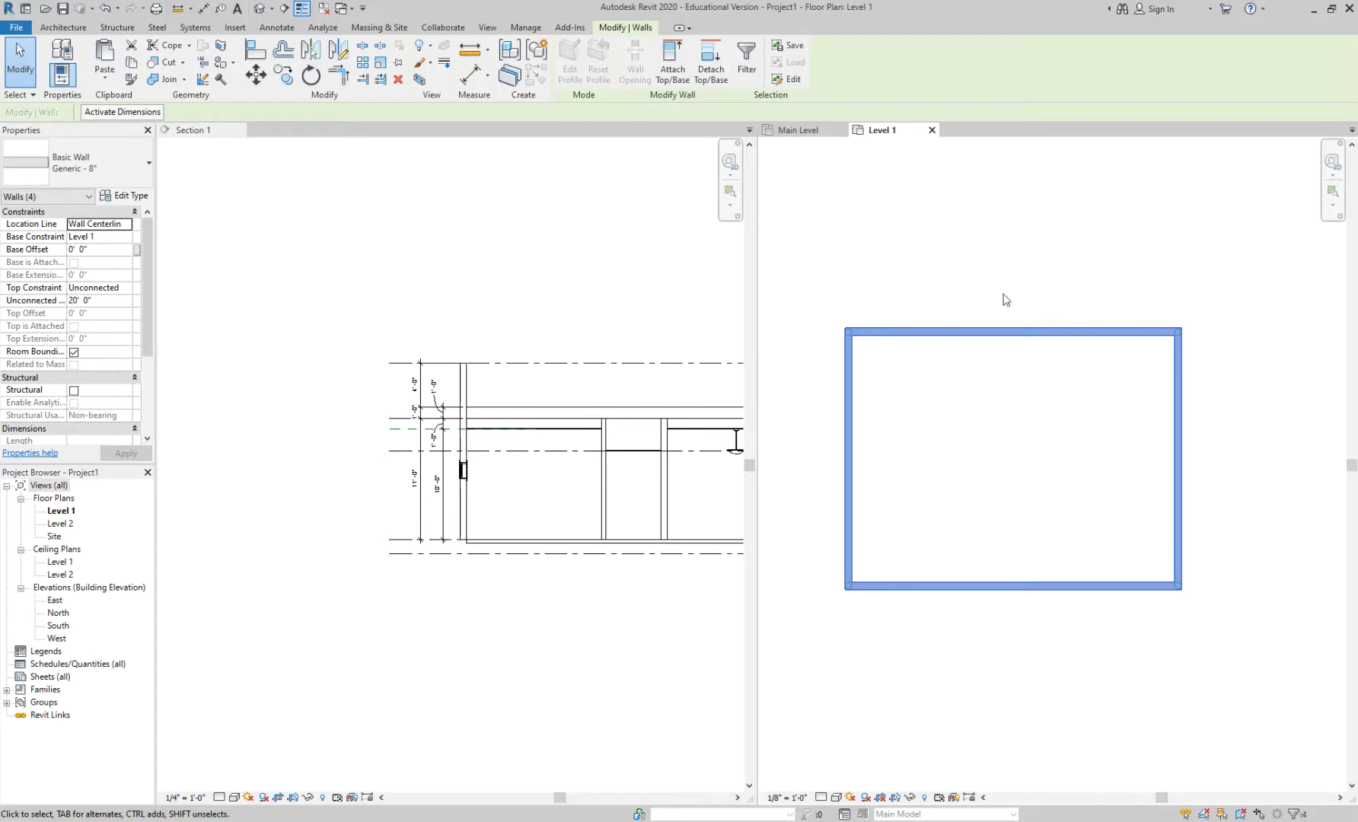
- Close Project1 without saving its changes, returning to the tiny house's Main Level ceiling plan
{"action": "left_click", "coordinate": [932, 130]}
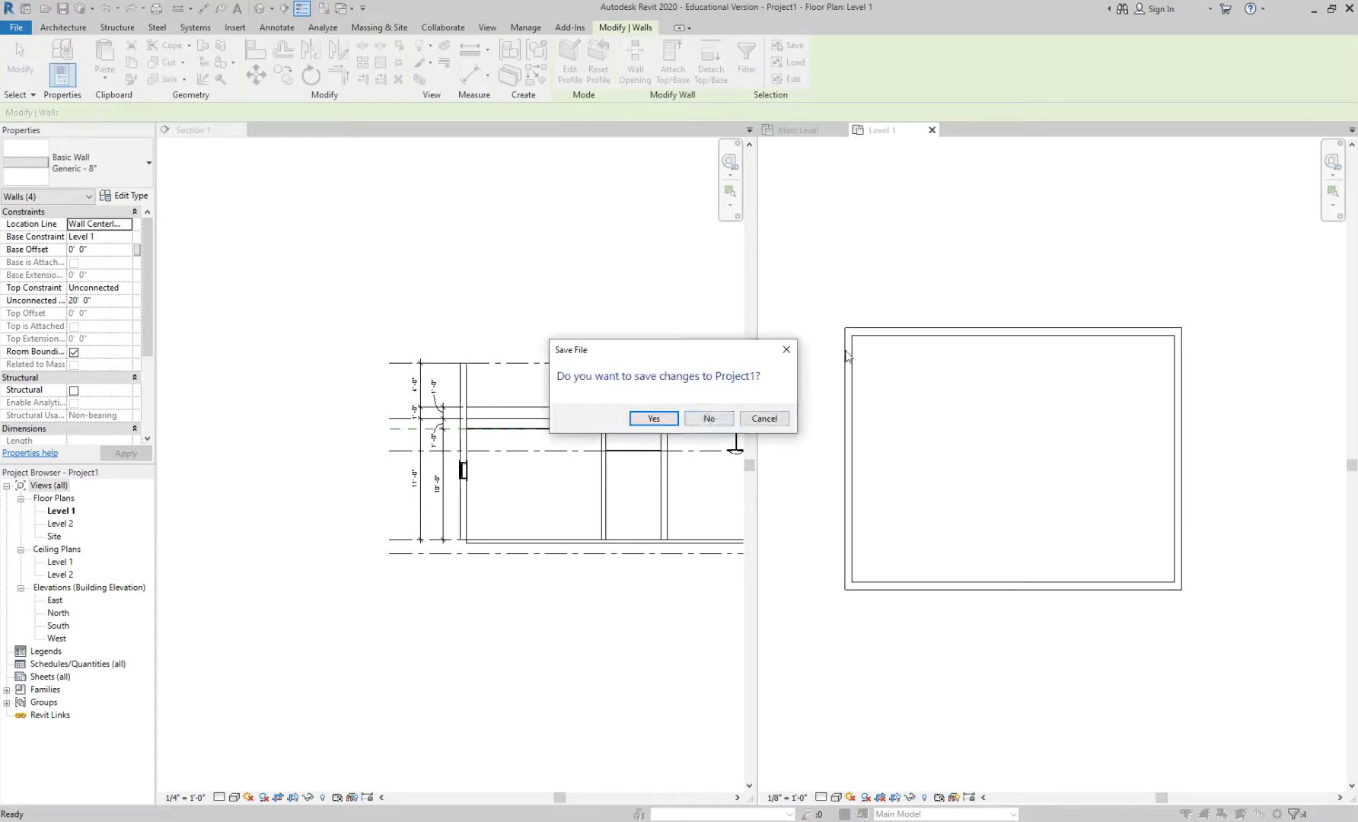
{"action": "left_click", "coordinate": [705, 419]}
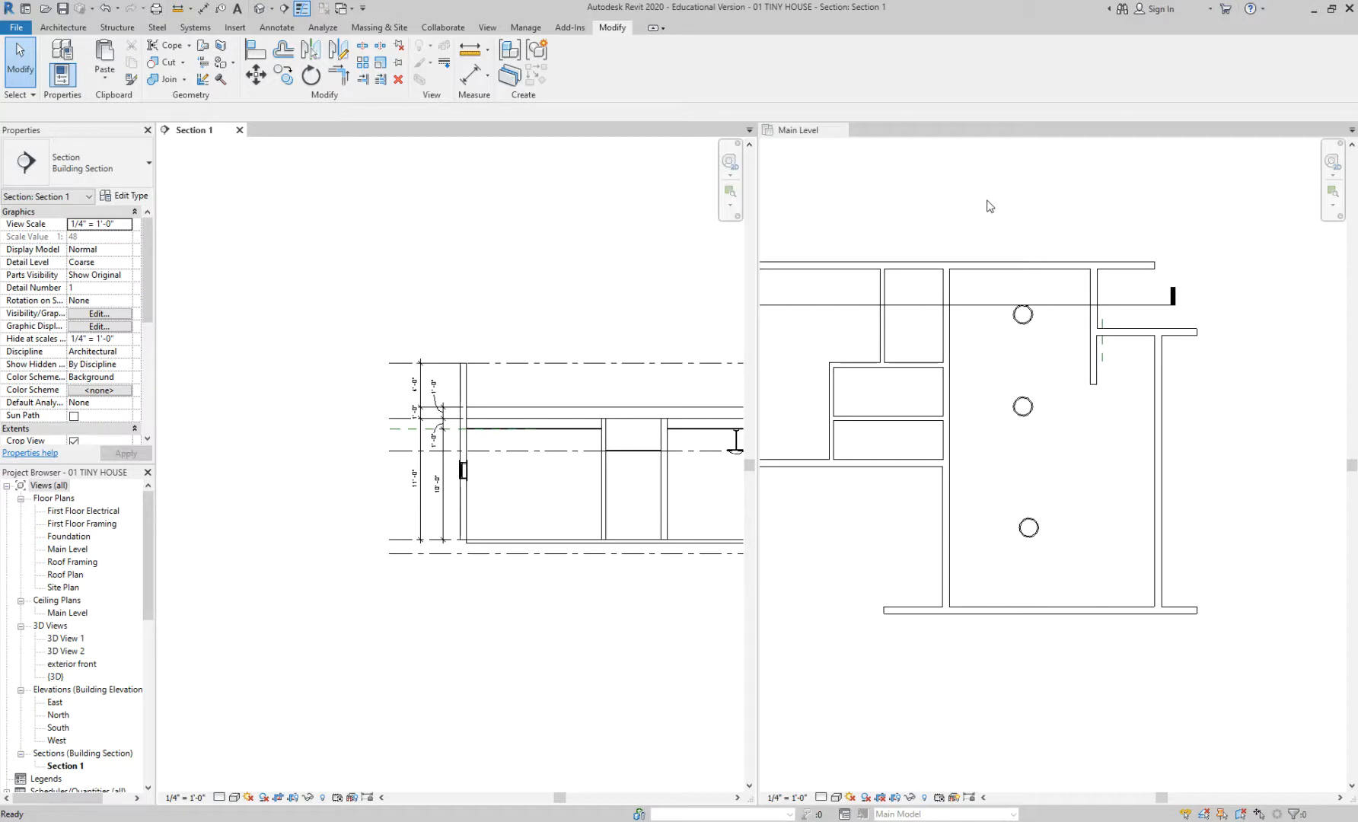
{"action": "left_click", "coordinate": [989, 206]}
- Close the Main Level ceiling plan and display the whole of Section 1 with its level heads in the full drawing area
{"action": "left_click", "coordinate": [609, 288]}
{"action": "middle_click_drag", "start_coordinate": [609, 287], "coordinate": [524, 258]}
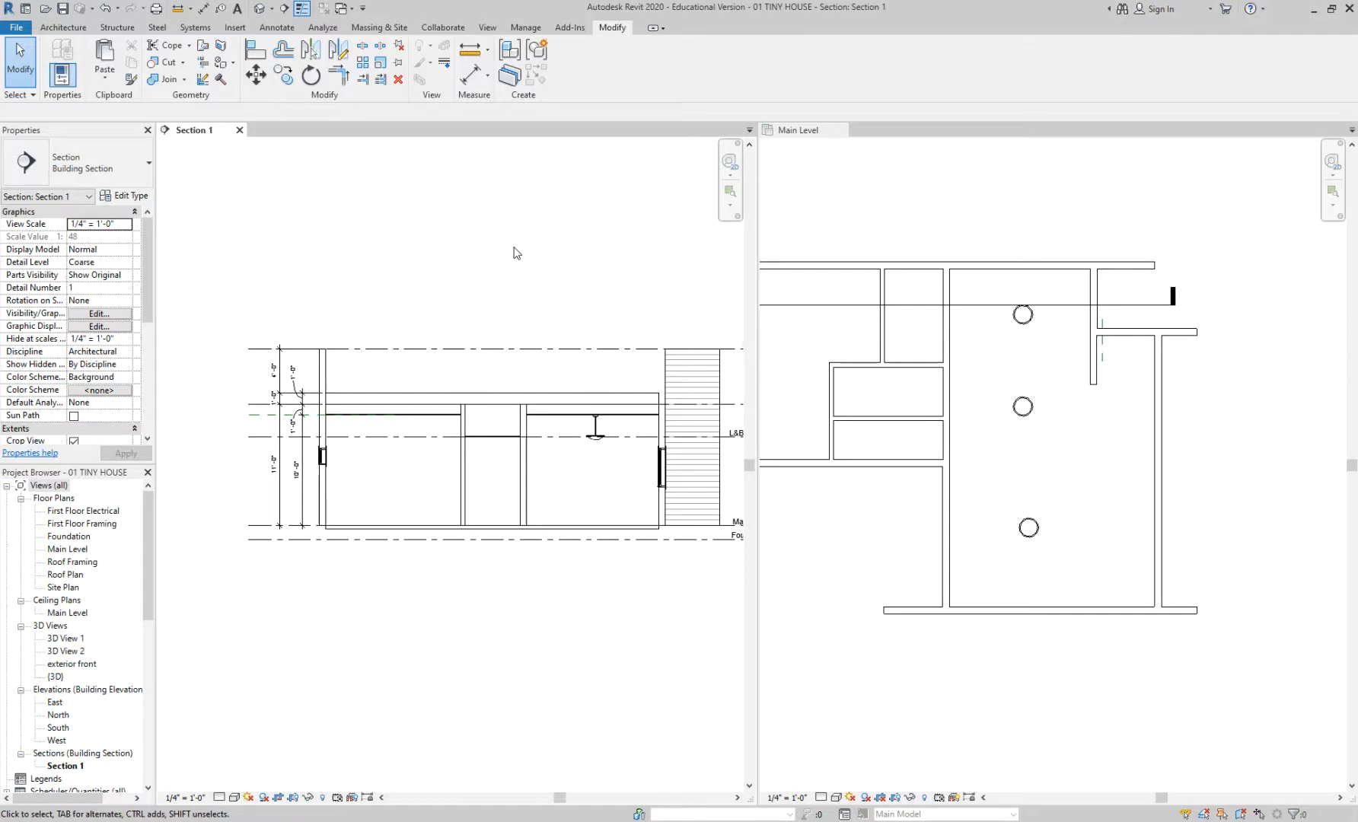
{"action": "middle_click_drag", "start_coordinate": [517, 254], "coordinate": [478, 246]}
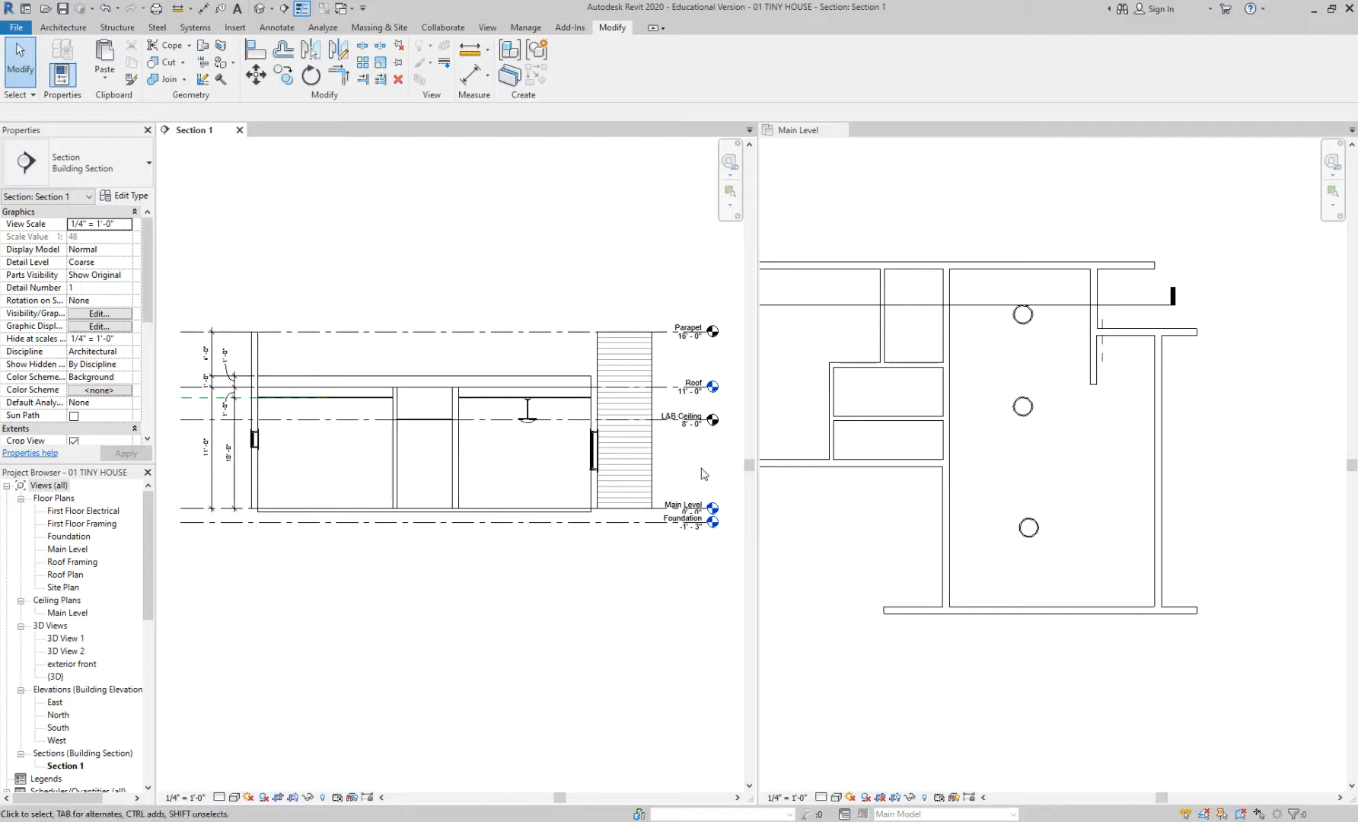
{"action": "scroll", "coordinate": [702, 467], "scroll_direction": "up", "scroll_amount": 1}
{"action": "middle_click_drag", "start_coordinate": [697, 466], "coordinate": [715, 471]}
{"action": "left_click", "coordinate": [847, 131]}
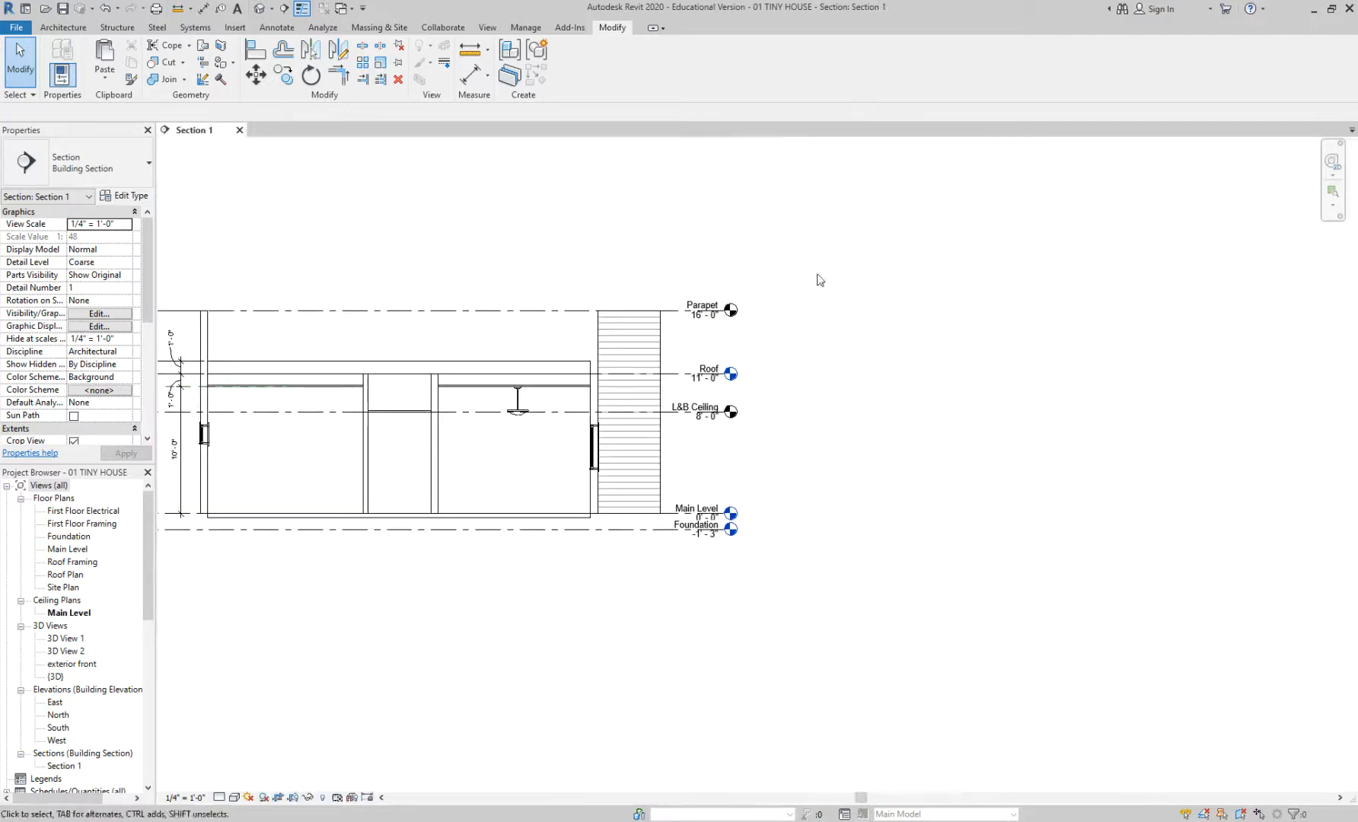
{"action": "middle_click_drag", "start_coordinate": [545, 334], "coordinate": [753, 313]}
{"action": "scroll", "coordinate": [784, 289], "scroll_direction": "up", "scroll_amount": 3}
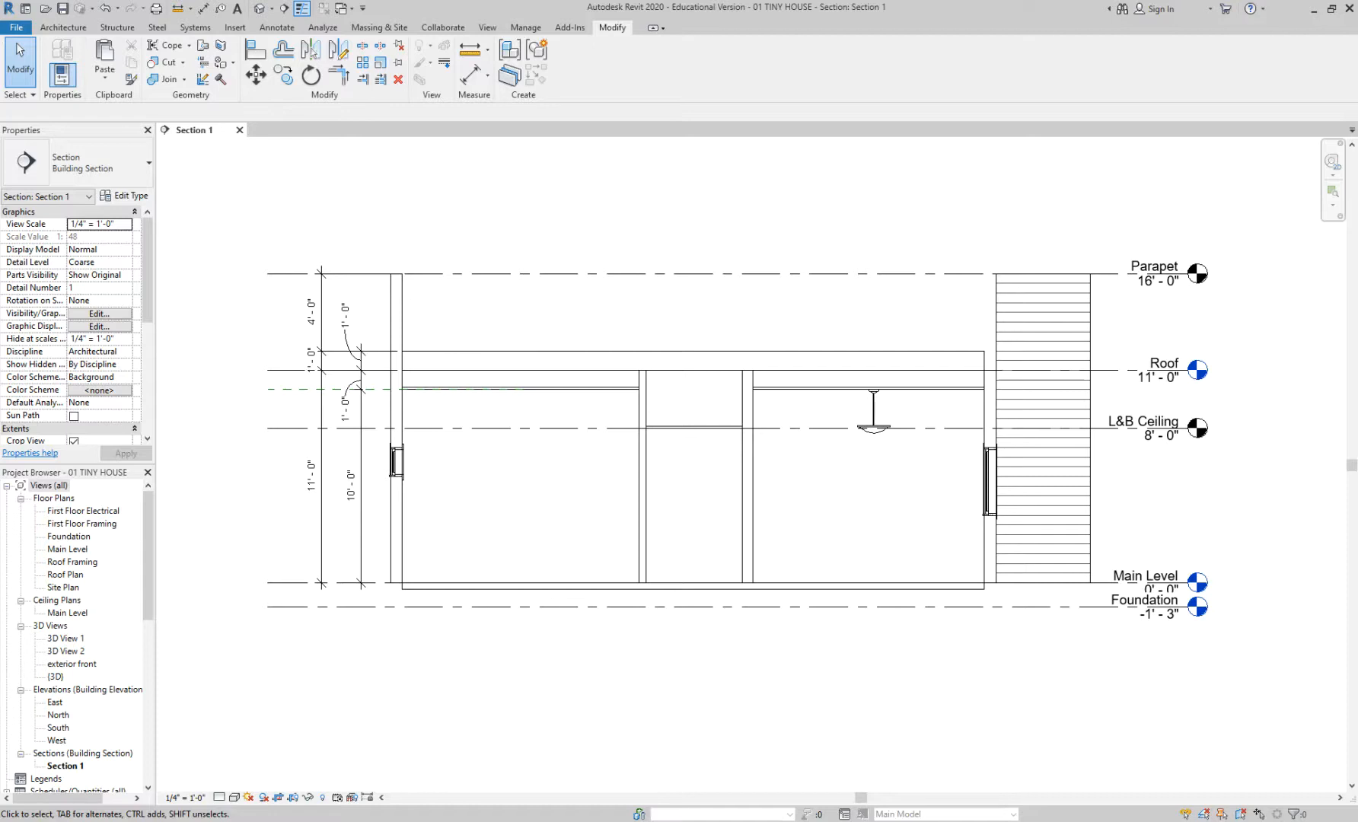
{"action": "mouse_move", "coordinate": [467, 821]}
- Open the sheet A3 - First Floor Reflected Ceiling Plan and dismiss the save reminder without saving
{"action": "left_click", "coordinate": [70, 614]}
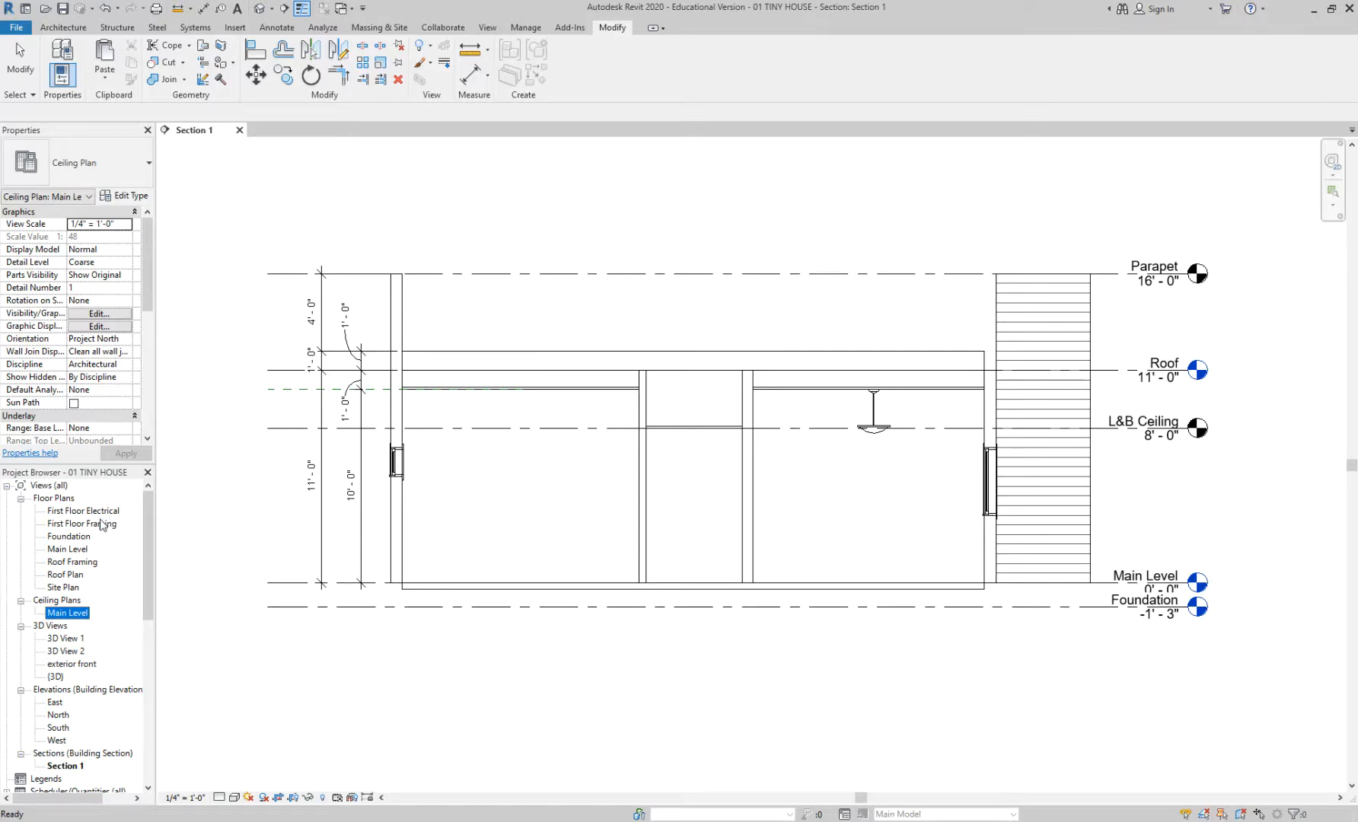
{"action": "scroll", "coordinate": [93, 545], "scroll_direction": "down", "scroll_amount": 5}
{"action": "scroll", "coordinate": [91, 546], "scroll_direction": "down", "scroll_amount": 2}
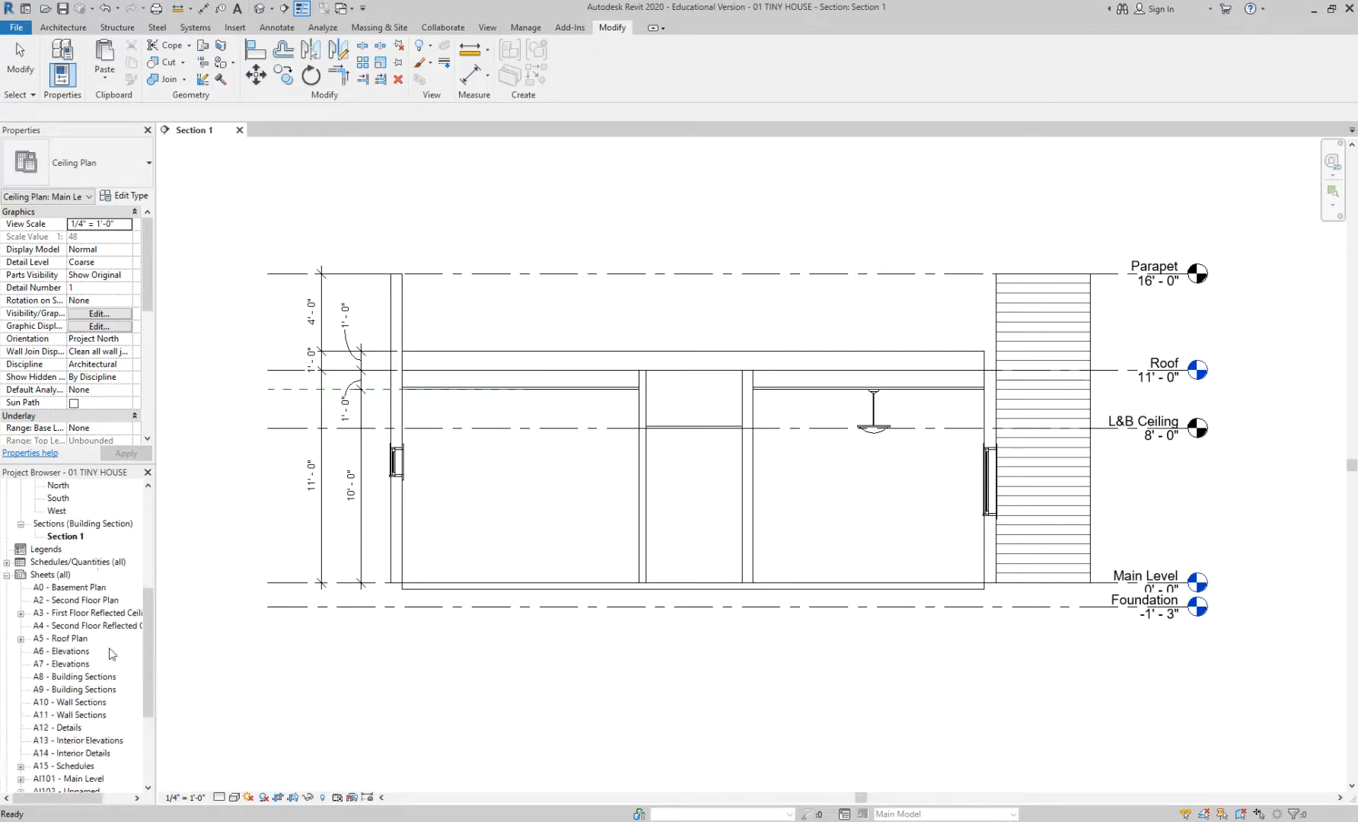
{"action": "scroll", "coordinate": [98, 638], "scroll_direction": "down", "scroll_amount": 2}
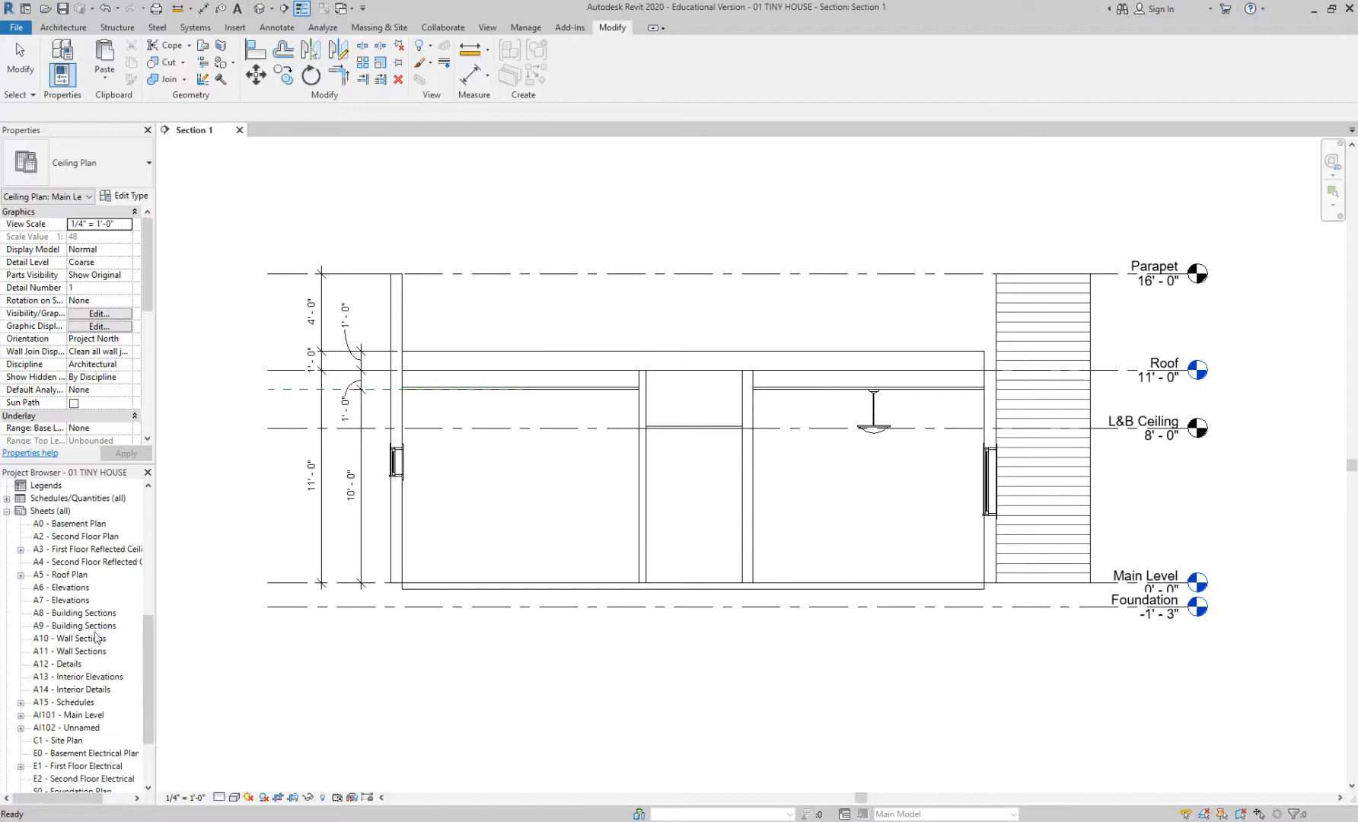
{"action": "double_click", "coordinate": [112, 548]}
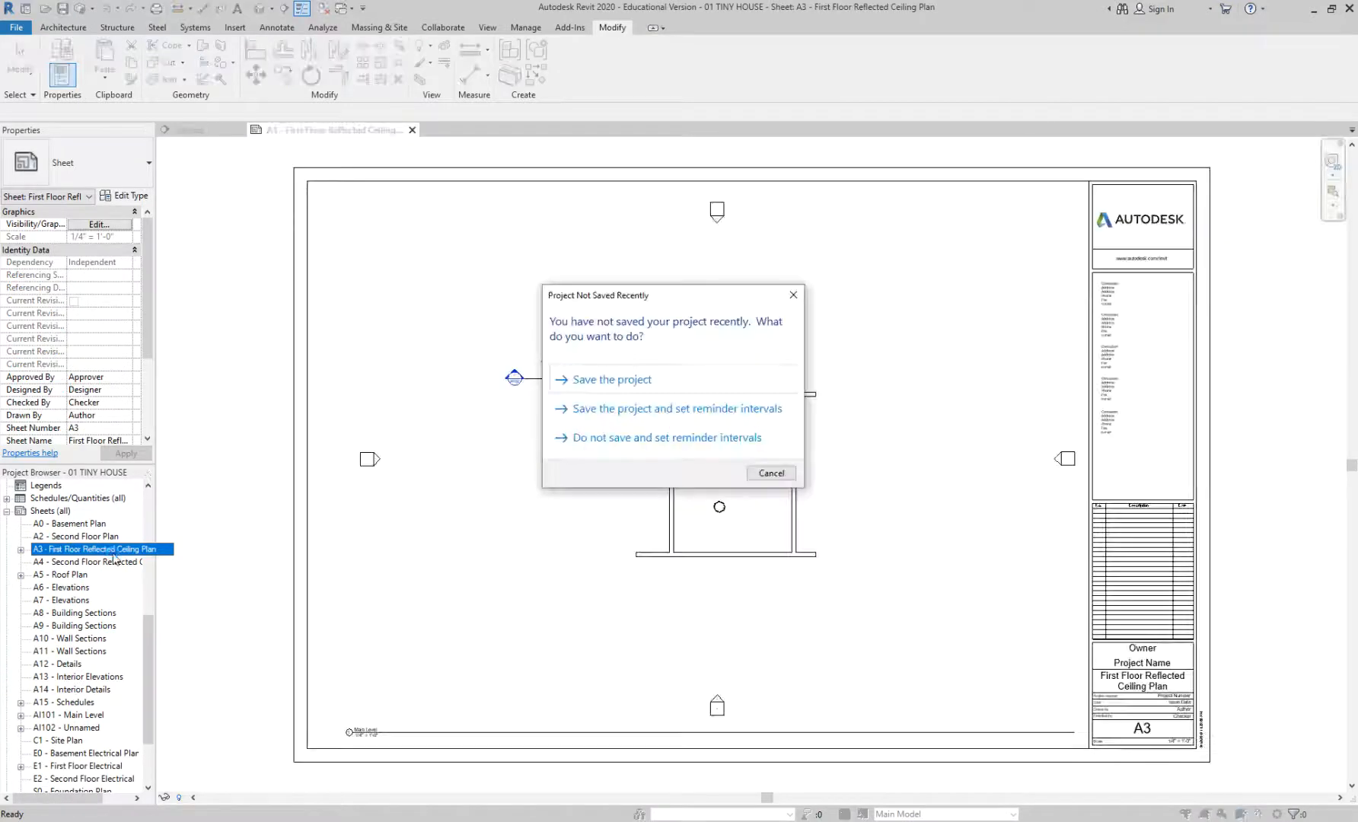
{"action": "left_click", "coordinate": [798, 296]}
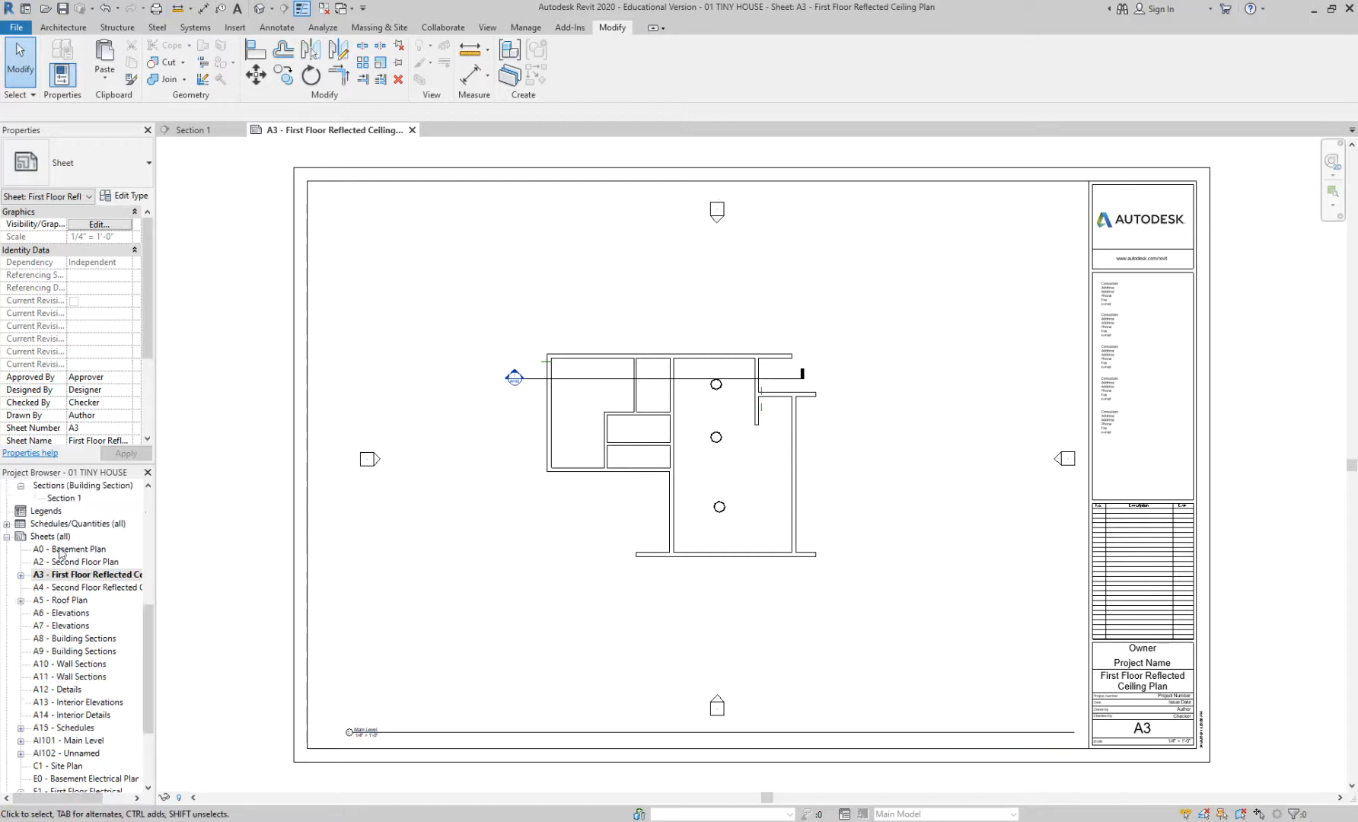
- Review the titleblocks offered for a new sheet, highlight D 22 x 34 Horizontal, and cancel without creating the sheet
{"action": "left_click", "coordinate": [60, 537]}
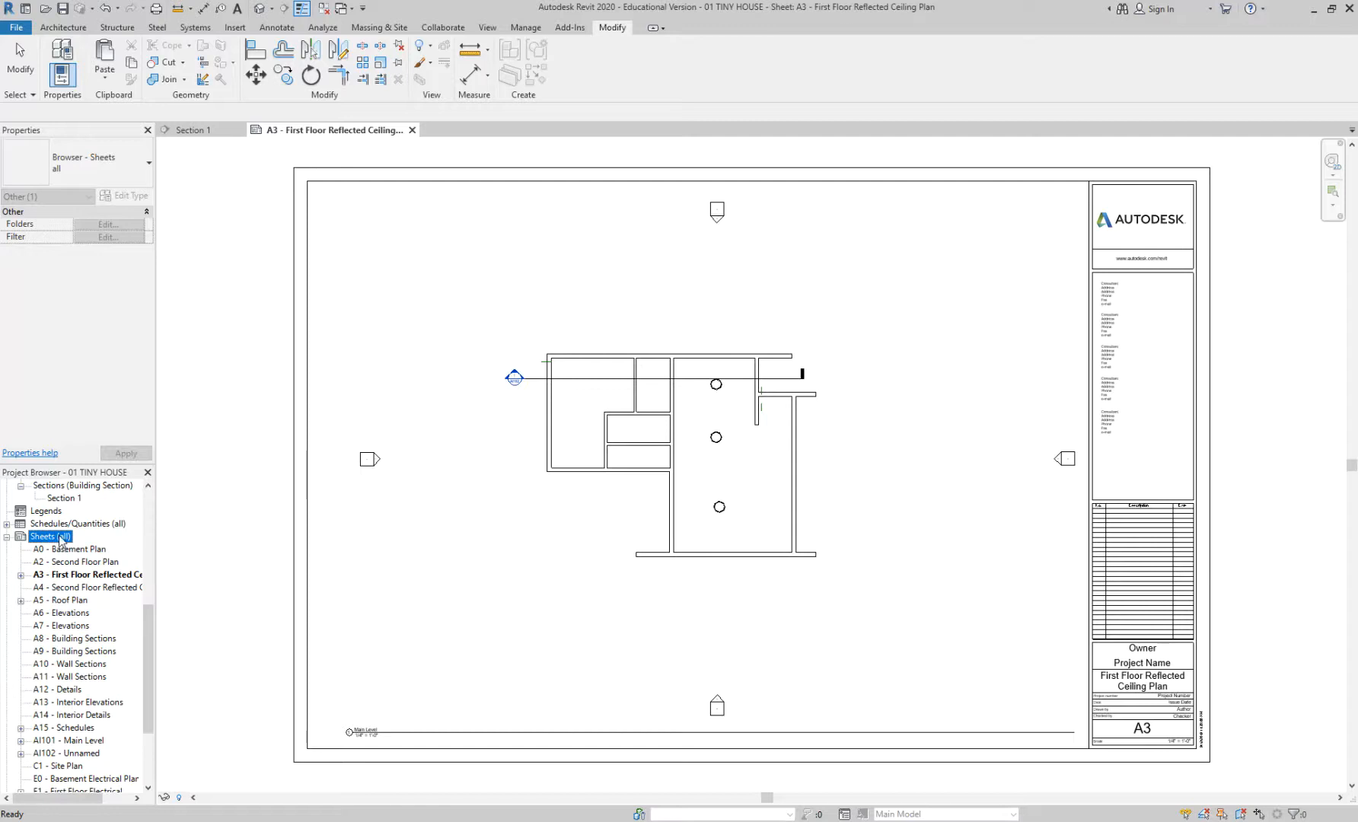
{"action": "right_click", "coordinate": [62, 541]}
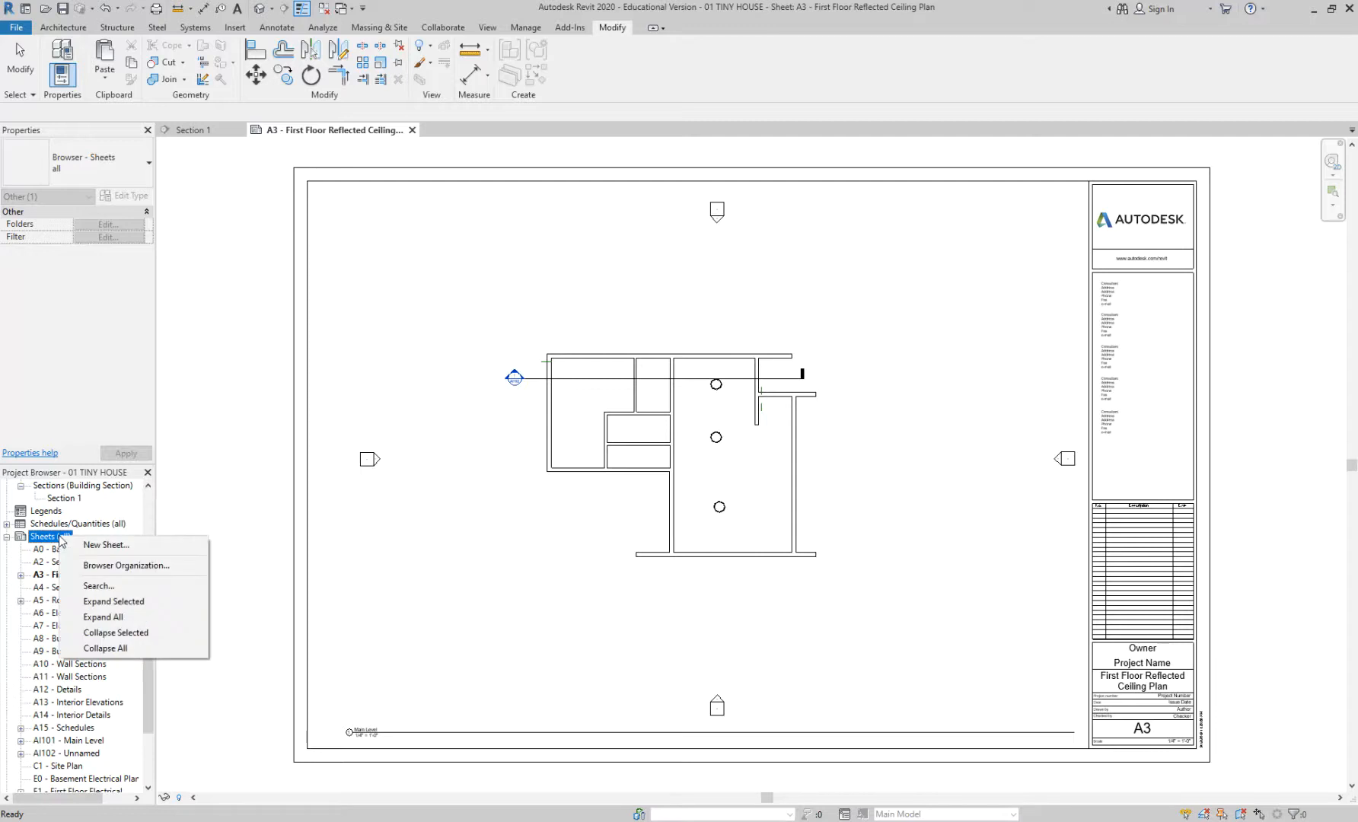
{"action": "left_click", "coordinate": [74, 546]}
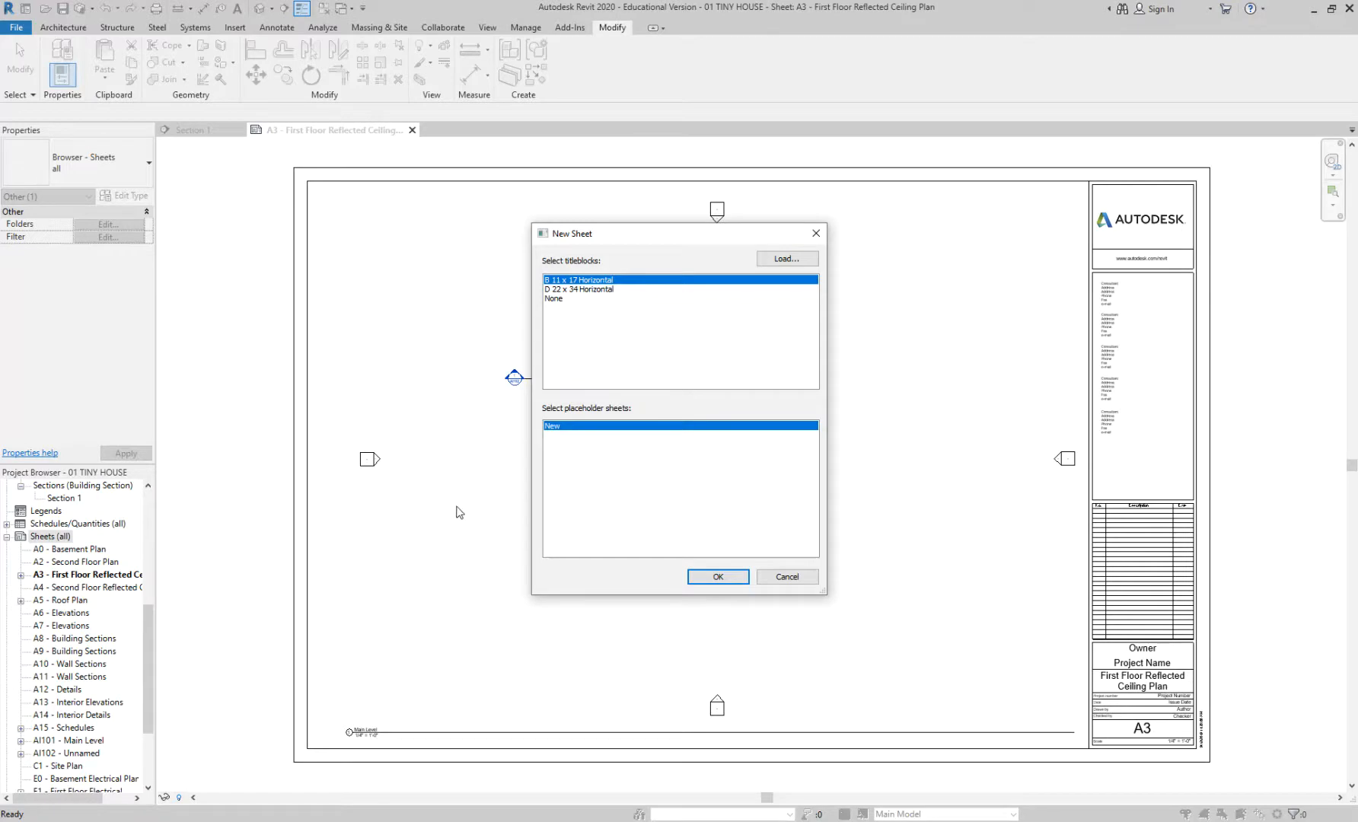
{"action": "left_click", "coordinate": [614, 289]}
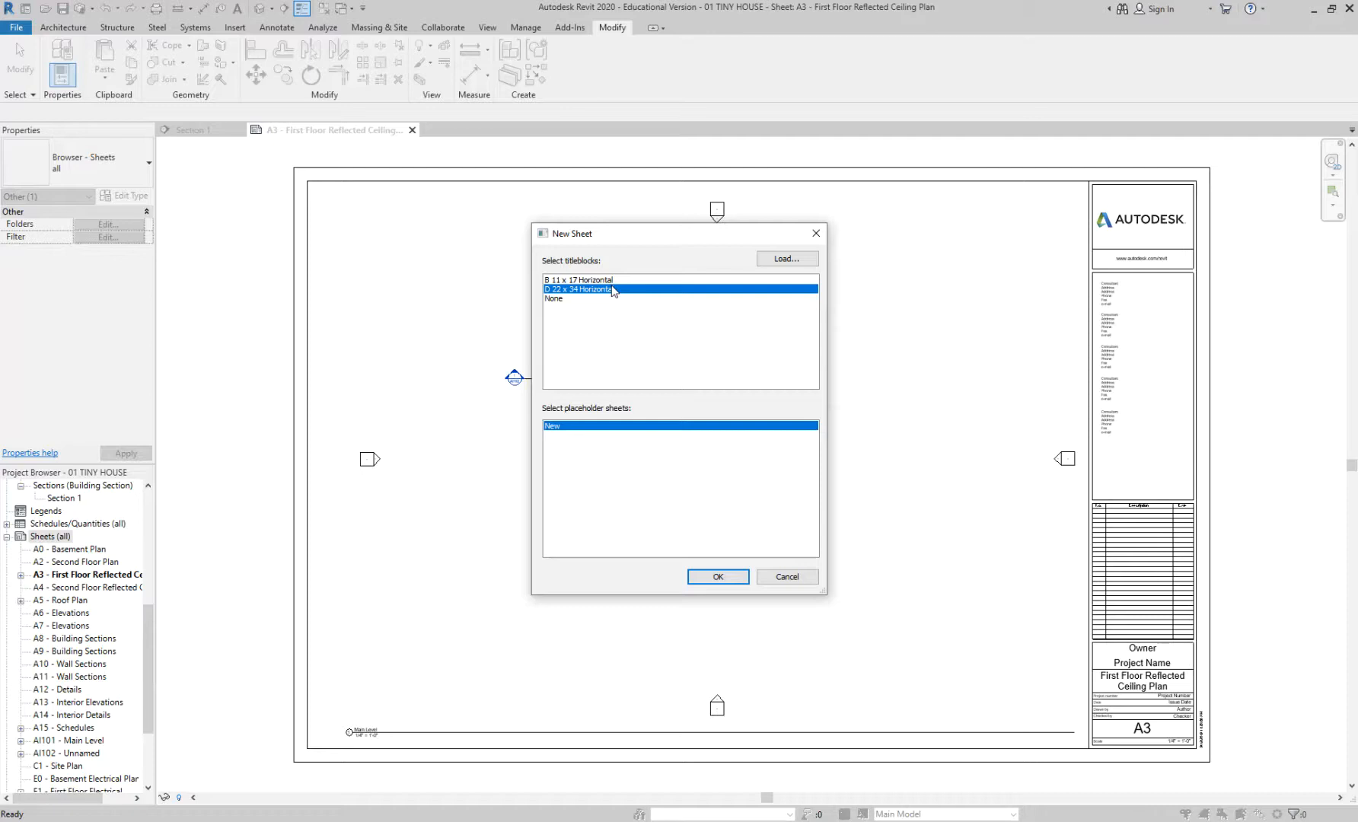
{"action": "left_click", "coordinate": [816, 233]}
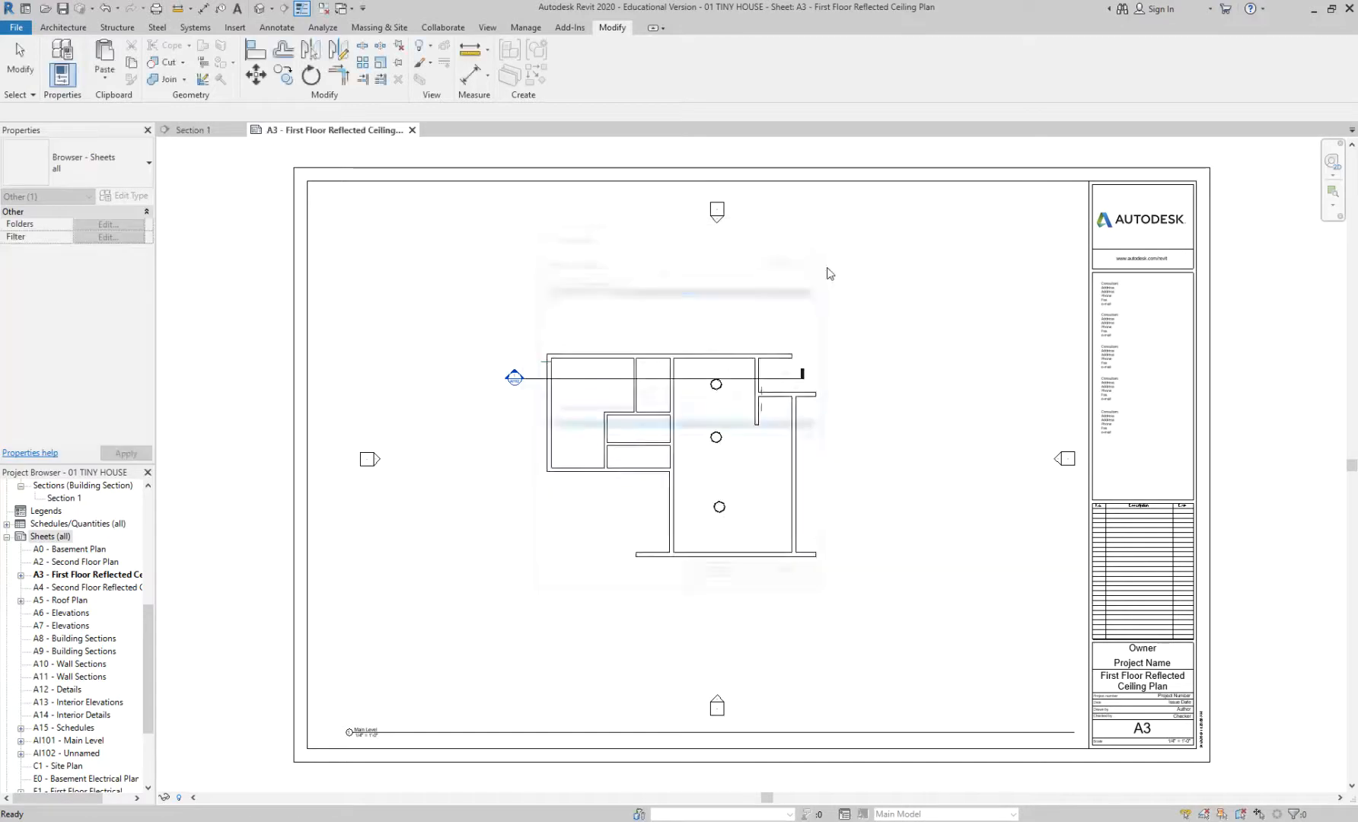